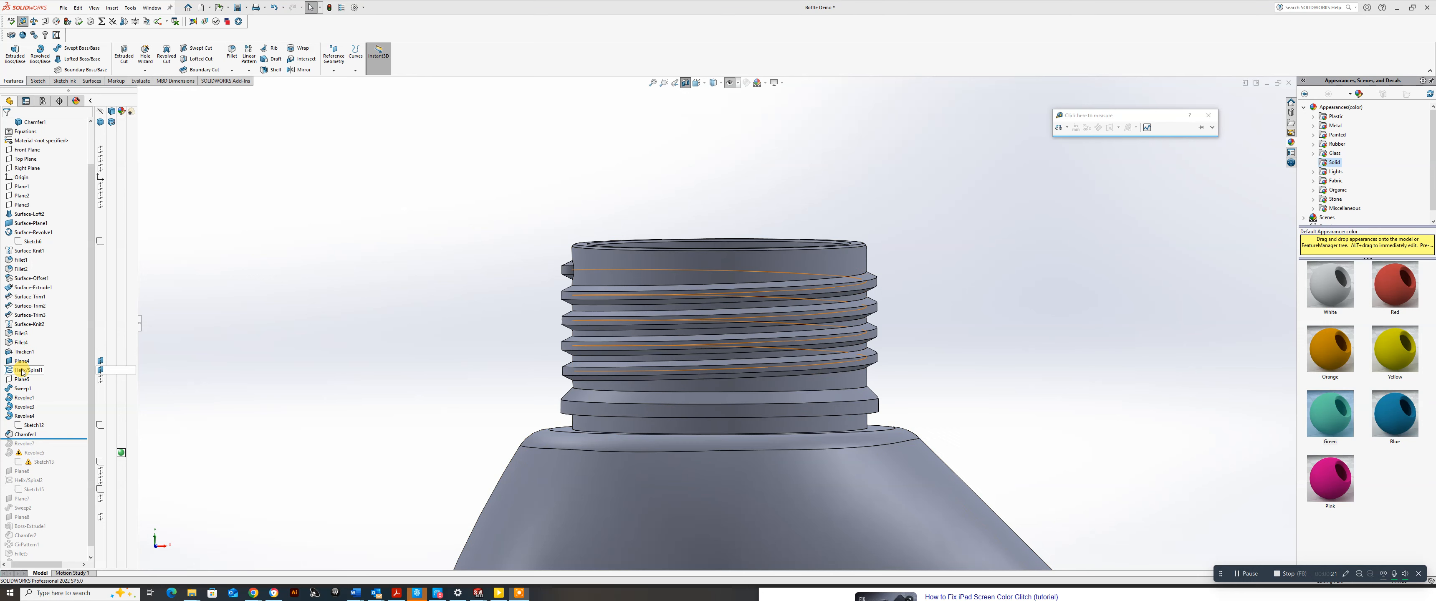
# Open the neck thread's helix definition to review its pitch, revolutions and start angle, and close it without changes.
pyautogui.click(22, 371)
pyautogui.rightClick(23, 372)
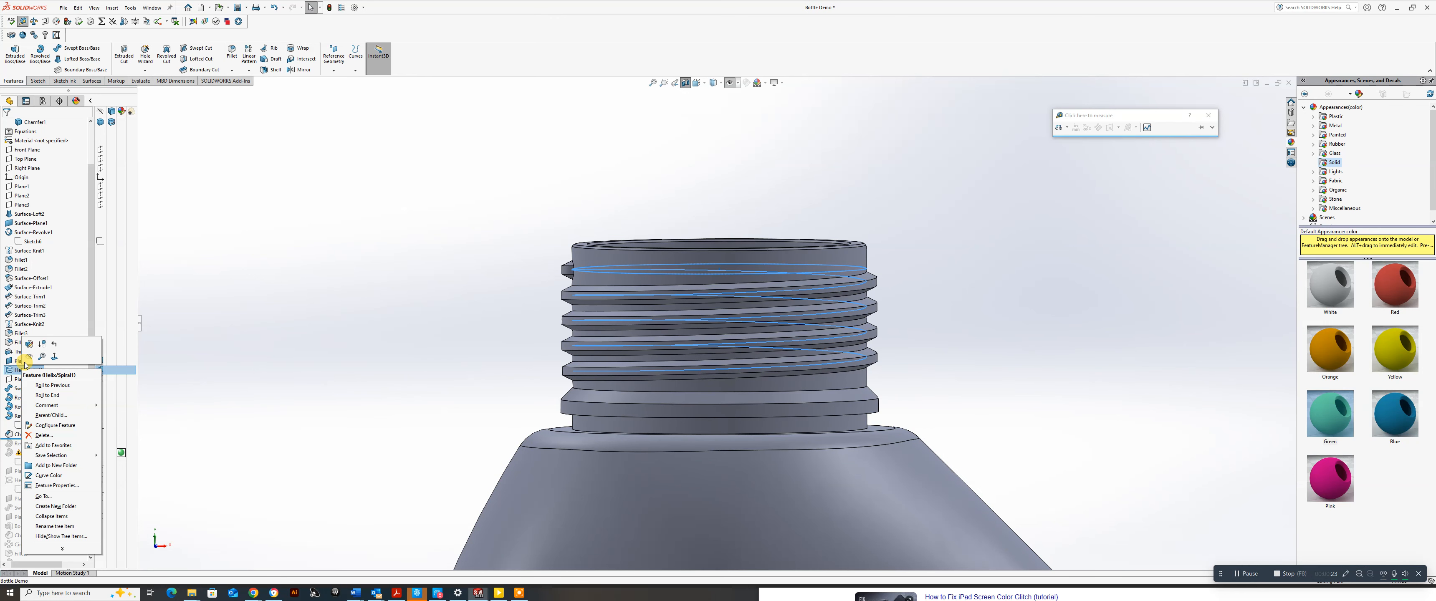
pyautogui.click(28, 341)
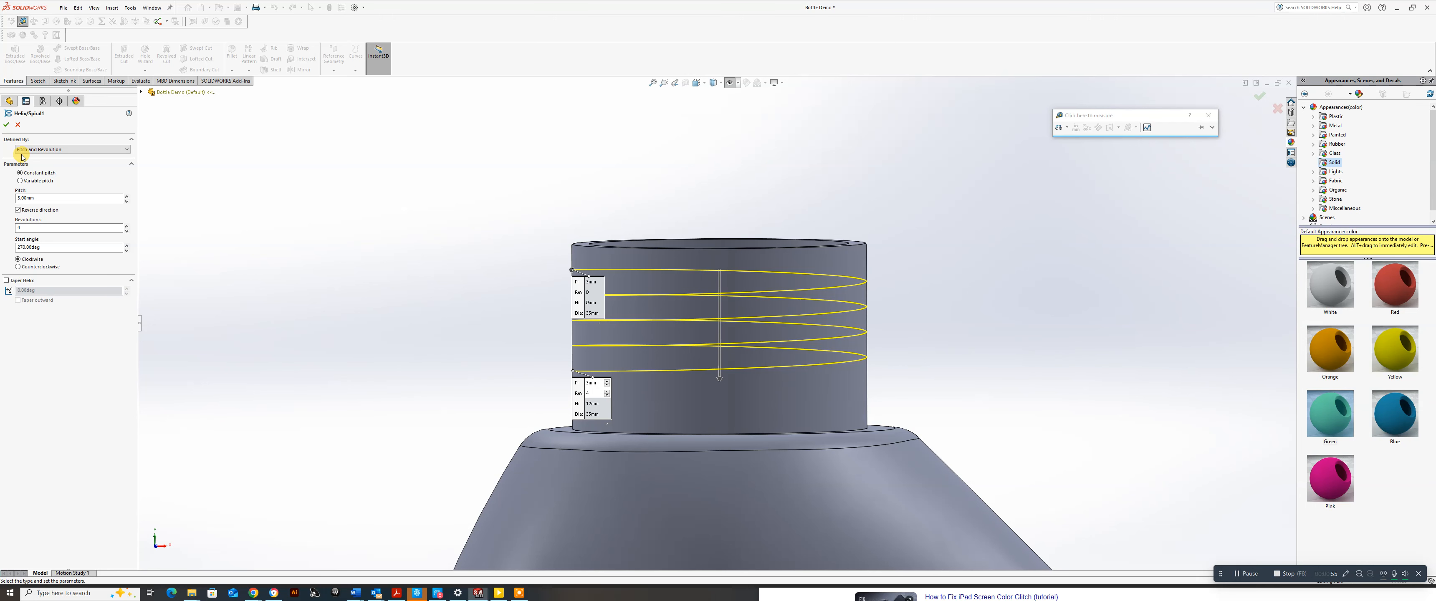
pyautogui.click(7, 125)
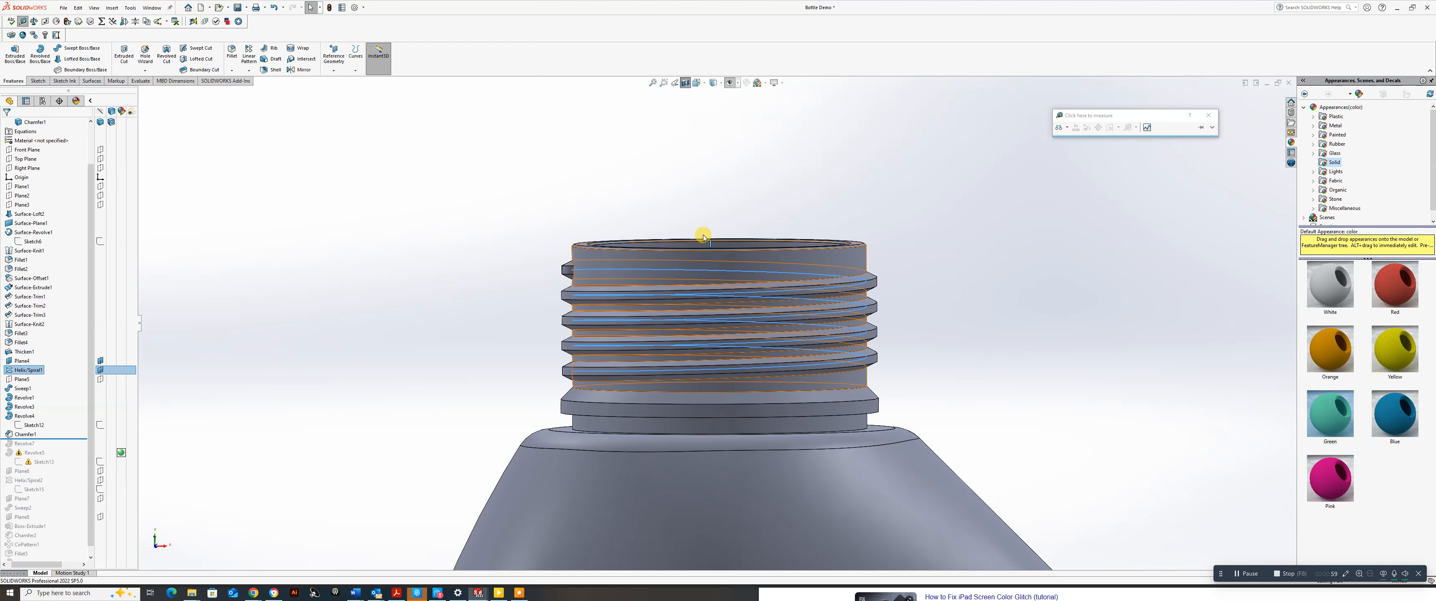
pyautogui.click(663, 216)
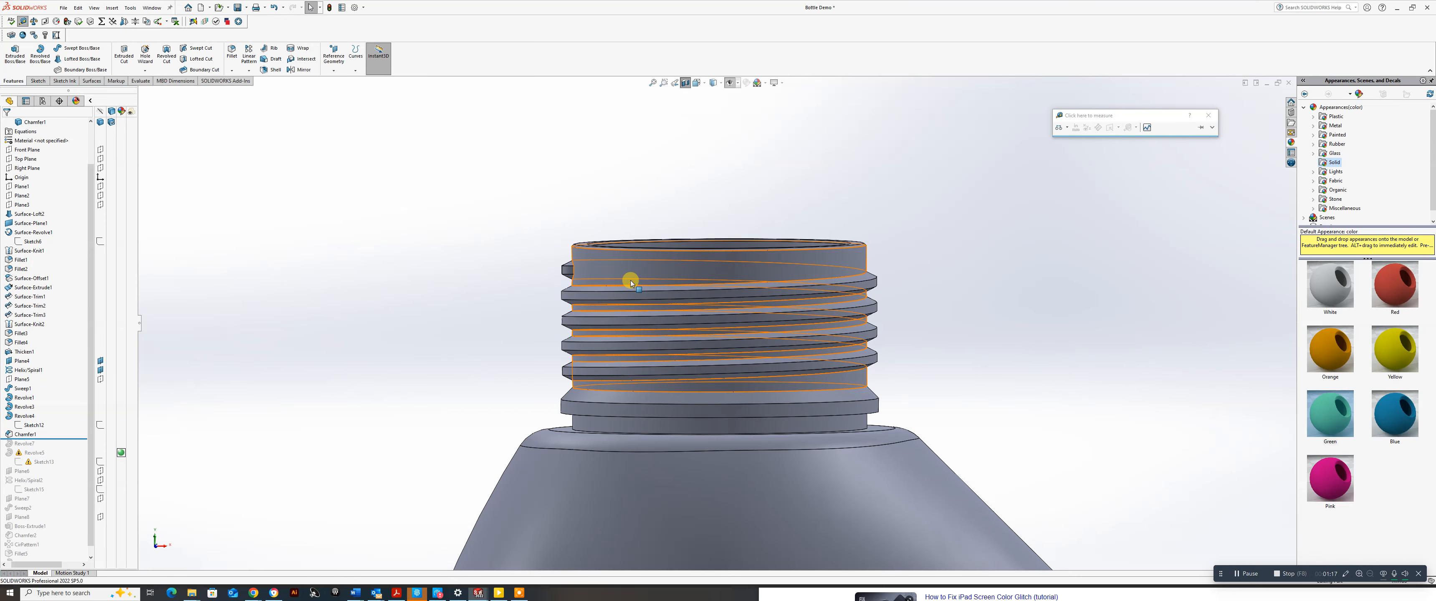
# Orient the bottle to the front view and start a new sketch on the Front Plane.
pyautogui.press('space')
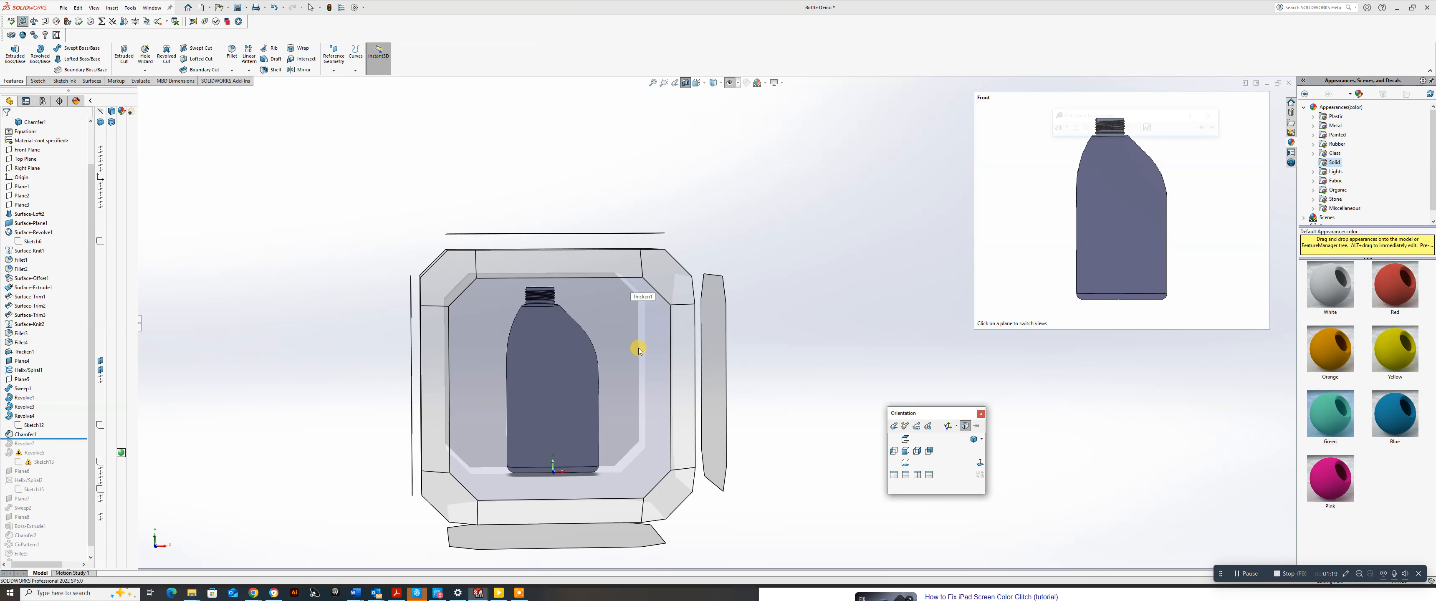
pyautogui.click(618, 342)
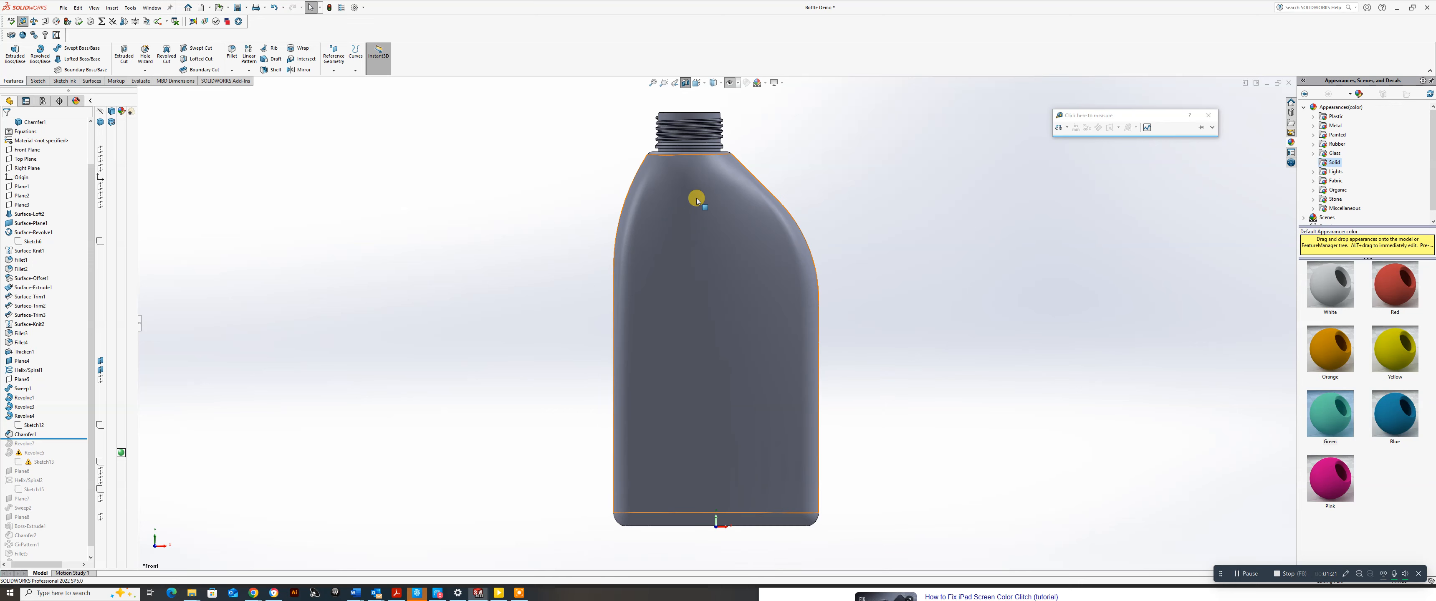
pyautogui.scroll(-6, 670, 123)
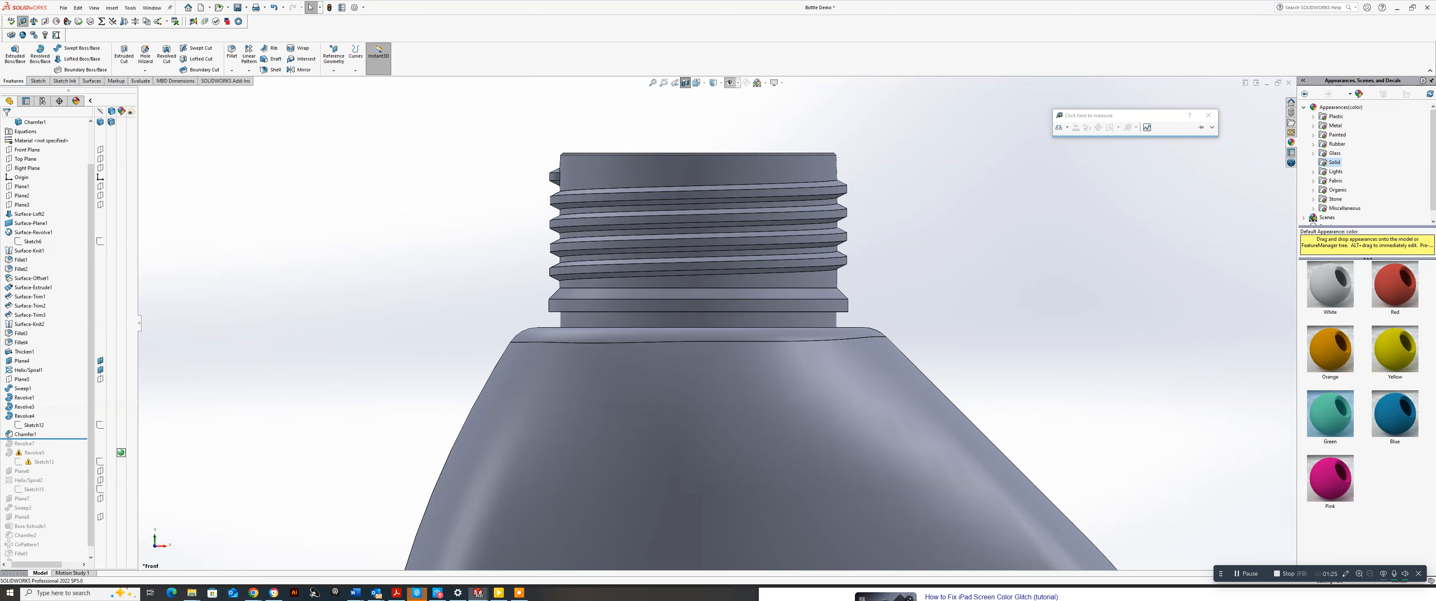
pyautogui.click(37, 81)
pyautogui.click(11, 53)
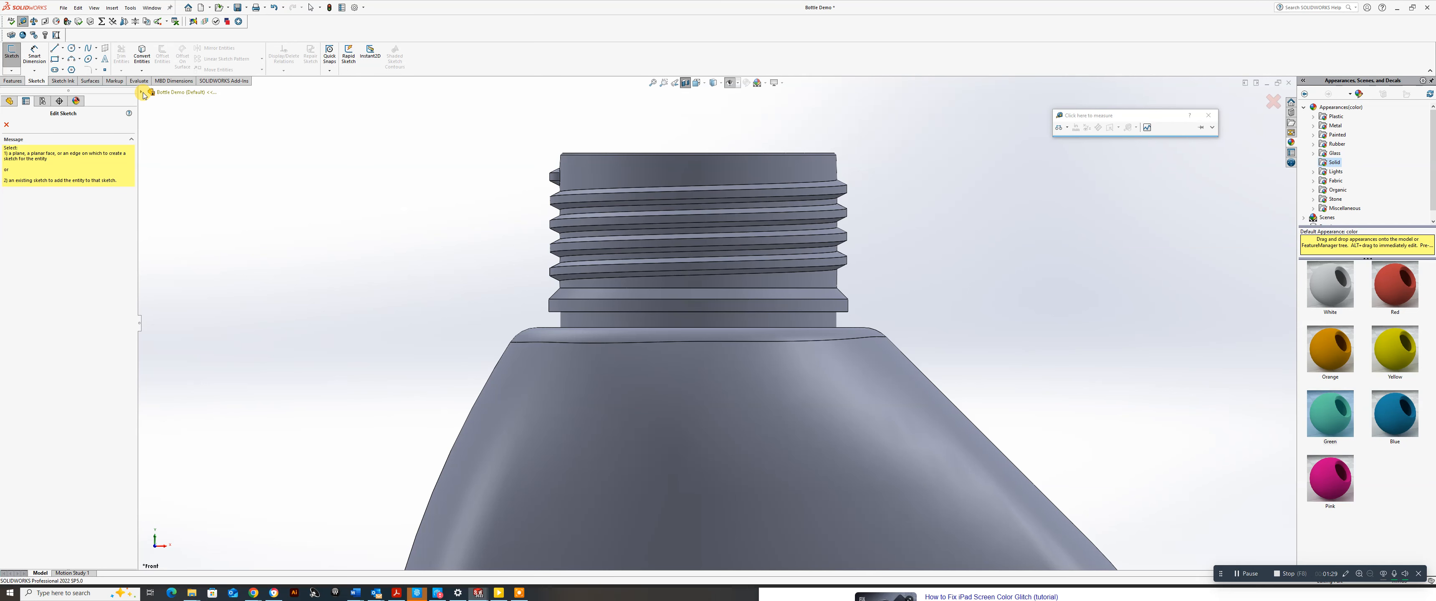
pyautogui.click(141, 93)
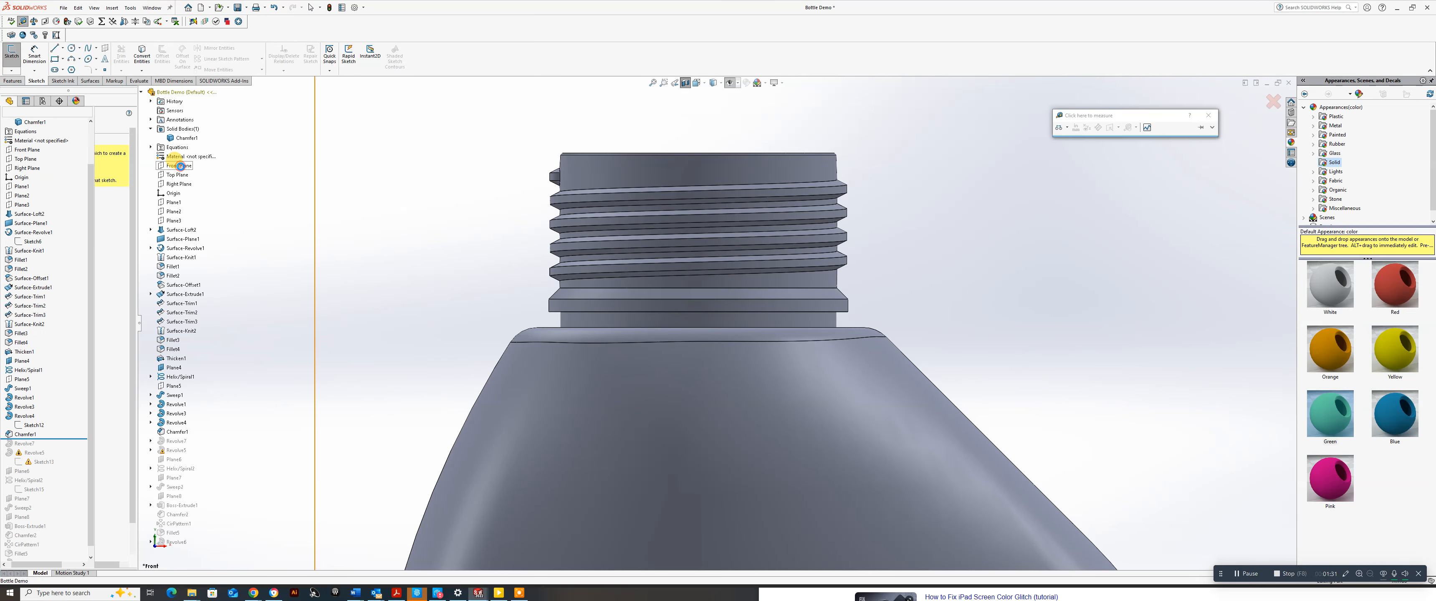
pyautogui.click(181, 166)
# Draw a vertical construction line from the midpoint of the neck's top edge down to just below the shoulder edge.
pyautogui.scroll(-3, 724, 123)
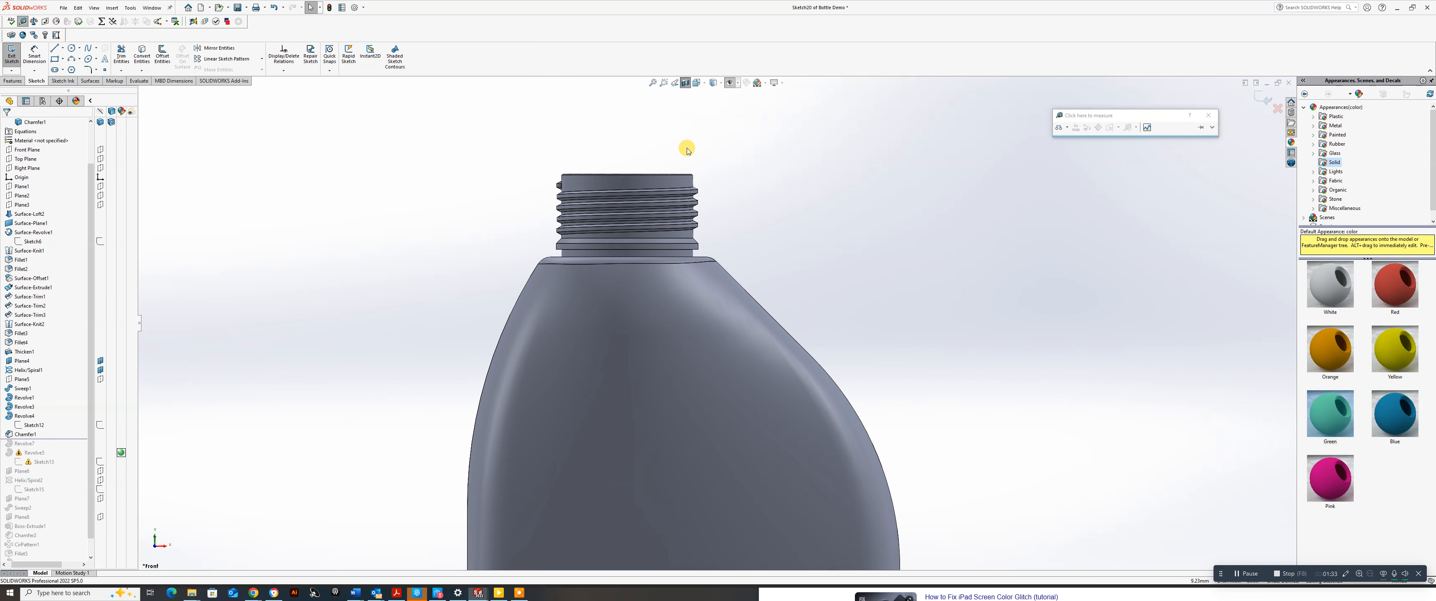
pyautogui.scroll(-3, 649, 178)
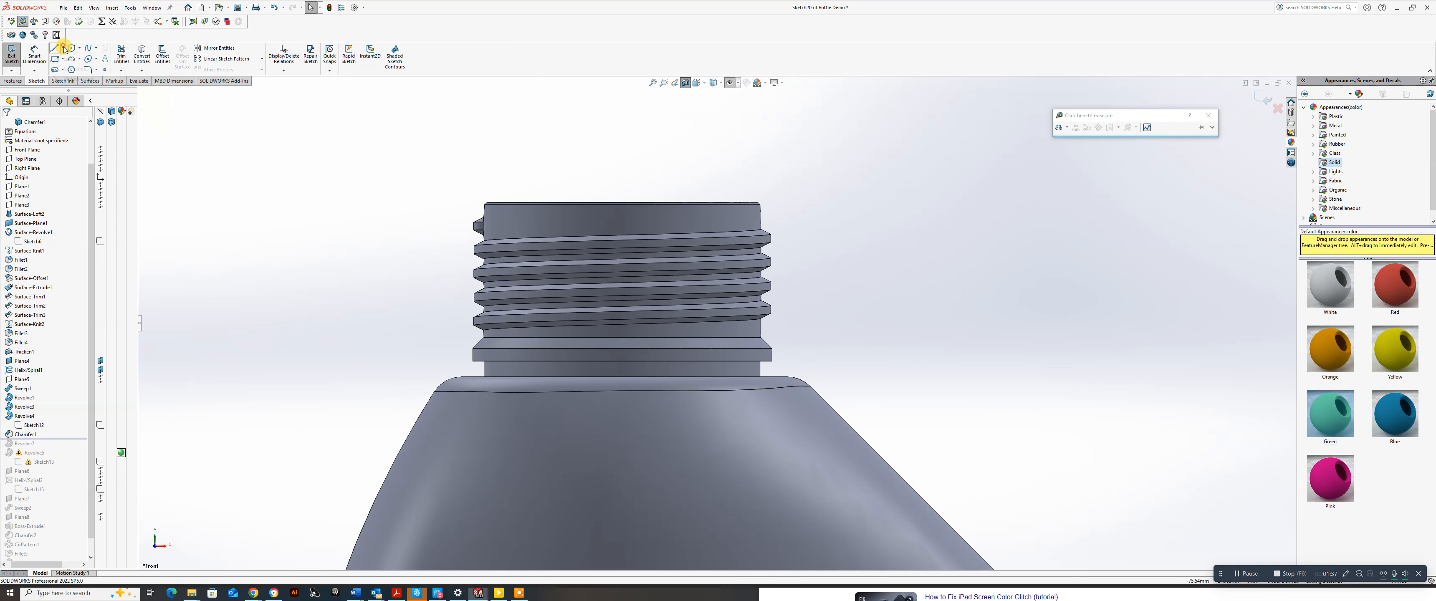
pyautogui.press('l')
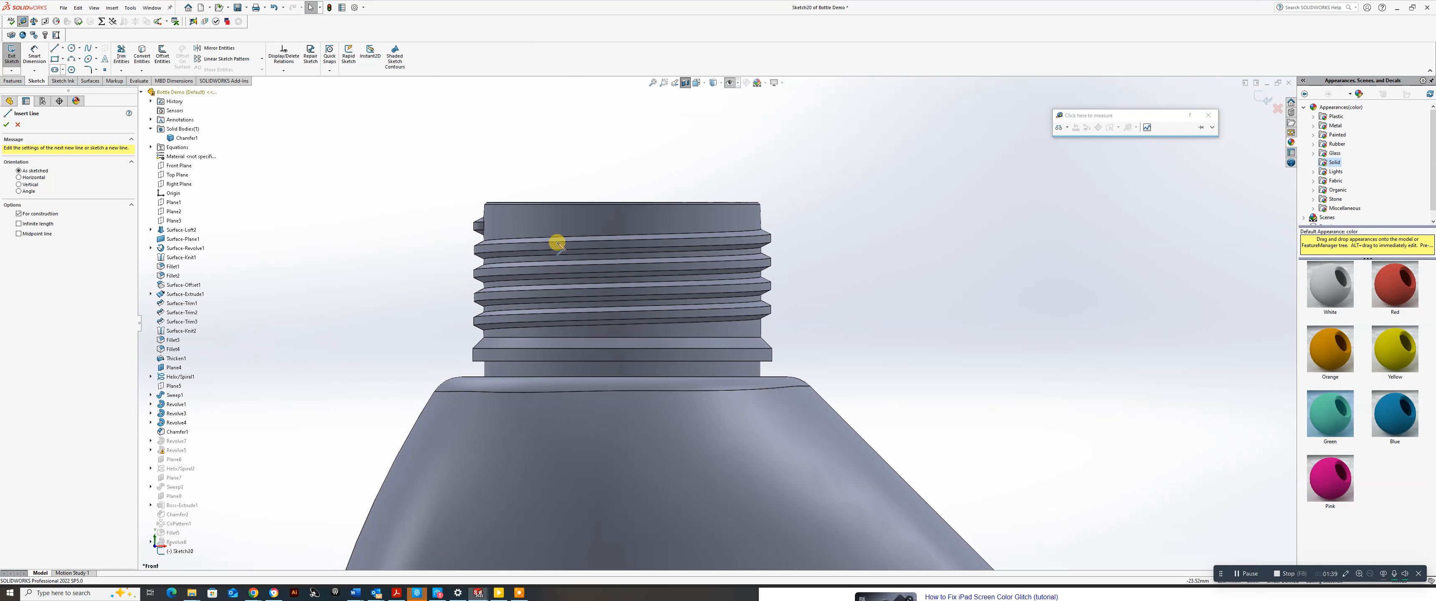
pyautogui.click(622, 202)
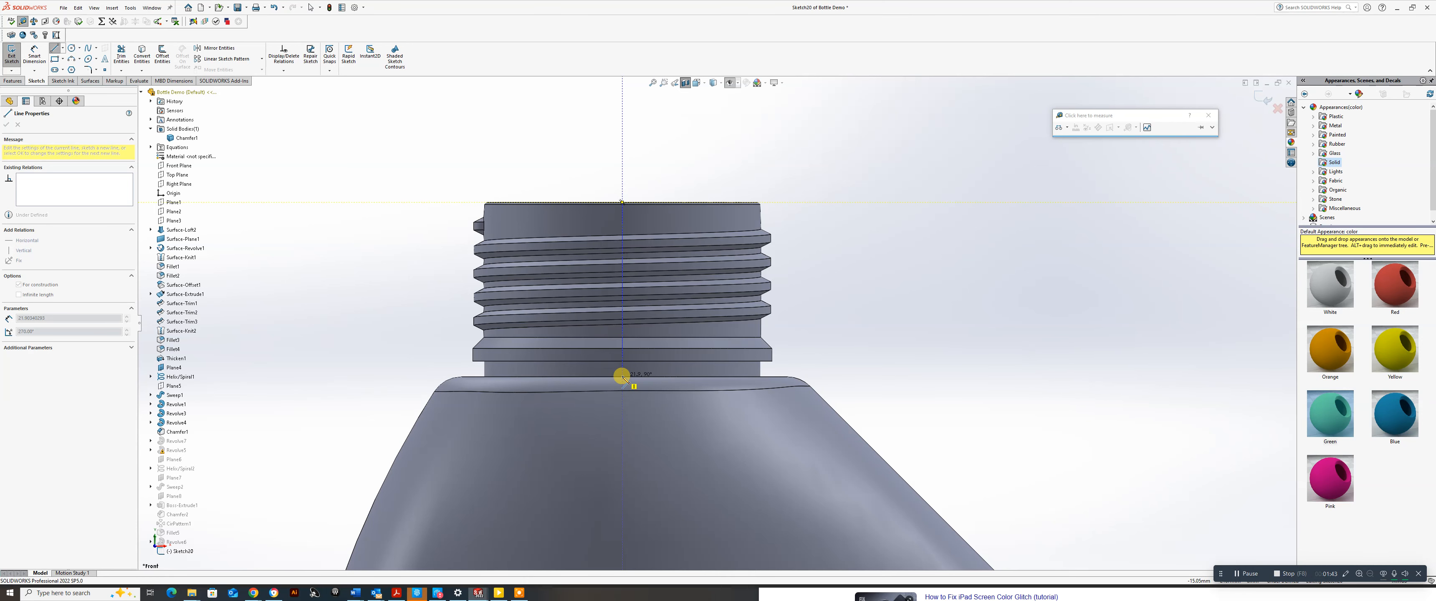
pyautogui.click(622, 408)
pyautogui.rightClick(623, 410)
pyautogui.click(641, 415)
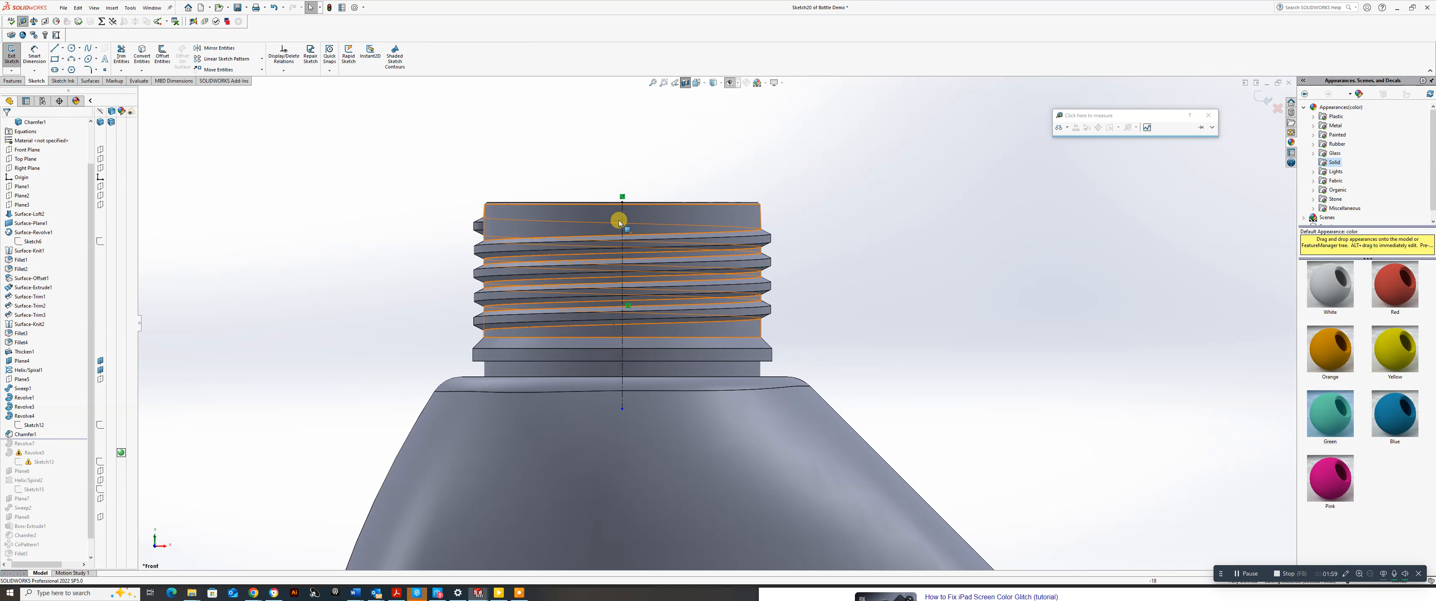
# Offset the neck's top edge upward by 0.10 mm.
pyautogui.scroll(-2, 627, 217)
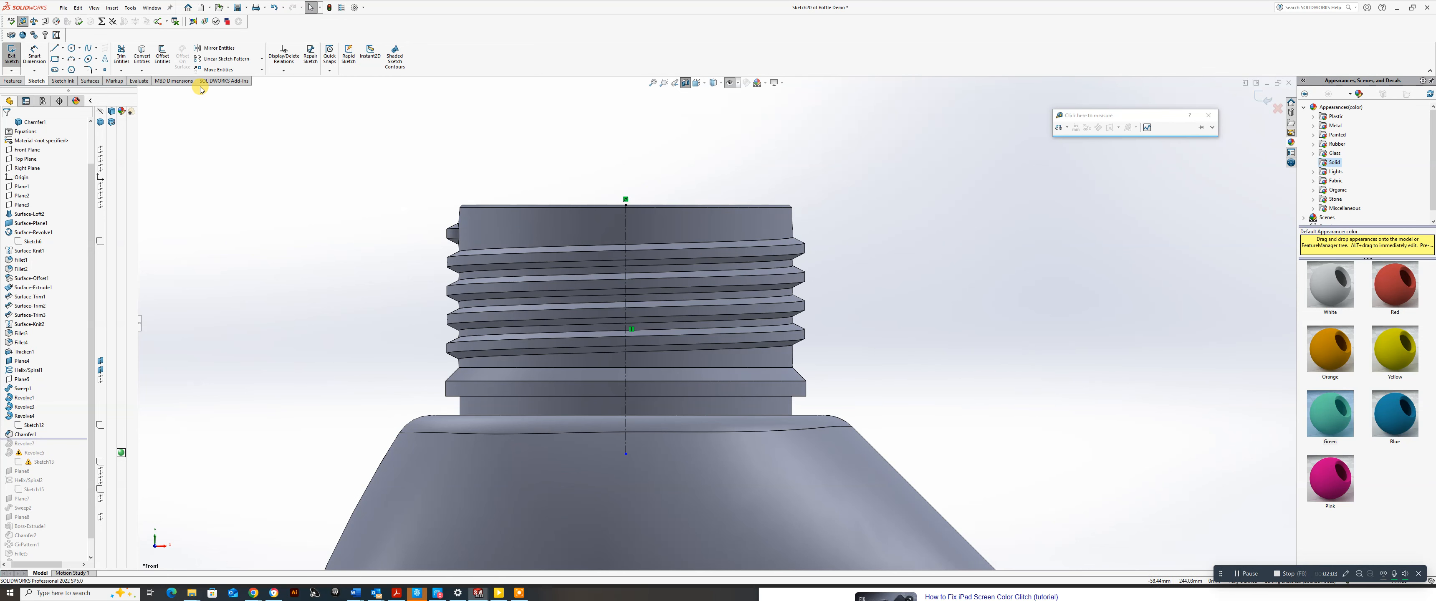
pyautogui.click(162, 53)
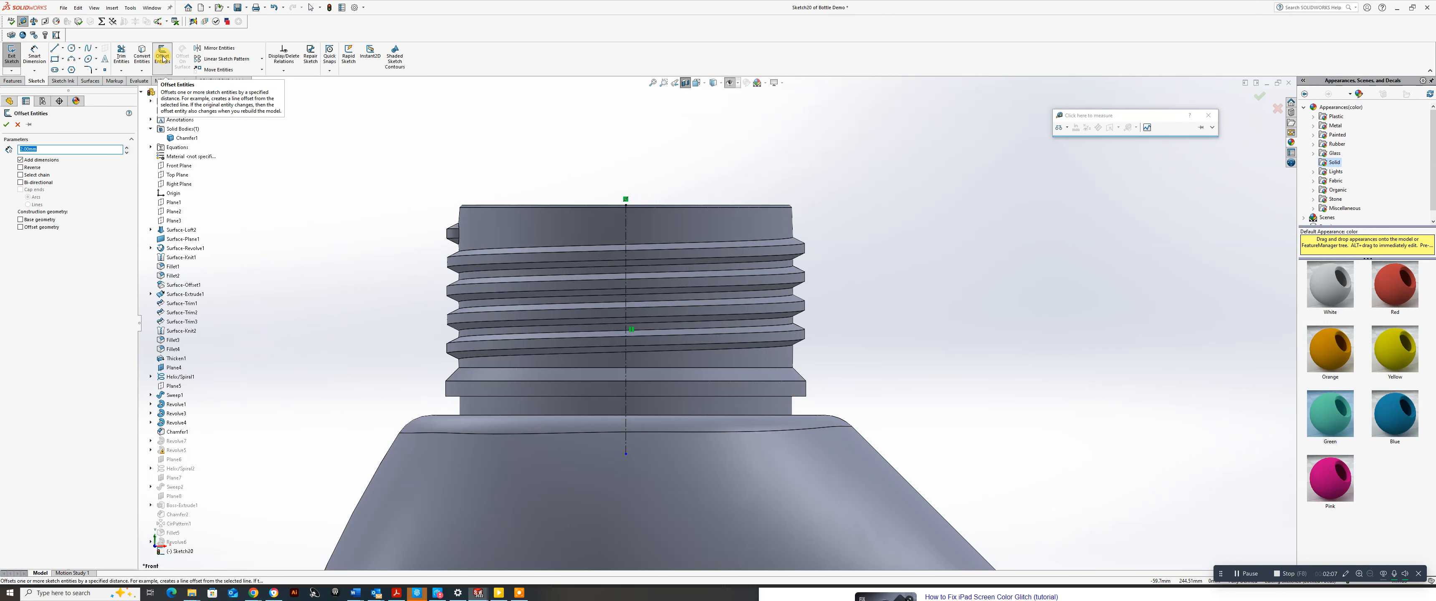
pyautogui.write('.')
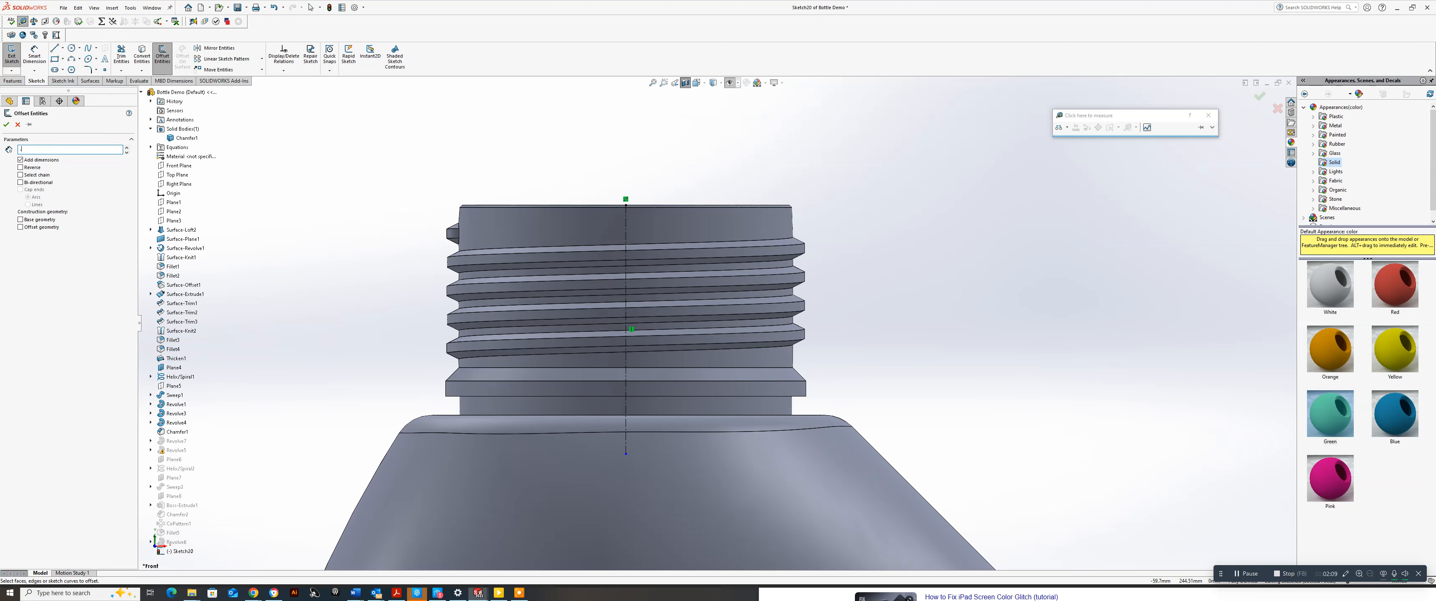
pyautogui.click(633, 206)
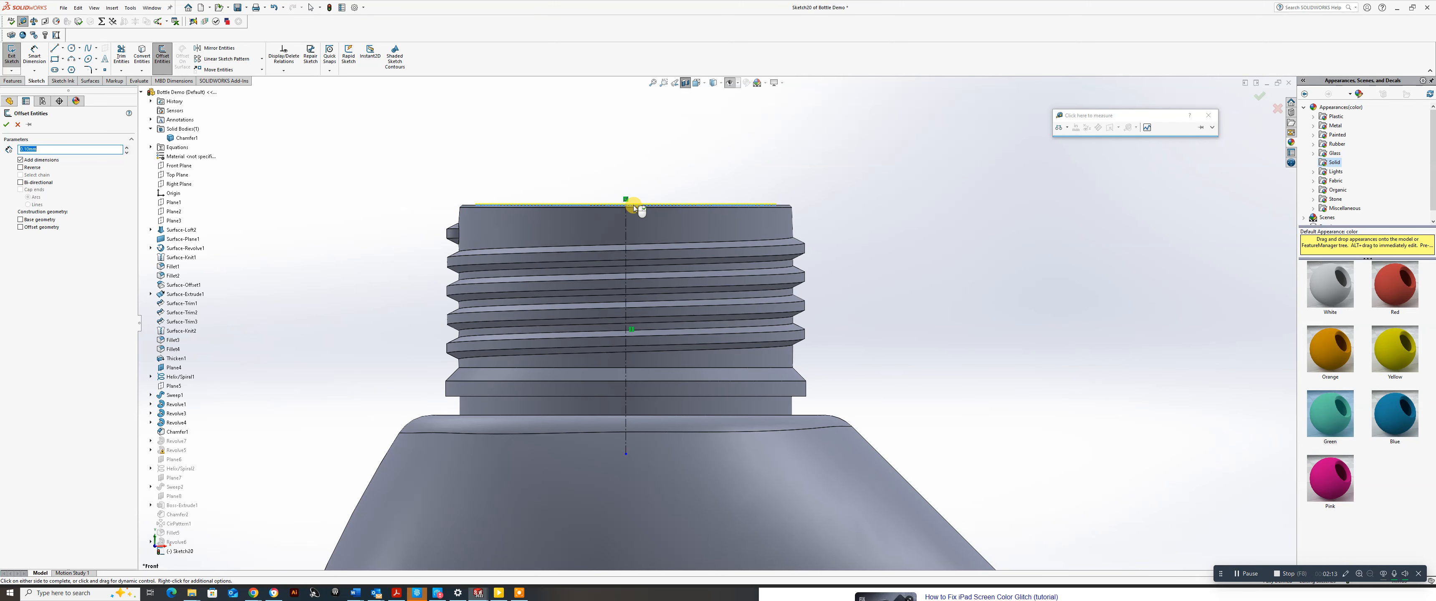
pyautogui.scroll(-3, 634, 206)
pyautogui.scroll(5, 644, 296)
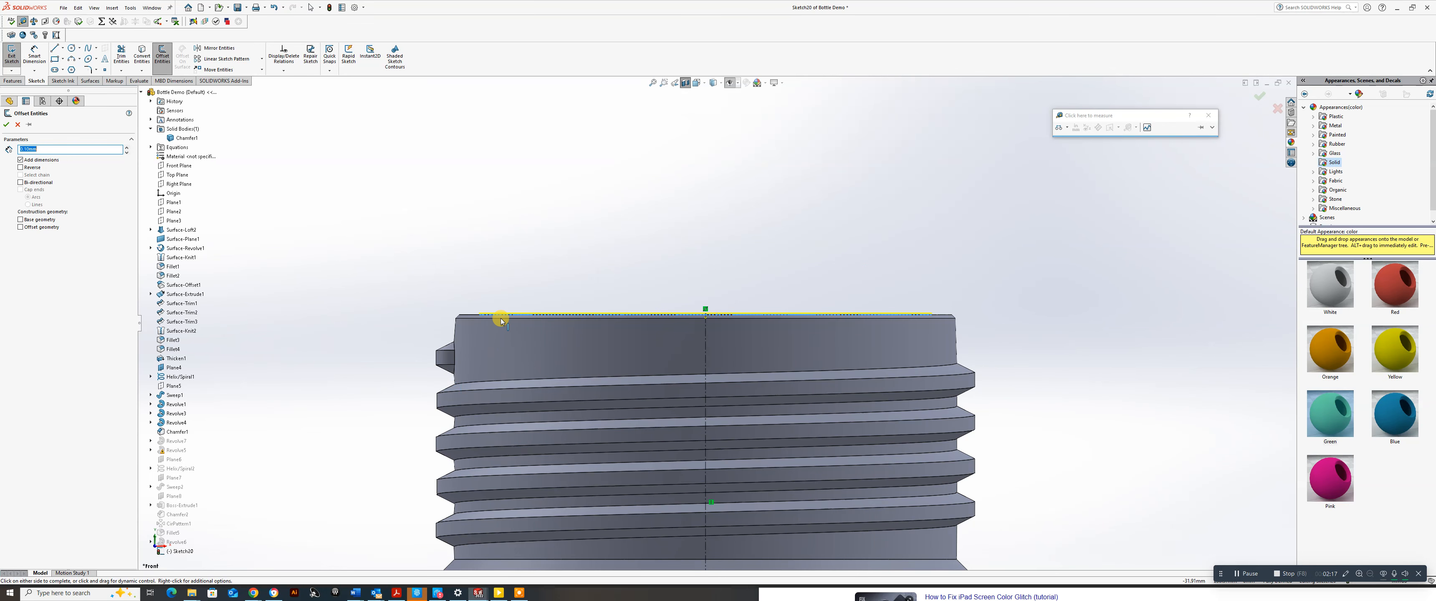
pyautogui.scroll(-4, 496, 317)
pyautogui.scroll(-2, 517, 277)
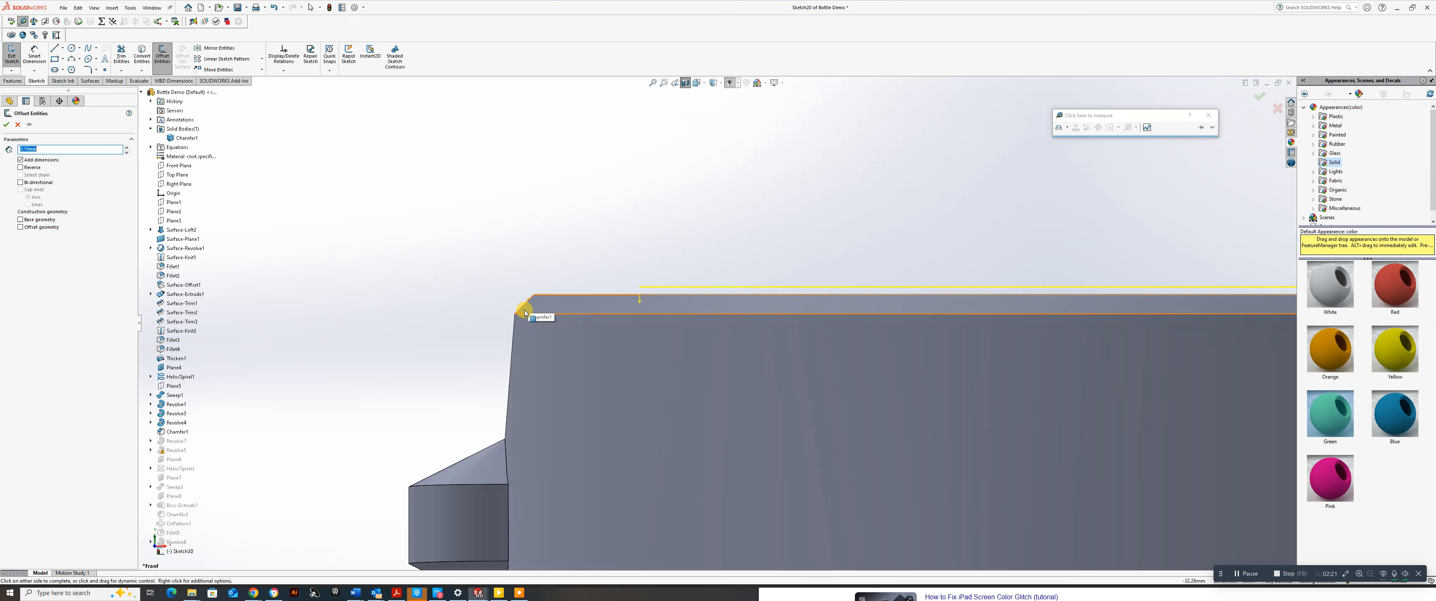
pyautogui.scroll(3, 561, 385)
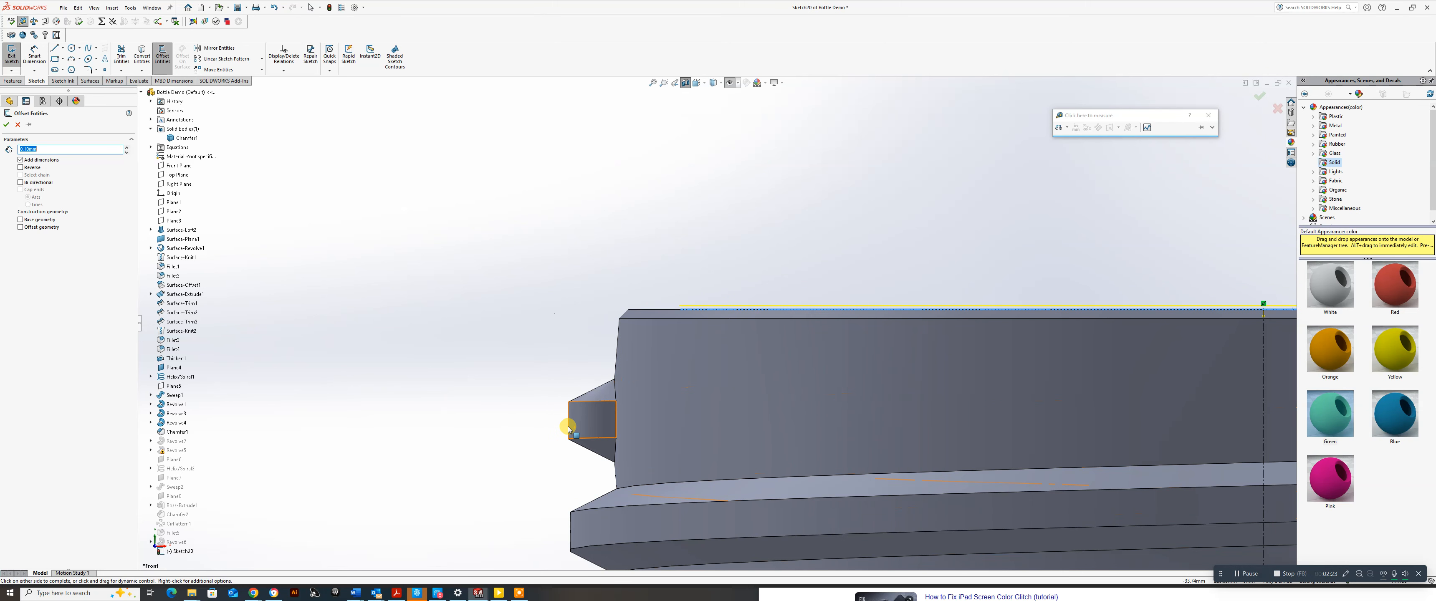
pyautogui.click(568, 429)
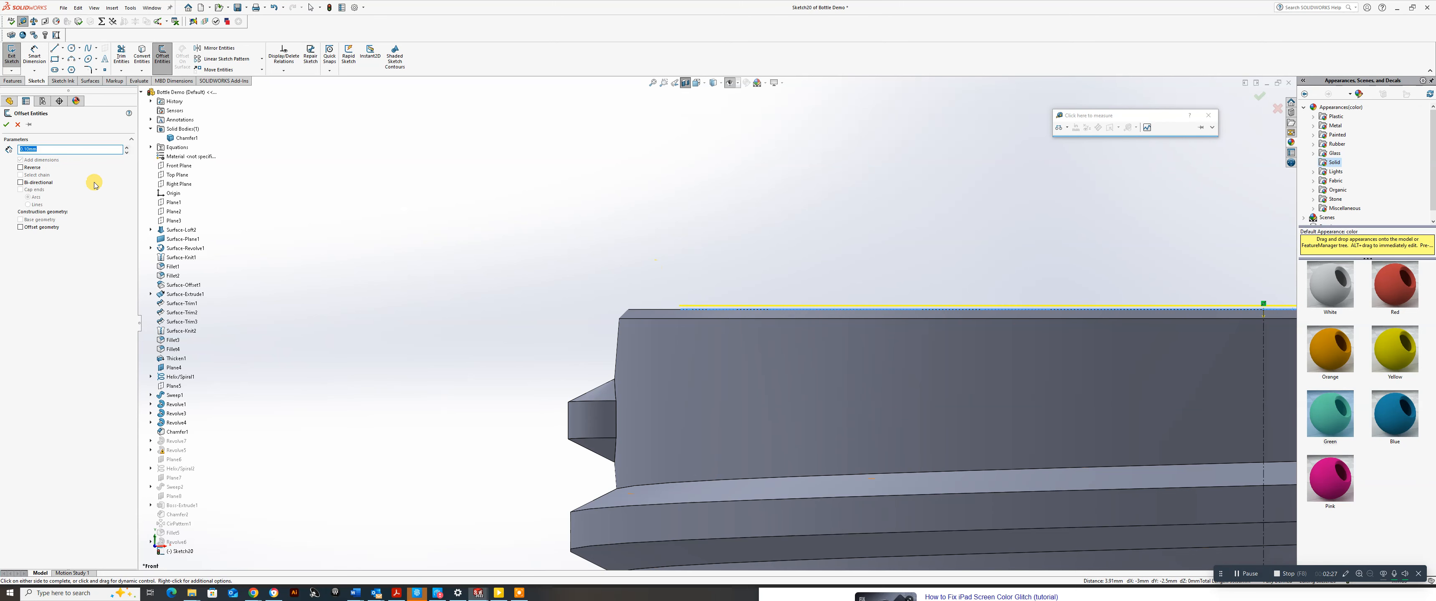
pyautogui.click(12, 124)
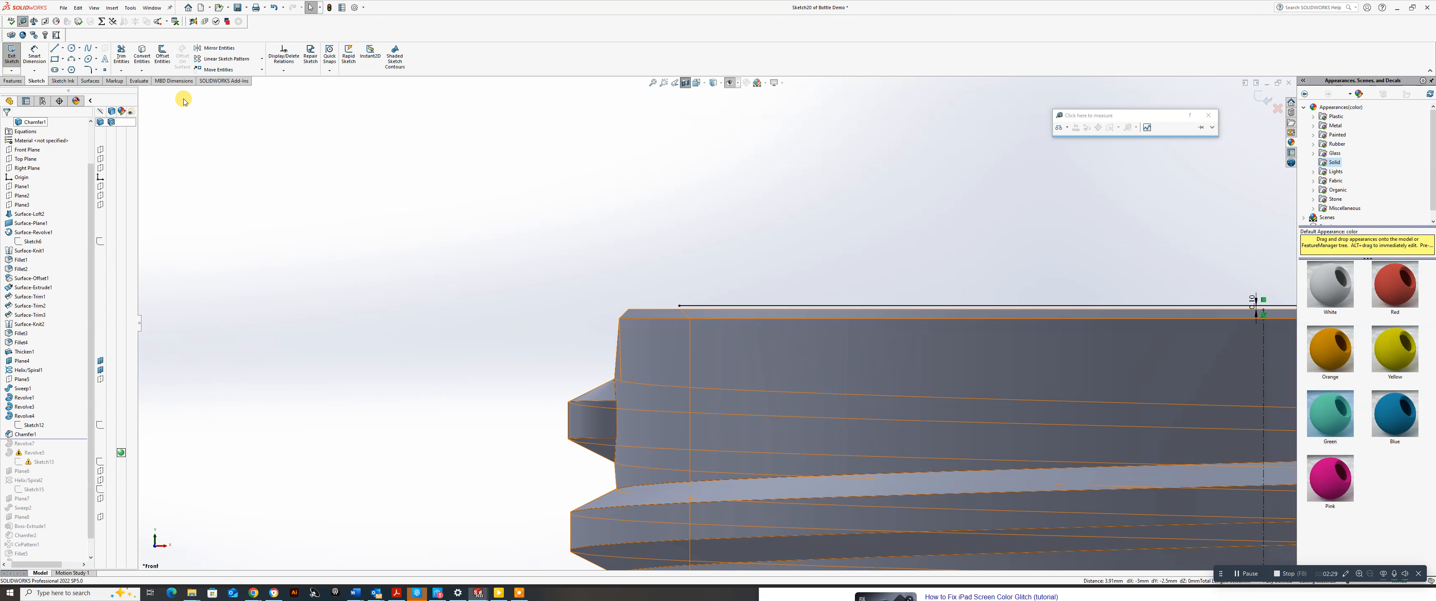
# Offset the outer silhouette edge of the lowest thread turn outward by 0.10 mm.
pyautogui.click(161, 59)
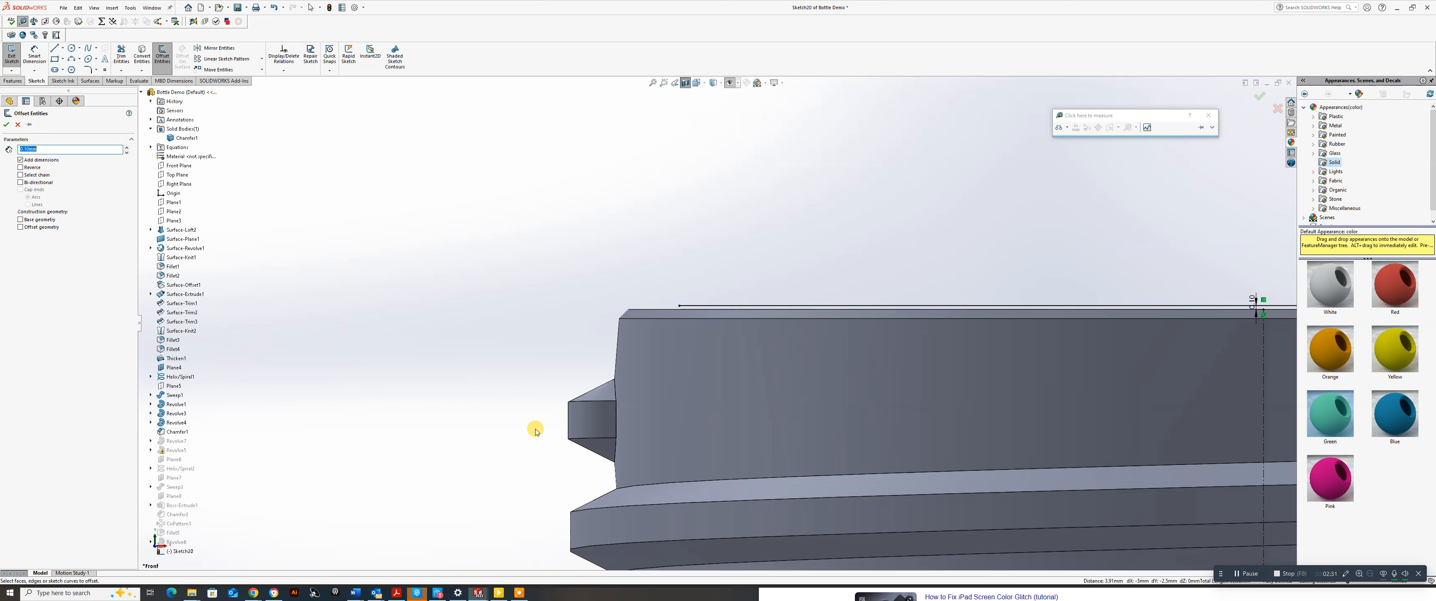
pyautogui.scroll(4, 607, 455)
pyautogui.scroll(-5, 707, 481)
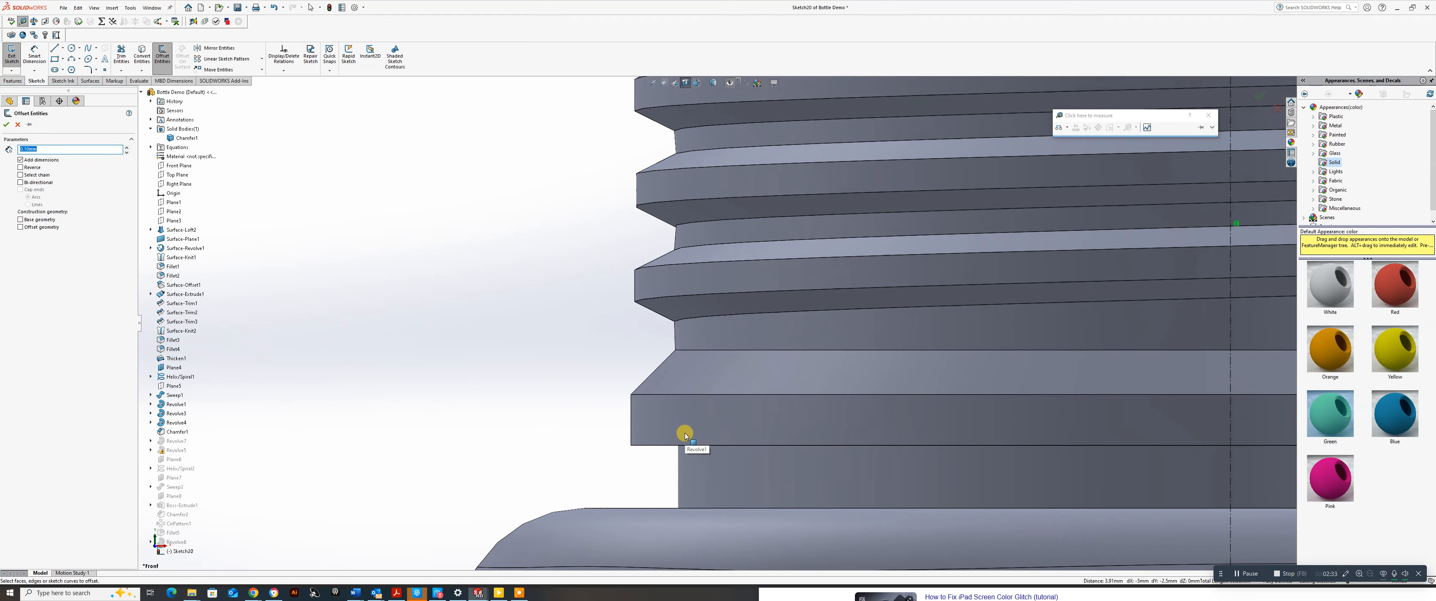
pyautogui.click(620, 415)
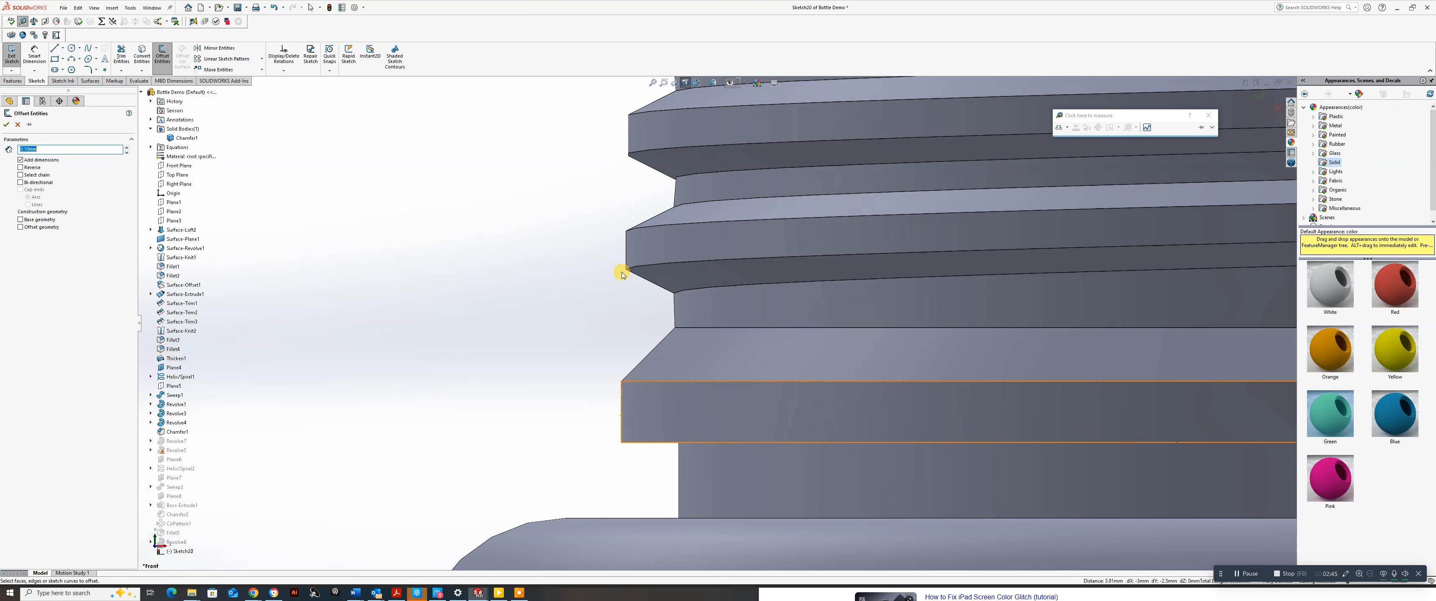
pyautogui.click(623, 274)
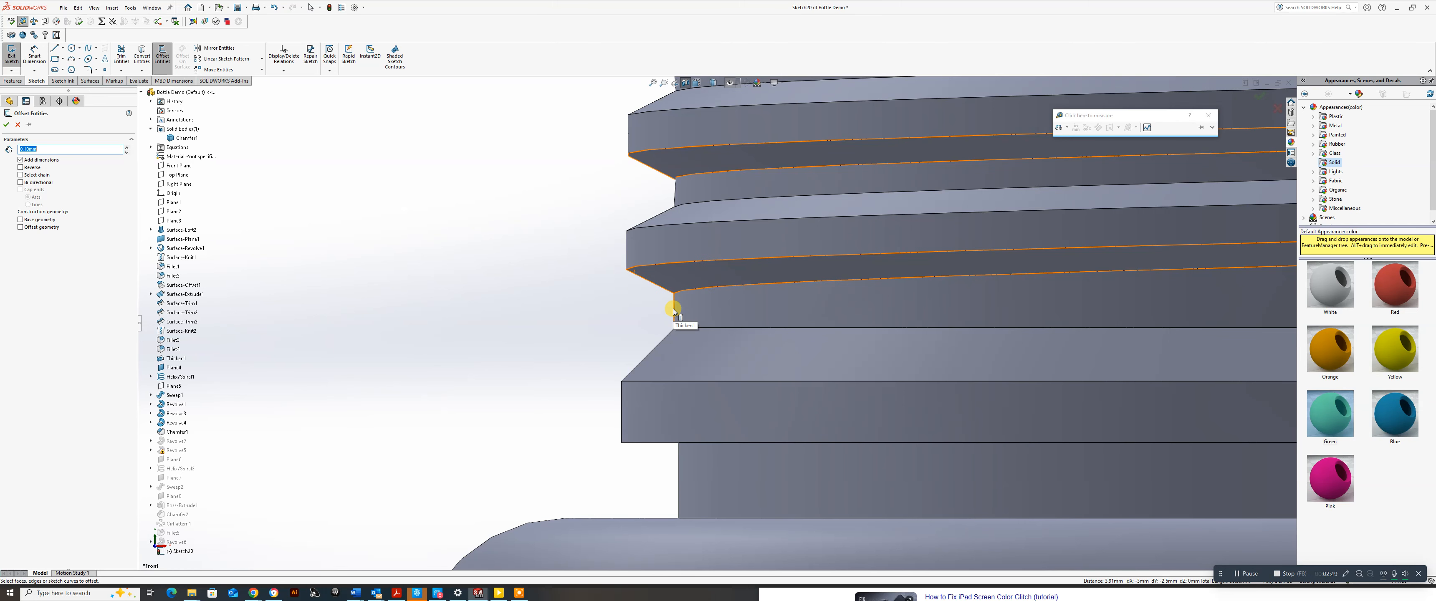
pyautogui.click(625, 261)
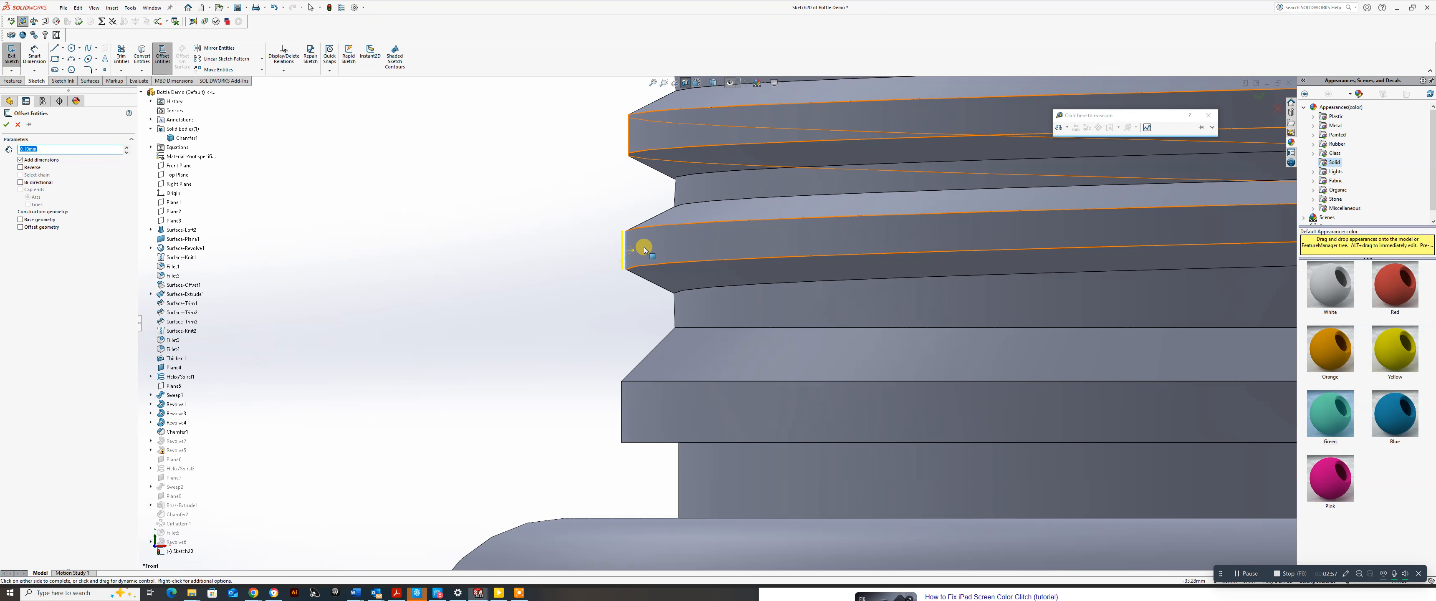
pyautogui.scroll(2, 649, 248)
pyautogui.scroll(-1, 669, 256)
pyautogui.scroll(-1, 644, 307)
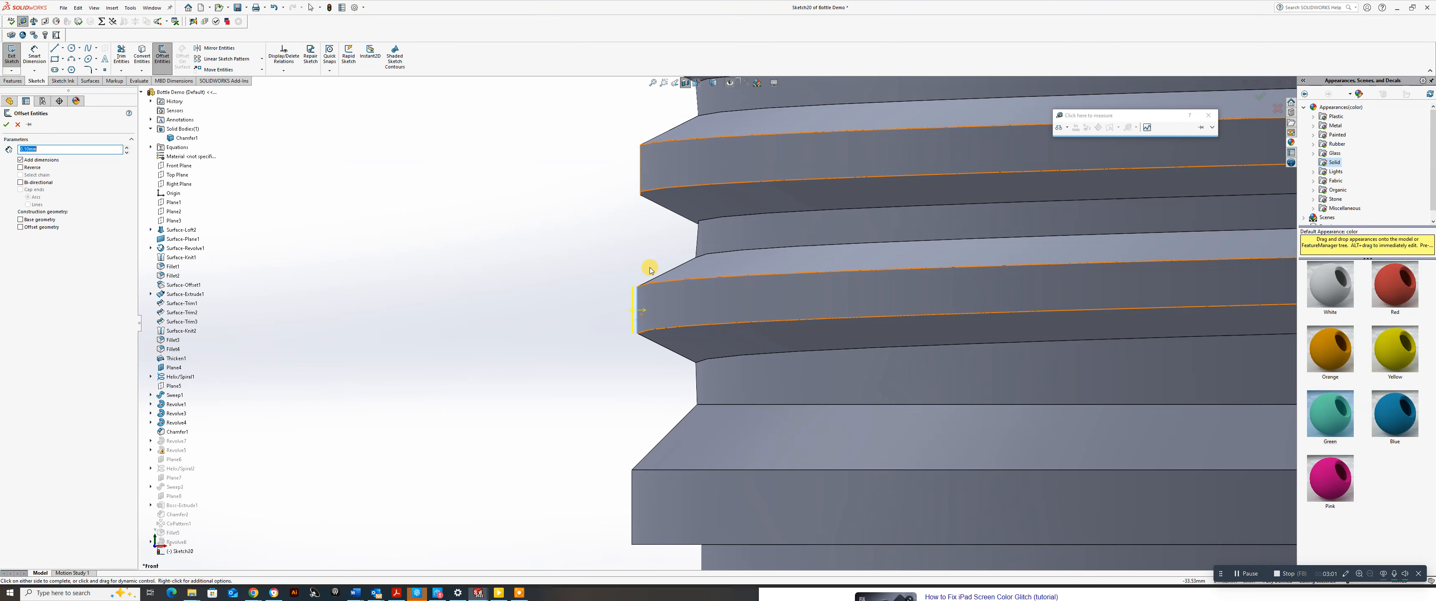
pyautogui.scroll(3, 652, 279)
pyautogui.scroll(-2, 736, 352)
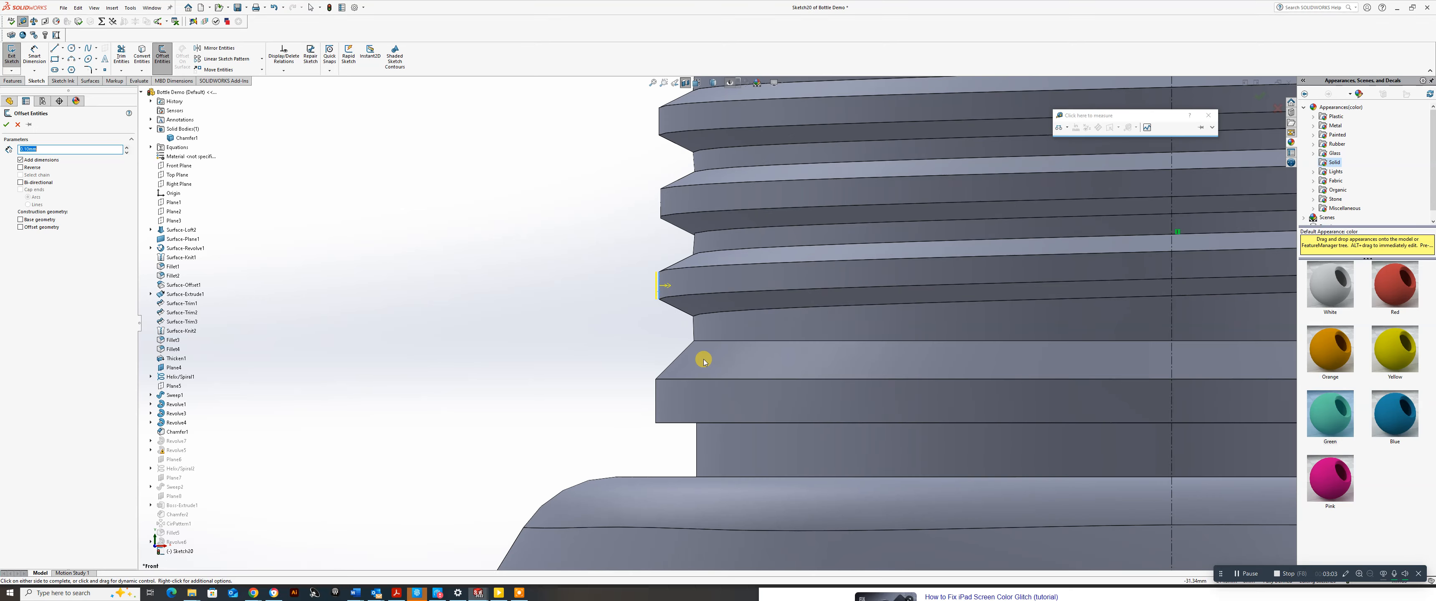
pyautogui.click(653, 395)
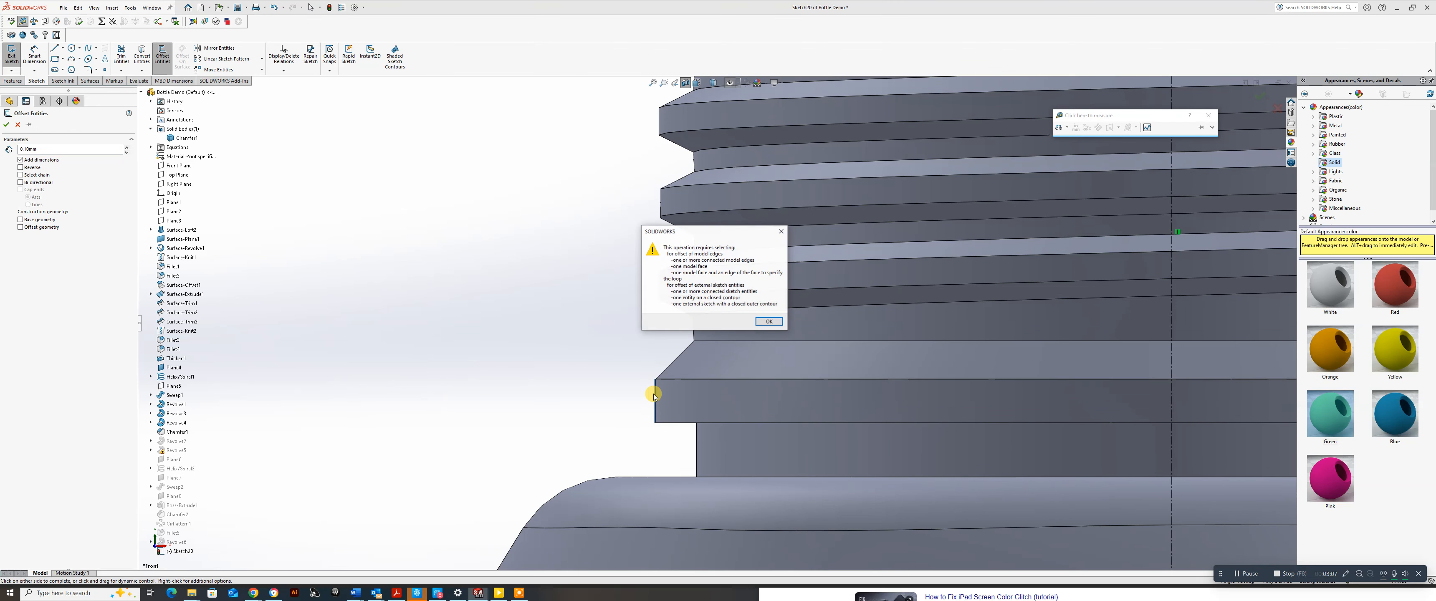
pyautogui.click(770, 322)
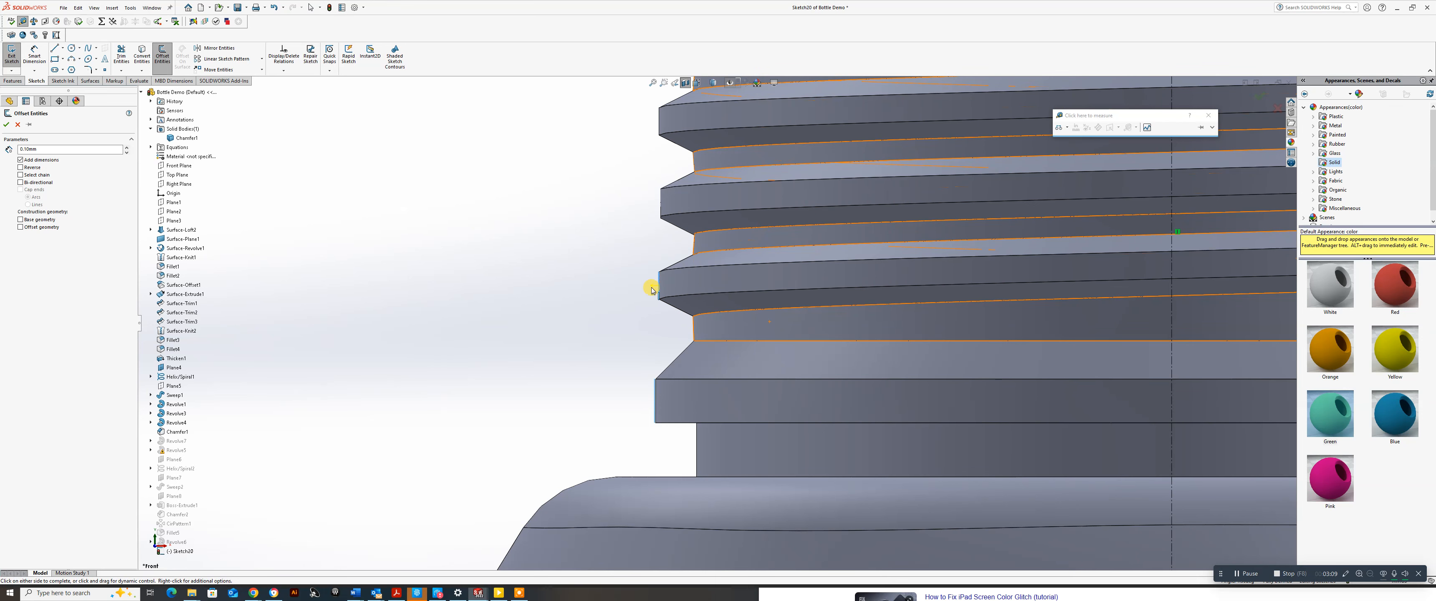
pyautogui.click(6, 126)
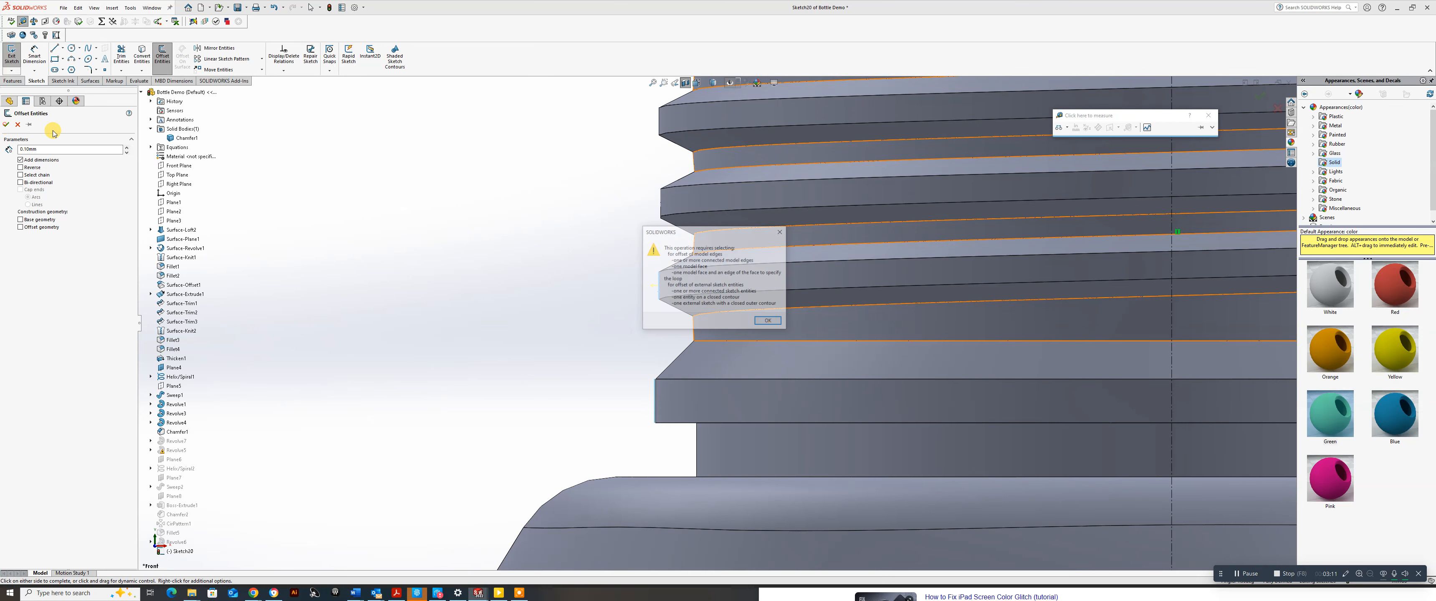
pyautogui.click(773, 323)
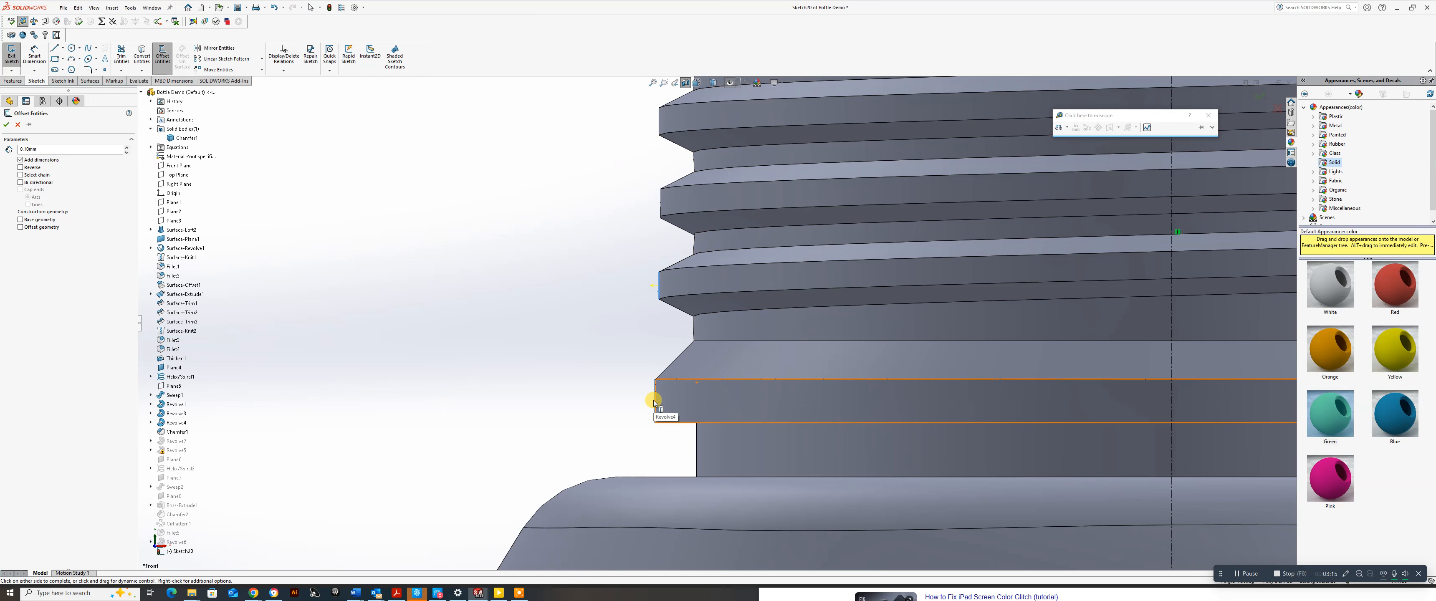
pyautogui.click(6, 125)
pyautogui.scroll(-2, 657, 291)
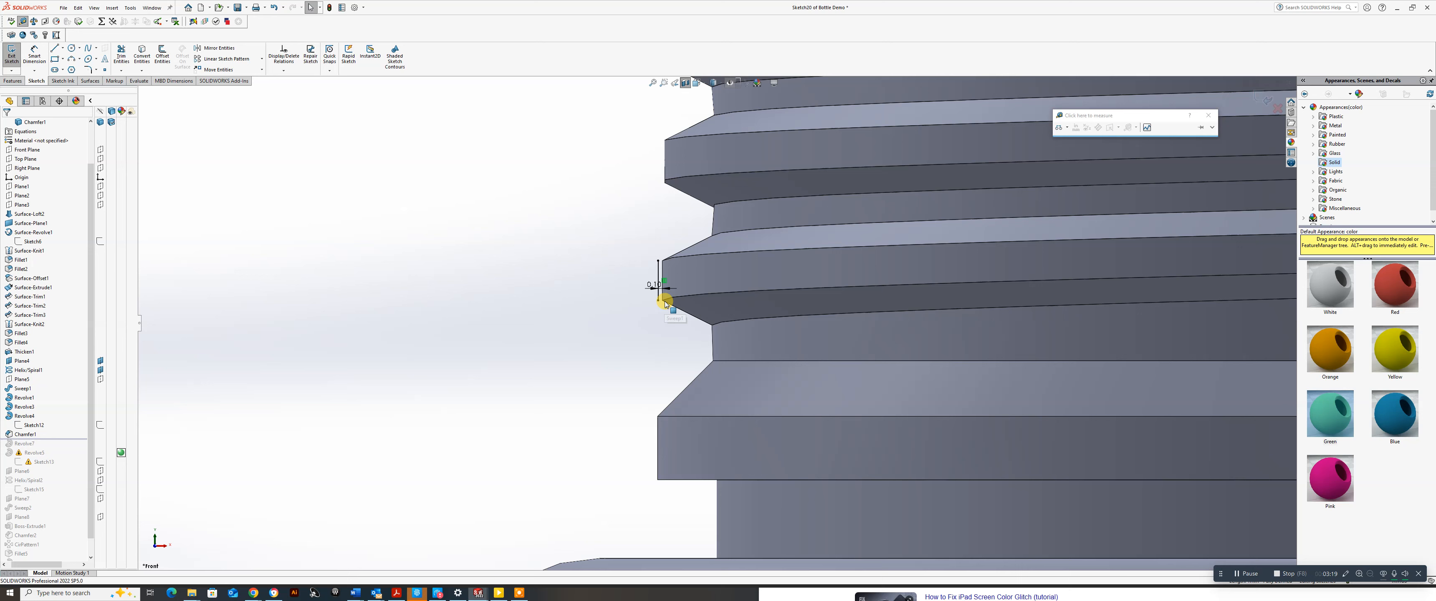
# Extend the vertical offset line down to the shoulder edge and up above the neck, and stretch the top offset line outward past it.
pyautogui.moveTo(659, 300); pyautogui.dragTo(667, 433)
pyautogui.moveTo(669, 484); pyautogui.dragTo(665, 561)
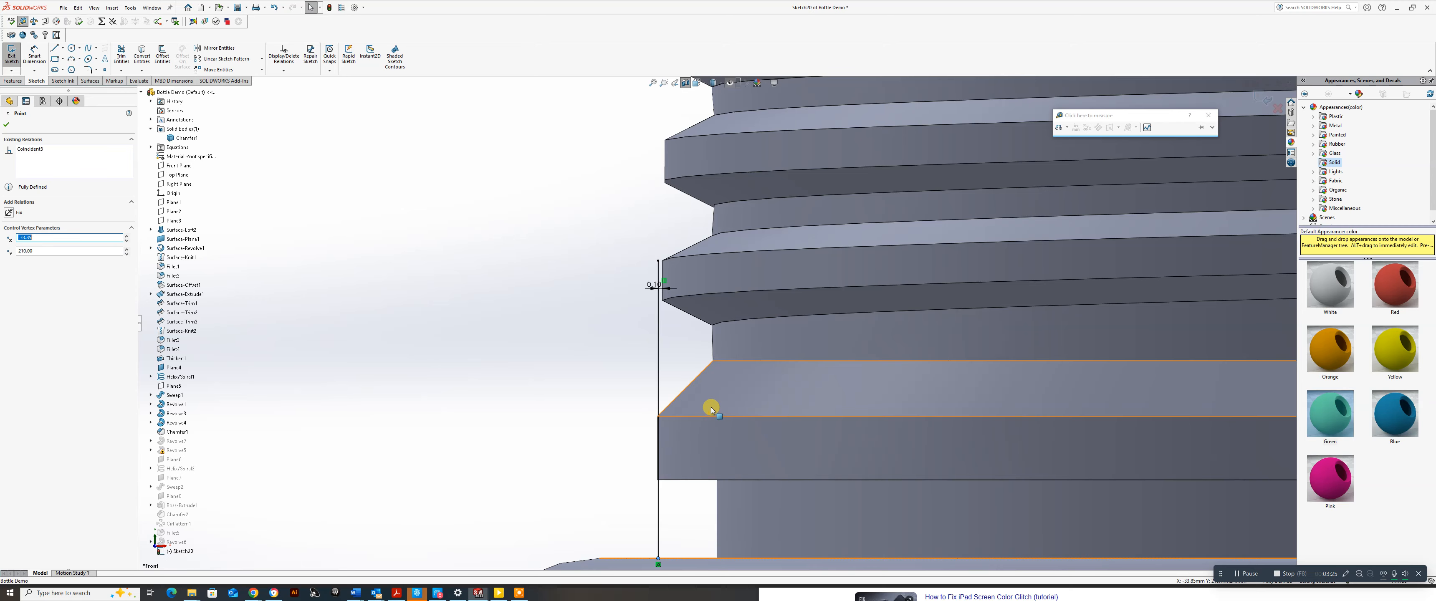
pyautogui.scroll(2, 799, 209)
pyautogui.scroll(3, 798, 209)
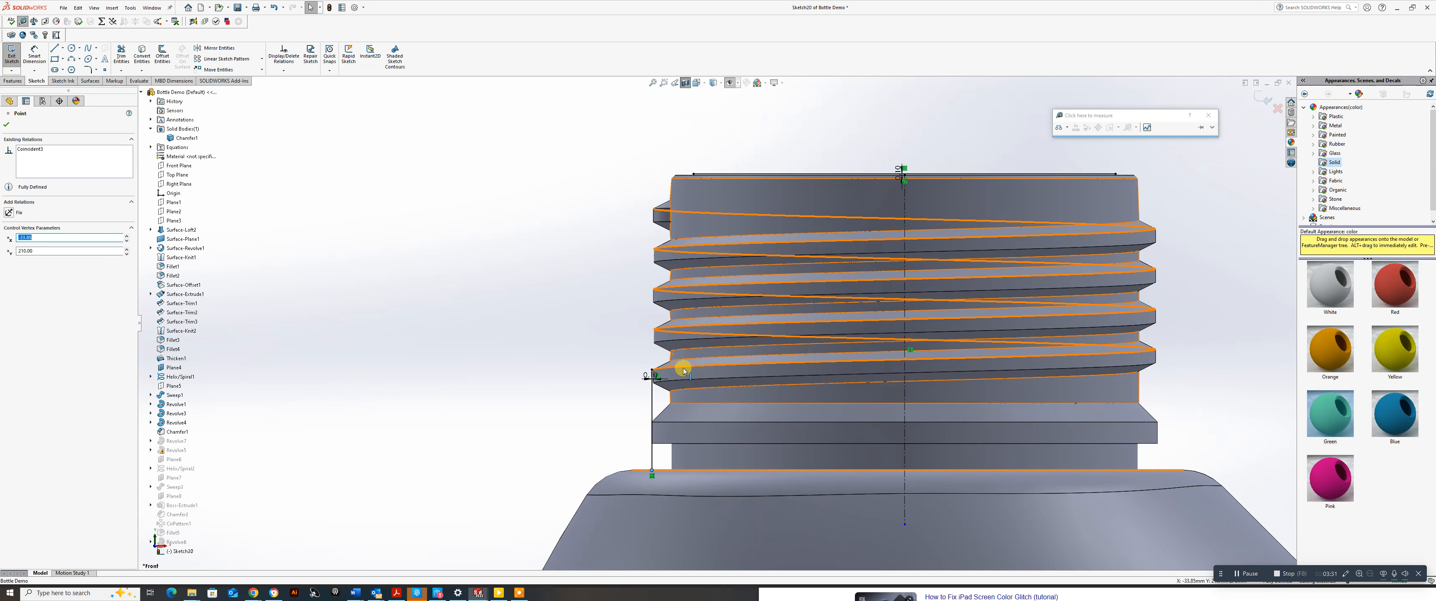
pyautogui.press('Escape')
pyautogui.moveTo(652, 375); pyautogui.dragTo(675, 141)
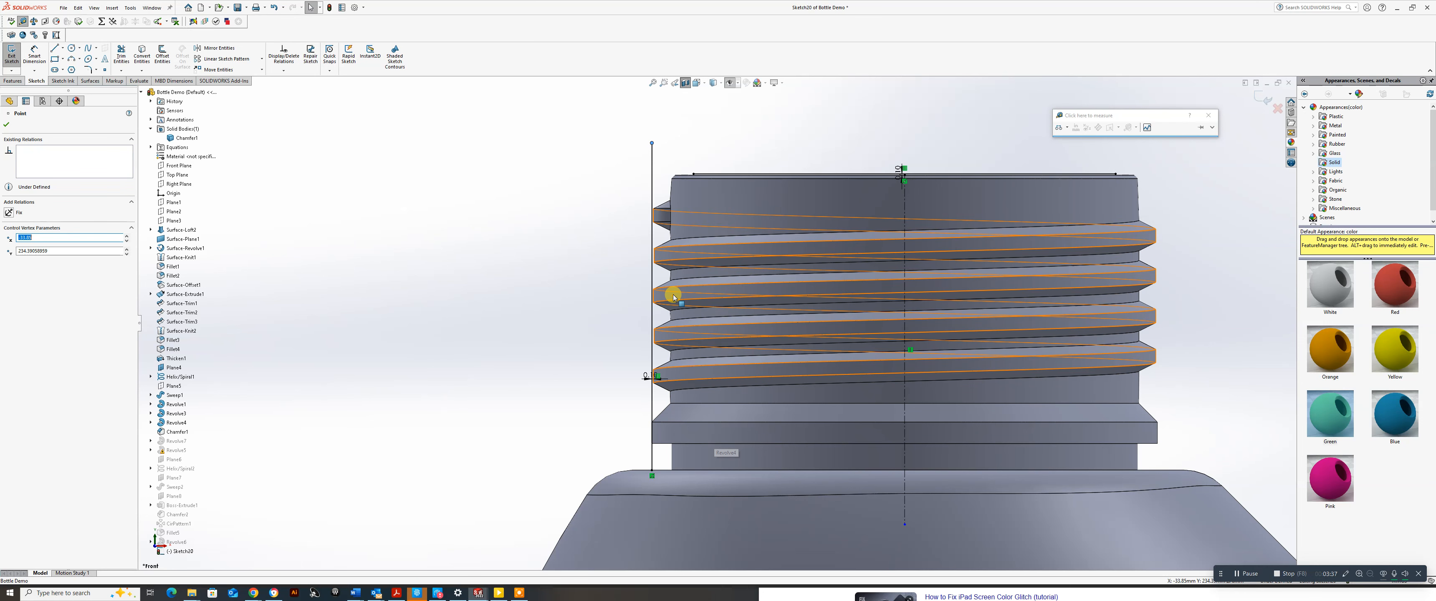
pyautogui.moveTo(693, 175); pyautogui.dragTo(635, 175)
pyautogui.moveTo(632, 174); pyautogui.dragTo(633, 174)
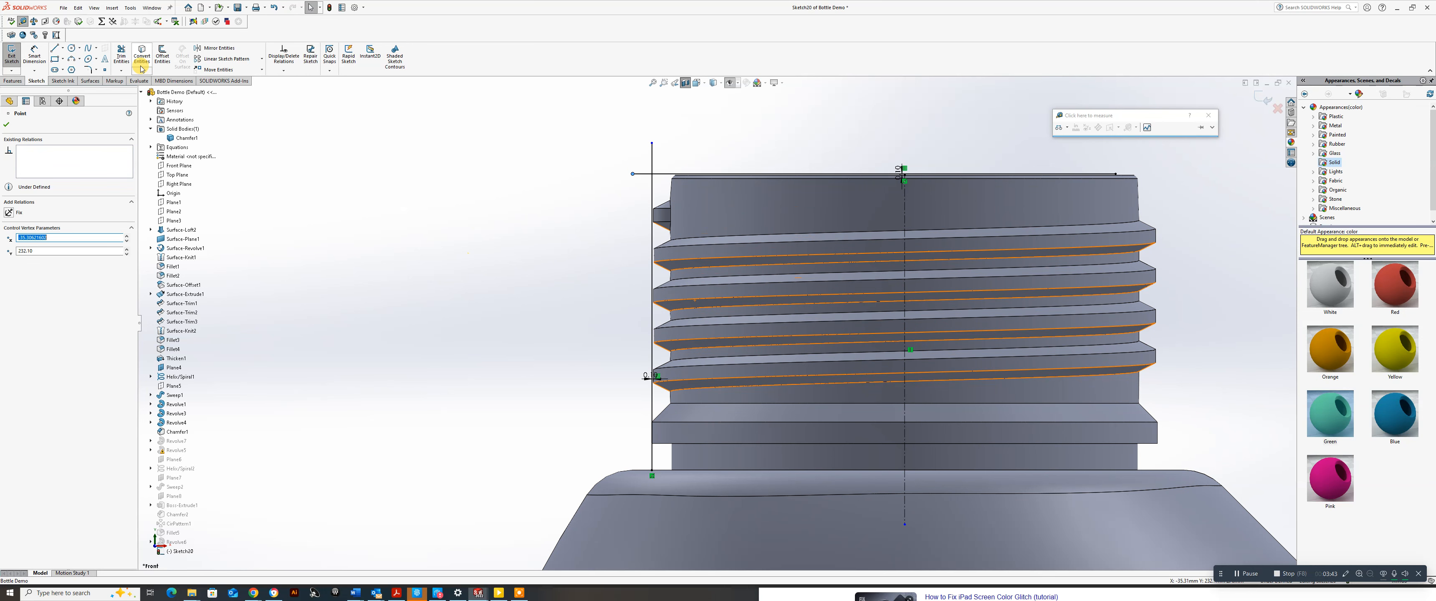
pyautogui.click(56, 49)
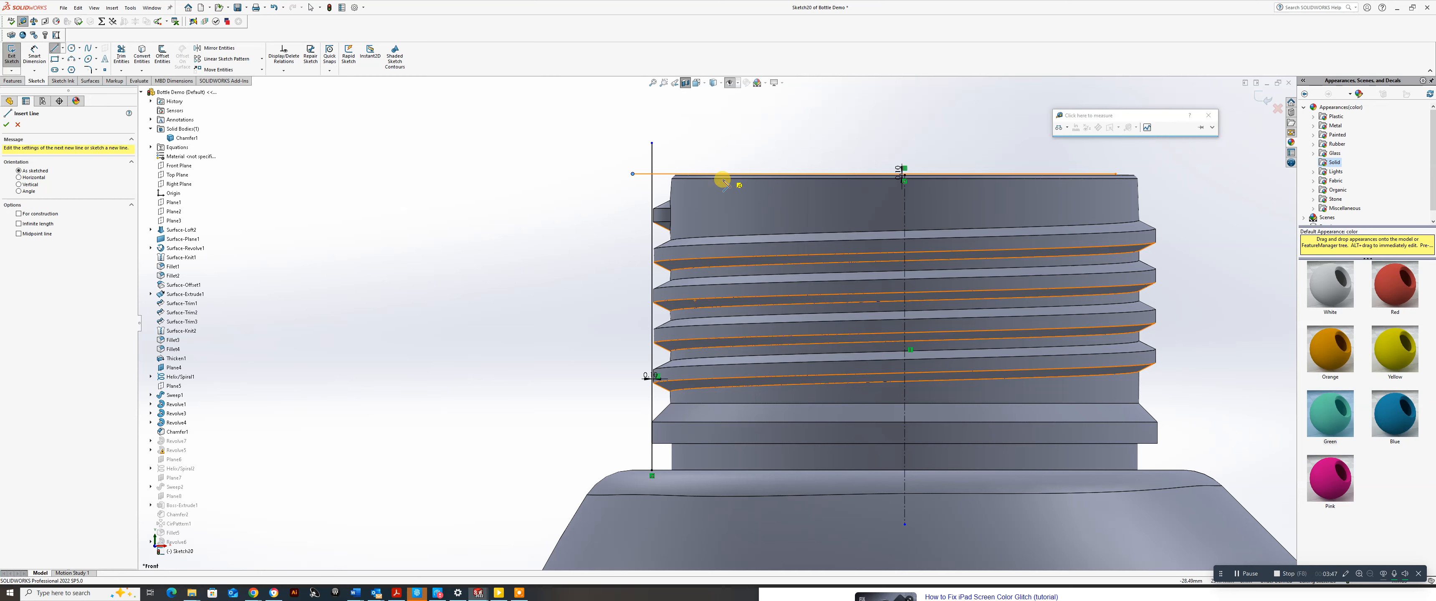
pyautogui.press('Escape')
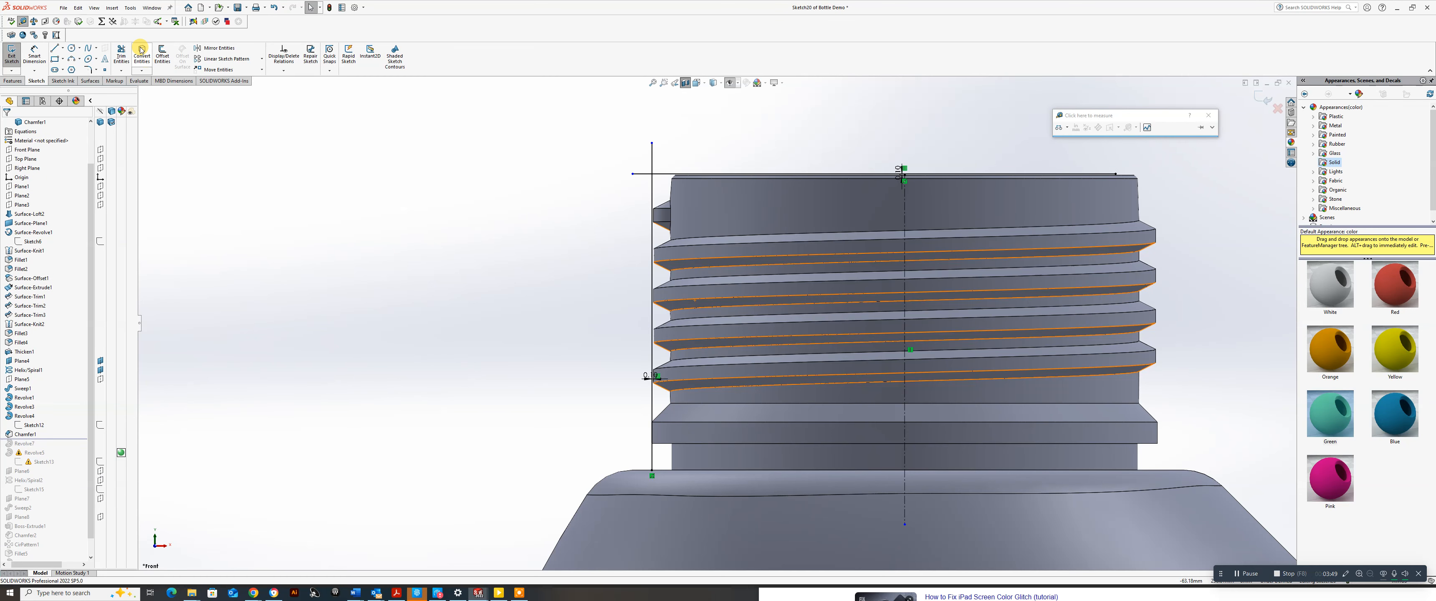
pyautogui.click(142, 56)
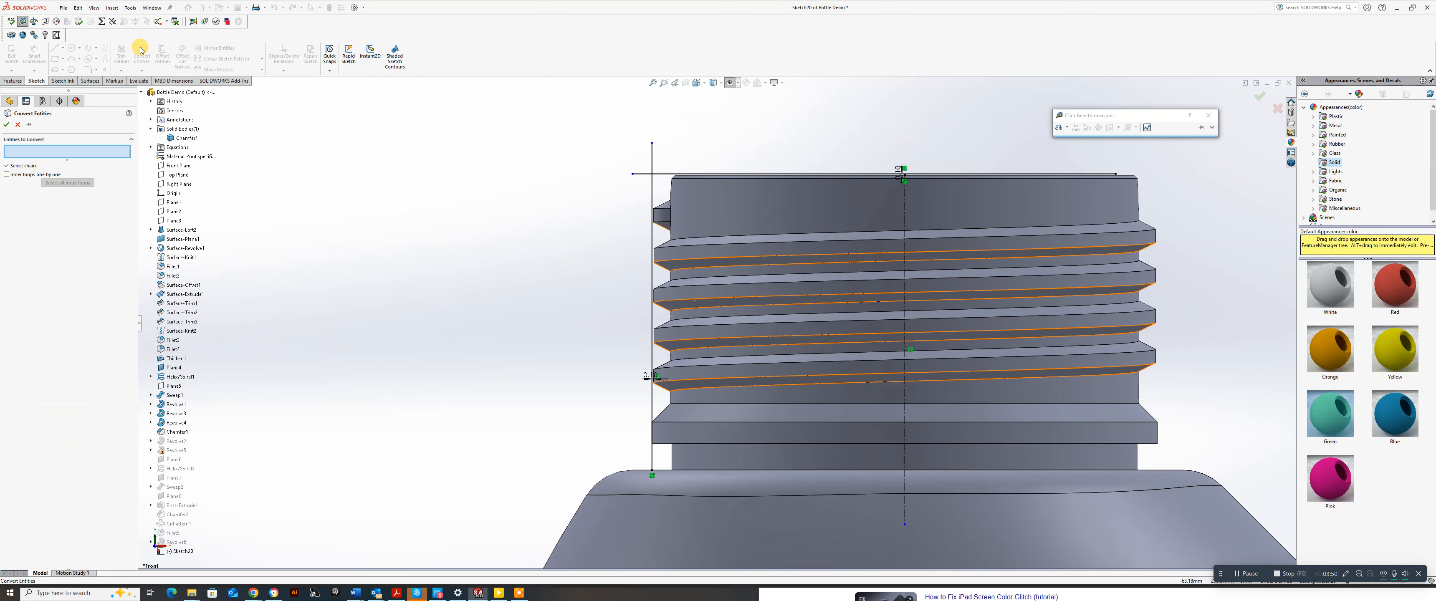
pyautogui.click(18, 124)
# Offset the horizontal line above the neck and the vertical line beside the threads outward by 2 mm.
pyautogui.click(163, 56)
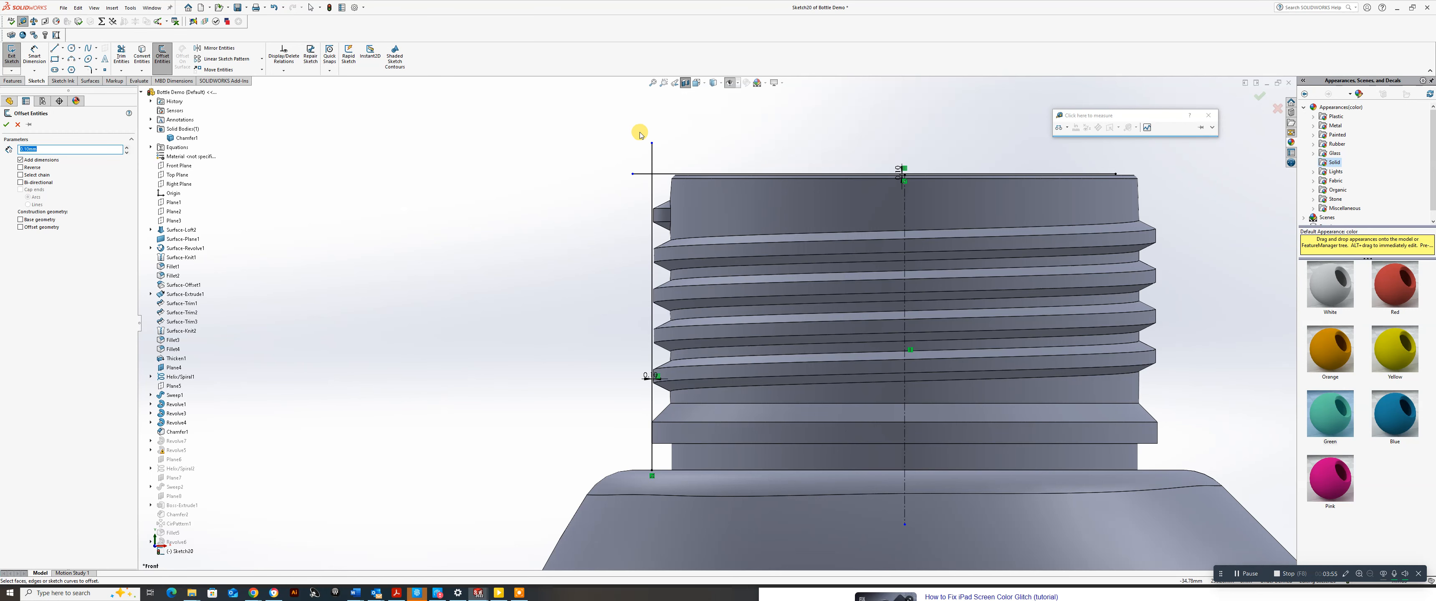
pyautogui.click(667, 174)
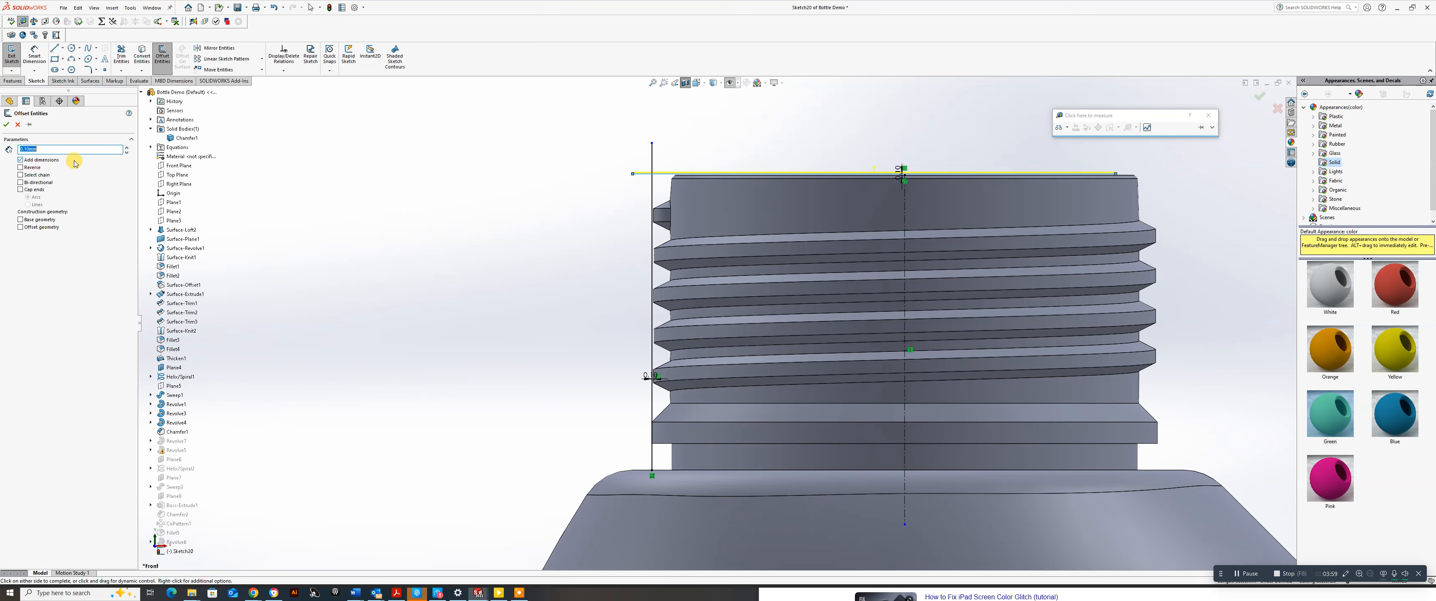
pyautogui.write('2')
pyautogui.press('Return')
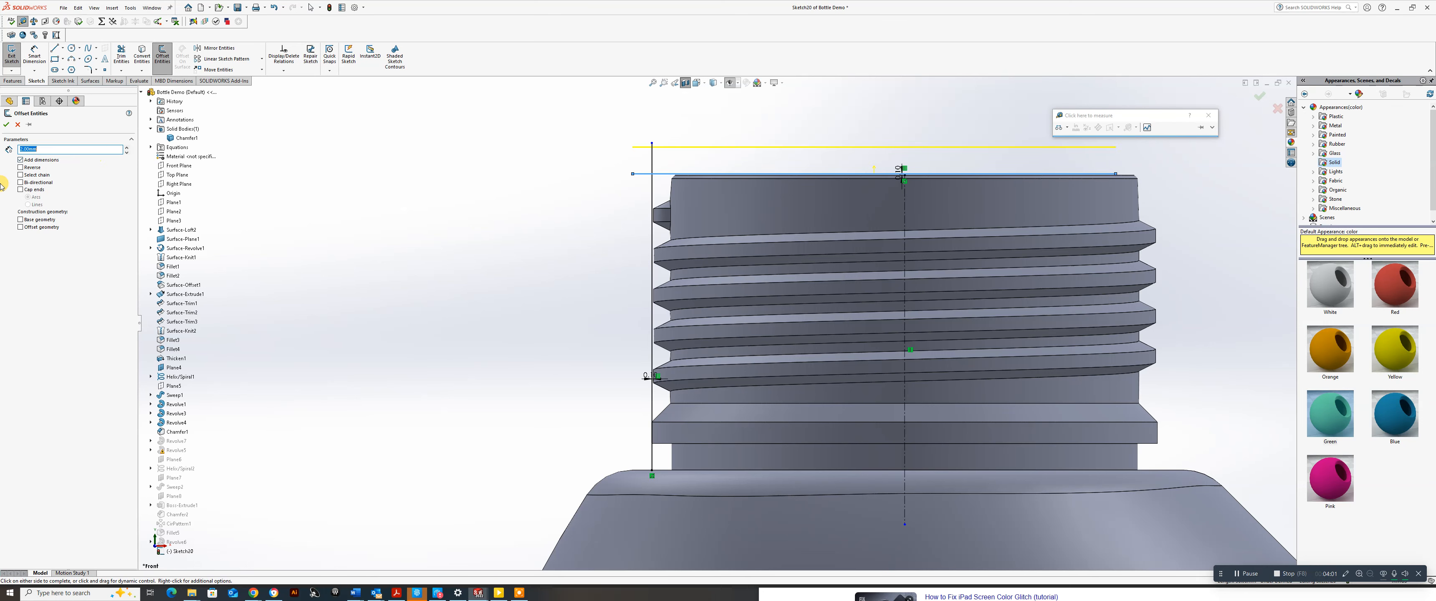
pyautogui.click(651, 201)
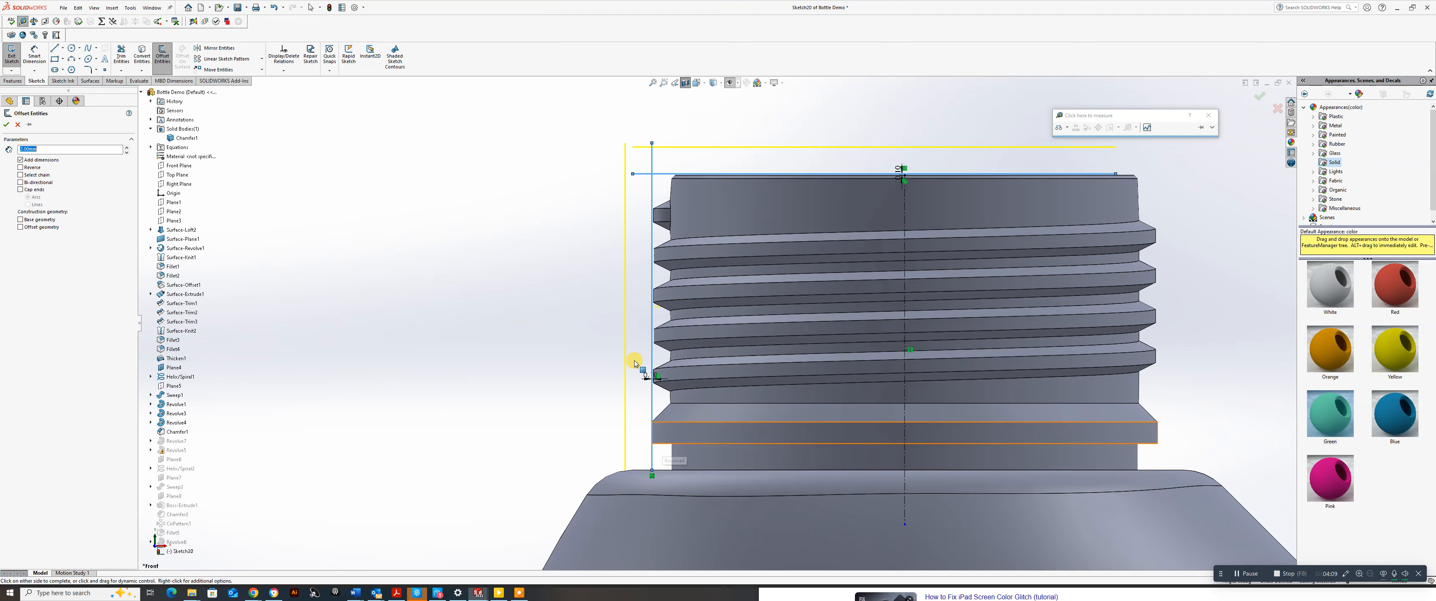
pyautogui.click(8, 128)
# Extend the upper outer line past the outer vertical line and trim the overhanging ends at the outer and inner corners.
pyautogui.scroll(-3, 645, 139)
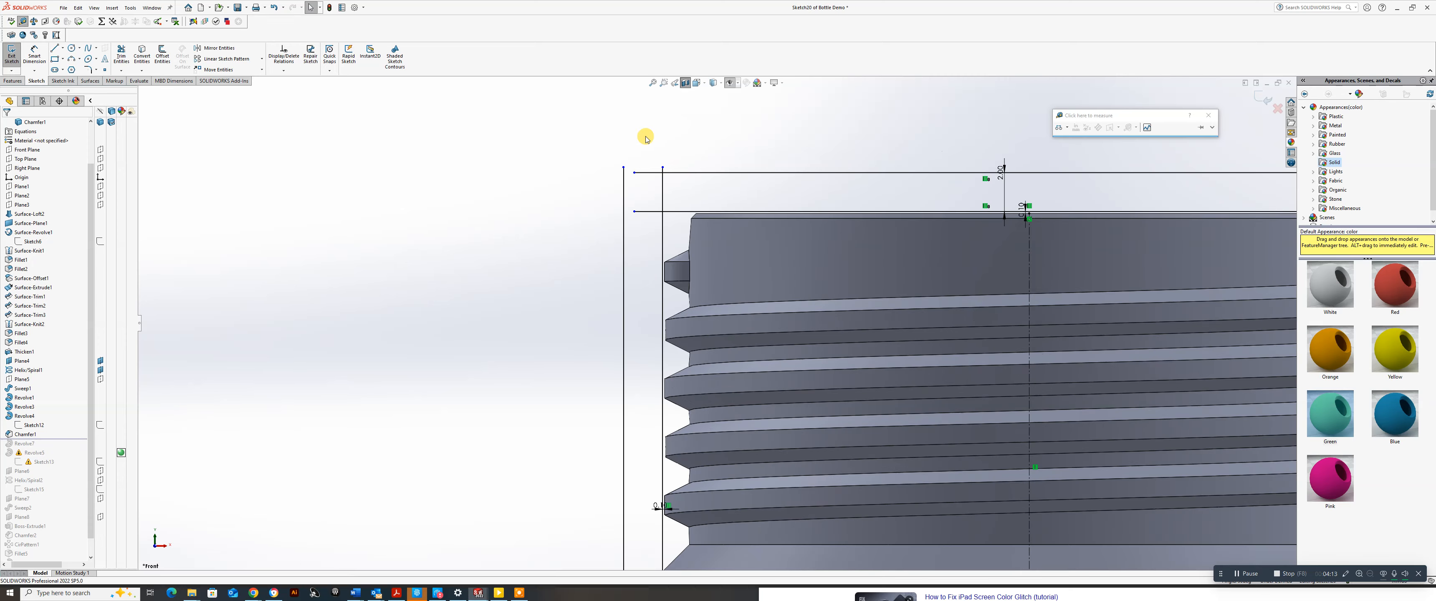
pyautogui.moveTo(634, 173); pyautogui.dragTo(604, 175)
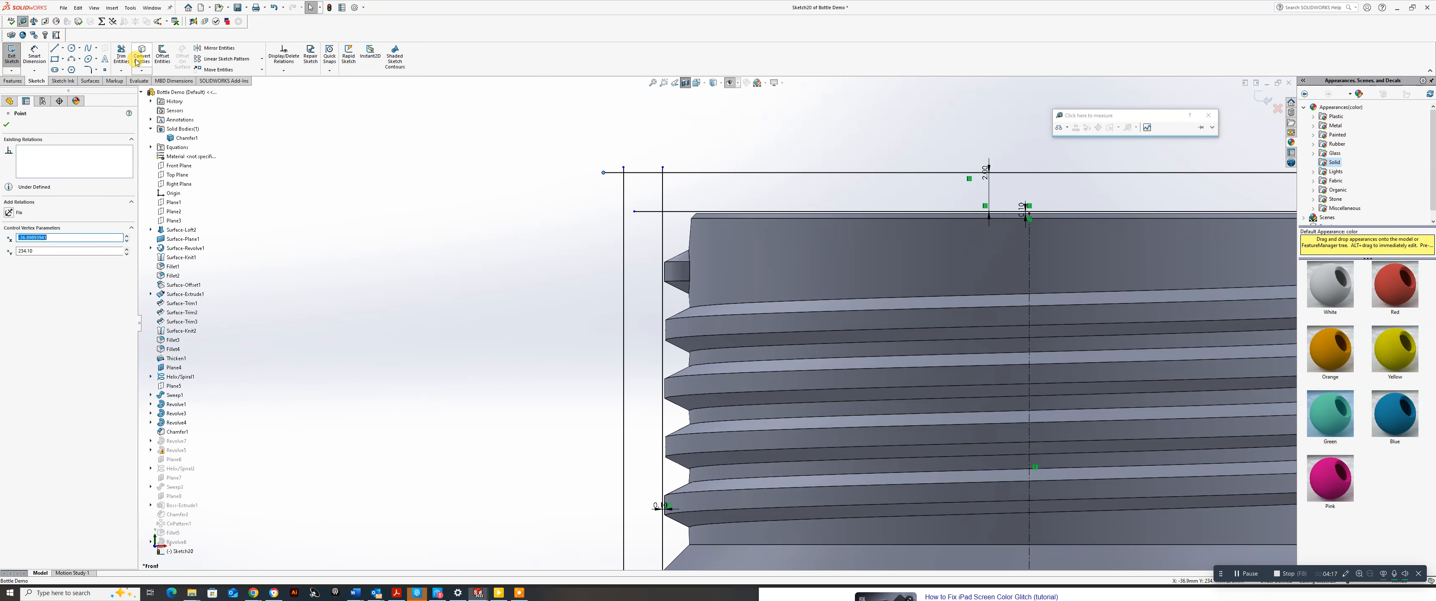
pyautogui.click(121, 56)
pyautogui.moveTo(642, 150); pyautogui.dragTo(609, 185)
pyautogui.moveTo(706, 191); pyautogui.dragTo(645, 229)
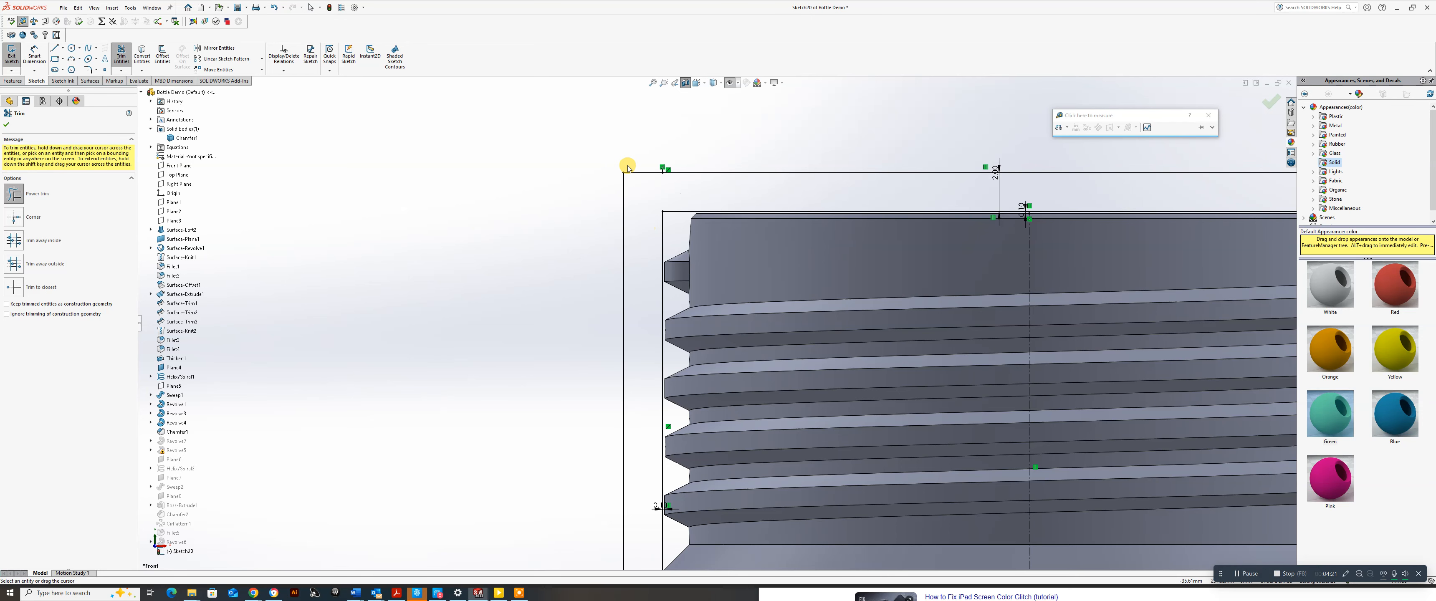
pyautogui.scroll(3, 676, 411)
pyautogui.scroll(-6, 691, 418)
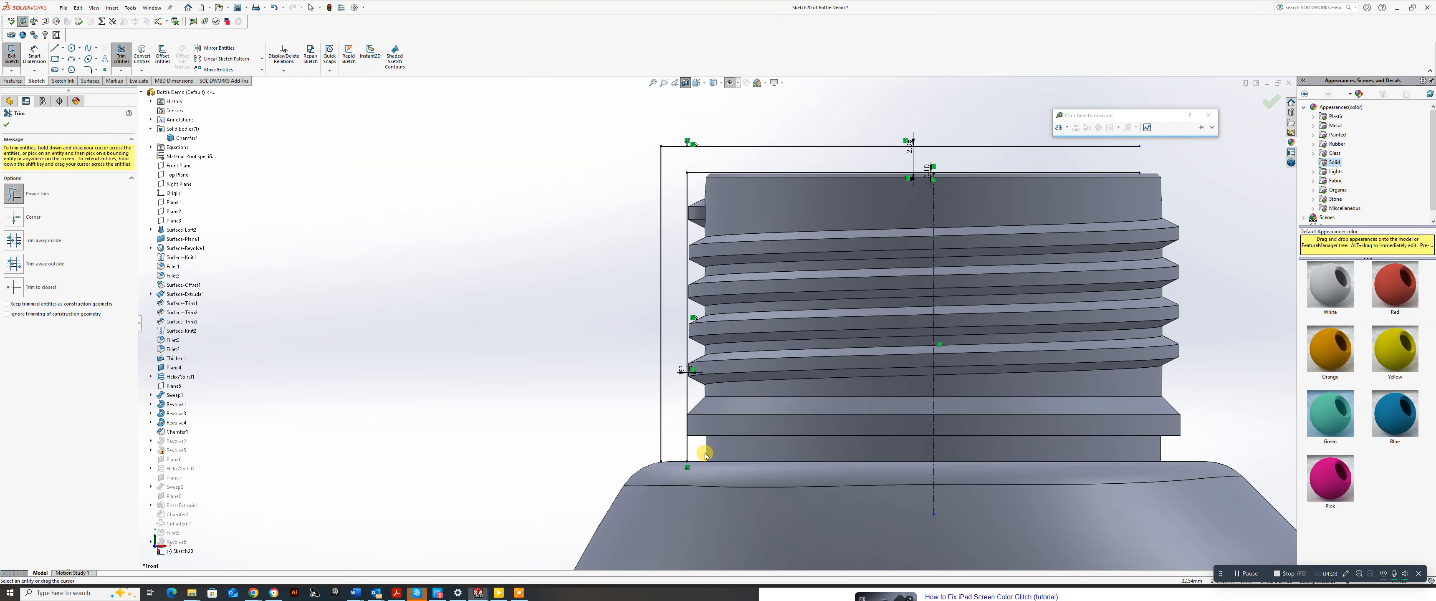
pyautogui.press('Escape')
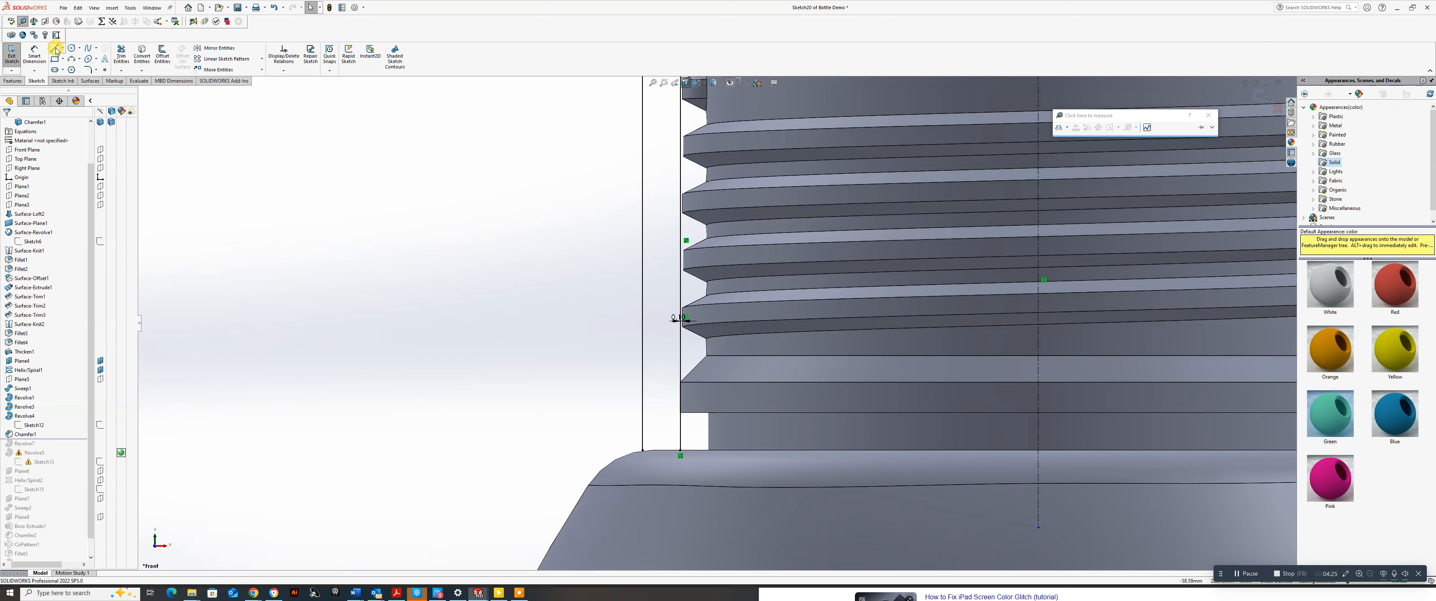
# Draw a horizontal line about 7.5 mm long from the inner vertical line at the collar's lower edge outward past the outer vertical line.
pyautogui.press('l')
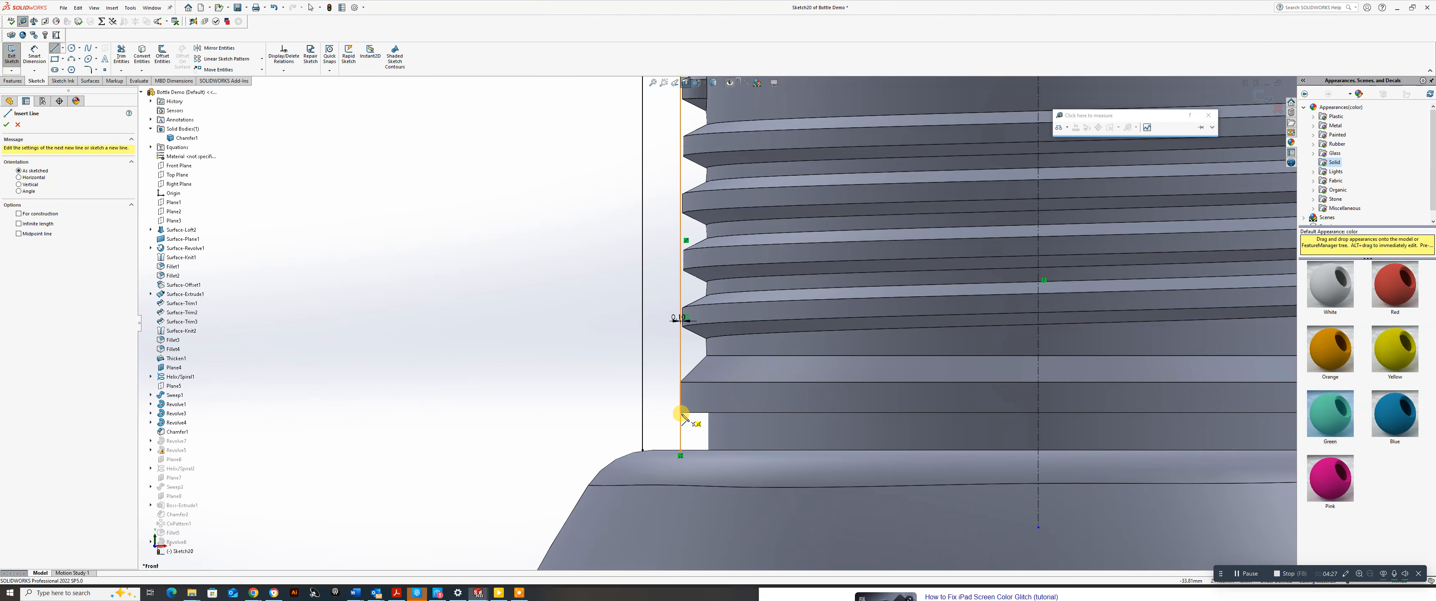
pyautogui.click(680, 413)
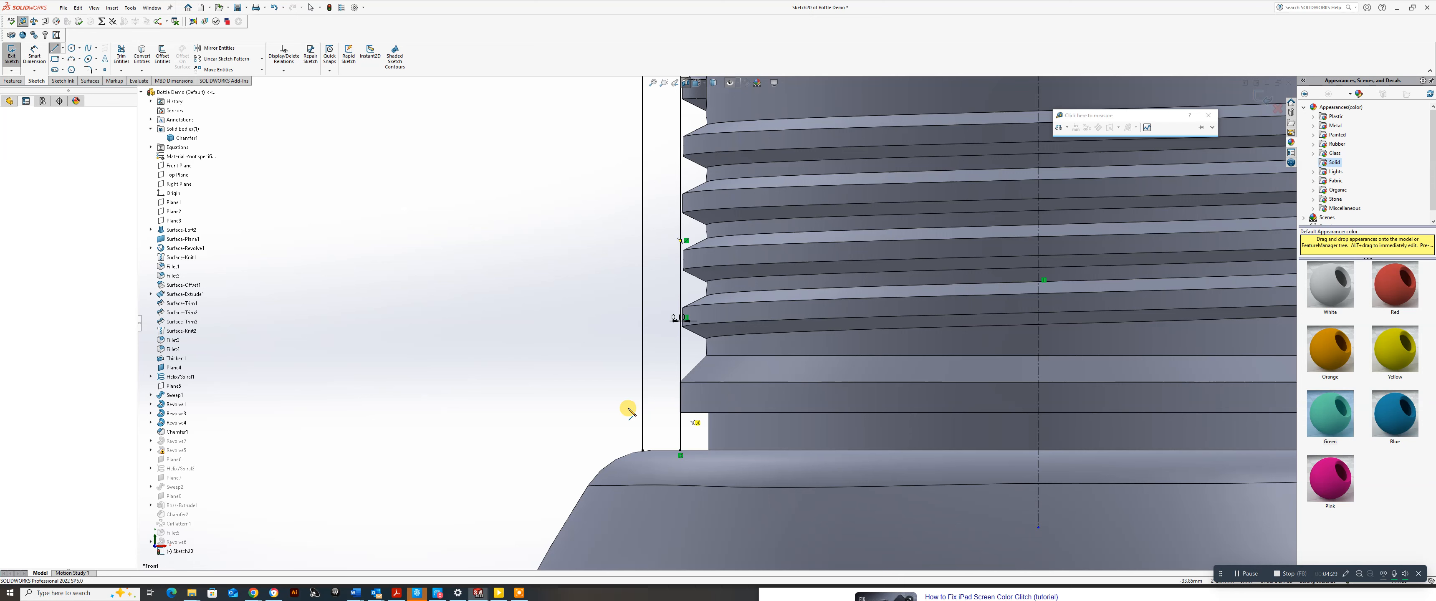
pyautogui.click(537, 413)
pyautogui.rightClick(538, 411)
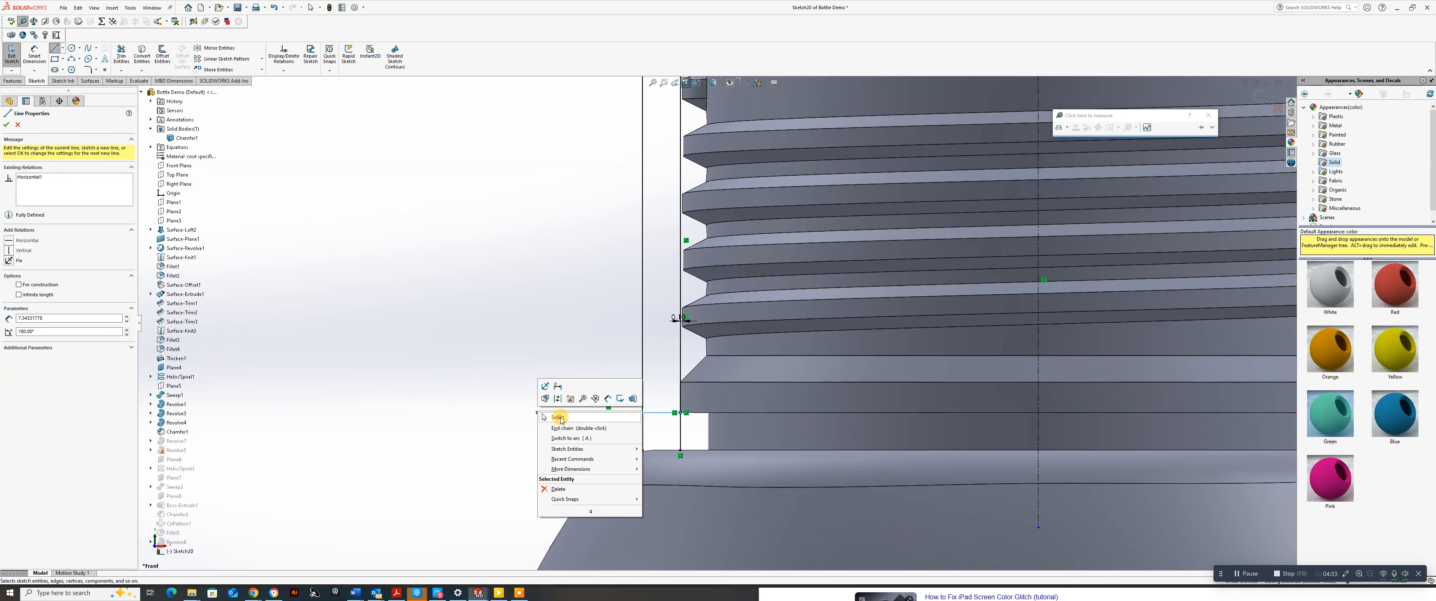
pyautogui.click(558, 418)
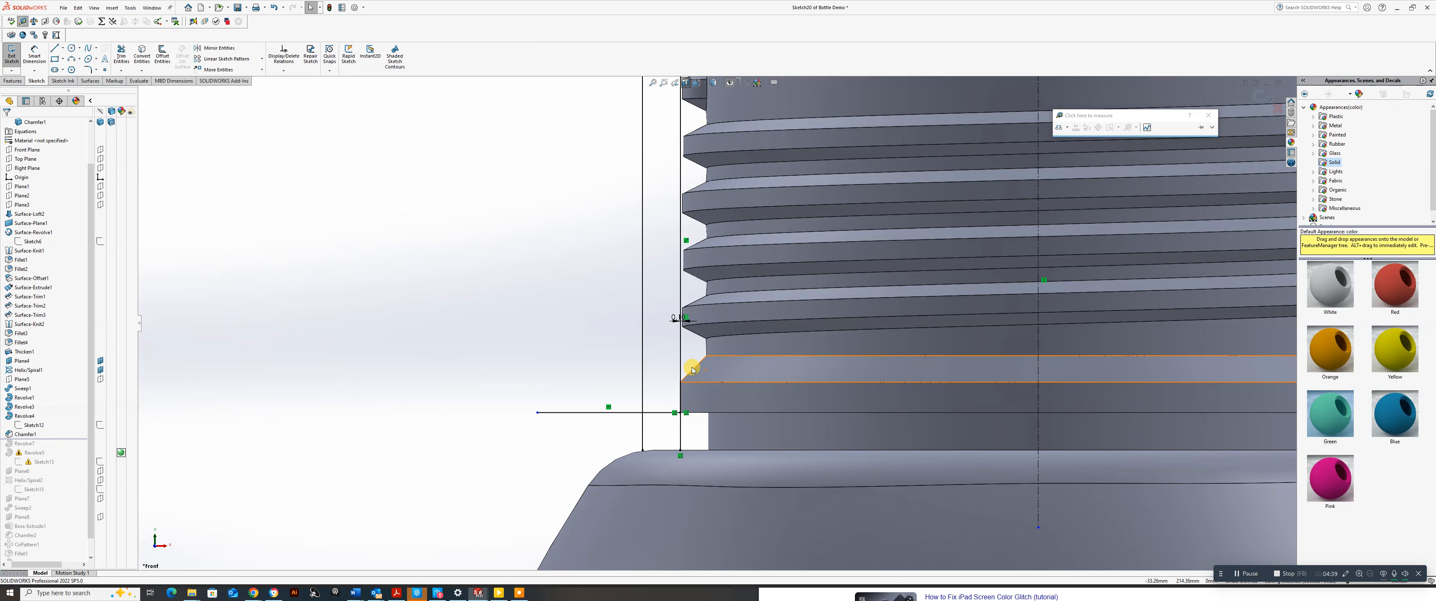
pyautogui.click(163, 56)
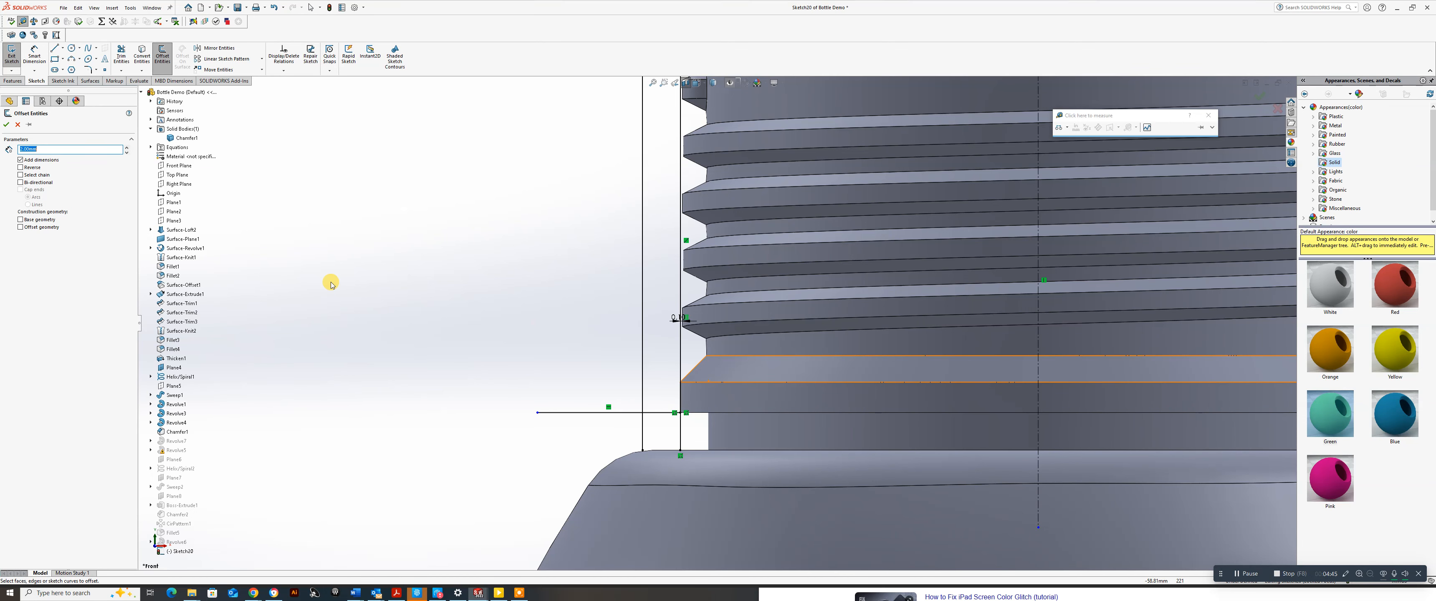
pyautogui.click(693, 372)
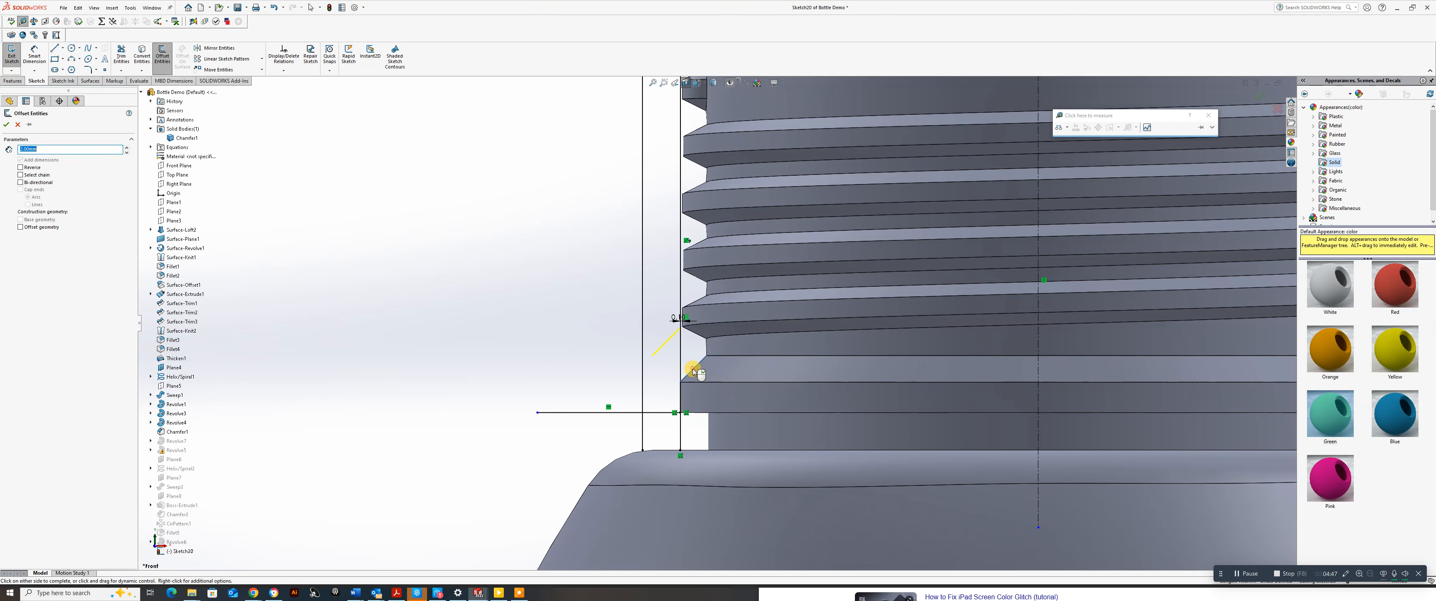
pyautogui.press('Escape')
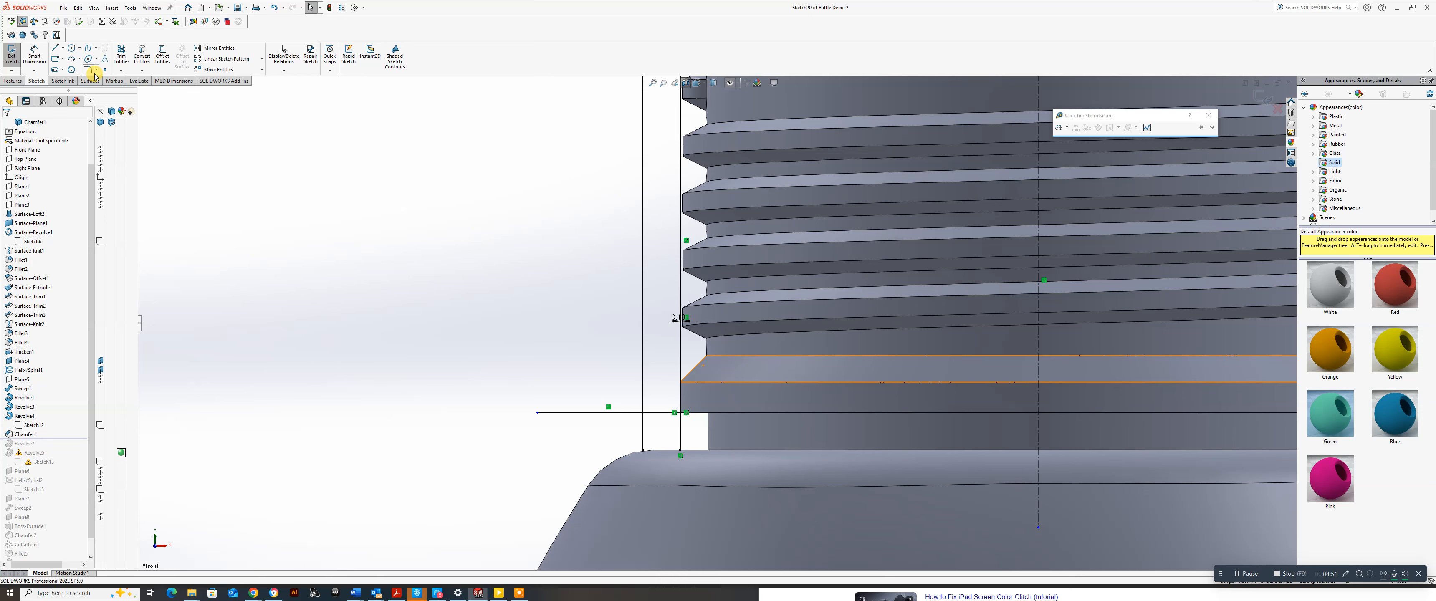
# Offset the collar's sloped silhouette edge outward by 2 mm and extend the new line's outer end diagonally downward.
pyautogui.click(163, 56)
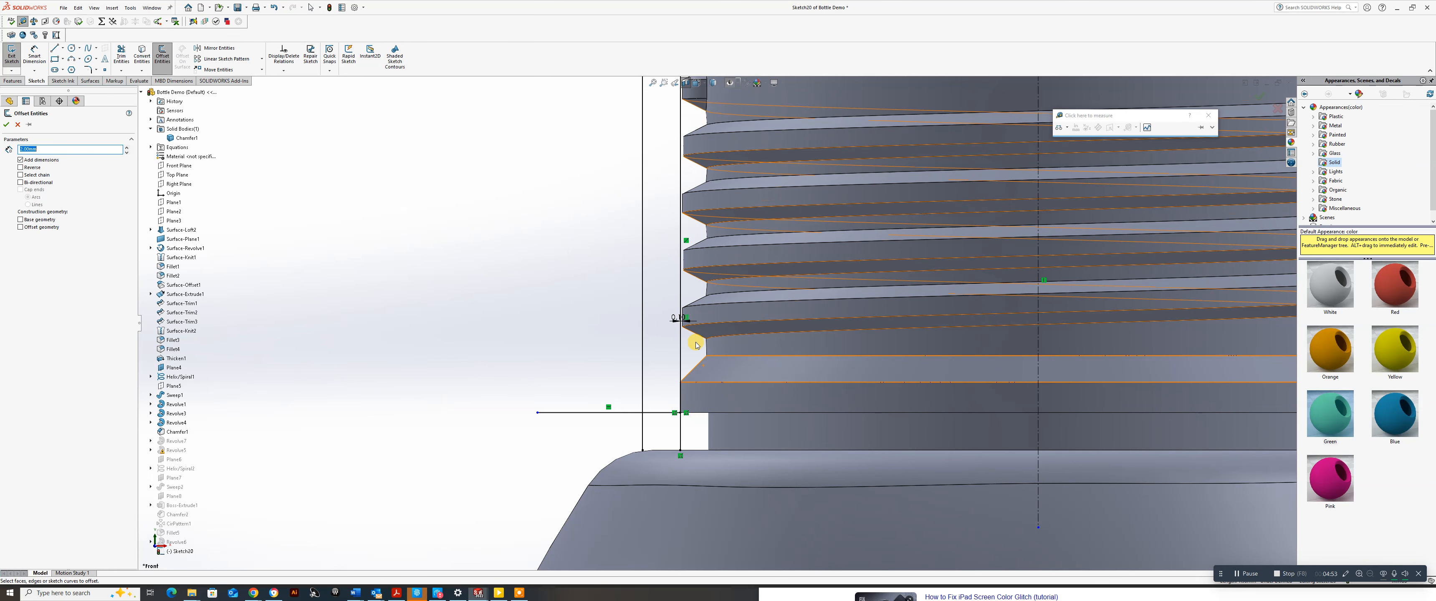
pyautogui.click(693, 367)
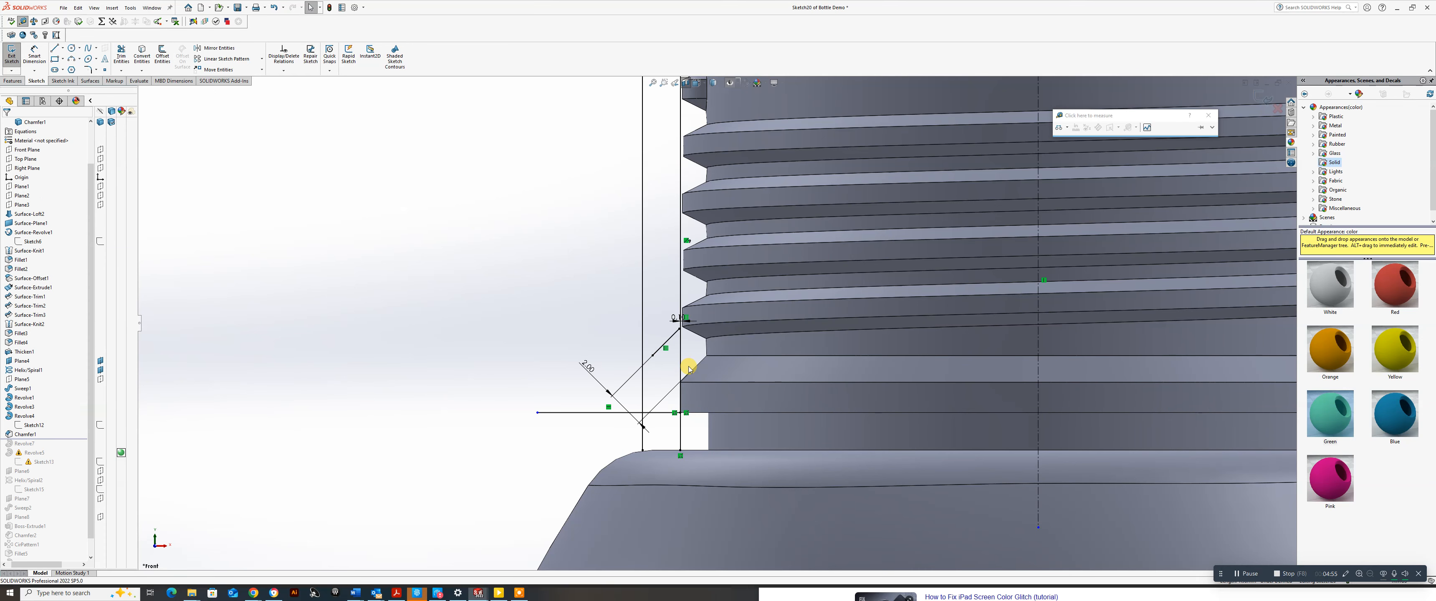
pyautogui.moveTo(653, 357); pyautogui.dragTo(627, 385)
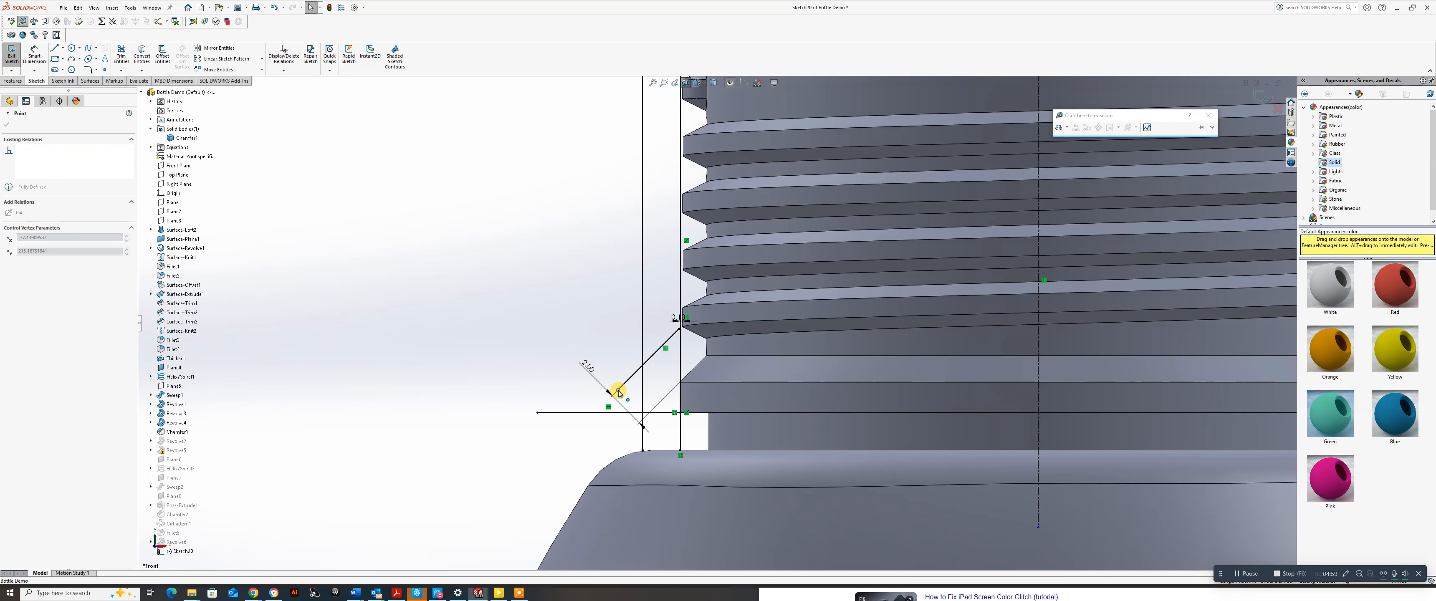
pyautogui.moveTo(620, 394); pyautogui.dragTo(618, 391)
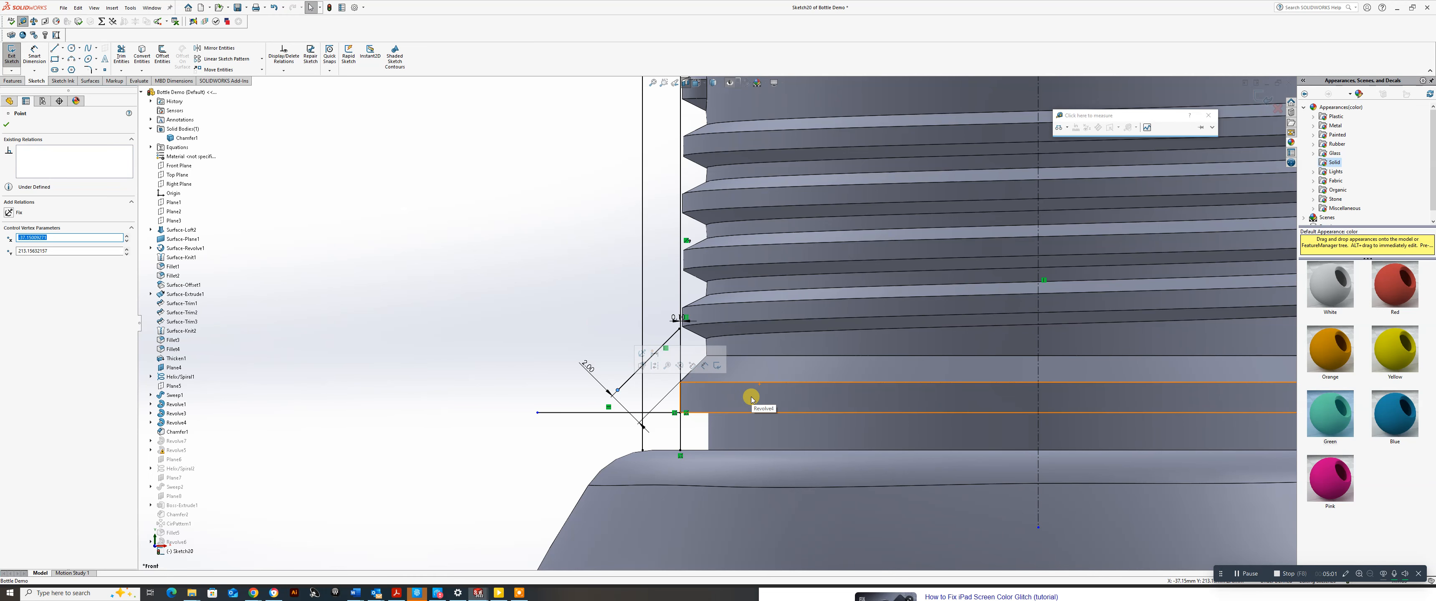
# Offset the outer vertical line outward by another 2 mm.
pyautogui.moveTo(638, 445); pyautogui.dragTo(635, 439, button='middle')
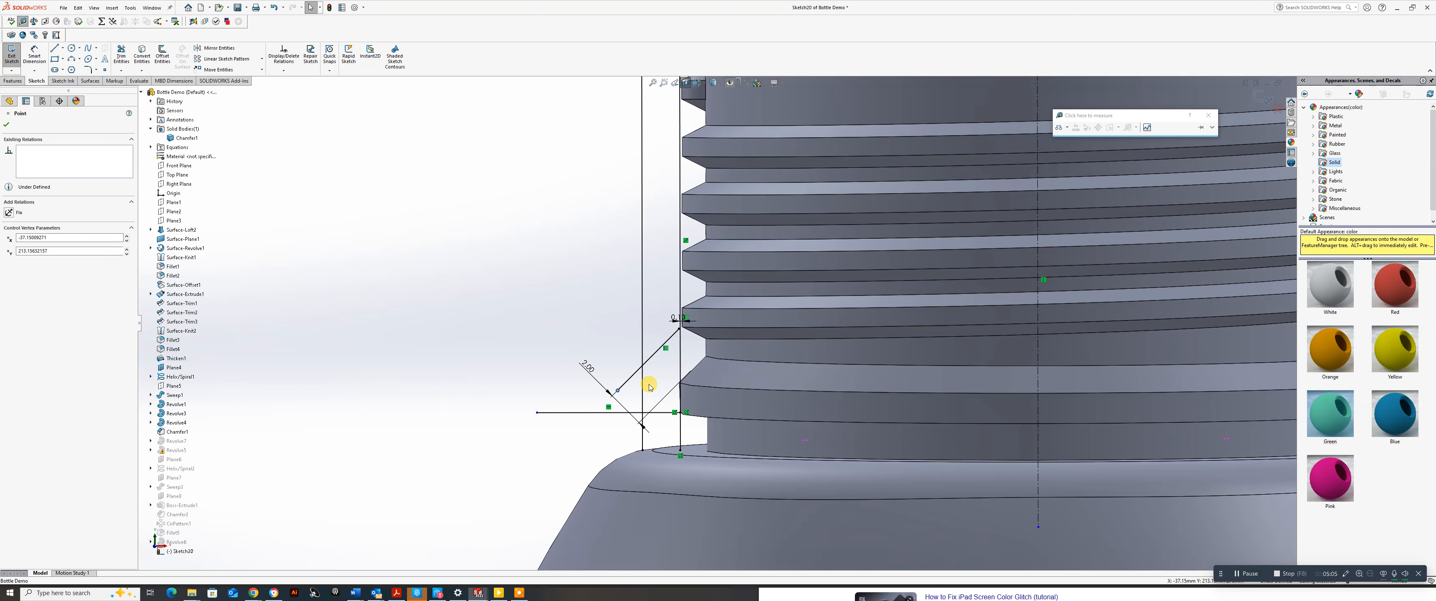
pyautogui.scroll(2, 683, 338)
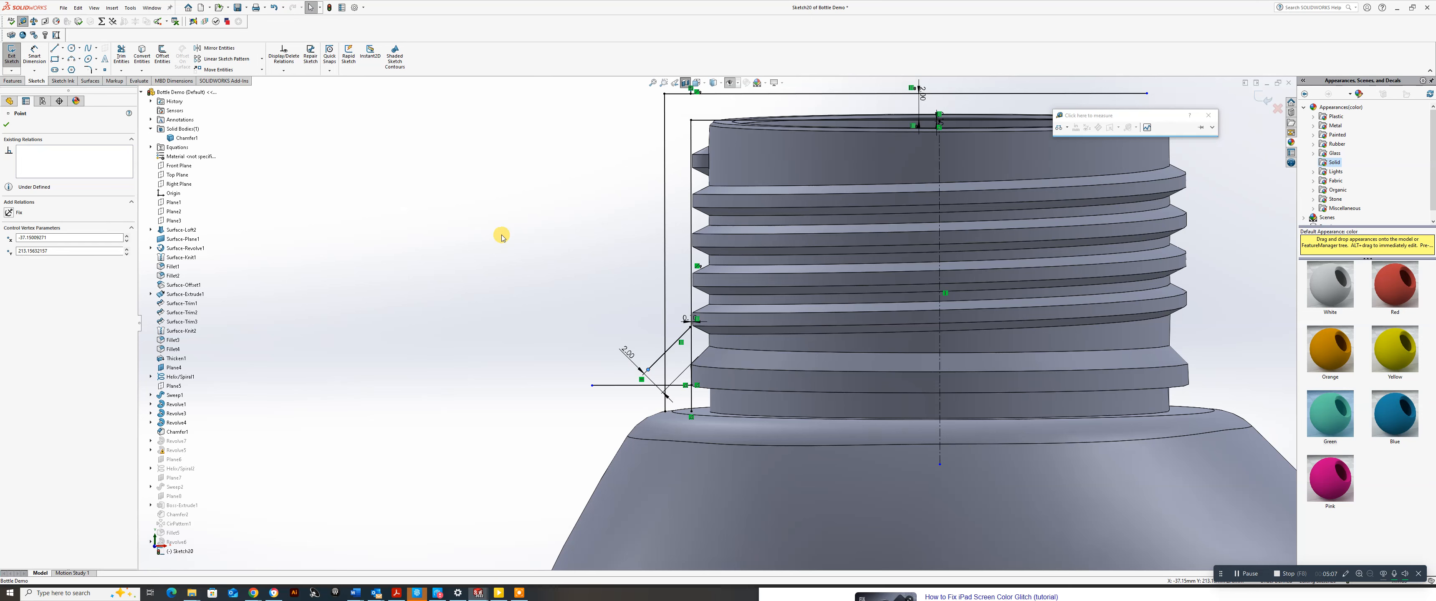
pyautogui.click(162, 55)
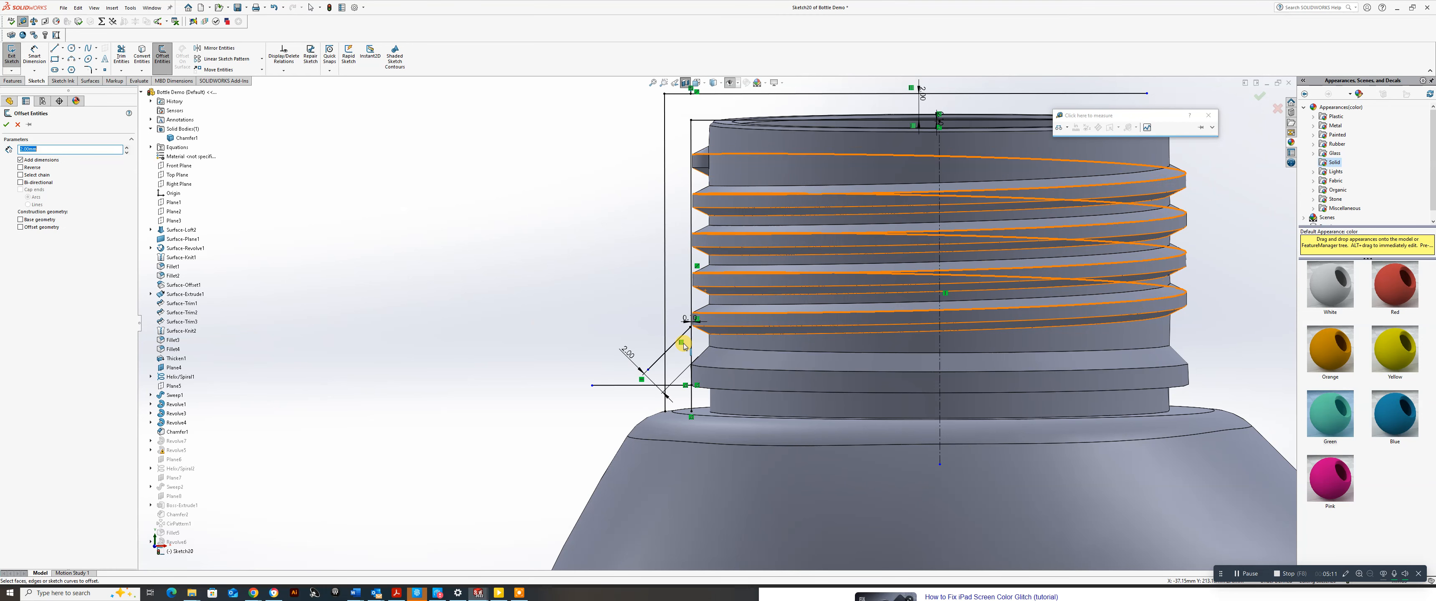
pyautogui.click(664, 365)
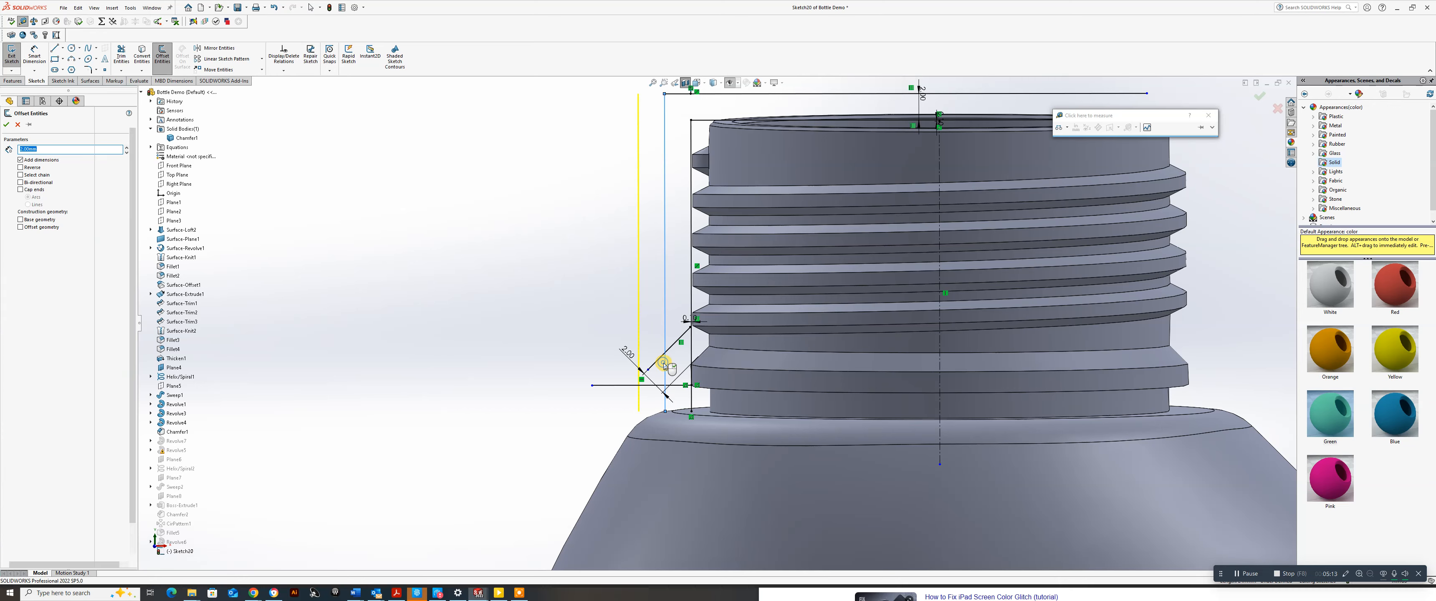
pyautogui.click(672, 369)
pyautogui.scroll(-2, 679, 372)
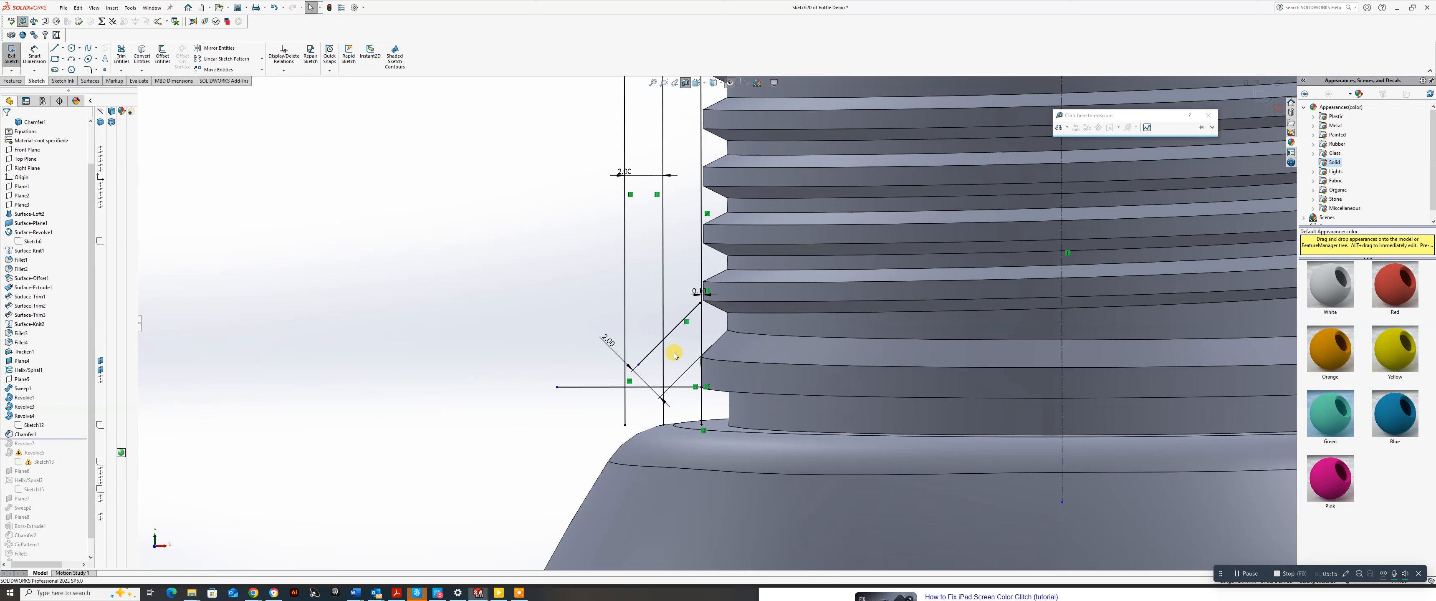
# Extend the sloped line down to the horizontal line at the collar's lower edge and offset it outward by 2 mm.
pyautogui.moveTo(637, 365); pyautogui.dragTo(617, 385)
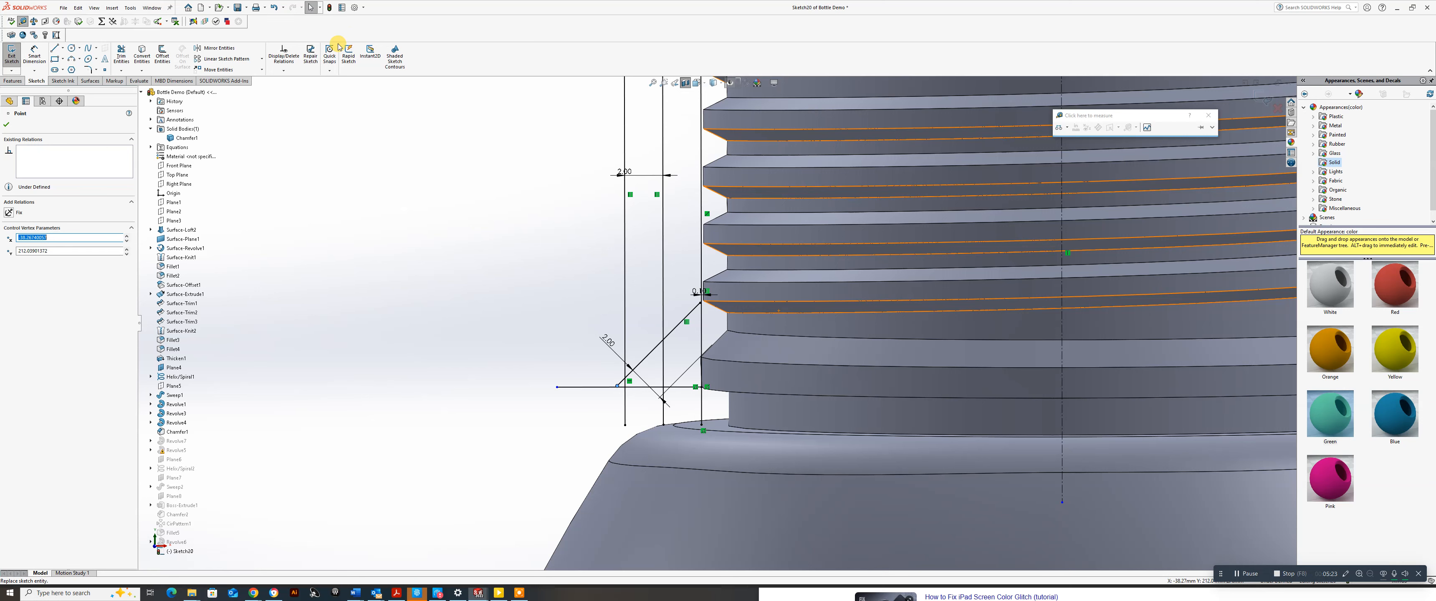
pyautogui.click(162, 54)
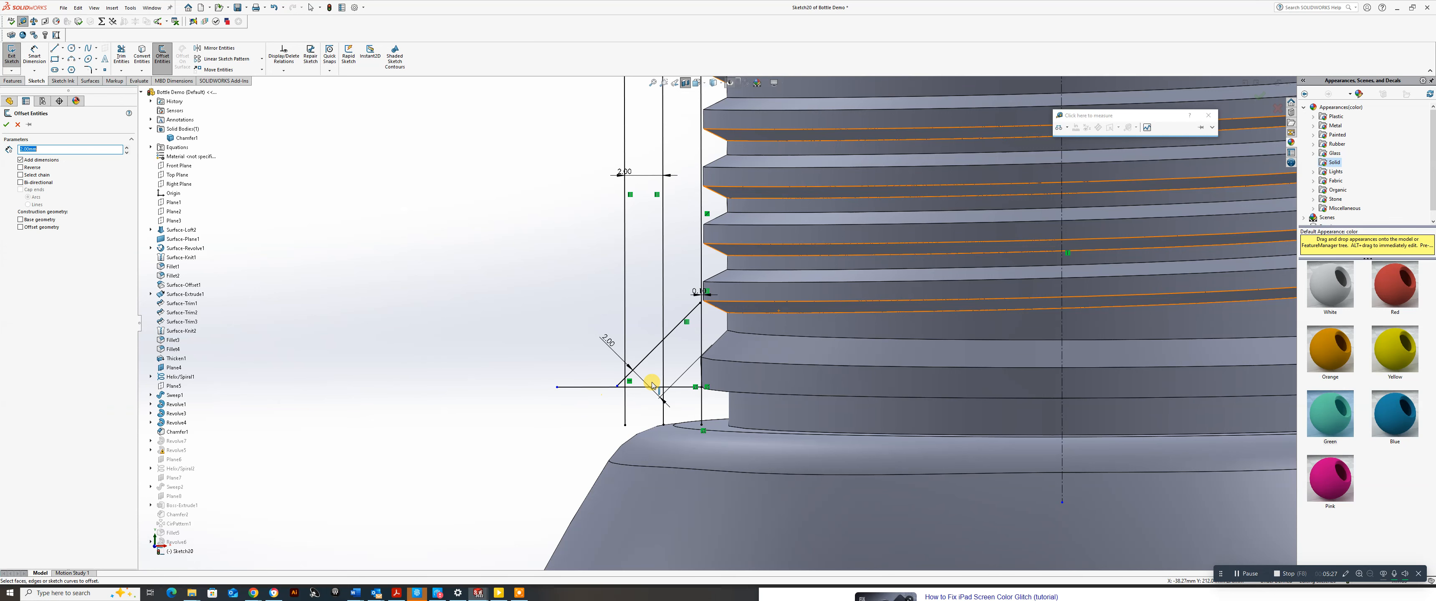
pyautogui.click(646, 360)
pyautogui.click(645, 359)
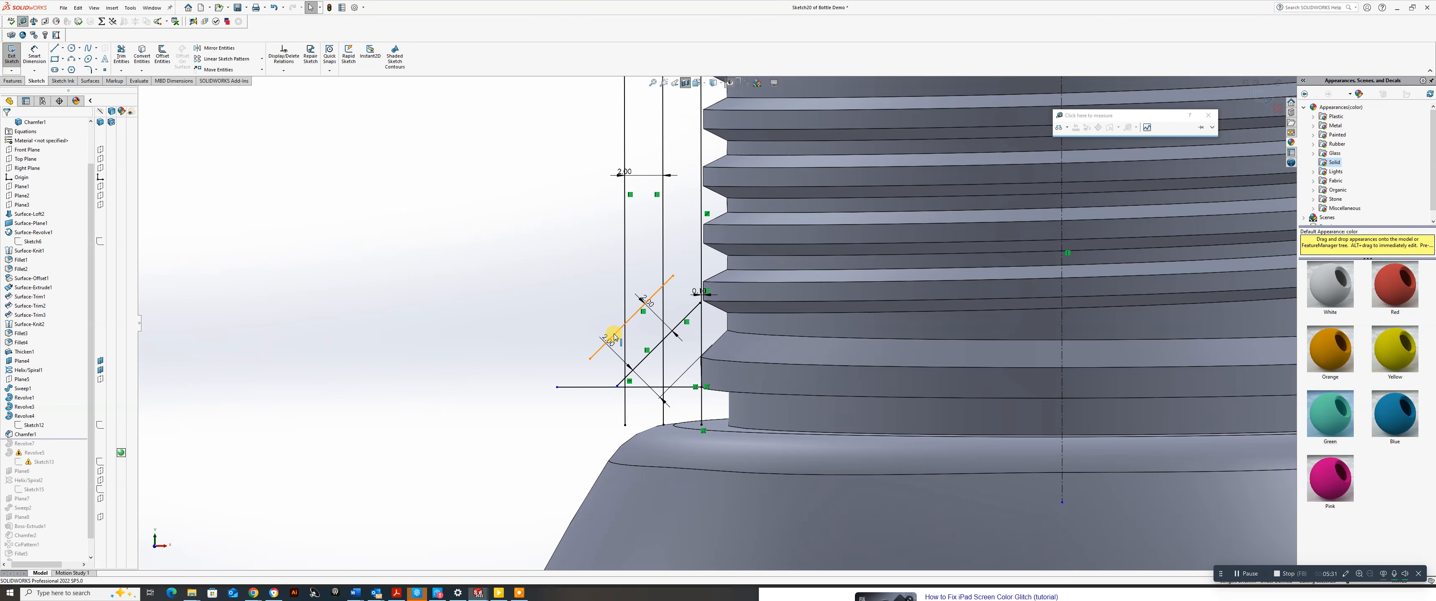
# Trim the outer sloped line and the two outer vertical lines where they overrun each other at the upper part of the flare.
pyautogui.click(121, 56)
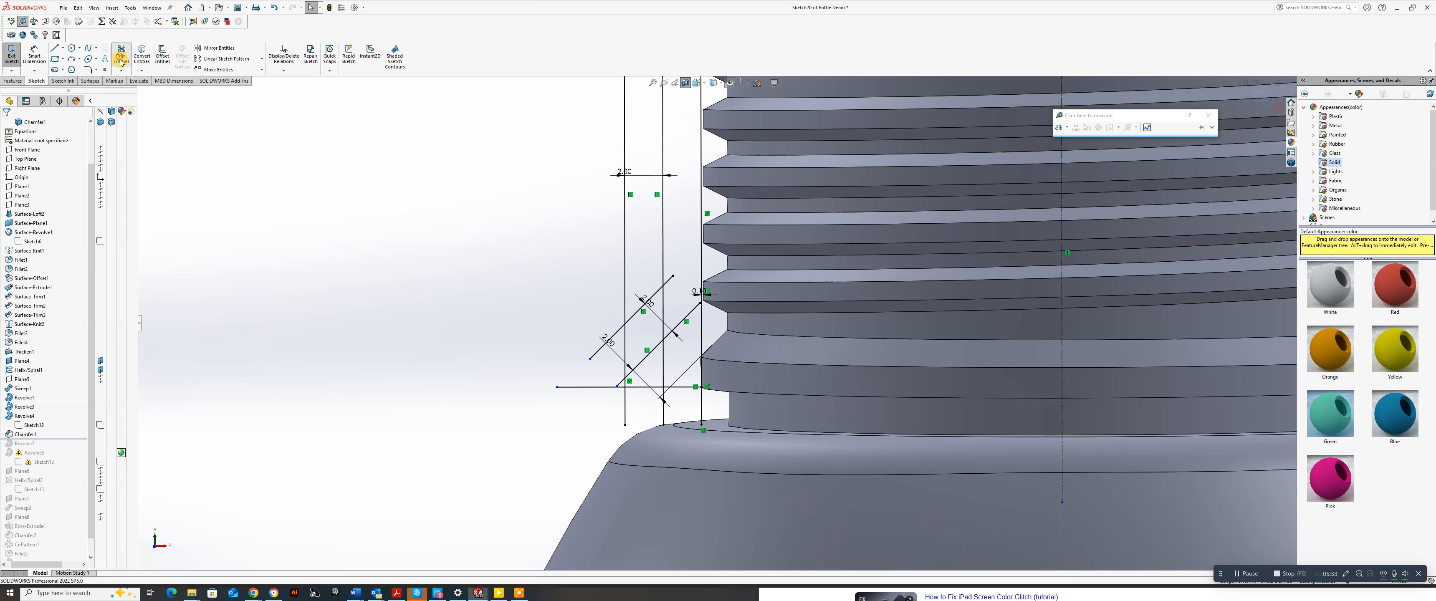
pyautogui.moveTo(675, 274)
pyautogui.mouseDown()
pyautogui.moveTo(678, 326)
pyautogui.moveTo(645, 311)
pyautogui.moveTo(607, 324)
pyautogui.moveTo(612, 343)
pyautogui.mouseUp()
pyautogui.moveTo(638, 240); pyautogui.dragTo(606, 269)
pyautogui.scroll(-2, 650, 400)
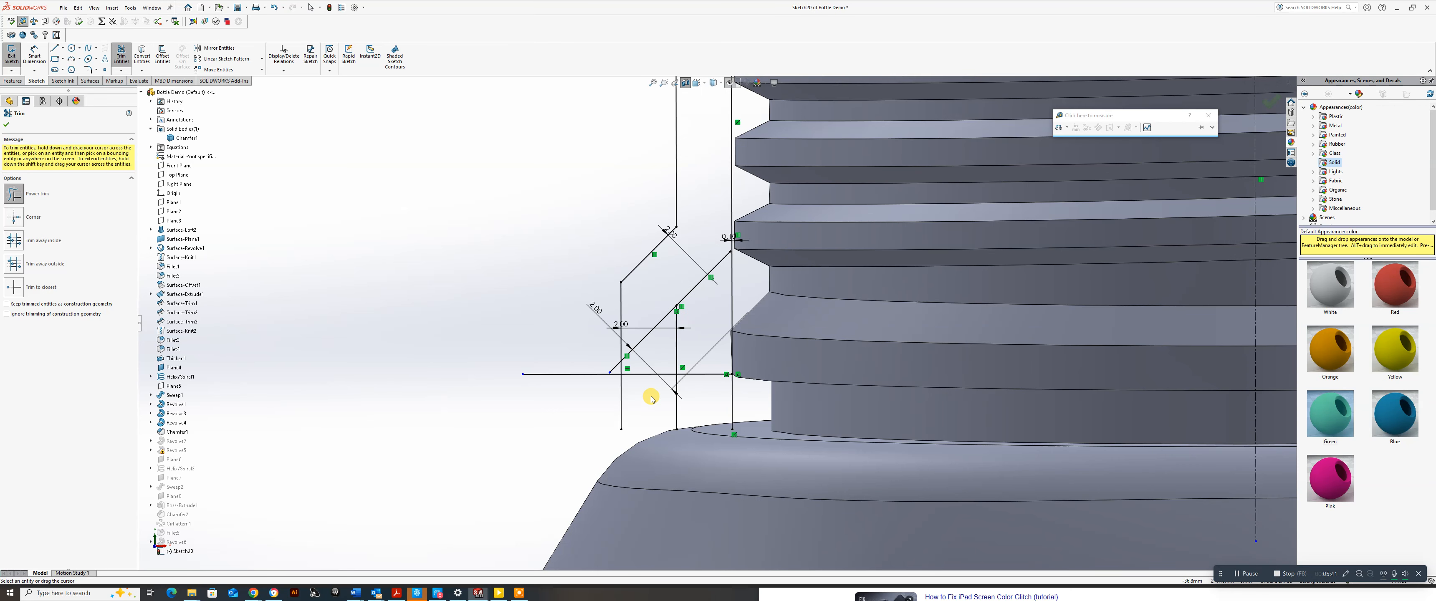
# Trim the horizontal line's overhangs, the outer vertical lines below it and the inner sloped line inside the flare wall.
pyautogui.moveTo(613, 365); pyautogui.dragTo(613, 392)
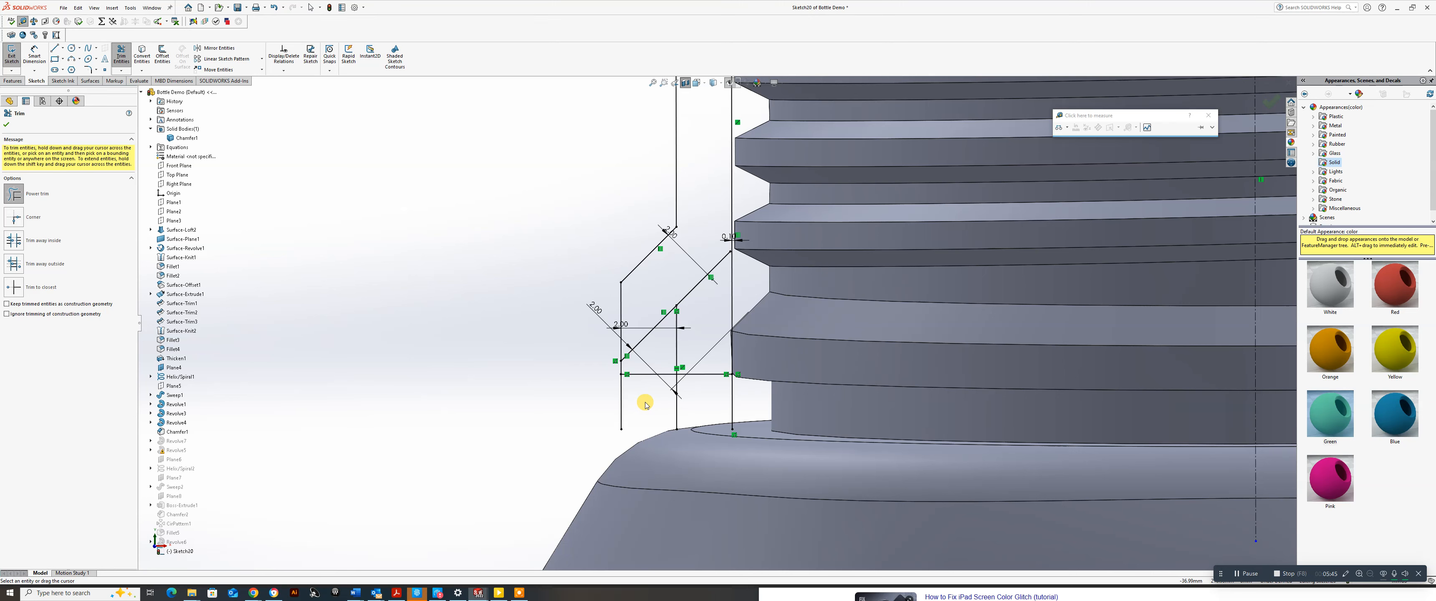
pyautogui.moveTo(645, 403)
pyautogui.mouseDown()
pyautogui.moveTo(702, 394)
pyautogui.moveTo(716, 362)
pyautogui.mouseUp()
pyautogui.moveTo(702, 403); pyautogui.dragTo(581, 410)
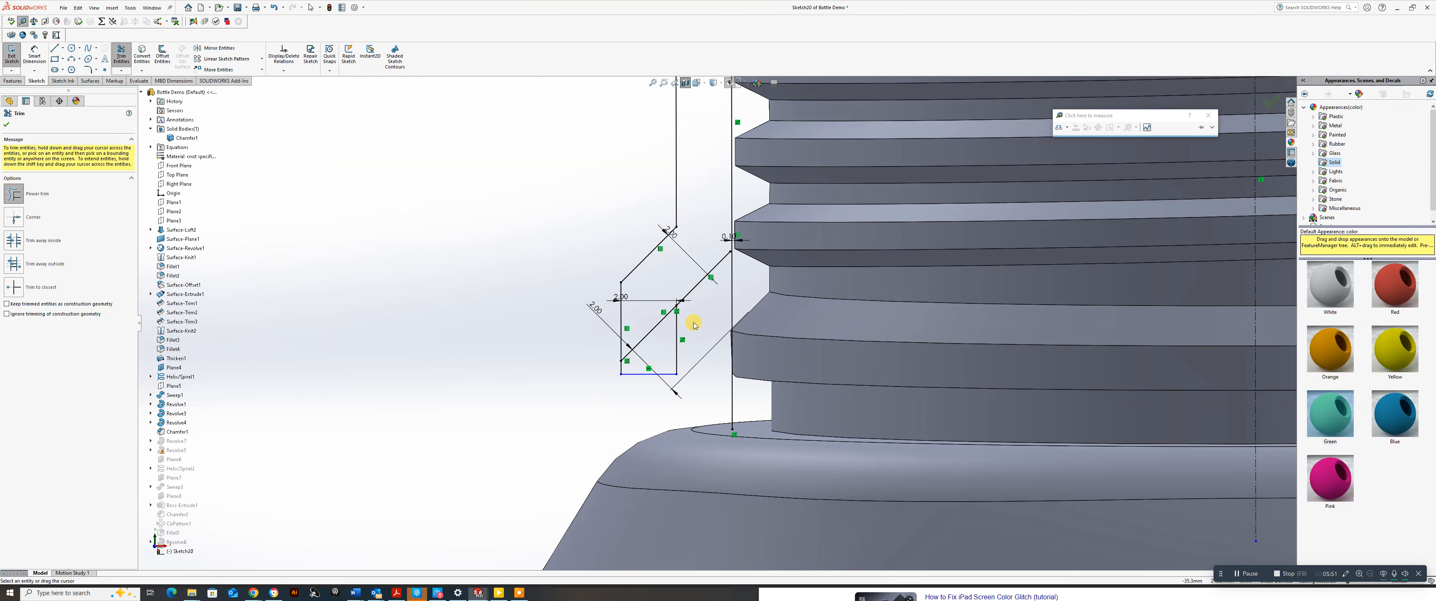
pyautogui.scroll(-2, 694, 326)
pyautogui.moveTo(640, 320); pyautogui.dragTo(640, 309)
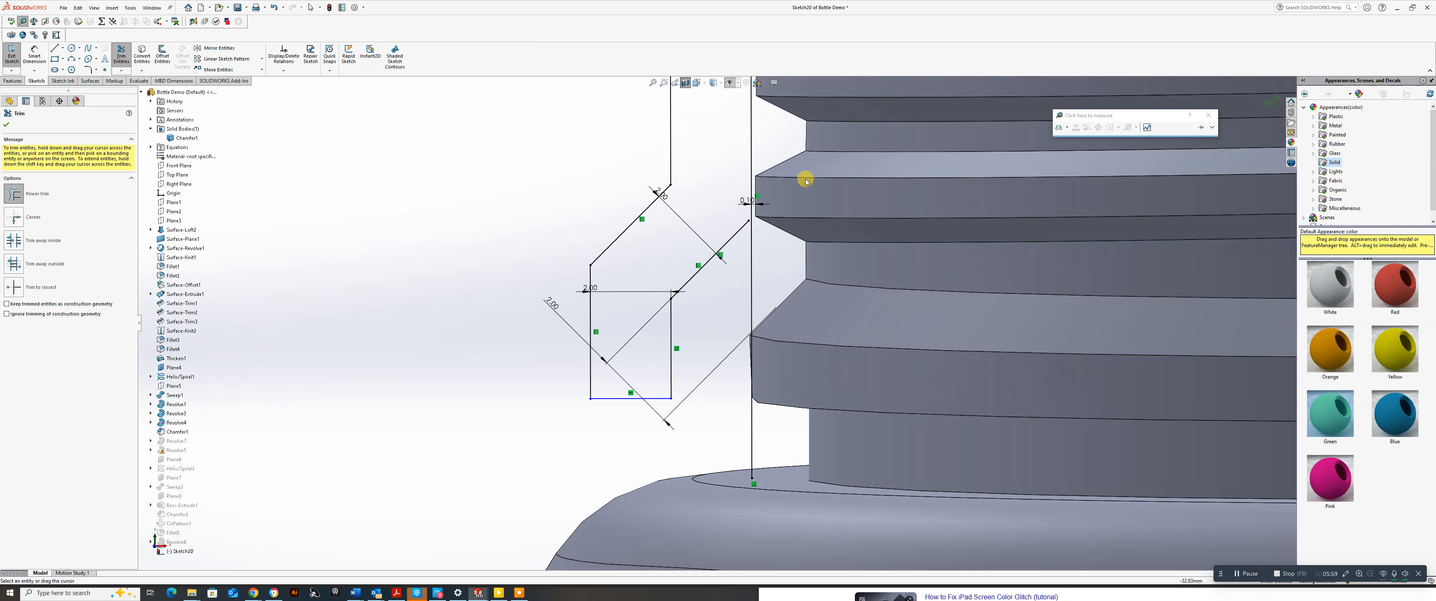
# Extend the inner sloped line to the inner vertical line and trim the vertical line below their intersection.
pyautogui.scroll(-2, 781, 191)
pyautogui.press('Escape')
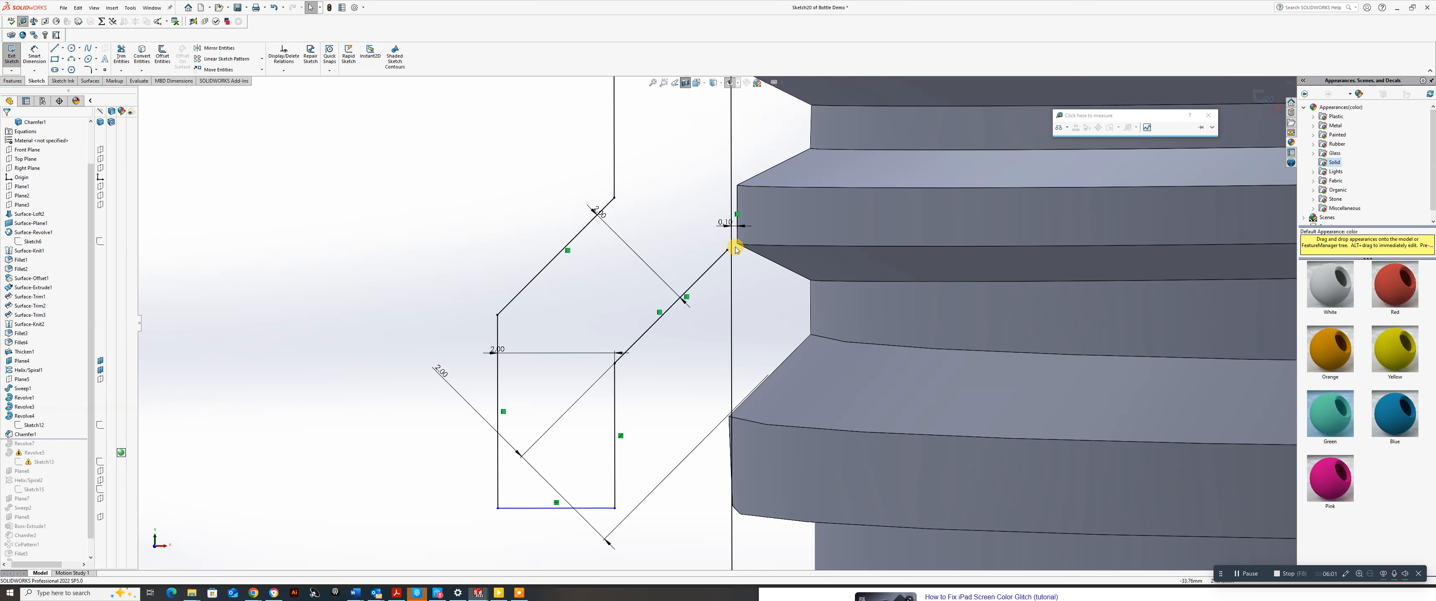
pyautogui.moveTo(728, 250); pyautogui.dragTo(737, 241)
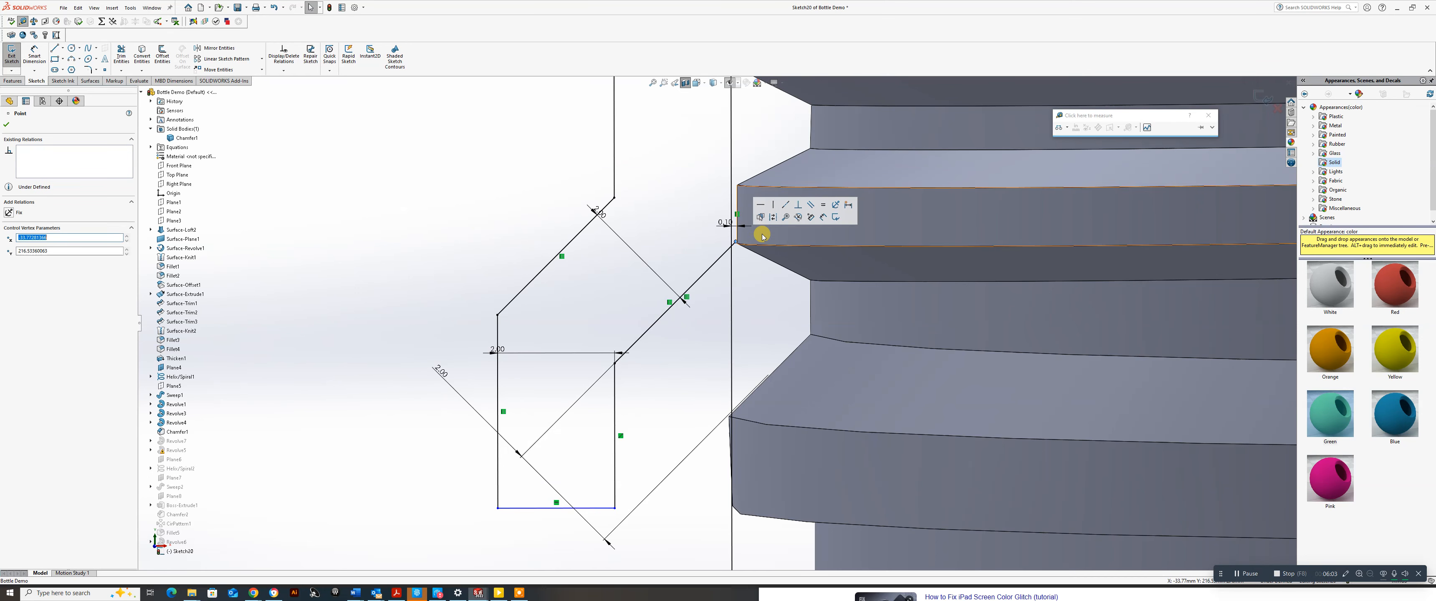
pyautogui.scroll(-1, 773, 238)
pyautogui.click(120, 58)
pyautogui.scroll(-3, 735, 244)
pyautogui.moveTo(713, 247); pyautogui.dragTo(697, 311)
pyautogui.scroll(6, 713, 343)
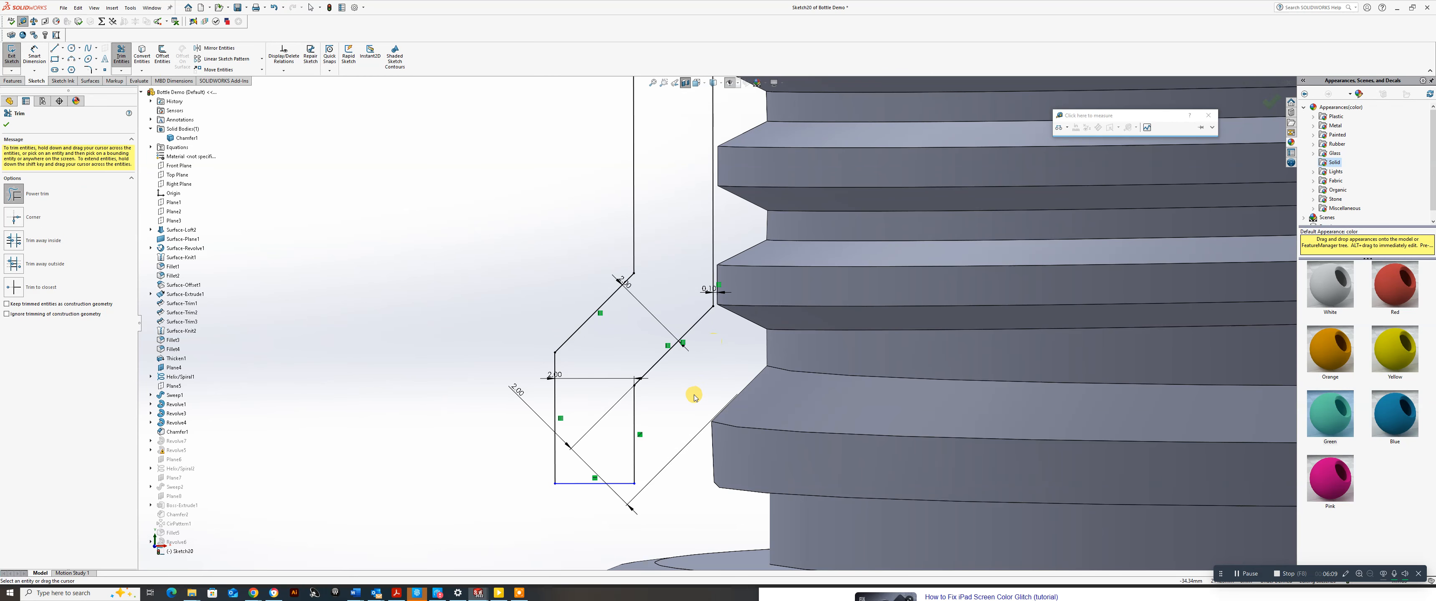
# Draw a vertical line on the neck's centre axis joining the two horizontal top lines of the profile.
pyautogui.scroll(6, 675, 390)
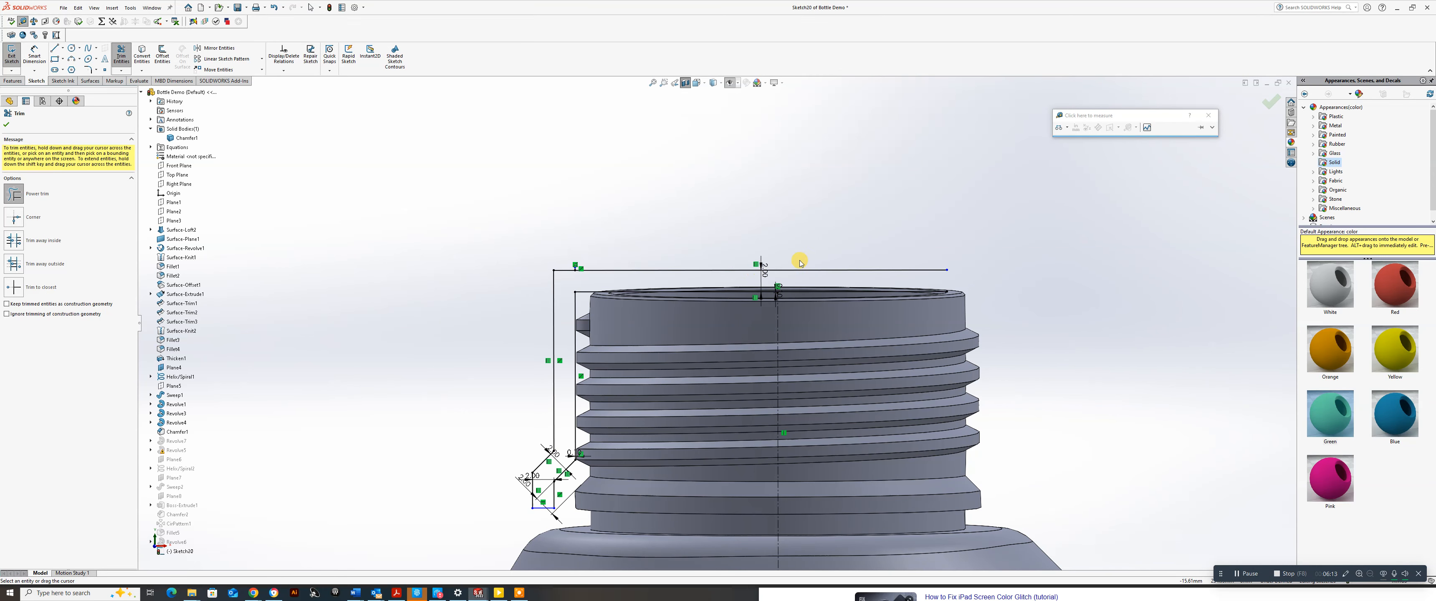
pyautogui.scroll(-3, 803, 293)
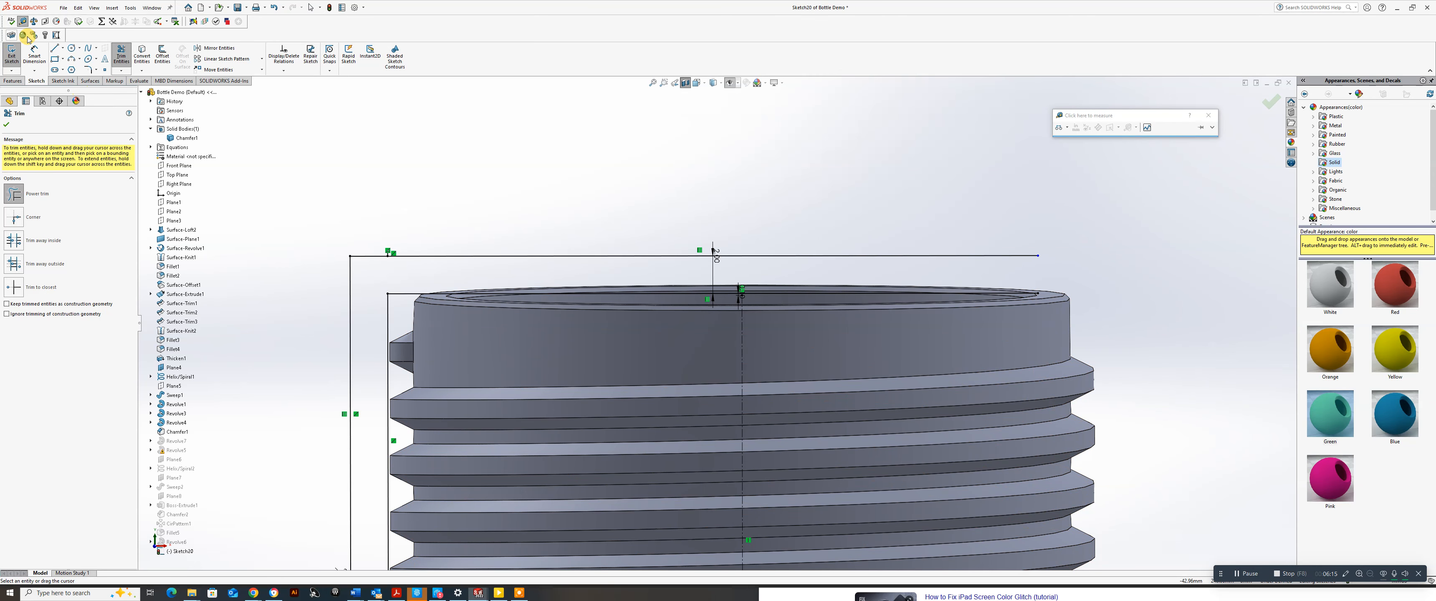
pyautogui.click(55, 48)
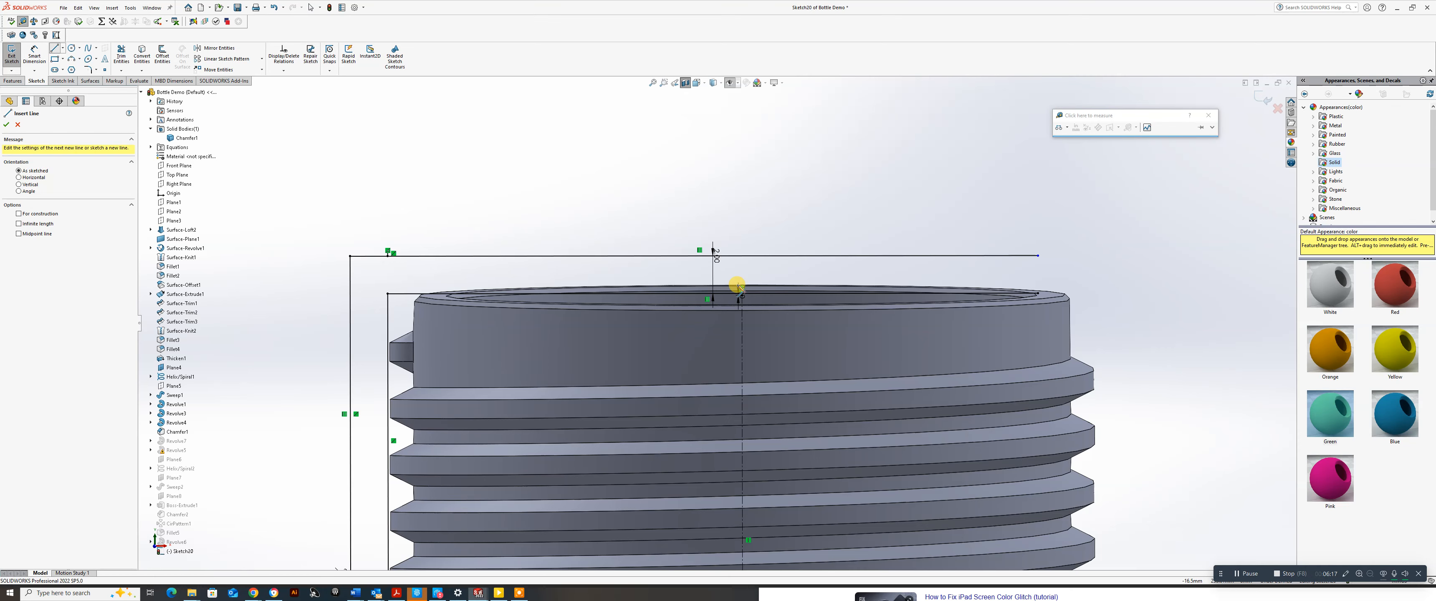
pyautogui.scroll(-5, 735, 287)
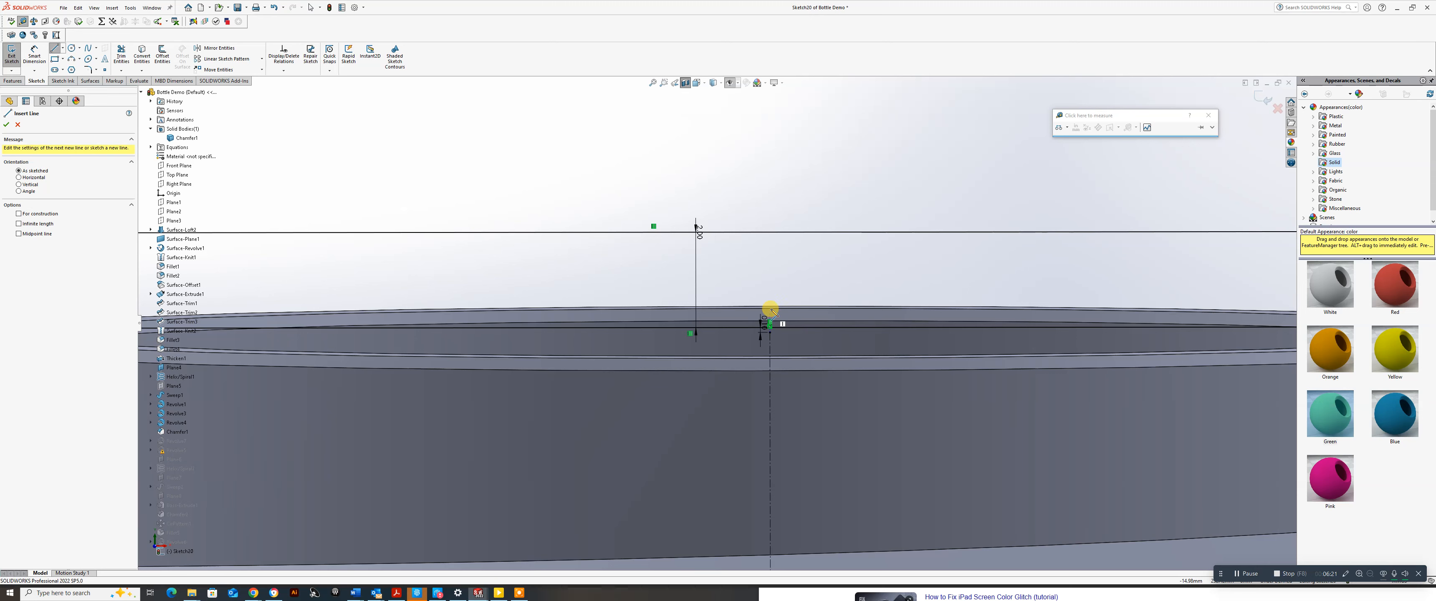
pyautogui.click(770, 232)
pyautogui.click(770, 327)
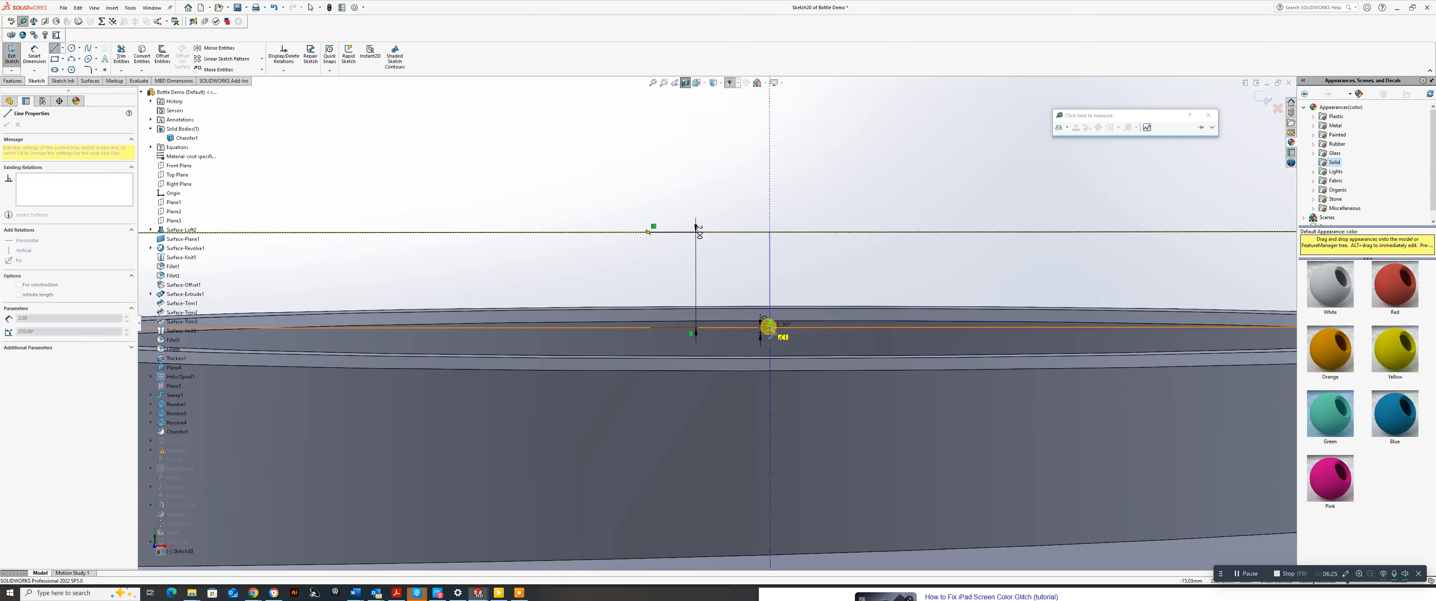
pyautogui.rightClick(769, 325)
pyautogui.click(780, 328)
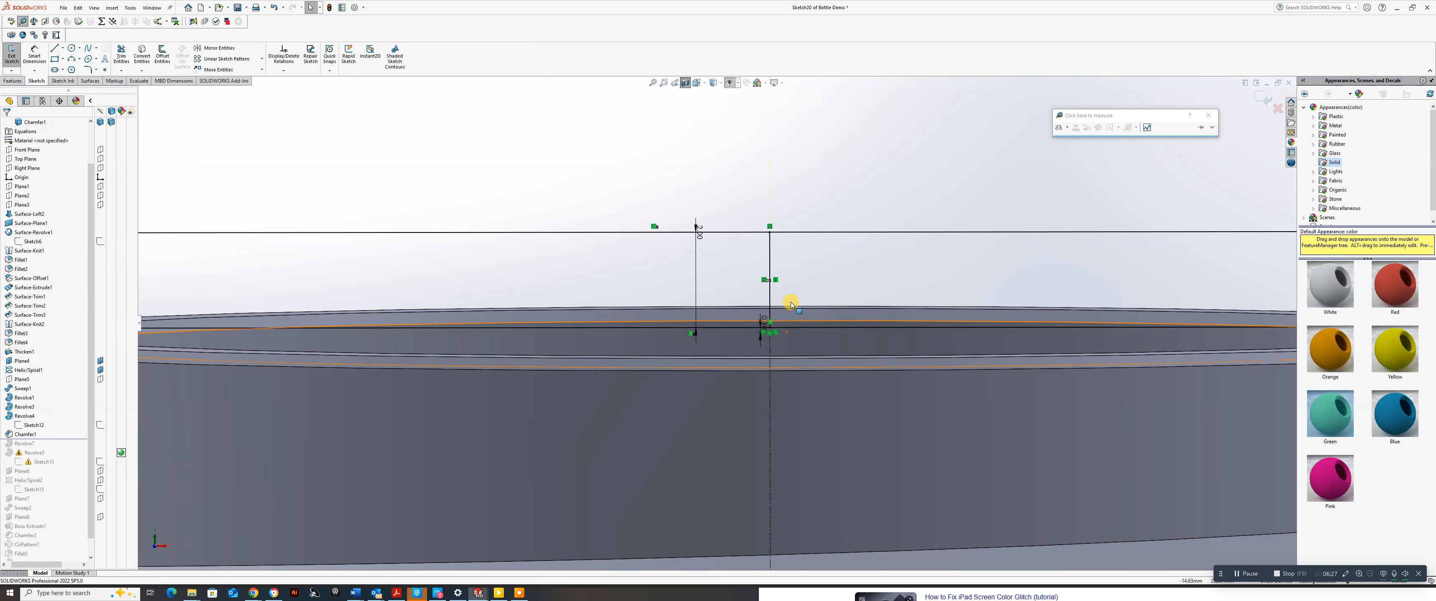
# Trim the top horizontal lines beyond the centre axis.
pyautogui.scroll(-5, 784, 327)
pyautogui.scroll(4, 783, 322)
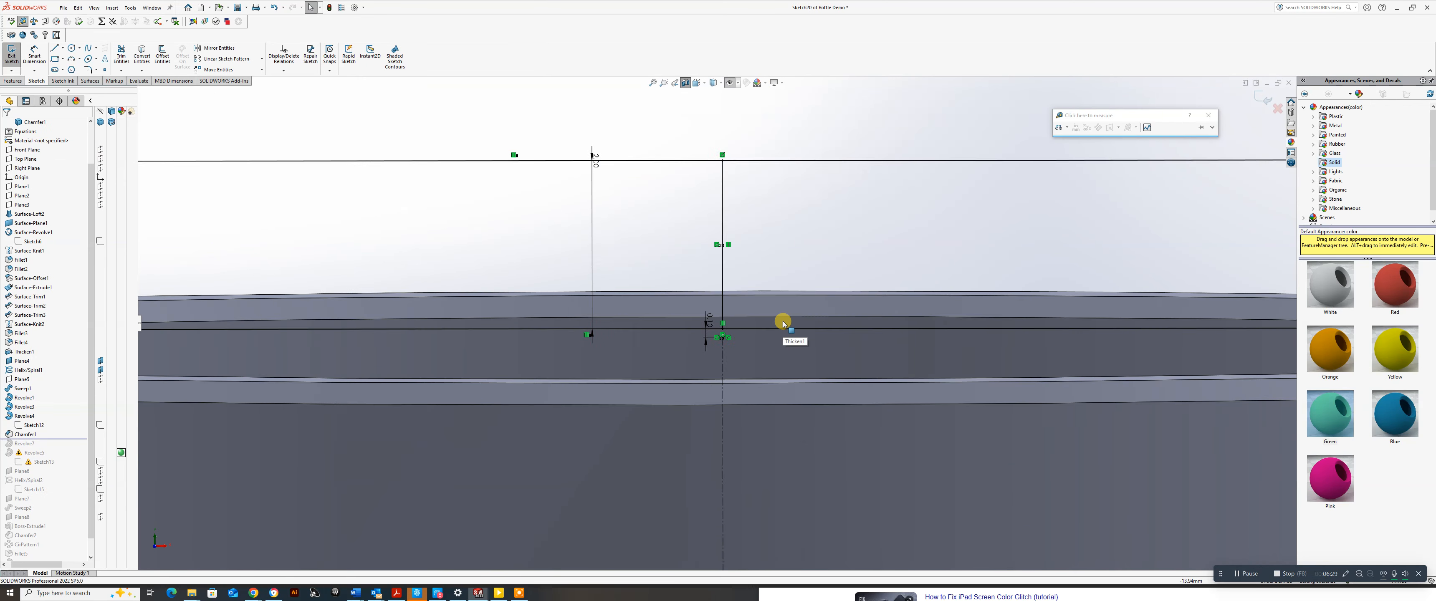
pyautogui.scroll(-3, 741, 341)
pyautogui.scroll(4, 692, 316)
pyautogui.scroll(2, 691, 315)
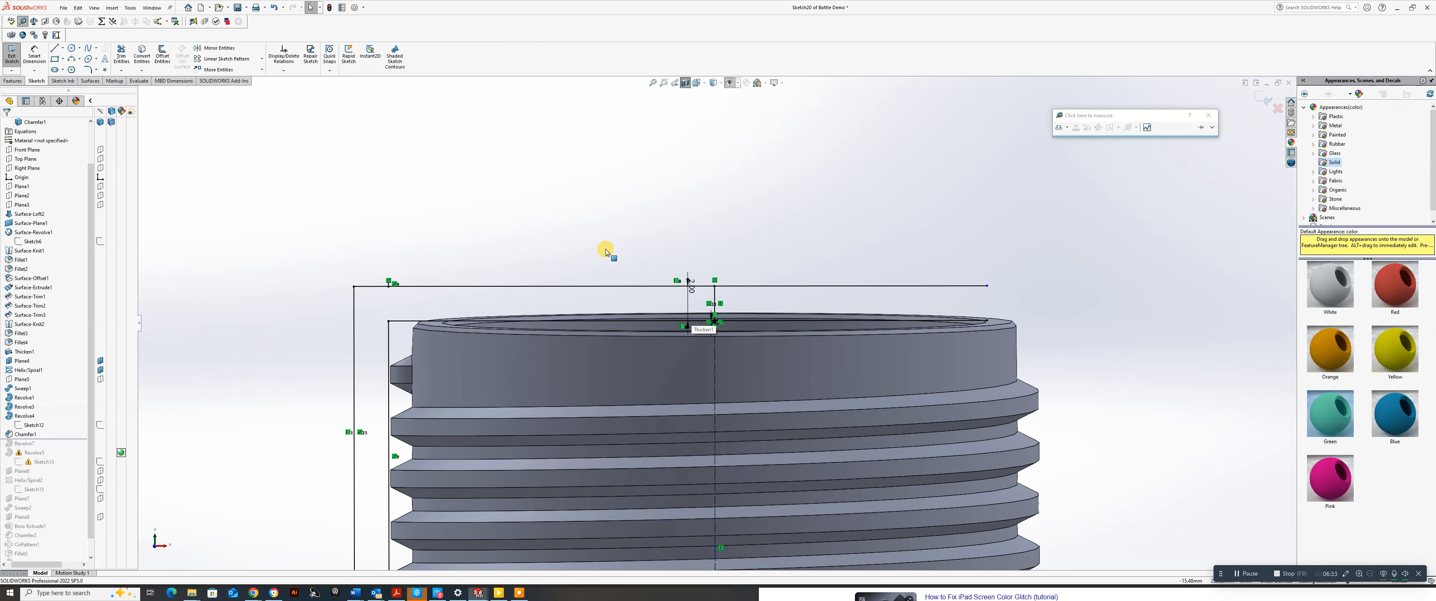
pyautogui.click(121, 56)
pyautogui.moveTo(683, 173); pyautogui.dragTo(785, 298)
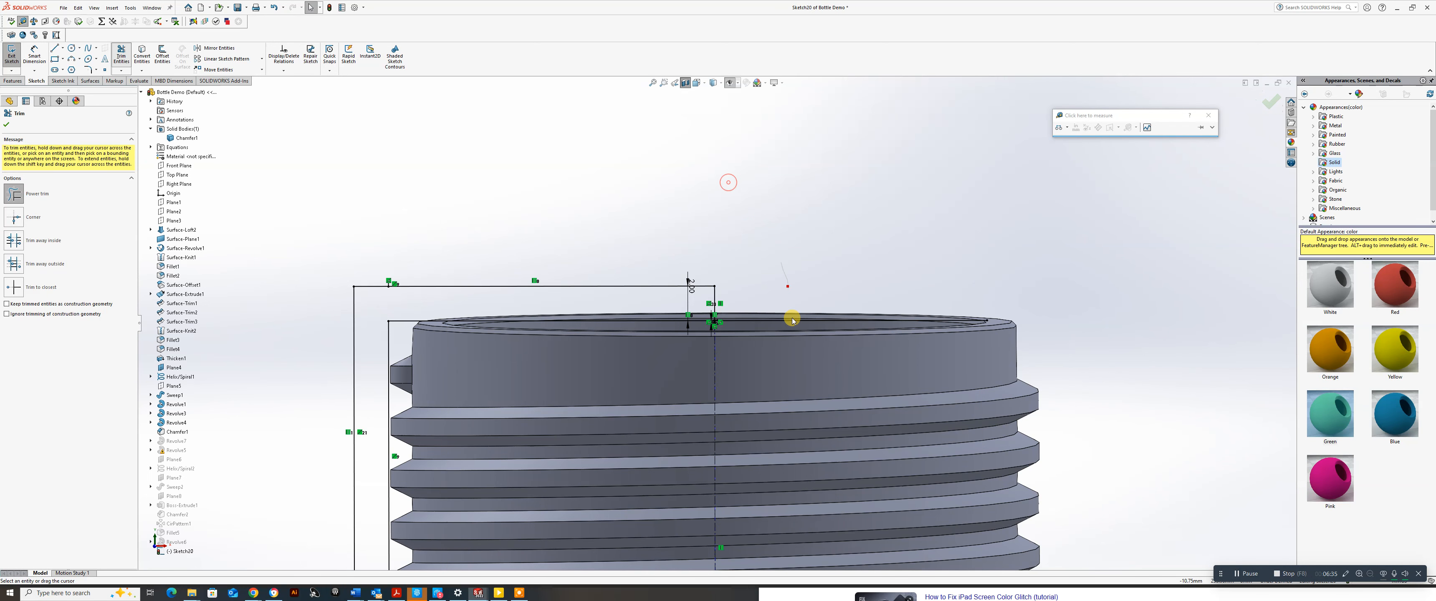
# Return to the front view and make the flare's bottom line collinear with the collar's lower edge.
pyautogui.scroll(2, 612, 420)
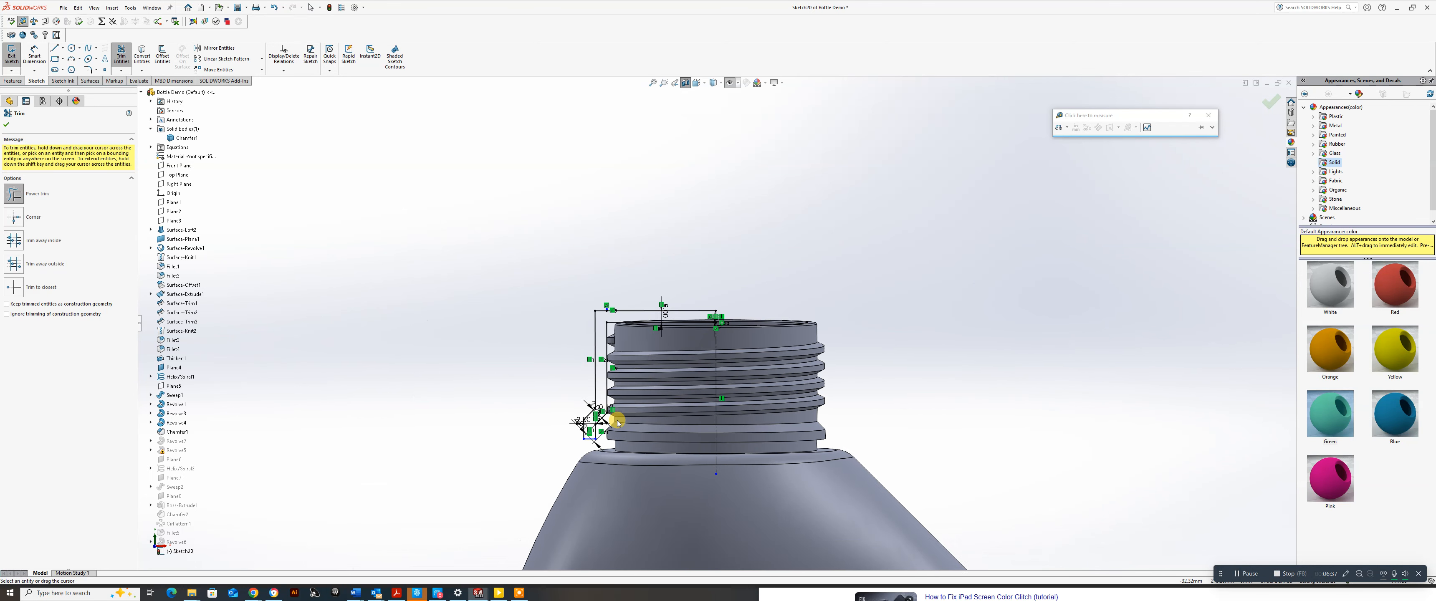
pyautogui.scroll(-6, 608, 420)
pyautogui.press('Escape')
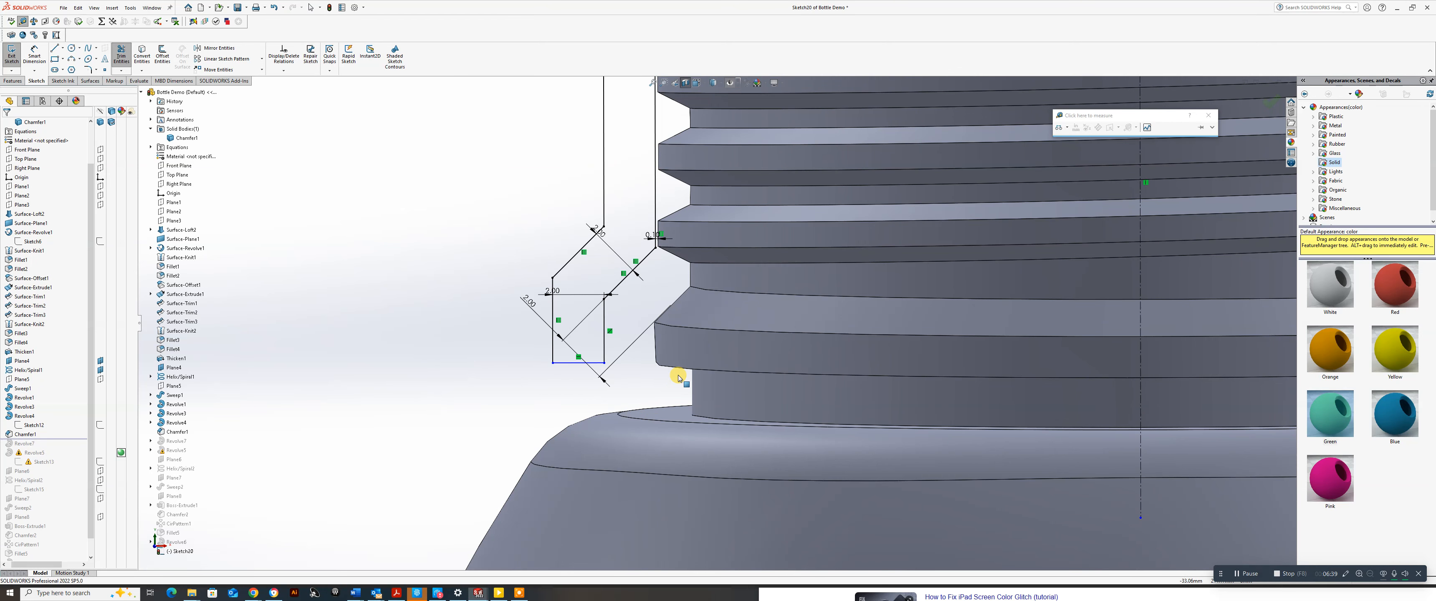
pyautogui.press('space')
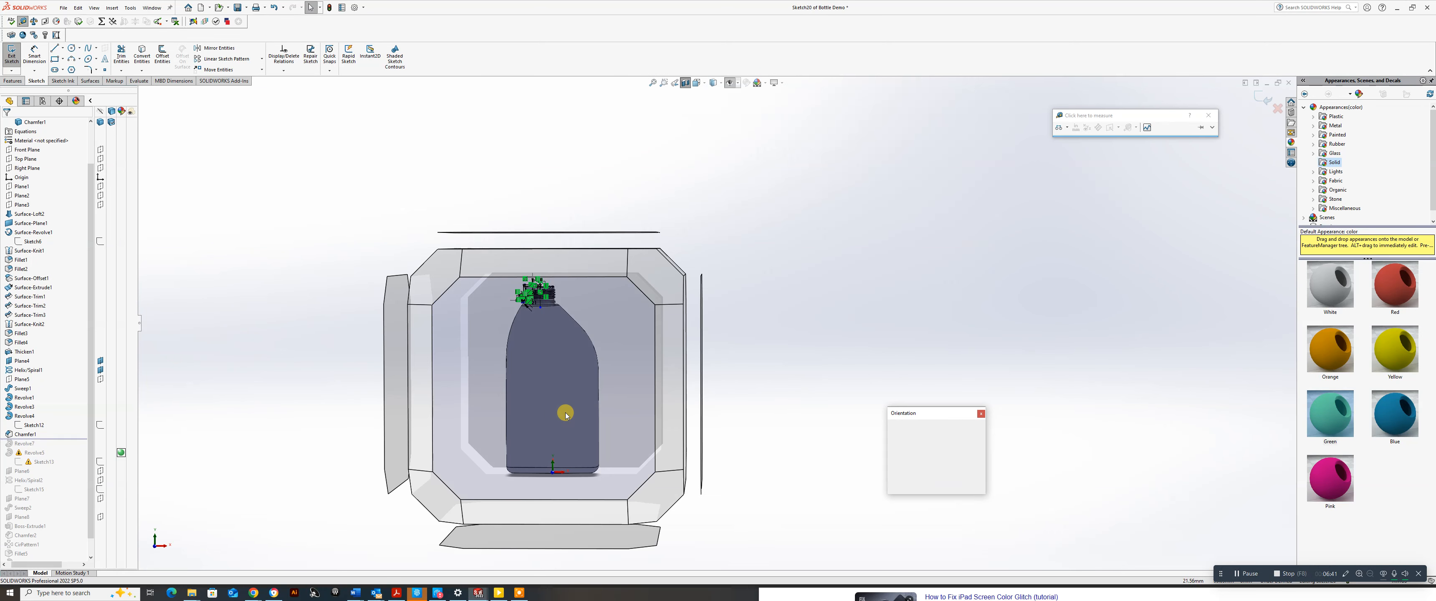
pyautogui.click(562, 401)
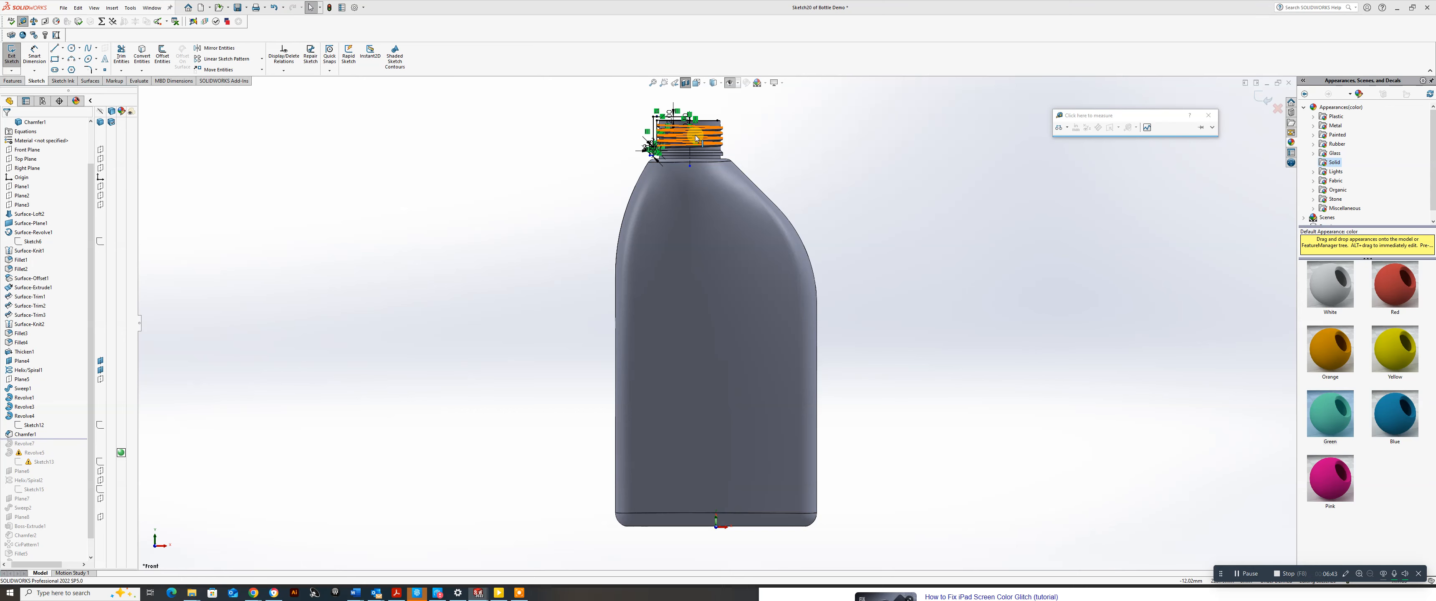
pyautogui.scroll(-6, 641, 185)
pyautogui.scroll(-1, 610, 268)
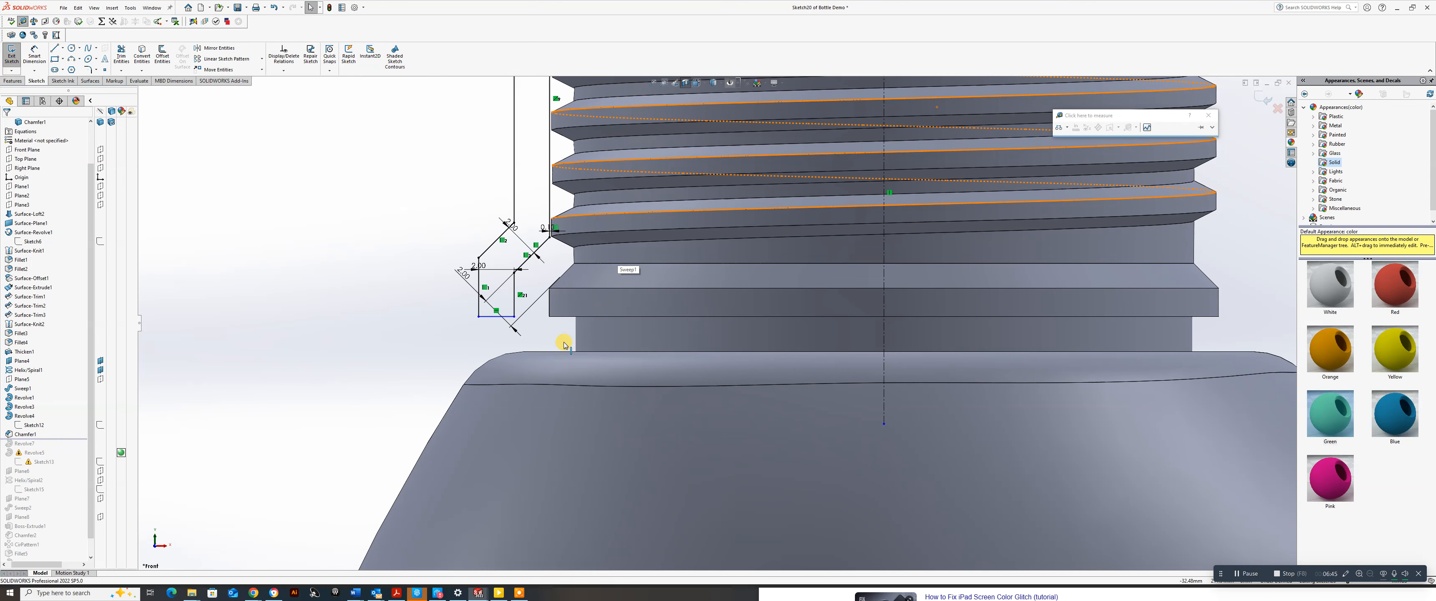
pyautogui.click(490, 318)
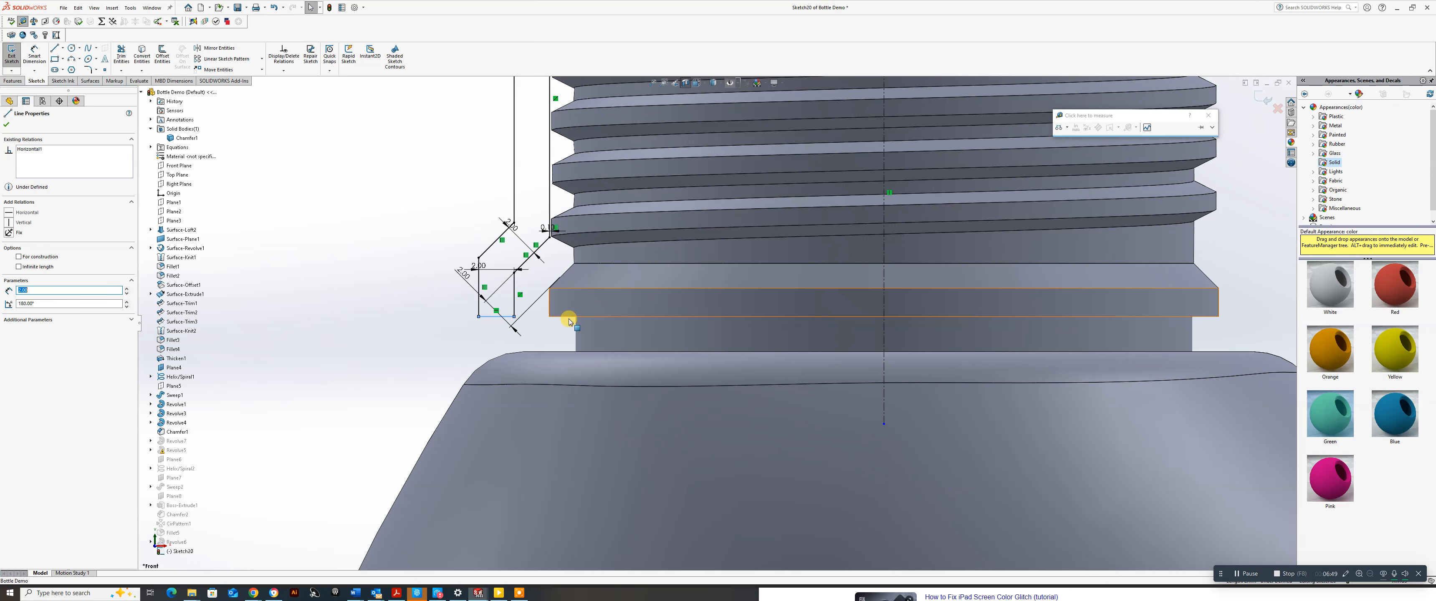
pyautogui.keyDown('ctrl'); pyautogui.click(569, 318); pyautogui.keyUp('ctrl')
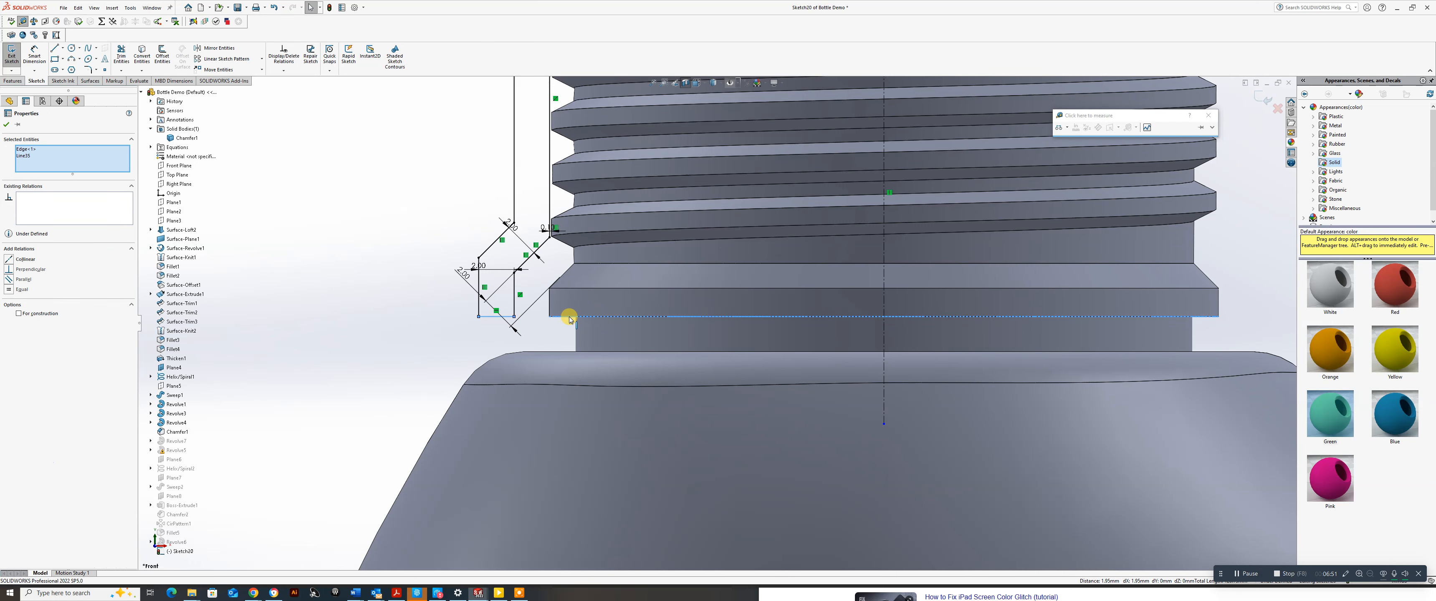
pyautogui.click(594, 279)
pyautogui.click(384, 336)
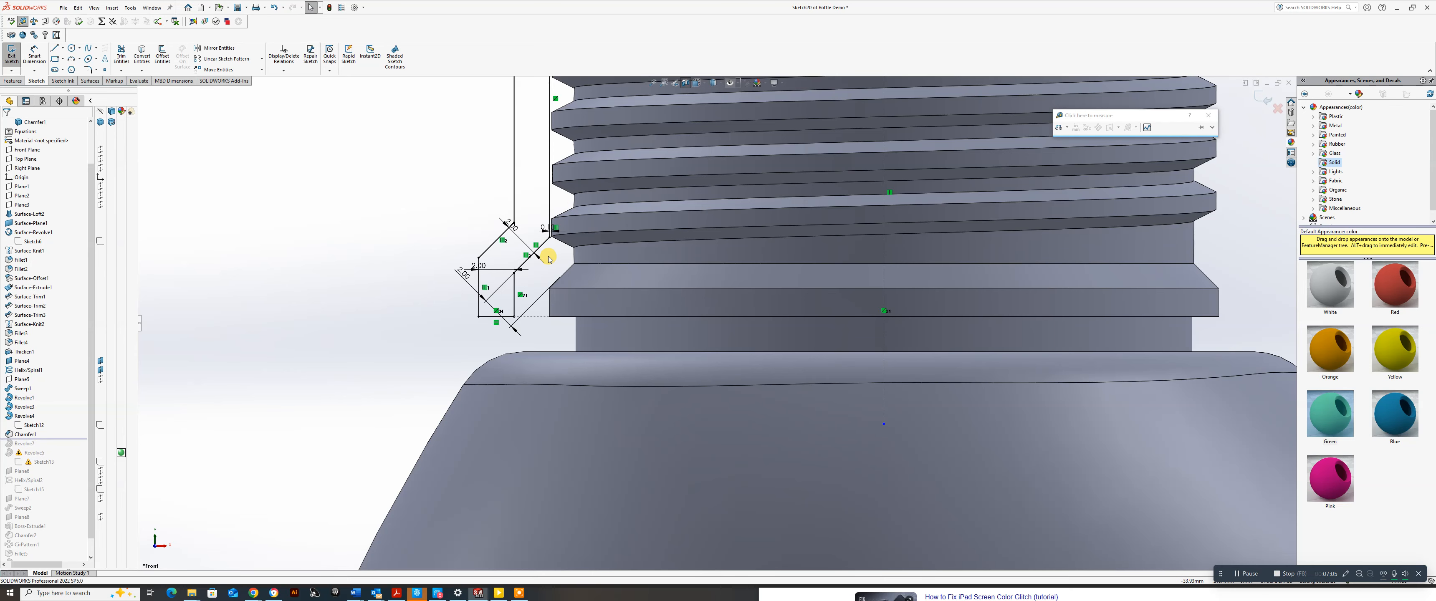
# Try a 10 mm equal-distance sketch chamfer on the profile's outer top corner and undo it.
pyautogui.scroll(5, 548, 259)
pyautogui.scroll(-4, 678, 189)
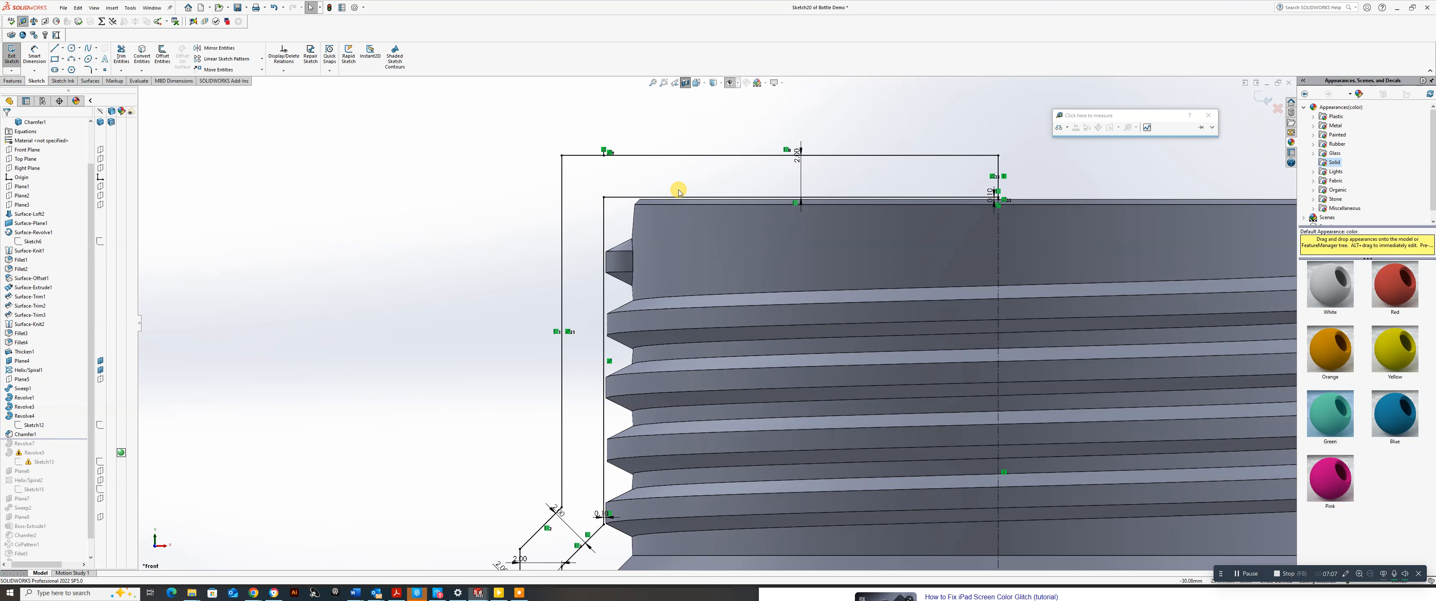
pyautogui.click(97, 70)
pyautogui.click(96, 88)
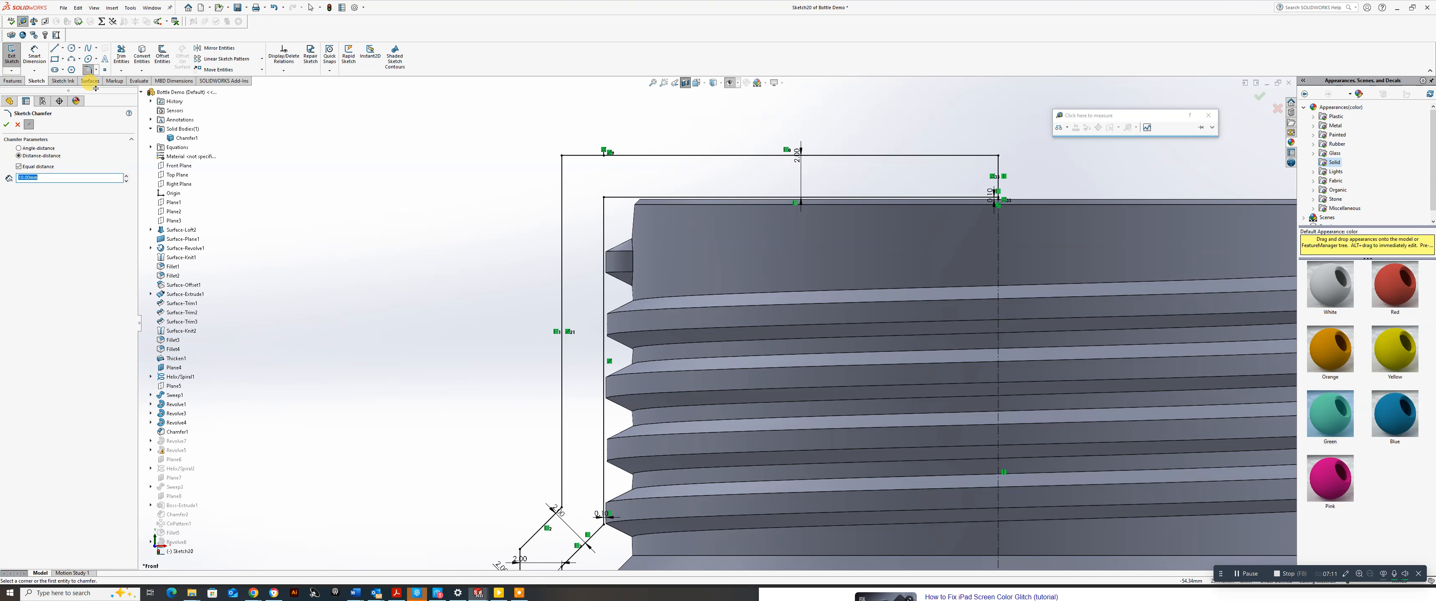
pyautogui.click(622, 156)
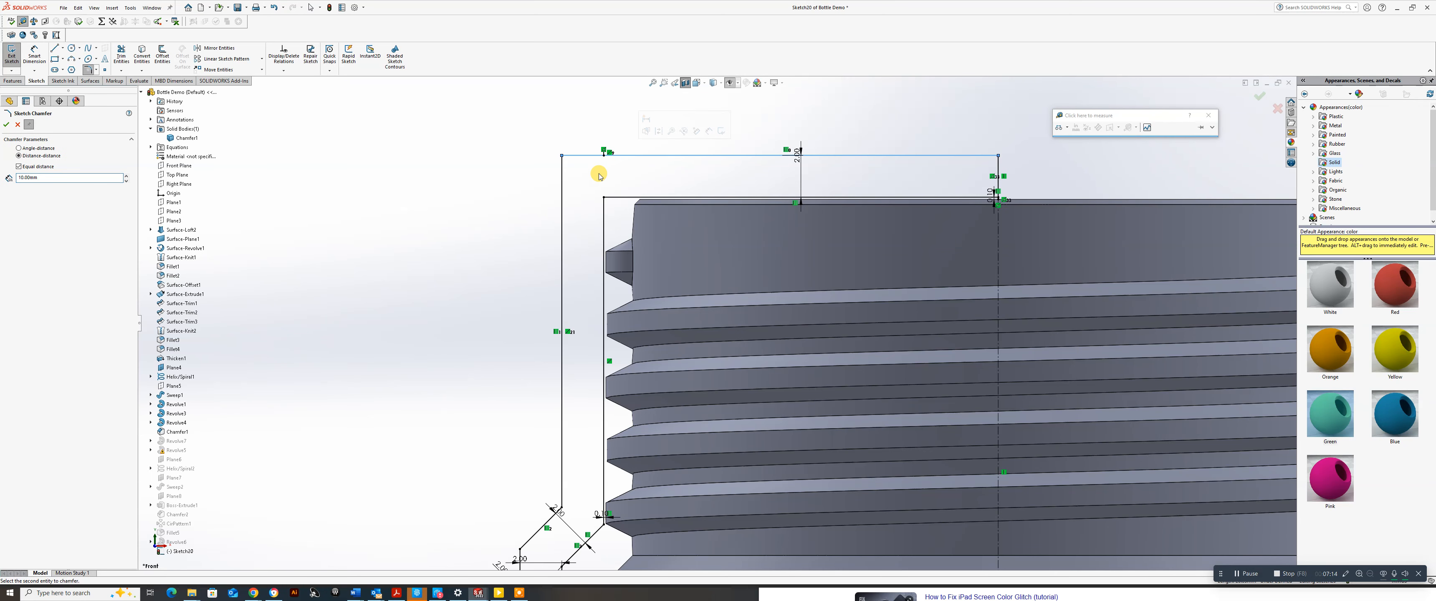
pyautogui.click(562, 197)
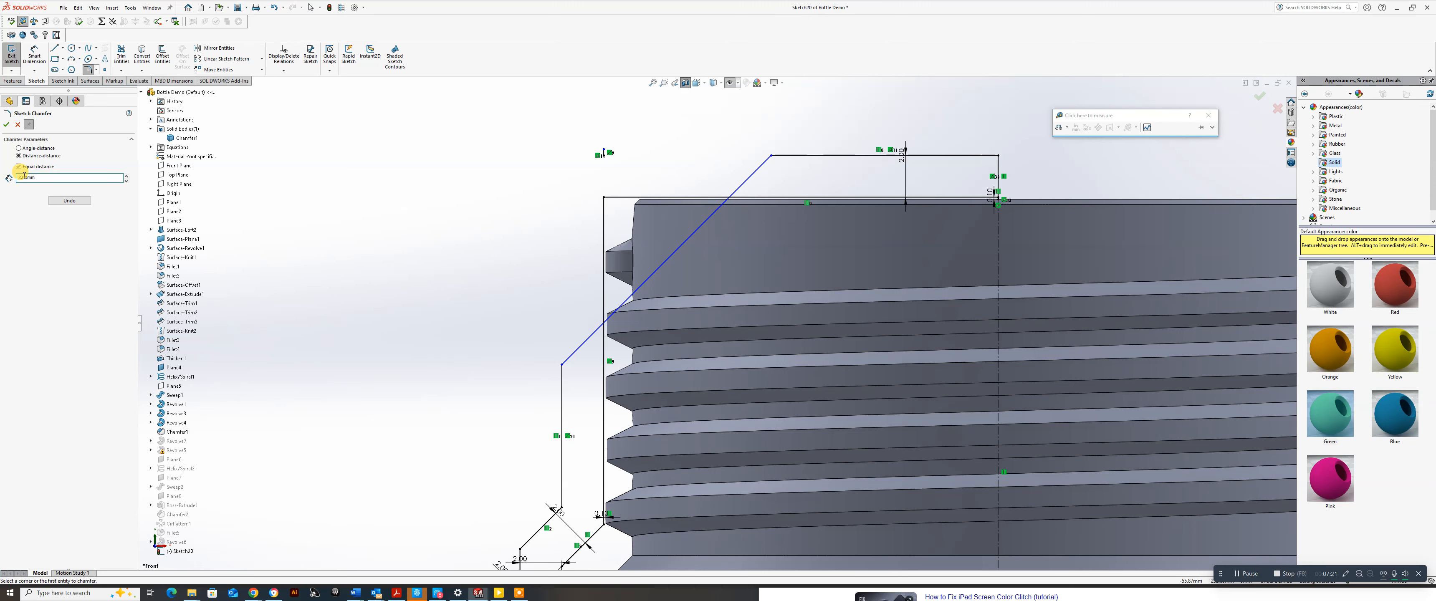
pyautogui.click(6, 125)
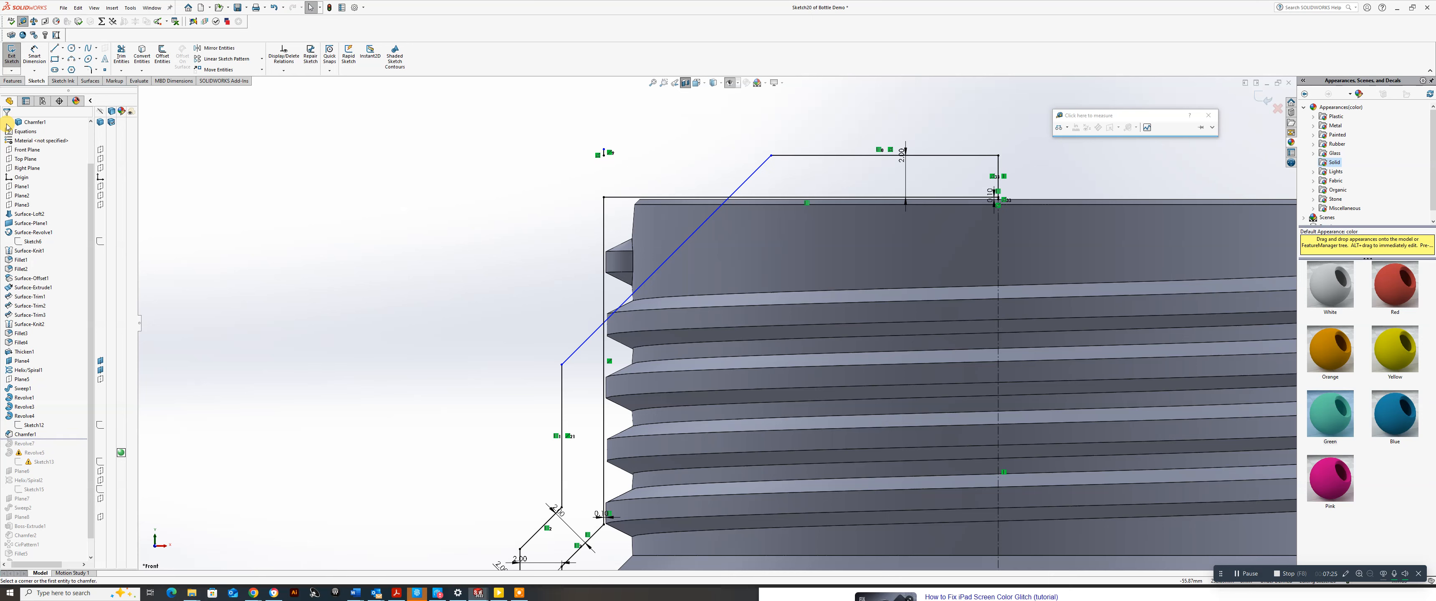
pyautogui.hotkey('ctrl', 'z')
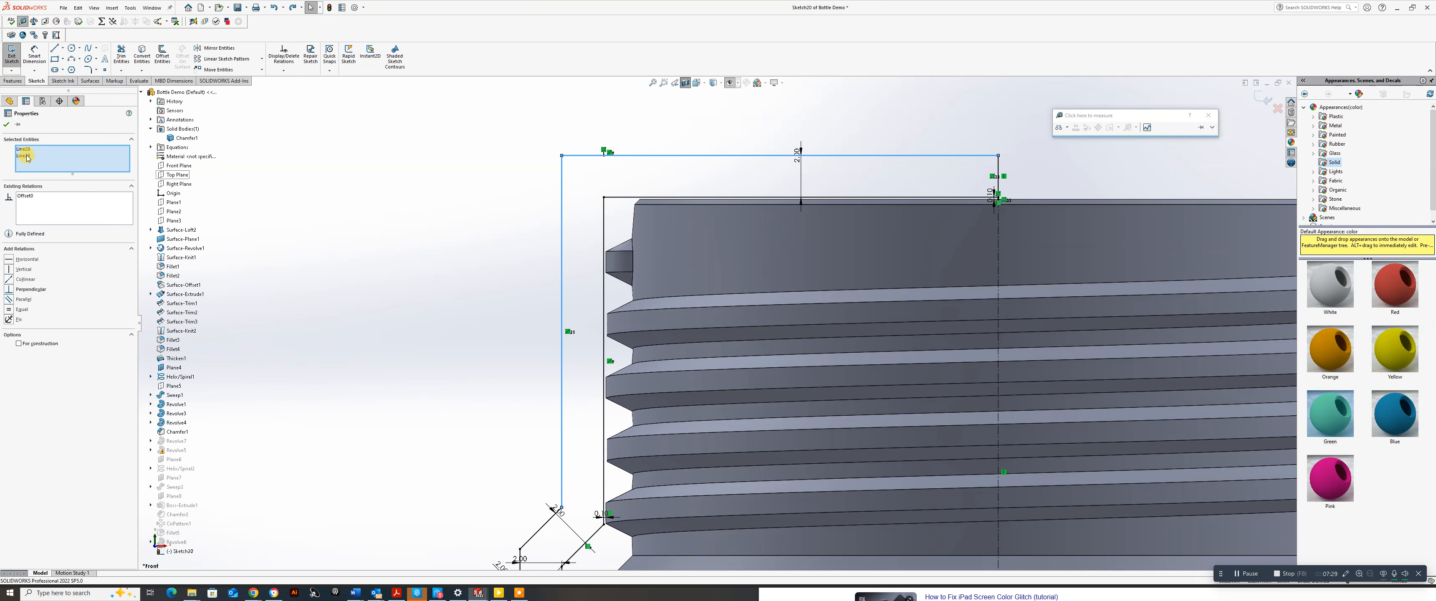
pyautogui.click(6, 124)
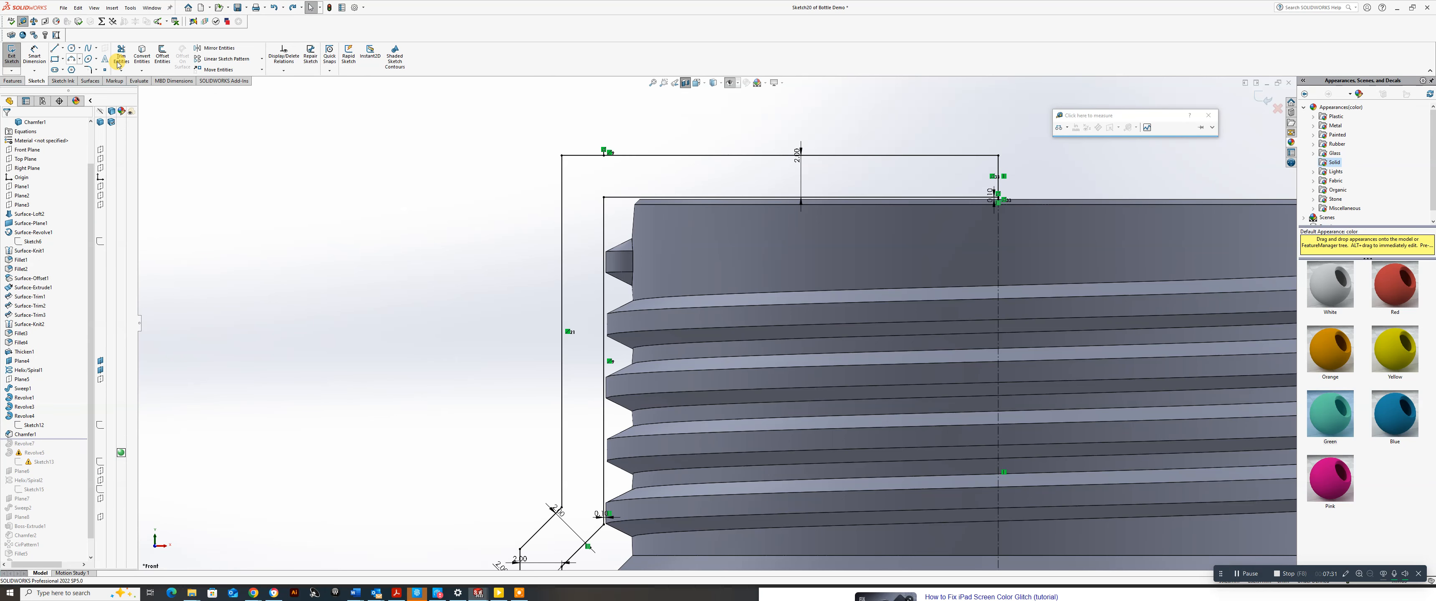
# Add an equal-distance sketch chamfer at the profile's outer top corner, as wide as the cap wall.
pyautogui.click(97, 69)
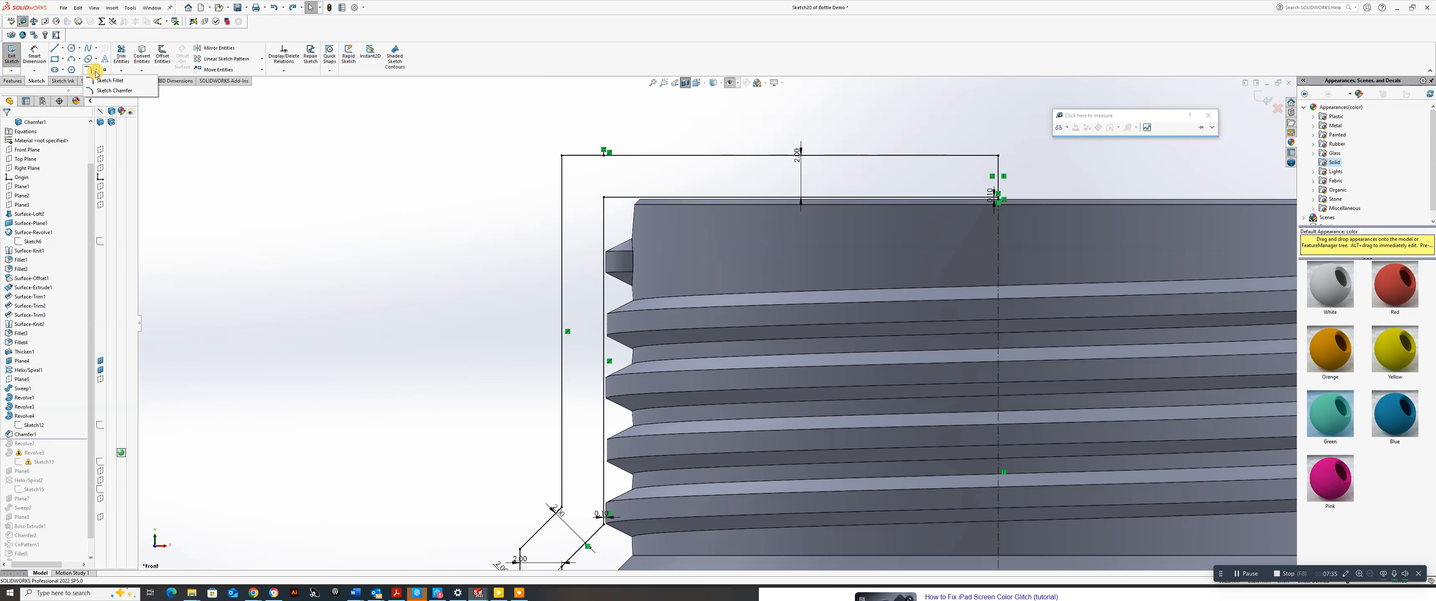
pyautogui.click(93, 92)
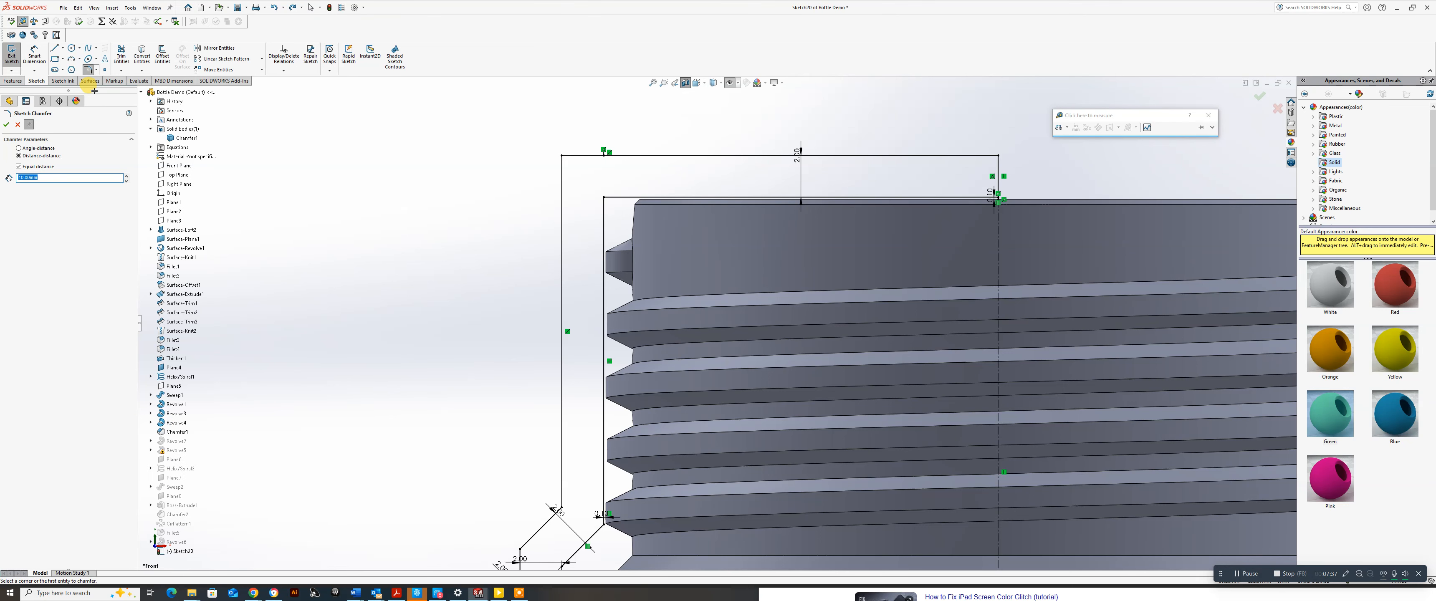
pyautogui.click(612, 156)
pyautogui.click(562, 203)
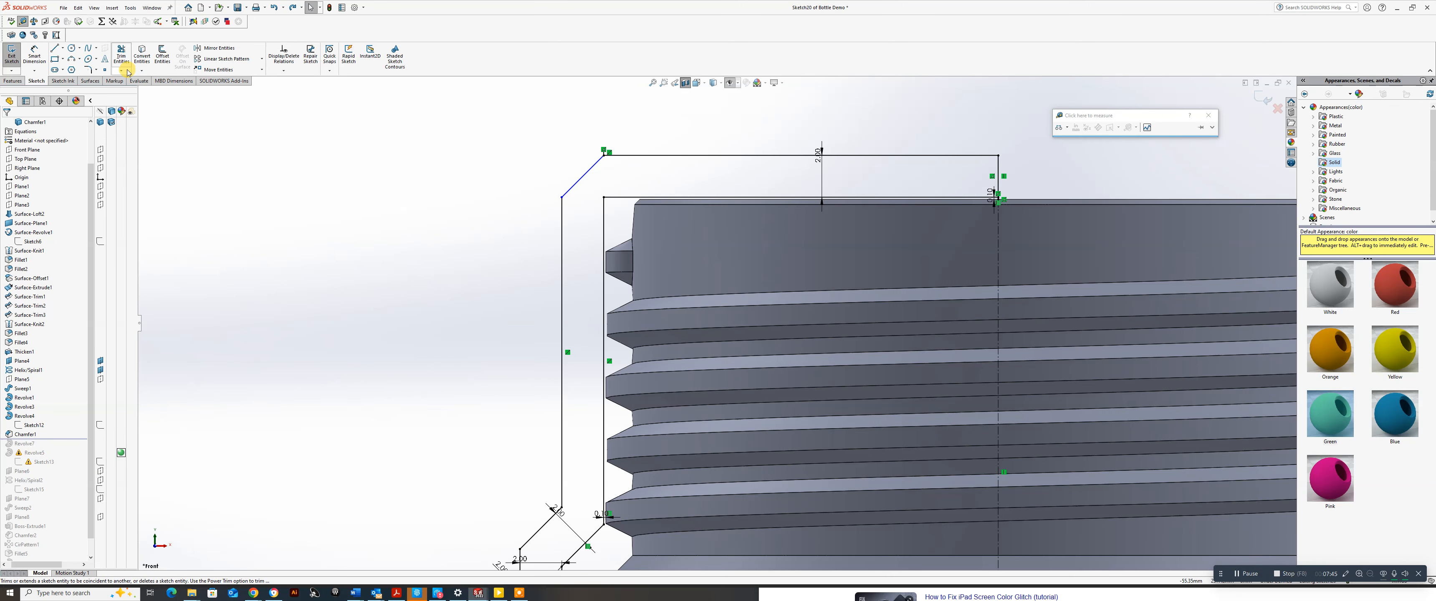
pyautogui.click(163, 56)
pyautogui.click(575, 186)
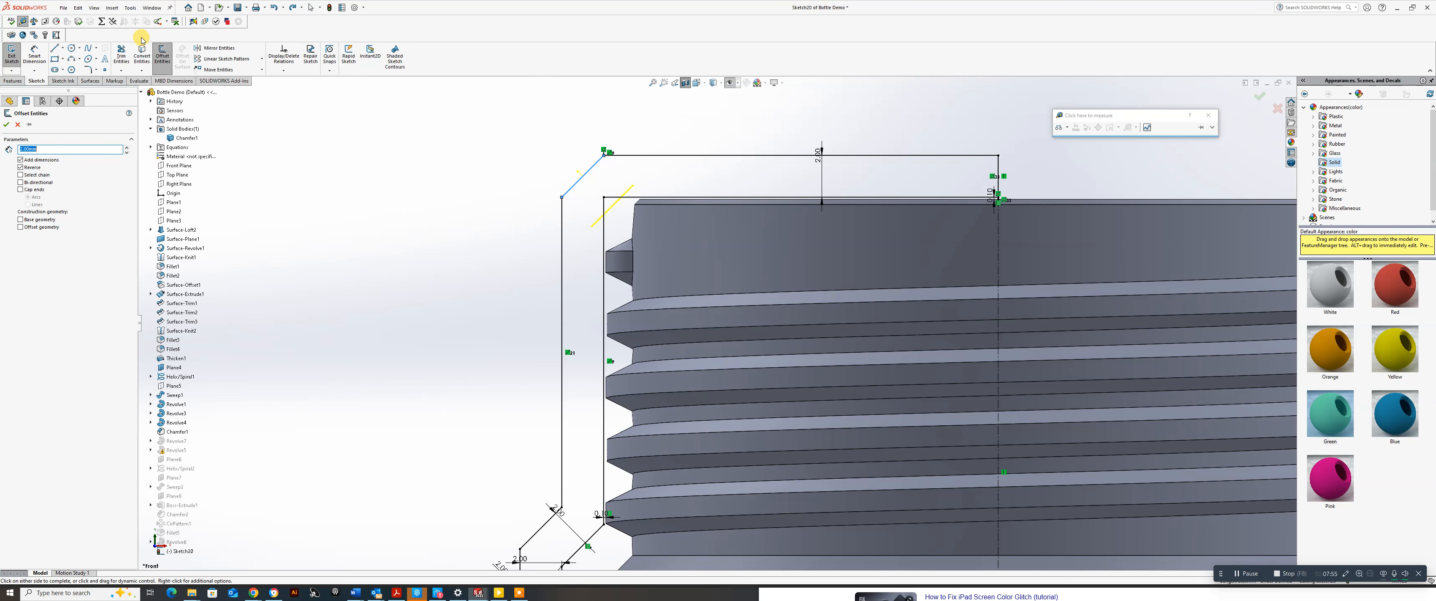
pyautogui.click(121, 56)
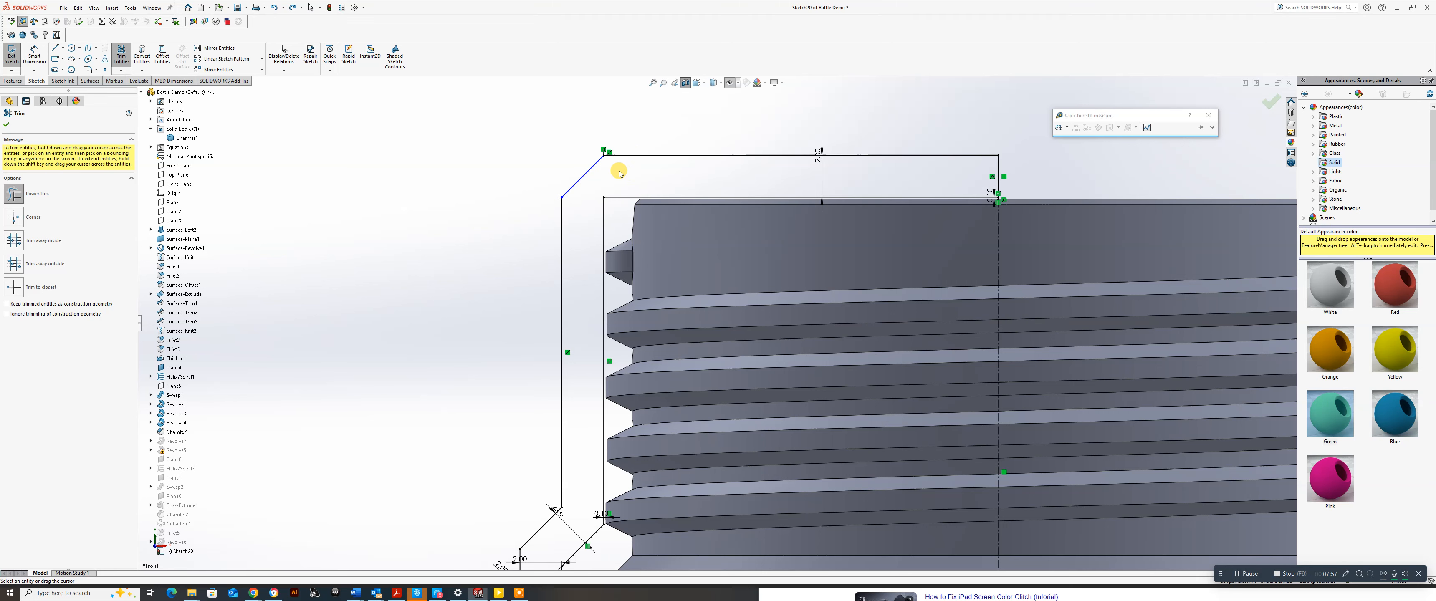
pyautogui.click(10, 128)
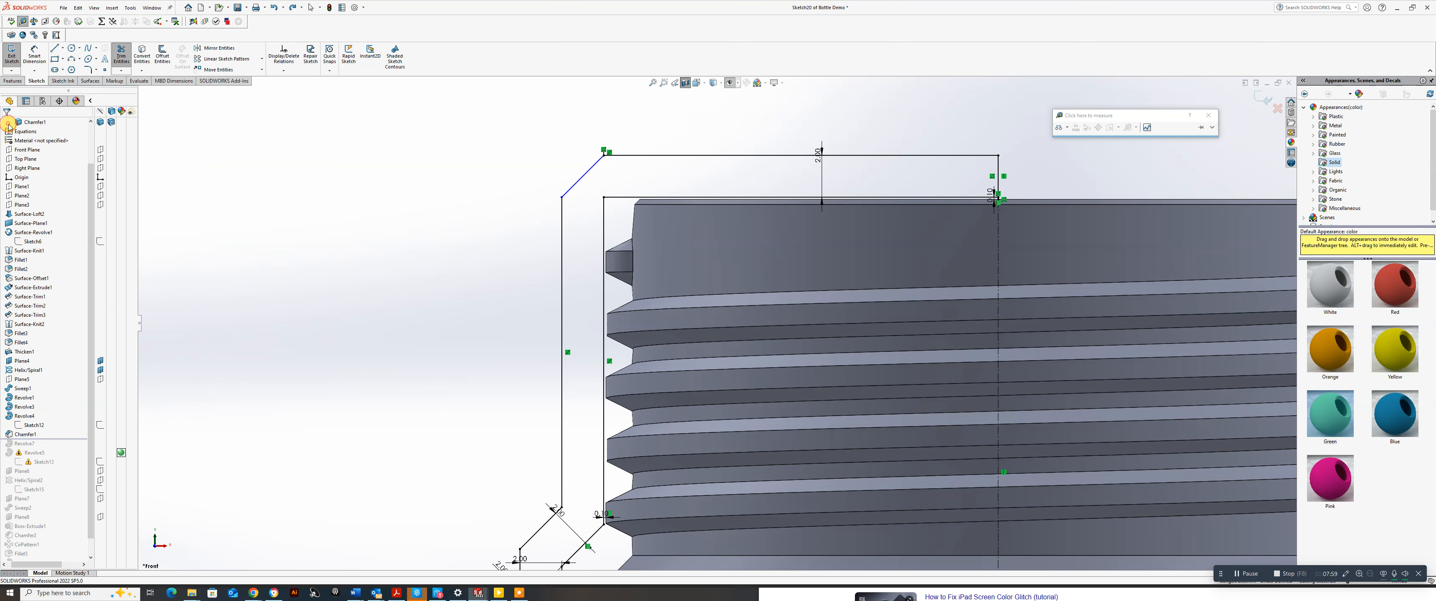
# Offset the chamfer line 2 mm towards the inside of the cap profile.
pyautogui.click(161, 56)
pyautogui.click(584, 178)
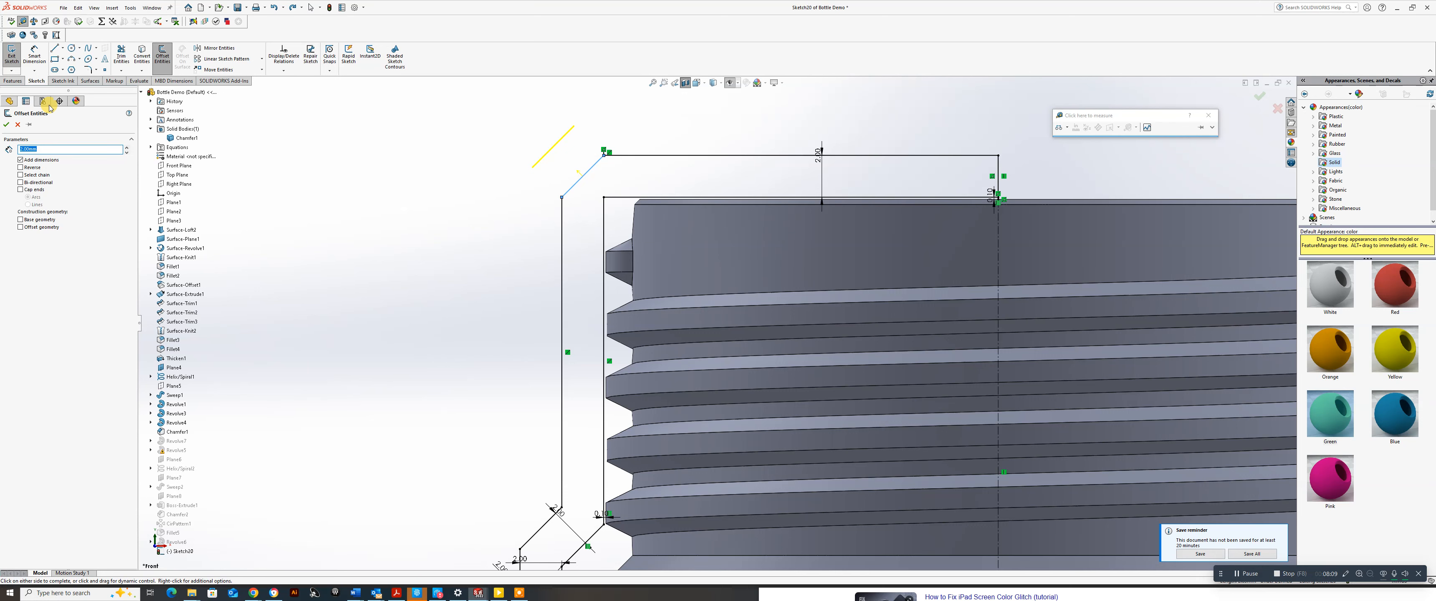
pyautogui.click(35, 168)
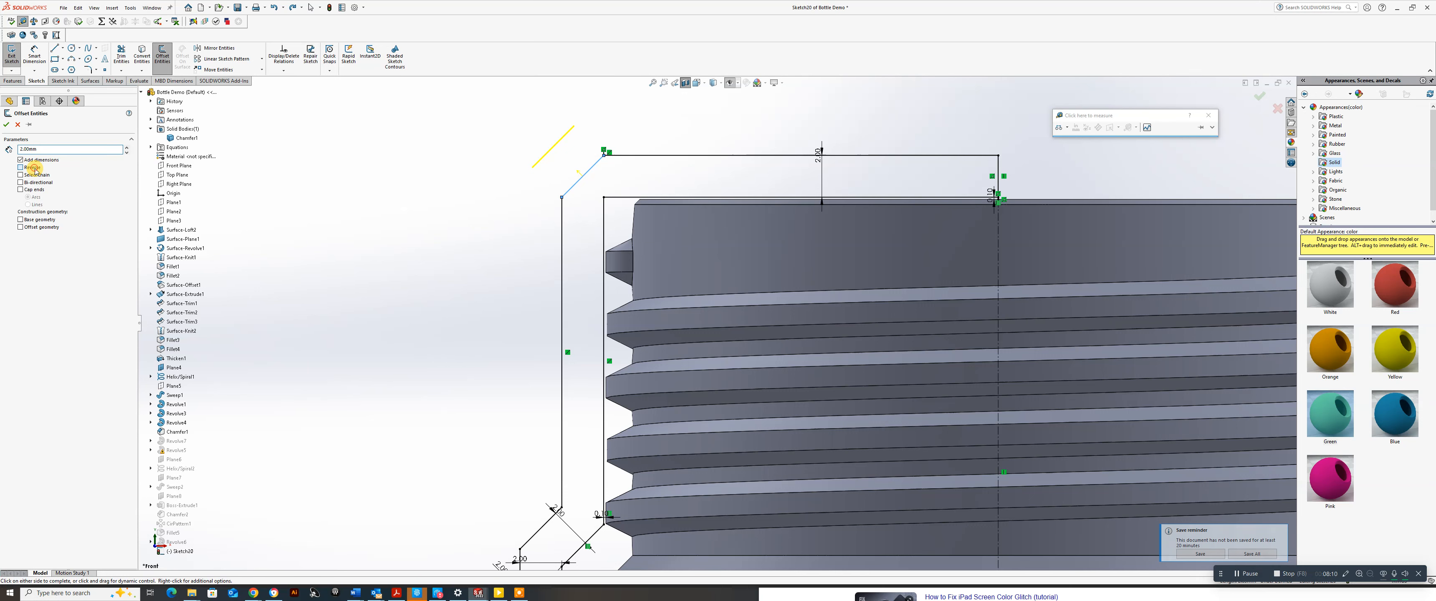
pyautogui.click(8, 125)
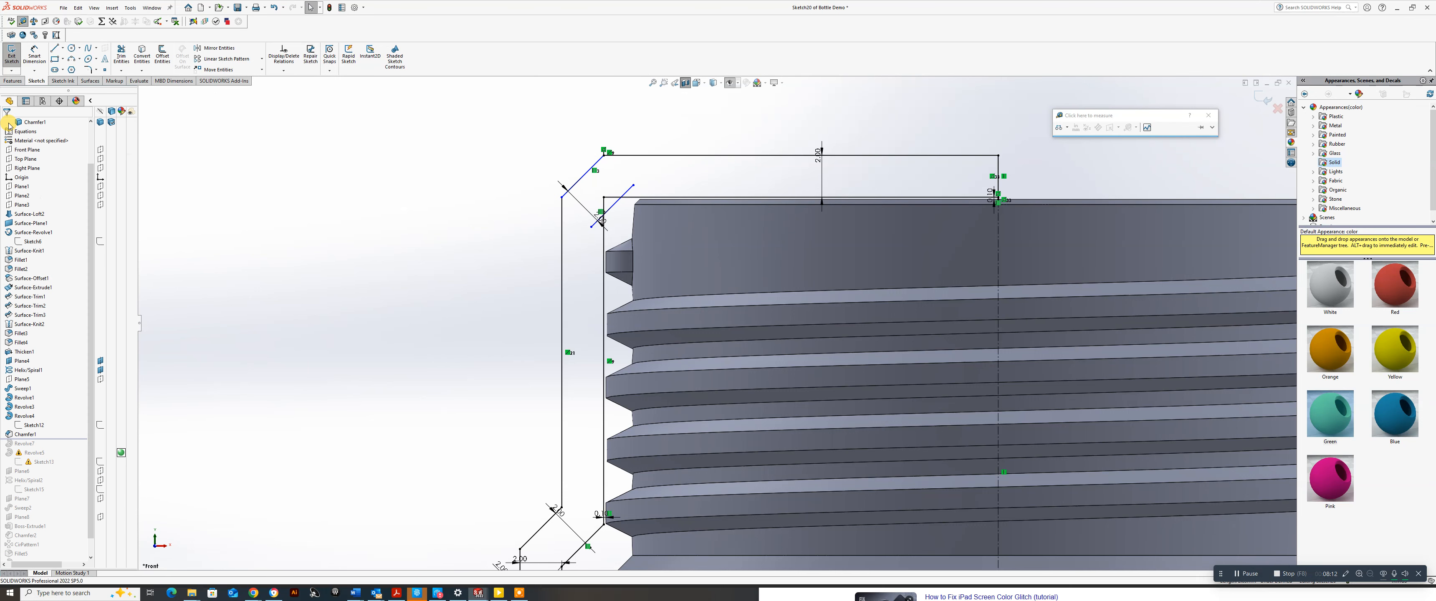
# Trim the offset chamfer line and the inner wall lines where they cross, leaving a clean chamfered inner corner.
pyautogui.click(122, 56)
pyautogui.scroll(-2, 642, 195)
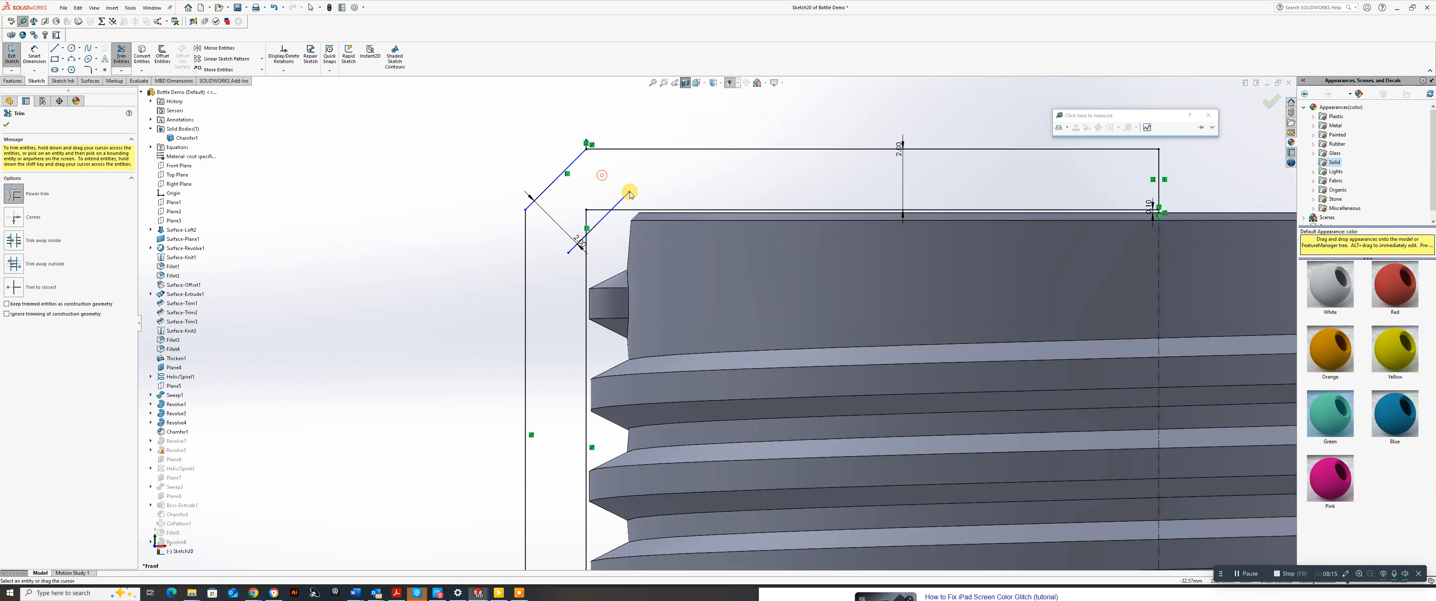
pyautogui.moveTo(633, 199)
pyautogui.mouseDown()
pyautogui.moveTo(602, 200)
pyautogui.moveTo(580, 252)
pyautogui.mouseUp()
pyautogui.scroll(3, 657, 213)
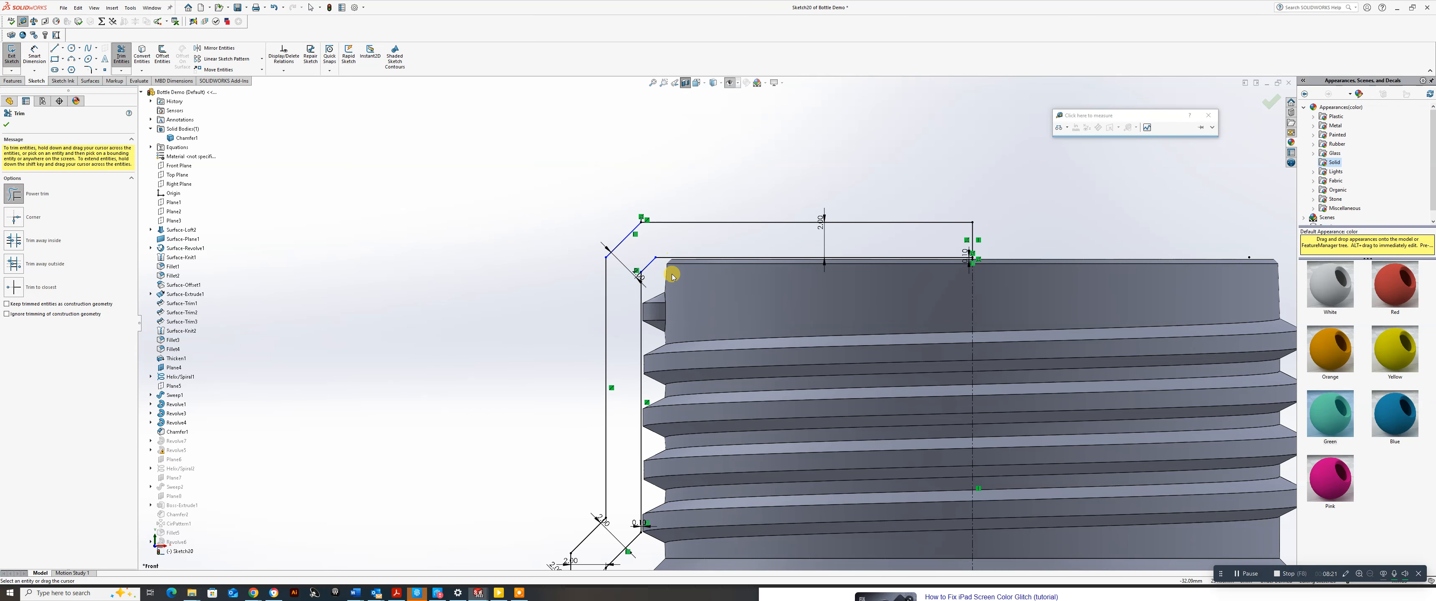
pyautogui.scroll(-2, 663, 280)
# Dimension the angle between the outer chamfer line and the outer wall line, and the length of the profile's top line.
pyautogui.click(23, 22)
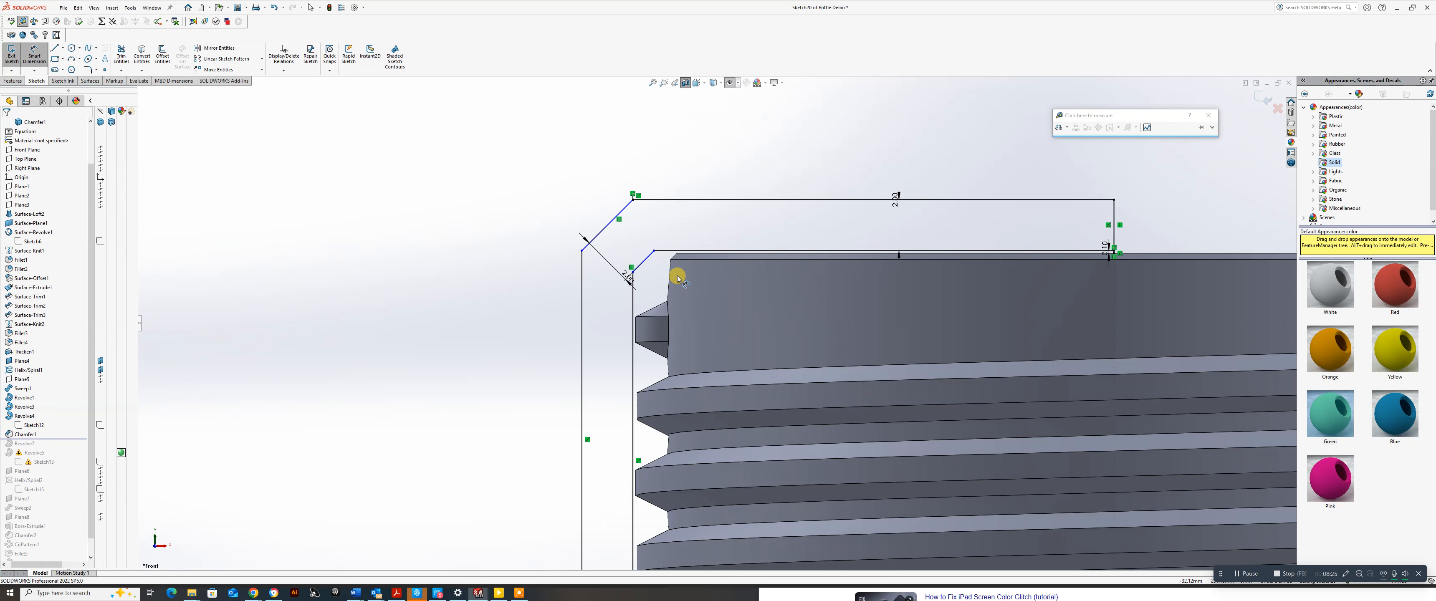
pyautogui.click(601, 234)
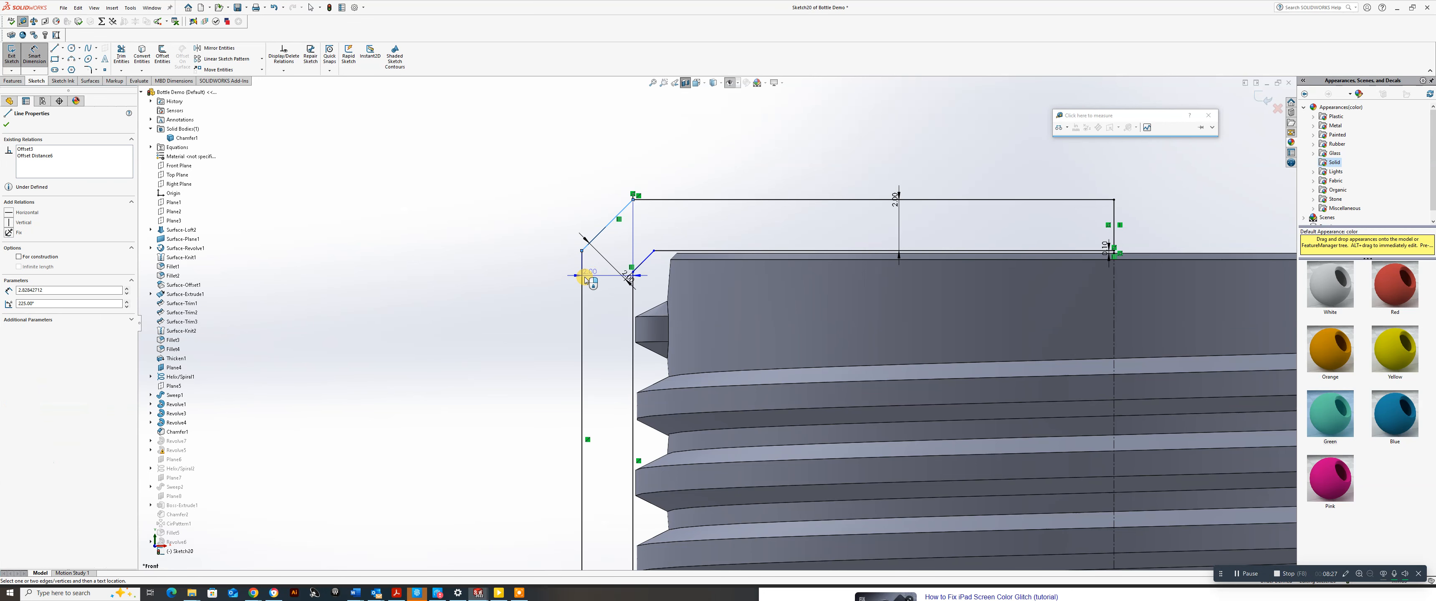
pyautogui.click(584, 274)
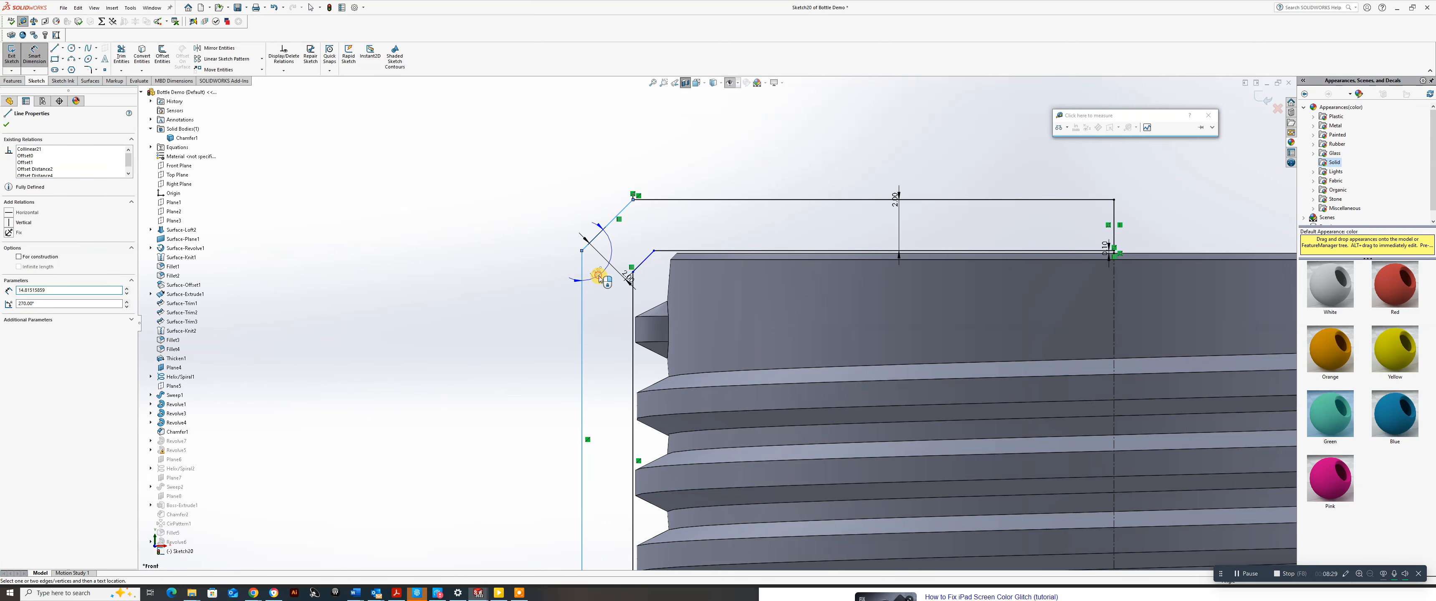
pyautogui.click(598, 276)
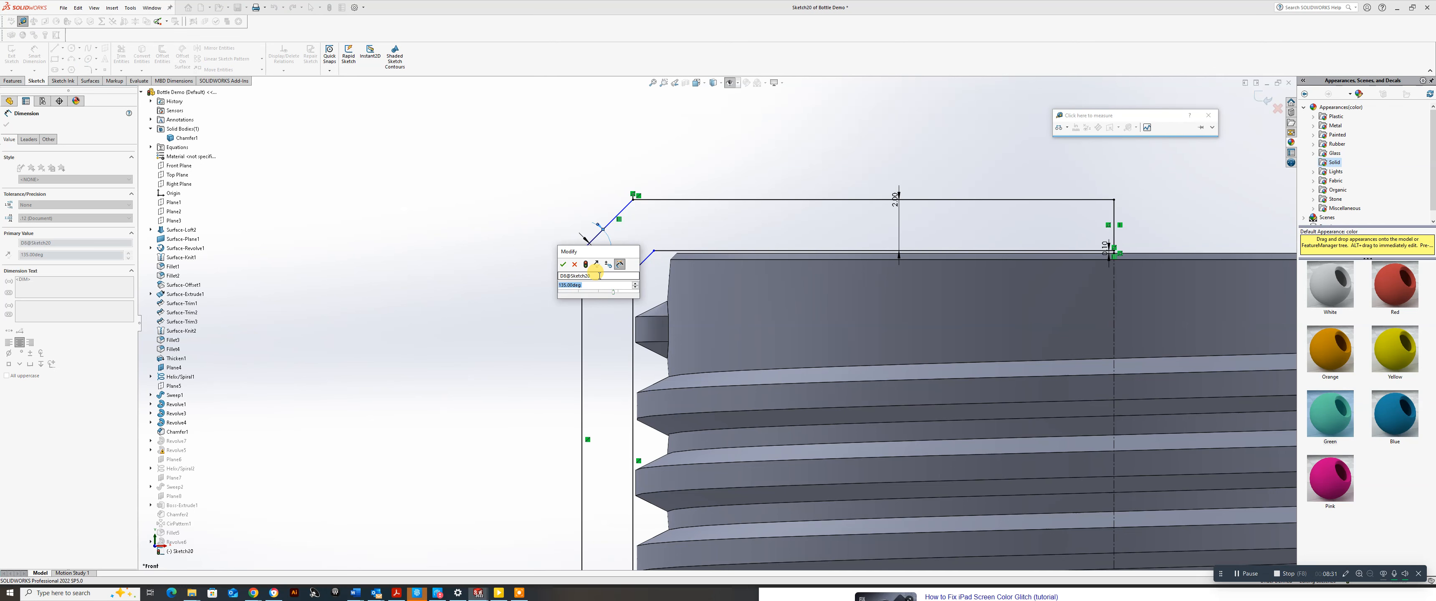
pyautogui.click(563, 266)
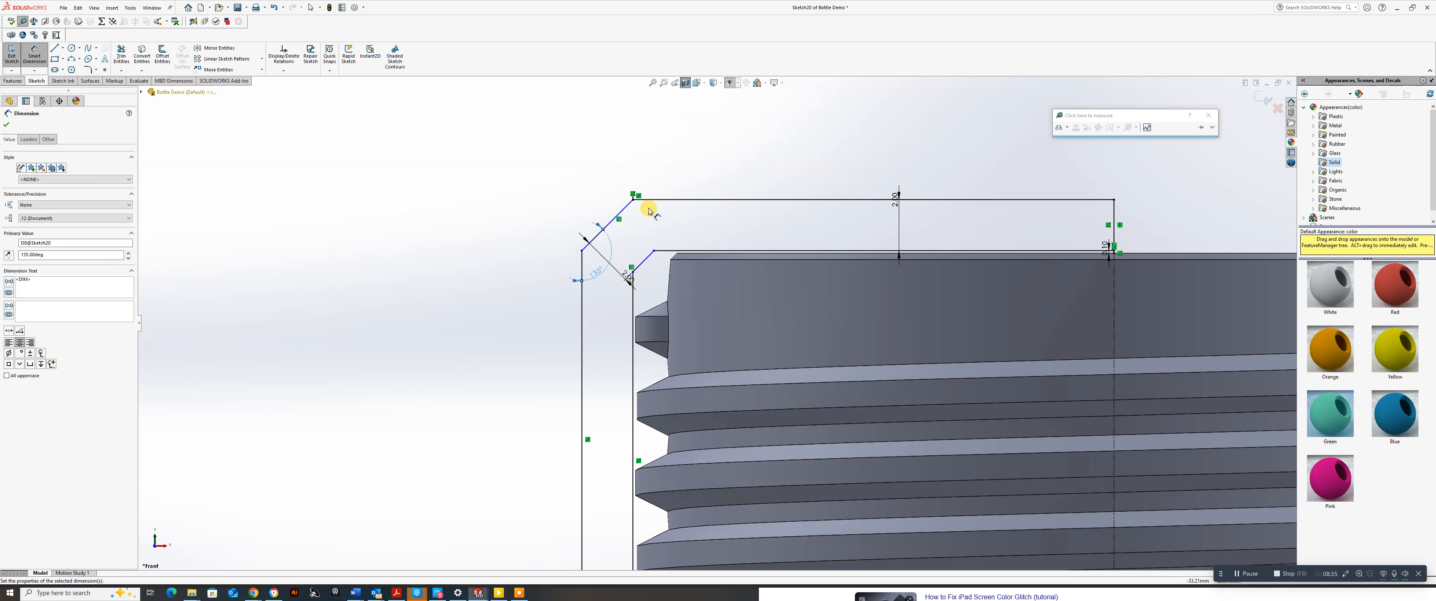
pyautogui.click(669, 200)
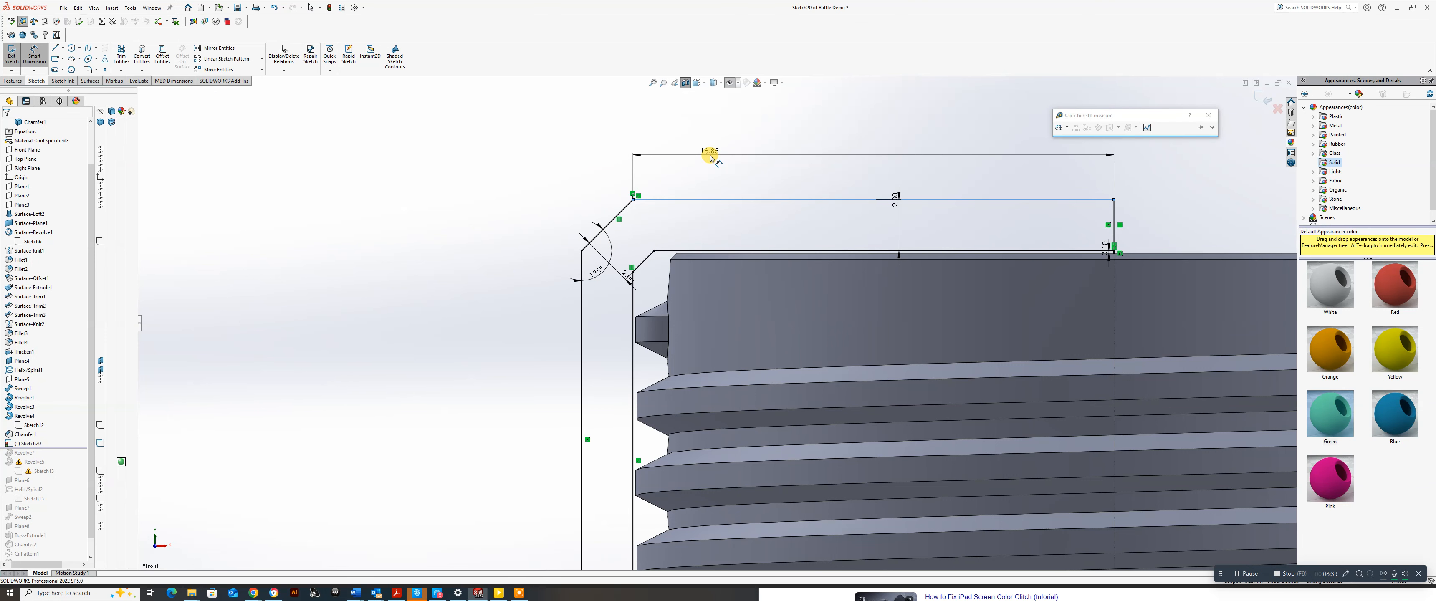
pyautogui.click(709, 158)
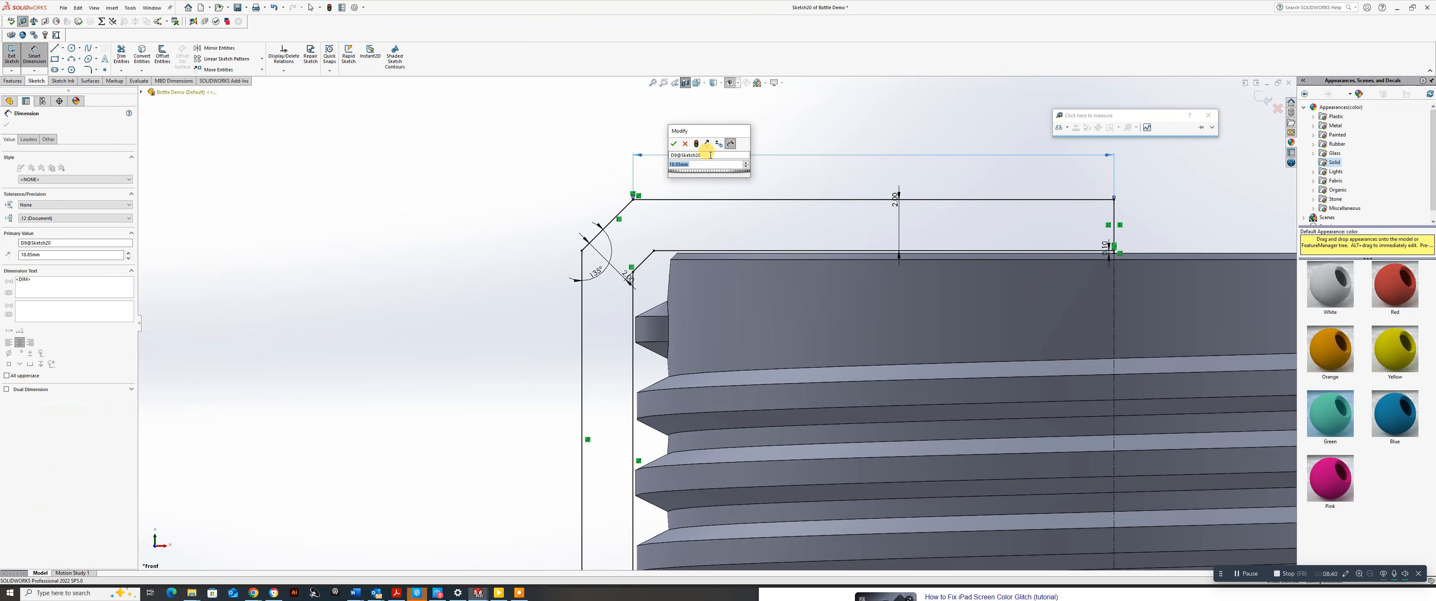
pyautogui.click(674, 145)
# Try to revolve the closed cap profile region 360 degrees about the vertical centre axis.
pyautogui.scroll(5, 904, 352)
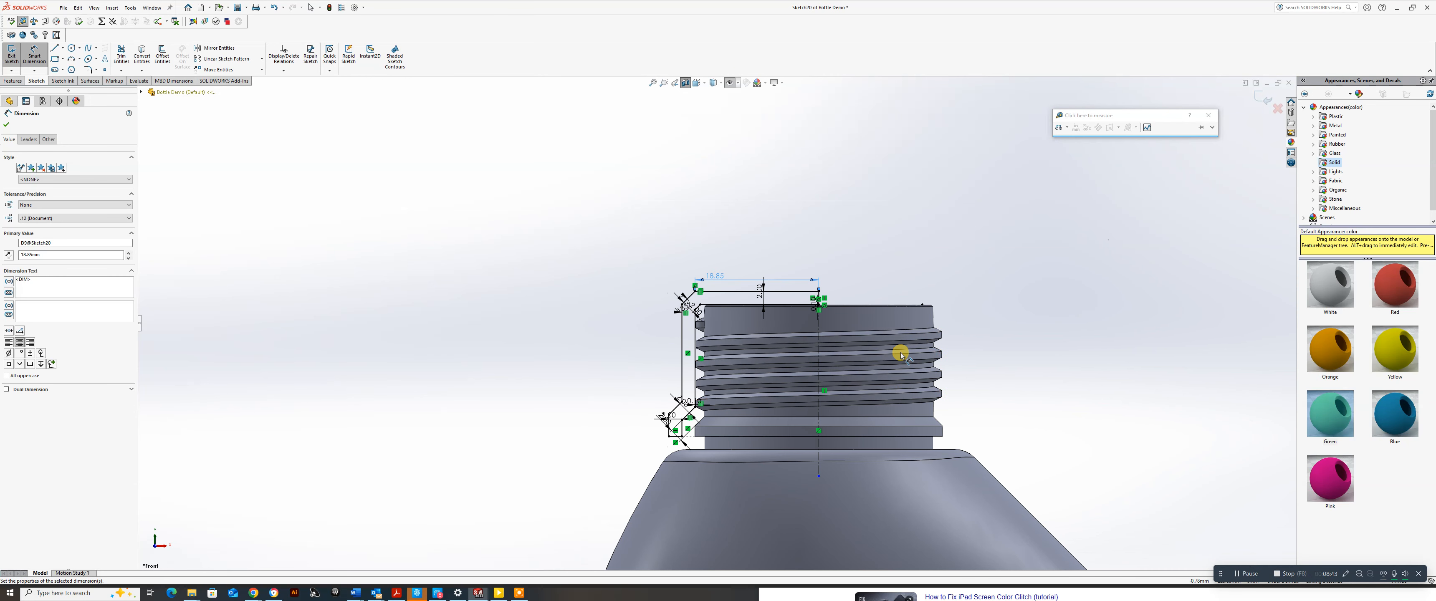
pyautogui.scroll(-4, 833, 360)
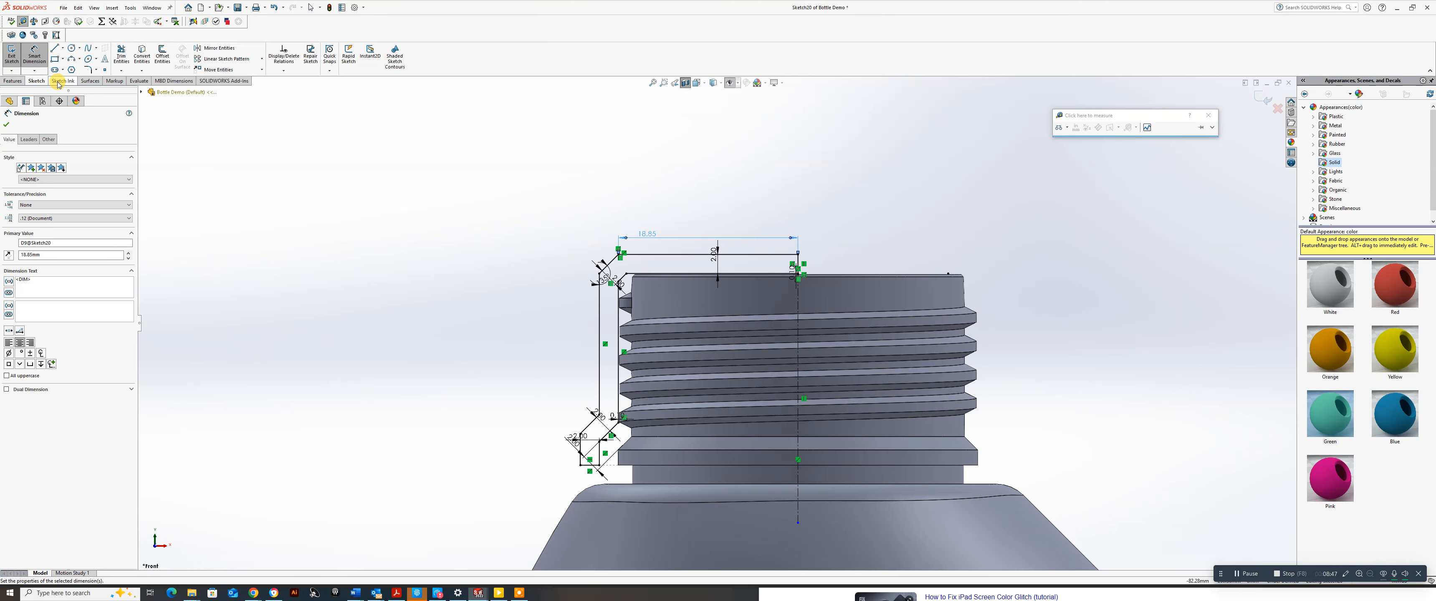
pyautogui.click(18, 81)
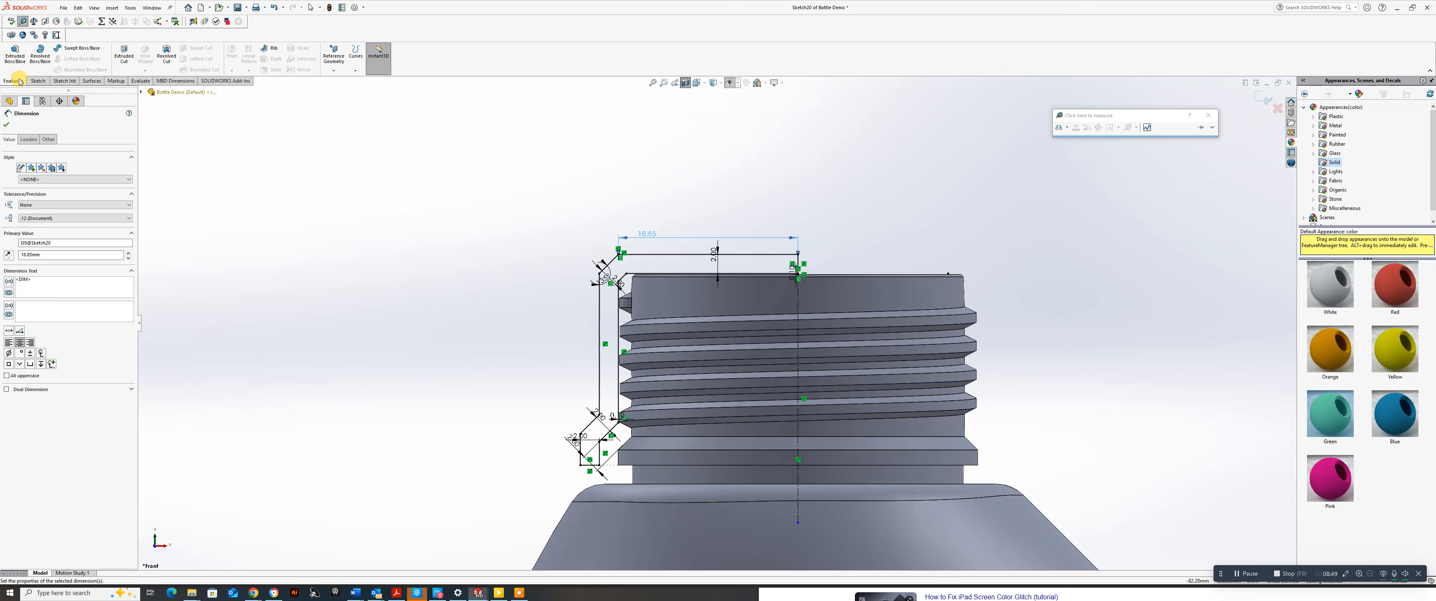
pyautogui.click(43, 56)
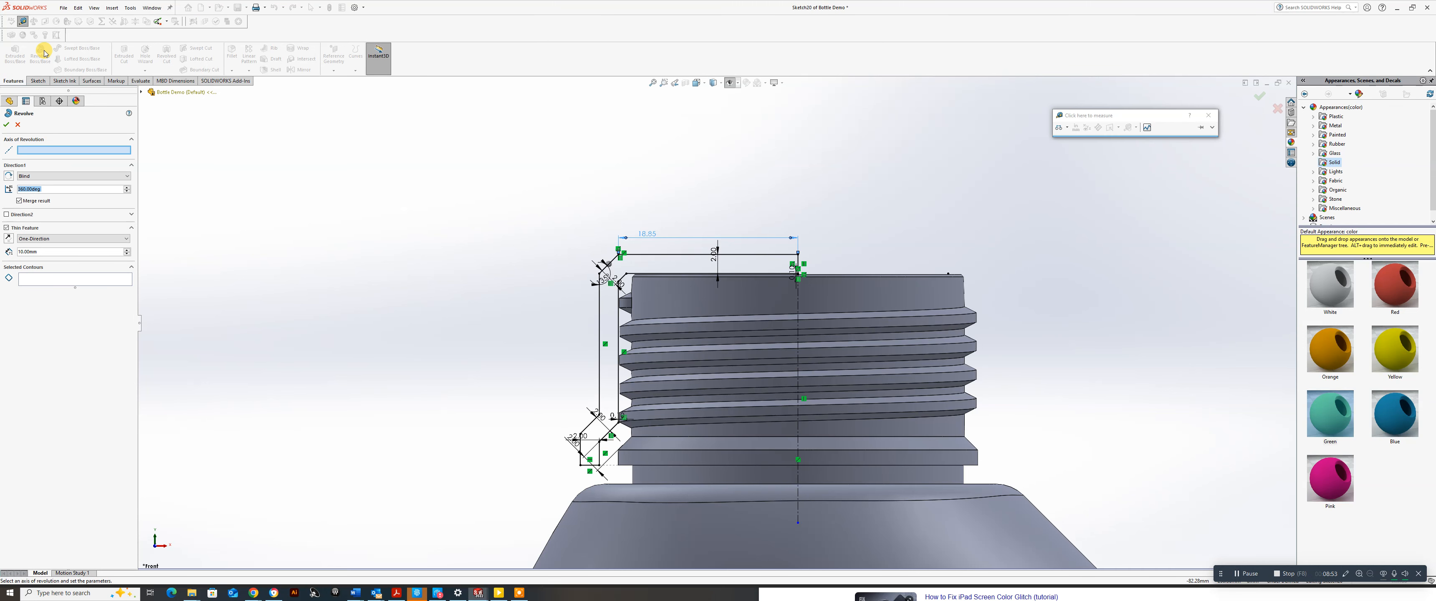
pyautogui.click(45, 151)
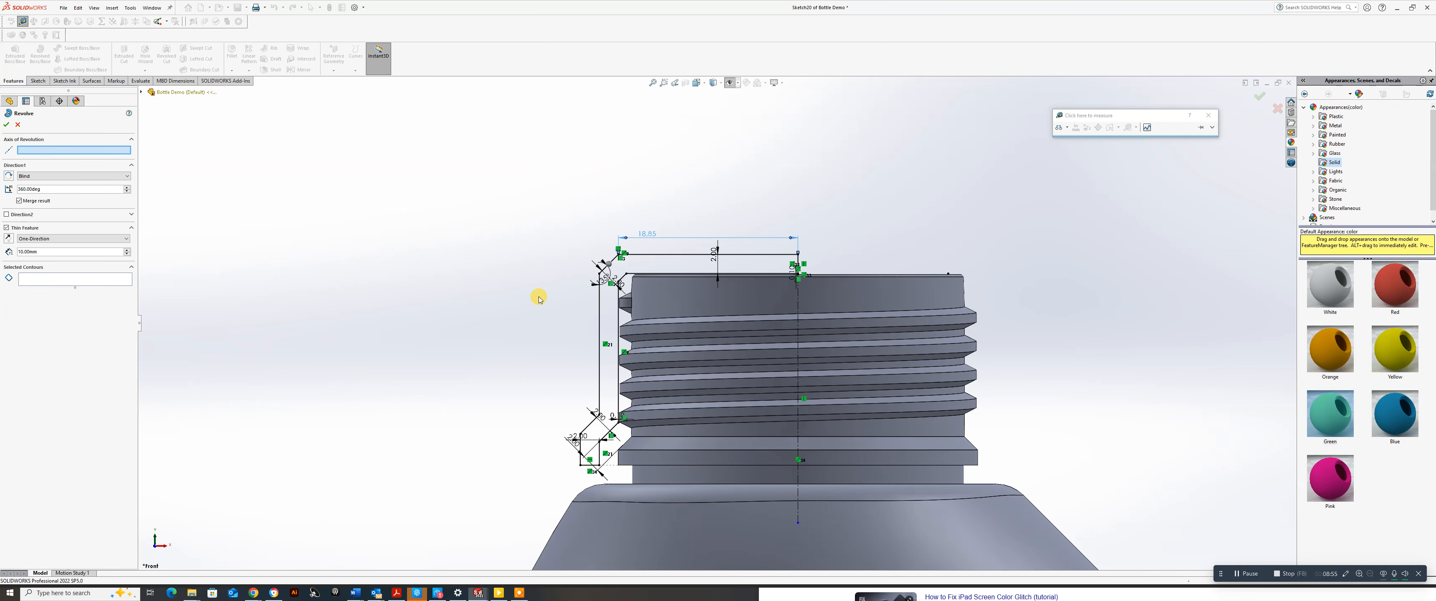
pyautogui.click(798, 308)
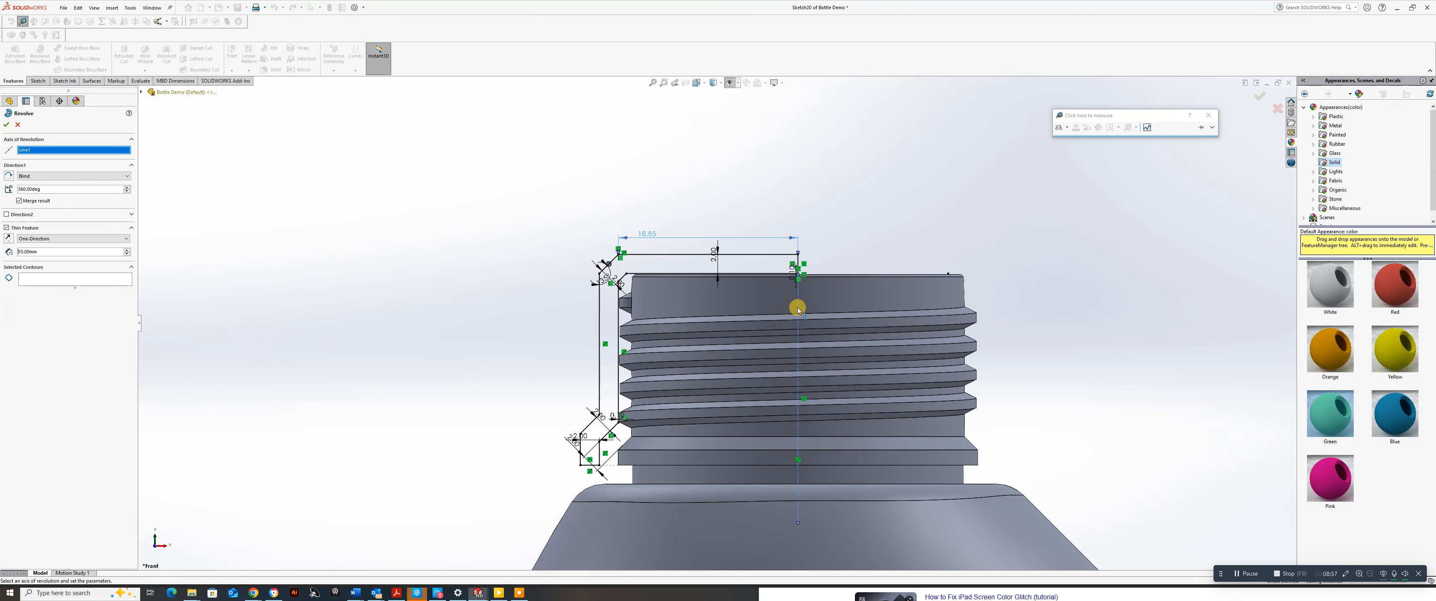
pyautogui.click(72, 283)
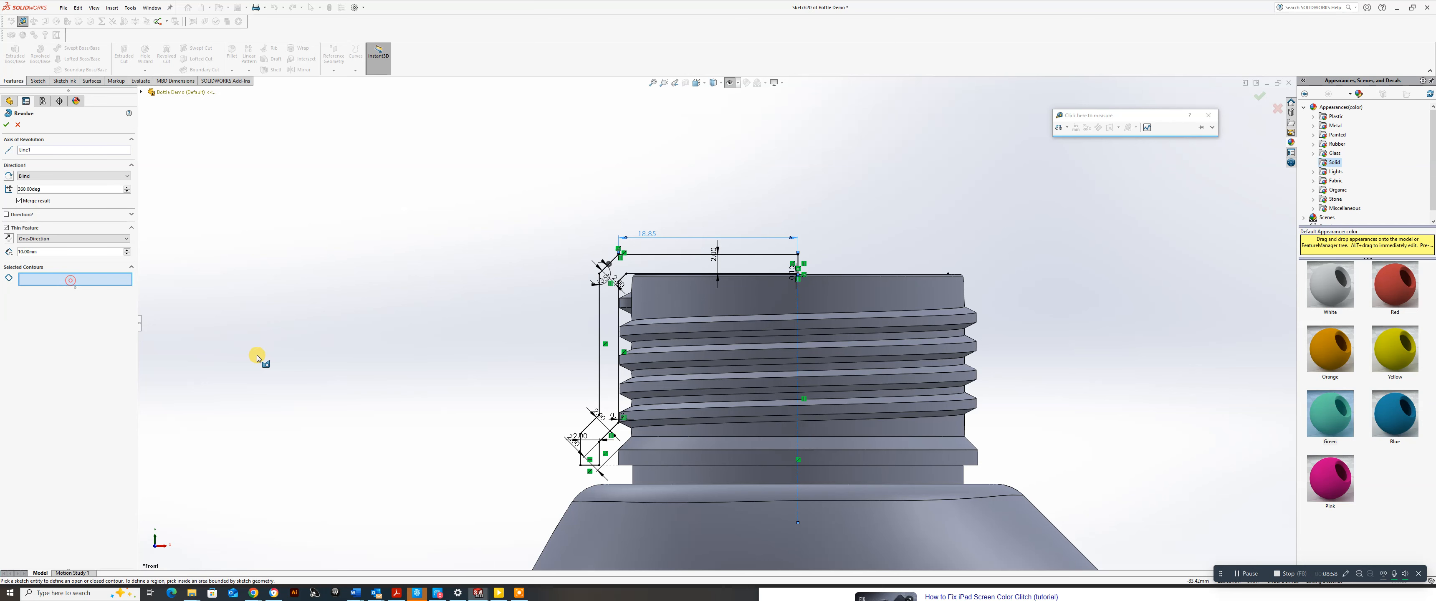
pyautogui.click(591, 437)
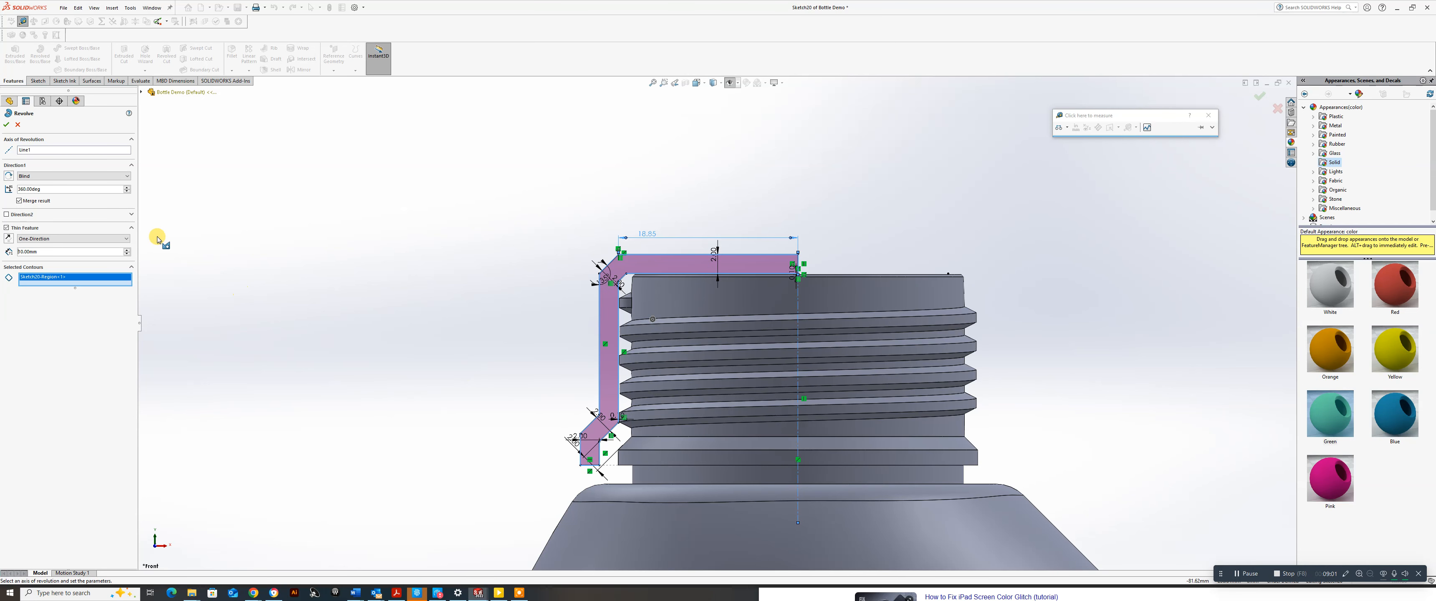
pyautogui.click(8, 124)
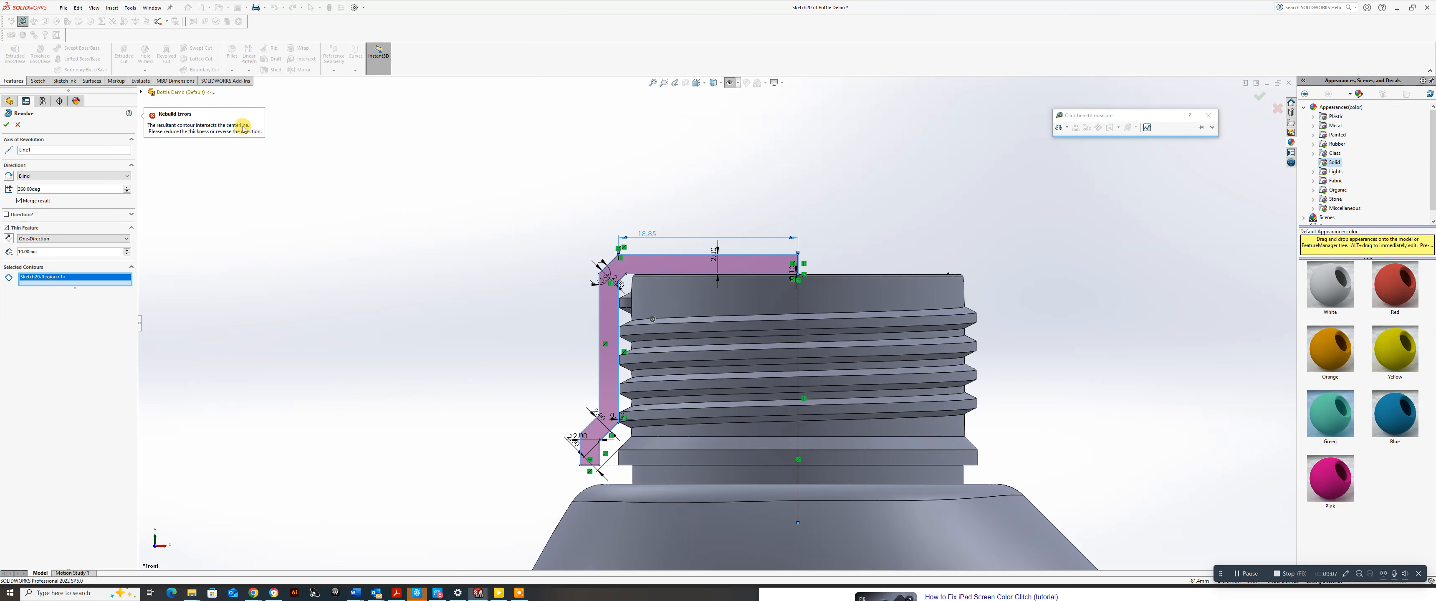
# Examine where the cap profile's top section meets the centre axis, checking its end corners against the revolve axis.
pyautogui.scroll(-6, 814, 279)
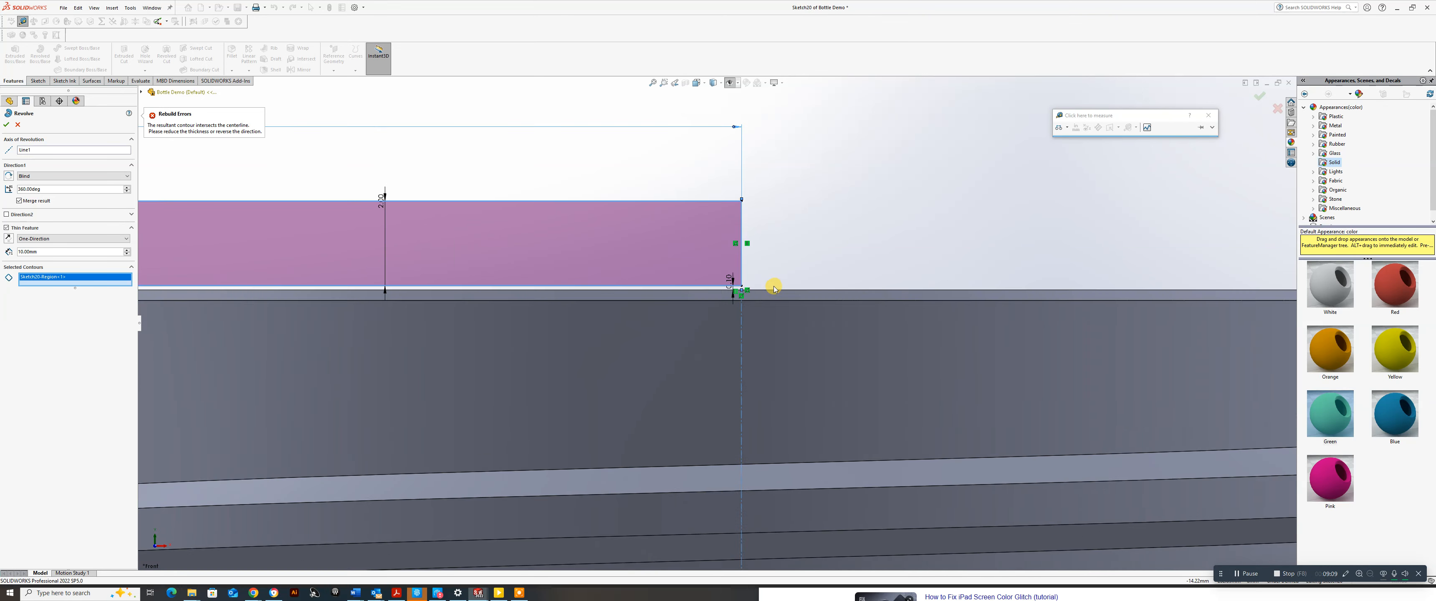
pyautogui.scroll(-3, 747, 288)
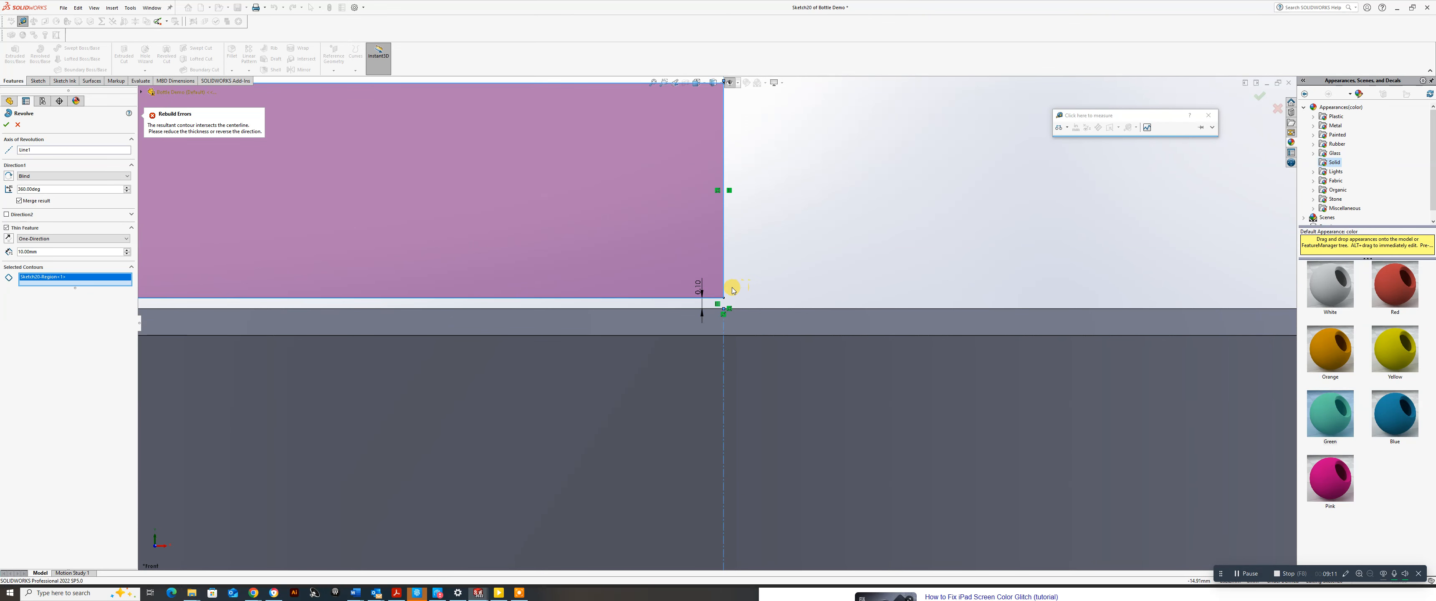
pyautogui.scroll(5, 724, 299)
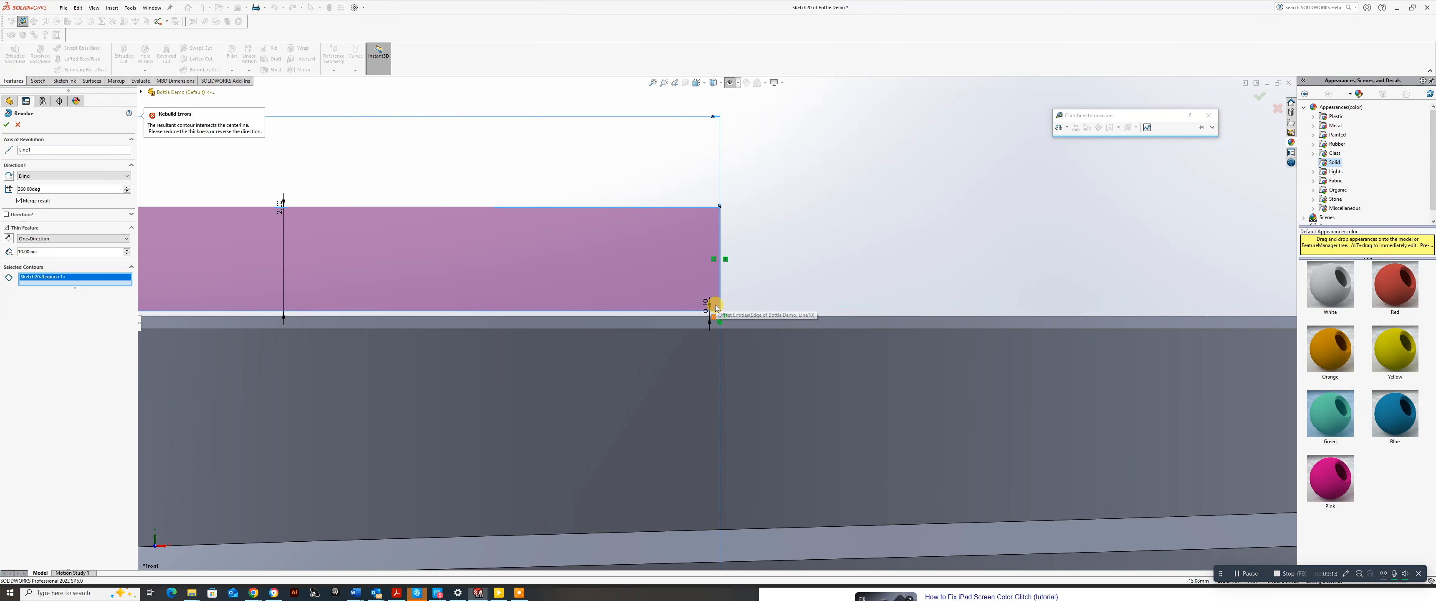
pyautogui.scroll(2, 716, 307)
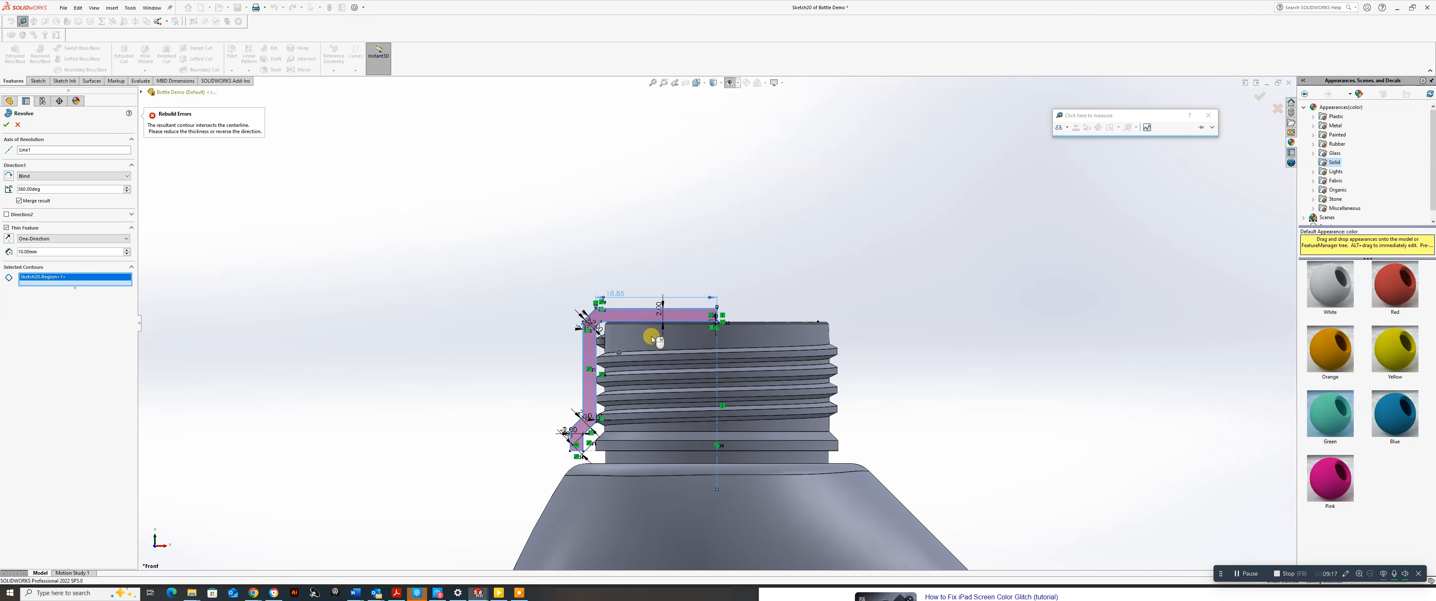
pyautogui.scroll(-2, 708, 323)
pyautogui.scroll(-3, 708, 322)
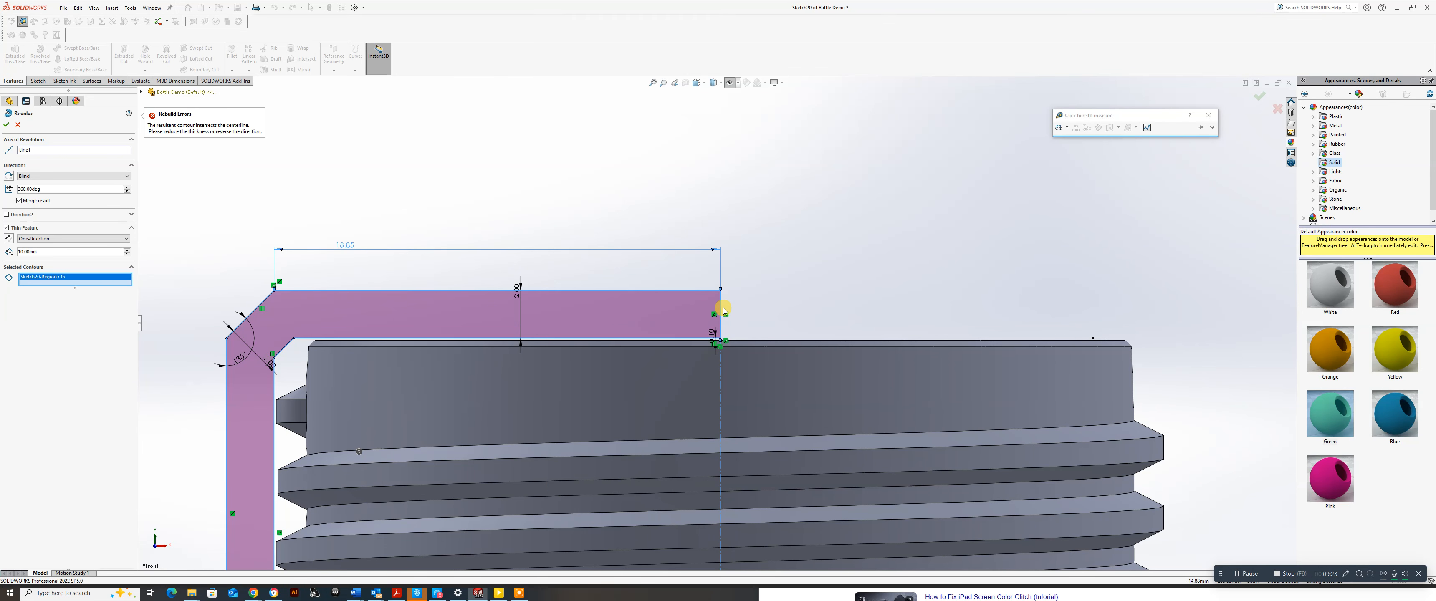
pyautogui.scroll(4, 719, 290)
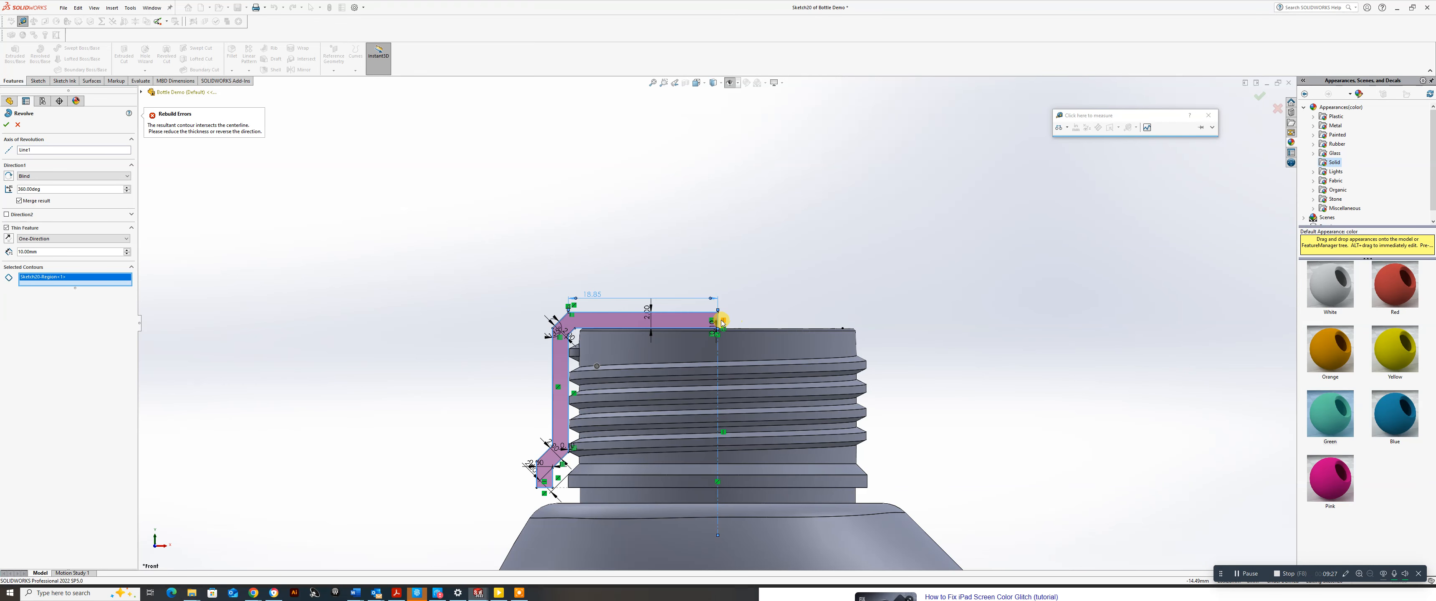
pyautogui.scroll(-3, 721, 322)
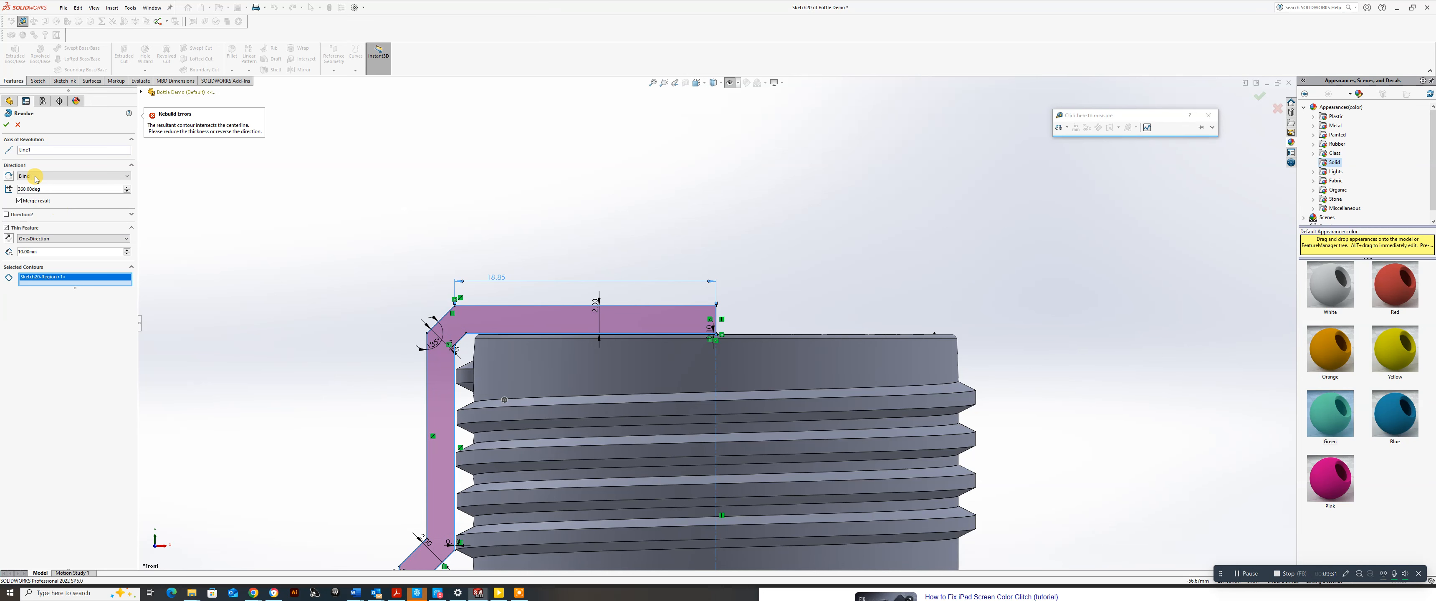
# Try to revolve the cap profile again about the centreline after reselecting the profile region as the contour.
pyautogui.click(38, 150)
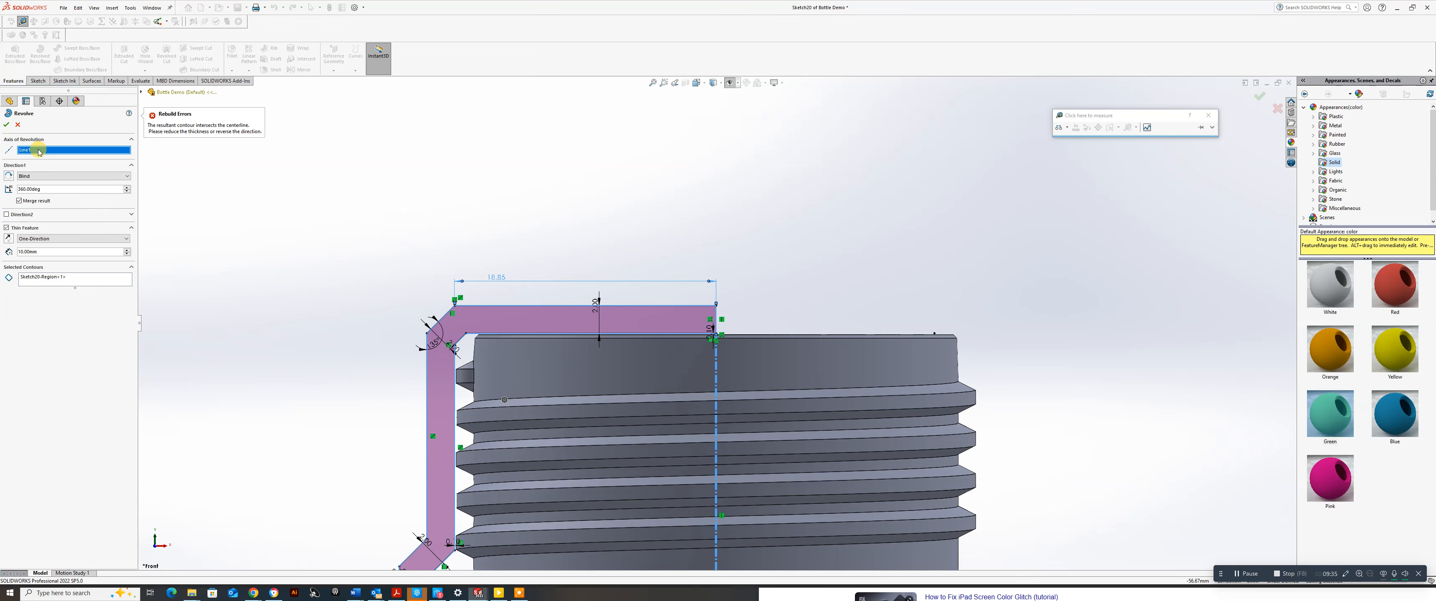
pyautogui.click(40, 279)
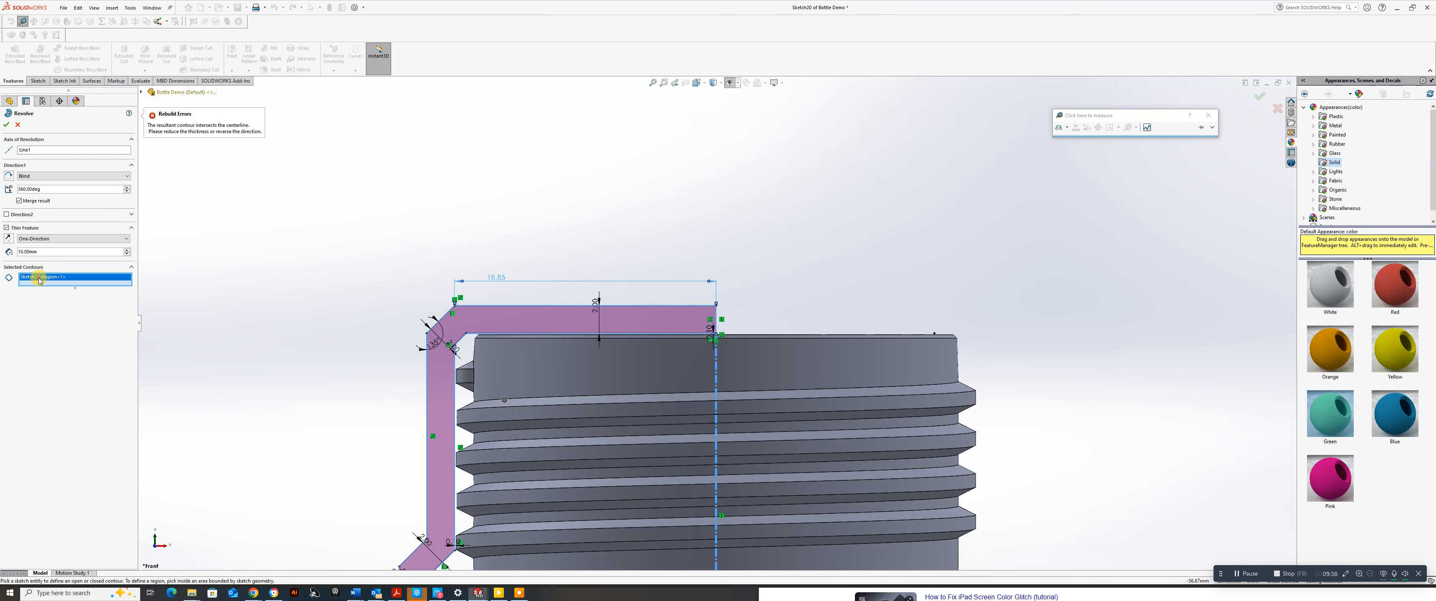
pyautogui.click(694, 321)
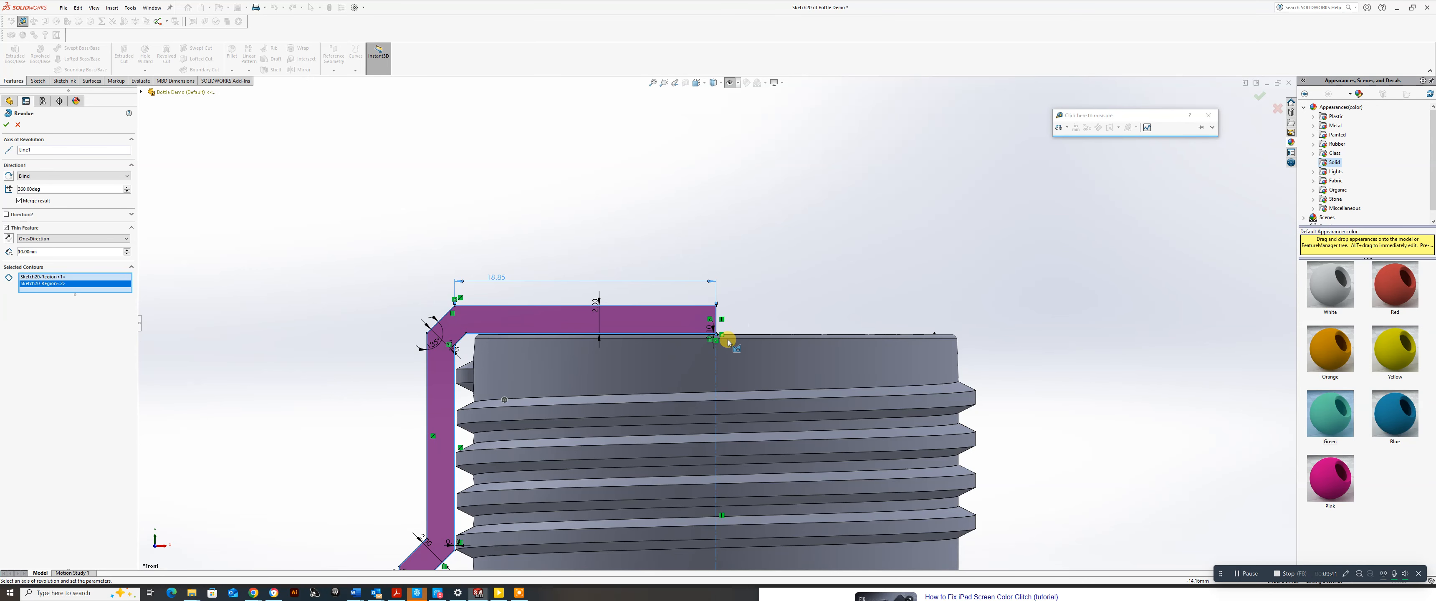
pyautogui.scroll(-3, 719, 334)
pyautogui.scroll(-4, 715, 344)
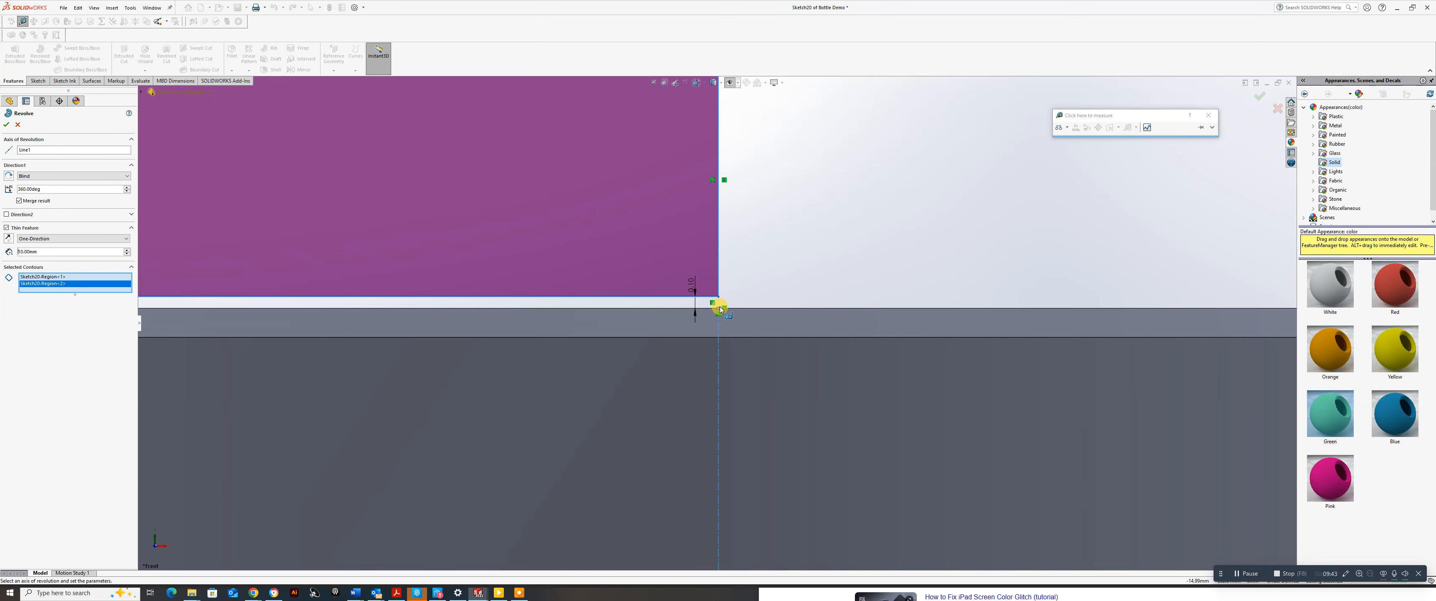
pyautogui.scroll(4, 720, 309)
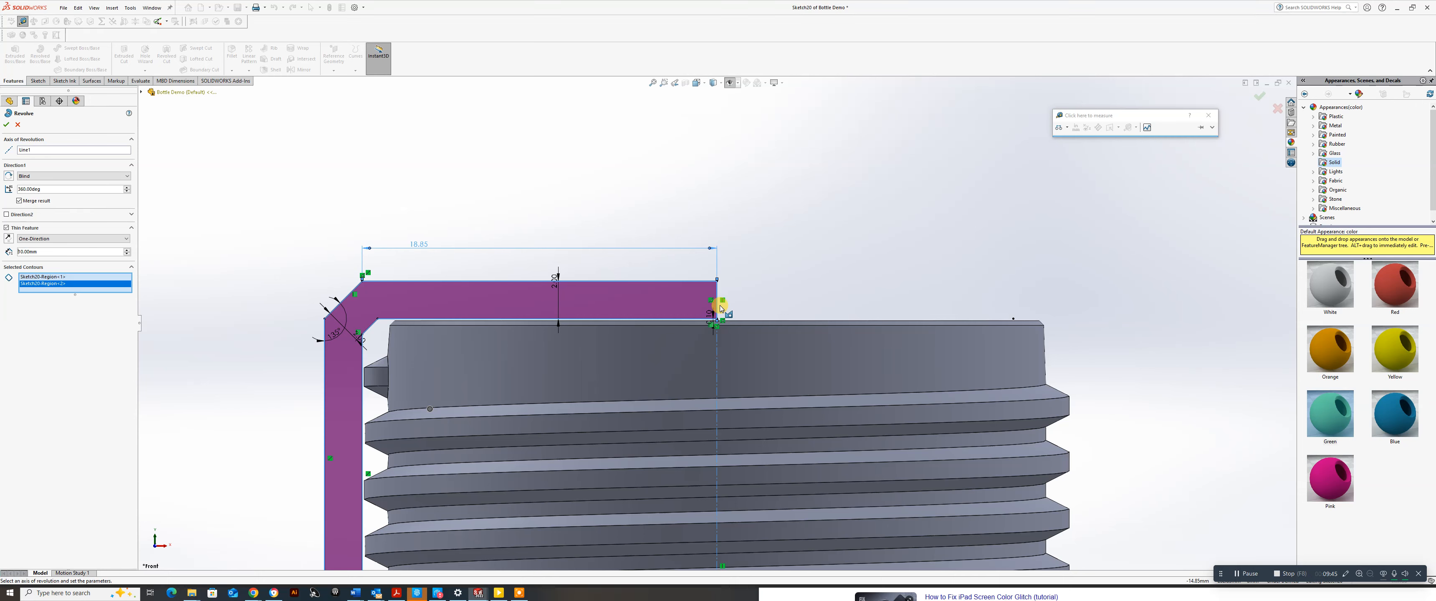
pyautogui.scroll(3, 593, 340)
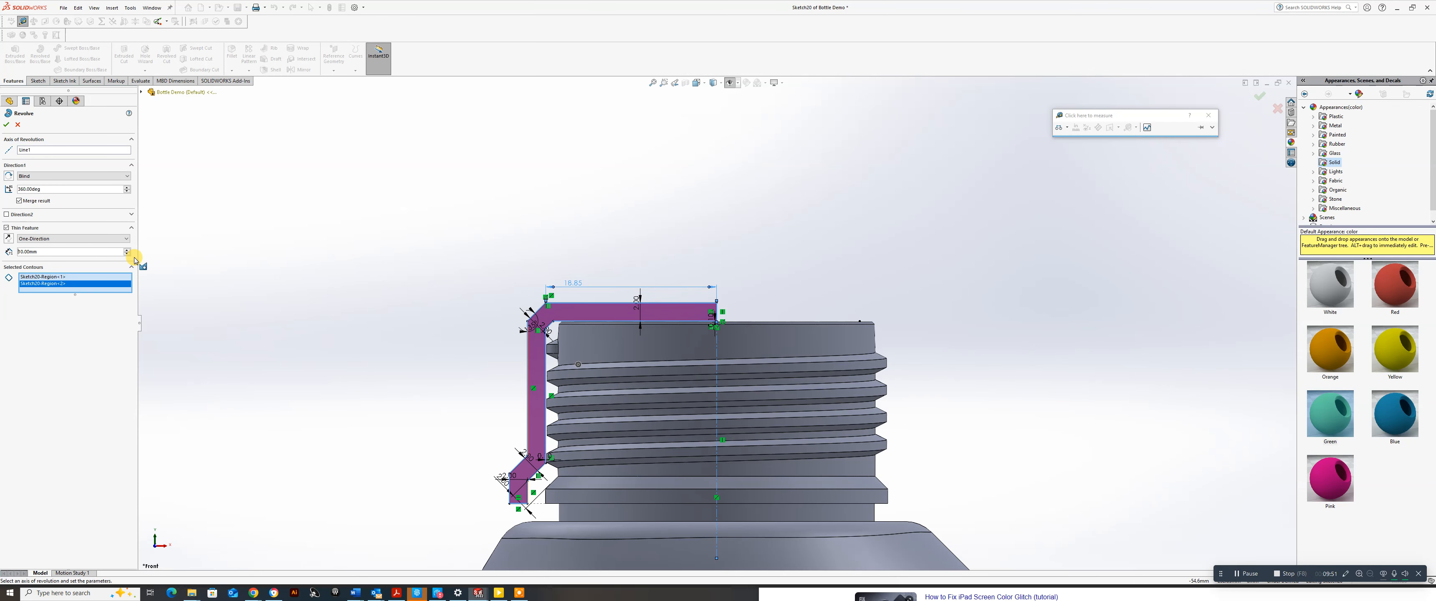
pyautogui.click(6, 124)
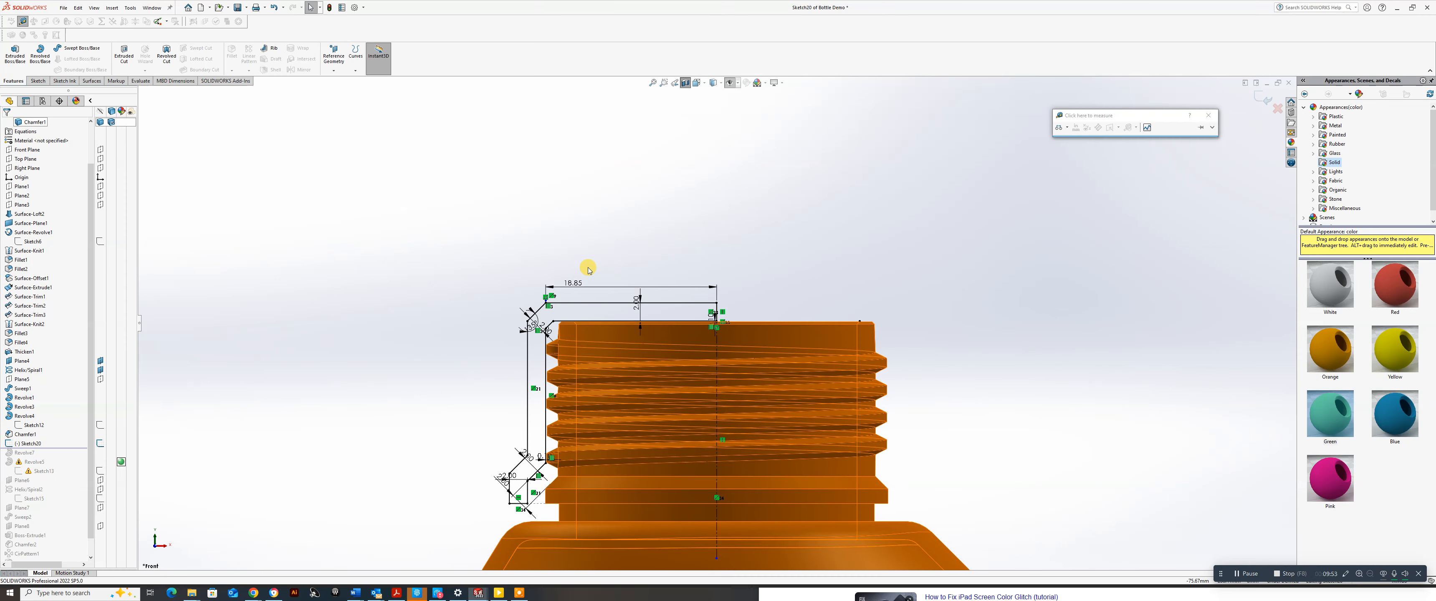
# Detach the centreline's upper endpoint from the neck's top edge and reattach it with a midpoint relation.
pyautogui.scroll(-2, 813, 219)
pyautogui.scroll(-6, 655, 375)
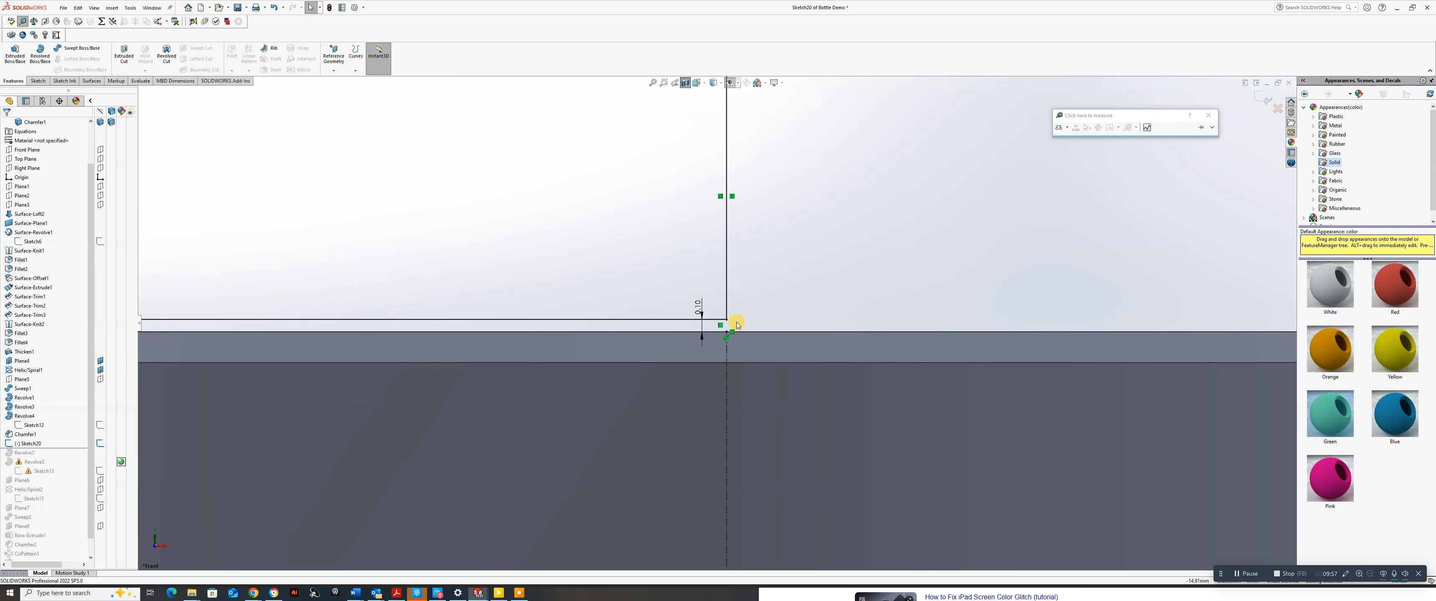
pyautogui.scroll(-2, 731, 324)
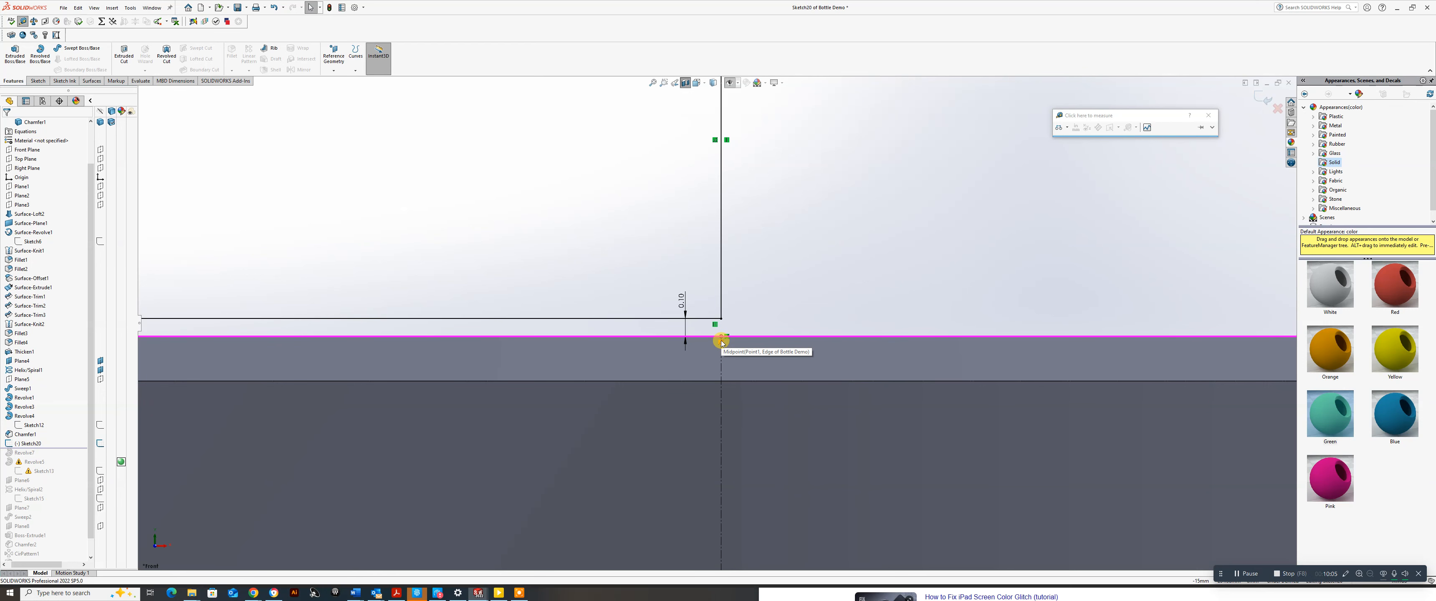
pyautogui.click(722, 342)
pyautogui.click(720, 337)
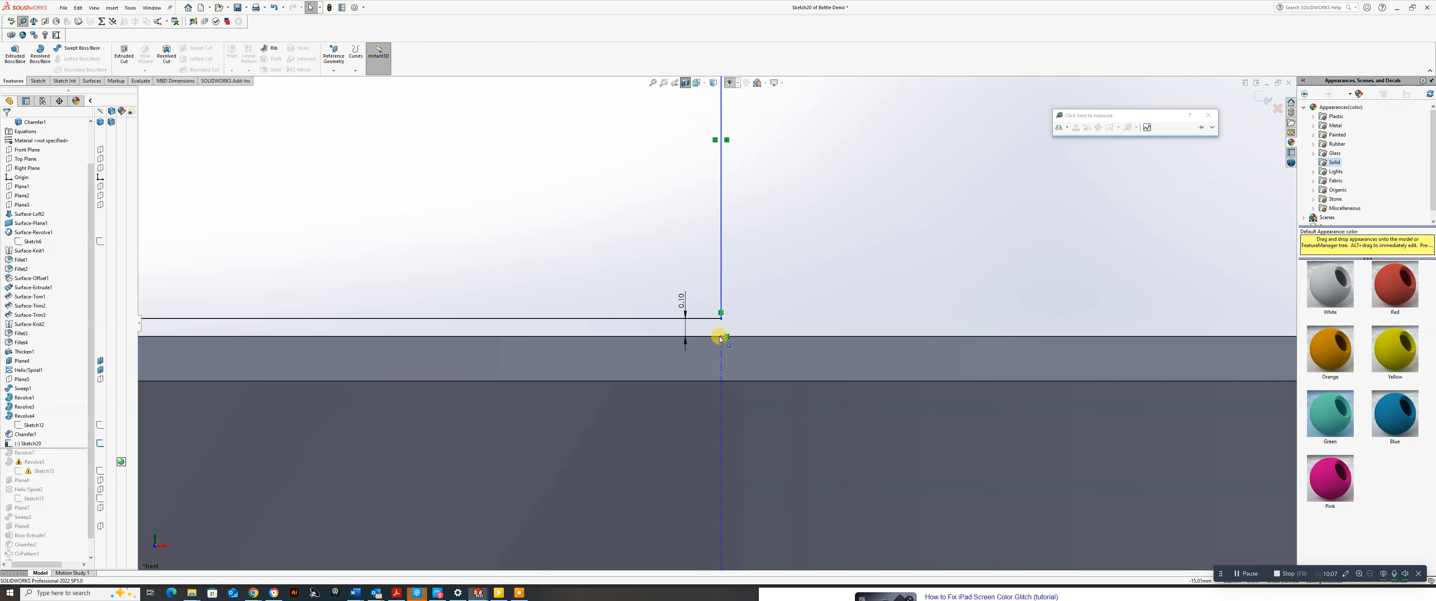
pyautogui.click(721, 337)
pyautogui.moveTo(722, 360); pyautogui.dragTo(733, 358)
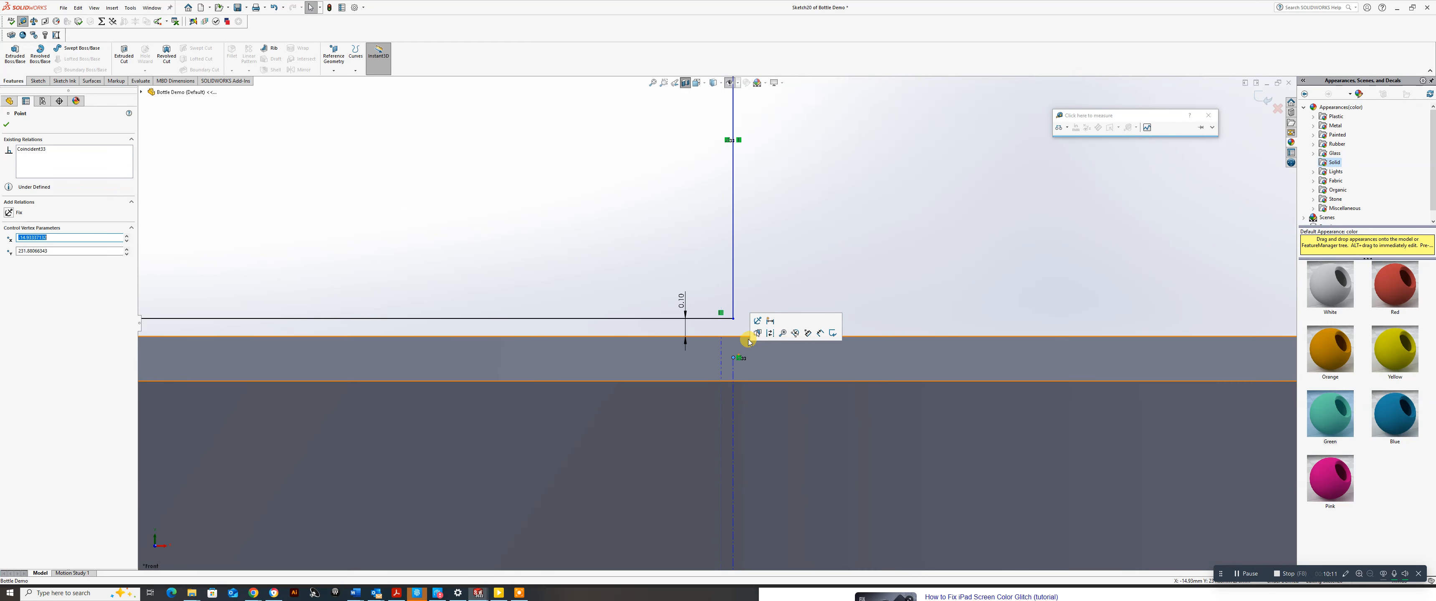
pyautogui.keyDown('ctrl'); pyautogui.click(746, 338); pyautogui.keyUp('ctrl')
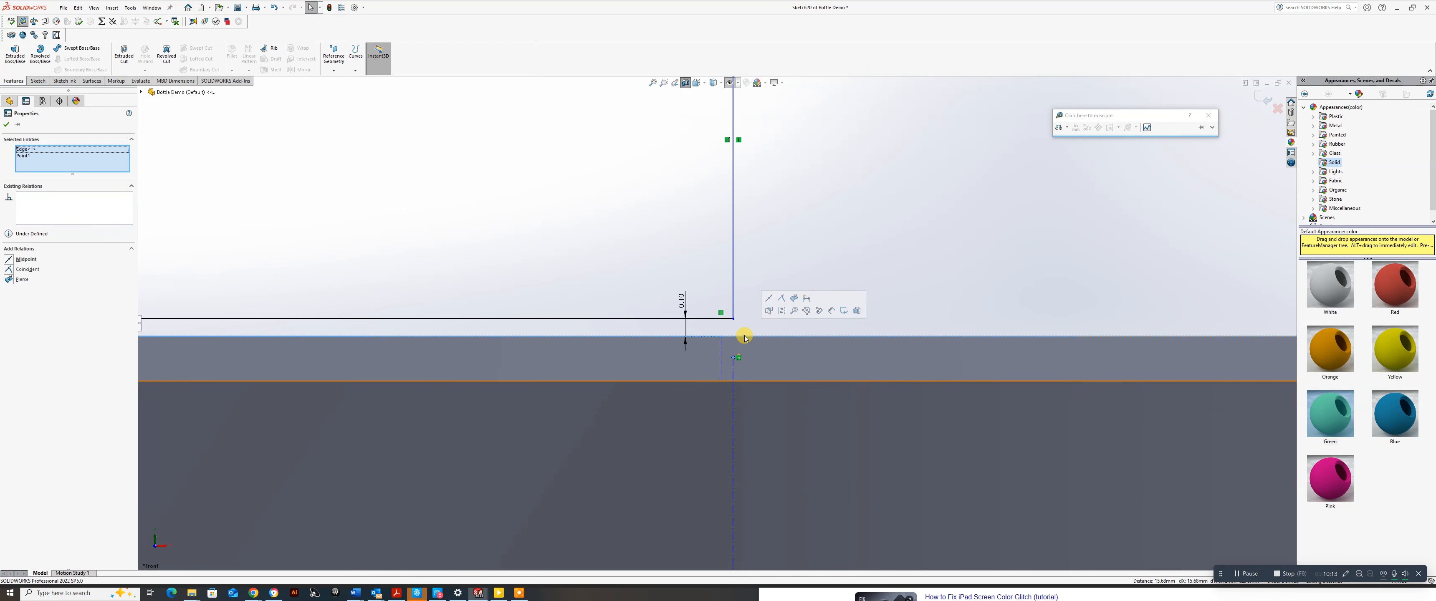
pyautogui.click(768, 299)
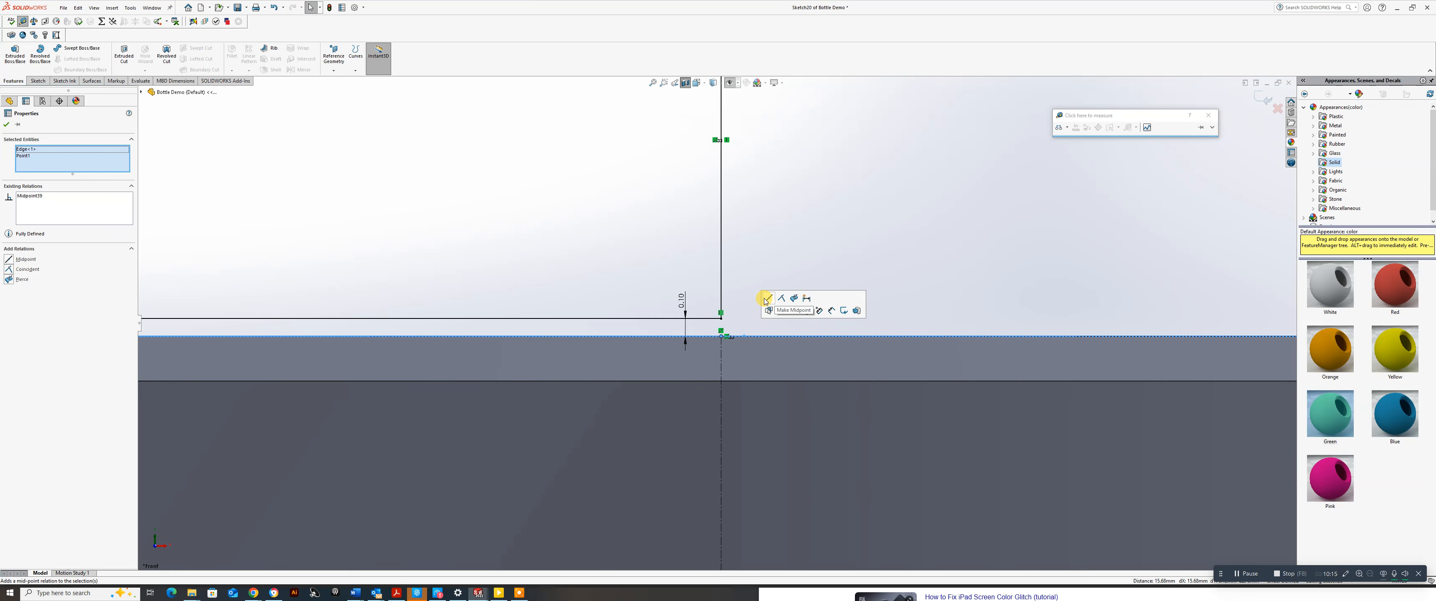
pyautogui.scroll(5, 725, 312)
pyautogui.scroll(5, 725, 267)
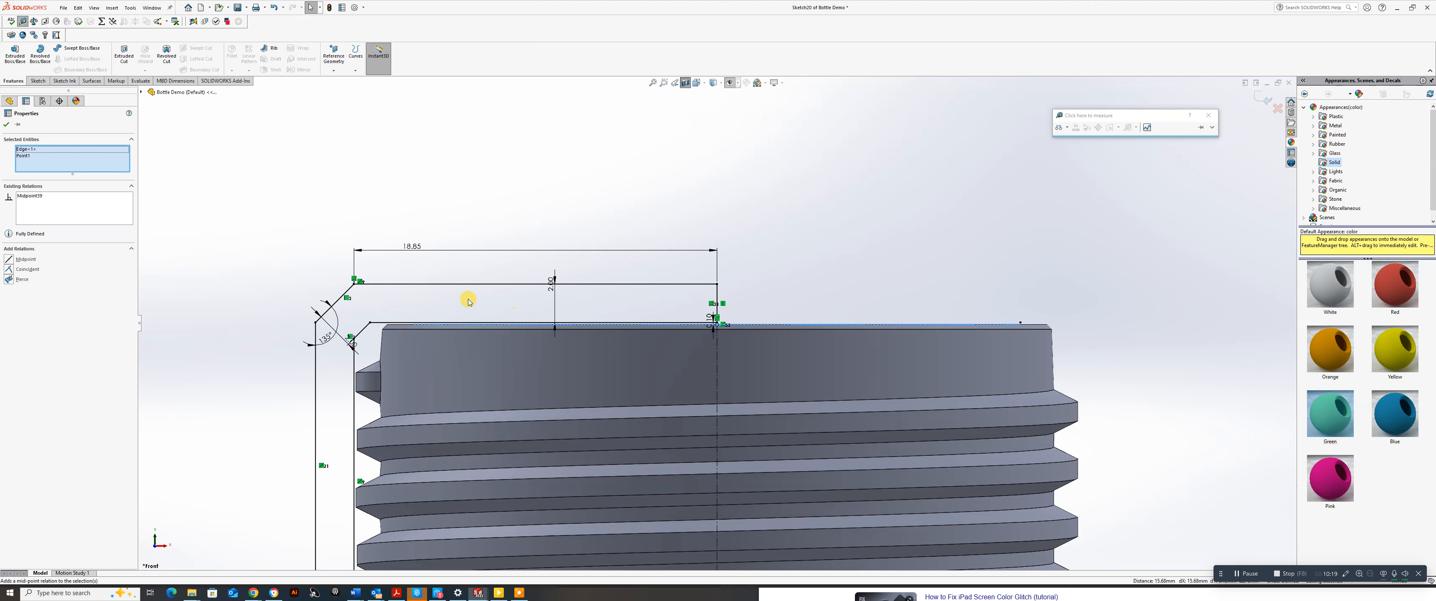
pyautogui.scroll(-2, 373, 350)
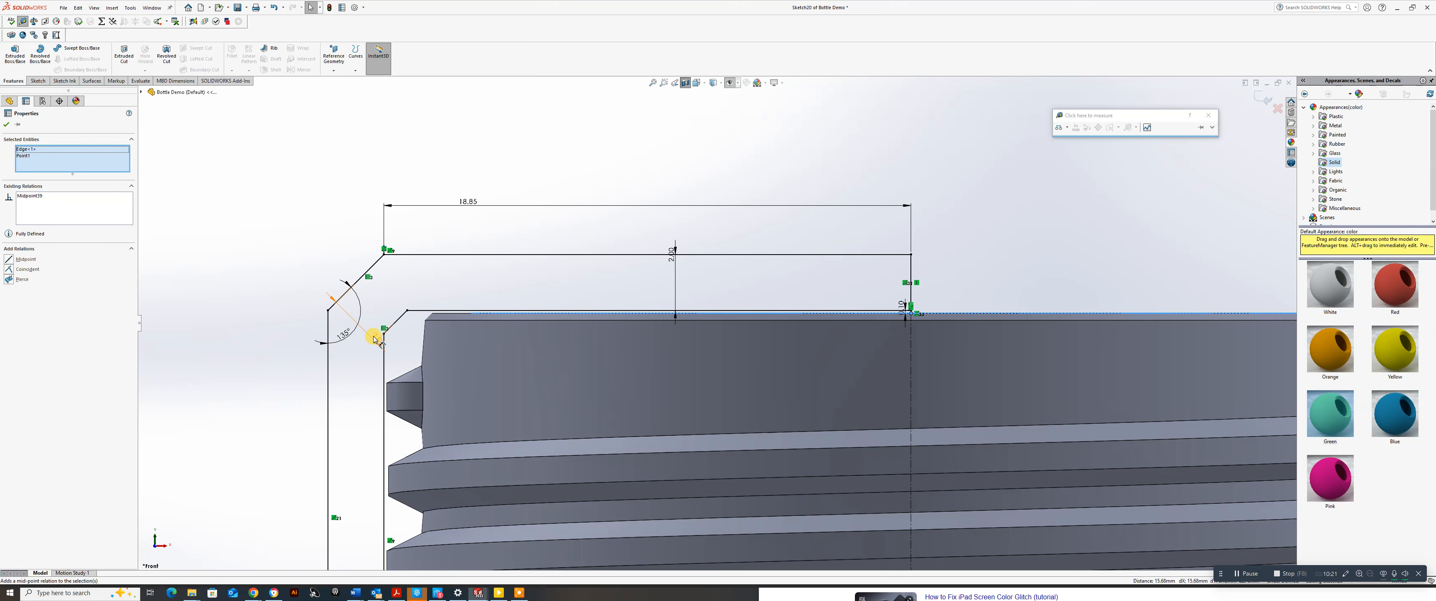
pyautogui.click(1051, 217)
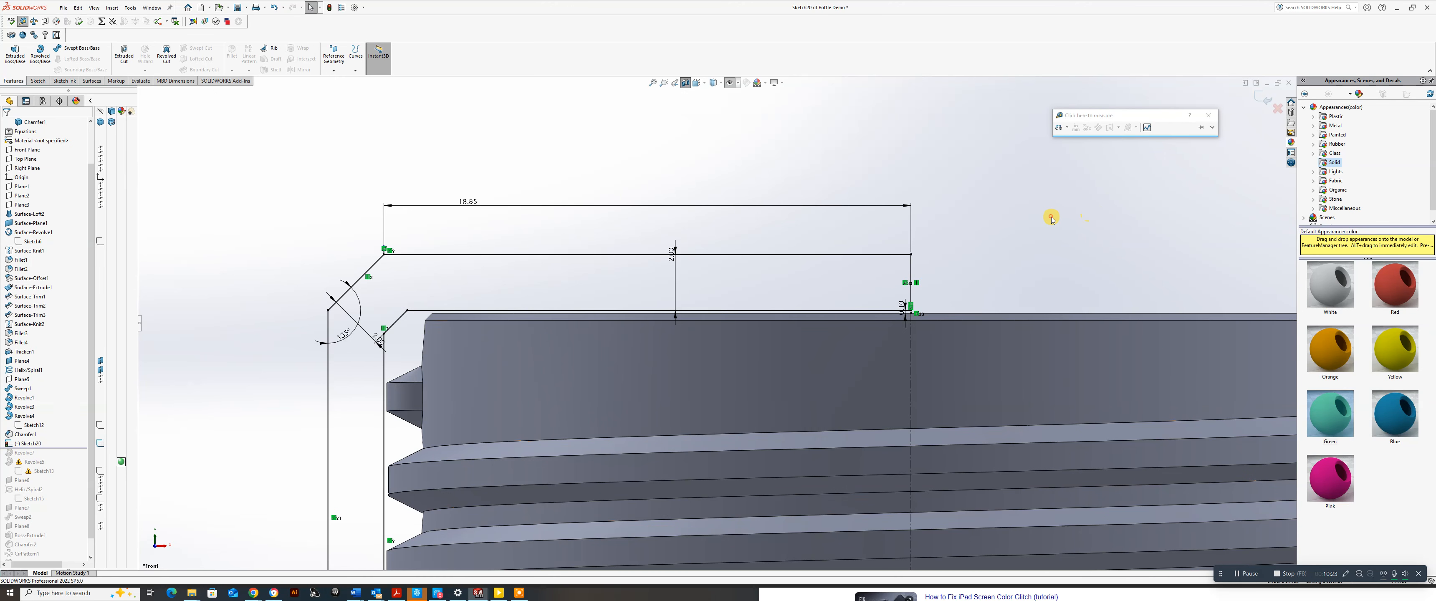
# Try to revolve the closed cap region around the vertical centreline with the thin feature option enabled.
pyautogui.click(43, 59)
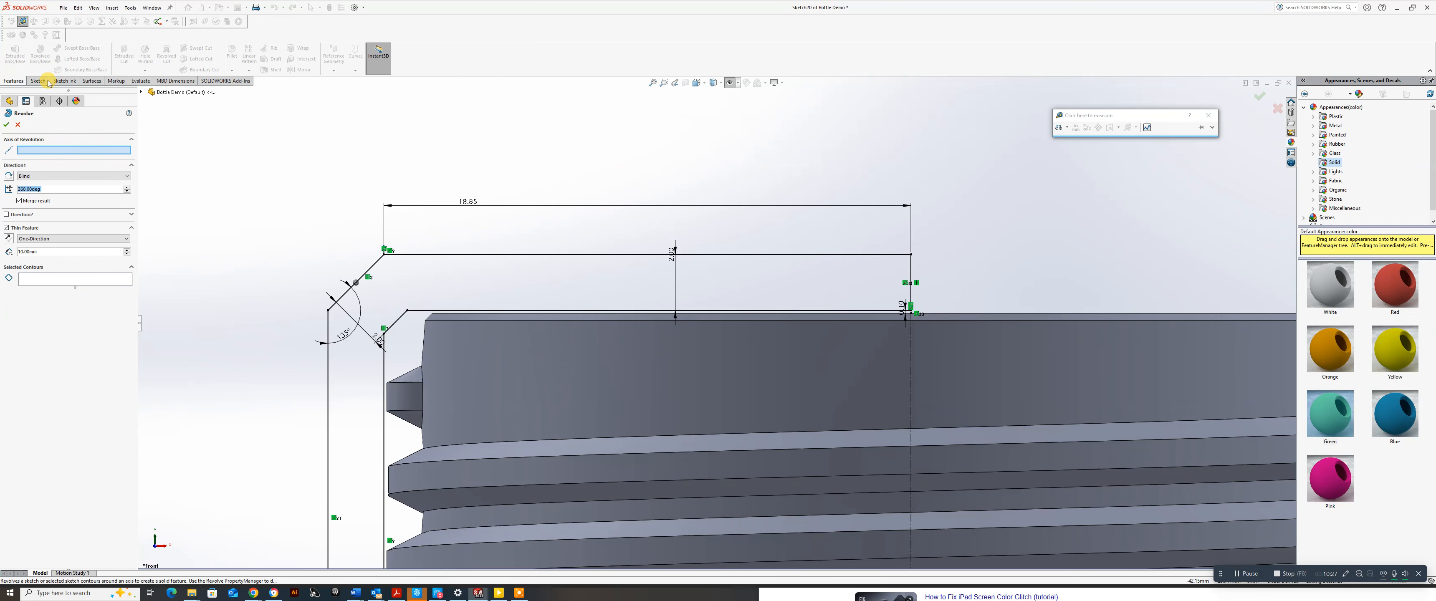
pyautogui.click(912, 389)
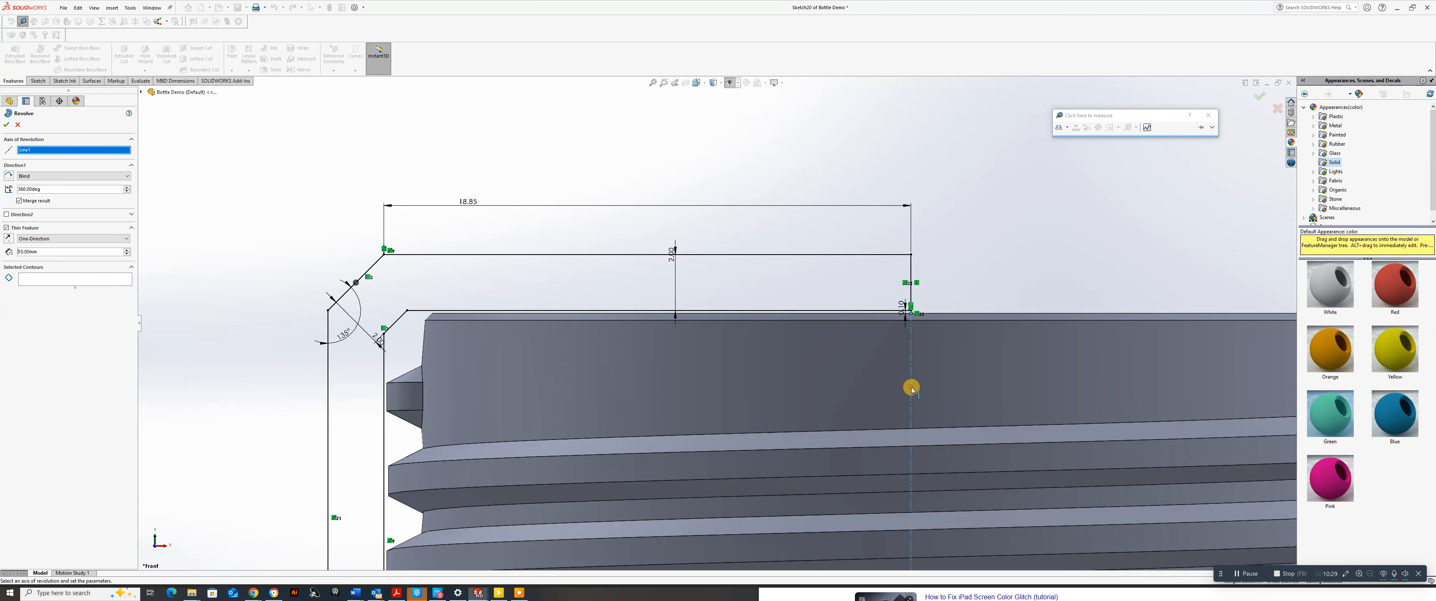
pyautogui.click(65, 279)
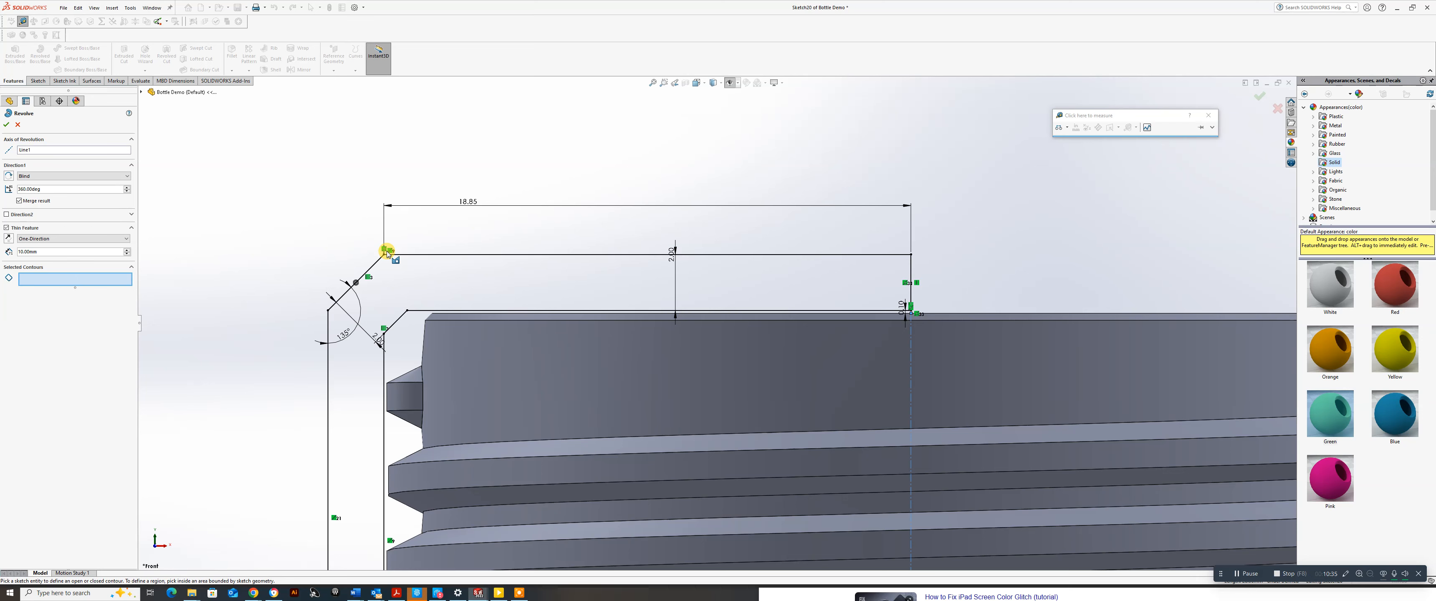
pyautogui.click(417, 269)
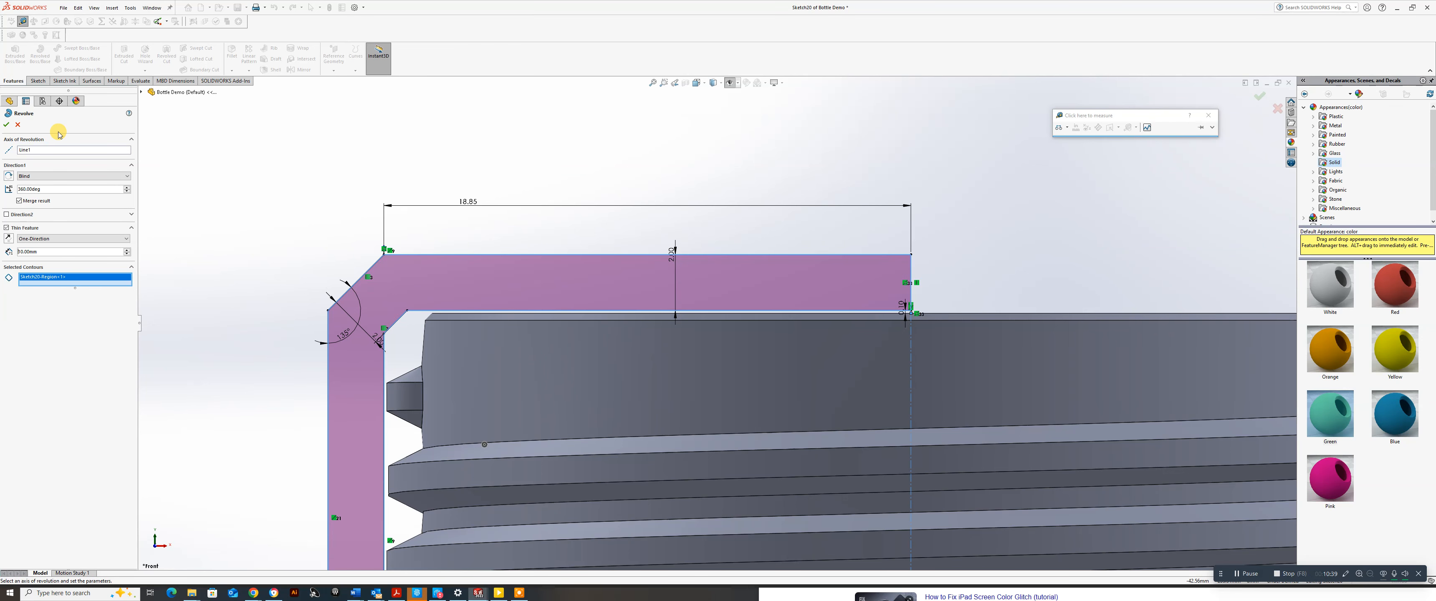
pyautogui.click(6, 126)
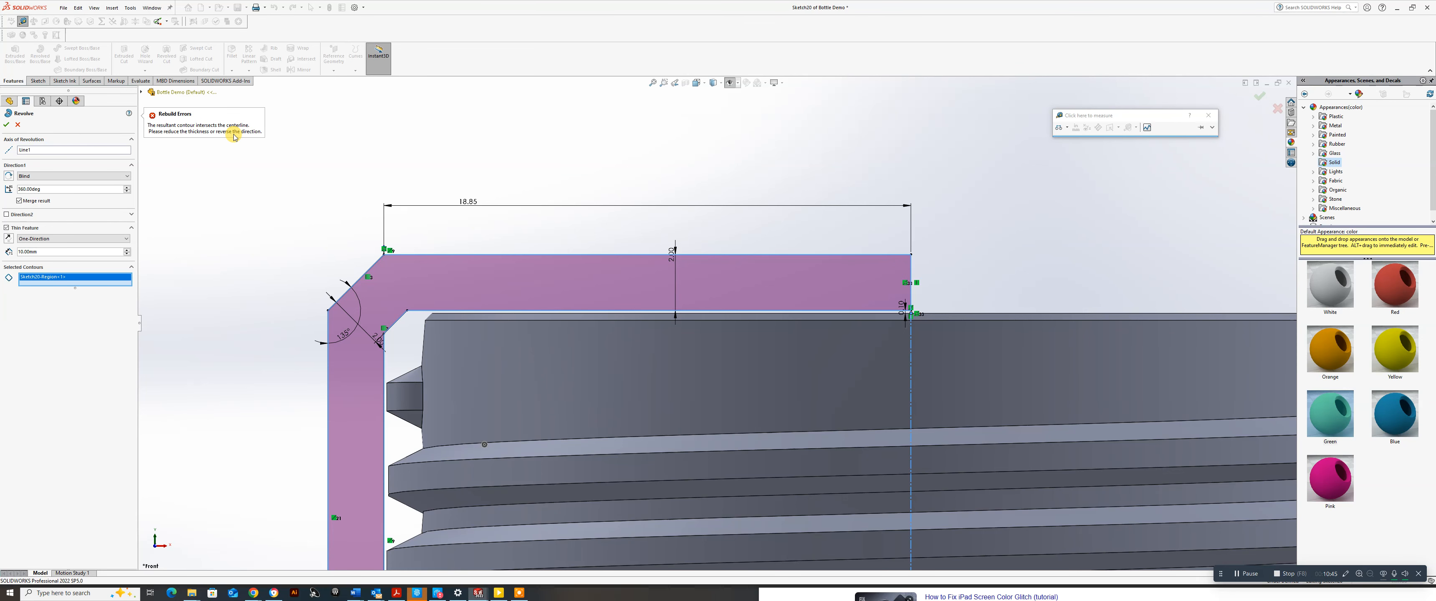
# Examine the highlighted cap profile and revolve axis around the bottle neck in an angled view and the front view.
pyautogui.scroll(5, 827, 323)
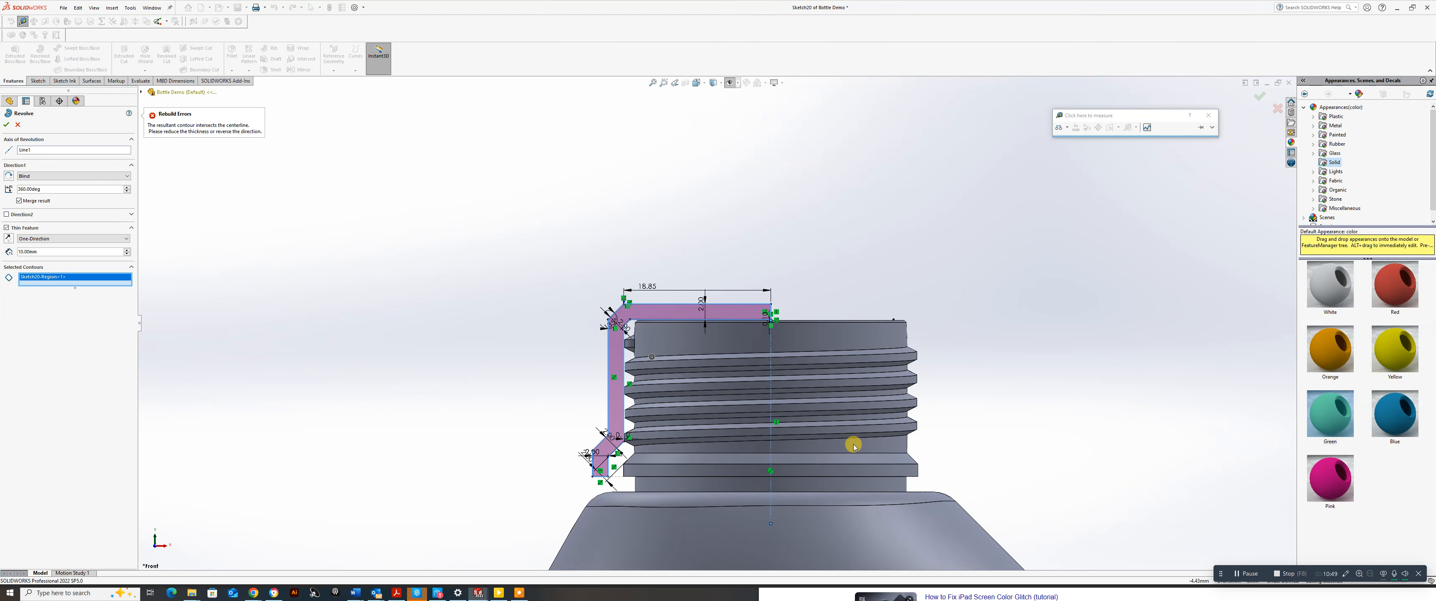
pyautogui.moveTo(792, 398)
pyautogui.mouseDown(button='middle')
pyautogui.moveTo(725, 424)
pyautogui.moveTo(706, 495)
pyautogui.moveTo(756, 436)
pyautogui.moveTo(859, 436)
pyautogui.moveTo(833, 462)
pyautogui.moveTo(808, 443)
pyautogui.moveTo(808, 410)
pyautogui.mouseUp(button='middle')
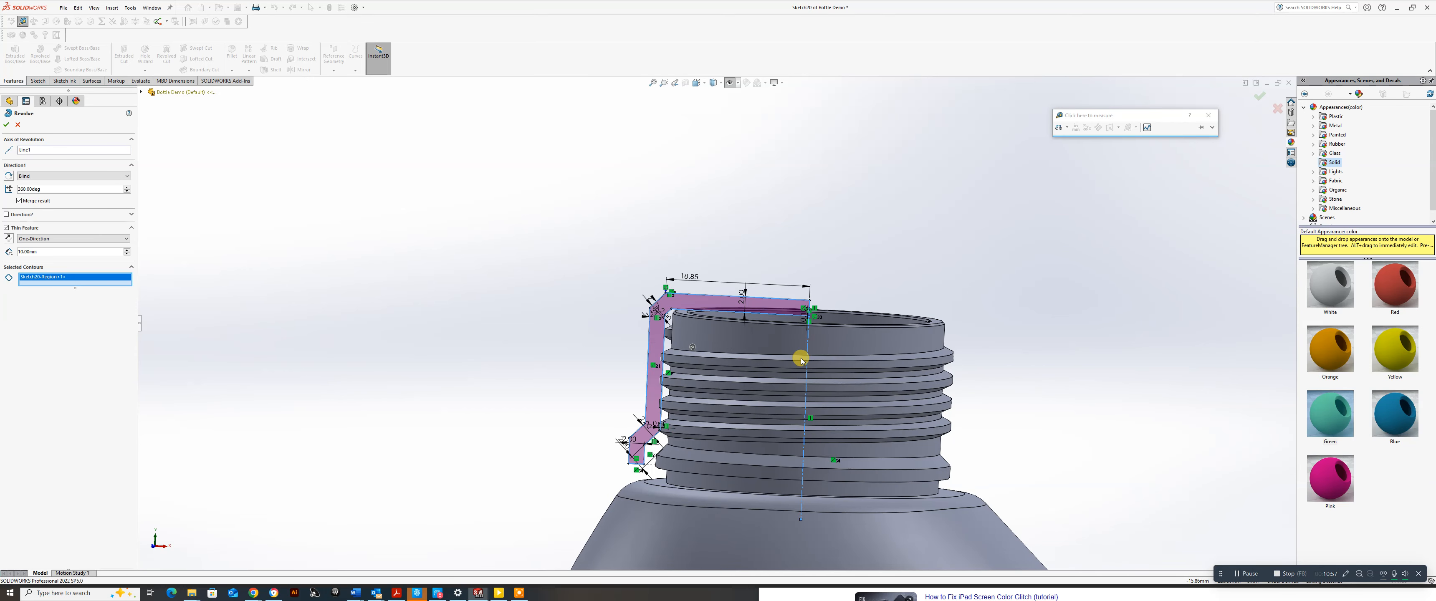
pyautogui.scroll(2, 800, 360)
pyautogui.scroll(-5, 792, 327)
pyautogui.scroll(2, 761, 314)
pyautogui.press('space')
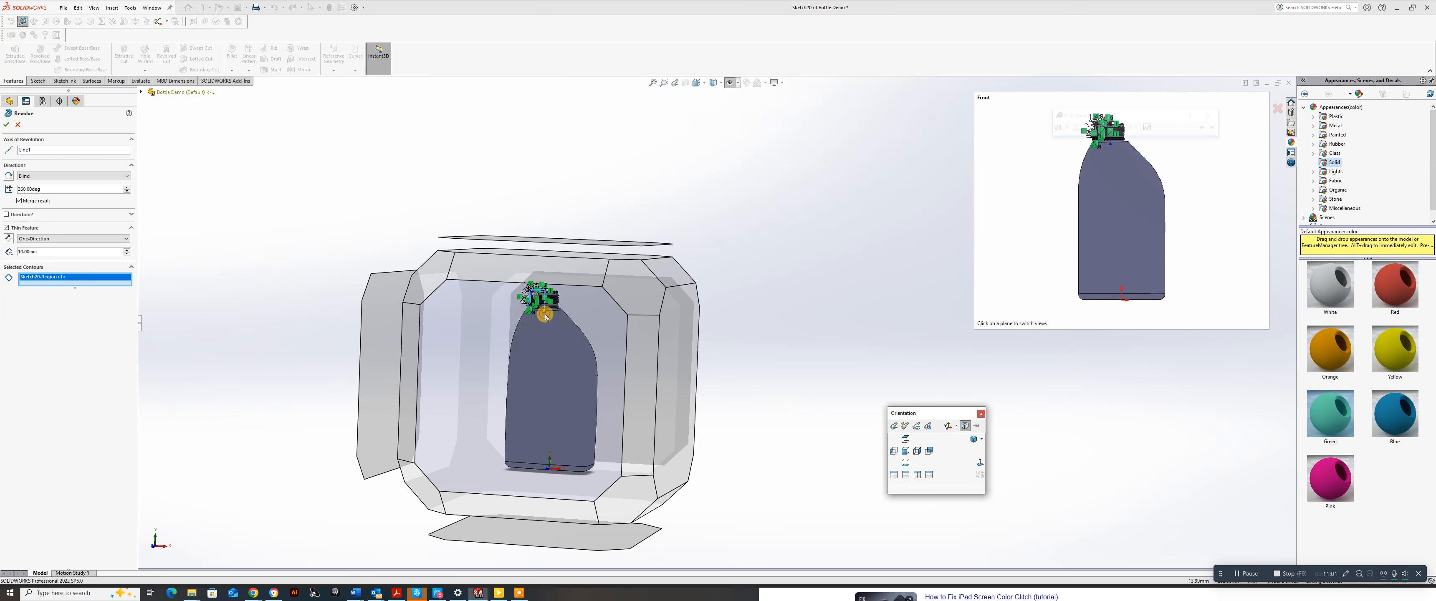
pyautogui.click(545, 316)
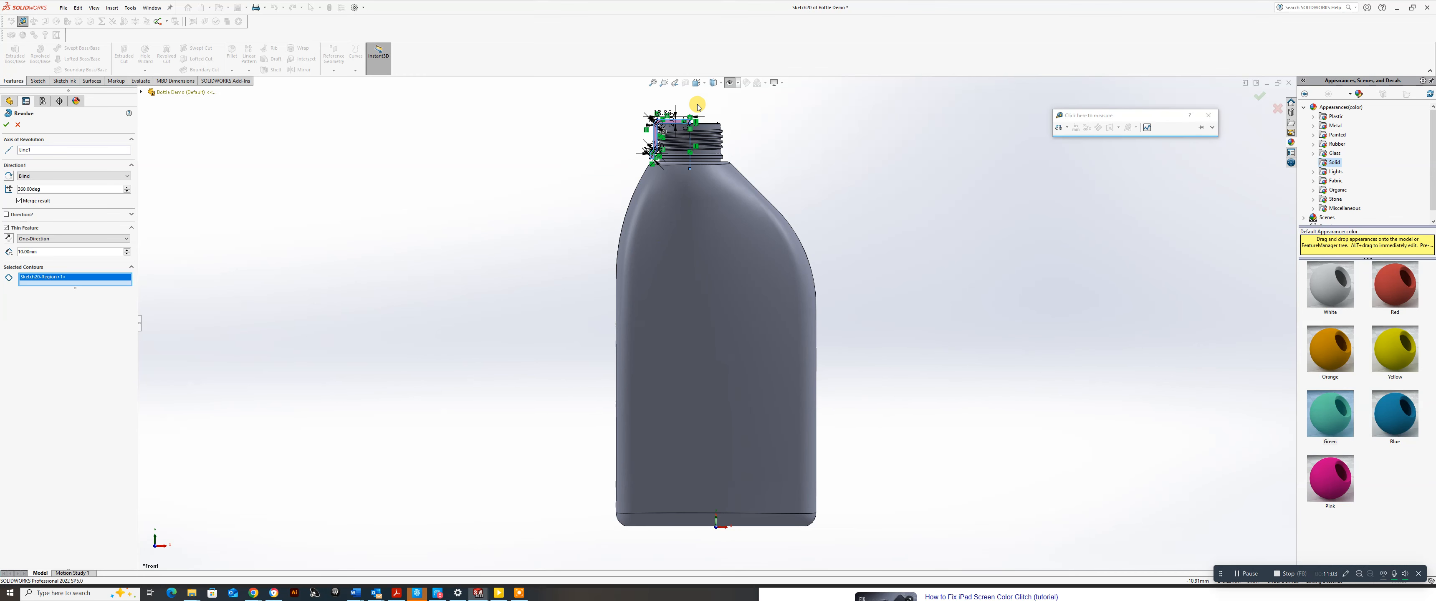
pyautogui.scroll(-6, 691, 119)
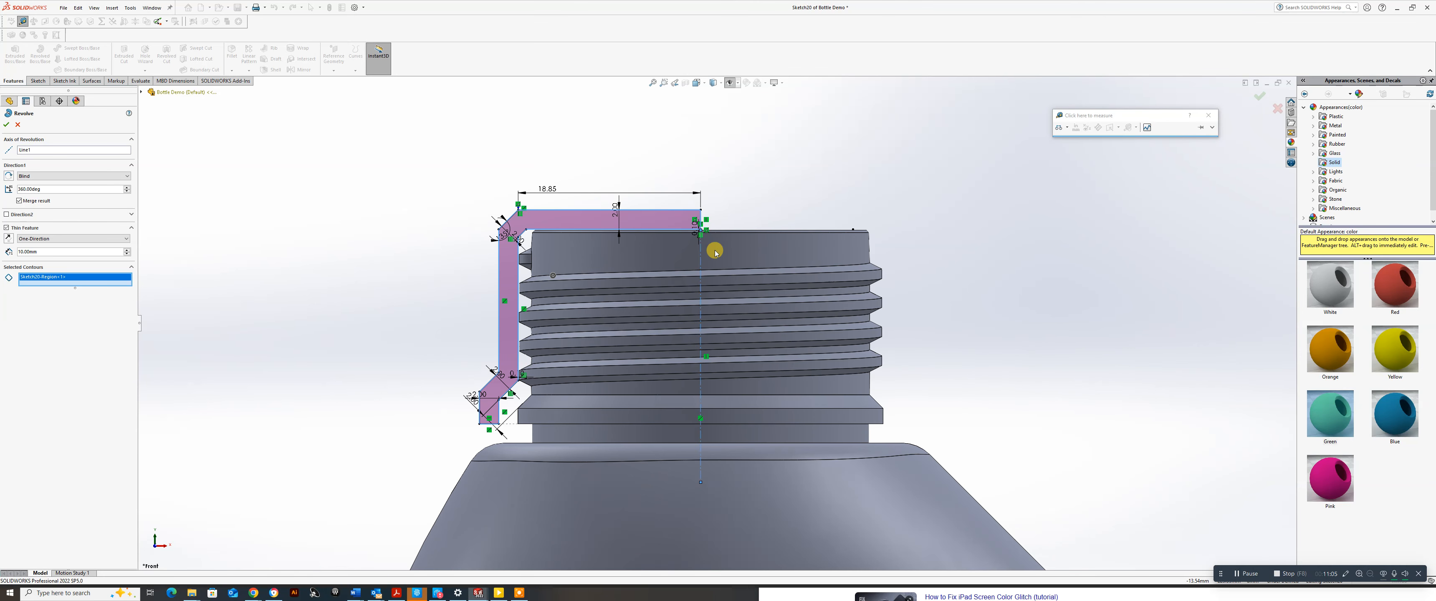
pyautogui.scroll(-3, 715, 253)
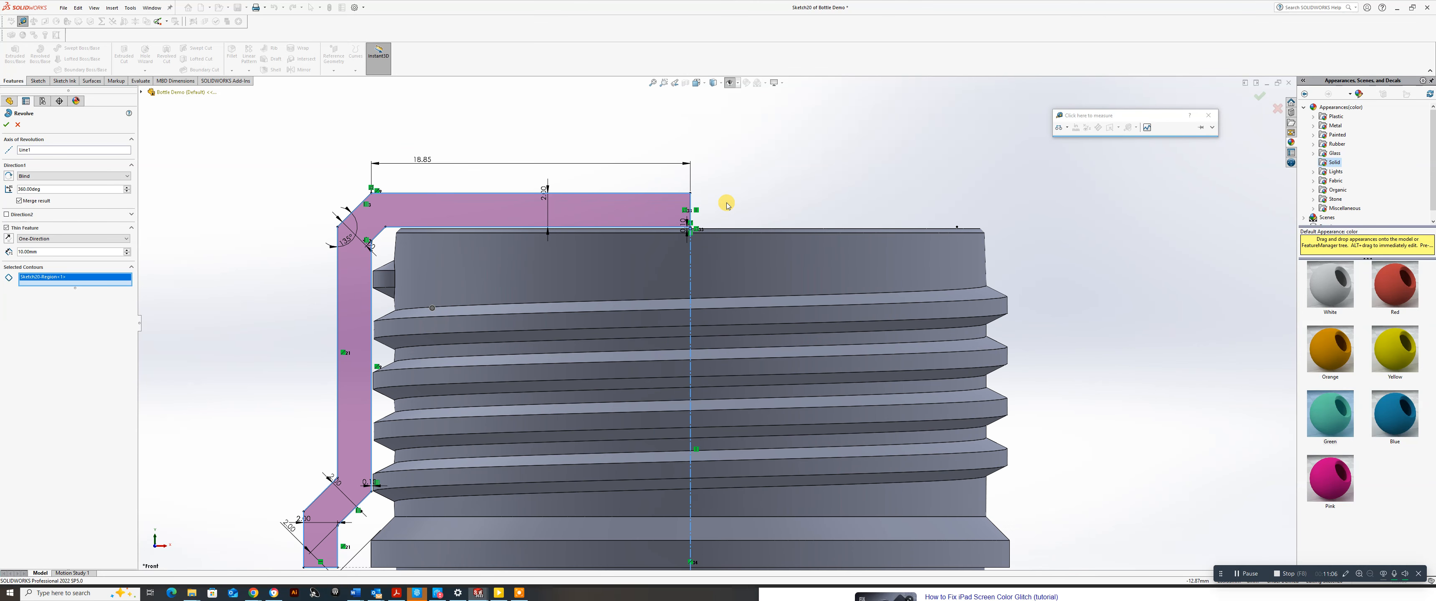
# Replace the revolve axis with the profile's short vertical end line and try to revolve the cap region.
pyautogui.click(27, 152)
pyautogui.rightClick(27, 151)
pyautogui.click(45, 162)
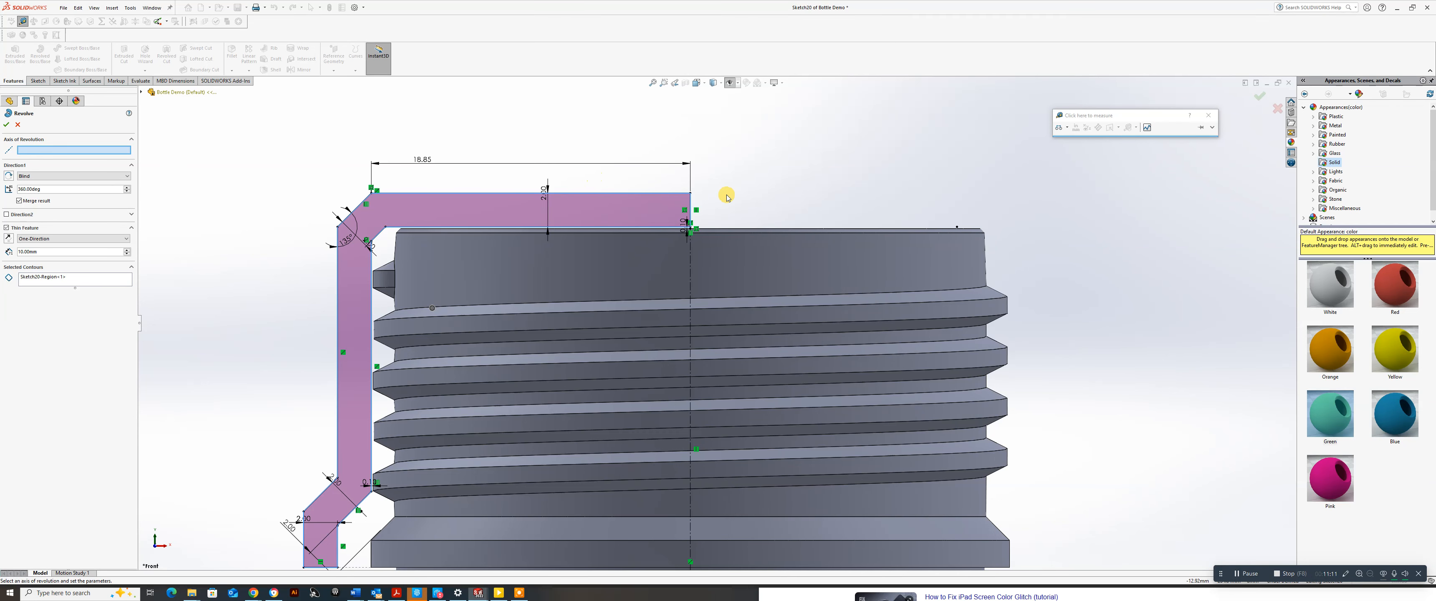
pyautogui.click(690, 213)
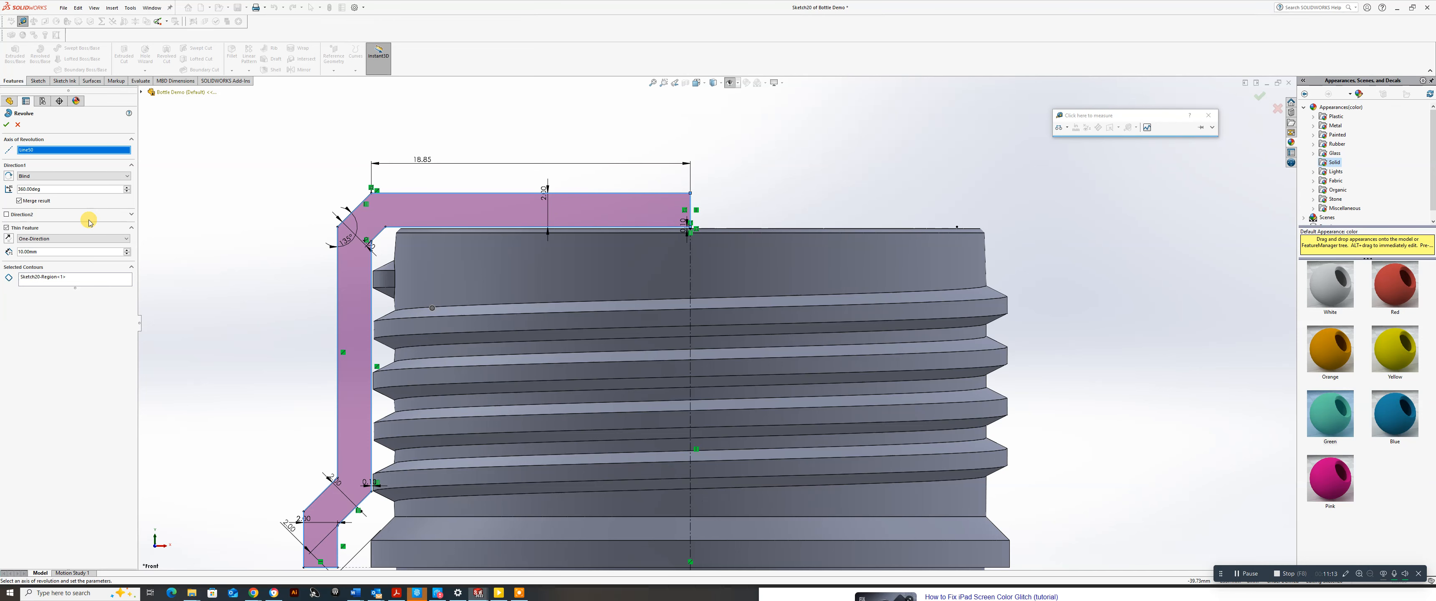
pyautogui.click(8, 125)
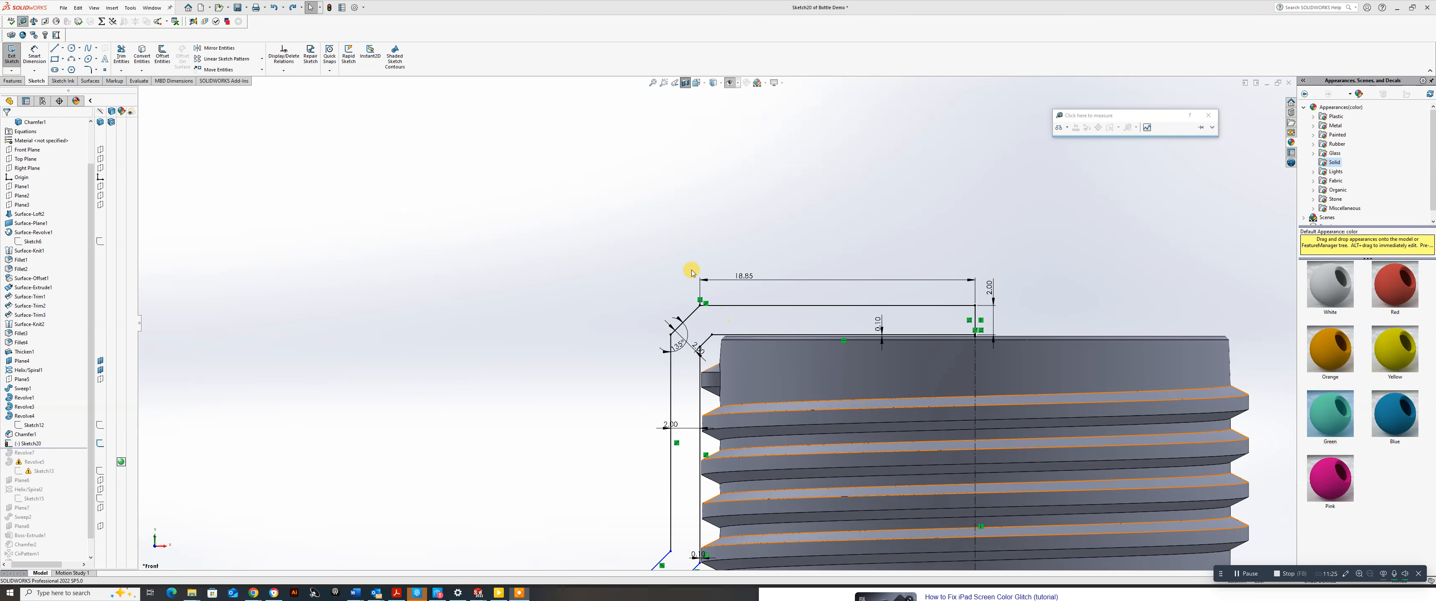
# Power-trim stray line ends at the cap profile's outer top chamfer corner and check the lower wall bends.
pyautogui.scroll(-6, 686, 295)
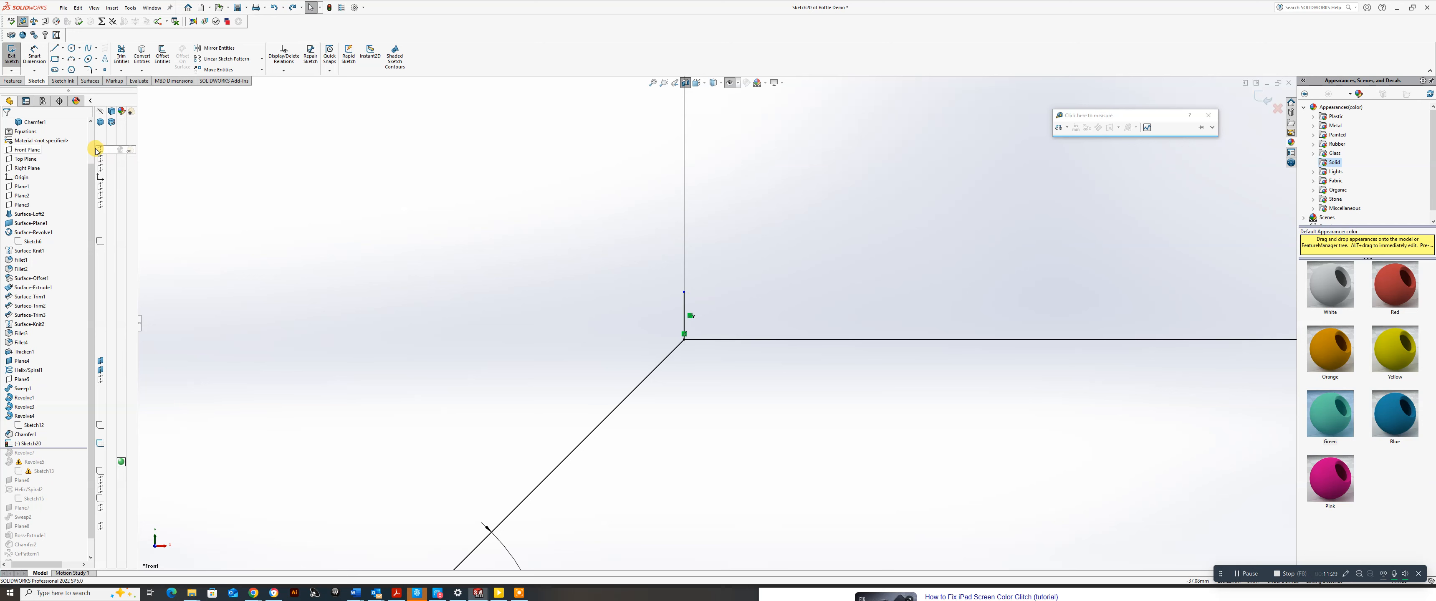
pyautogui.click(121, 56)
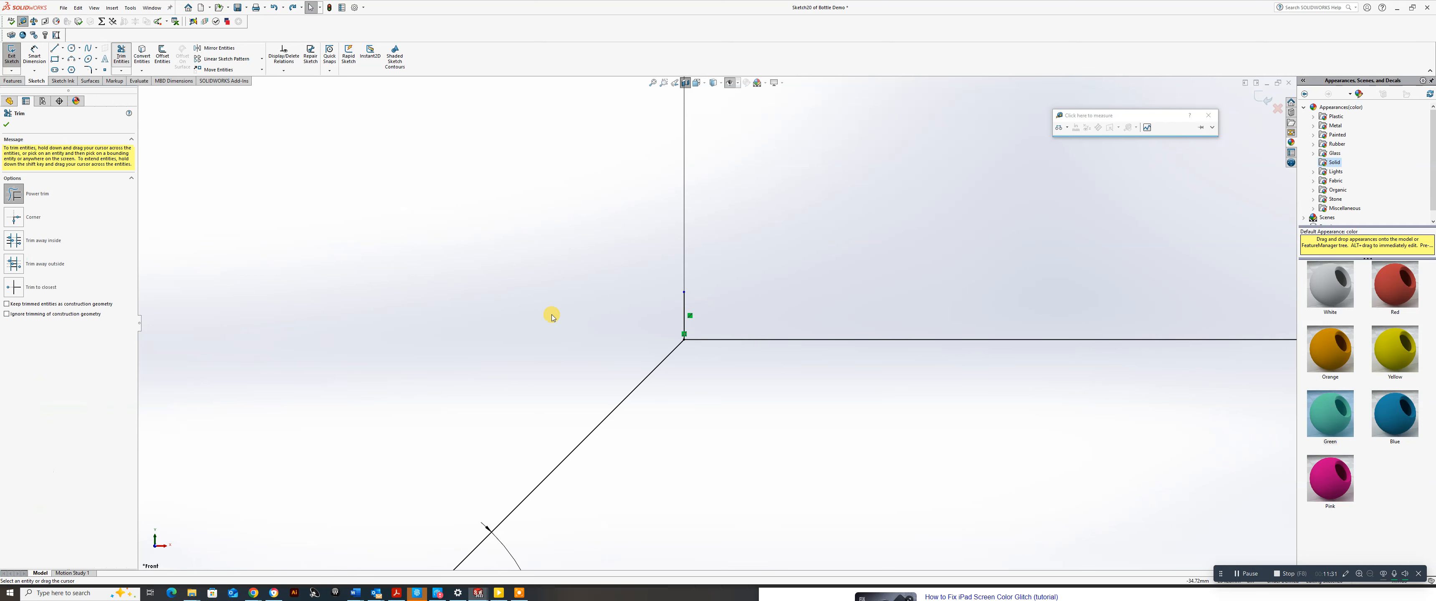
pyautogui.scroll(5, 748, 382)
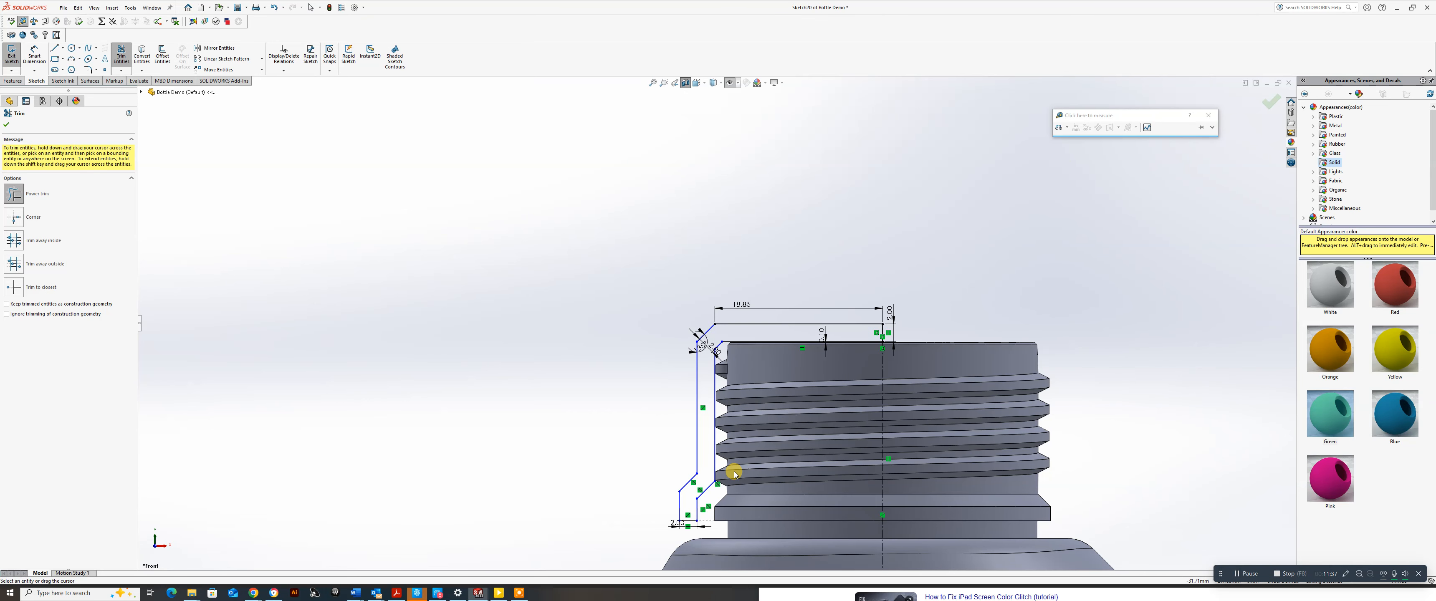
pyautogui.scroll(-4, 733, 469)
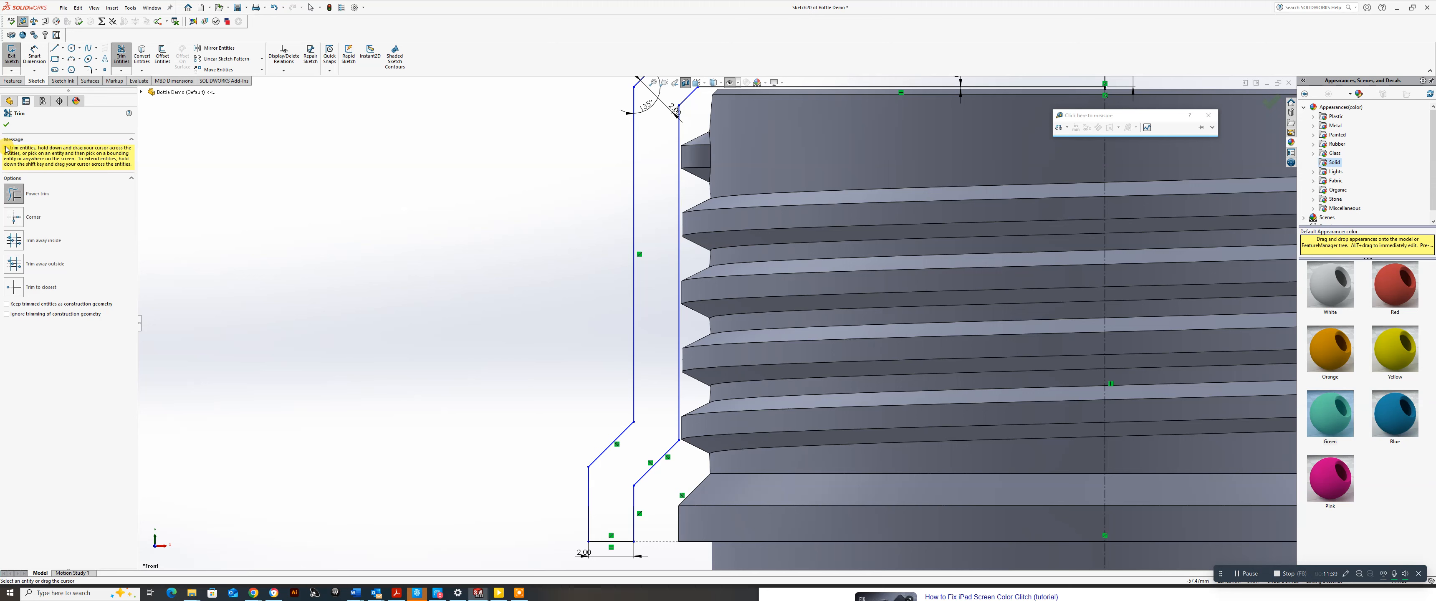
pyautogui.click(6, 126)
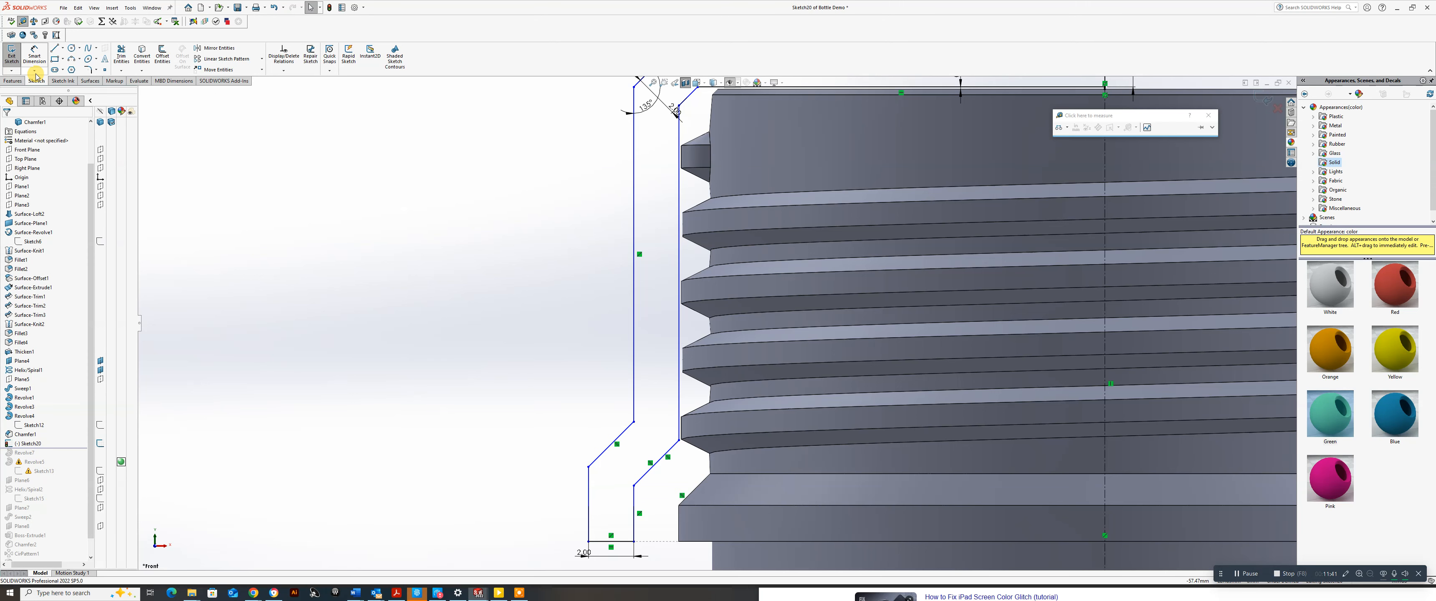
pyautogui.click(19, 82)
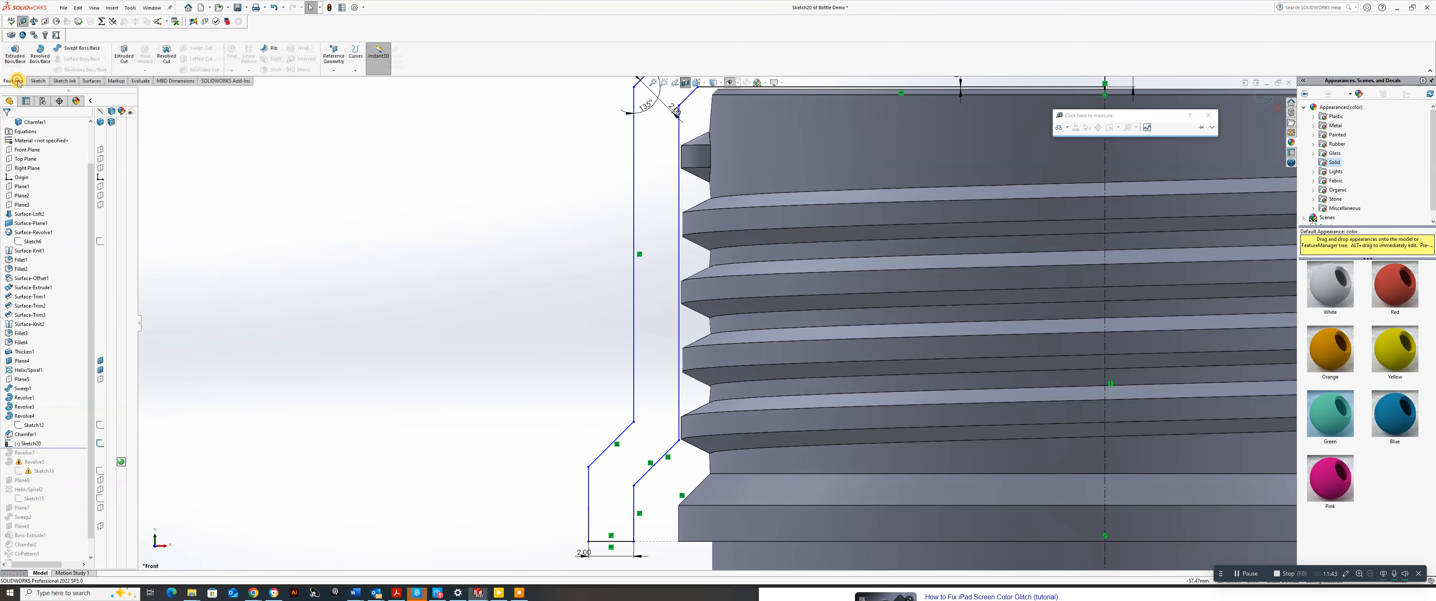
pyautogui.click(40, 53)
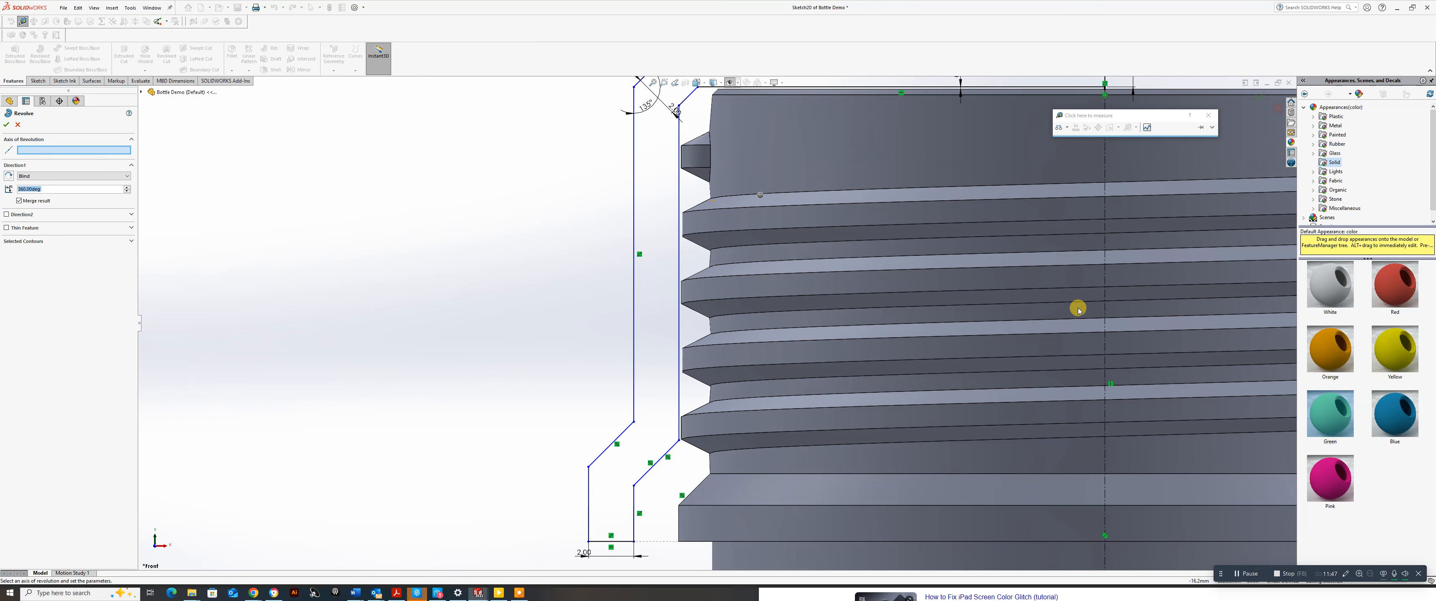
pyautogui.click(1106, 310)
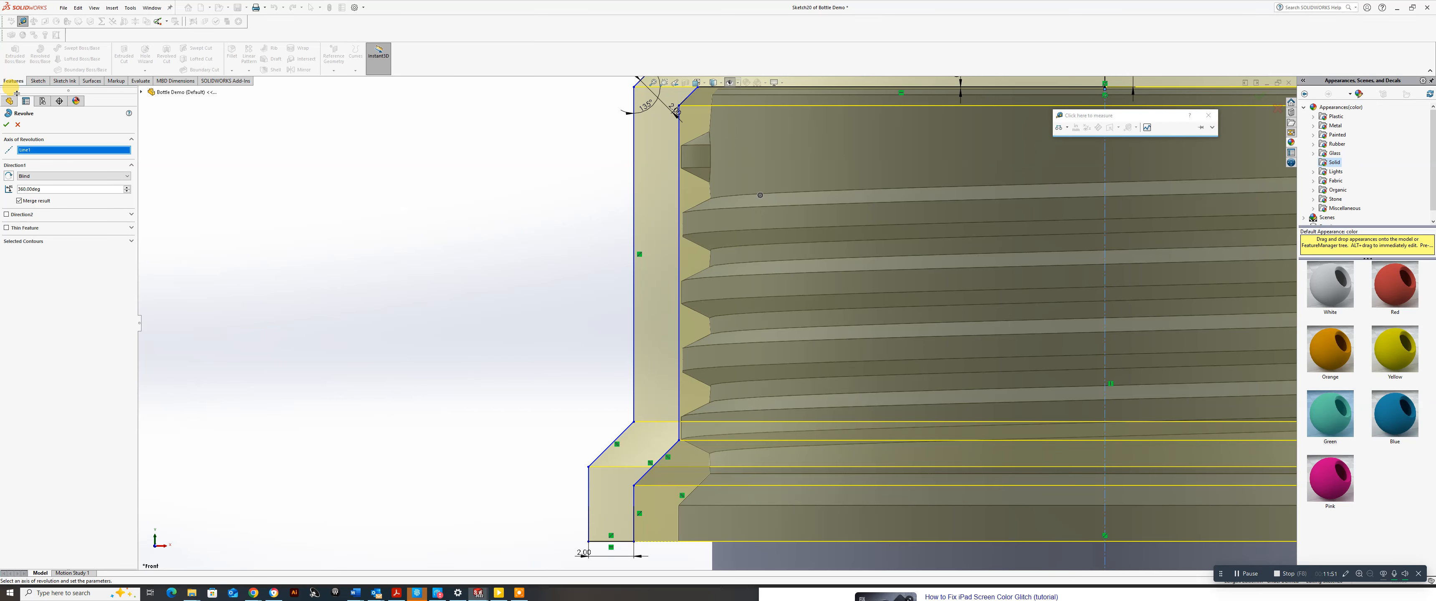
pyautogui.click(18, 124)
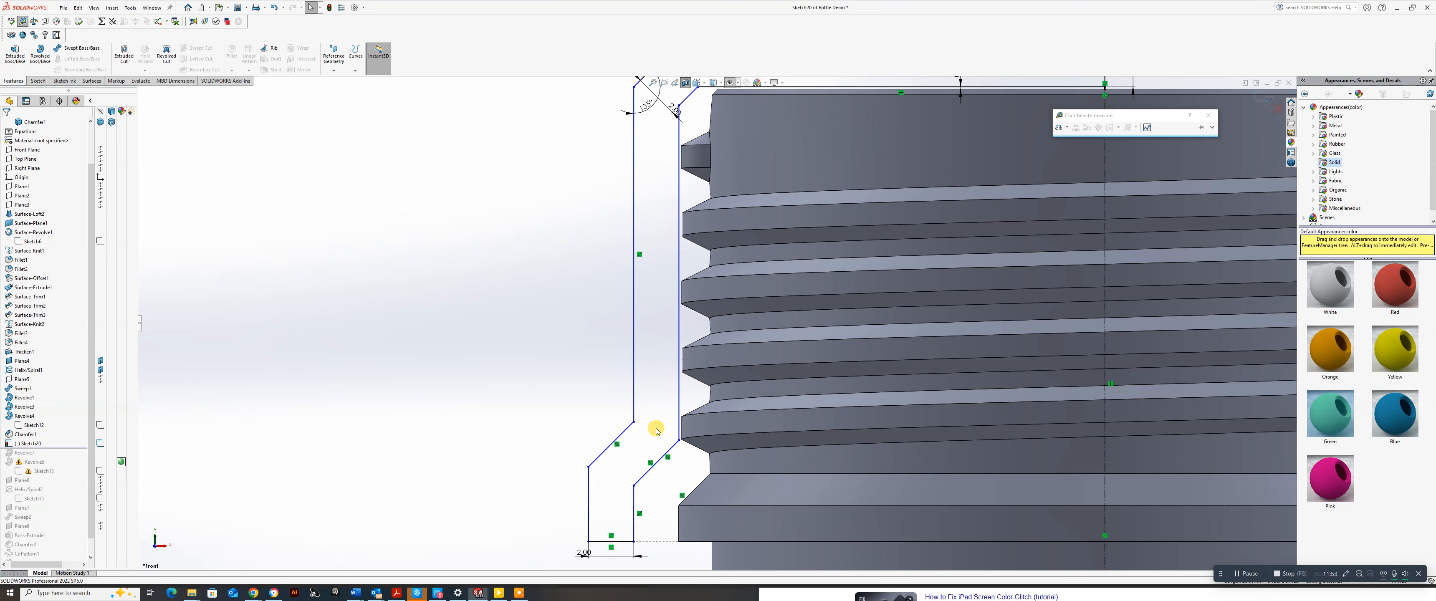
# Examine the clearance between the cap profile's inner wall line and the bottle's thread crests.
pyautogui.scroll(3, 678, 422)
pyautogui.scroll(-2, 759, 411)
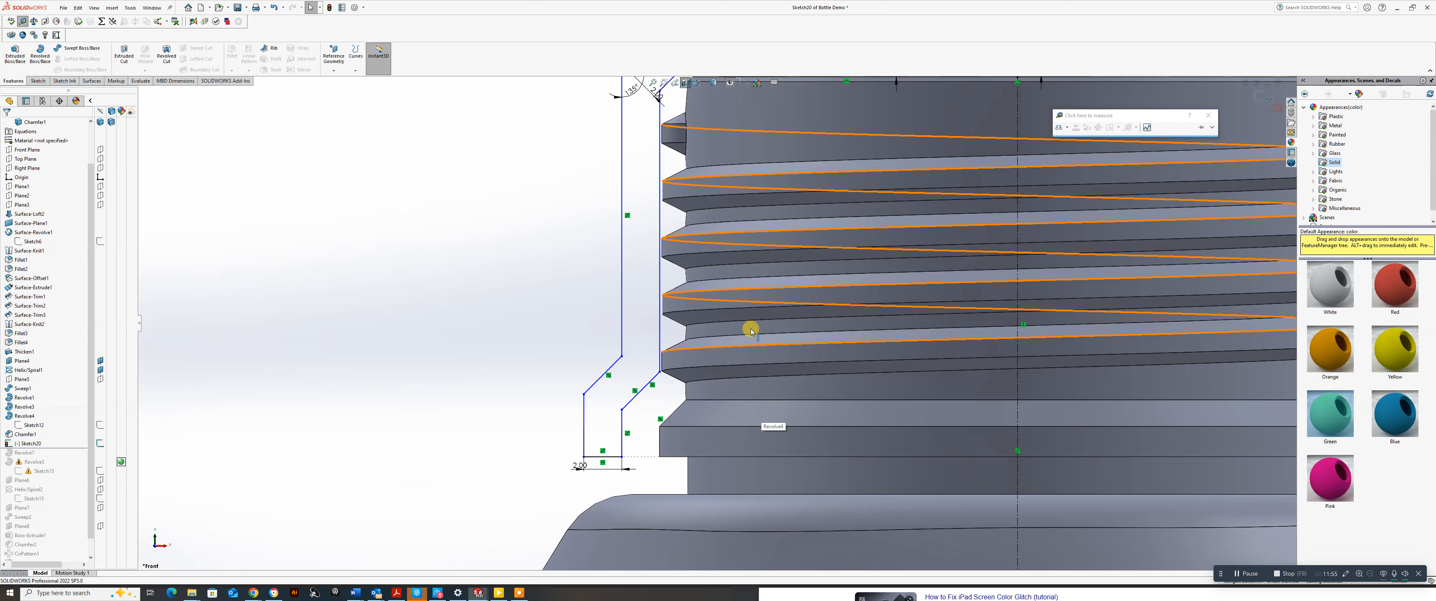
pyautogui.scroll(2, 747, 327)
pyautogui.scroll(-2, 830, 201)
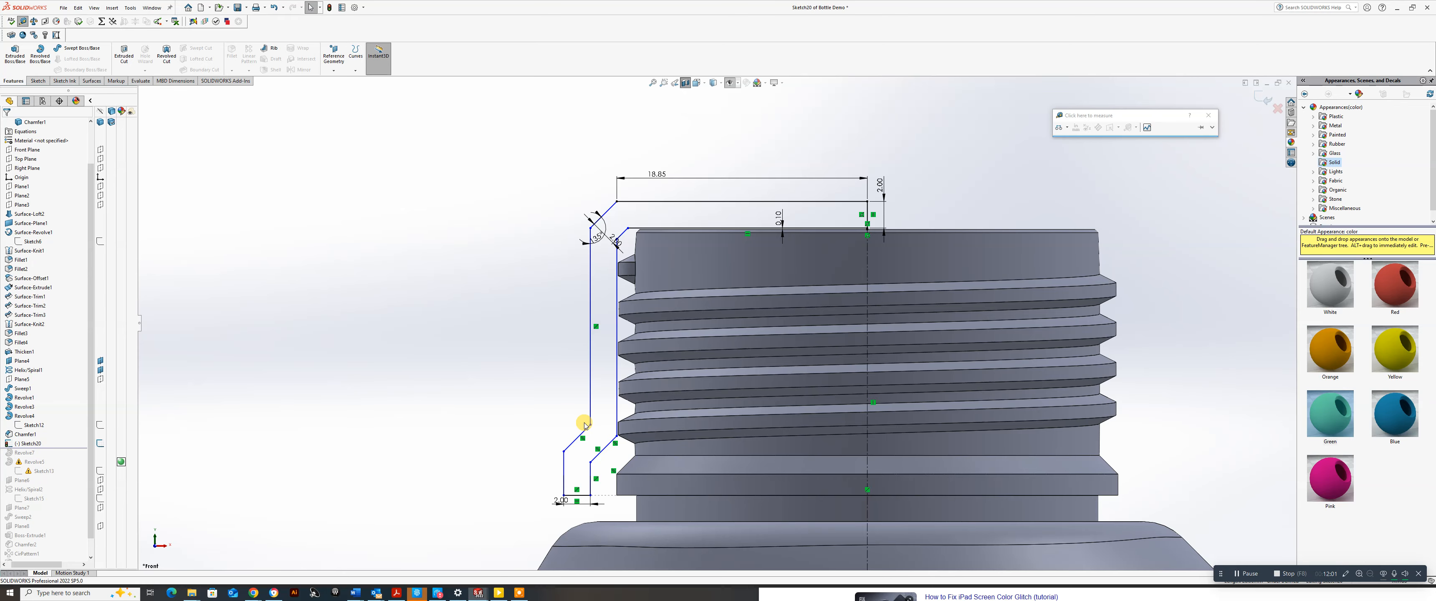
pyautogui.scroll(-3, 641, 427)
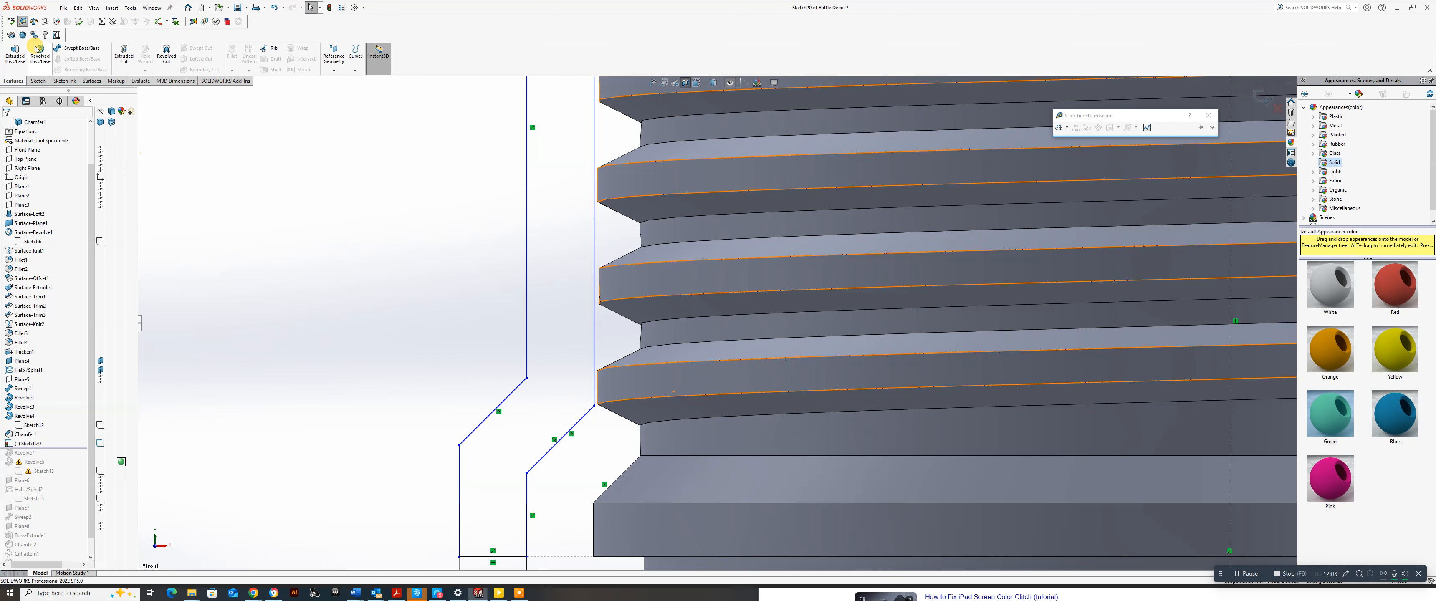
pyautogui.click(37, 81)
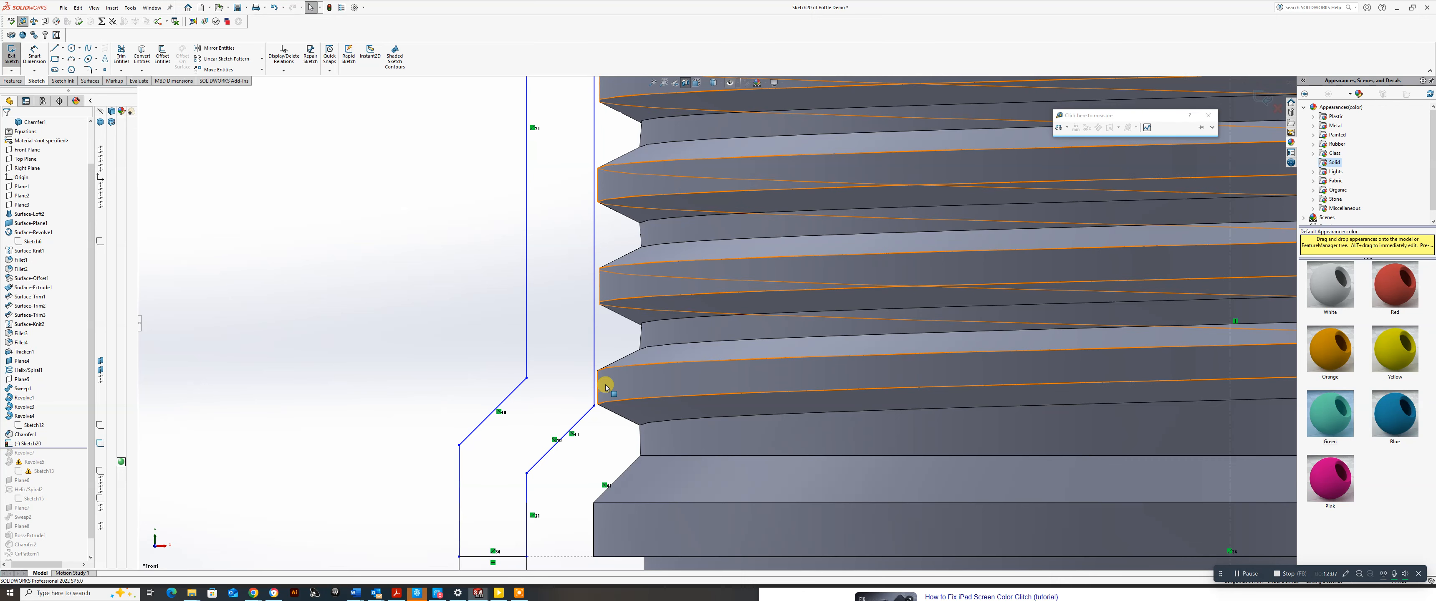
pyautogui.scroll(-3, 598, 386)
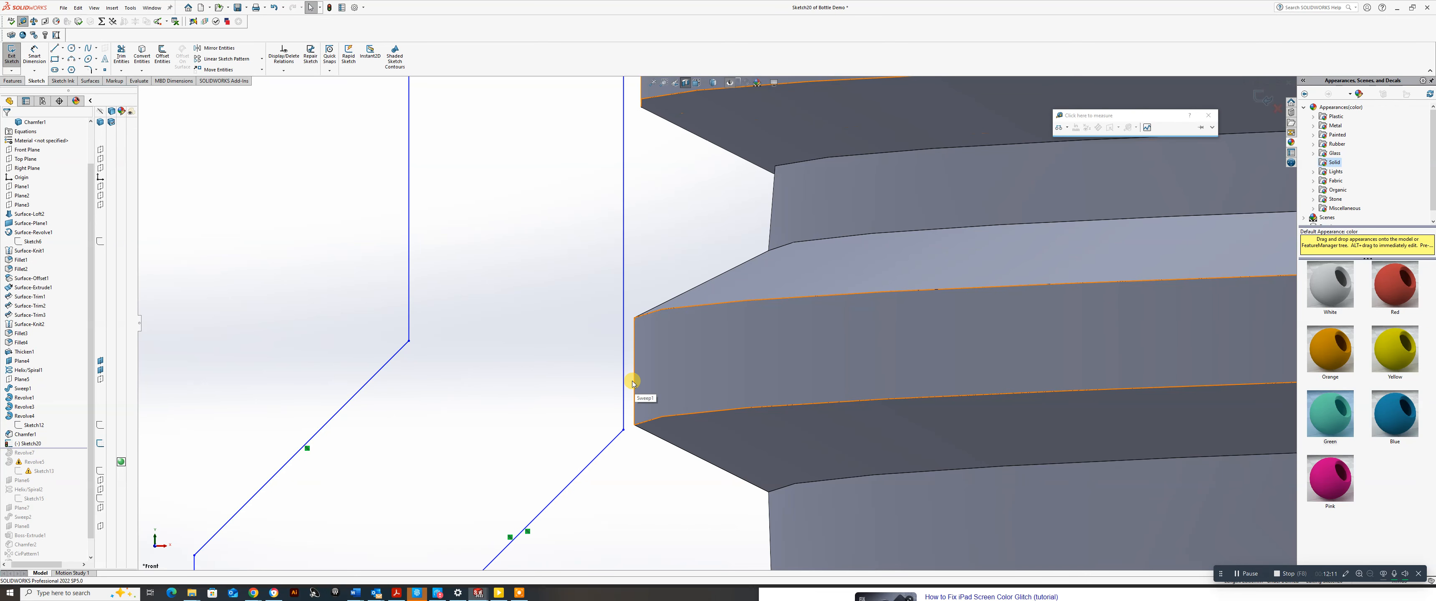
pyautogui.click(624, 352)
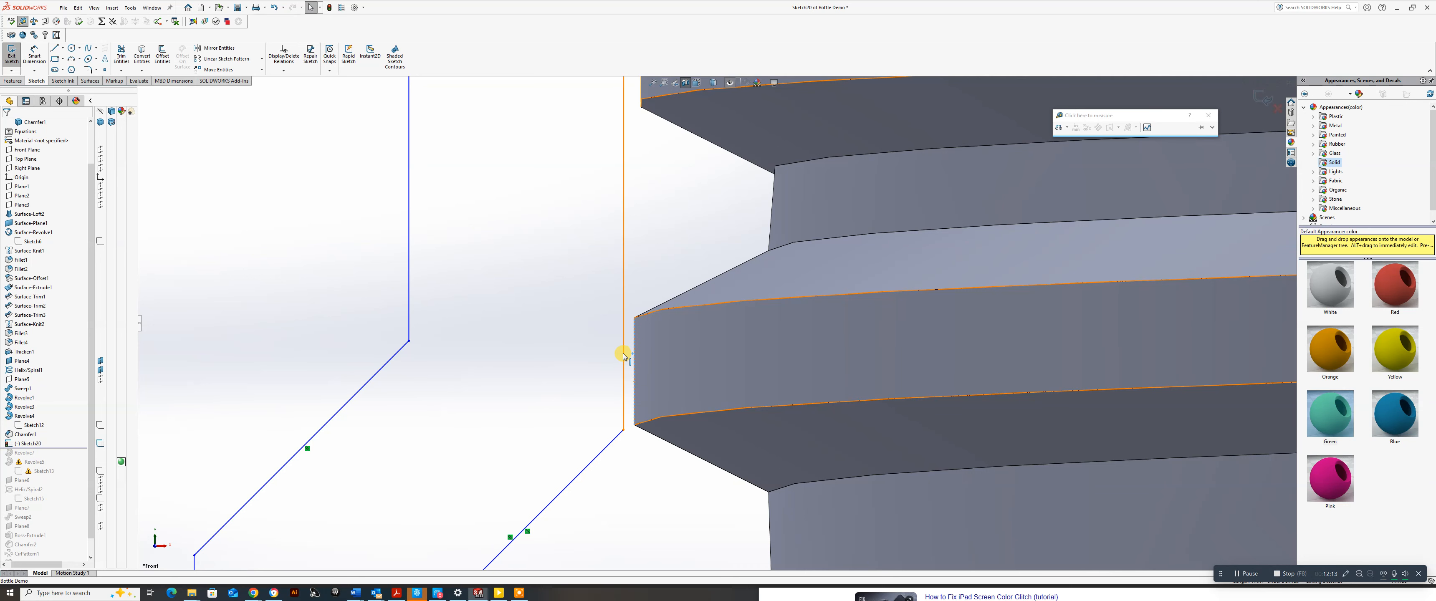
# Dimension the horizontal gap between the cap profile's inner vertical wall line and the outer edge of the uppermost thread.
pyautogui.click(33, 55)
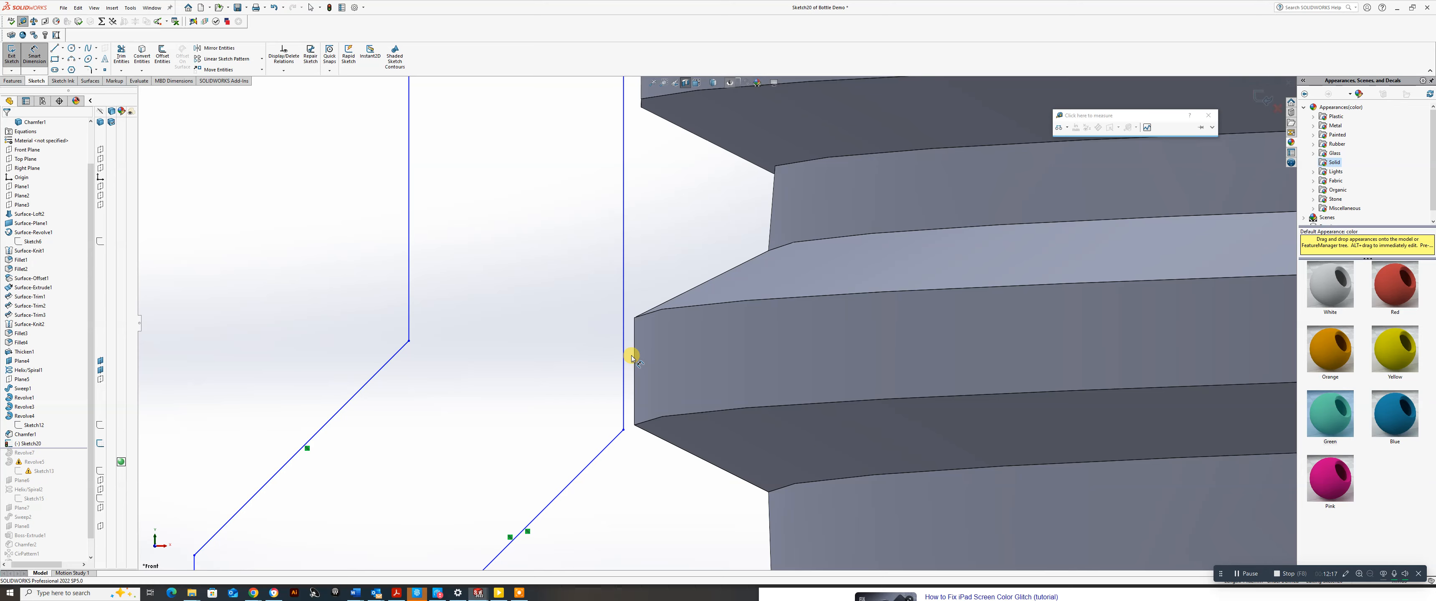
pyautogui.scroll(6, 651, 284)
pyautogui.scroll(-7, 719, 208)
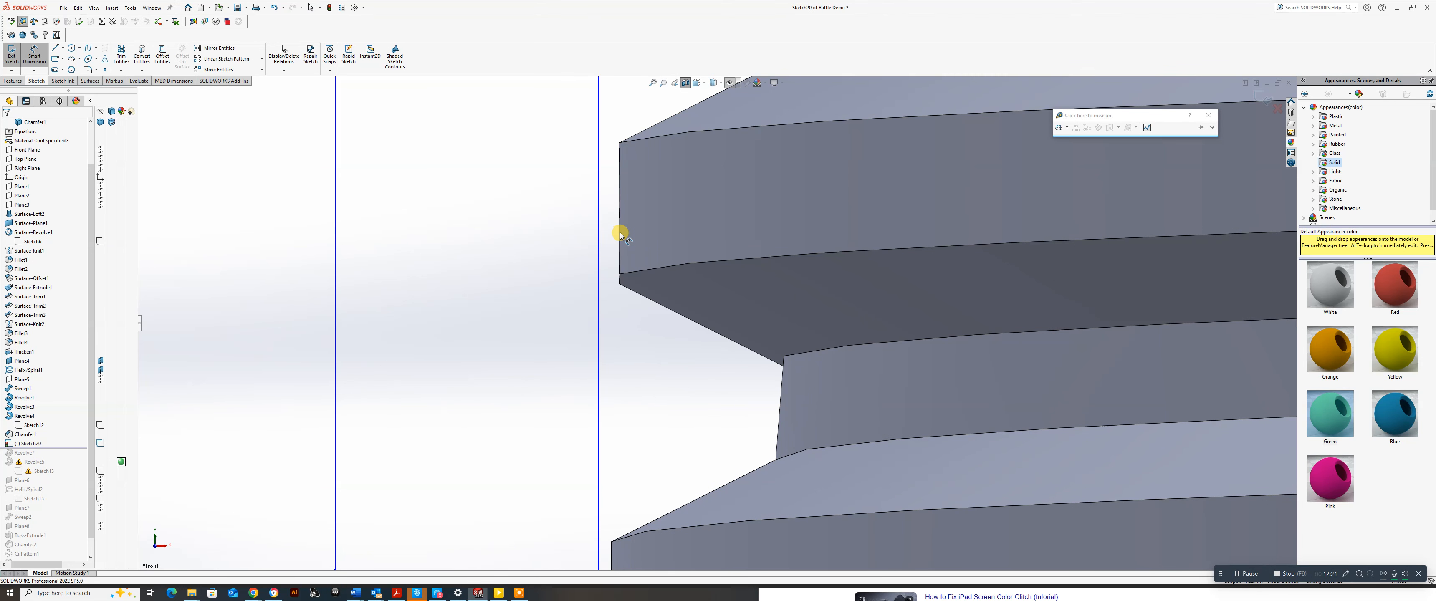
pyautogui.scroll(3, 638, 227)
pyautogui.scroll(-3, 704, 163)
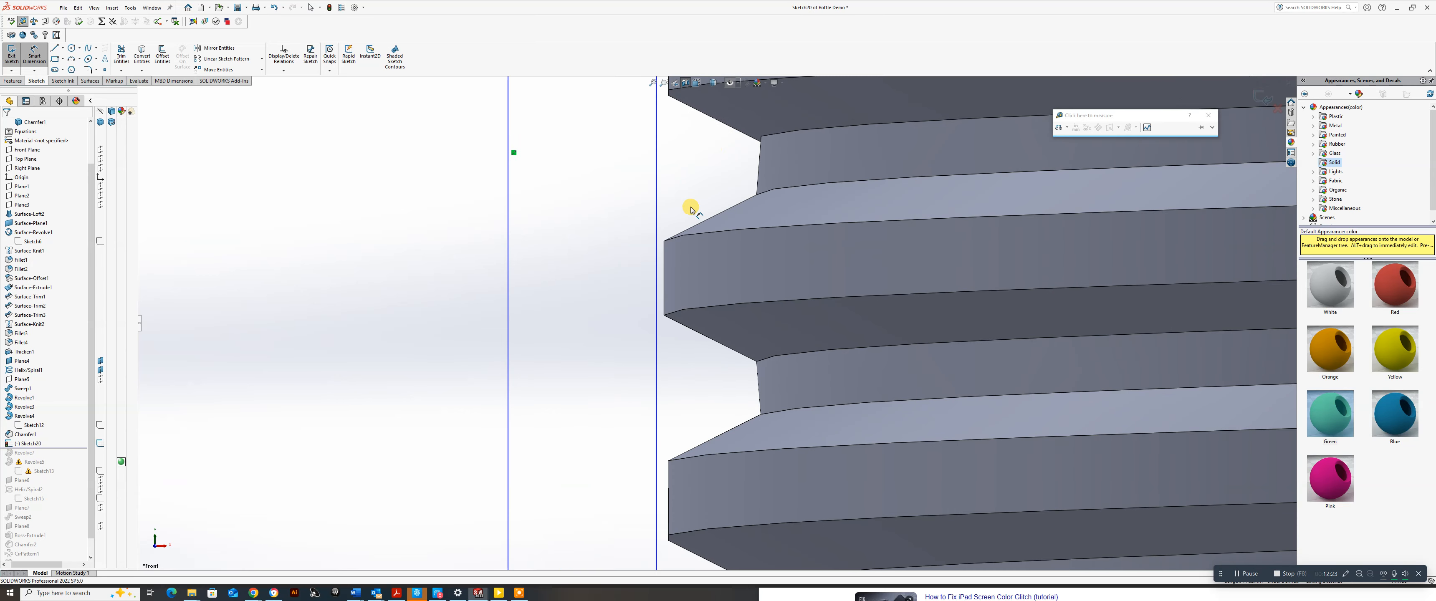
pyautogui.click(662, 267)
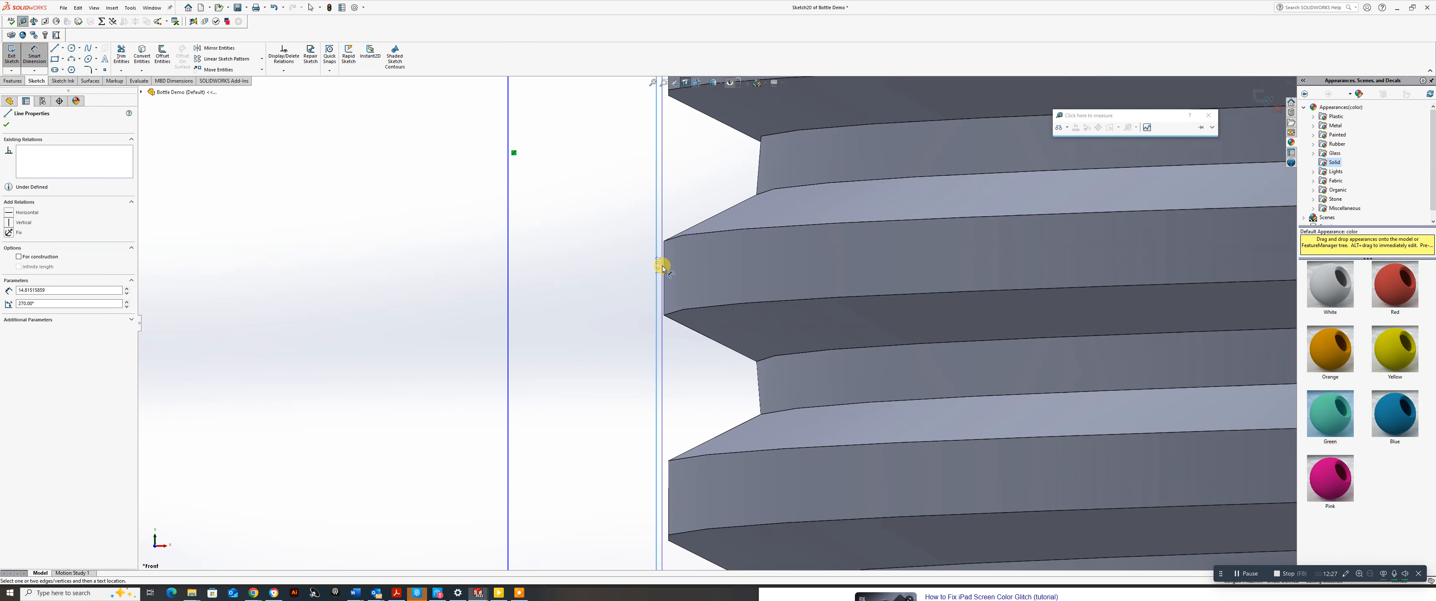
pyautogui.scroll(3, 667, 257)
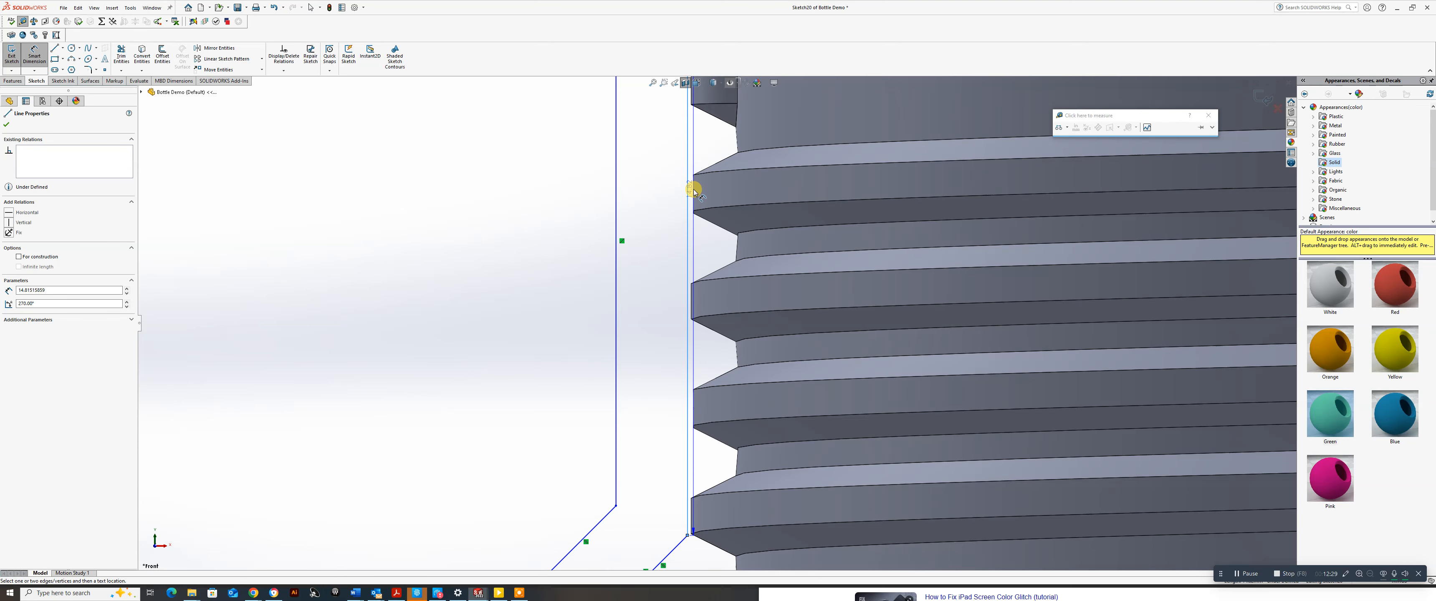
pyautogui.scroll(2, 696, 181)
pyautogui.scroll(-3, 696, 181)
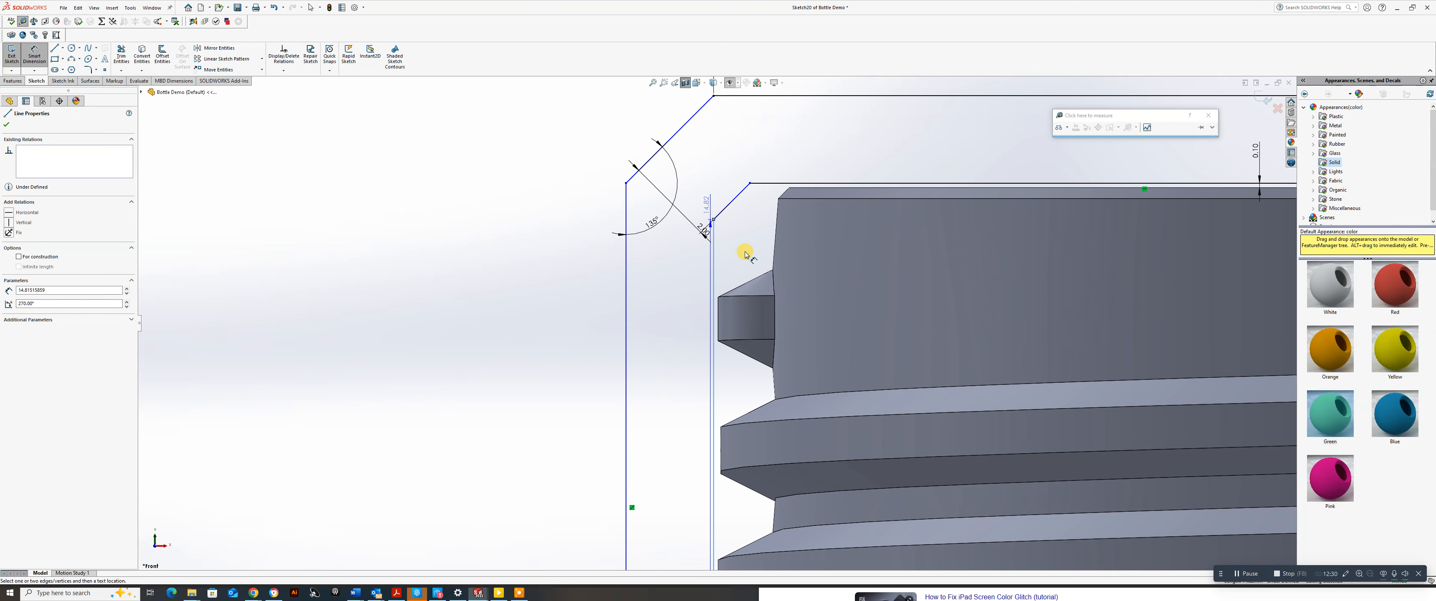
pyautogui.click(717, 317)
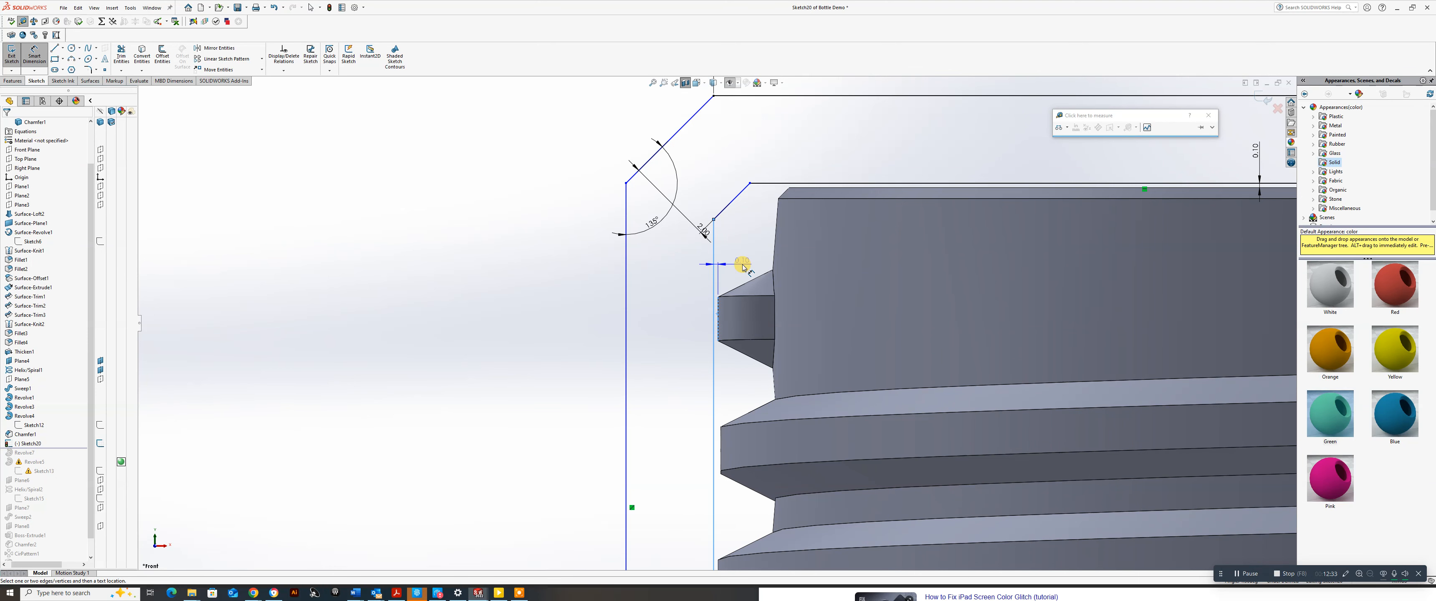
pyautogui.click(742, 267)
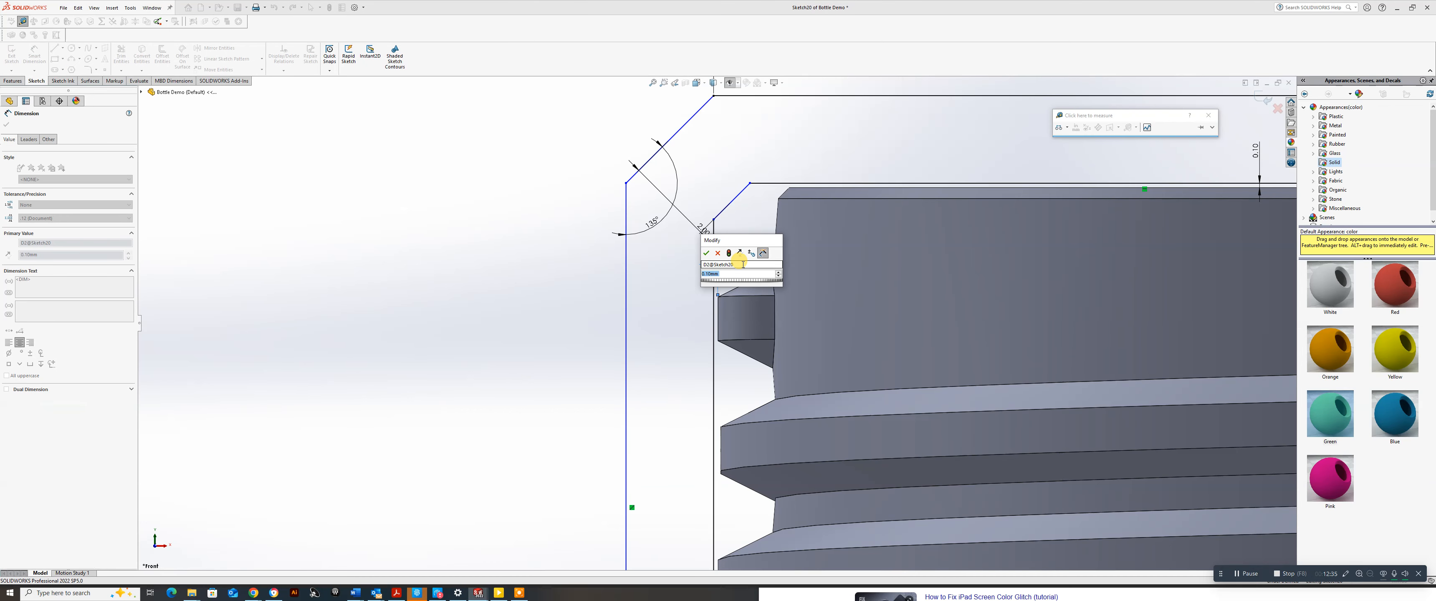
pyautogui.click(706, 254)
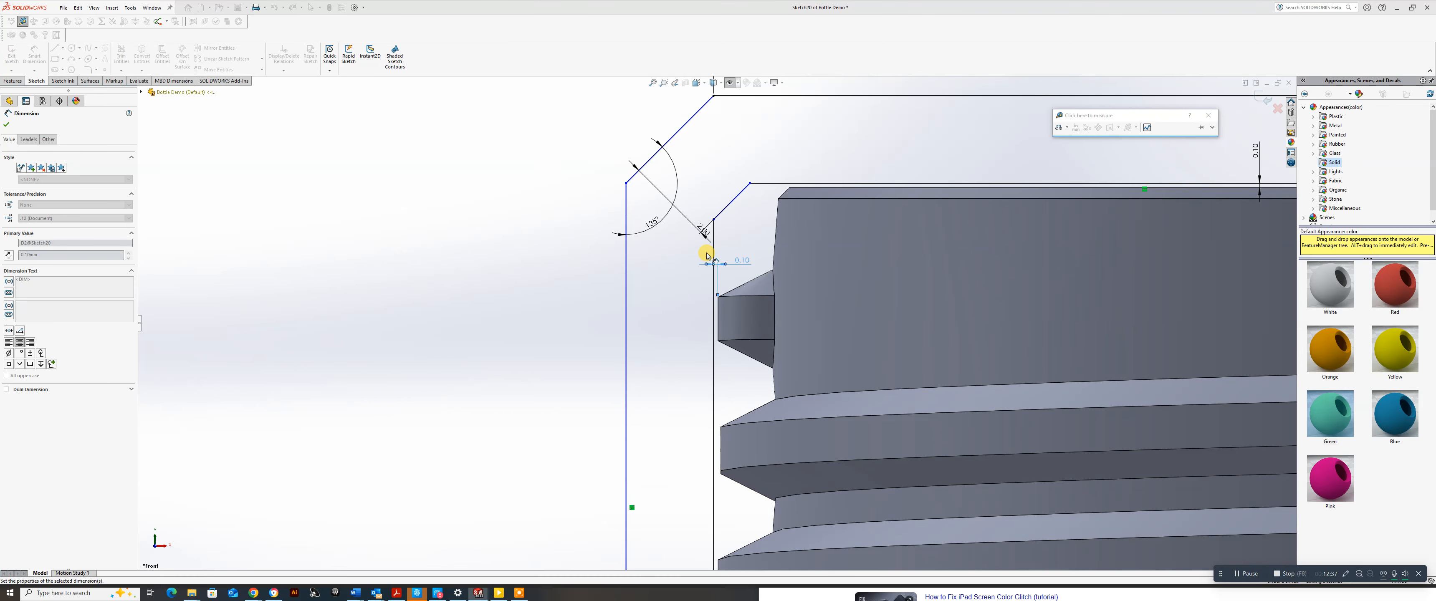
# Dimension the wall thickness between the cap profile's inner and outer long vertical lines.
pyautogui.scroll(3, 720, 301)
pyautogui.scroll(2, 720, 301)
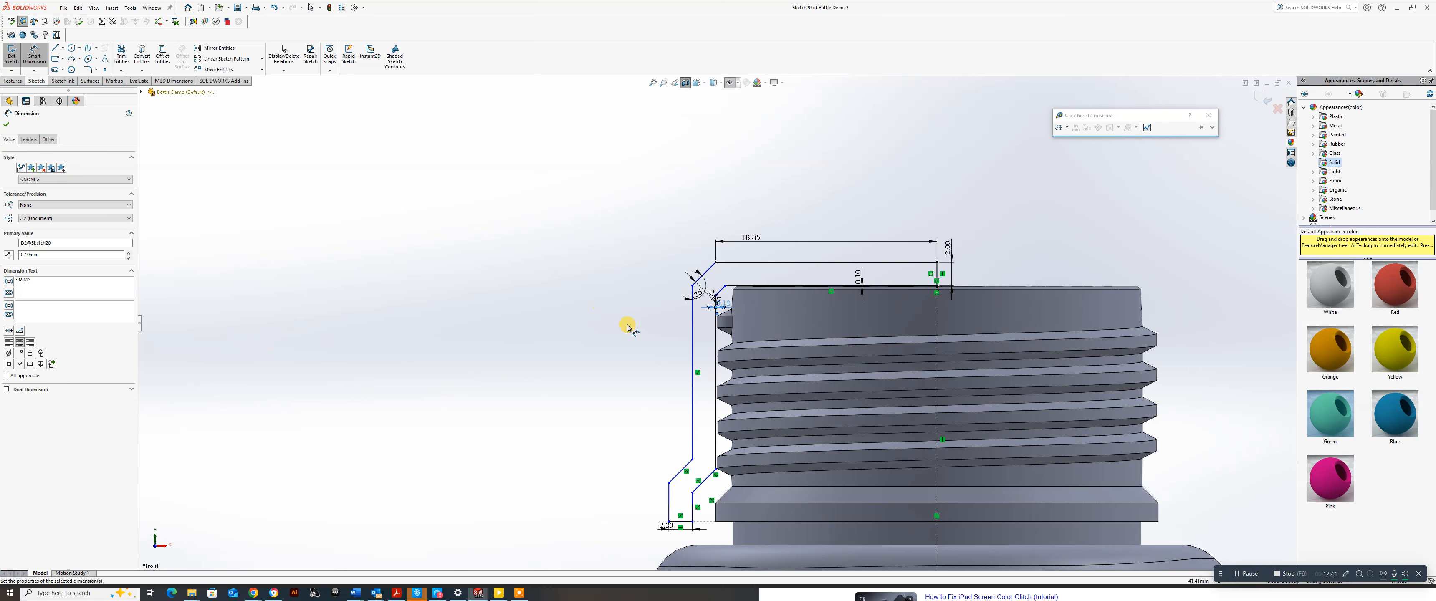
pyautogui.click(717, 383)
pyautogui.click(693, 390)
pyautogui.click(741, 204)
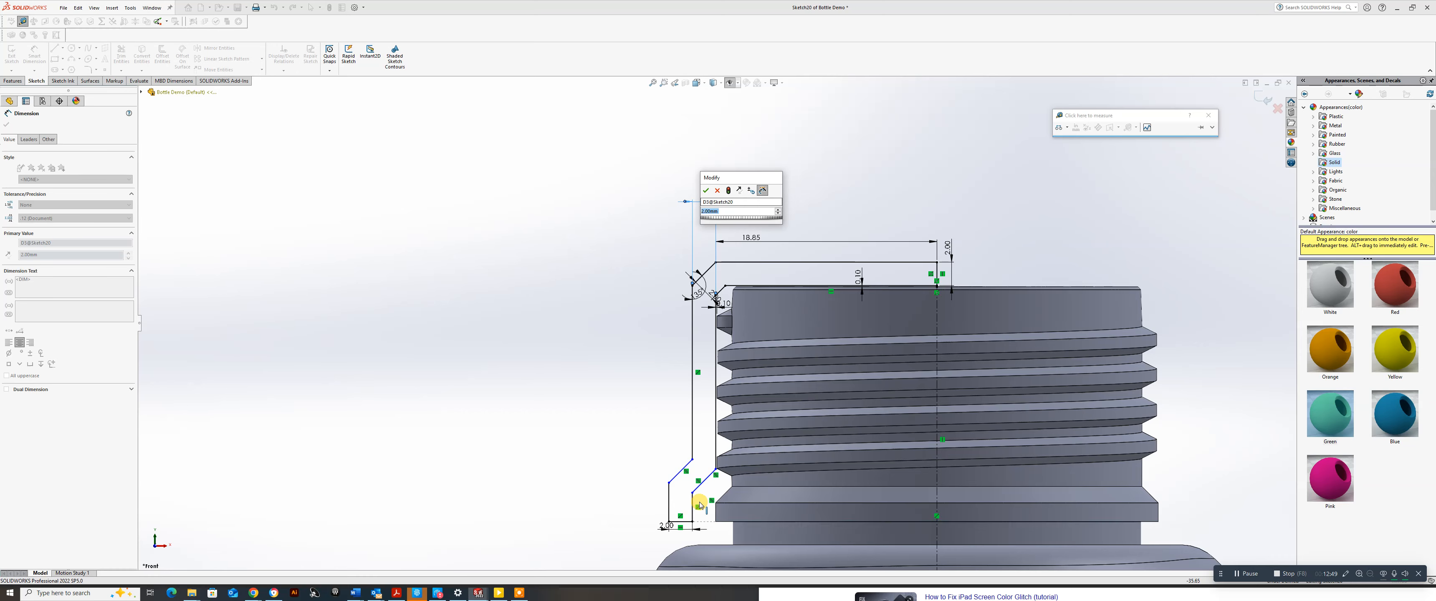
pyautogui.scroll(-3, 693, 511)
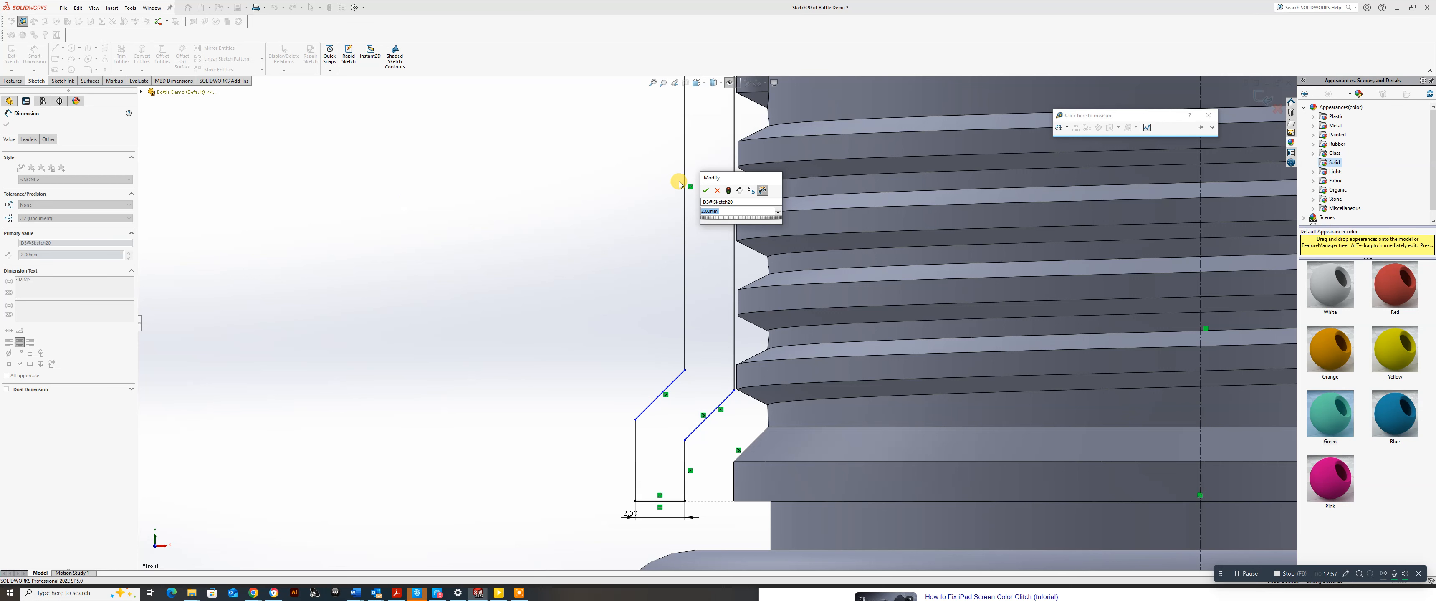
pyautogui.click(707, 191)
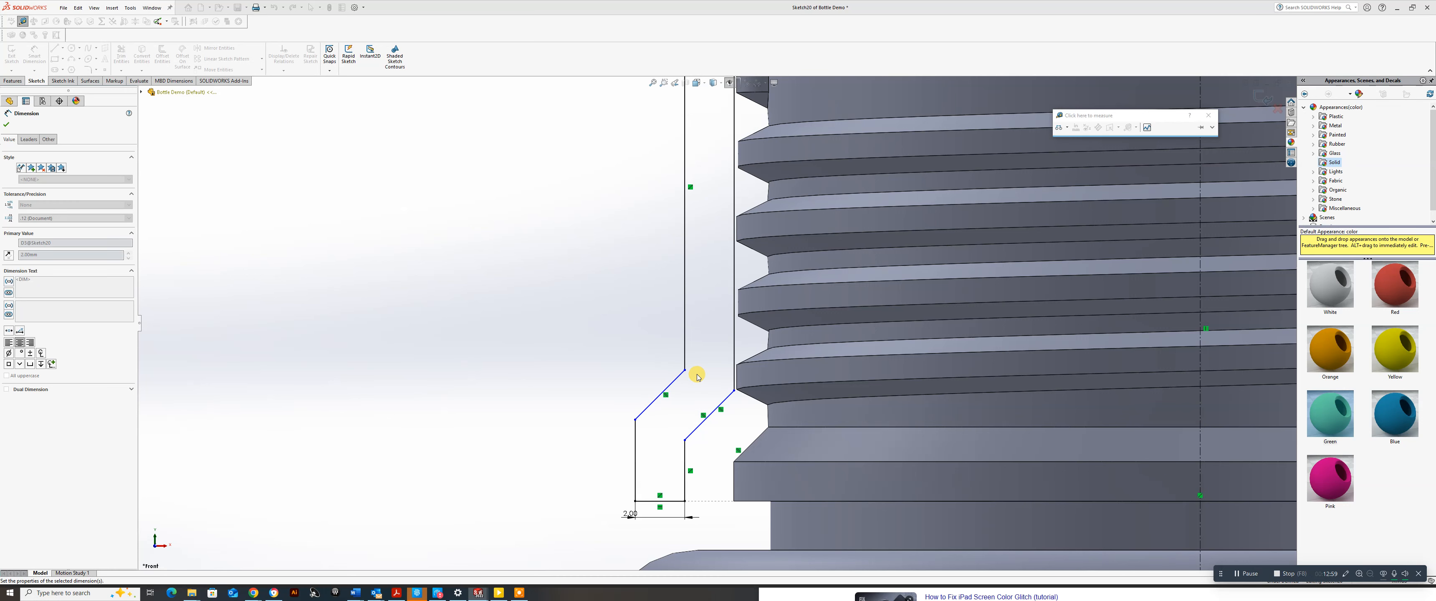
# Dimension the distance between the two sloped lower wall lines and the length of the skirt's outer vertical line.
pyautogui.click(677, 383)
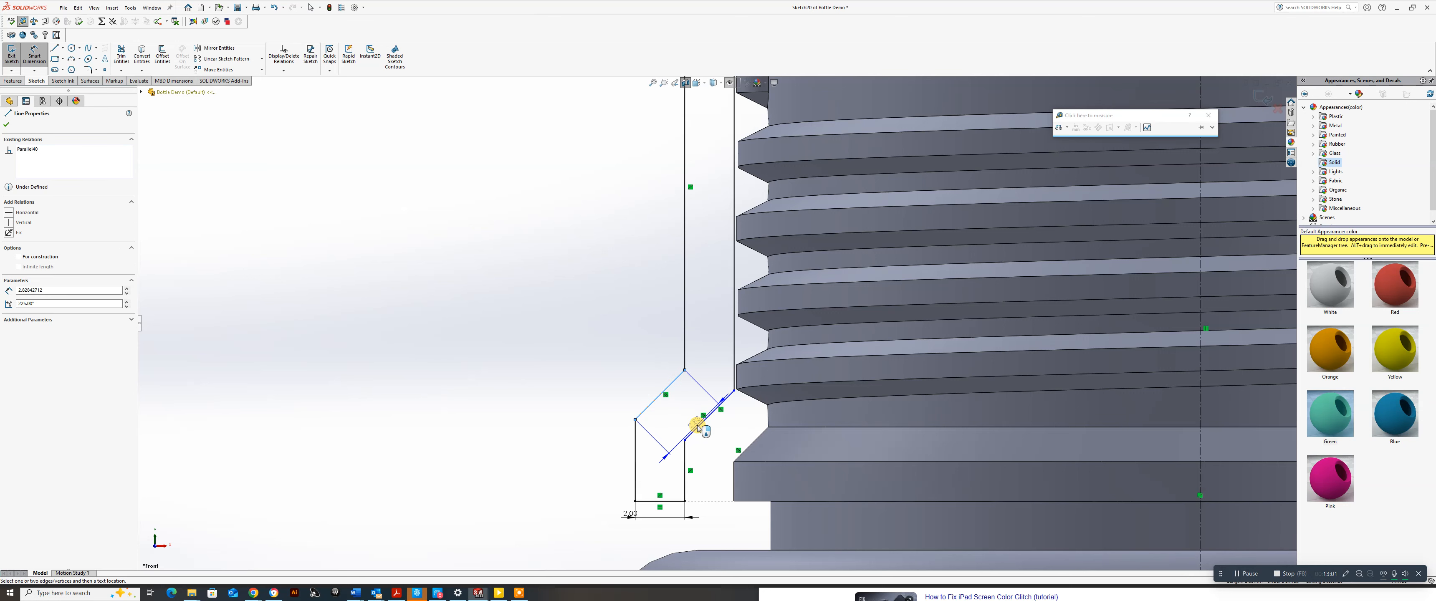
pyautogui.click(702, 417)
pyautogui.click(581, 497)
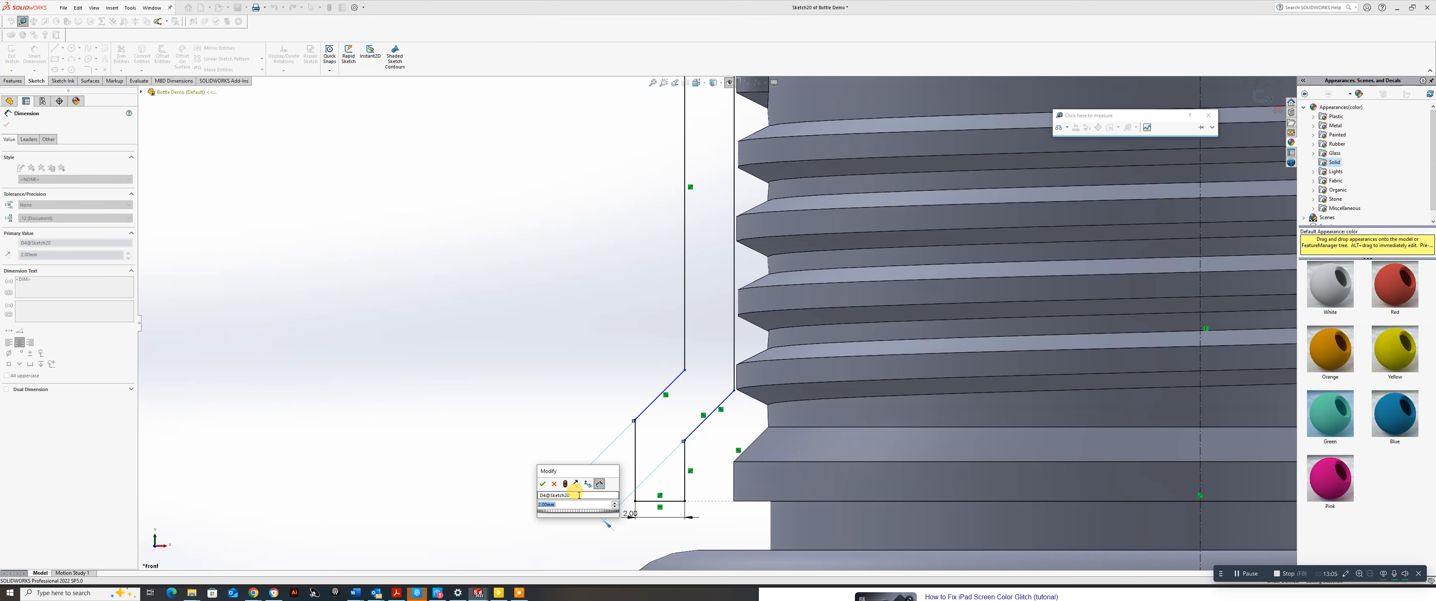
pyautogui.click(541, 485)
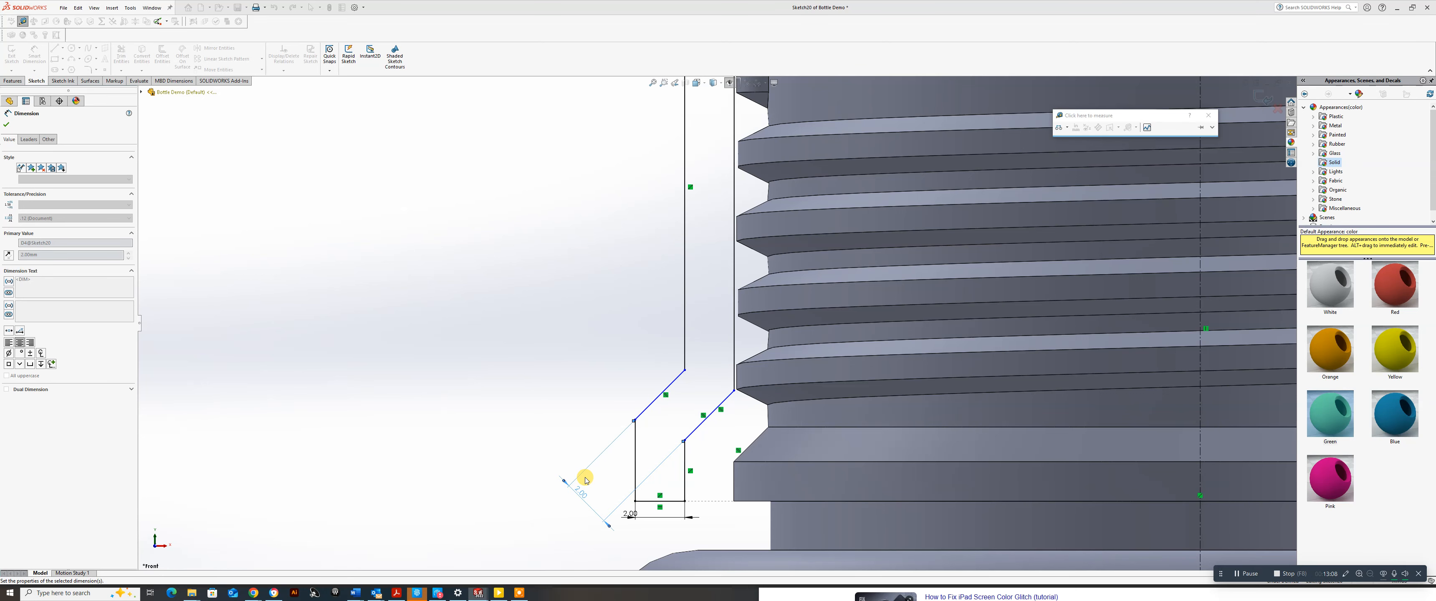
pyautogui.click(636, 451)
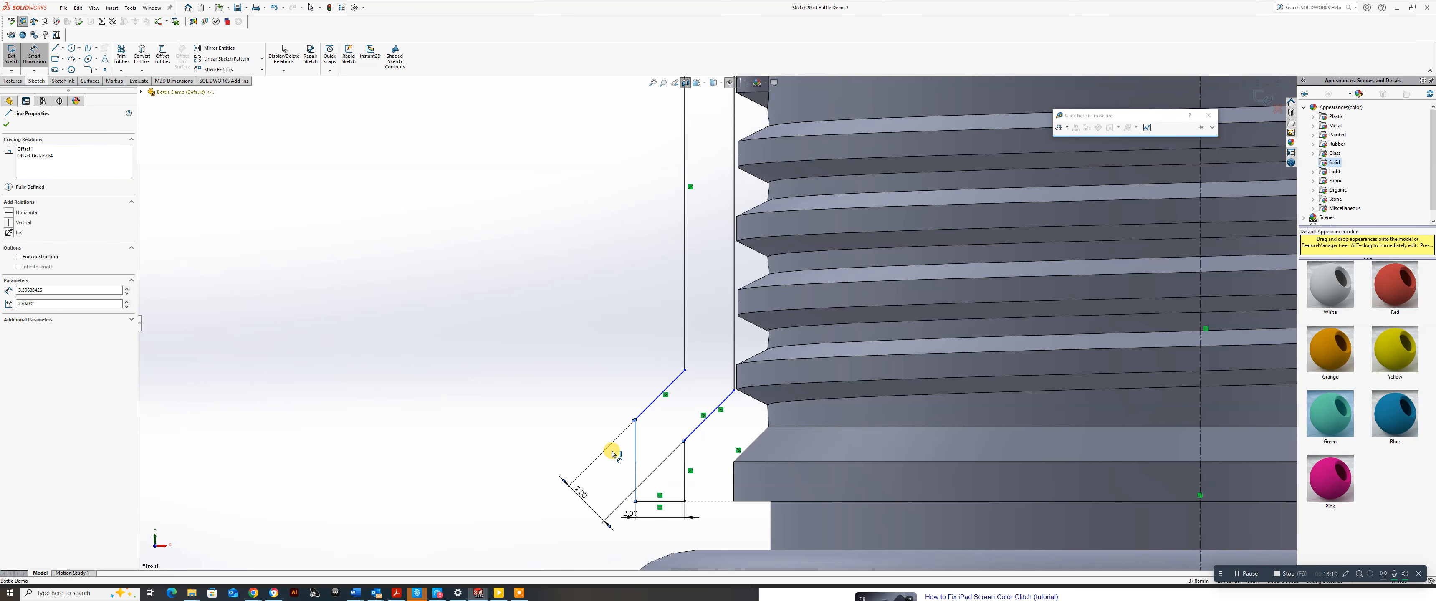
pyautogui.click(593, 402)
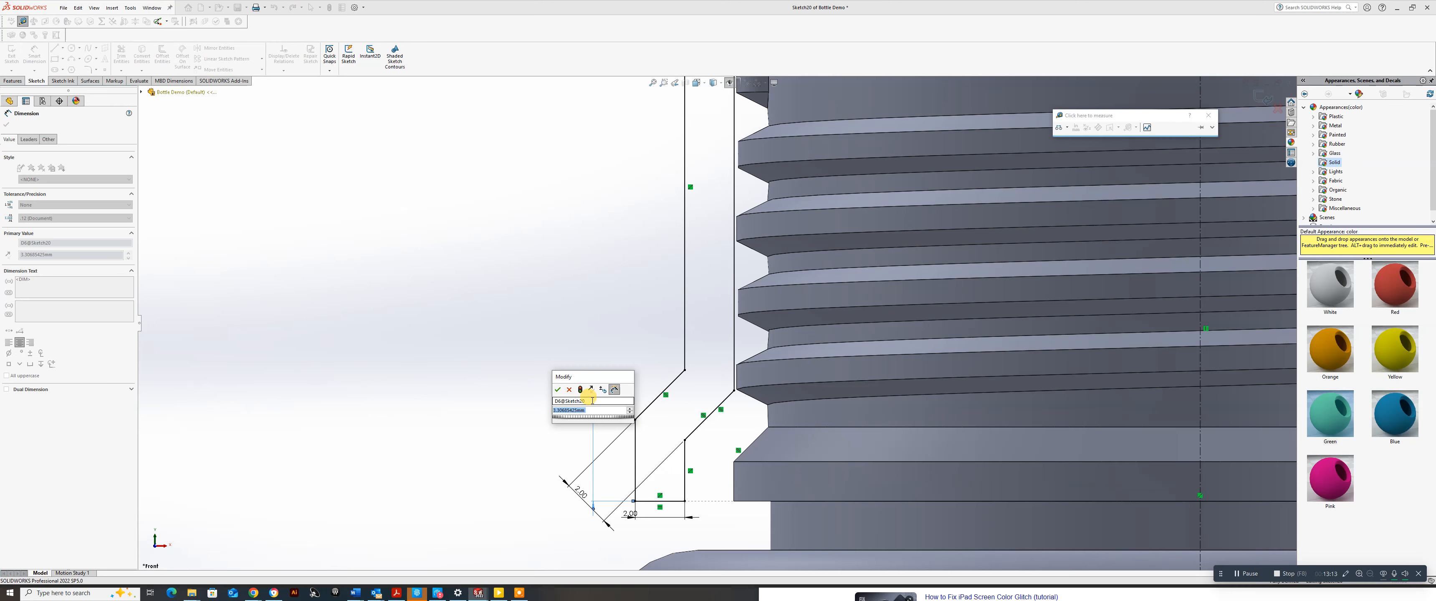
pyautogui.click(558, 390)
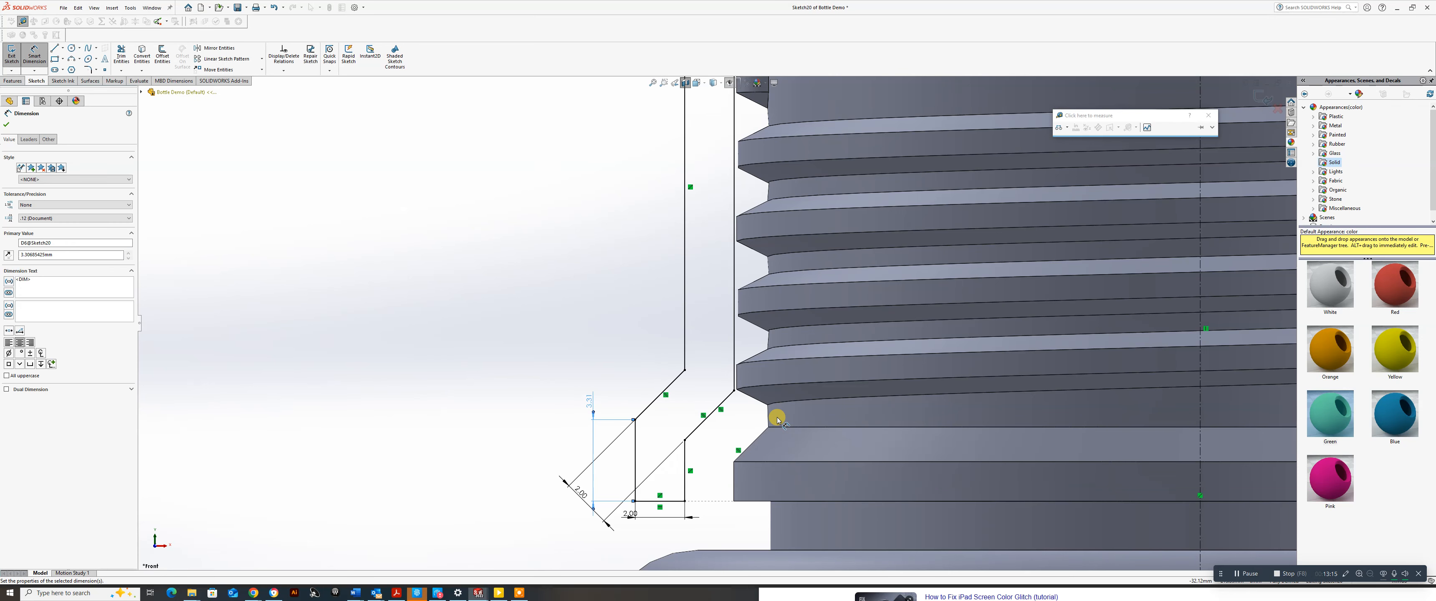
# Revolve the closed cap profile 360° around the bottle's vertical centreline with Merge result enabled.
pyautogui.scroll(5, 725, 345)
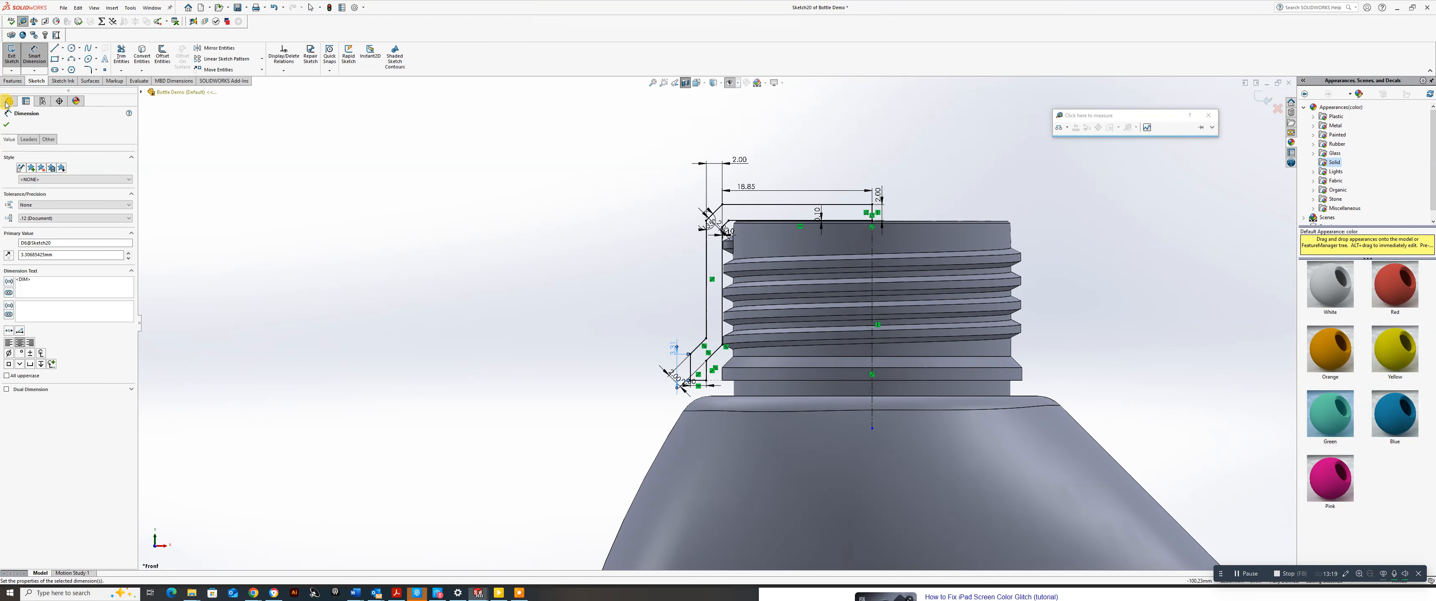
pyautogui.click(12, 83)
pyautogui.click(37, 53)
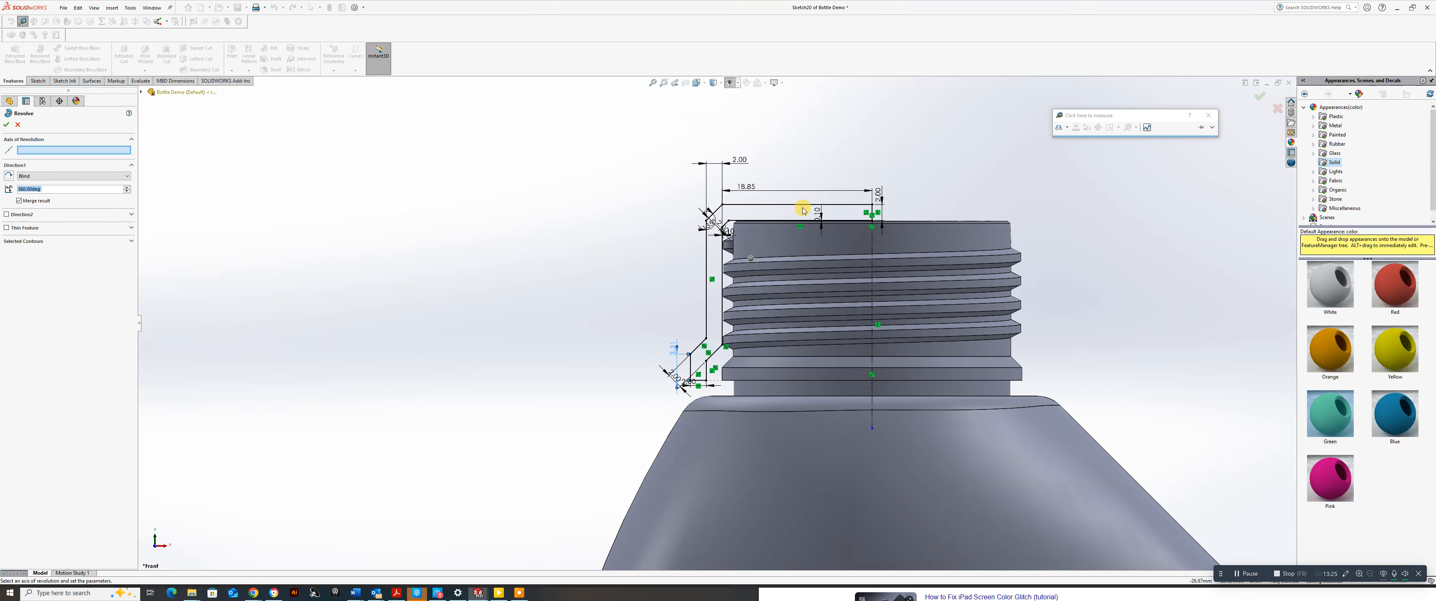
pyautogui.click(873, 253)
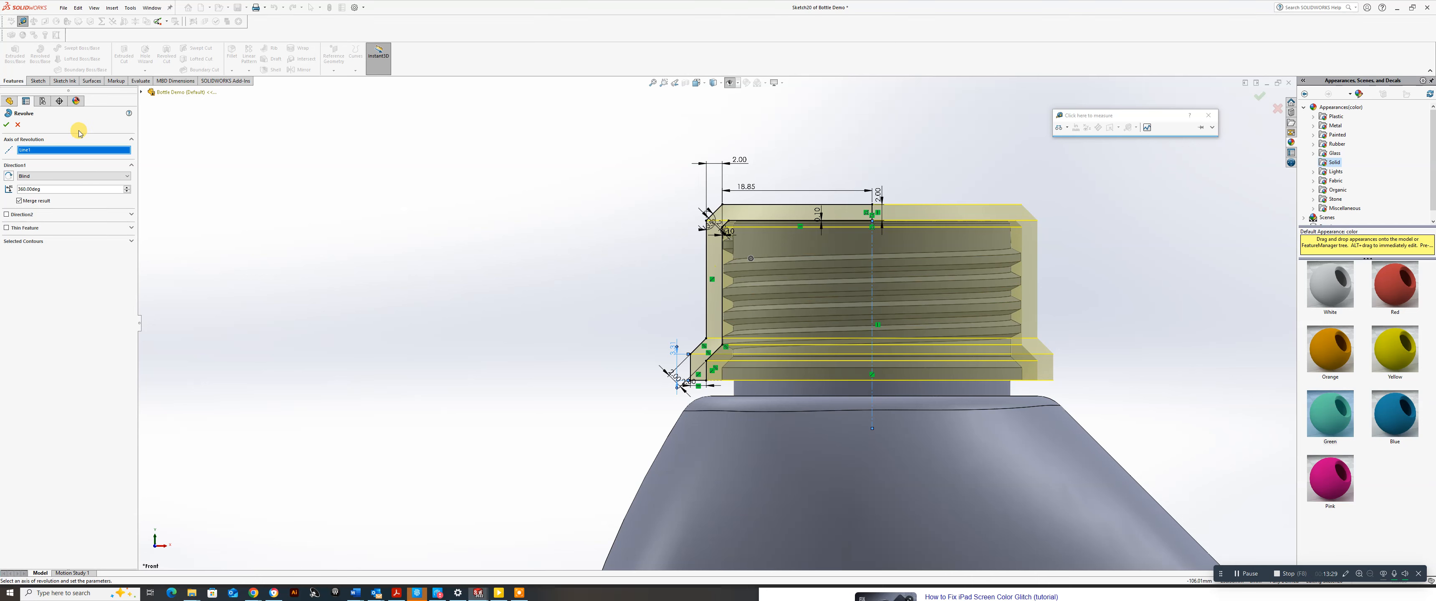
pyautogui.click(6, 125)
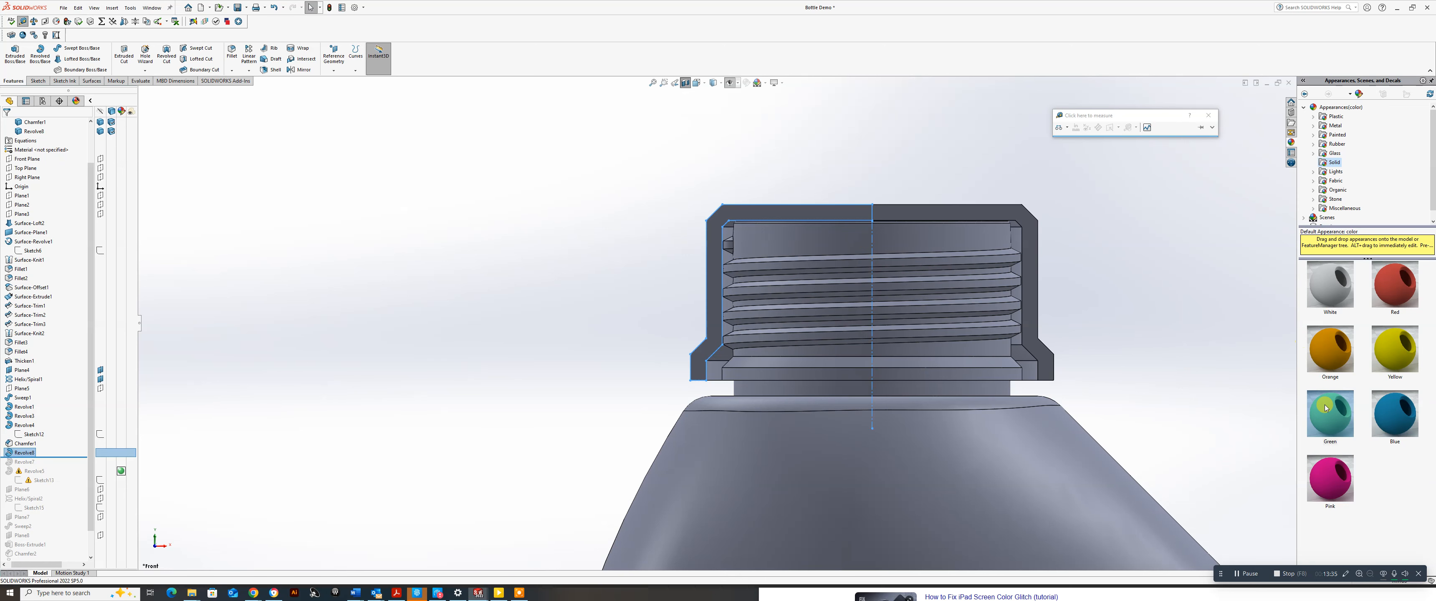
# Try to apply the Green solid appearance to the revolved cap in the section view.
pyautogui.moveTo(1329, 424); pyautogui.dragTo(1045, 355)
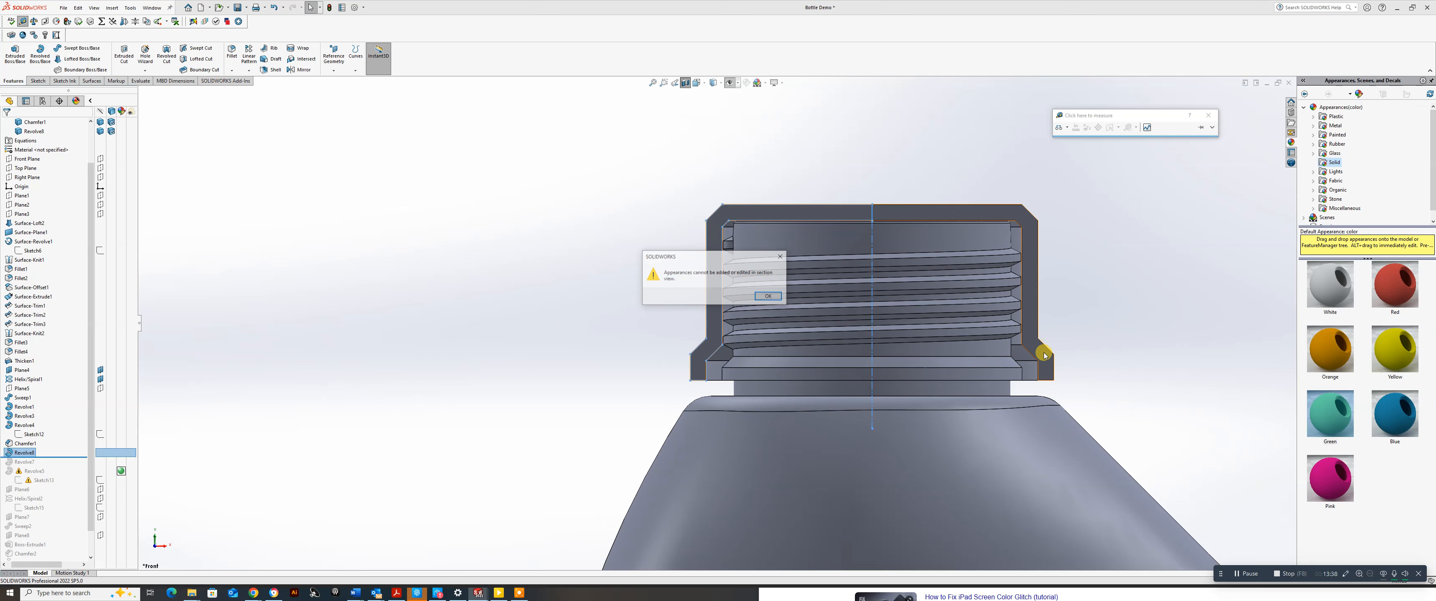
pyautogui.click(765, 297)
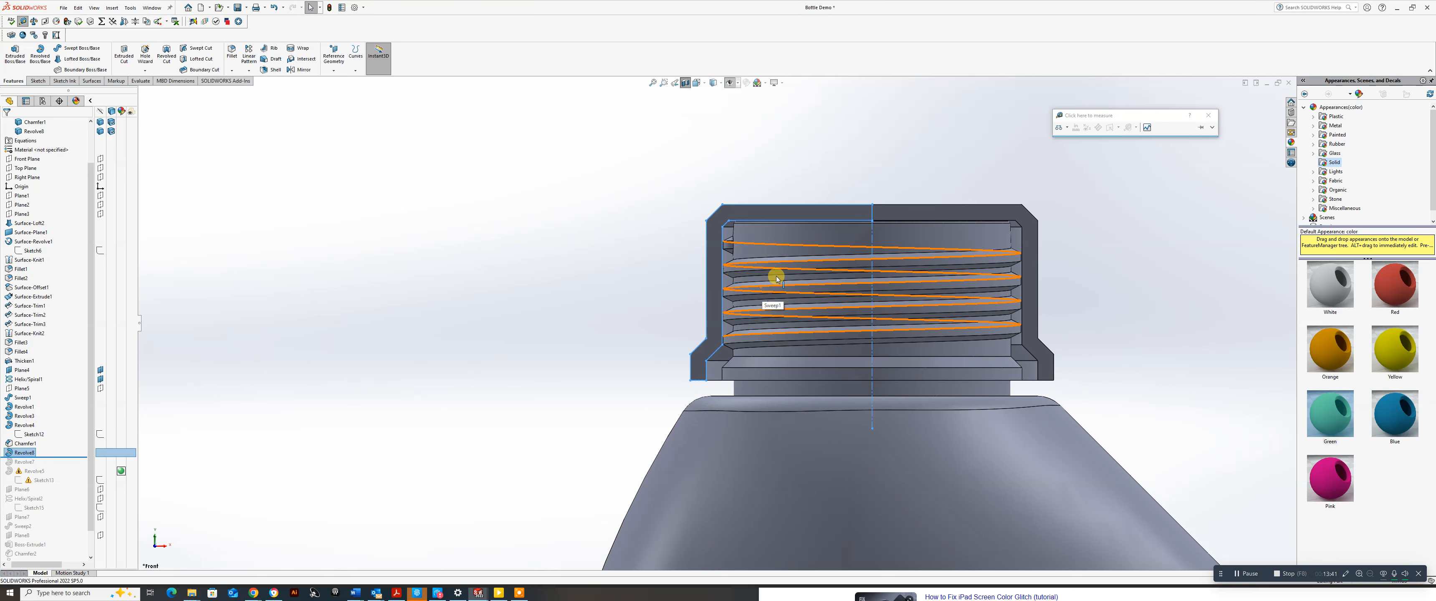
# Examine the clearance between the sectioned cap's inner wall and the bottle neck's thread.
pyautogui.click(857, 158)
pyautogui.scroll(-2, 780, 265)
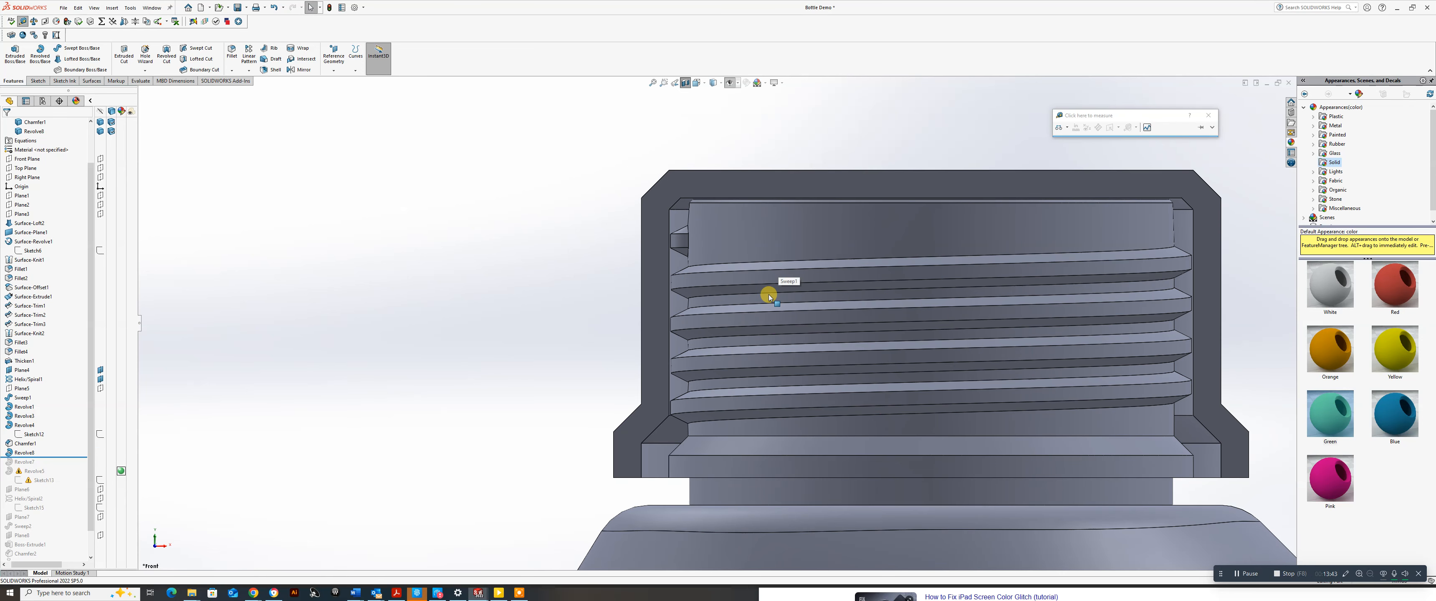
pyautogui.moveTo(763, 286); pyautogui.dragTo(701, 405, button='middle')
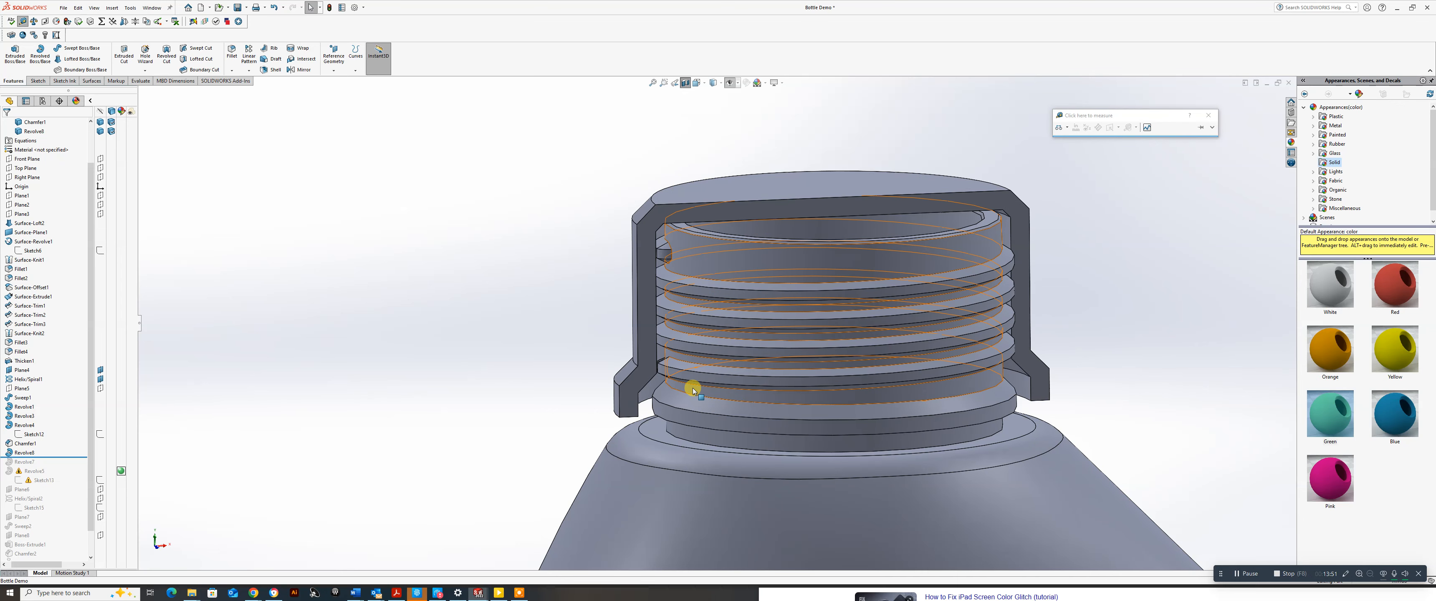
pyautogui.scroll(-1, 667, 353)
pyautogui.moveTo(665, 351); pyautogui.dragTo(630, 330, button='middle')
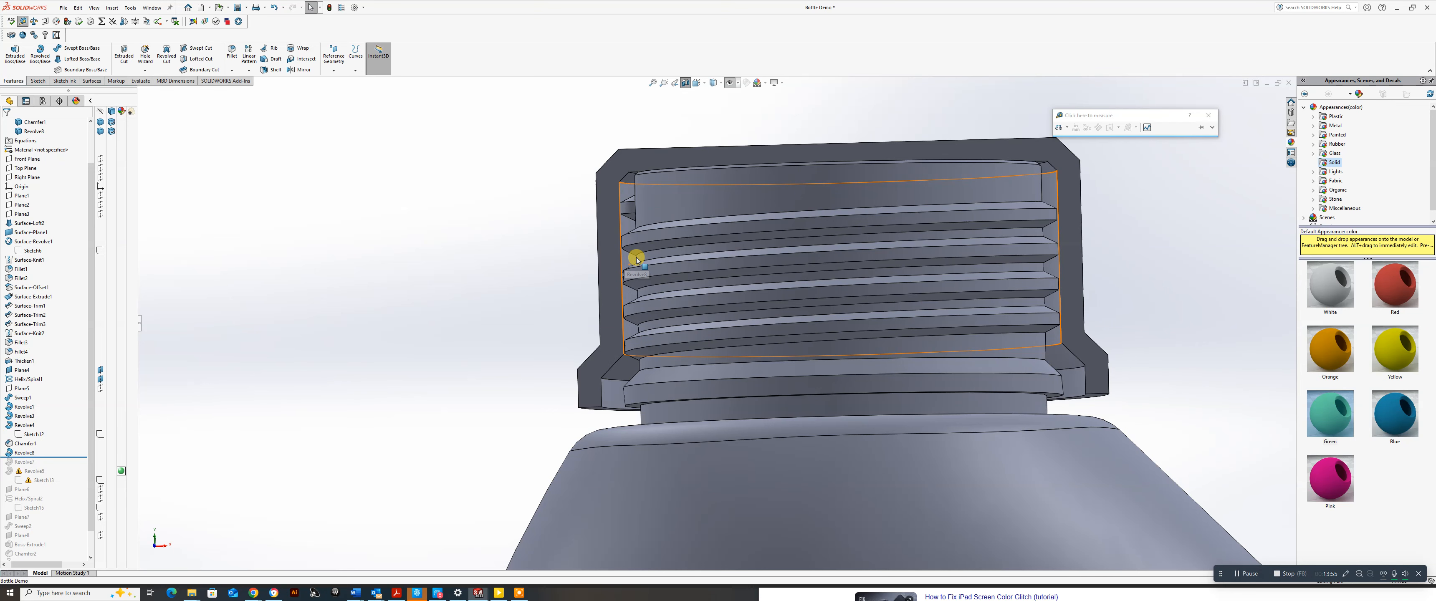
pyautogui.scroll(2, 638, 261)
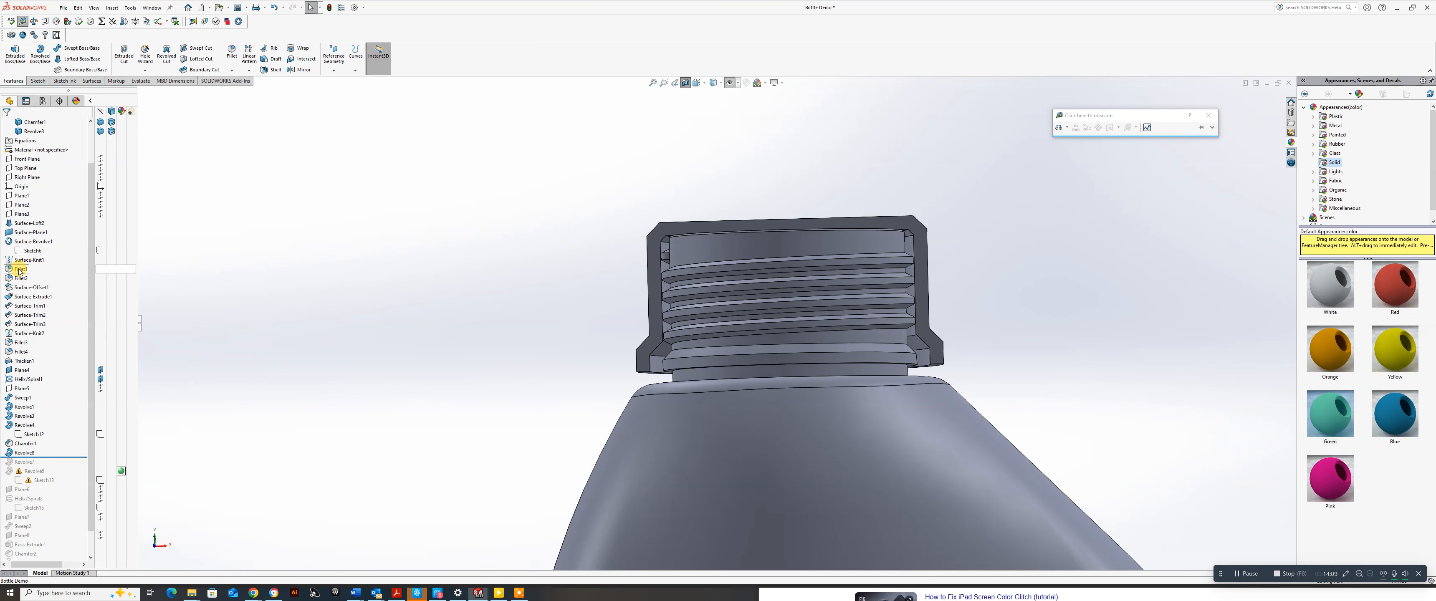
# Turn off Hide All Types to display Plane4 and the thread helix around the bottle neck.
pyautogui.click(22, 371)
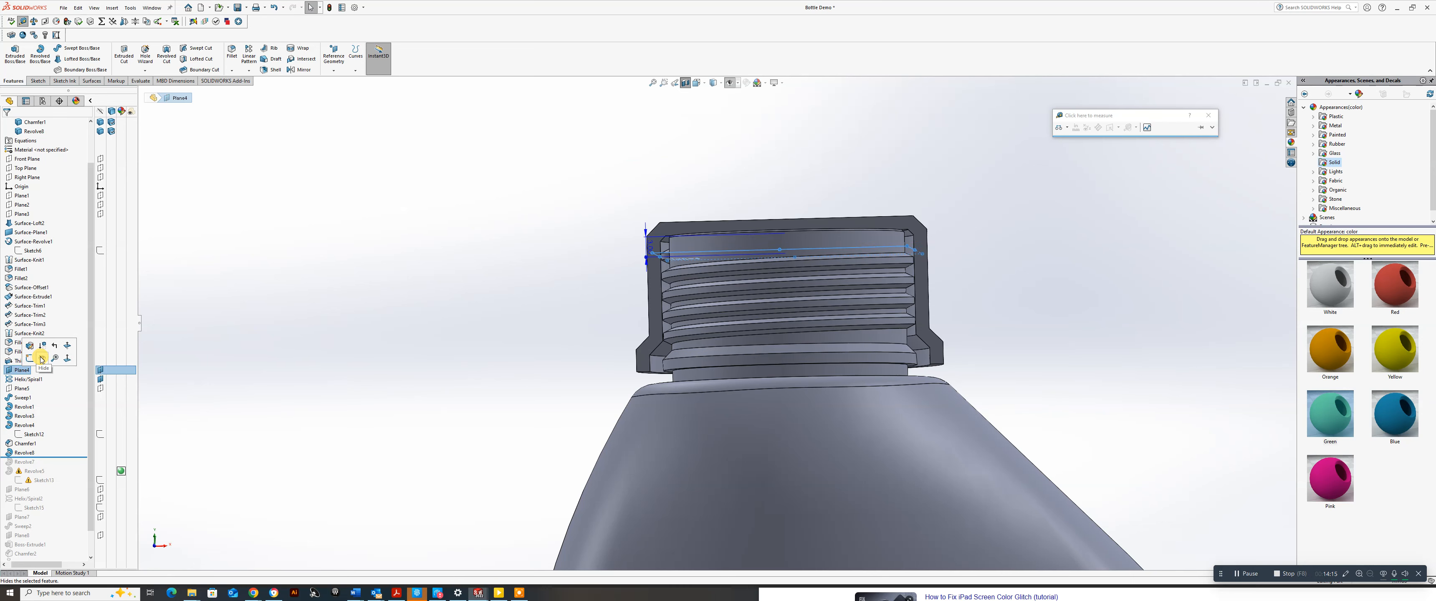
pyautogui.click(43, 358)
pyautogui.rightClick(19, 371)
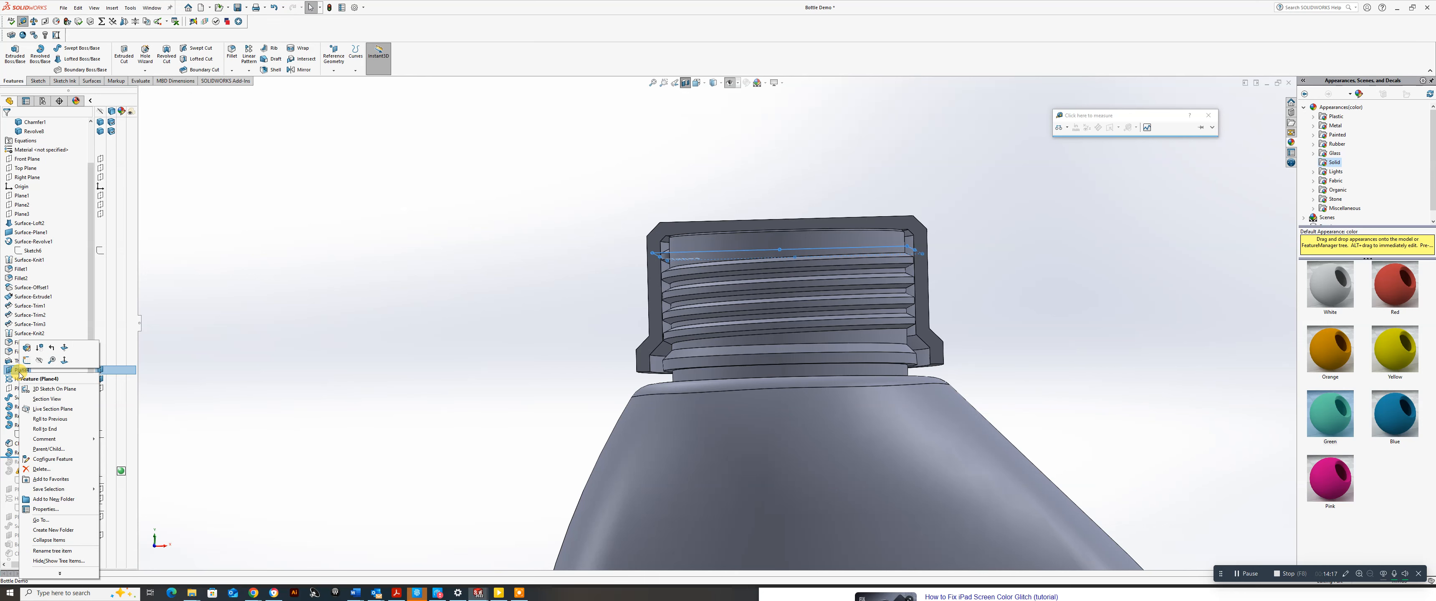
pyautogui.click(446, 232)
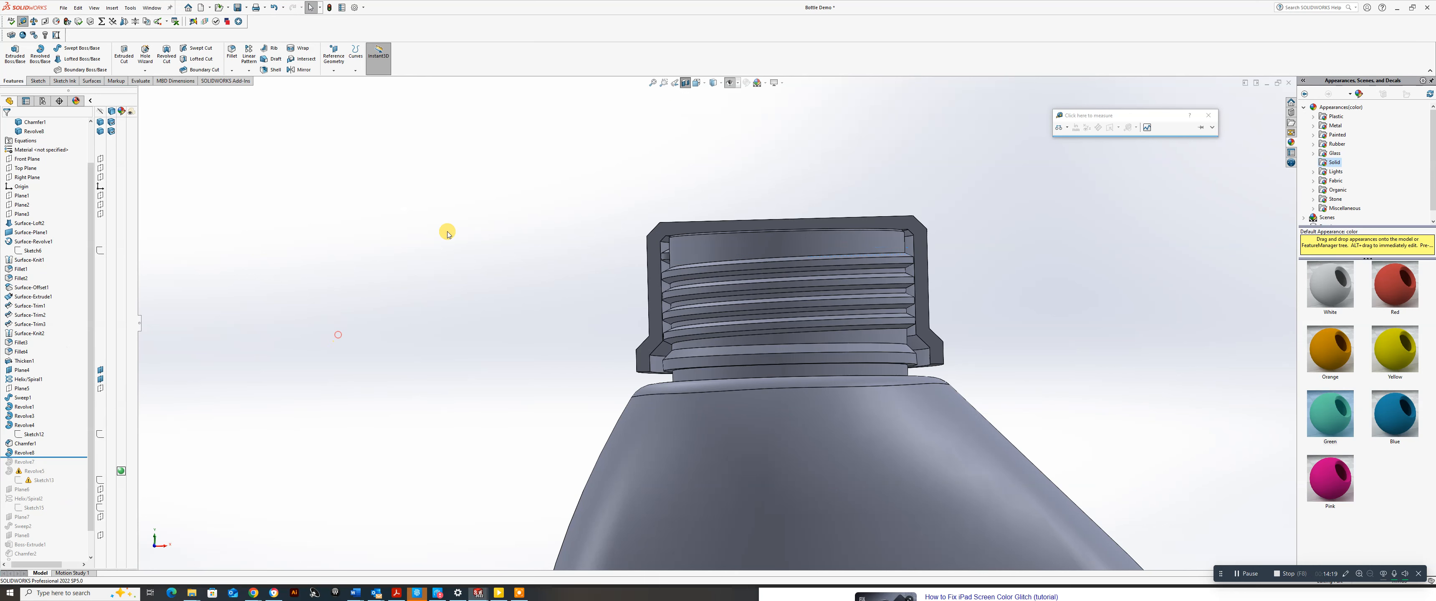
pyautogui.click(733, 84)
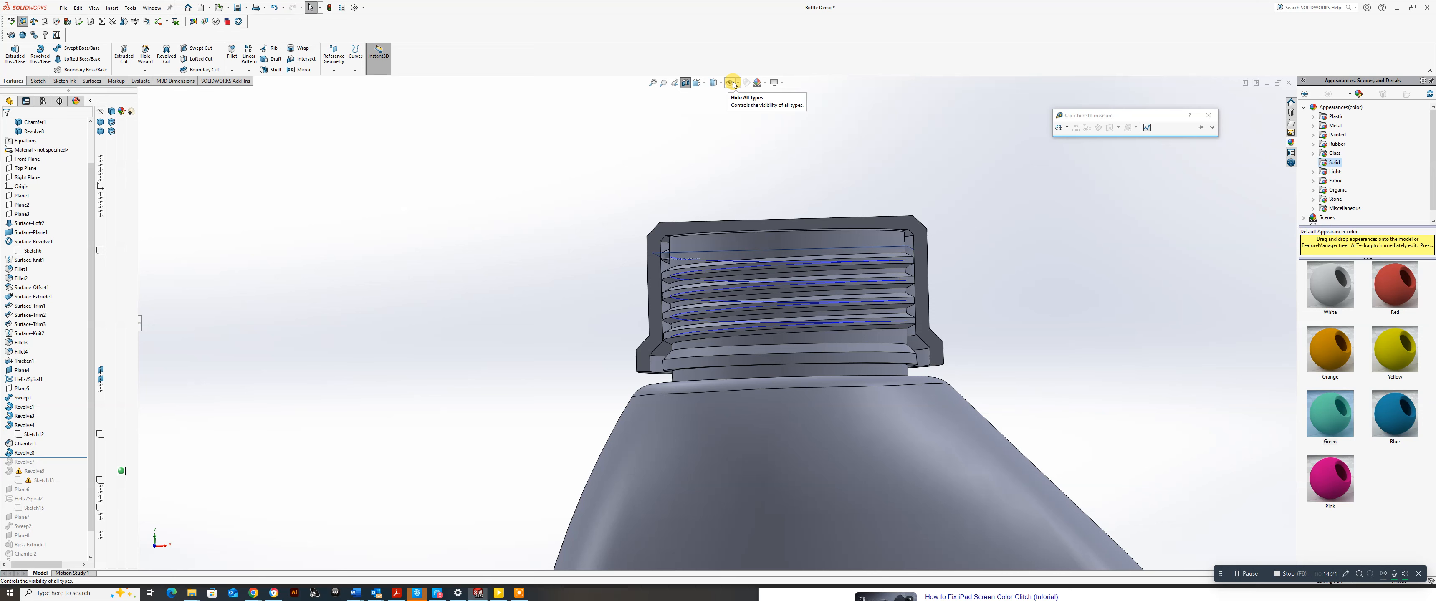
pyautogui.moveTo(596, 240); pyautogui.dragTo(642, 279, button='middle')
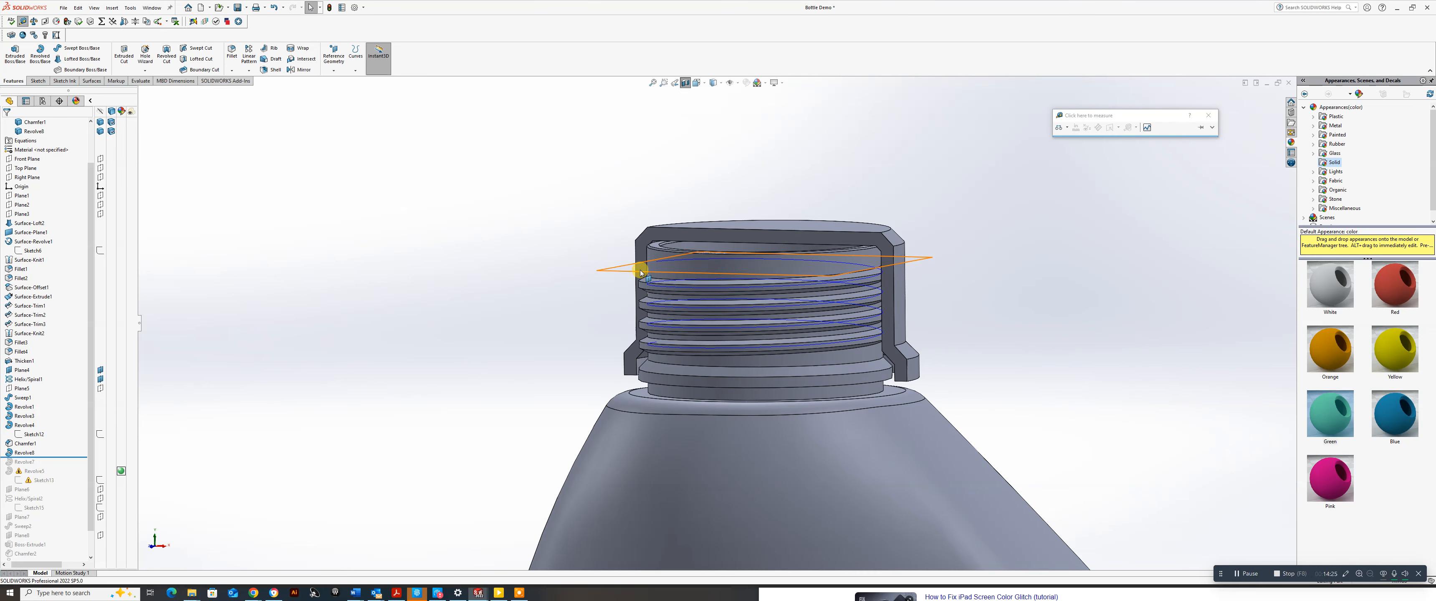
pyautogui.moveTo(690, 282); pyautogui.dragTo(679, 257, button='middle')
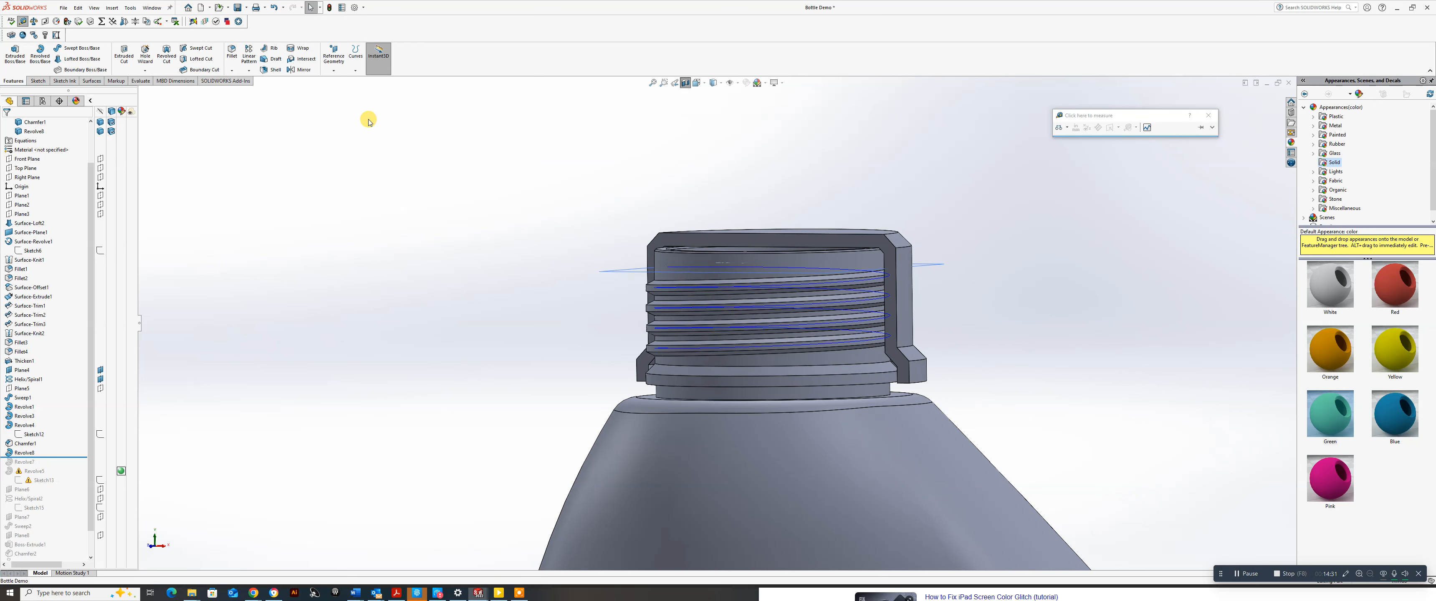
# Create a reference plane offset 1.5 mm below Plane4, with the offset direction flipped.
pyautogui.click(355, 71)
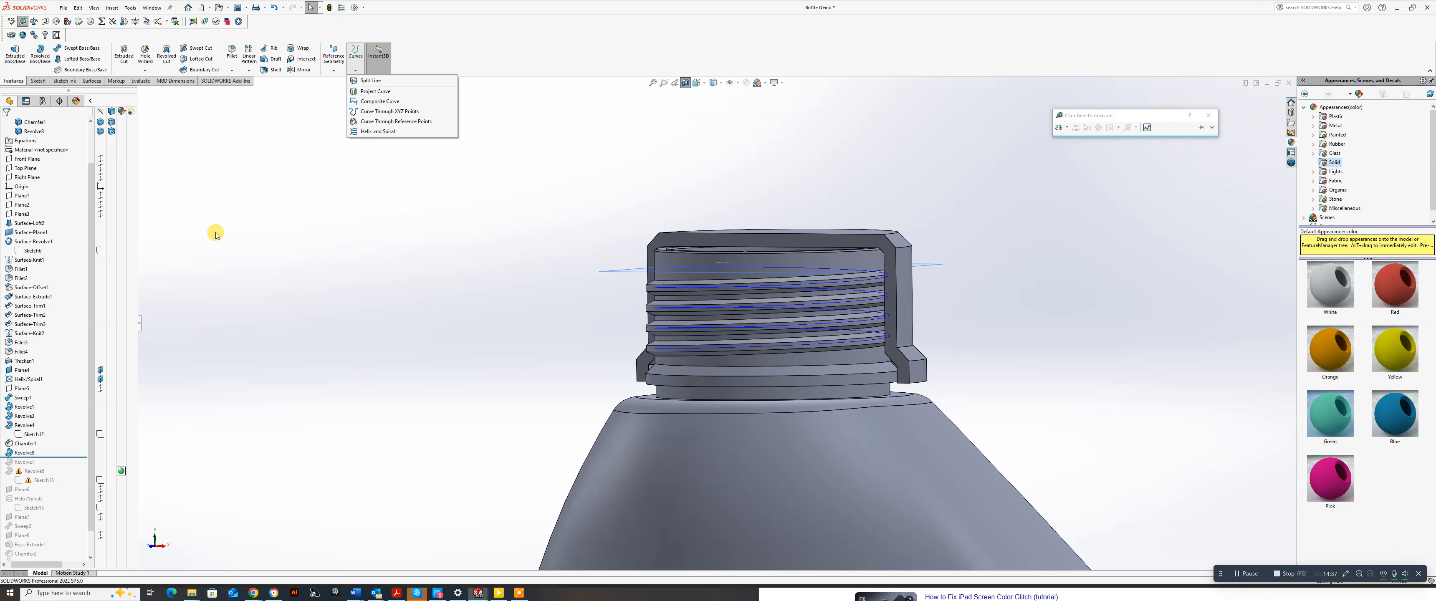
pyautogui.click(339, 261)
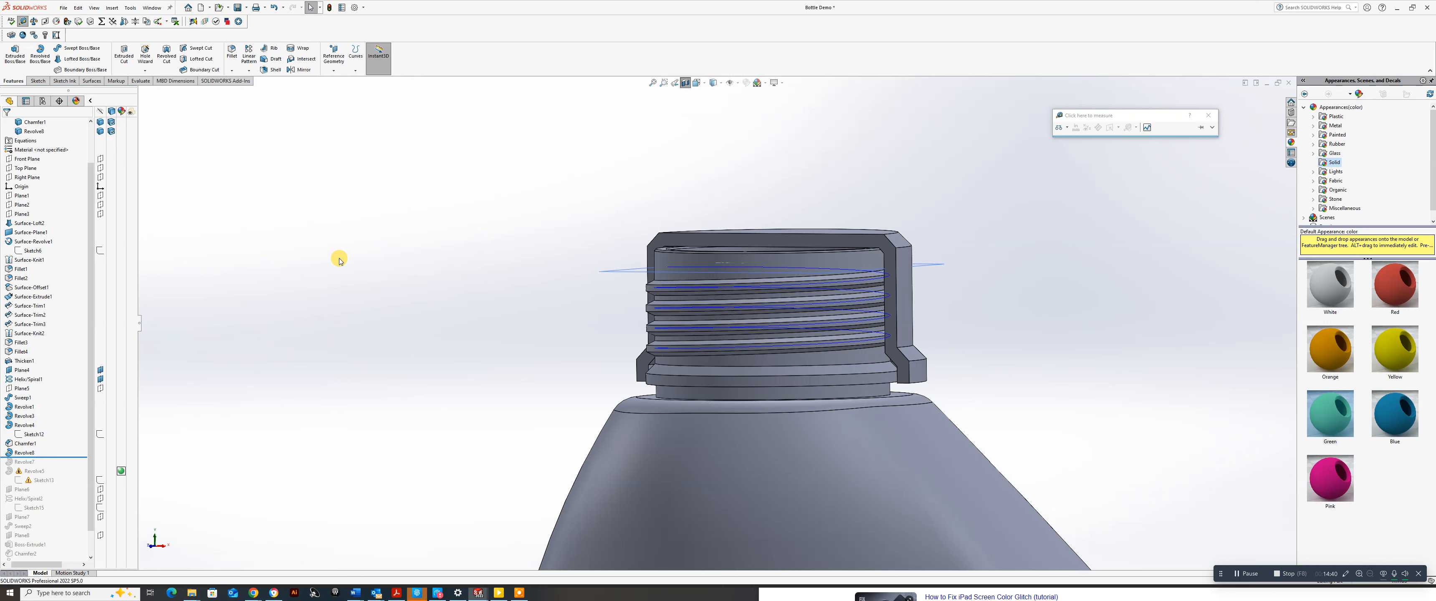
pyautogui.click(339, 63)
pyautogui.click(343, 83)
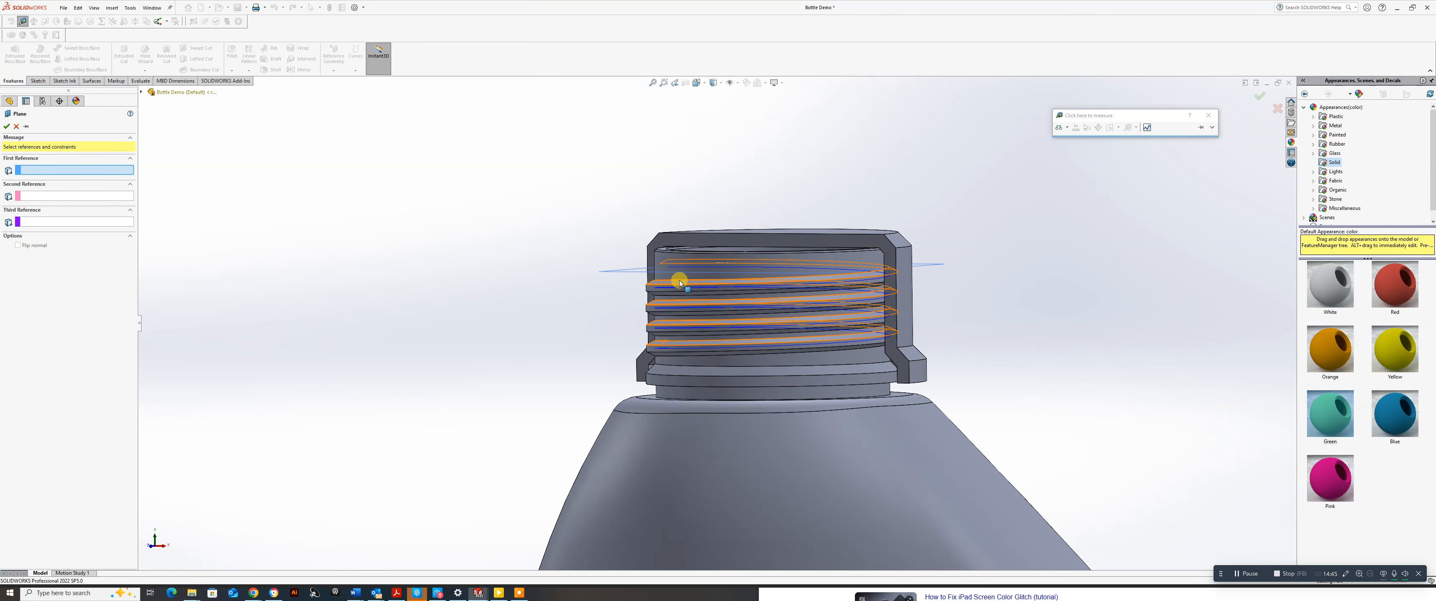
pyautogui.click(617, 275)
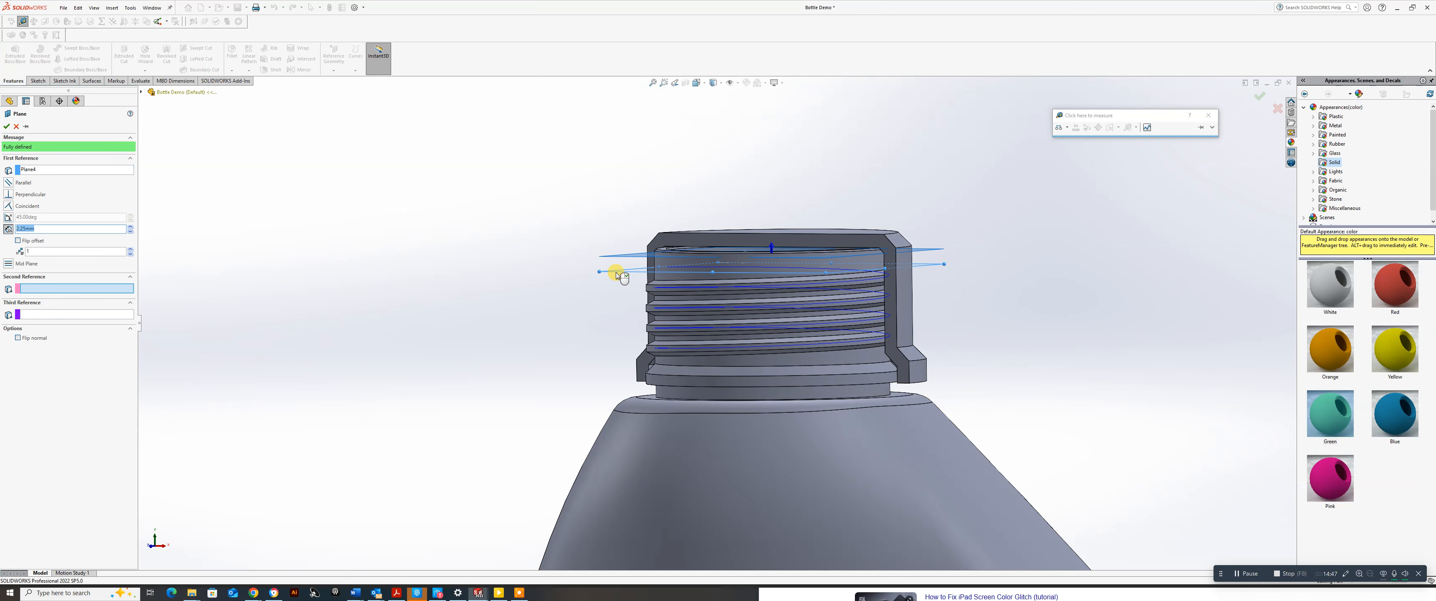
pyautogui.click(18, 241)
pyautogui.moveTo(45, 228); pyautogui.dragTo(2, 231)
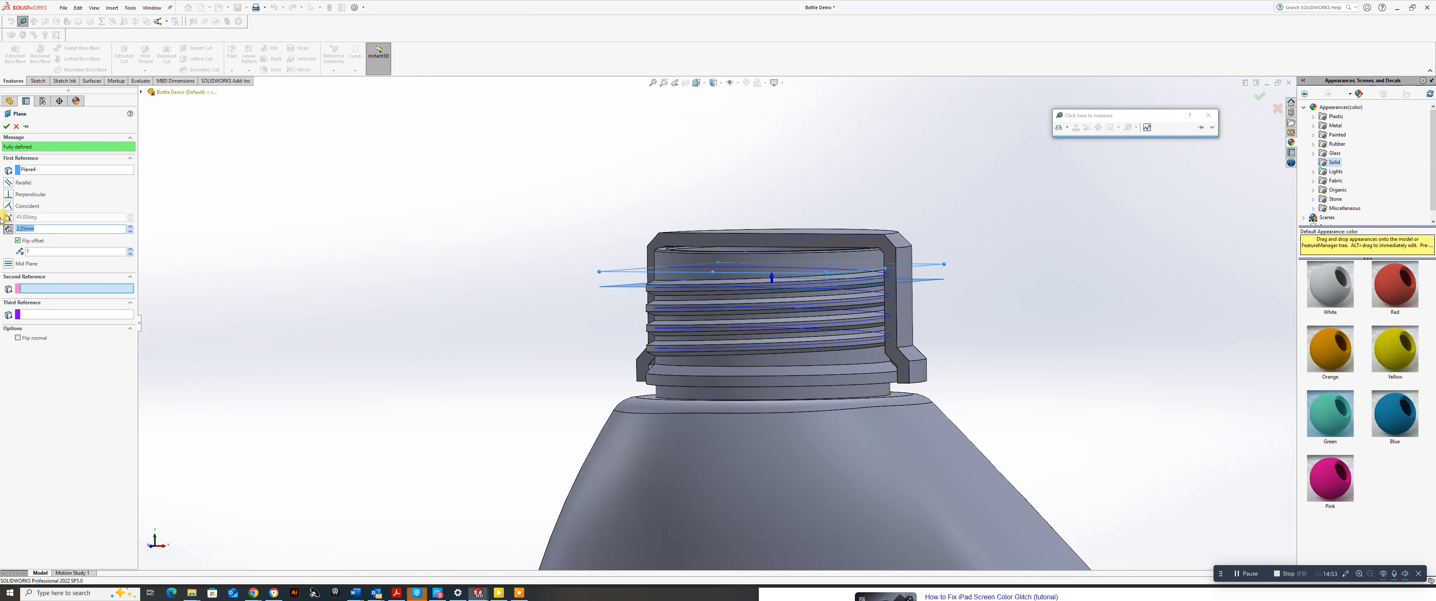
pyautogui.write('1.5')
pyautogui.press('Return')
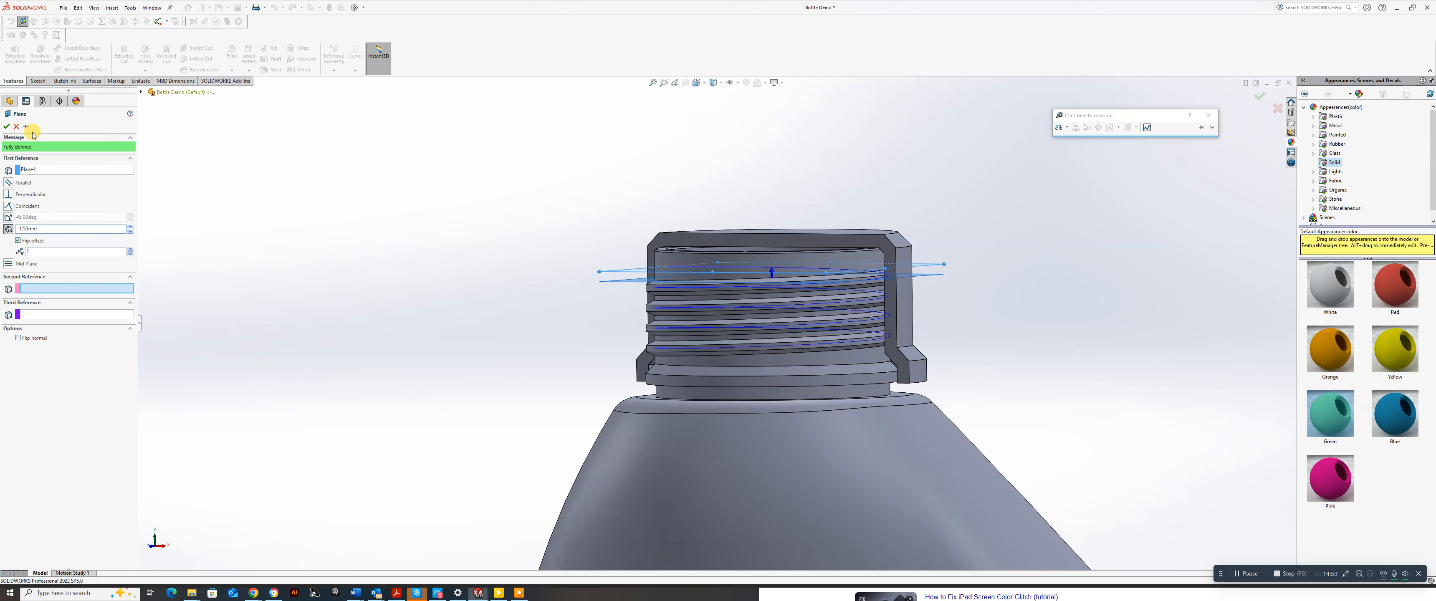
pyautogui.click(7, 126)
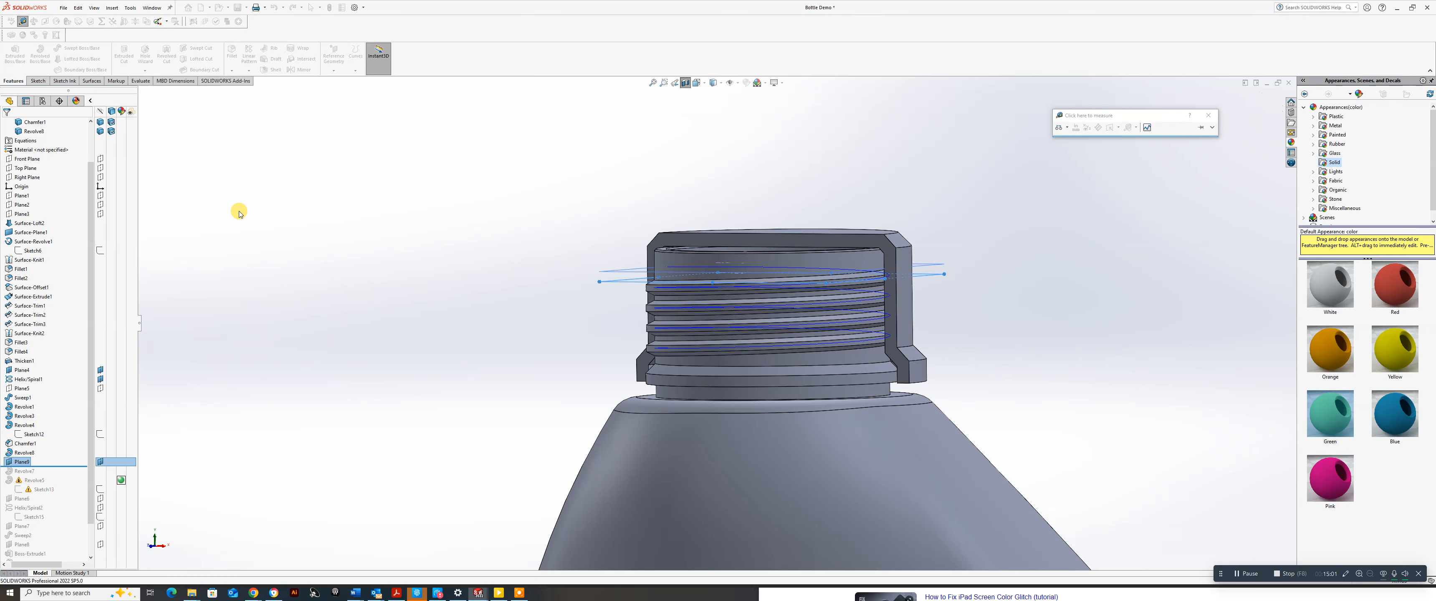
# Examine the new offset plane's position relative to the neck thread in the sectioned front view.
pyautogui.press('space')
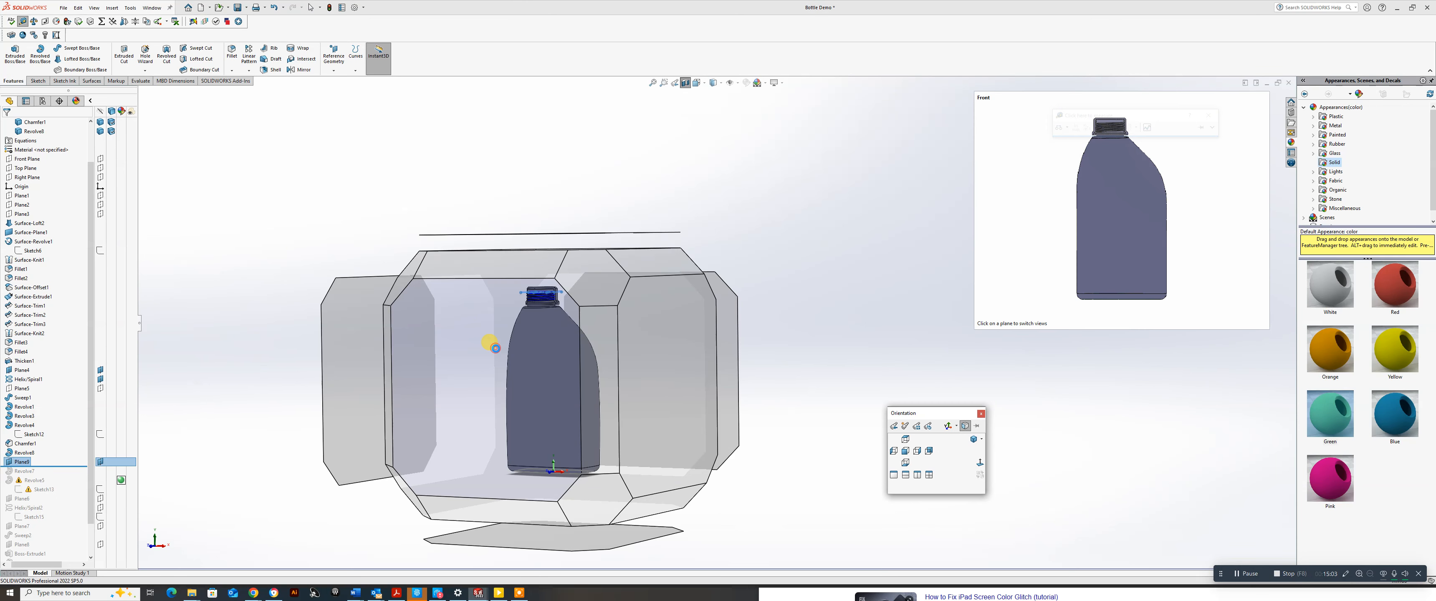
pyautogui.click(495, 348)
pyautogui.scroll(-5, 690, 126)
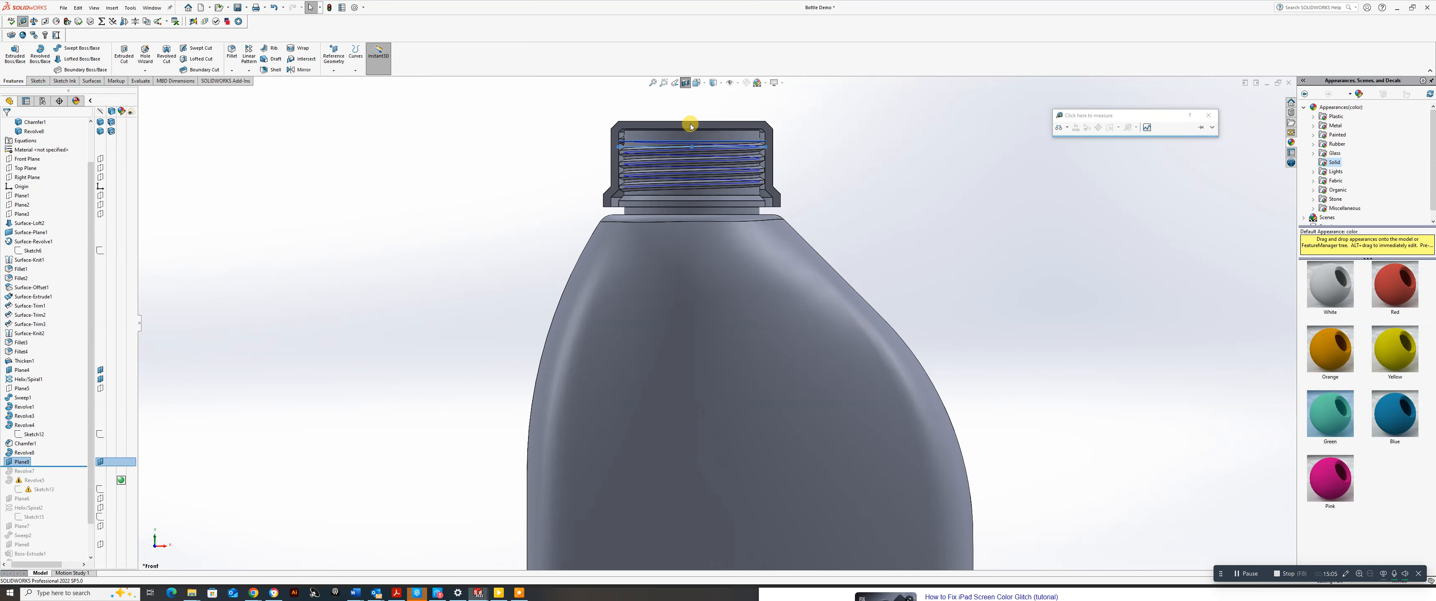
pyautogui.scroll(-2, 687, 131)
pyautogui.scroll(-3, 651, 170)
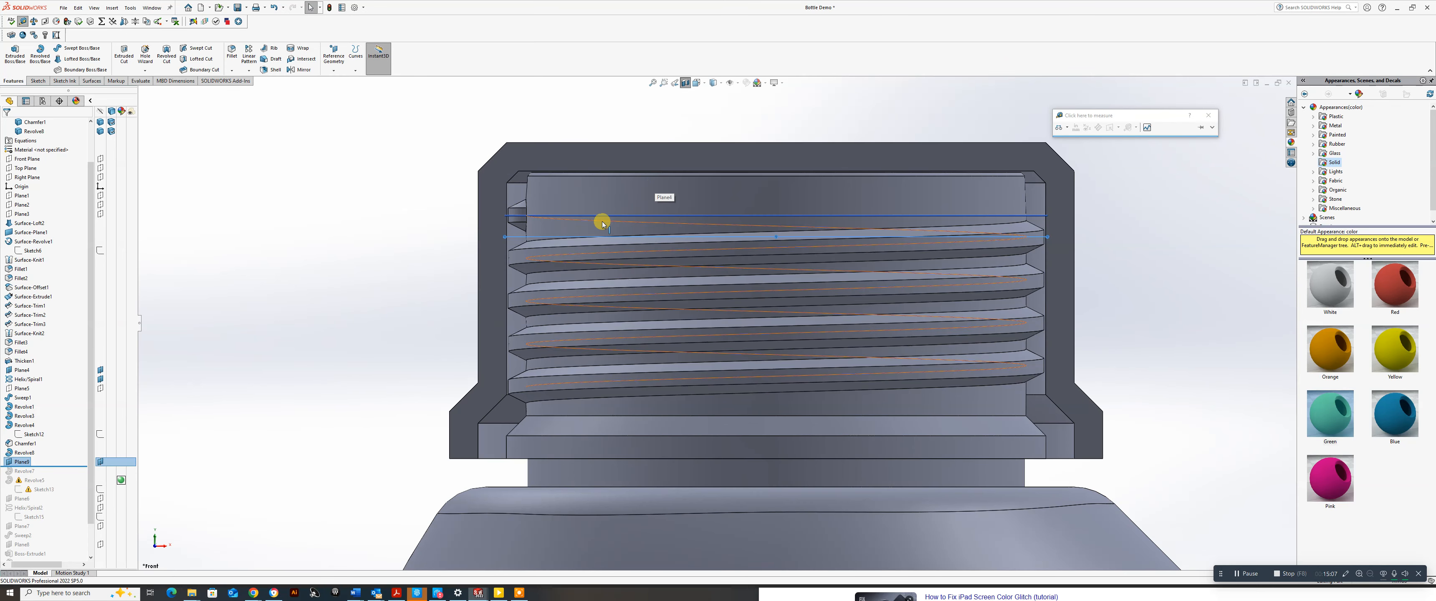
pyautogui.scroll(-1, 602, 223)
pyautogui.scroll(-3, 577, 231)
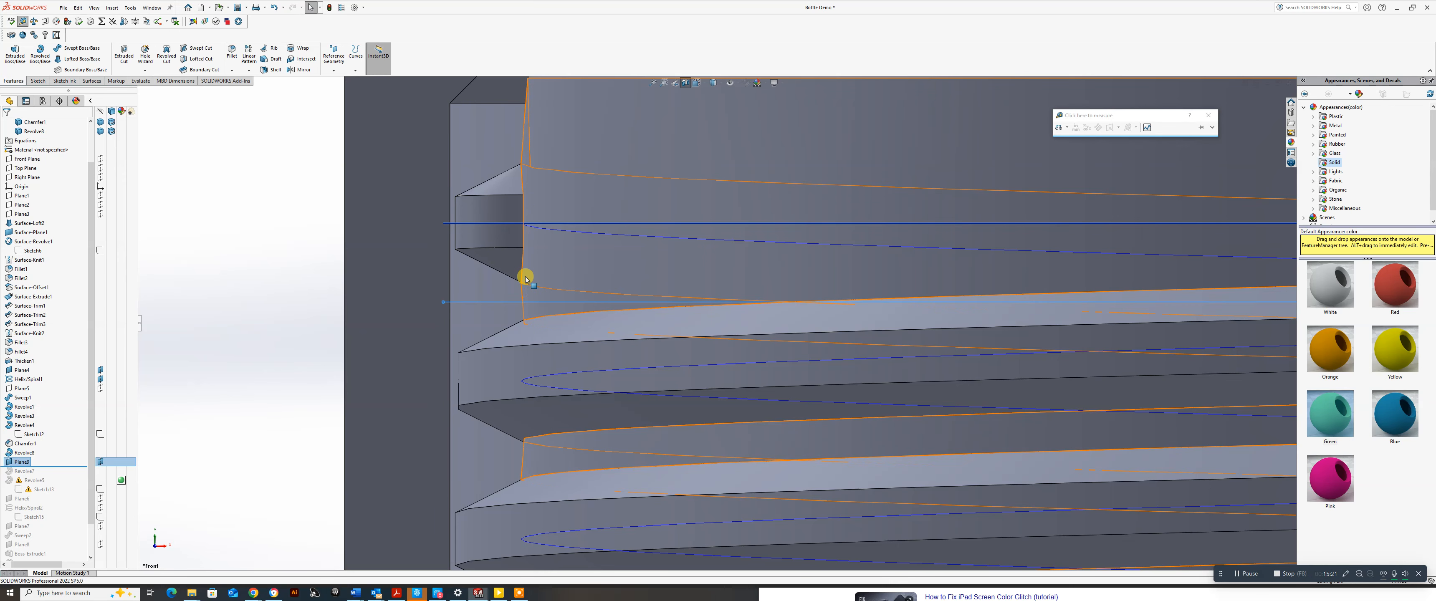
pyautogui.scroll(5, 502, 287)
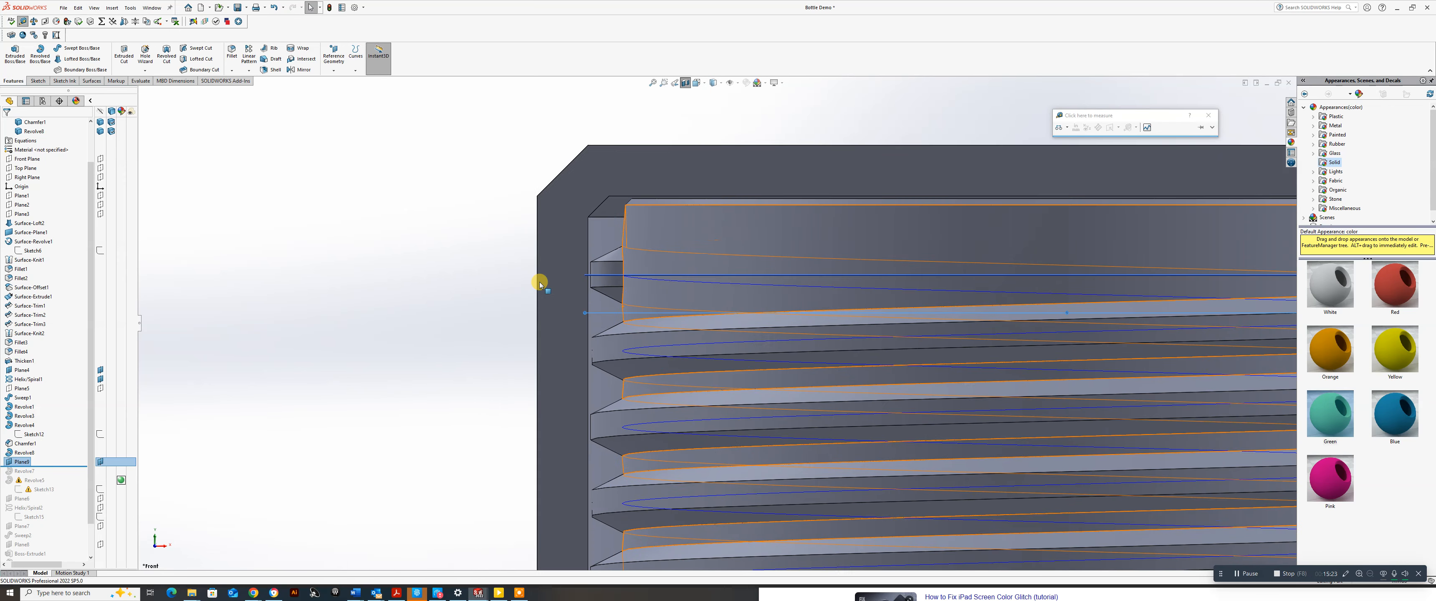
pyautogui.moveTo(686, 291); pyautogui.dragTo(706, 347, button='middle')
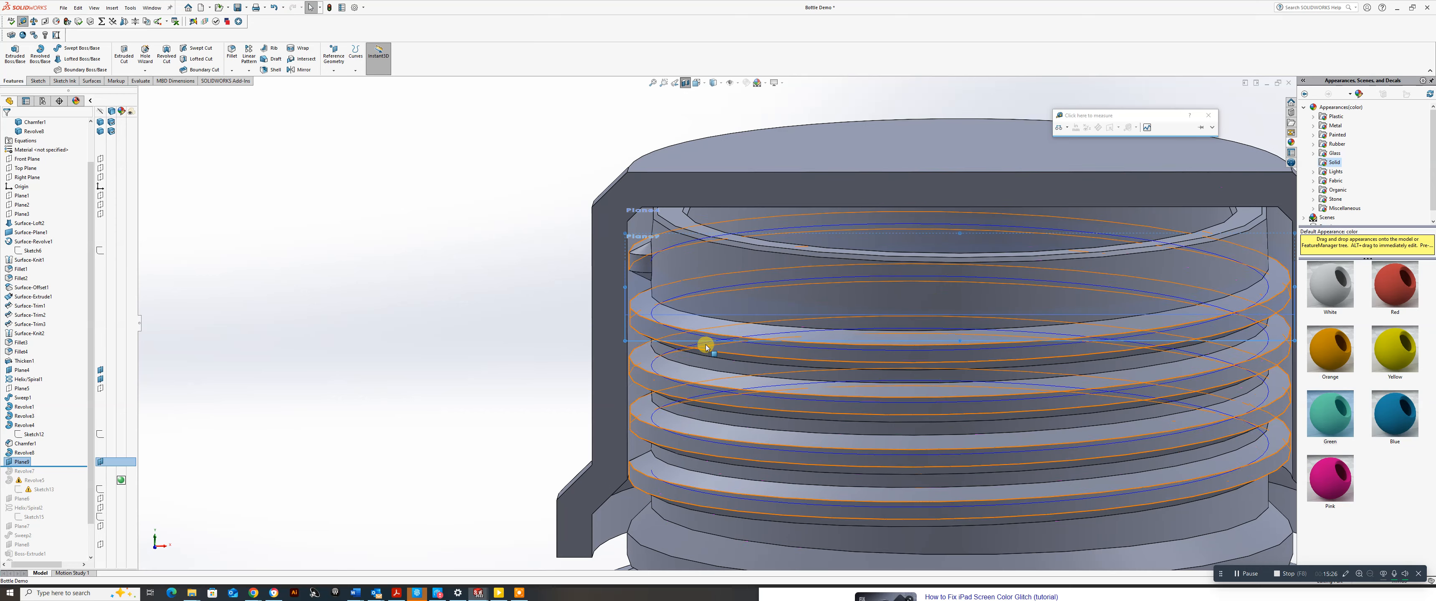
# Start a sketch on the new offset plane and convert the cap's lower inner circular edge into a sketch circle.
pyautogui.click(38, 81)
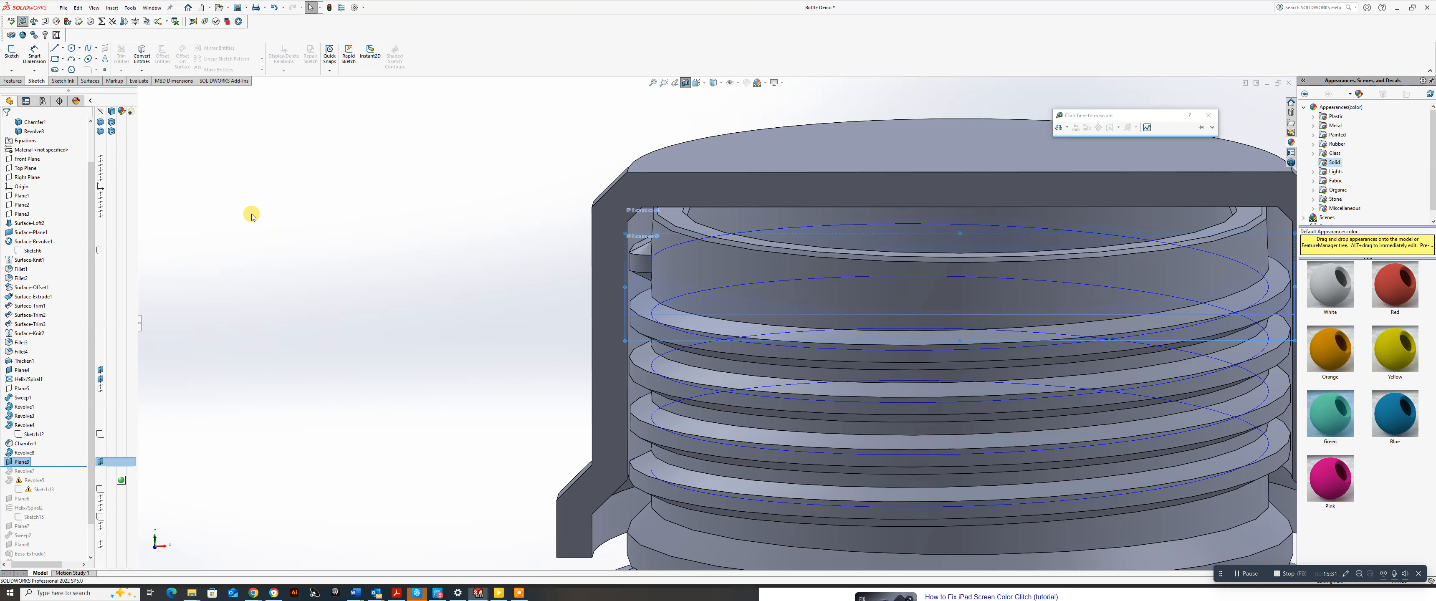
pyautogui.click(11, 51)
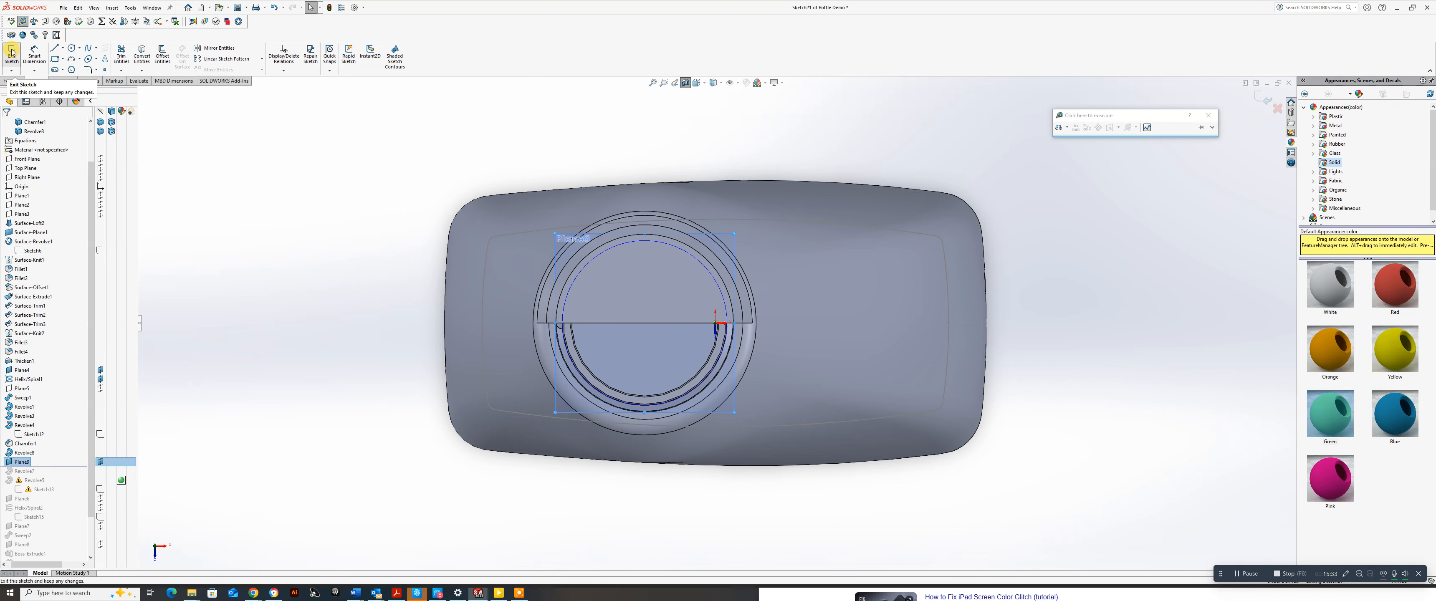
pyautogui.moveTo(641, 449)
pyautogui.mouseDown(button='middle')
pyautogui.moveTo(658, 337)
pyautogui.moveTo(638, 90)
pyautogui.moveTo(657, 141)
pyautogui.mouseUp(button='middle')
pyautogui.scroll(-3, 650, 138)
pyautogui.scroll(3, 650, 161)
pyautogui.moveTo(668, 339); pyautogui.dragTo(650, 183, button='middle')
pyautogui.moveTo(670, 360); pyautogui.dragTo(672, 345, button='middle')
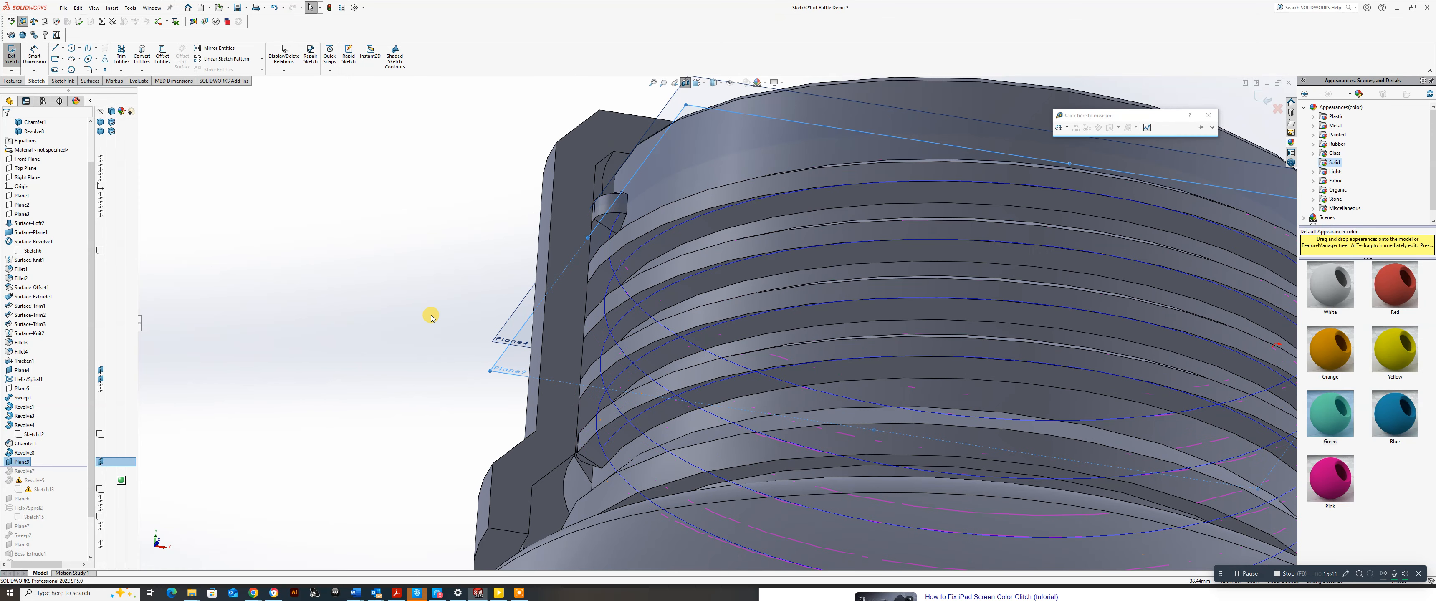
pyautogui.click(144, 55)
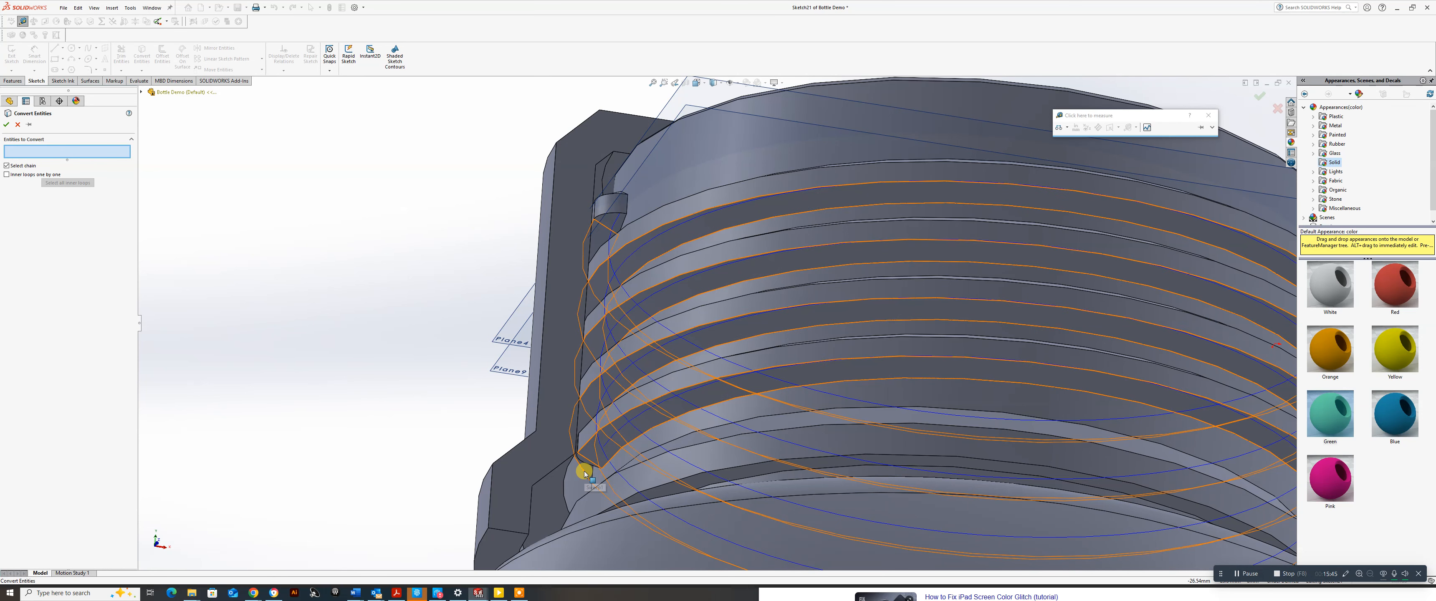
pyautogui.scroll(-5, 583, 478)
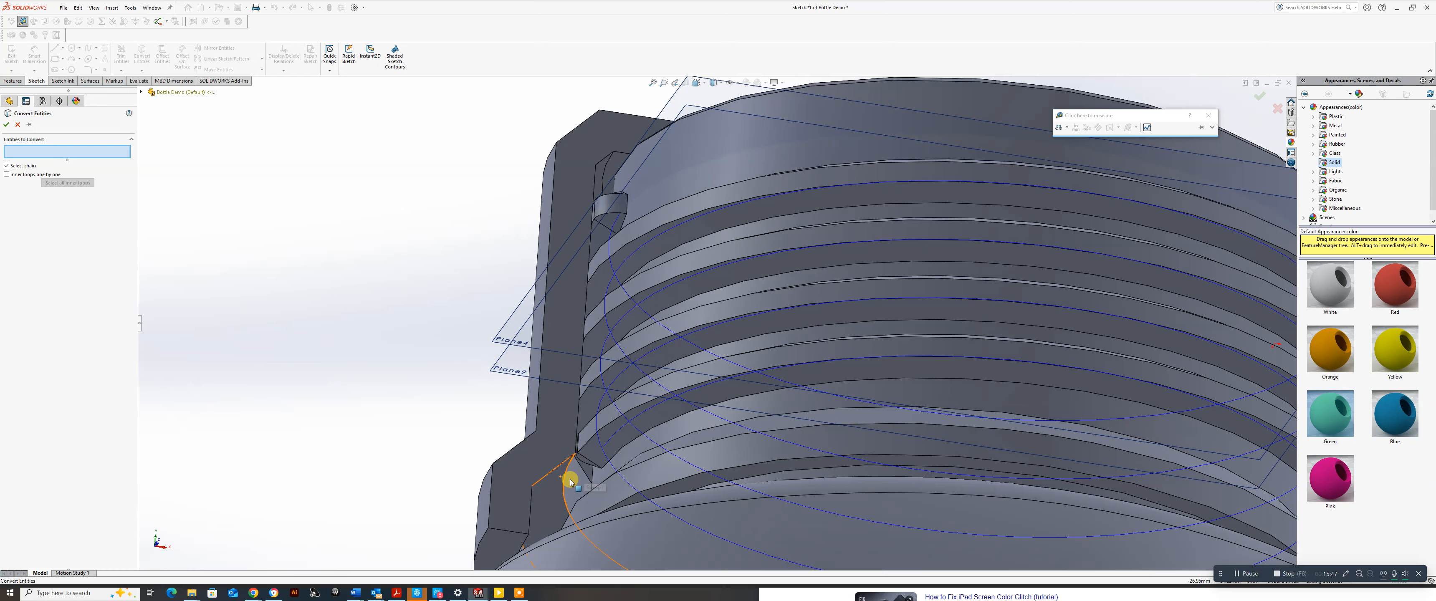
pyautogui.moveTo(620, 448); pyautogui.dragTo(592, 400, button='middle')
pyautogui.click(572, 403)
pyautogui.rightClick(572, 402)
pyautogui.scroll(5, 754, 326)
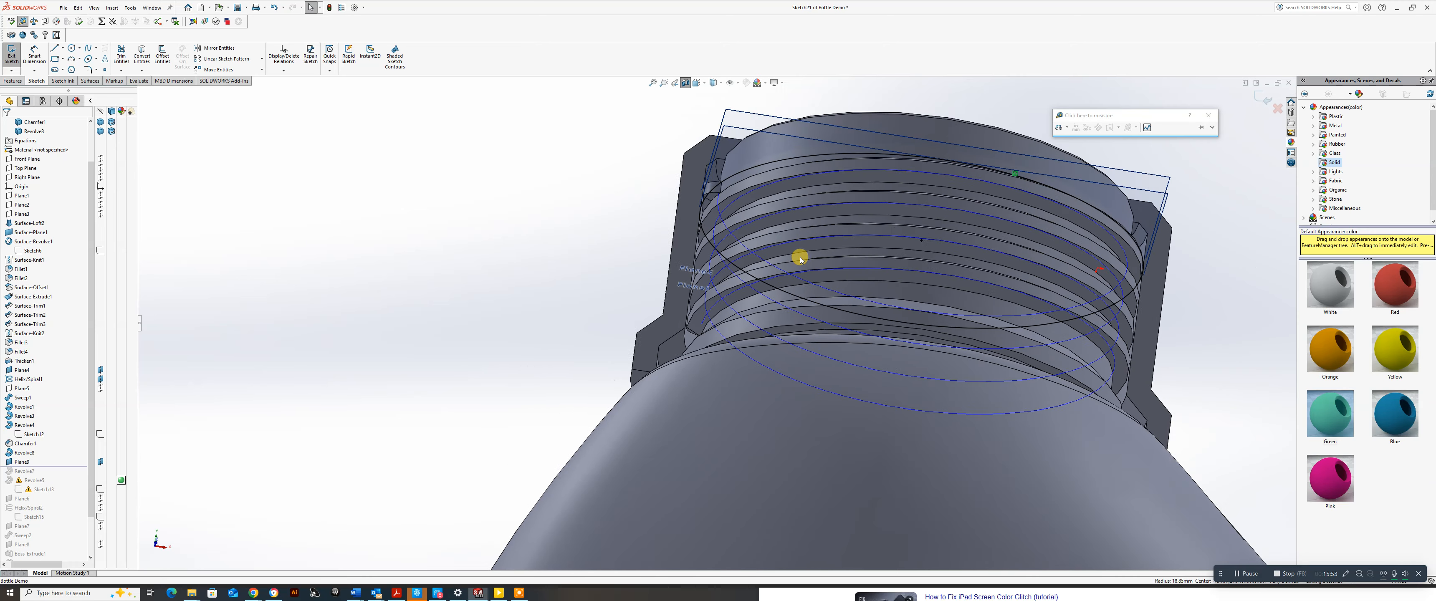
# Create a clockwise helix from the converted circle with a constant 3 mm pitch, 4 revolutions, reversed direction and 270° start angle.
pyautogui.moveTo(801, 251); pyautogui.dragTo(779, 333, button='middle')
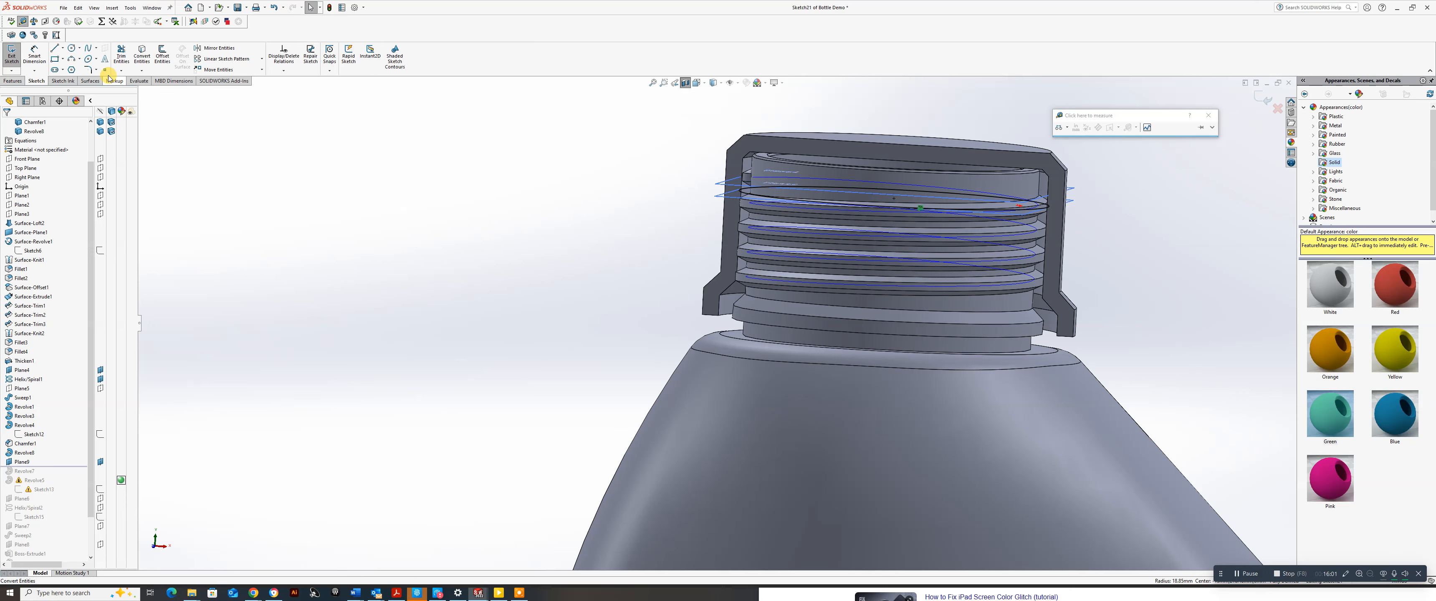
pyautogui.click(4, 83)
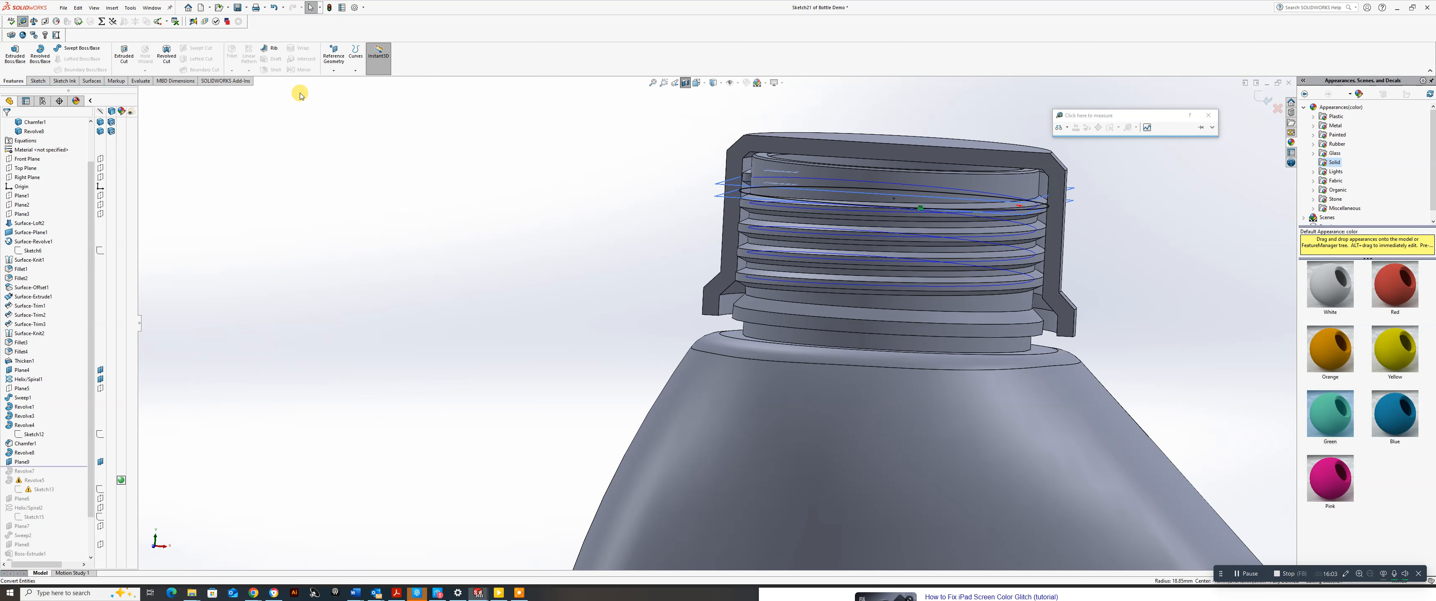
pyautogui.click(356, 58)
pyautogui.click(369, 92)
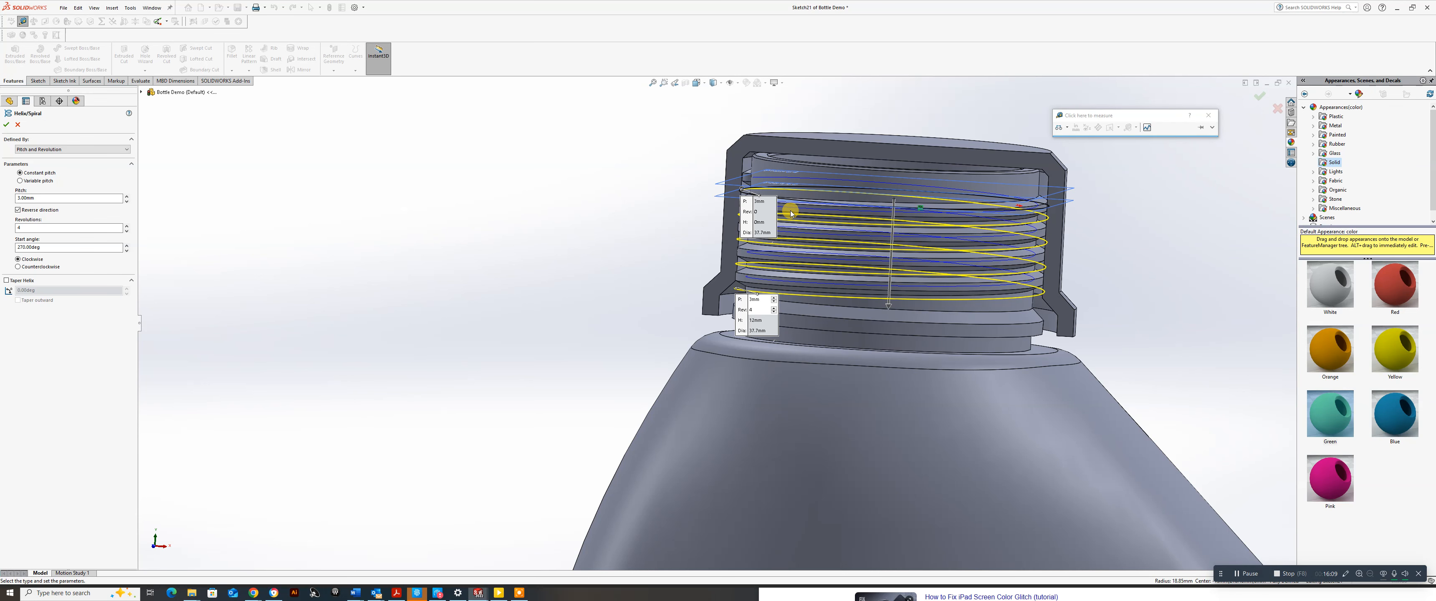
pyautogui.moveTo(791, 224); pyautogui.dragTo(747, 209, button='middle')
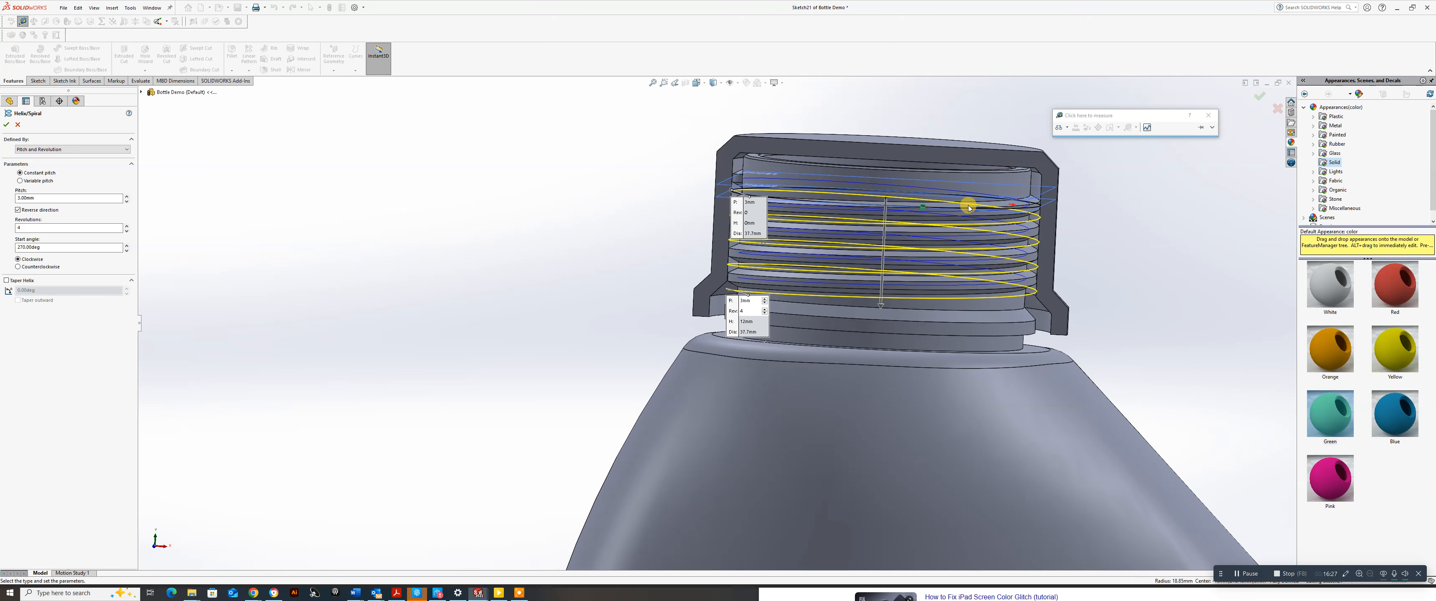
pyautogui.click(7, 126)
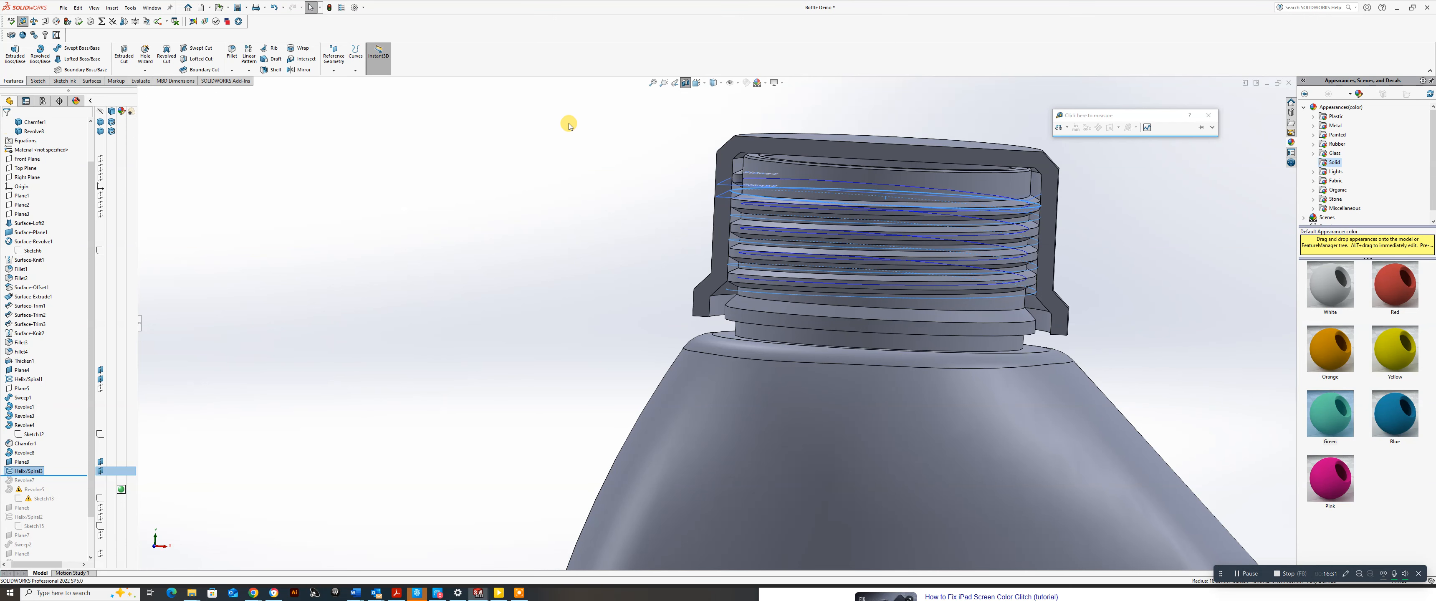
pyautogui.scroll(-5, 719, 195)
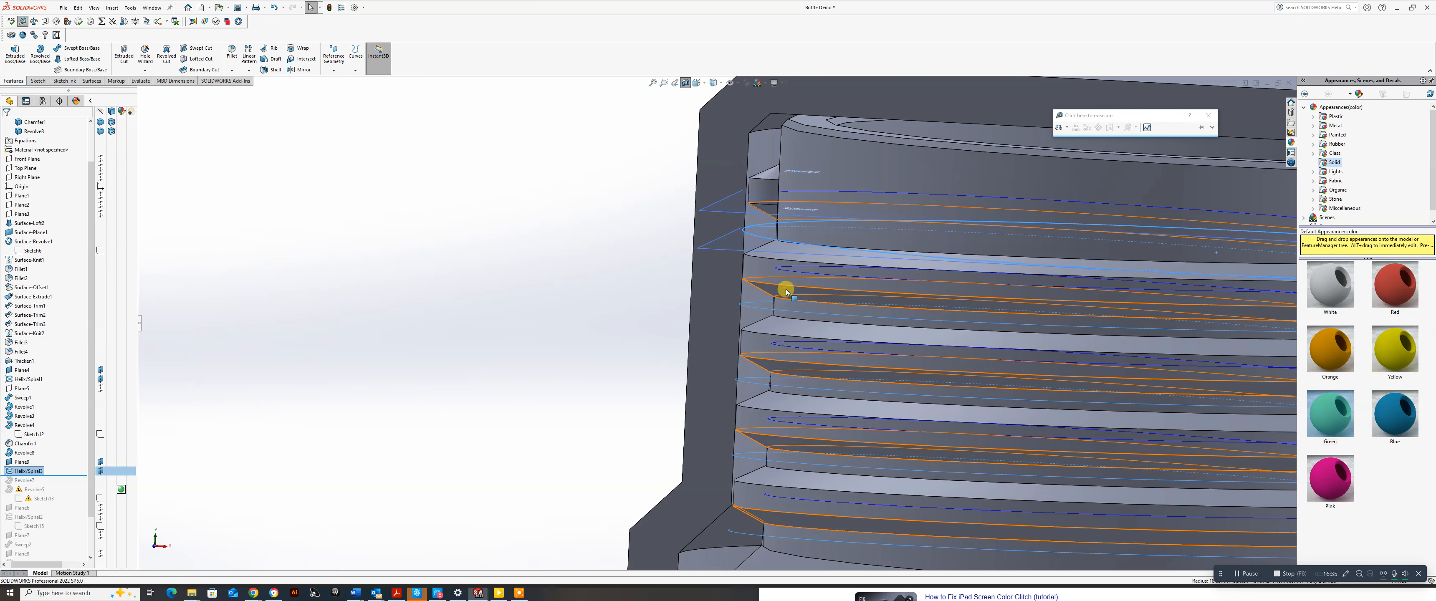
# Hide the neck thread's helix (Helix/Spiral1) and Plane4.
pyautogui.moveTo(788, 292)
pyautogui.mouseDown(button='middle')
pyautogui.moveTo(797, 271)
pyautogui.moveTo(824, 294)
pyautogui.moveTo(811, 282)
pyautogui.mouseUp(button='middle')
pyautogui.scroll(5, 812, 282)
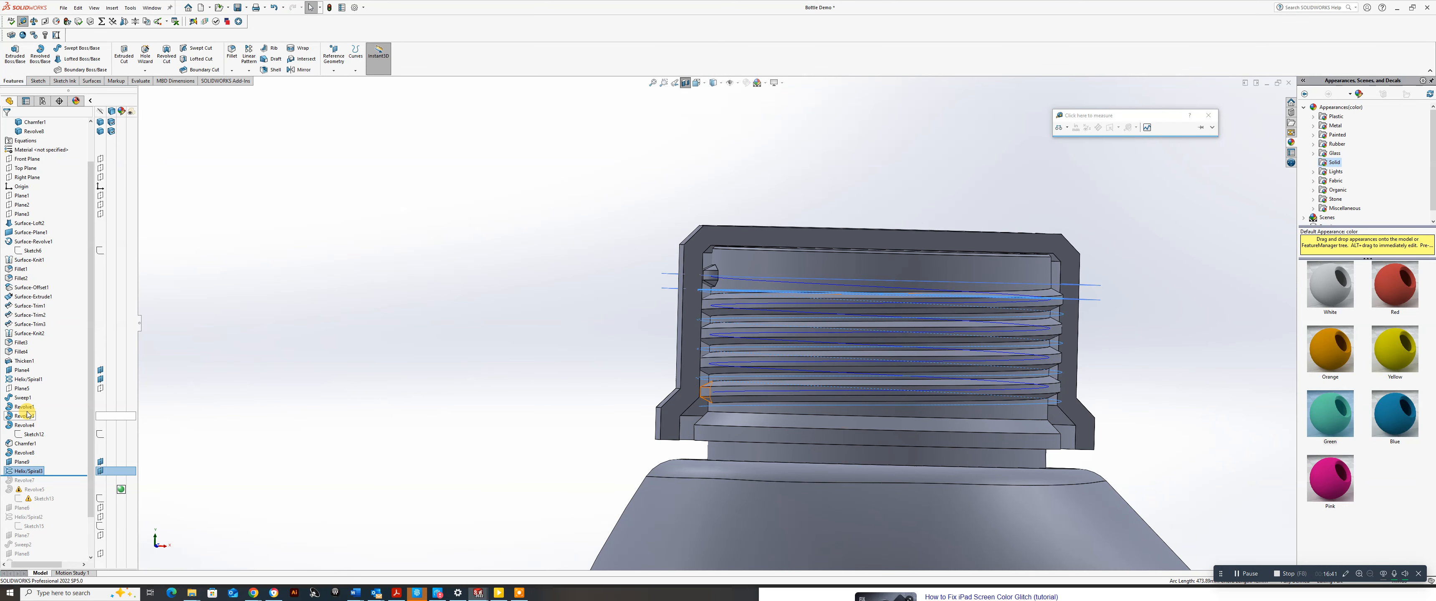
pyautogui.rightClick(22, 380)
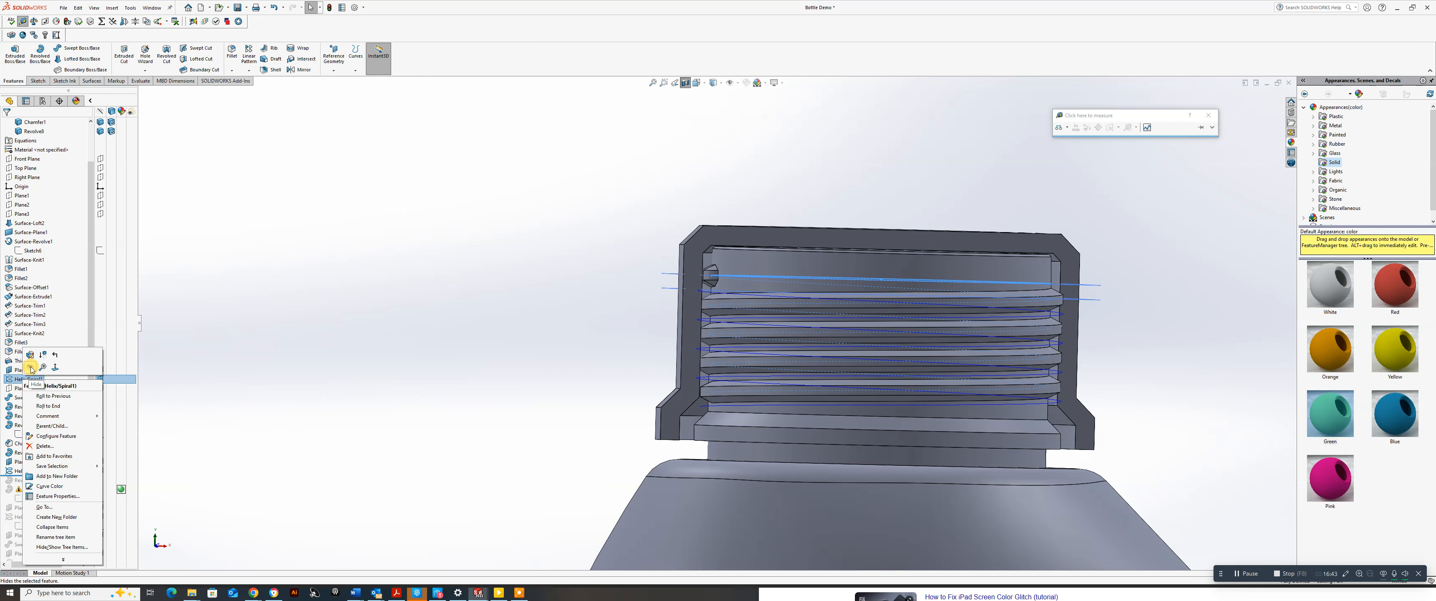
pyautogui.click(30, 366)
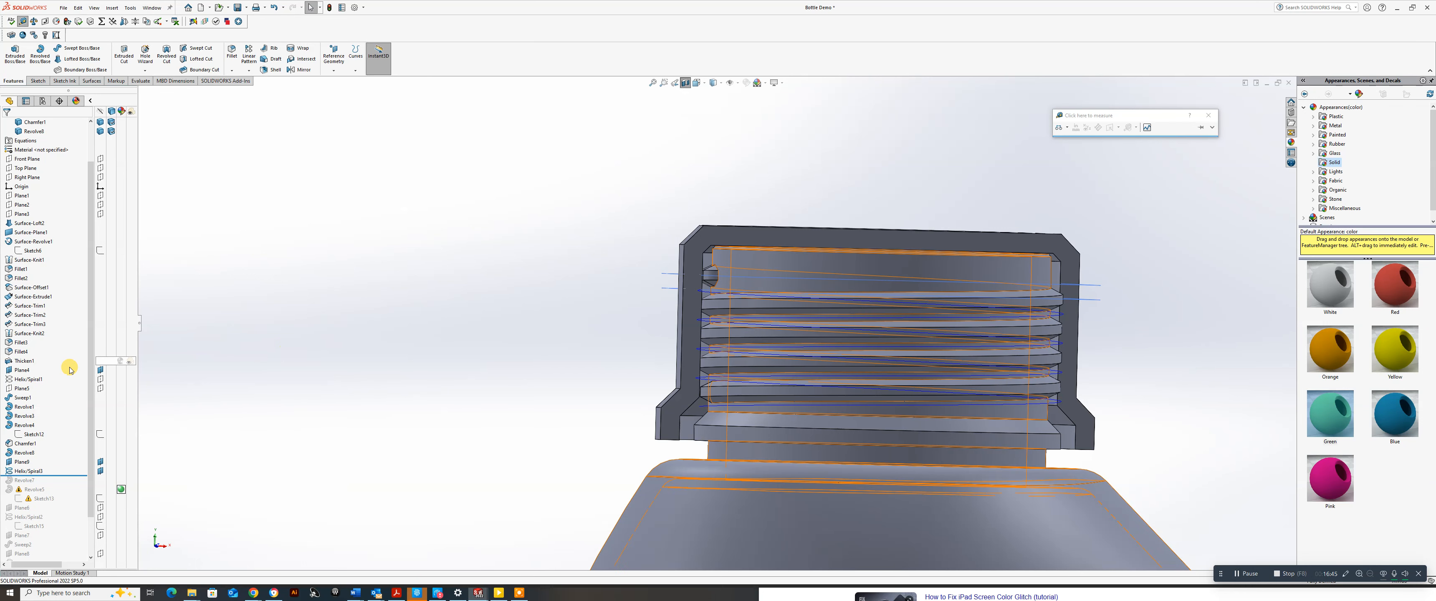
pyautogui.rightClick(21, 368)
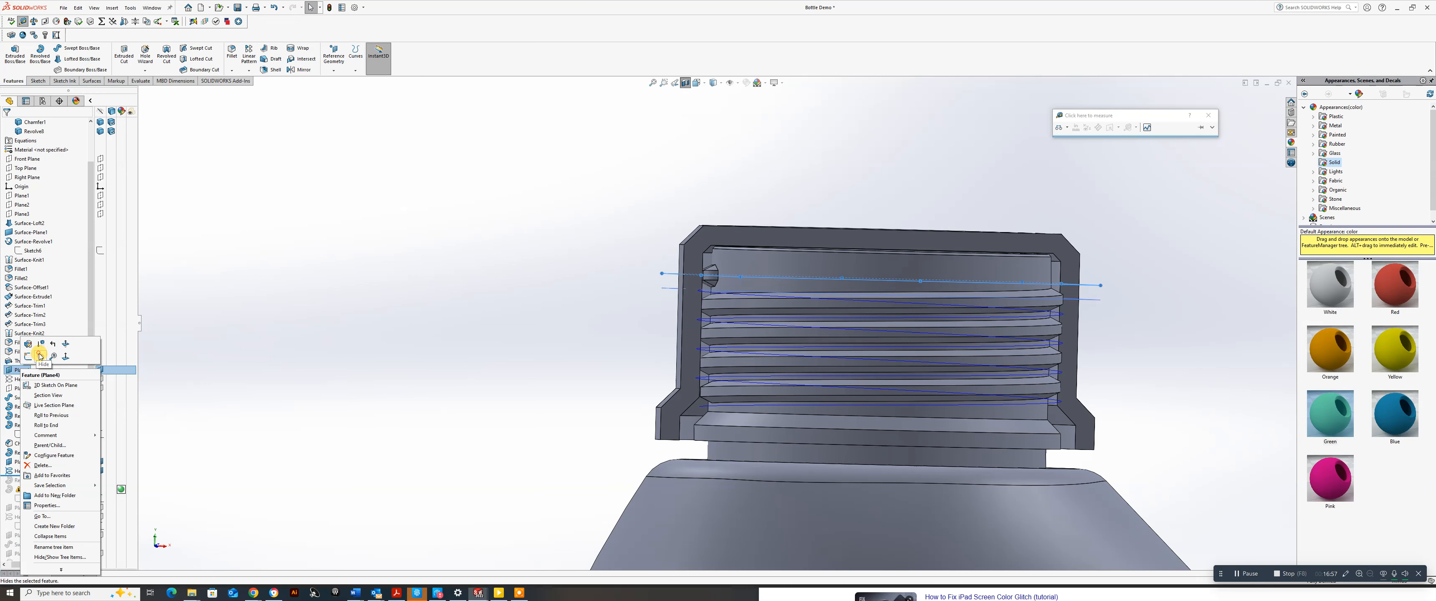
pyautogui.click(40, 356)
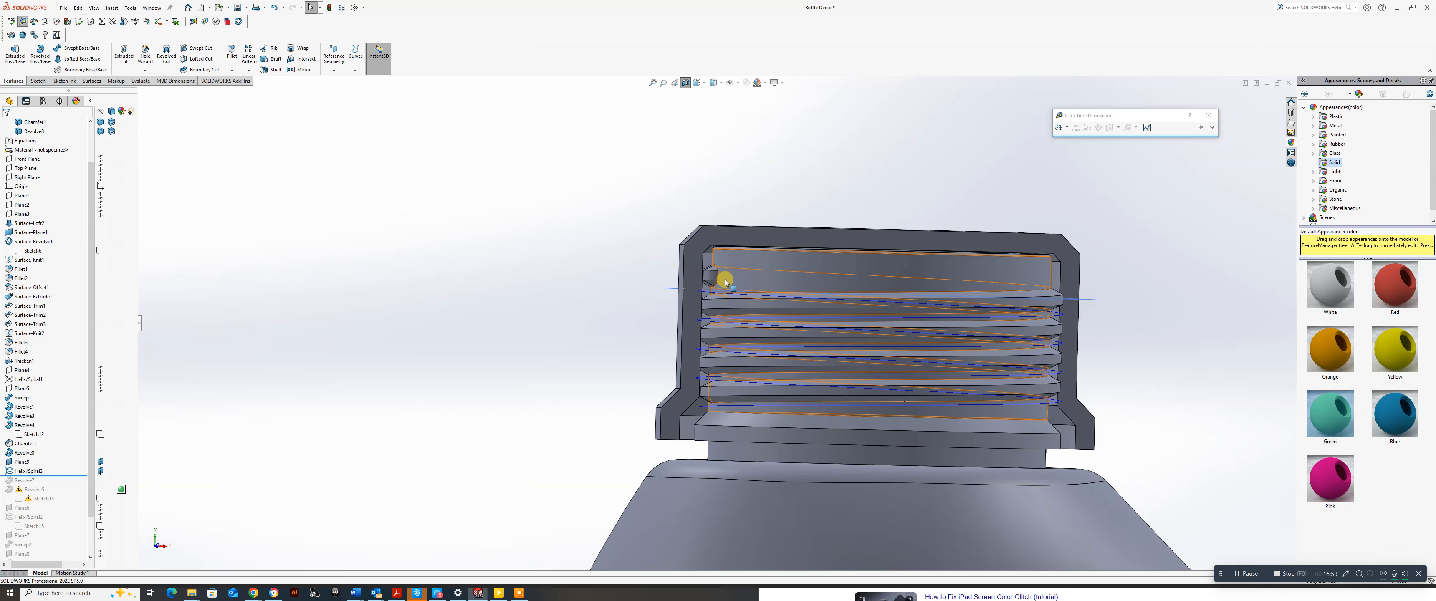
# Display the model with hidden lines removed and hide the offset plane that carries the cap's helix.
pyautogui.scroll(-3, 699, 282)
pyautogui.press('Escape')
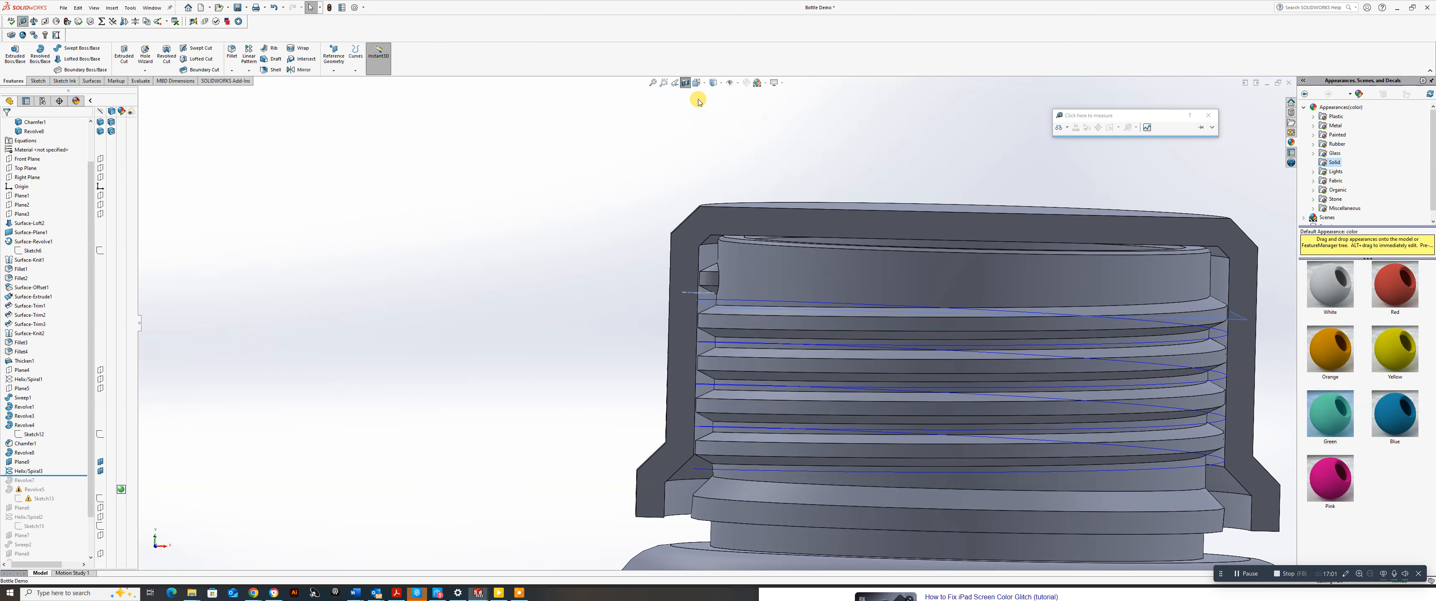
pyautogui.click(719, 84)
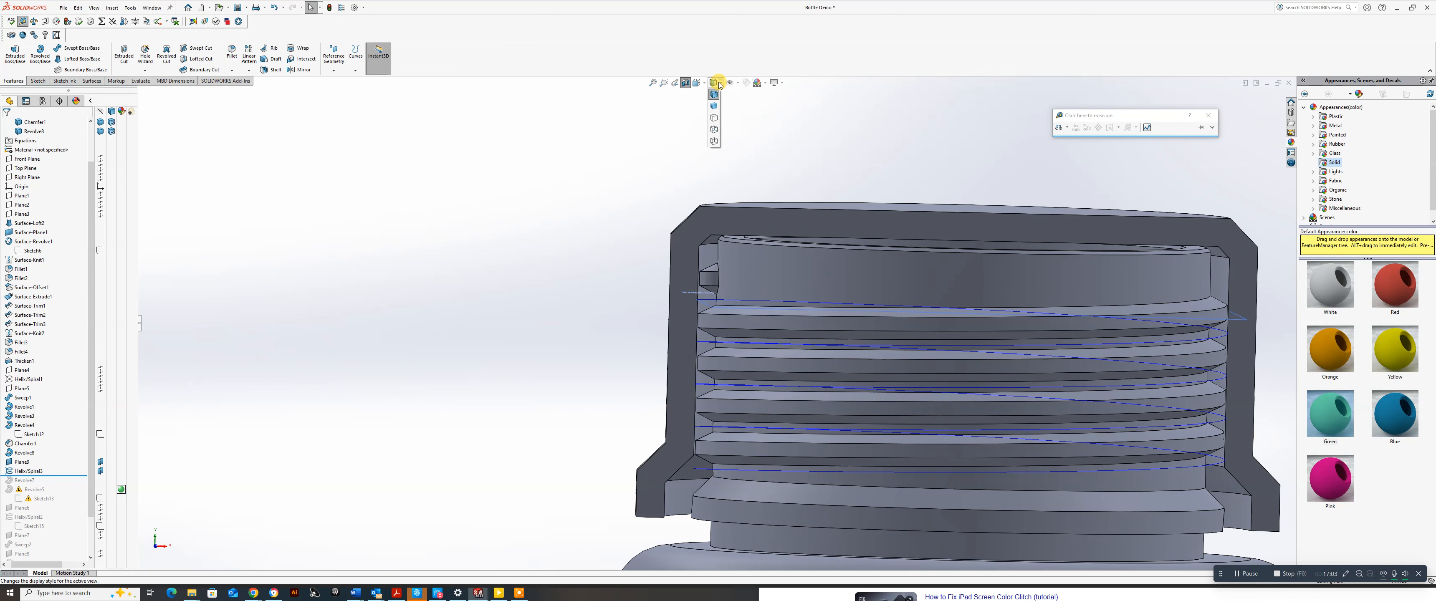
pyautogui.click(714, 118)
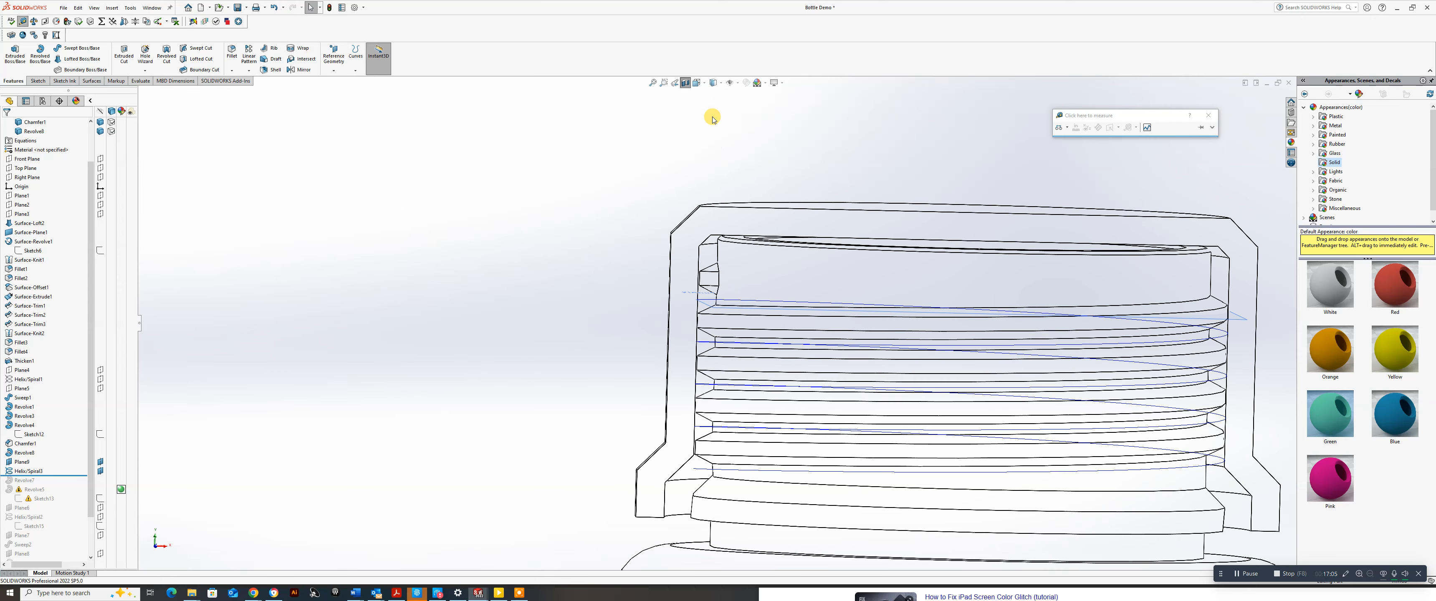
pyautogui.moveTo(625, 326); pyautogui.dragTo(697, 304, button='middle')
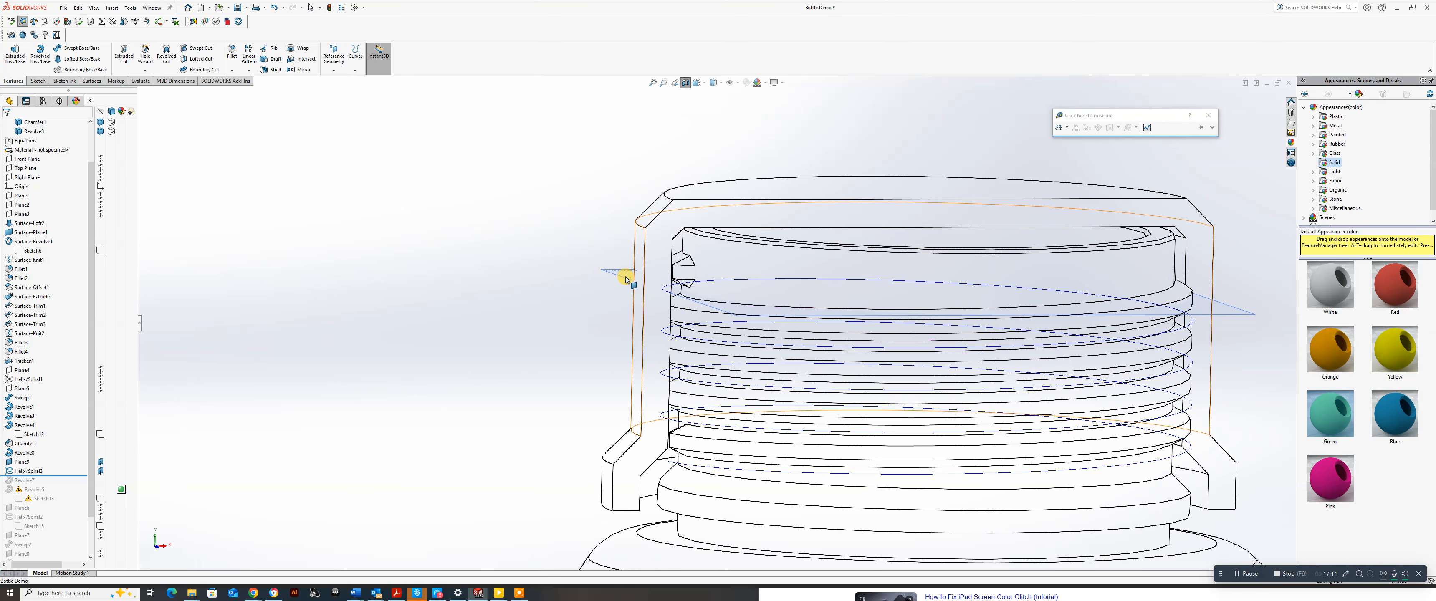
pyautogui.rightClick(620, 275)
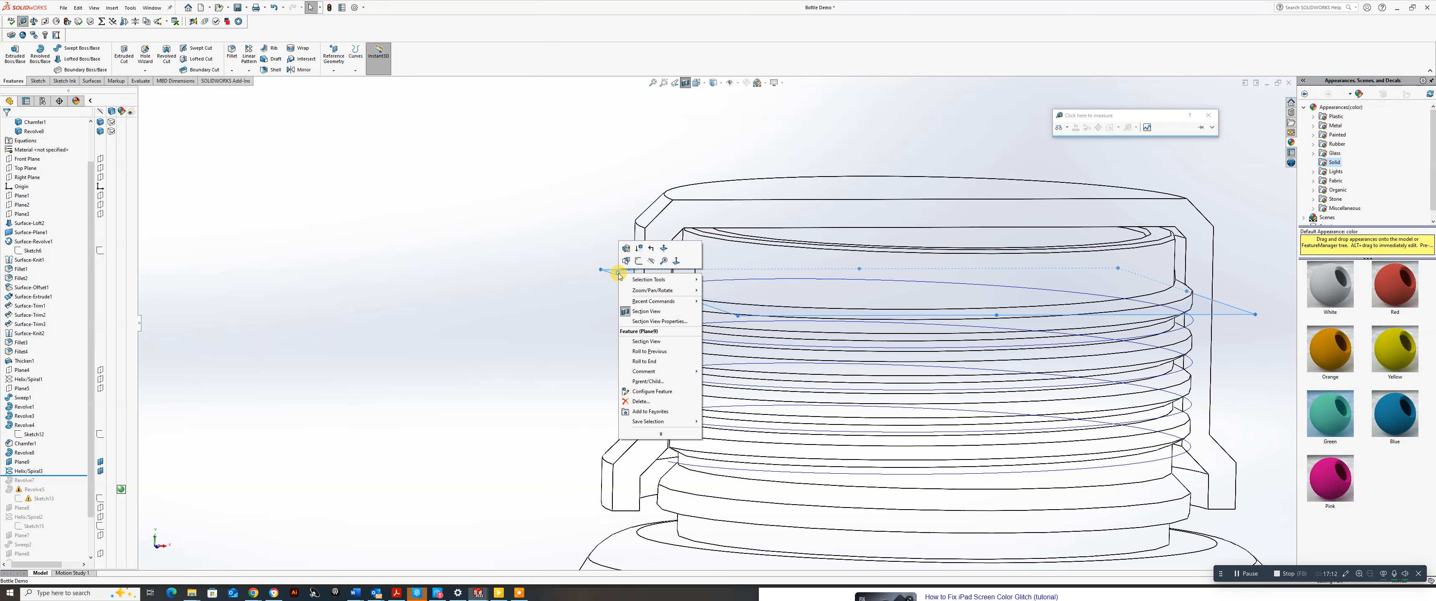
pyautogui.click(655, 263)
pyautogui.scroll(-4, 676, 286)
pyautogui.moveTo(664, 277); pyautogui.dragTo(653, 285, button='middle')
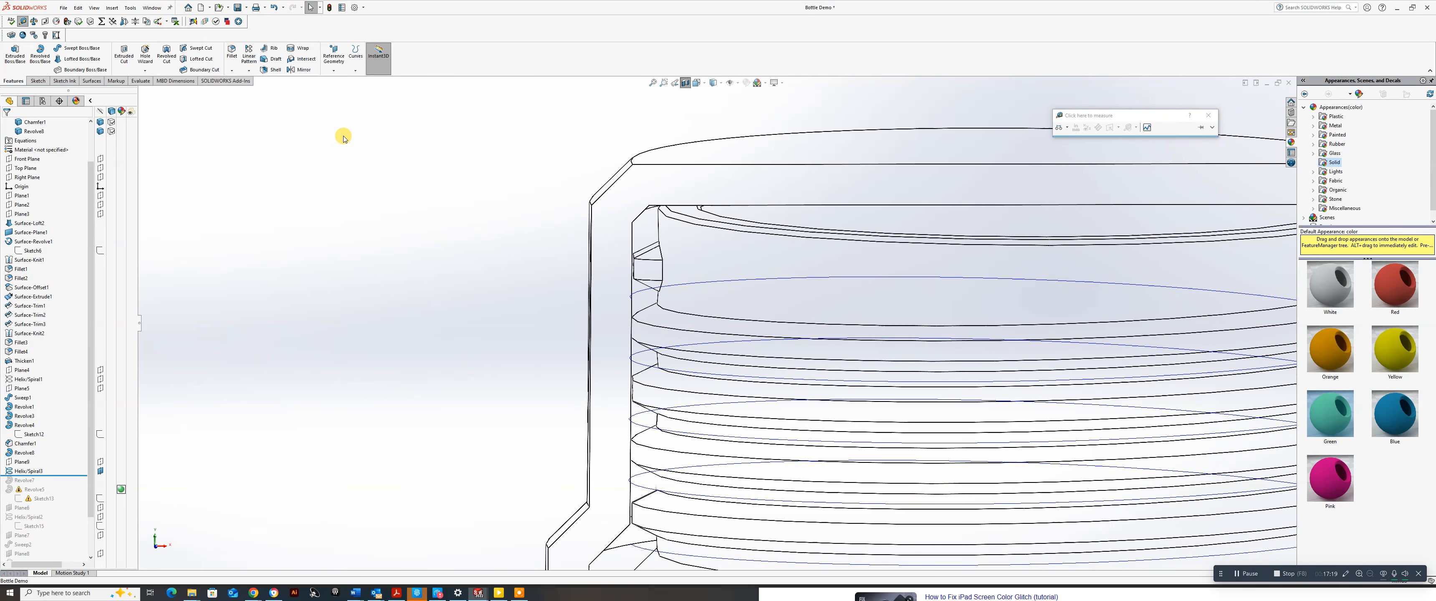
# Create a reference plane perpendicular to the cap's helix and coincident with the helix's upper start point.
pyautogui.click(332, 58)
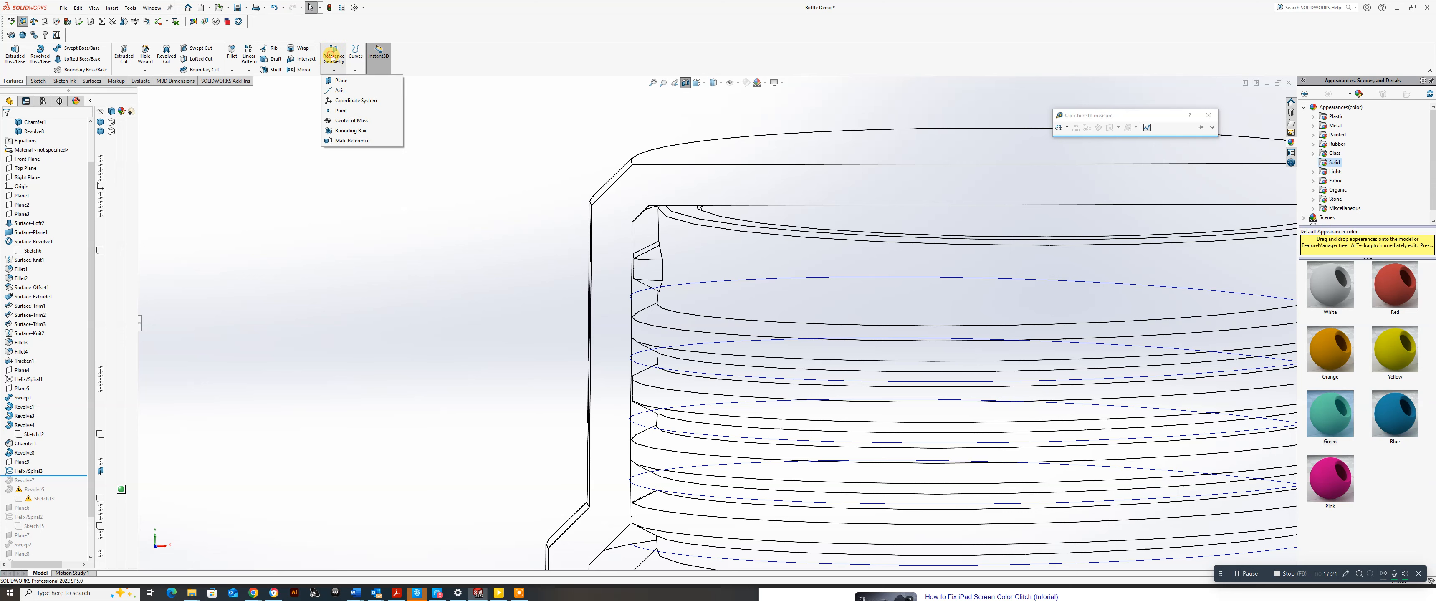
pyautogui.click(341, 81)
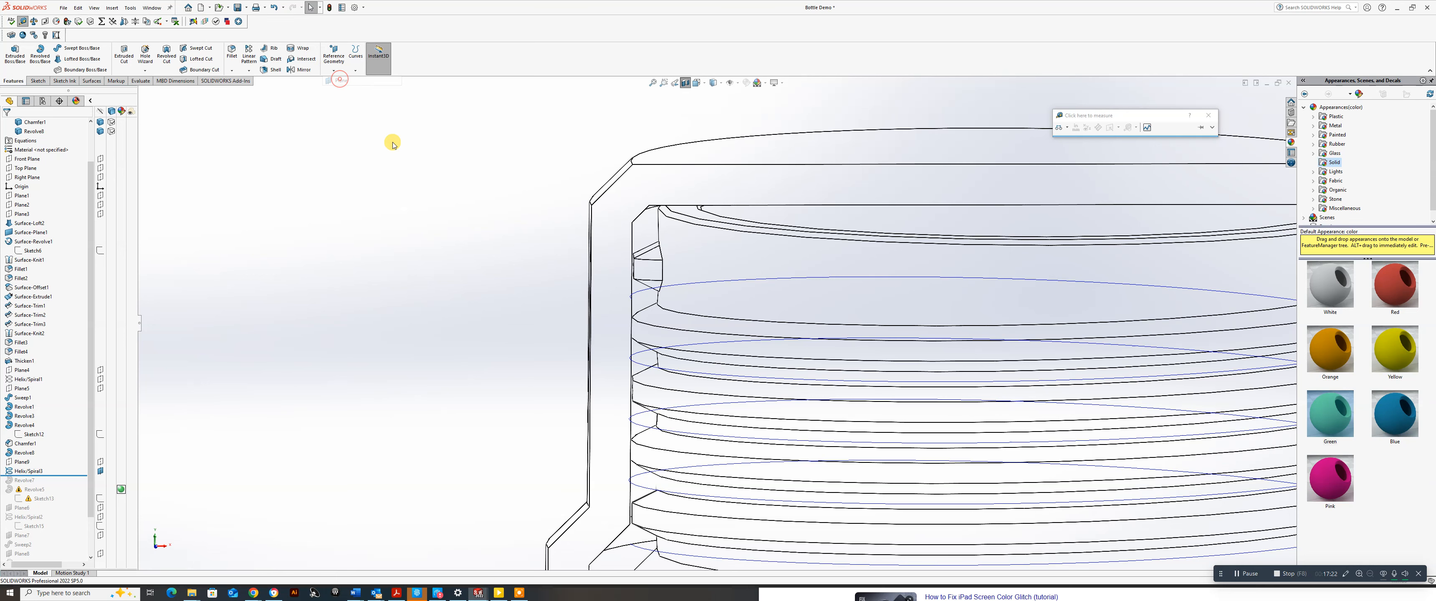
pyautogui.click(642, 296)
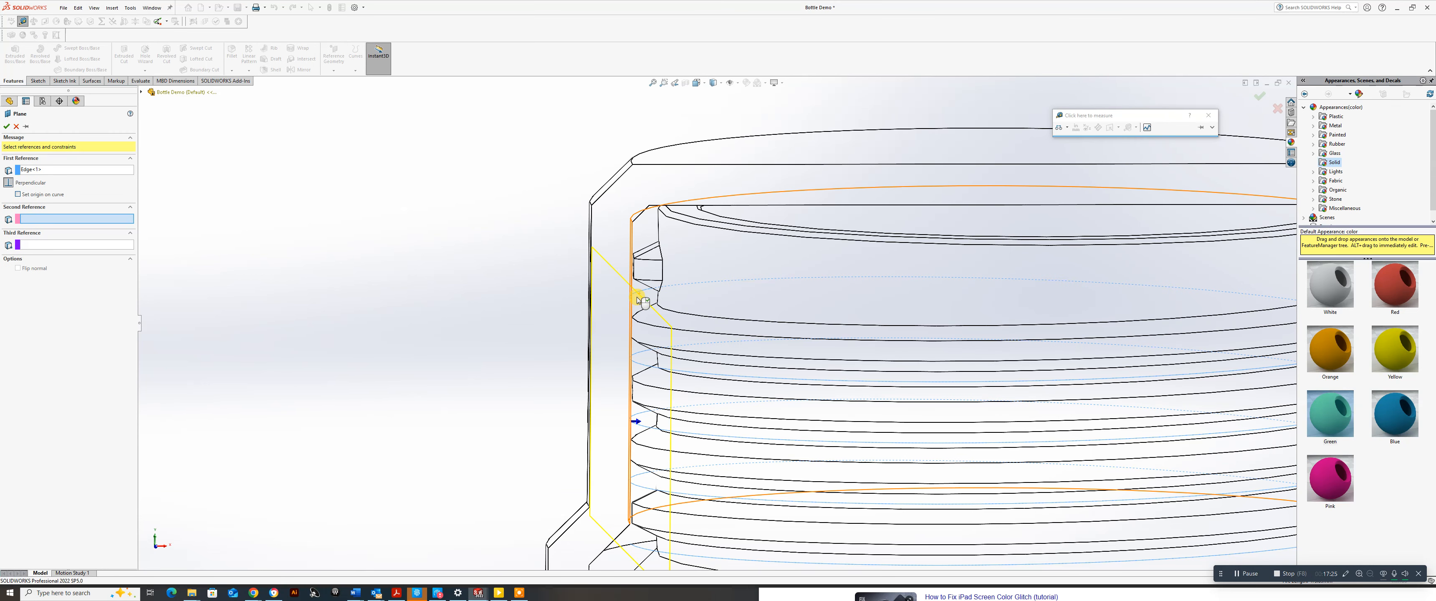
pyautogui.click(633, 300)
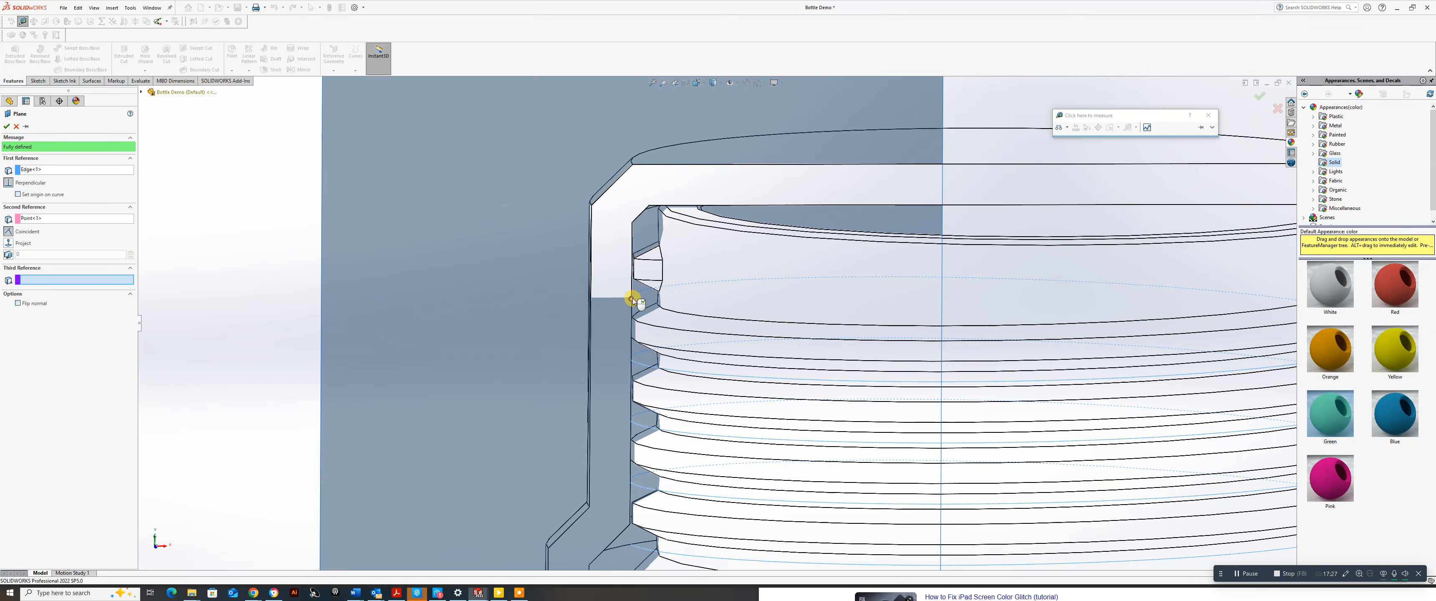
pyautogui.rightClick(633, 300)
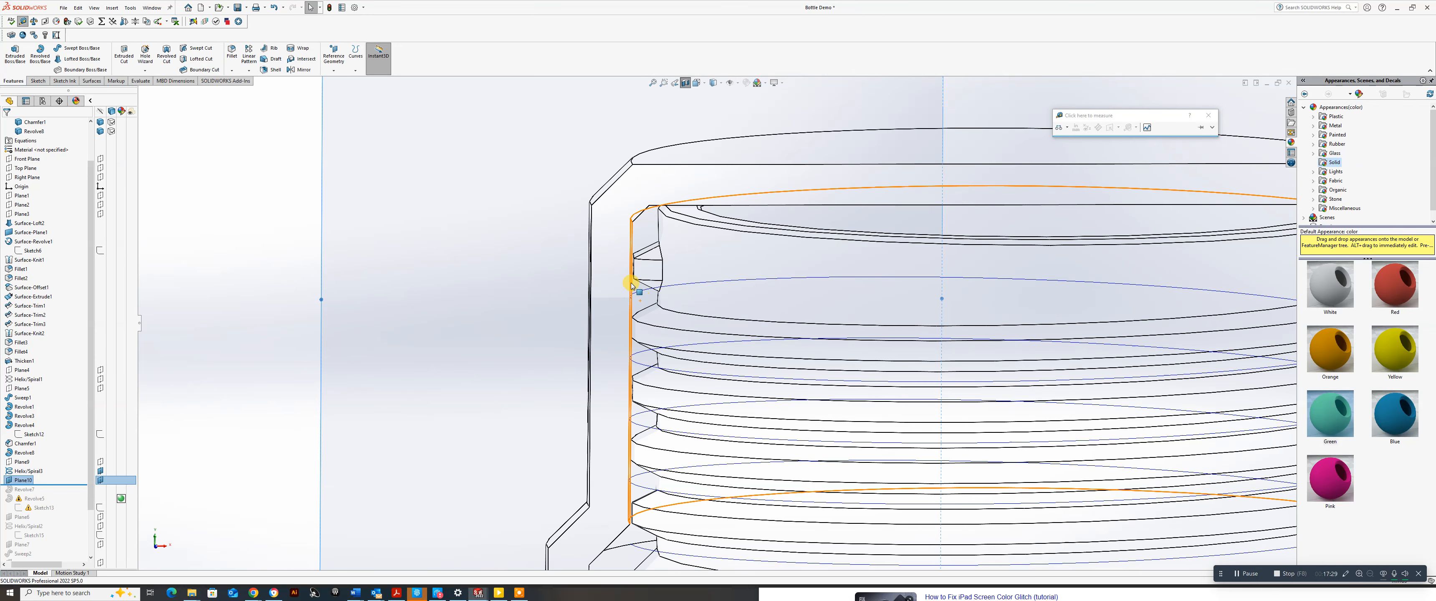
pyautogui.moveTo(631, 286); pyautogui.dragTo(629, 283, button='middle')
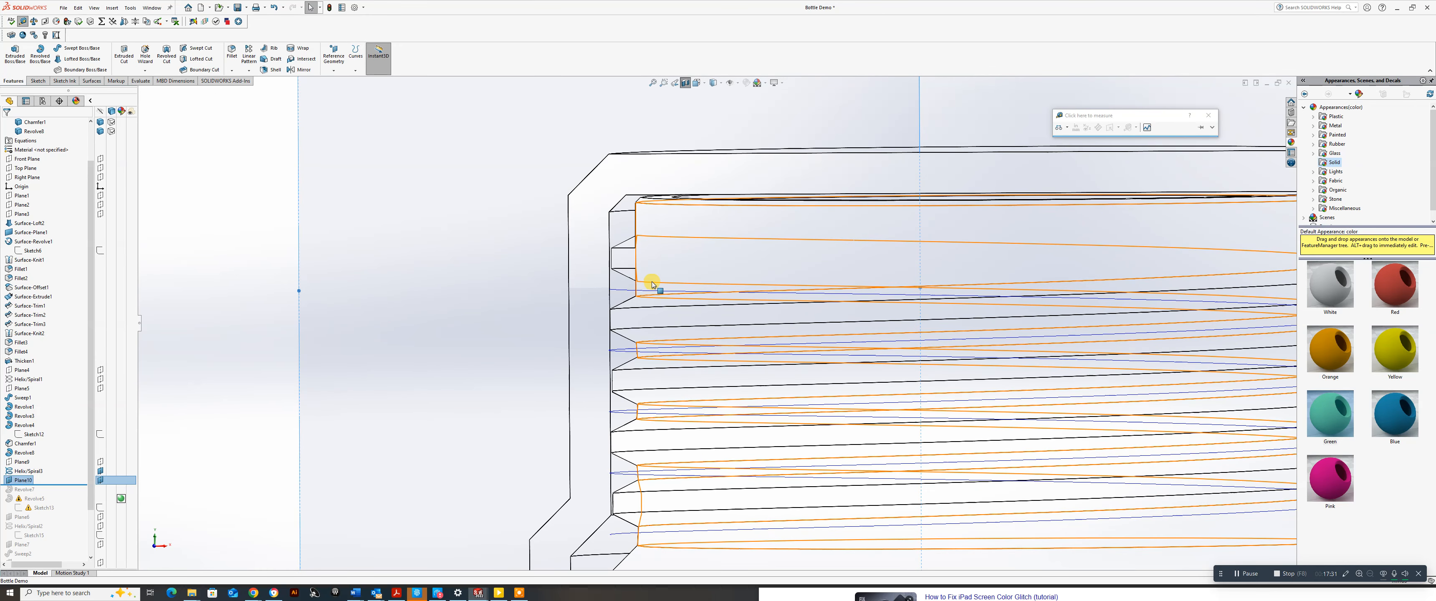
# Orient the model to the front view and start a sketch on the new plane at the helix's start.
pyautogui.press('space')
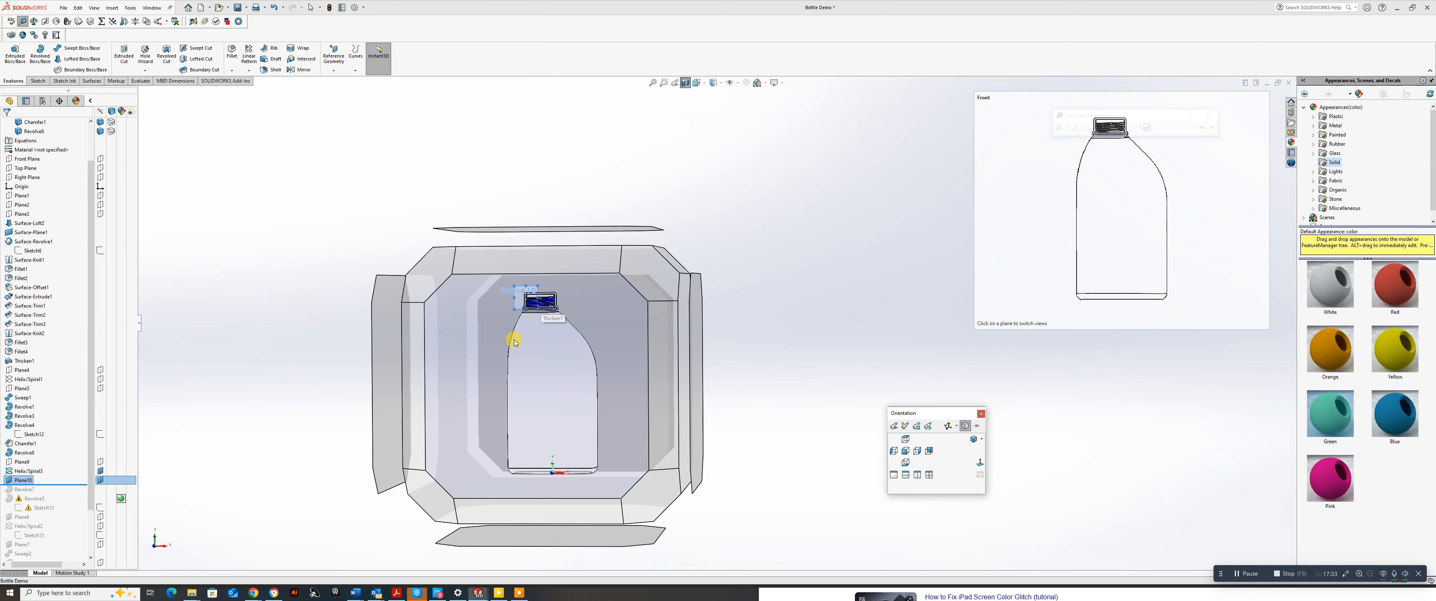
pyautogui.click(514, 340)
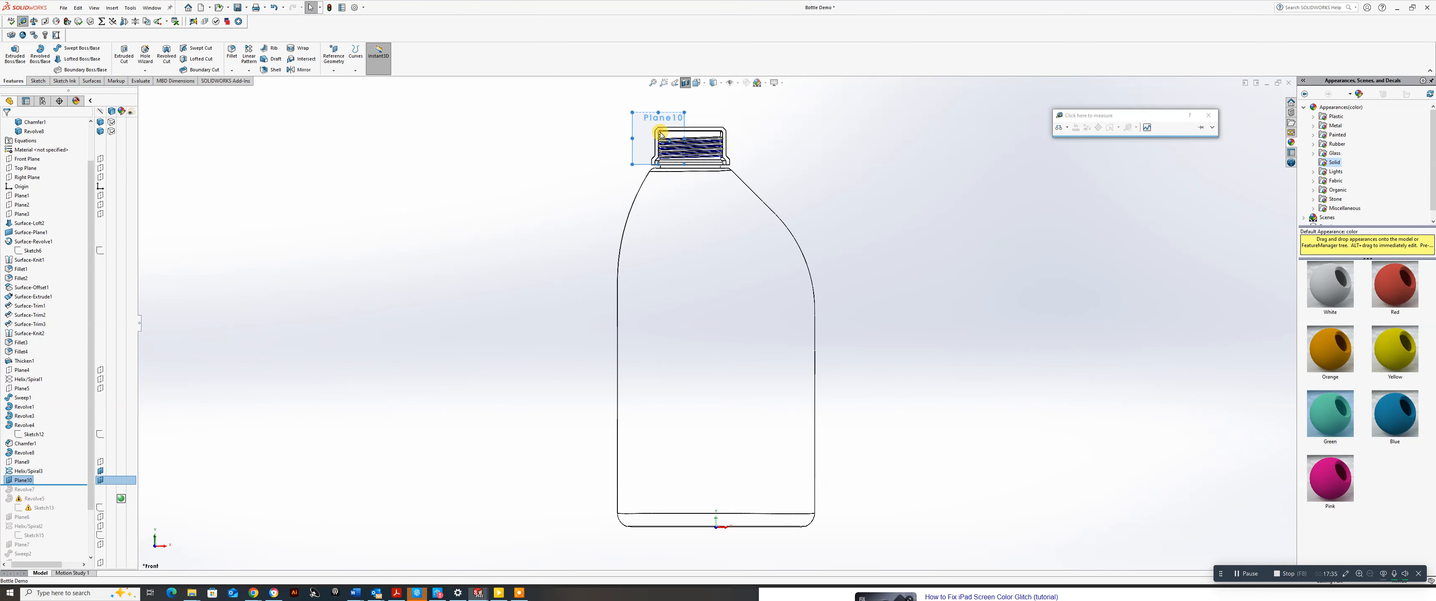
pyautogui.scroll(-10, 660, 134)
pyautogui.scroll(-4, 677, 212)
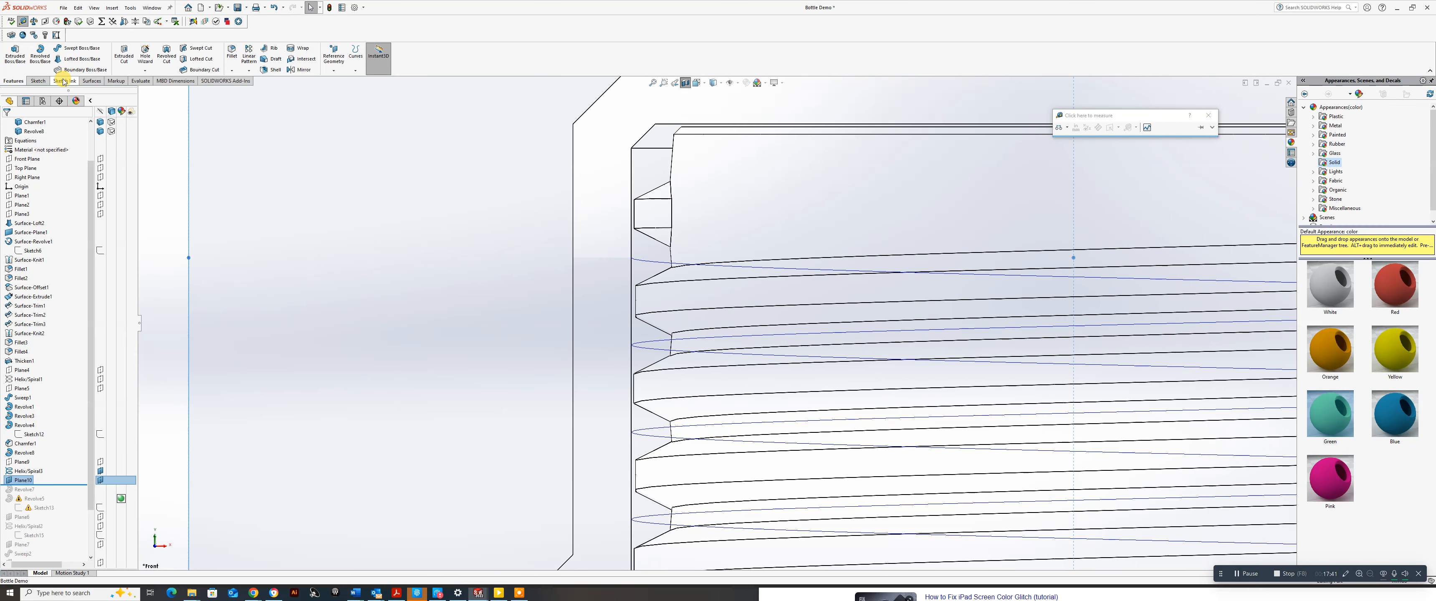
pyautogui.click(38, 81)
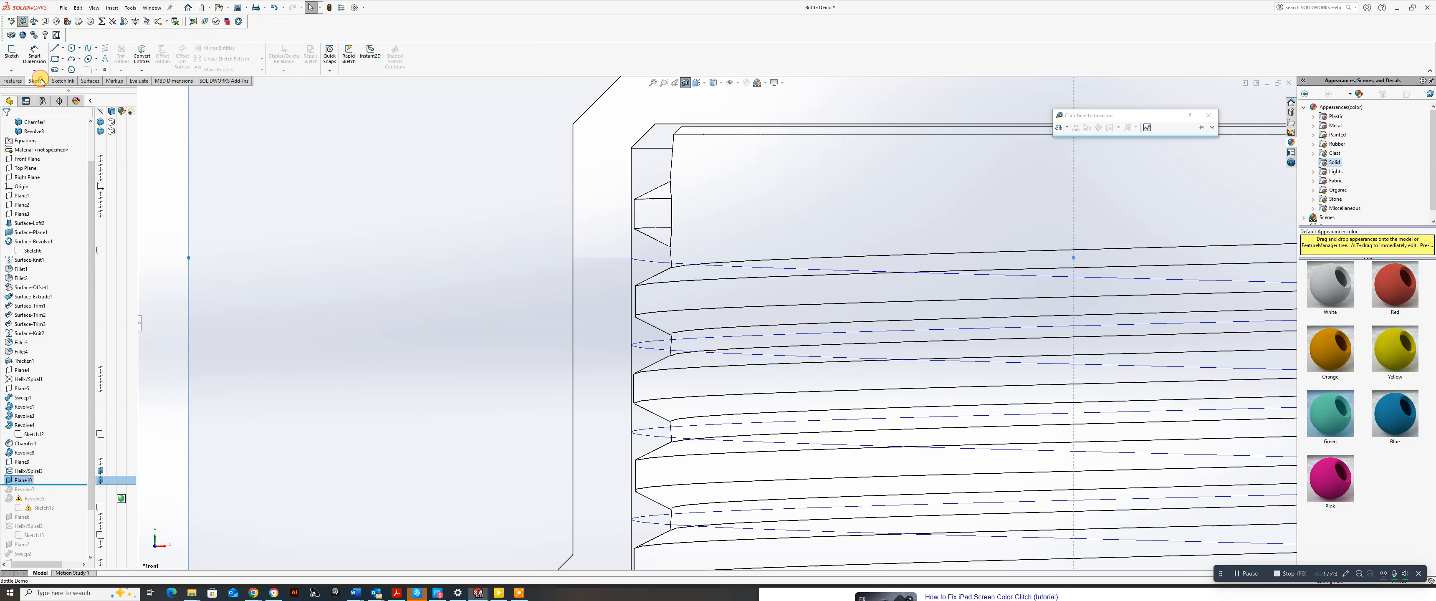
pyautogui.click(14, 56)
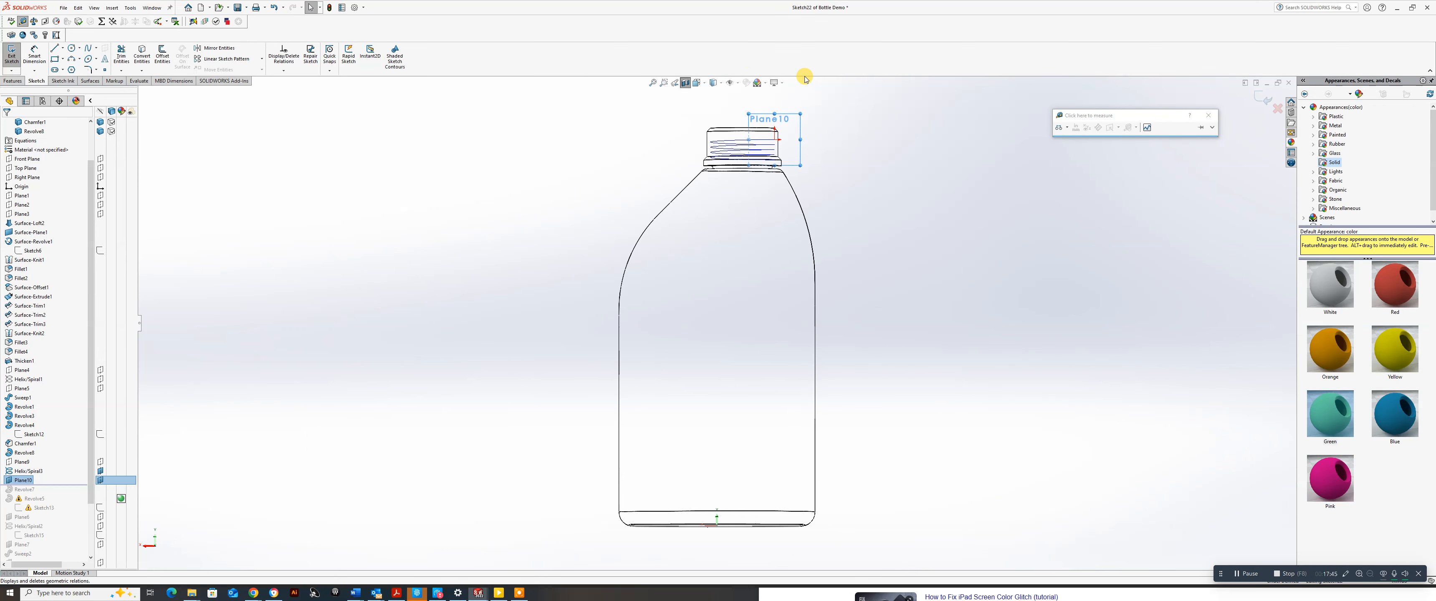
# Sketch a closed trapezoid around the helix's start point, with its short vertical side, about 1.75 mm long, facing the bottle's axis.
pyautogui.scroll(-6, 744, 183)
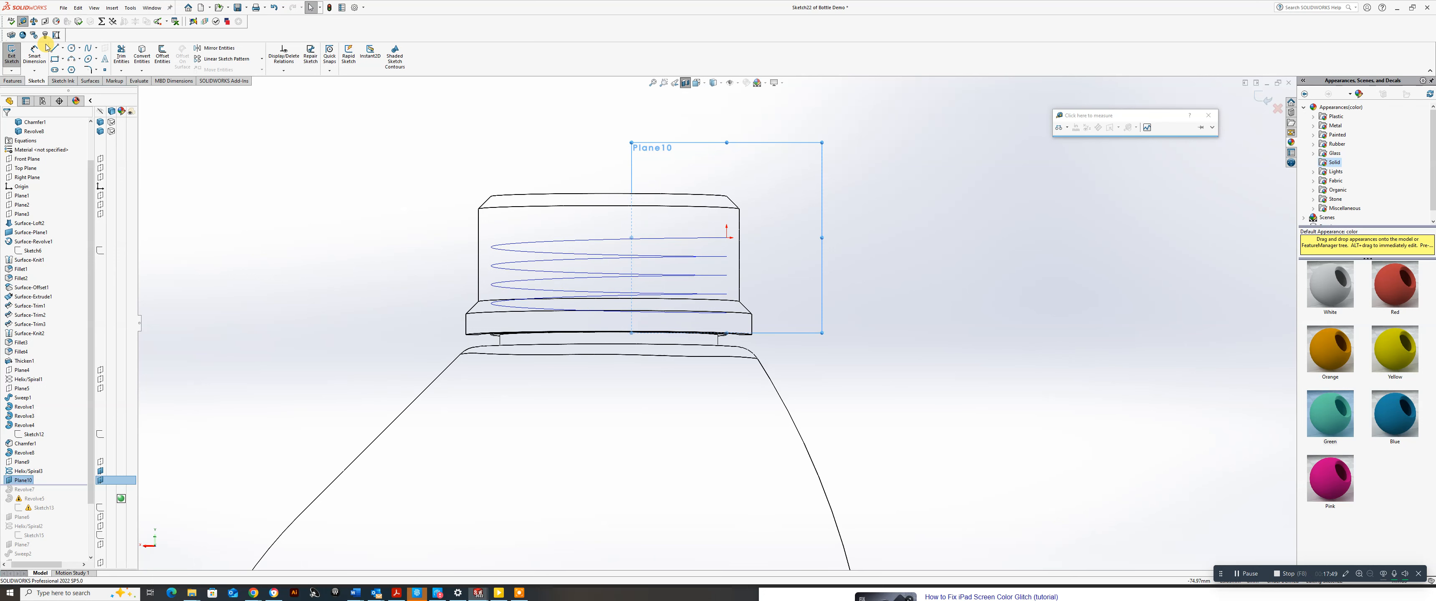
pyautogui.press('l')
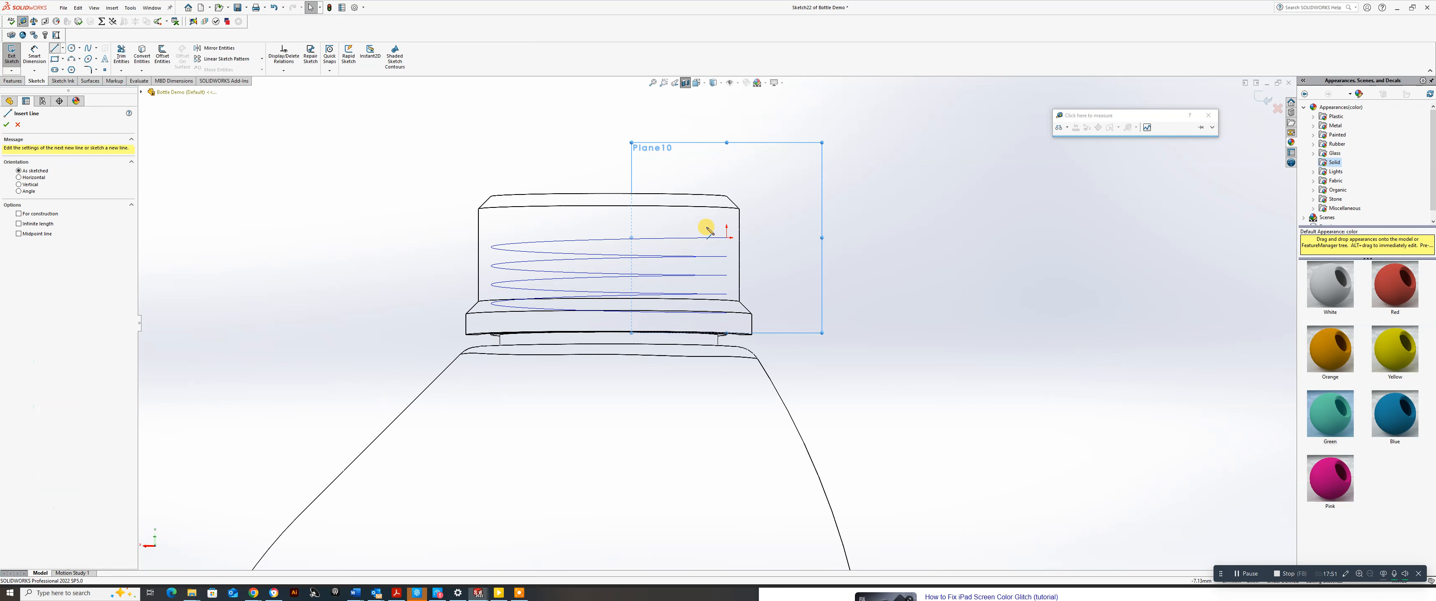
pyautogui.click(728, 227)
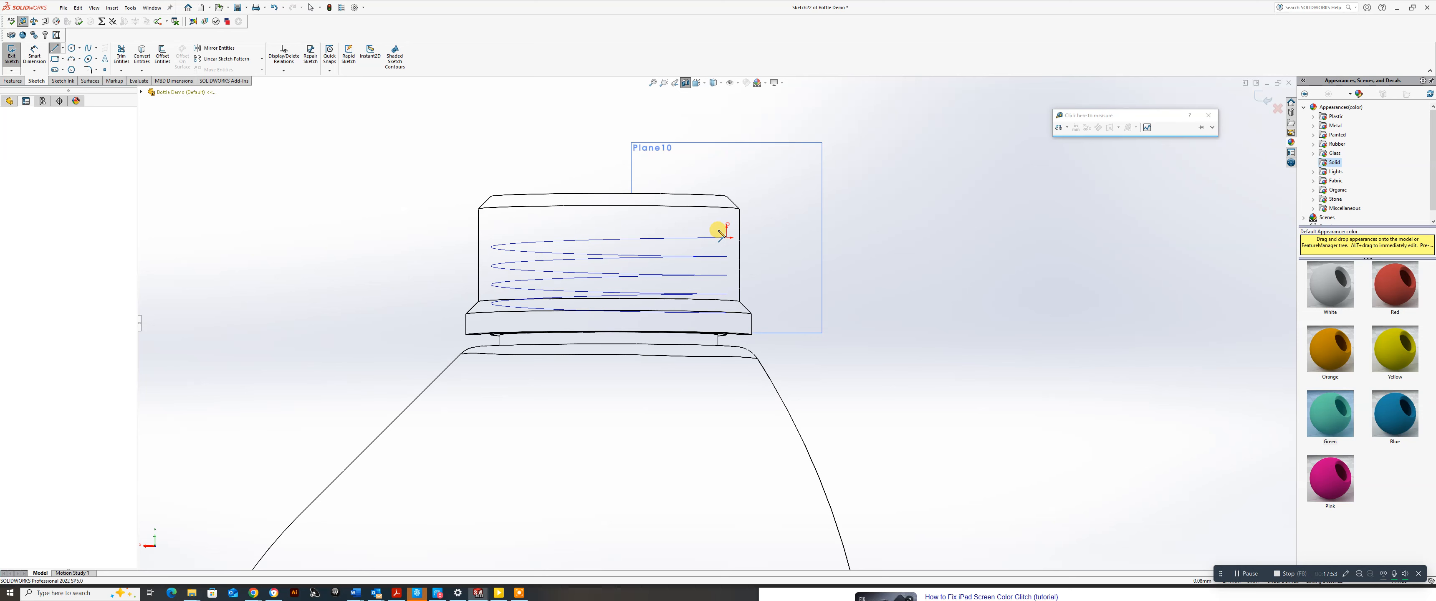
pyautogui.click(717, 231)
pyautogui.click(716, 242)
pyautogui.click(728, 249)
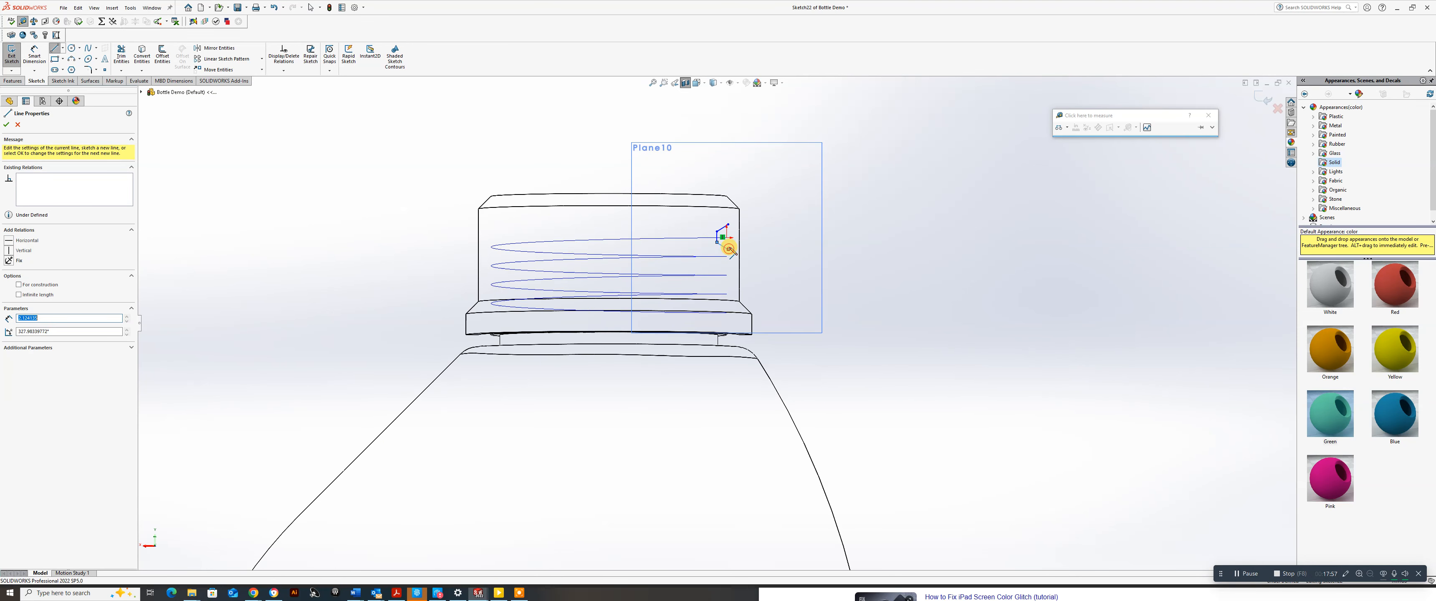
pyautogui.click(729, 225)
pyautogui.rightClick(731, 226)
pyautogui.click(743, 232)
# Draw a vertical centerline between the trapezoid's two slanted sides, just inside its long side.
pyautogui.scroll(-5, 743, 237)
pyautogui.scroll(-1, 743, 239)
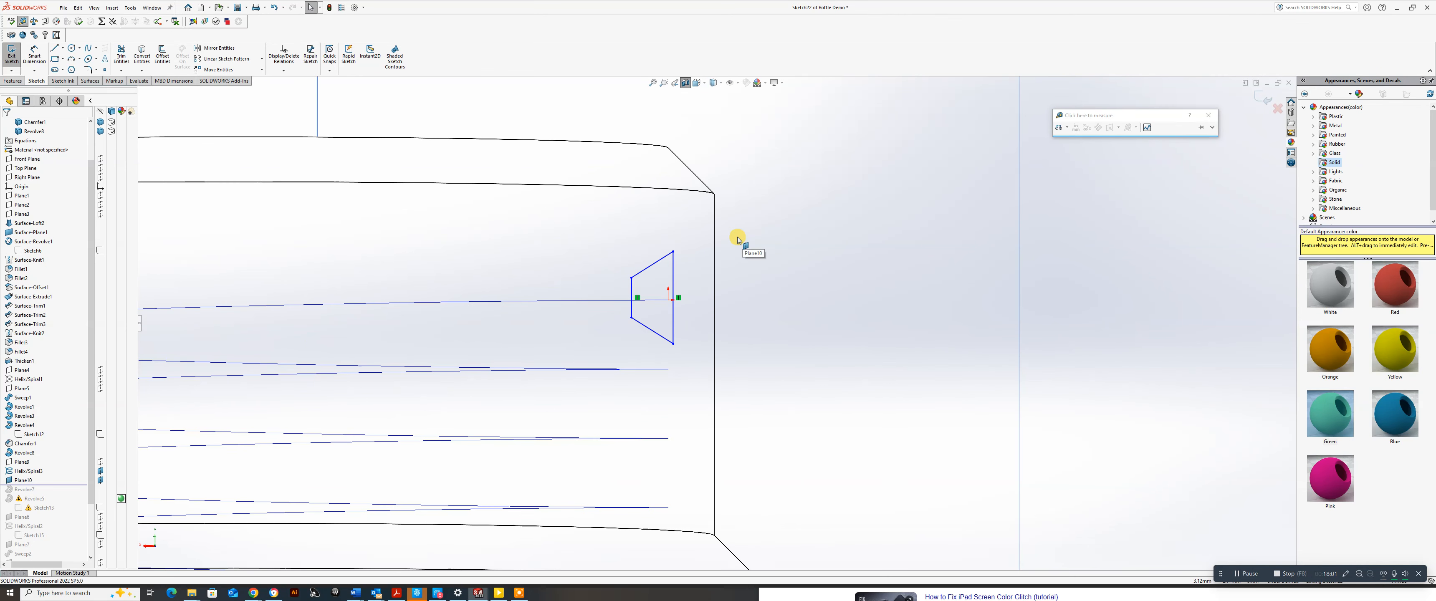
pyautogui.click(63, 49)
pyautogui.click(66, 66)
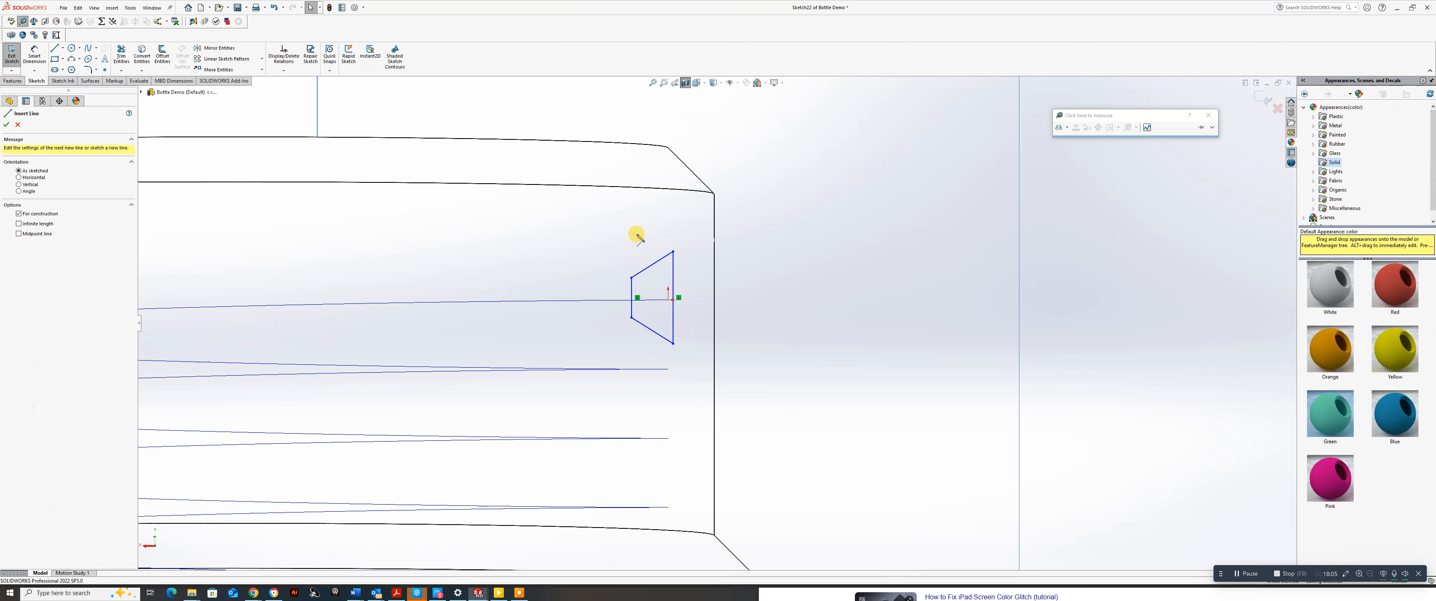
pyautogui.click(666, 257)
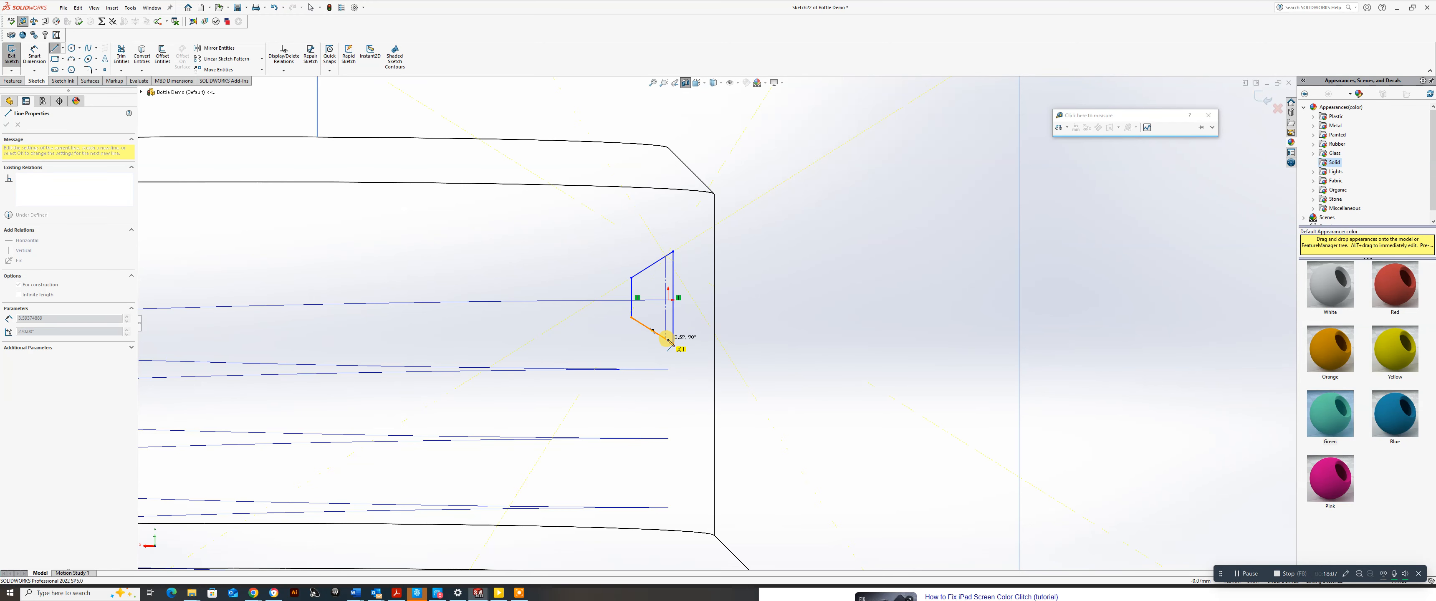
pyautogui.click(666, 334)
pyautogui.rightClick(663, 310)
pyautogui.click(689, 338)
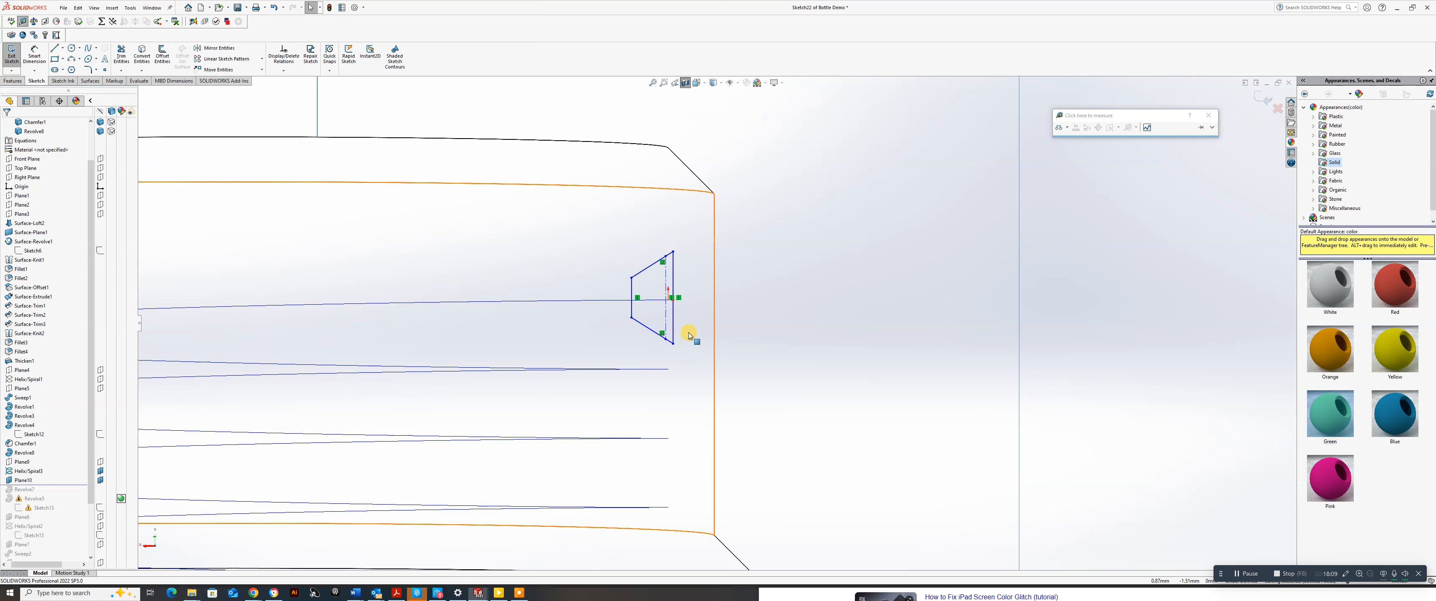
# Dimension the trapezoid's short vertical side to 1 mm.
pyautogui.click(34, 56)
pyautogui.click(632, 294)
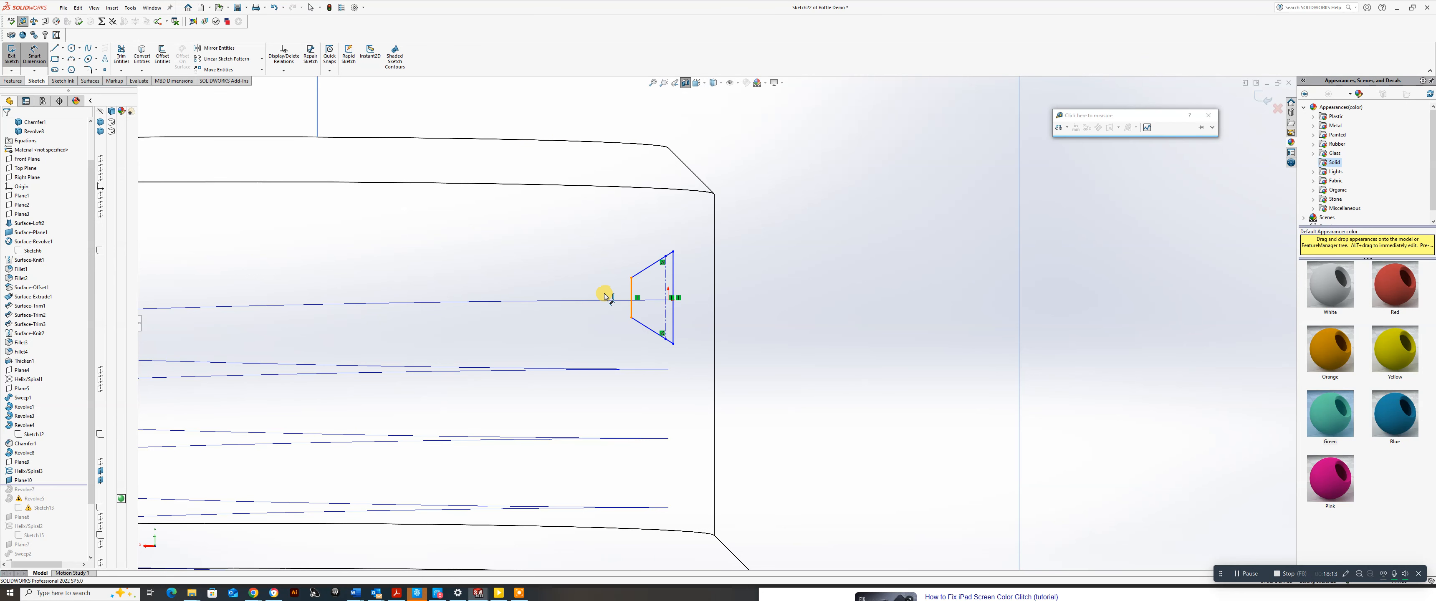
pyautogui.click(602, 294)
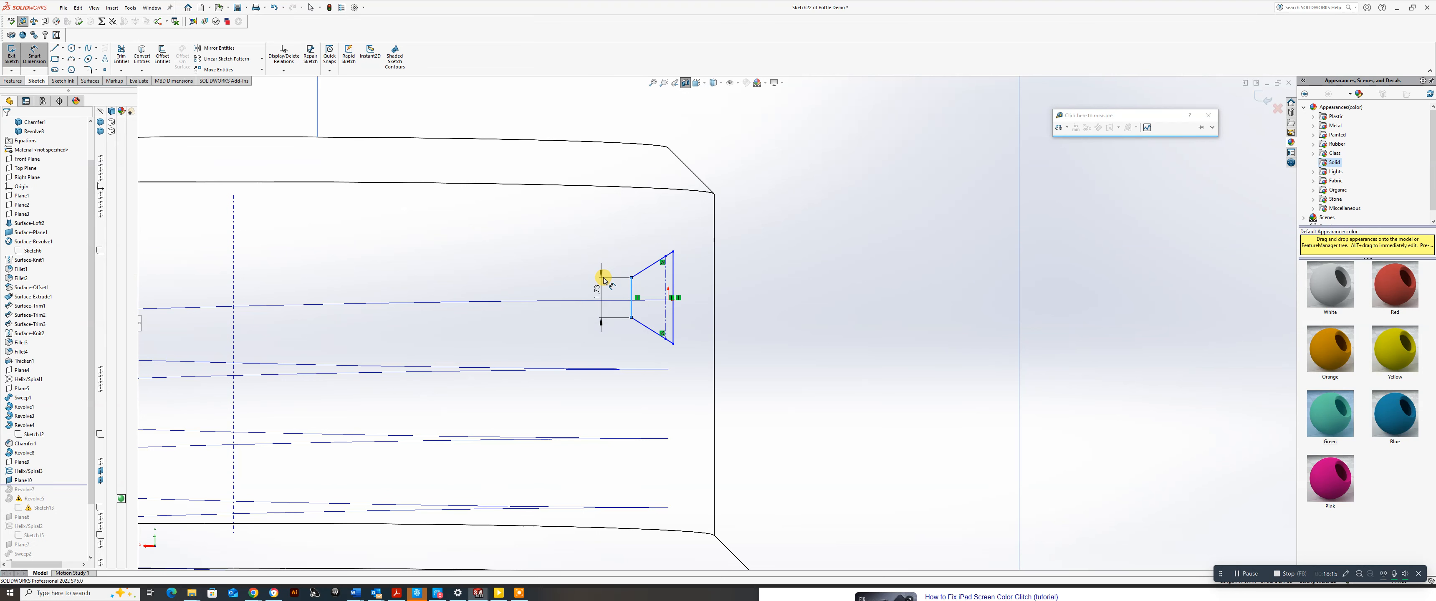
pyautogui.write('1')
pyautogui.press('Return')
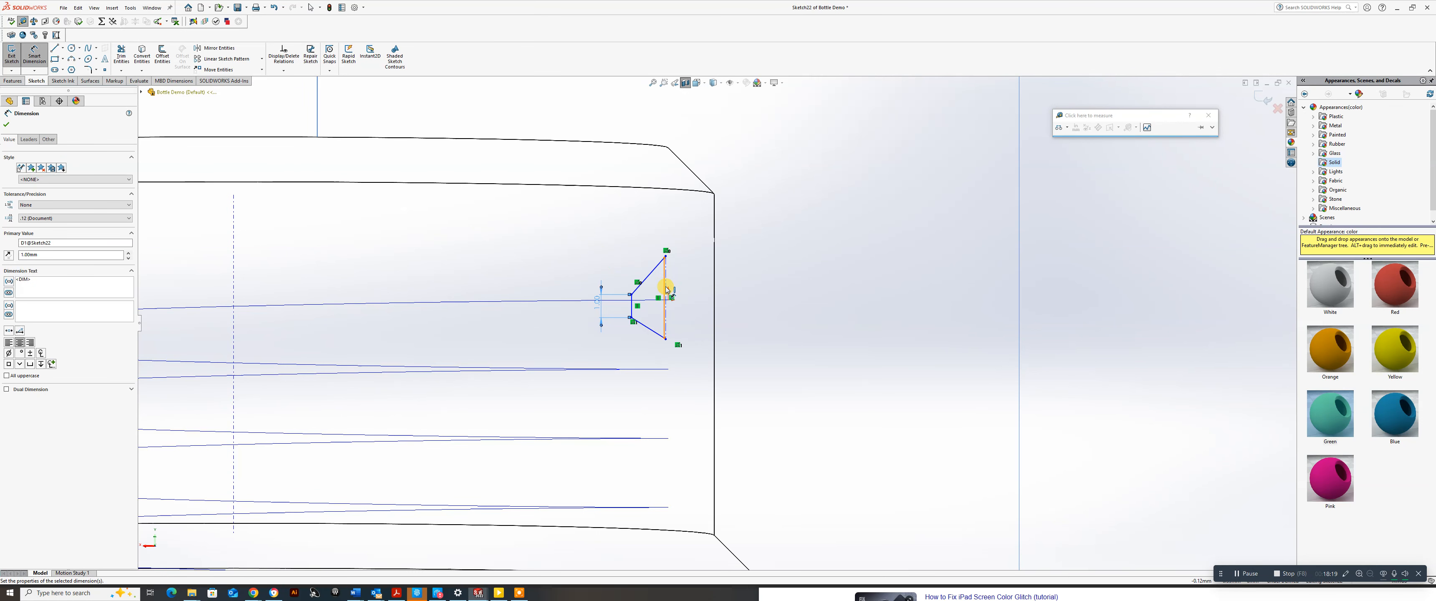
# Dimension the trapezoid's long vertical side to 3 mm.
pyautogui.scroll(-2, 667, 288)
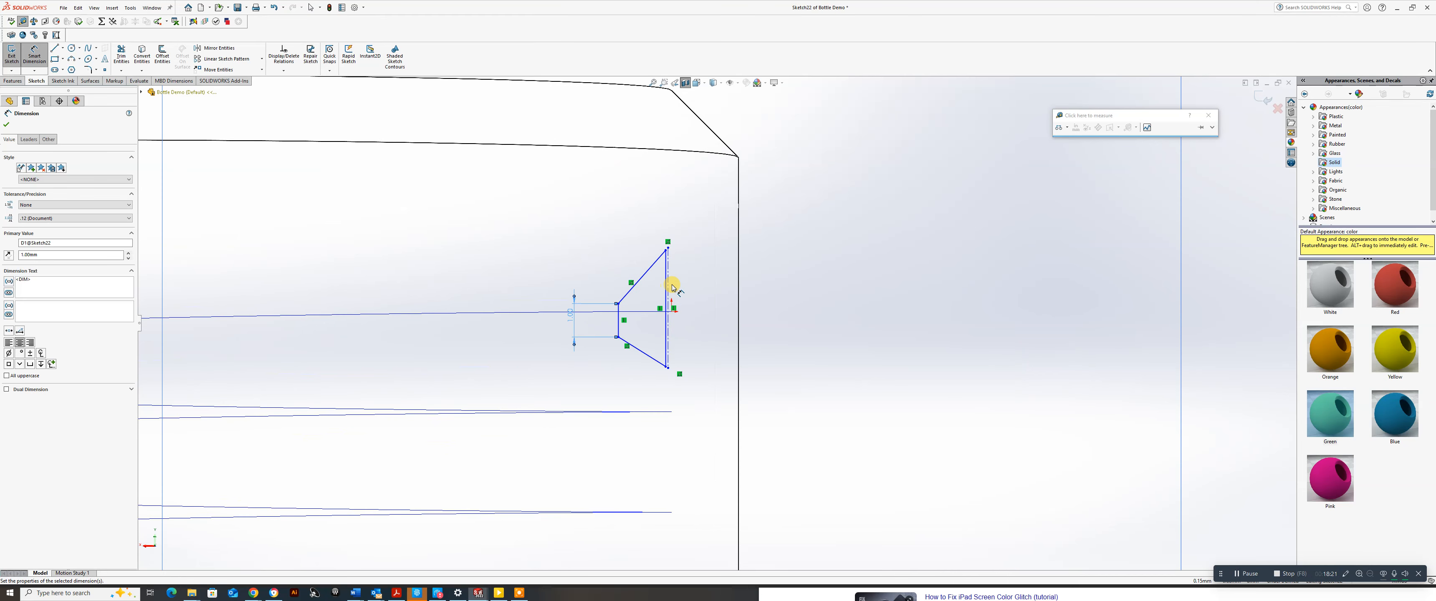
pyautogui.click(667, 291)
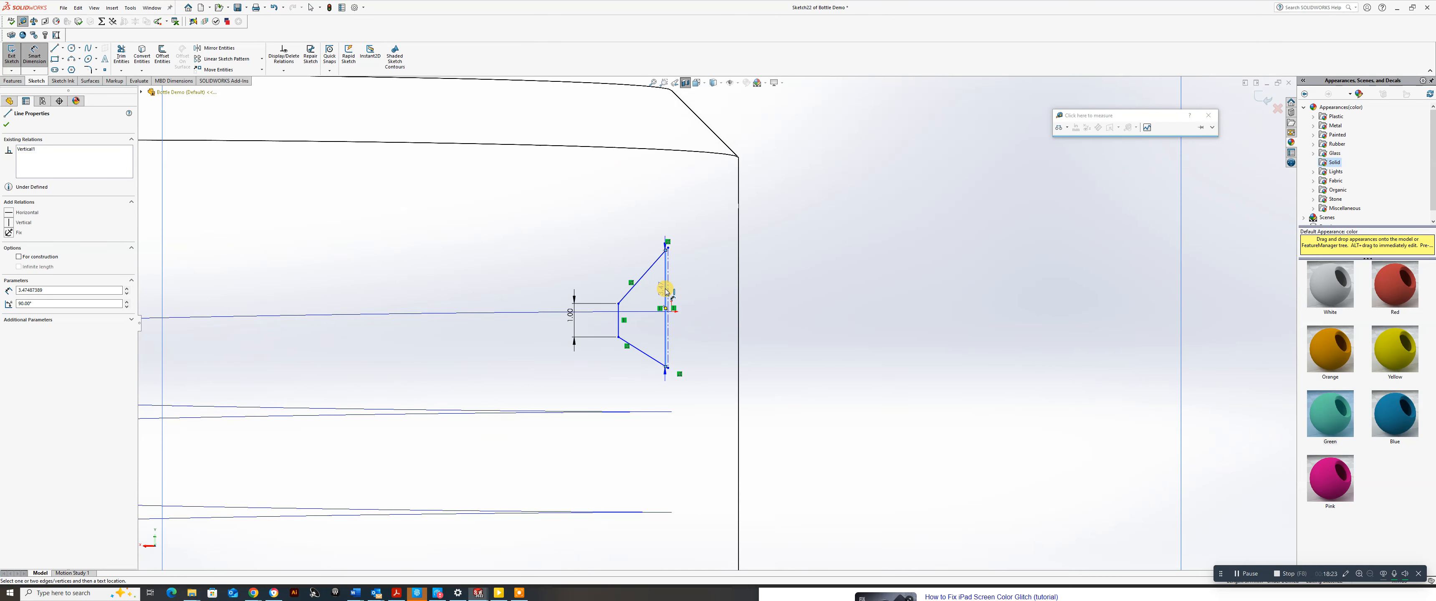
pyautogui.click(710, 309)
pyautogui.write('3')
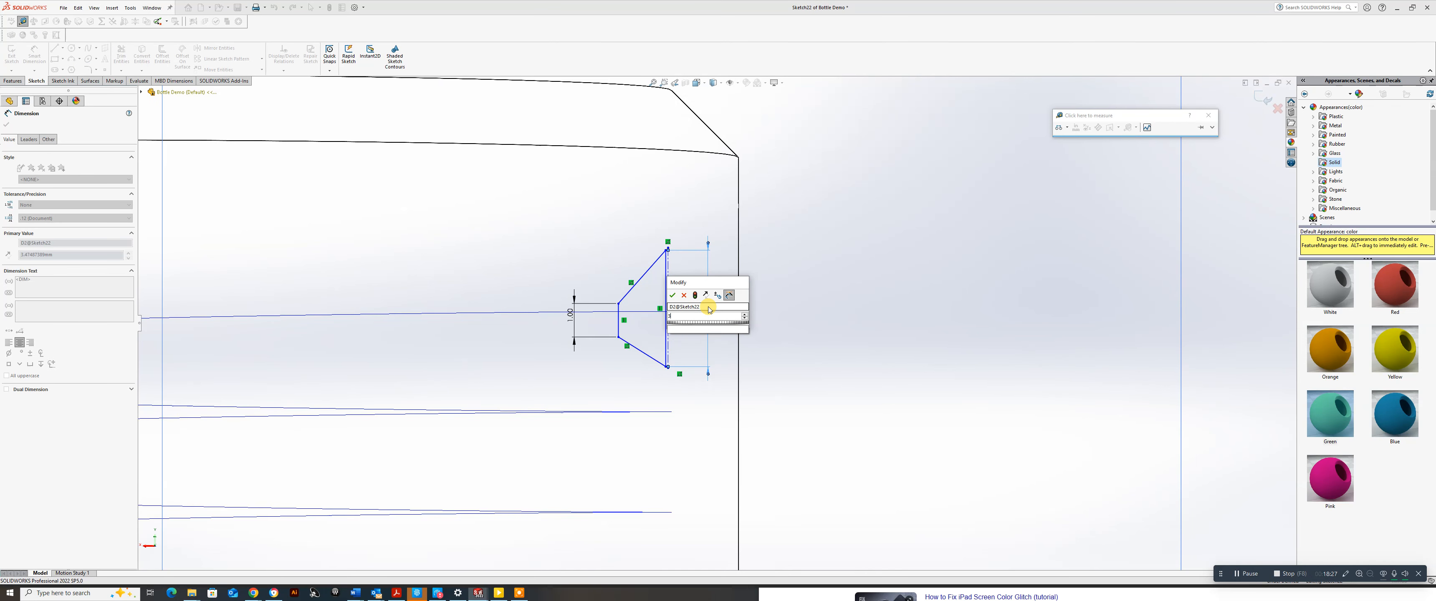
pyautogui.press('Return')
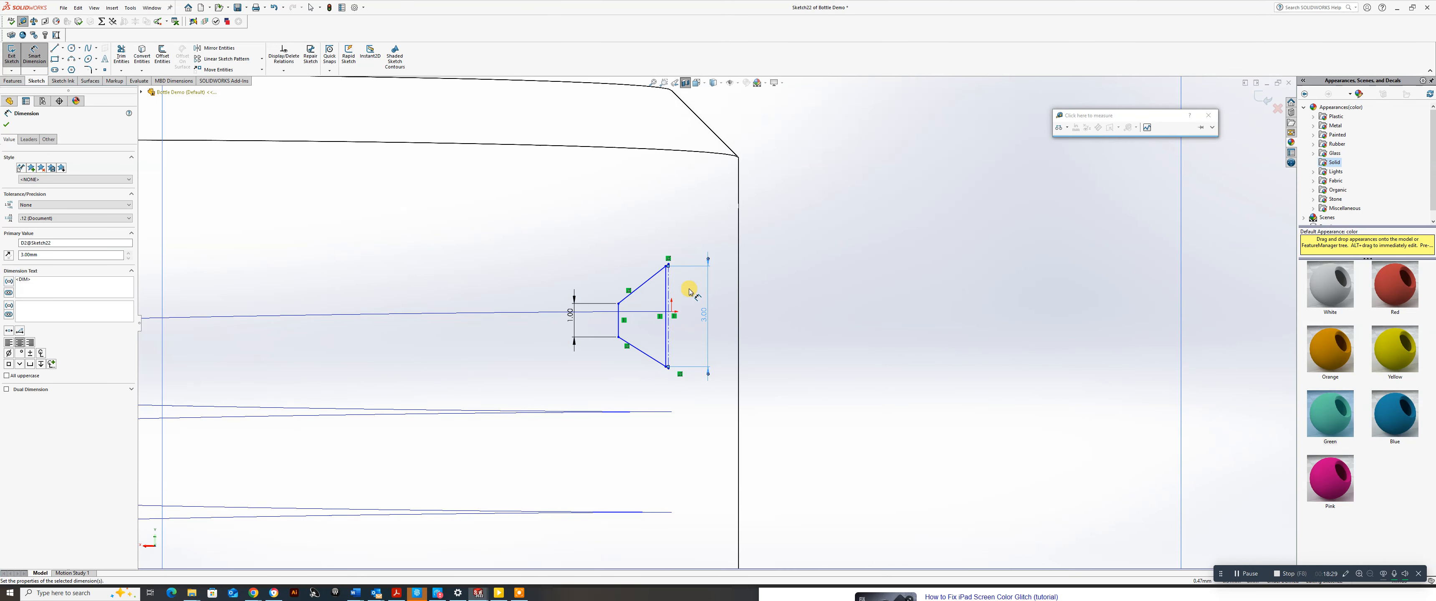
pyautogui.scroll(-1, 689, 291)
pyautogui.press('Escape')
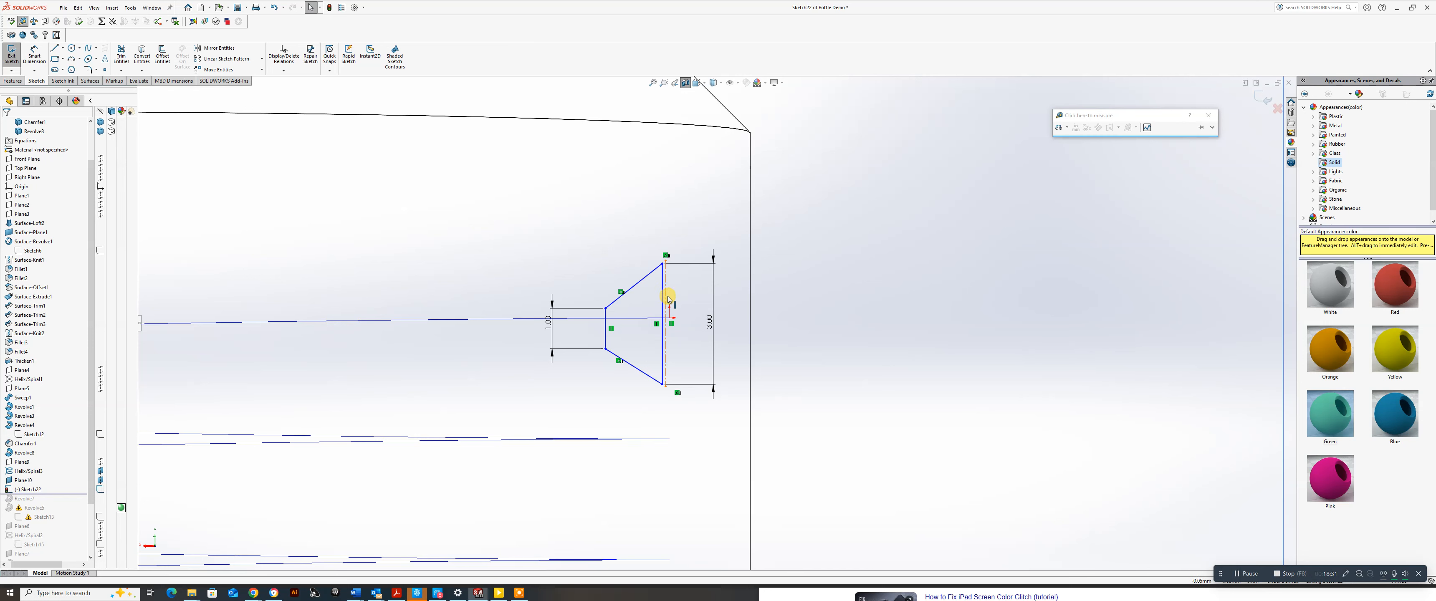
# Move the vertical centerline further inside the trapezoid and dimension its distance from the long side to 0.5 mm.
pyautogui.moveTo(666, 262)
pyautogui.mouseDown()
pyautogui.moveTo(644, 260)
pyautogui.moveTo(647, 274)
pyautogui.mouseUp()
pyautogui.click(33, 60)
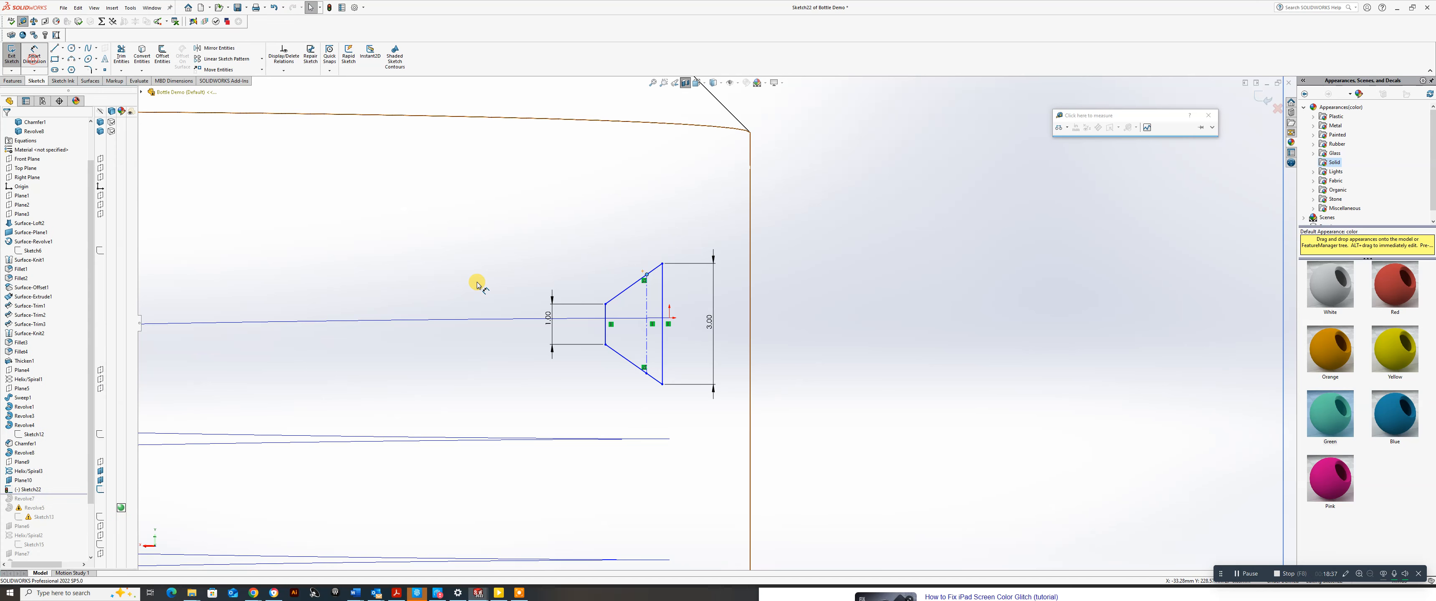
pyautogui.click(647, 306)
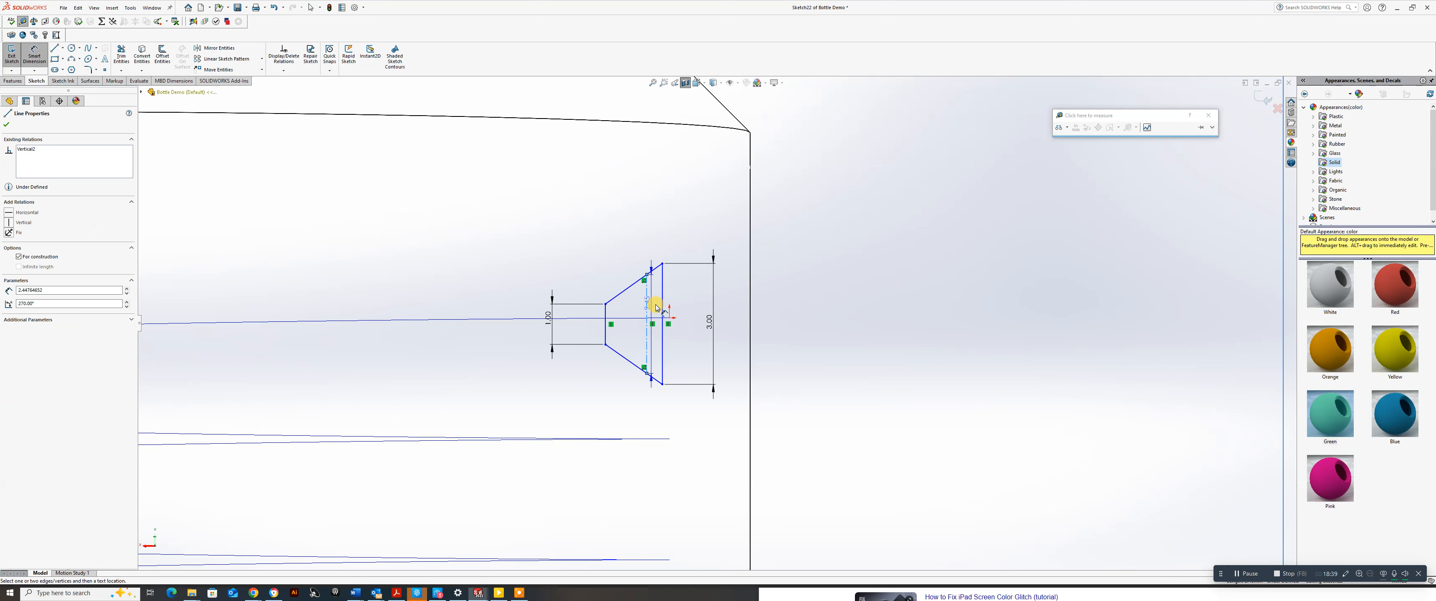
pyautogui.click(664, 310)
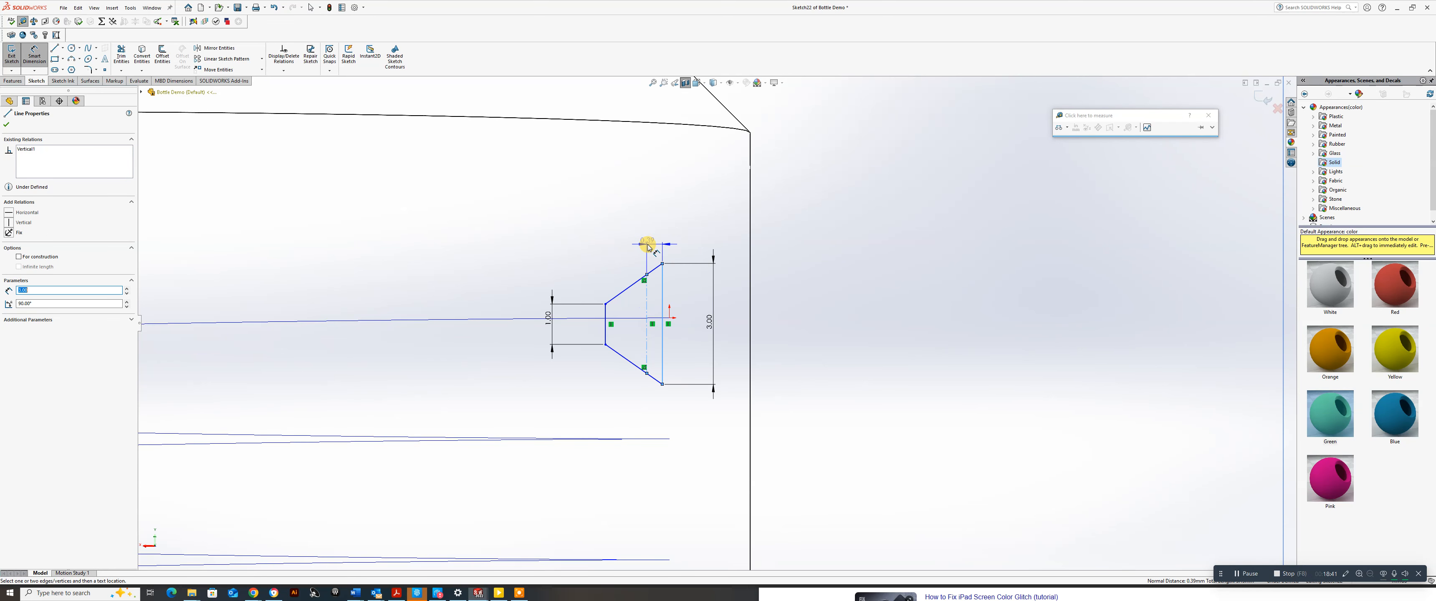
pyautogui.click(625, 251)
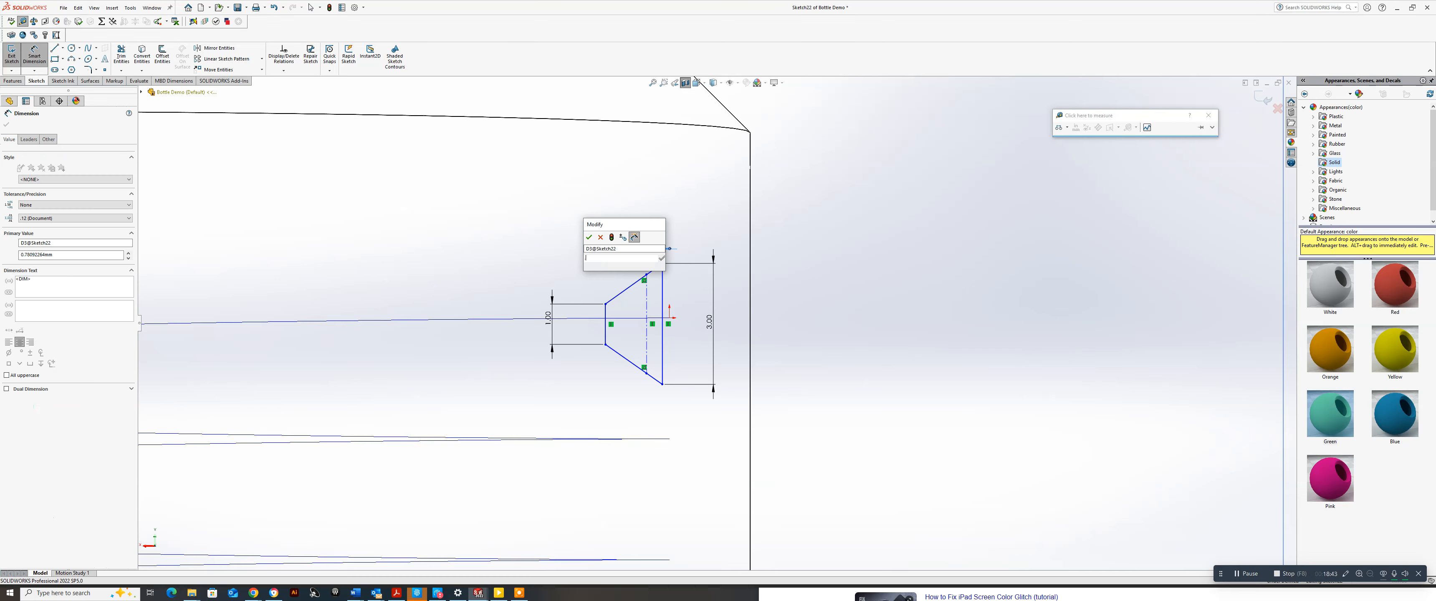
pyautogui.write('0.5')
pyautogui.press('Return')
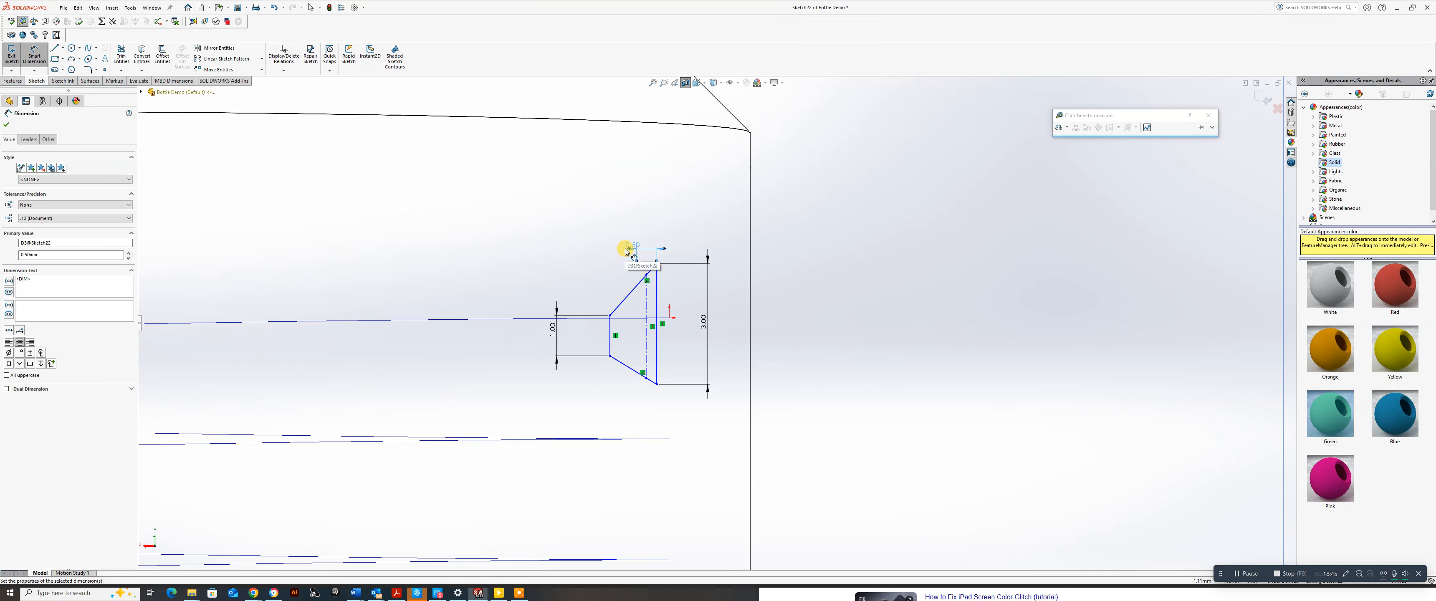
pyautogui.press('Escape')
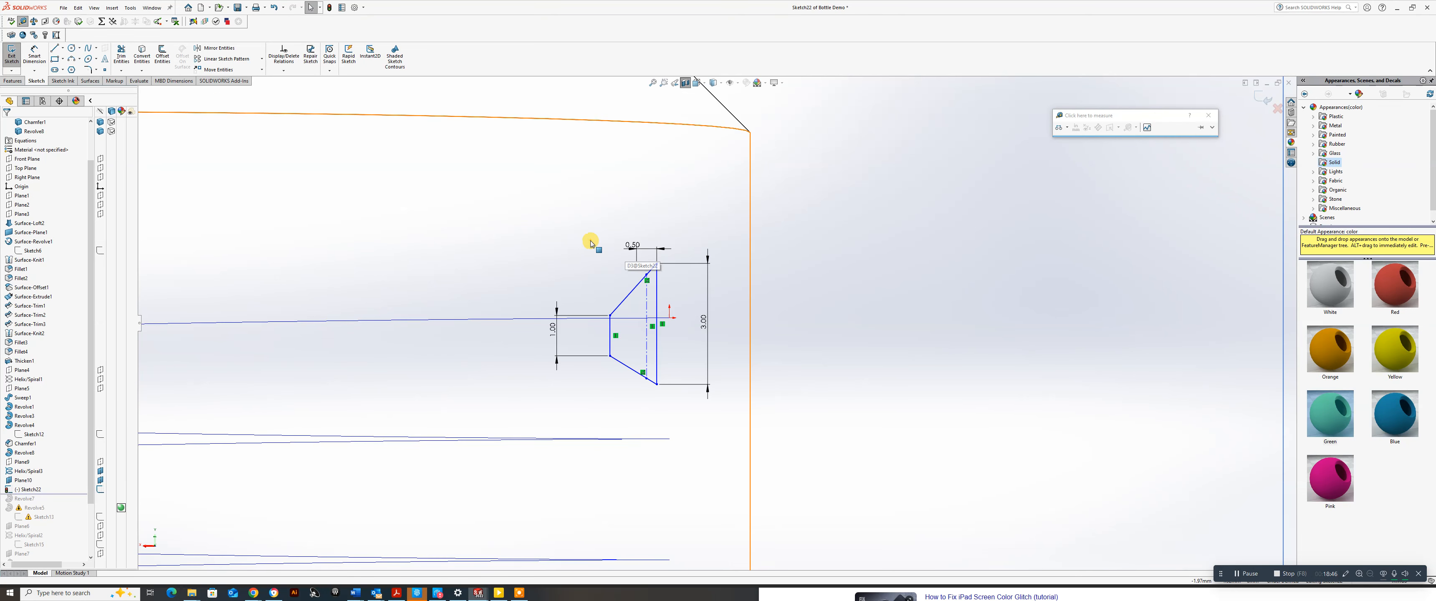
# Draw a horizontal centerline about 3.5 mm long from the vertical centerline's midpoint toward the bottle's axis, past the trapezoid's short side.
pyautogui.click(62, 49)
pyautogui.click(70, 68)
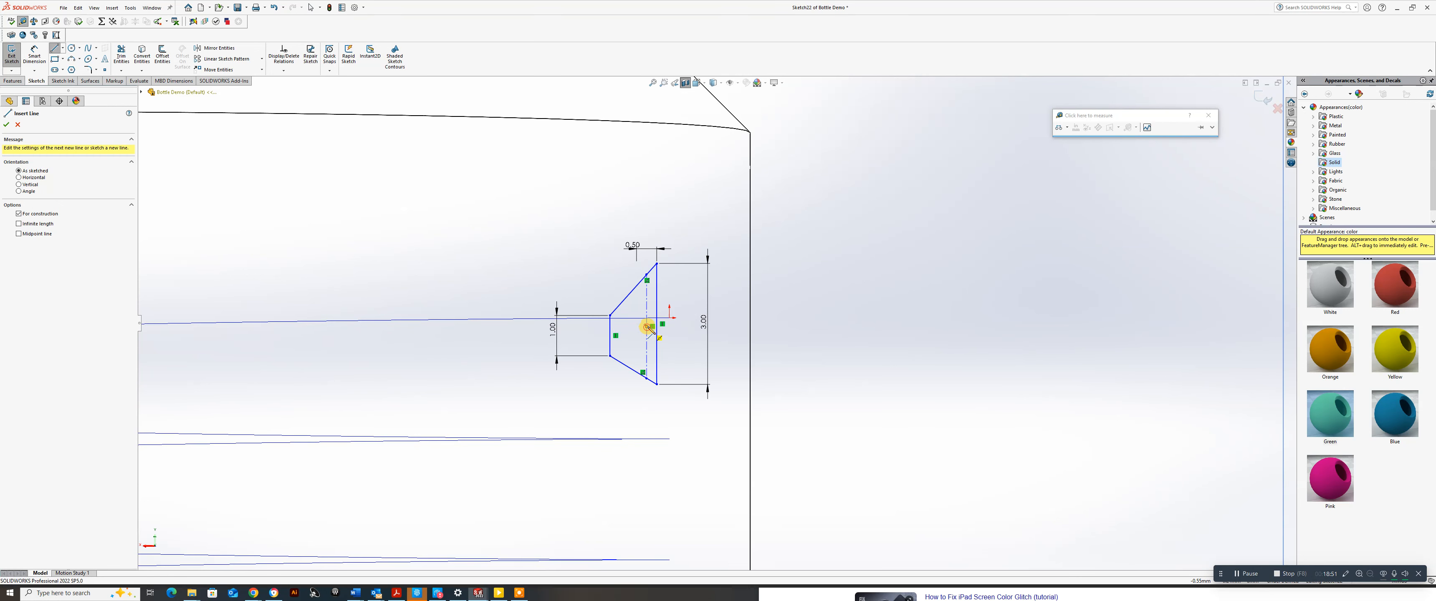
pyautogui.click(648, 328)
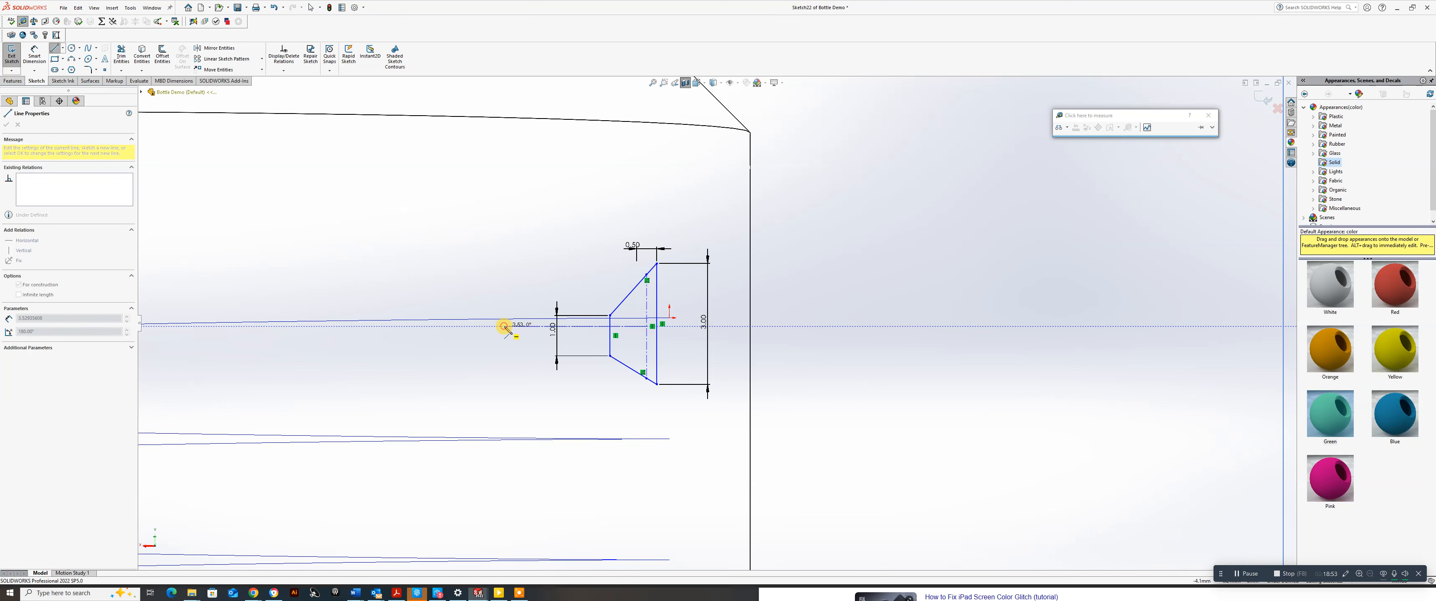
pyautogui.click(504, 327)
pyautogui.rightClick(504, 327)
pyautogui.click(522, 334)
# Make the two endpoints of the vertical centerline symmetric about the horizontal centerline.
pyautogui.scroll(-2, 620, 333)
pyautogui.scroll(-2, 641, 334)
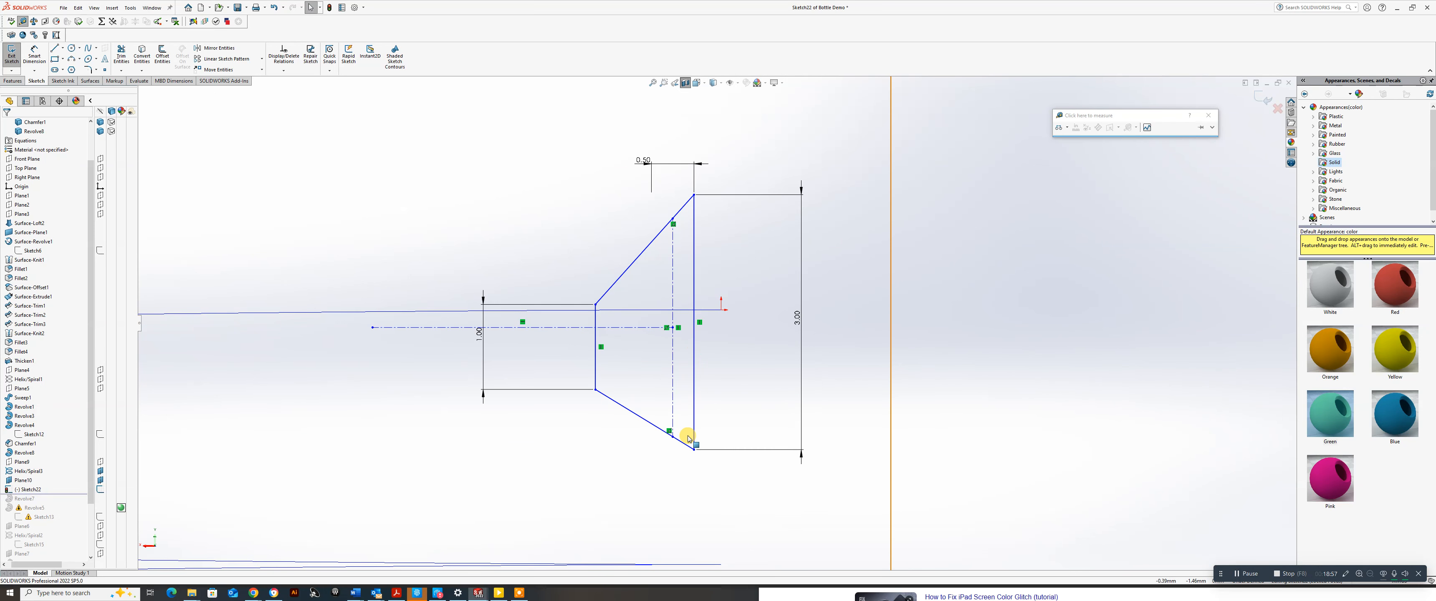
pyautogui.click(673, 439)
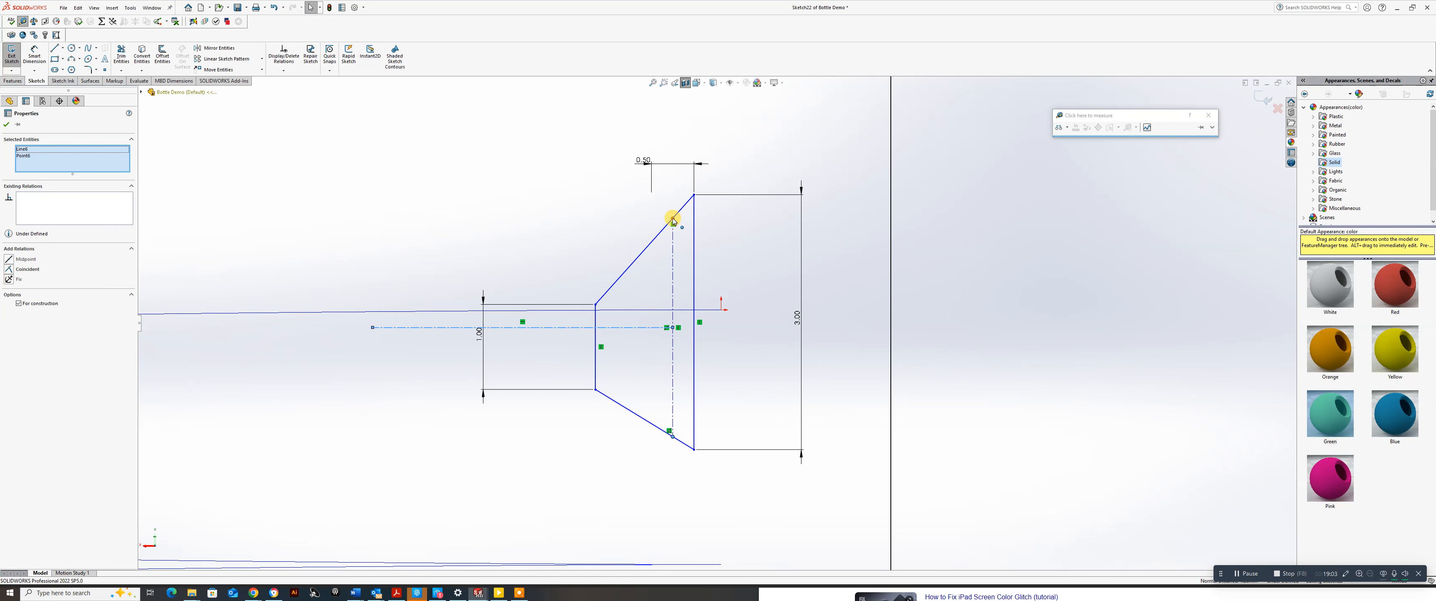
pyautogui.keyDown('ctrl'); pyautogui.click(673, 219); pyautogui.keyUp('ctrl')
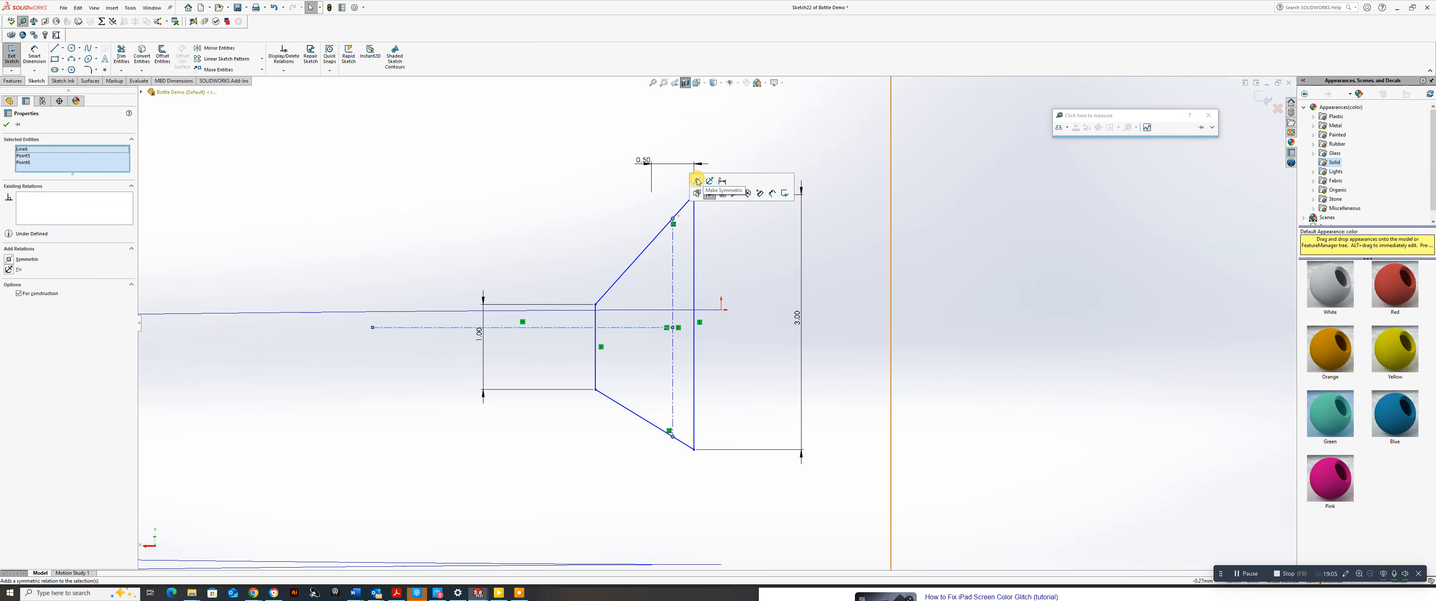
# Make the two endpoints of the trapezoid's short vertical side symmetric about the horizontal centerline.
pyautogui.click(595, 389)
pyautogui.click(613, 329)
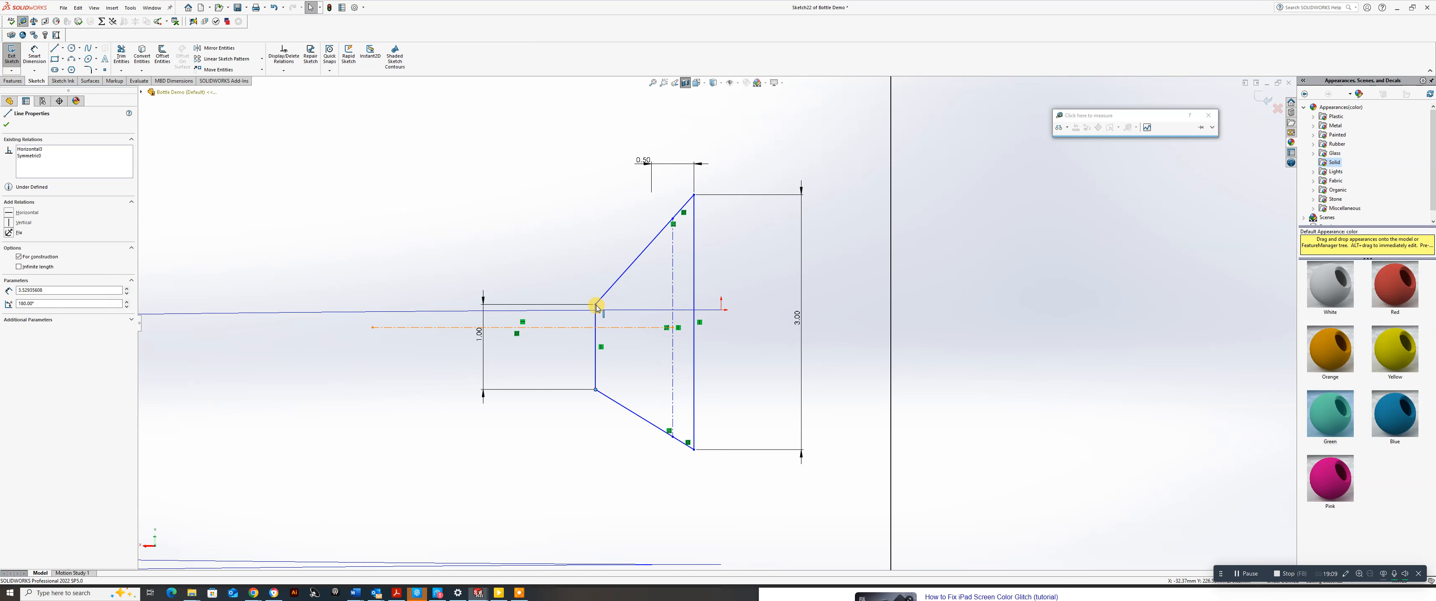
# Make the endpoints of the trapezoid's short 1.00 side symmetric about the horizontal centerline.
pyautogui.keyDown('ctrl'); pyautogui.click(595, 306); pyautogui.keyUp('ctrl')
pyautogui.keyDown('ctrl'); pyautogui.click(595, 305); pyautogui.keyUp('ctrl')
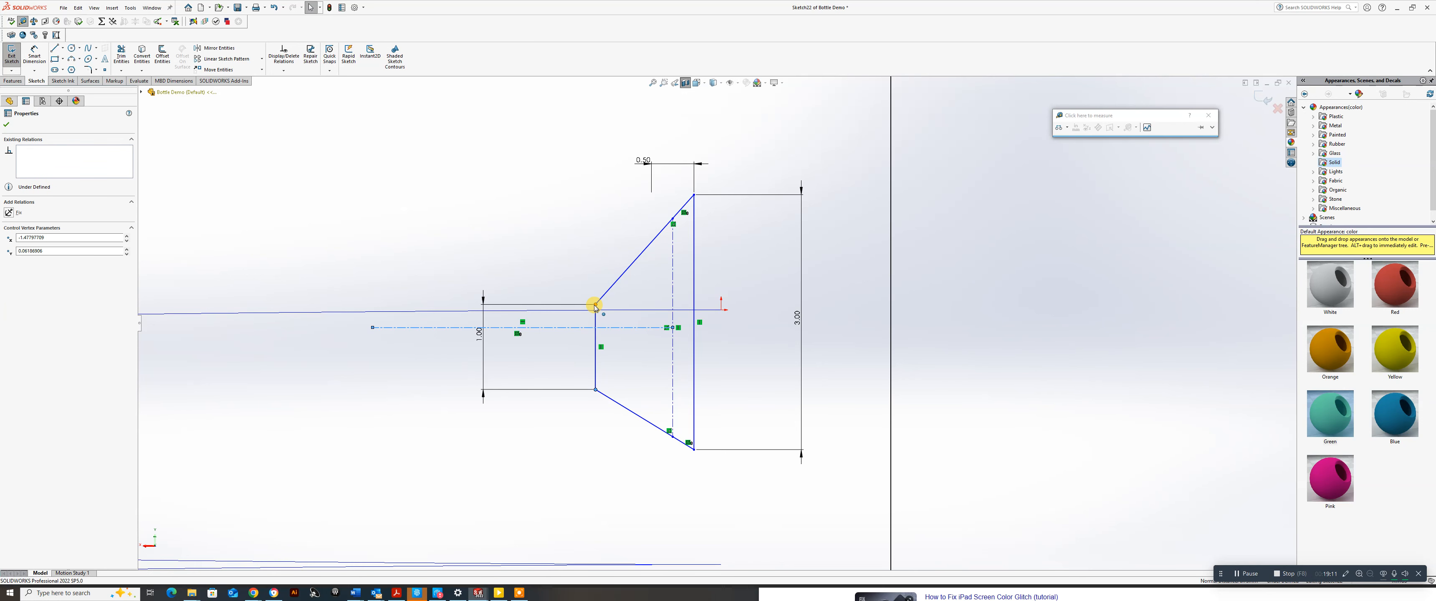
pyautogui.click(618, 267)
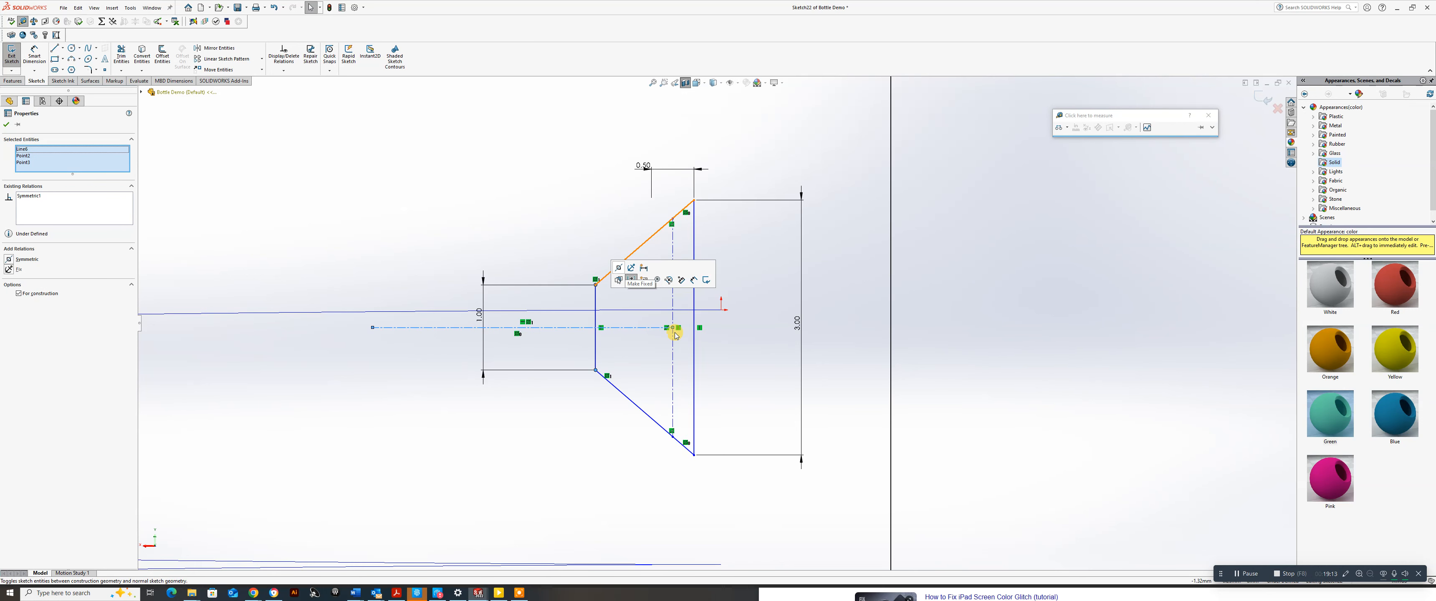
pyautogui.click(746, 523)
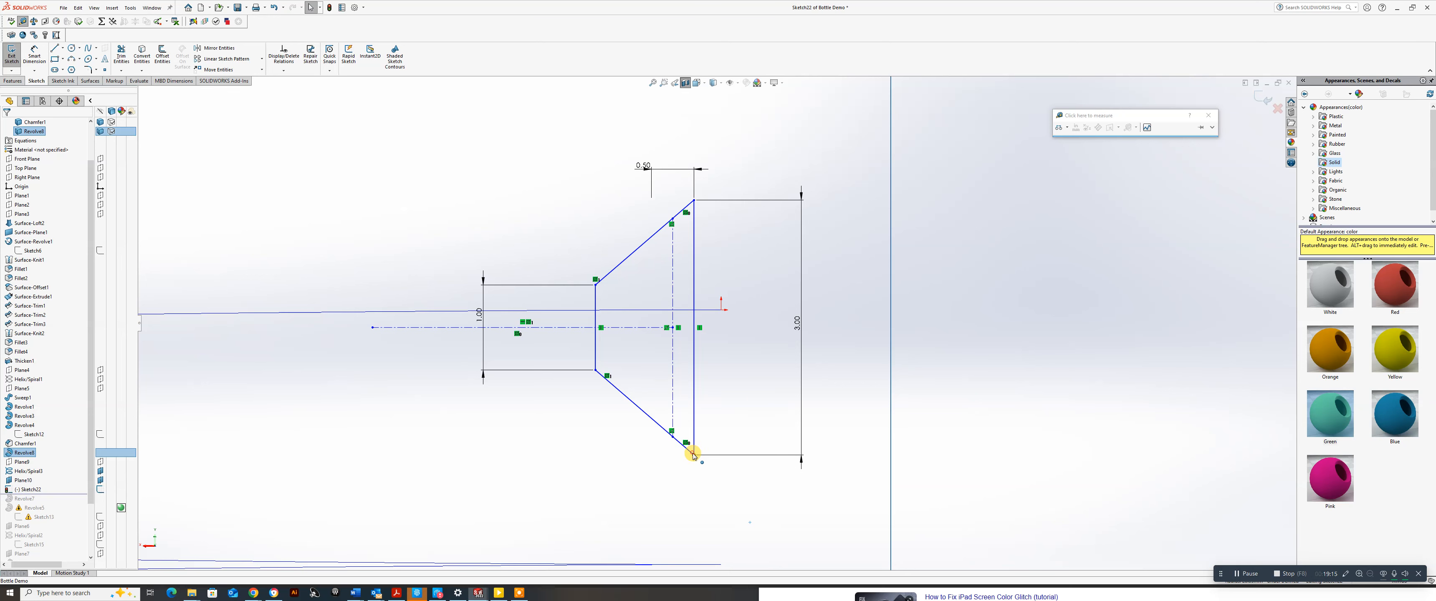
# Make the endpoints of the trapezoid's long 3.00 side symmetric about the horizontal centerline.
pyautogui.click(694, 455)
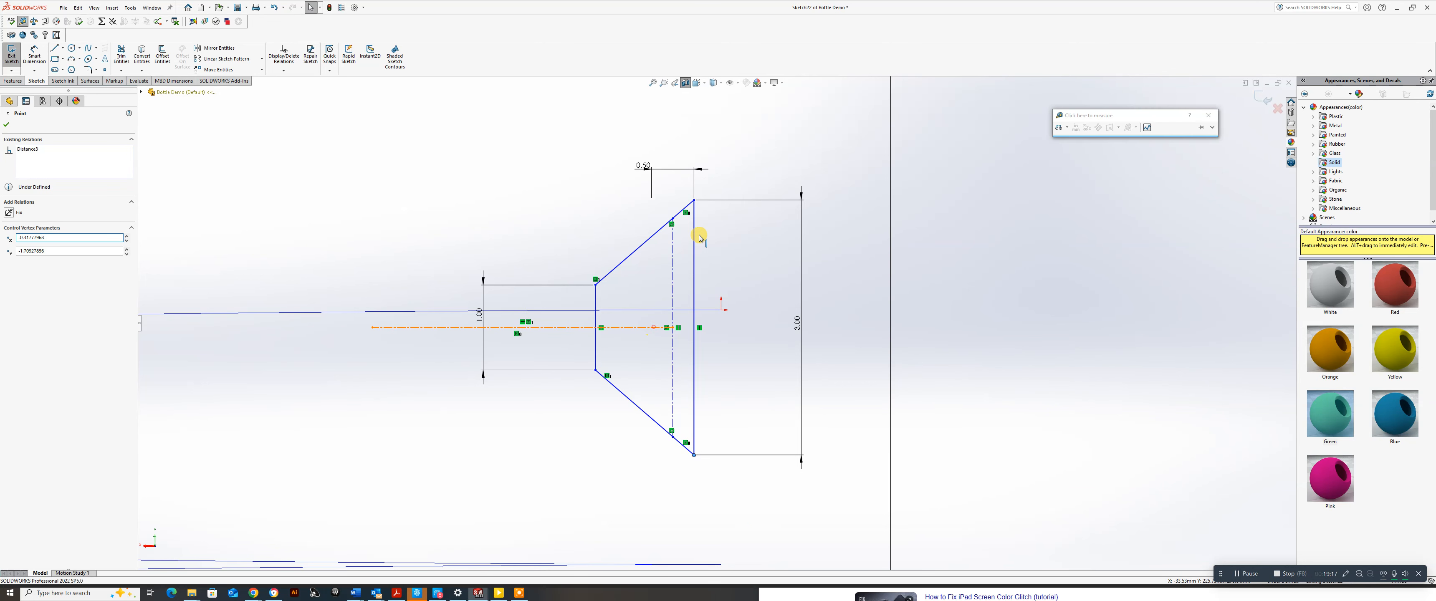
pyautogui.click(694, 201)
pyautogui.keyDown('ctrl'); pyautogui.click(721, 193); pyautogui.keyUp('ctrl')
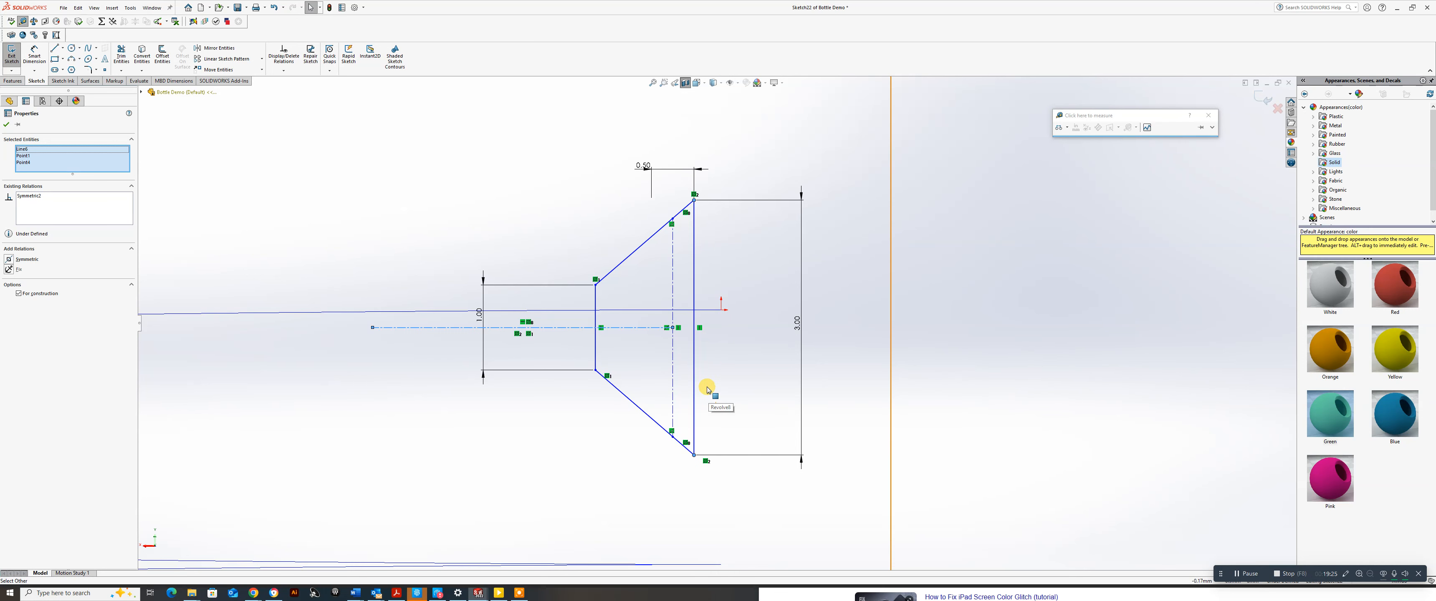
# Dimension the distance between the trapezoid's two parallel vertical sides as 1.5 mm.
pyautogui.click(595, 299)
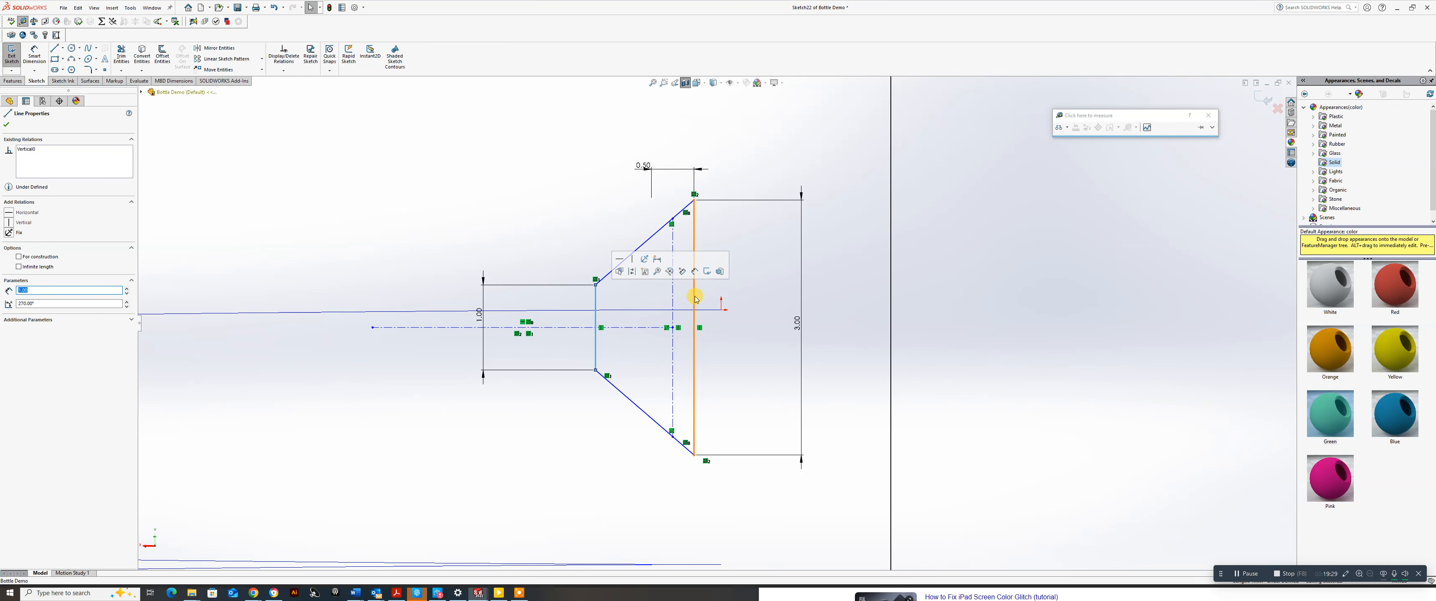
pyautogui.press('Escape')
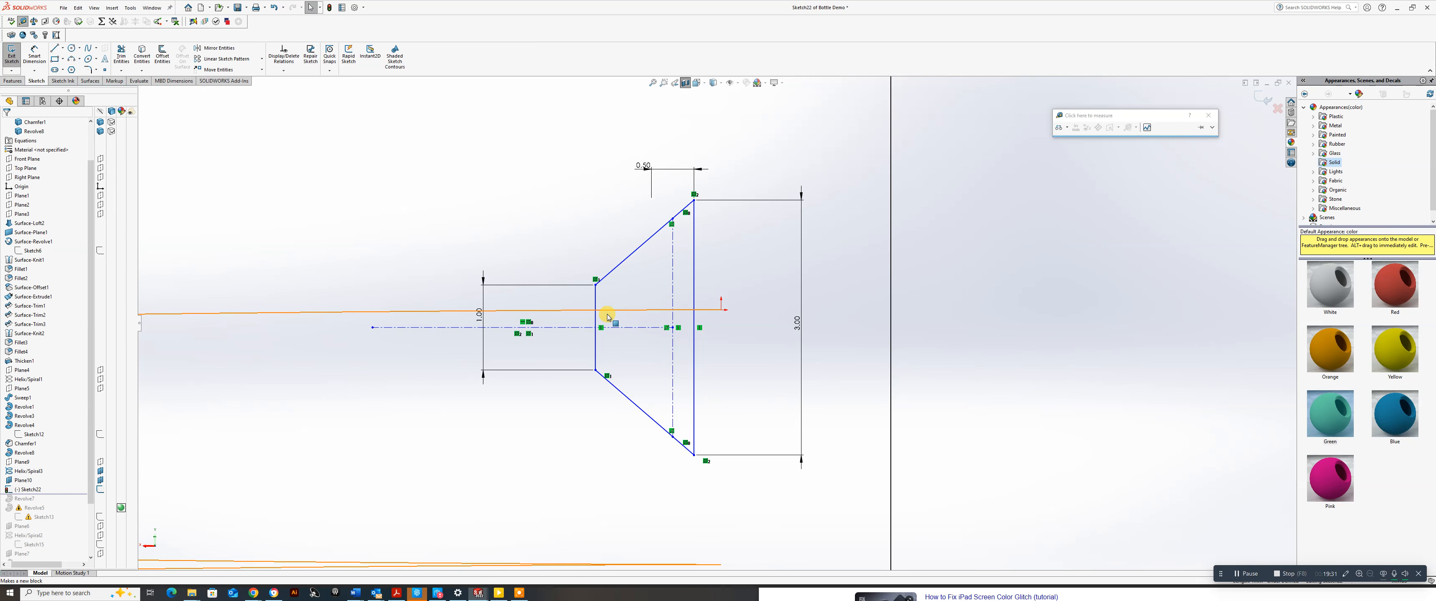
pyautogui.click(36, 56)
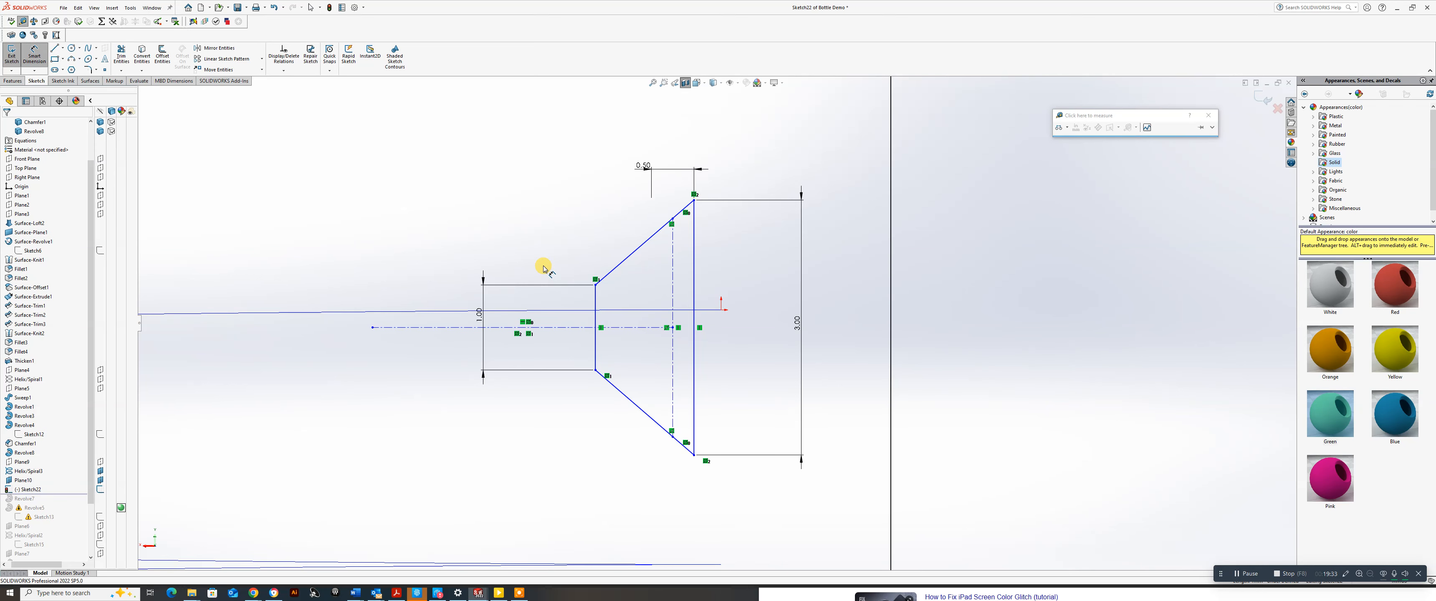
pyautogui.click(595, 297)
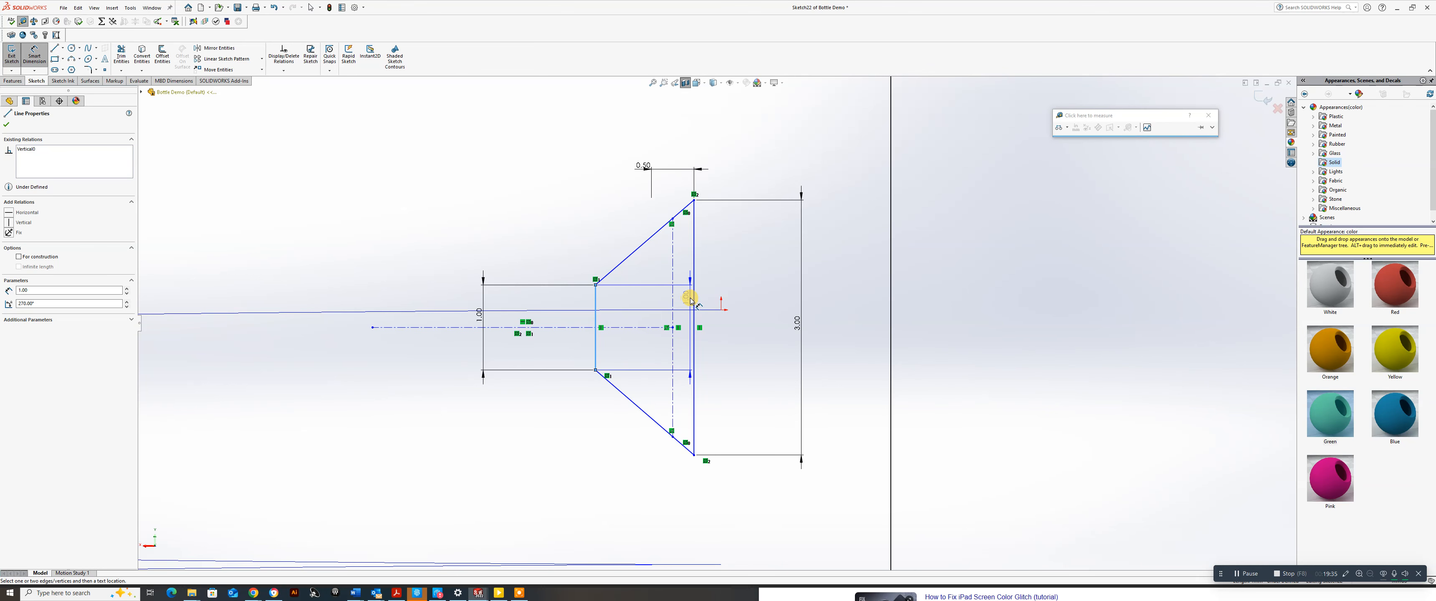
pyautogui.click(695, 300)
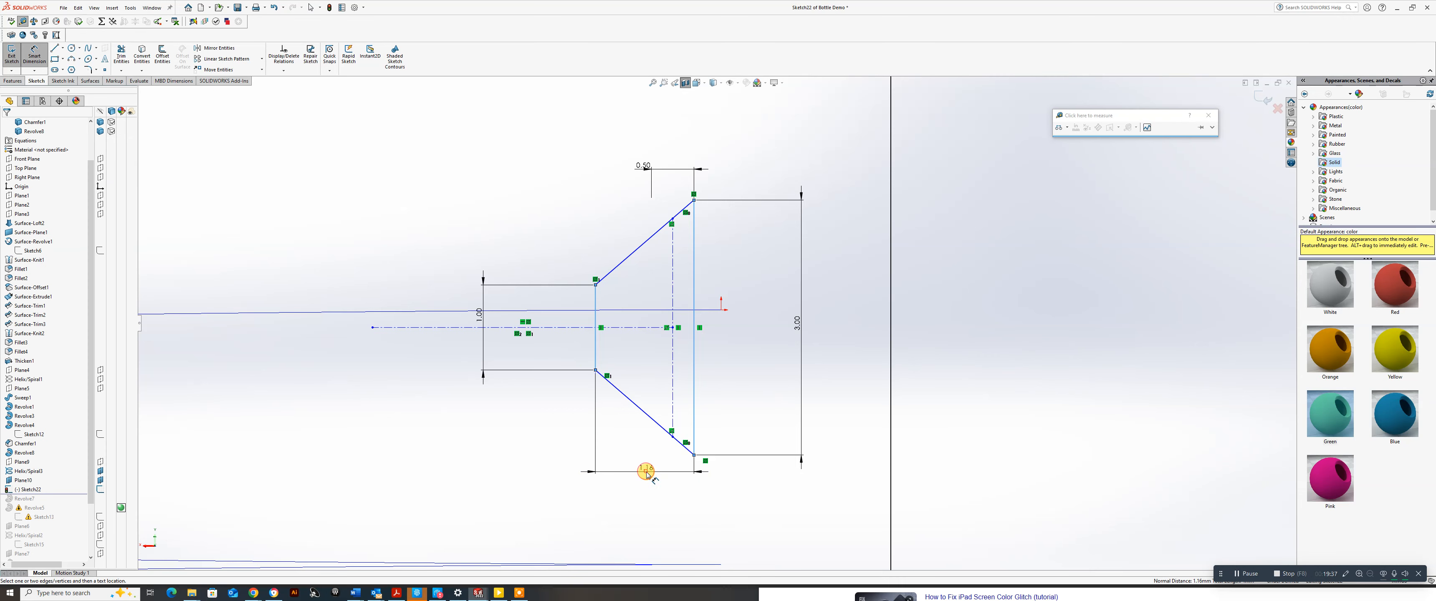
pyautogui.click(647, 454)
pyautogui.write('1.5')
pyautogui.press('Return')
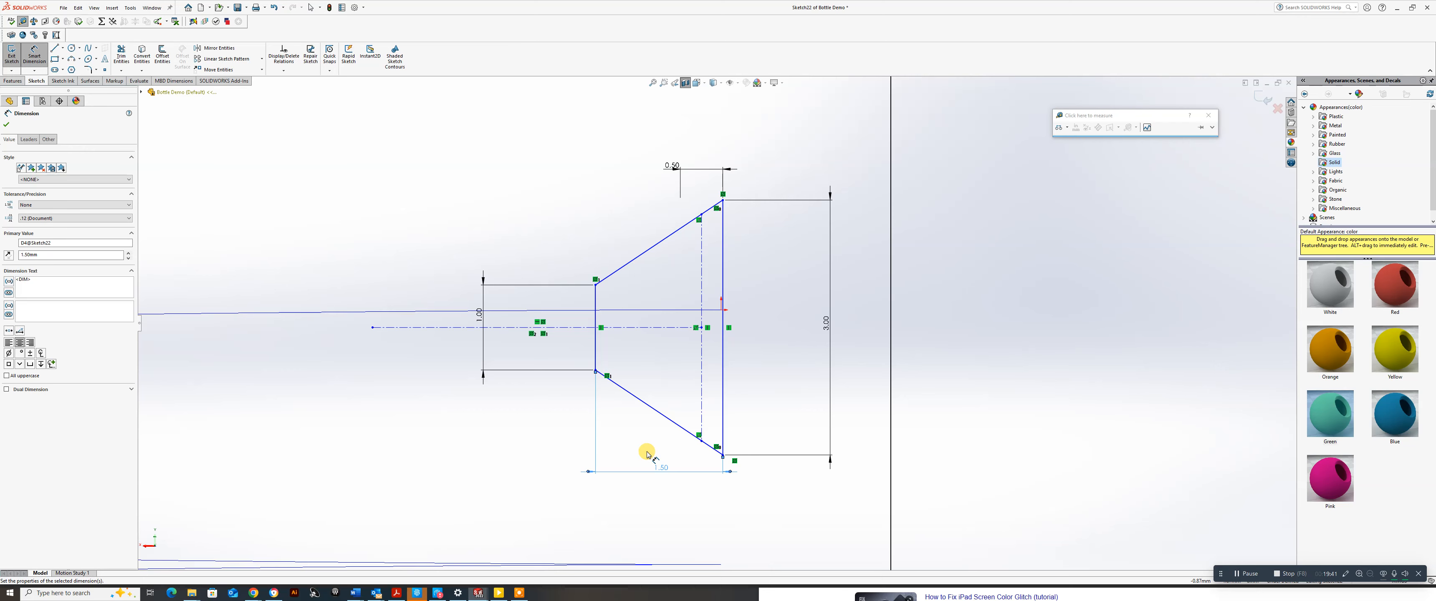
# Add a Pierce relation between the midpoint of the trapezoid's vertical construction line and the helix.
pyautogui.moveTo(873, 397)
pyautogui.mouseDown(button='middle')
pyautogui.moveTo(747, 333)
pyautogui.moveTo(734, 353)
pyautogui.moveTo(759, 360)
pyautogui.moveTo(761, 345)
pyautogui.mouseUp(button='middle')
pyautogui.click(762, 345)
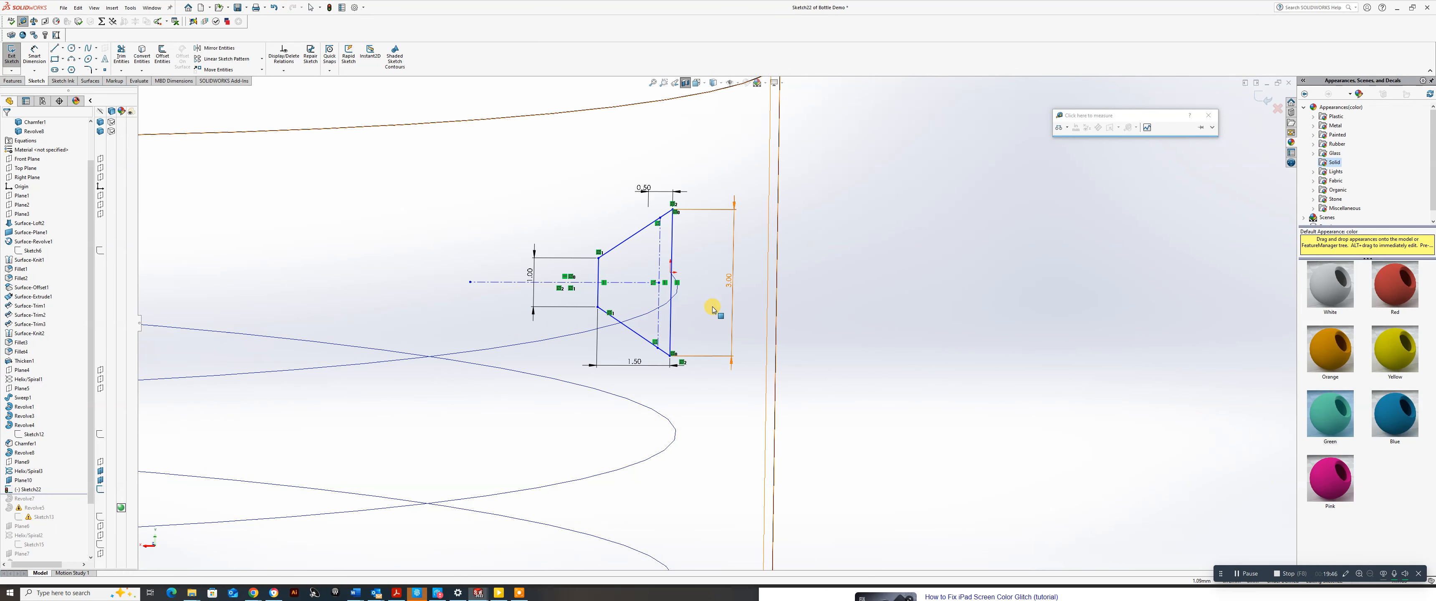
pyautogui.click(658, 283)
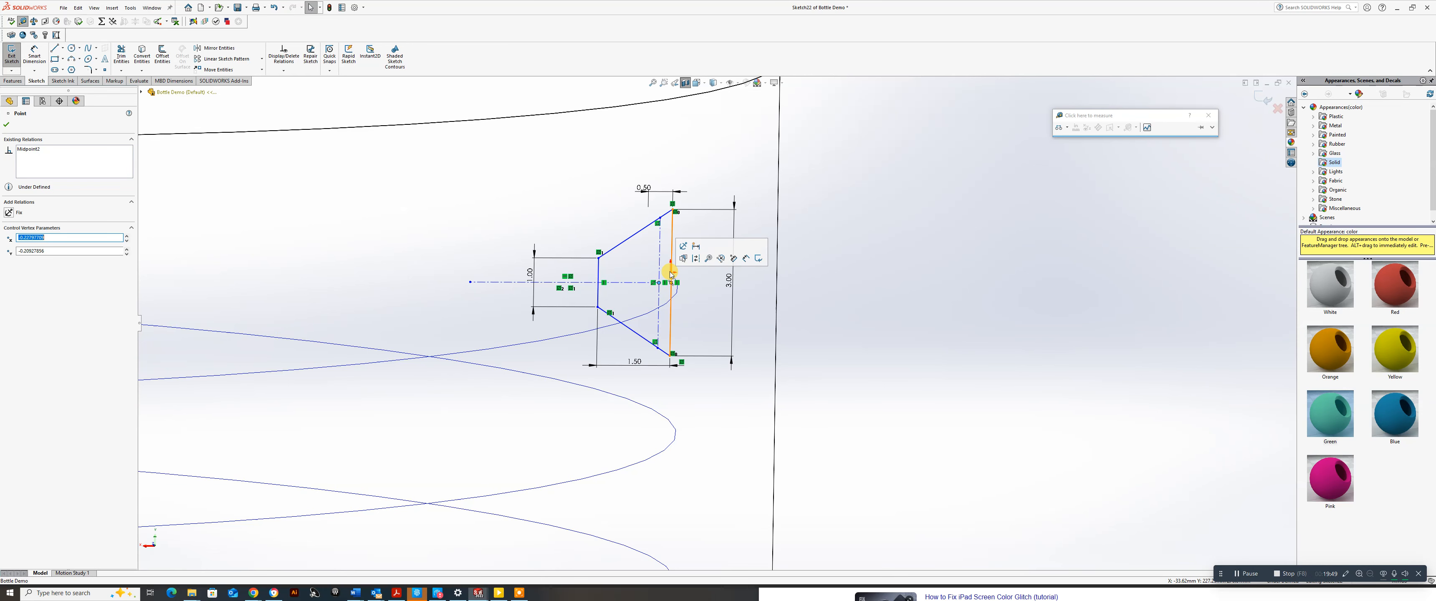
pyautogui.keyDown('ctrl'); pyautogui.click(677, 293); pyautogui.keyUp('ctrl')
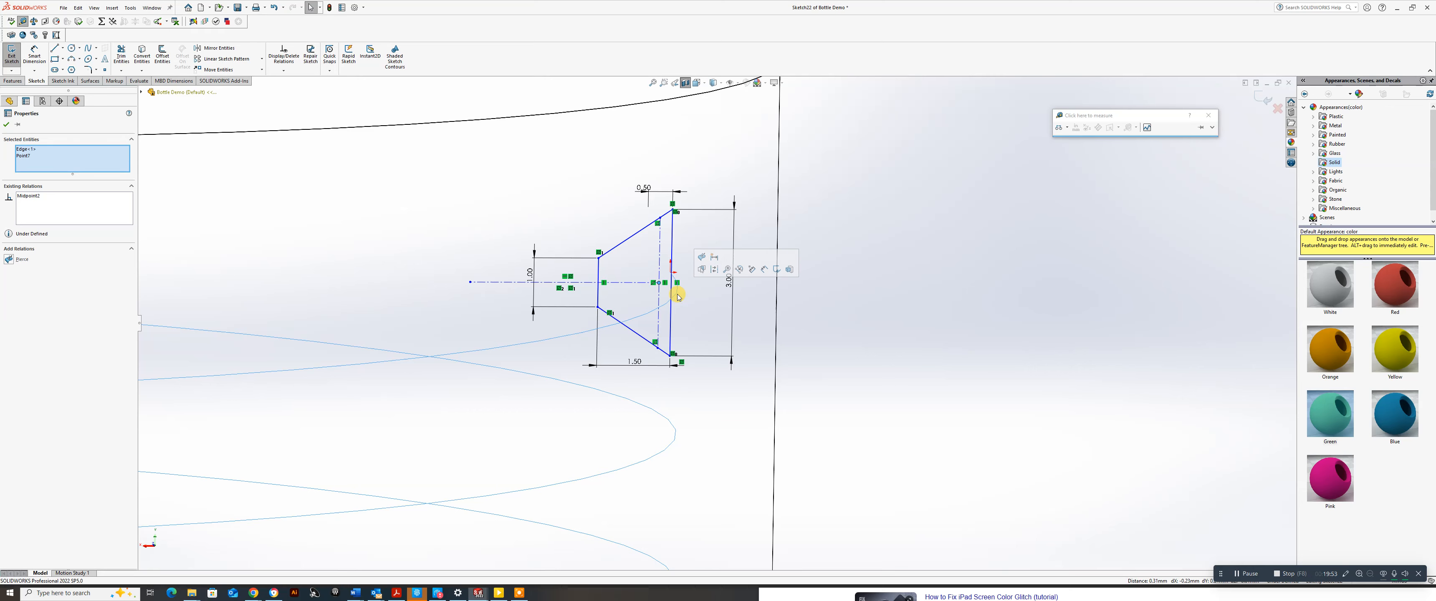
pyautogui.click(703, 256)
# Examine the pierced thread profile against the cap wall and bottle threads, including from the front view.
pyautogui.scroll(8, 717, 351)
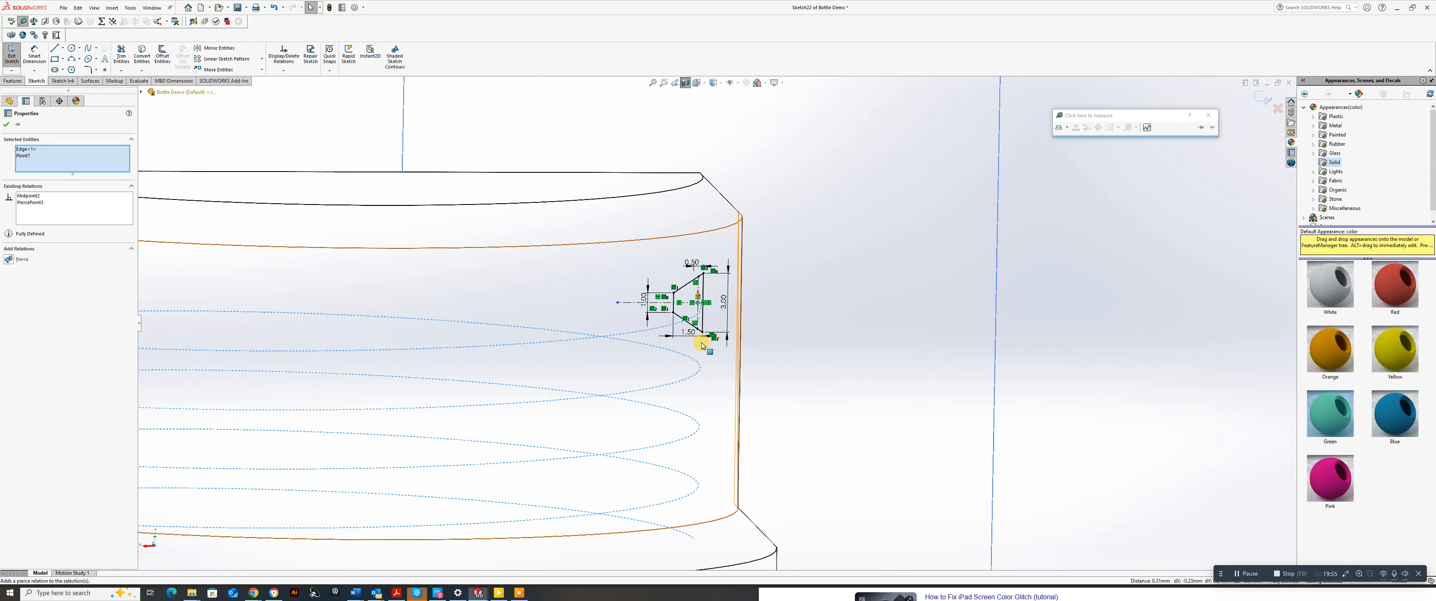
pyautogui.moveTo(716, 349); pyautogui.dragTo(701, 337, button='middle')
pyautogui.scroll(8, 706, 342)
pyautogui.moveTo(693, 319)
pyautogui.mouseDown(button='middle')
pyautogui.moveTo(691, 304)
pyautogui.moveTo(641, 321)
pyautogui.moveTo(625, 347)
pyautogui.moveTo(733, 357)
pyautogui.moveTo(811, 385)
pyautogui.moveTo(821, 409)
pyautogui.mouseUp(button='middle')
pyautogui.scroll(-4, 538, 314)
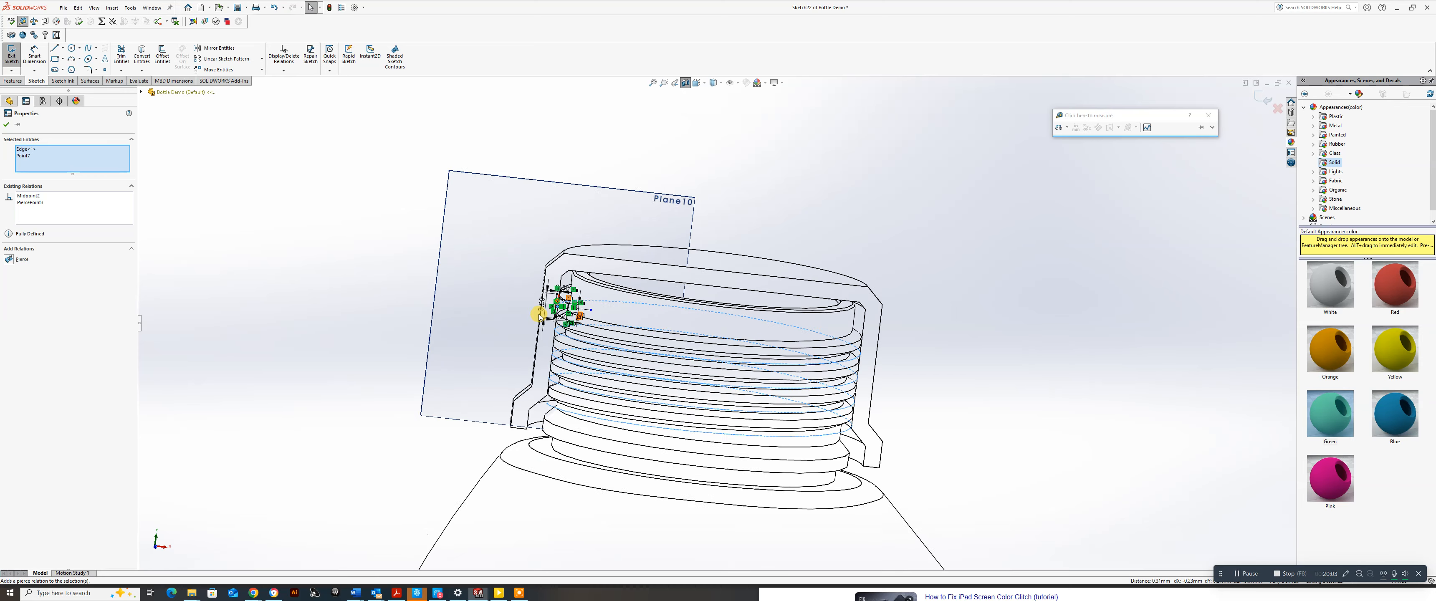
pyautogui.scroll(-2, 524, 296)
pyautogui.moveTo(586, 305); pyautogui.dragTo(603, 293, button='middle')
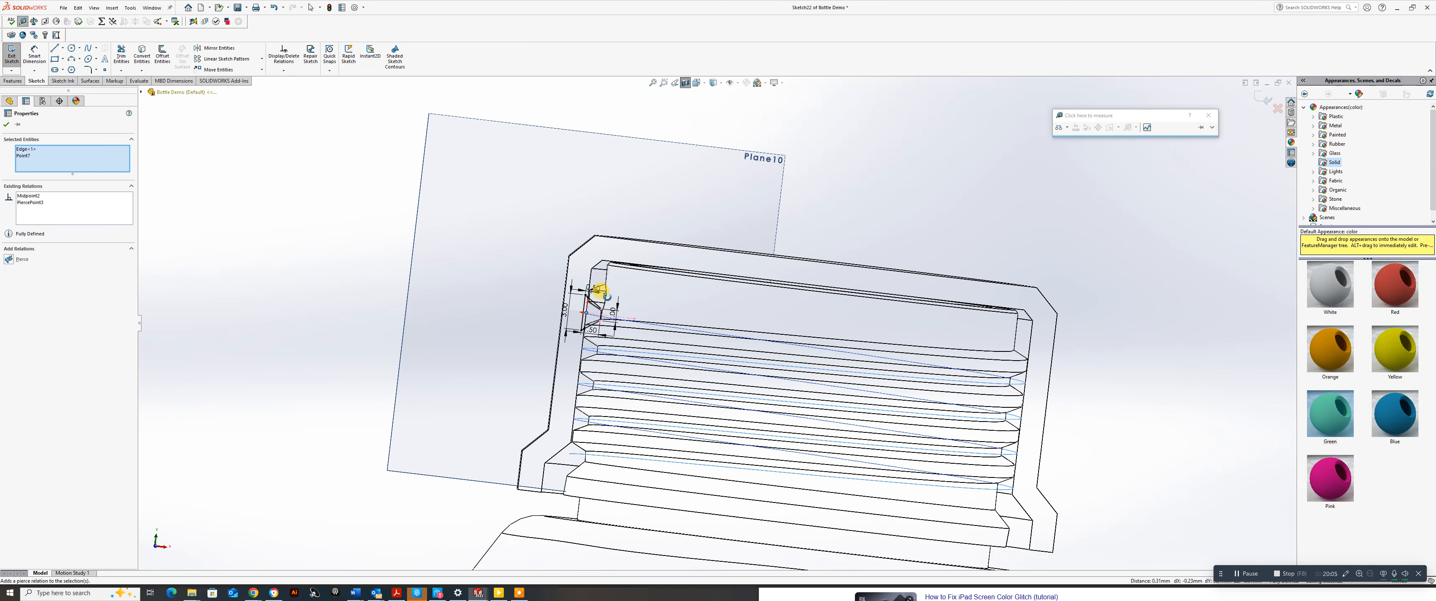
pyautogui.press('space')
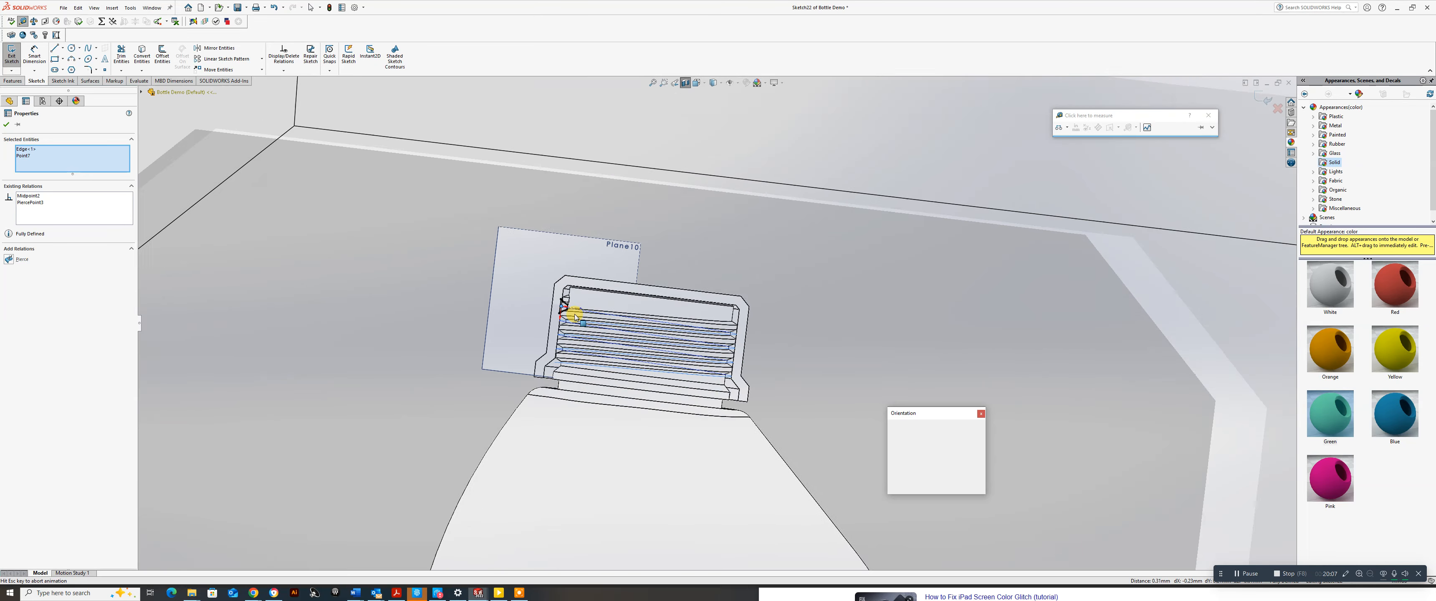
pyautogui.click(580, 307)
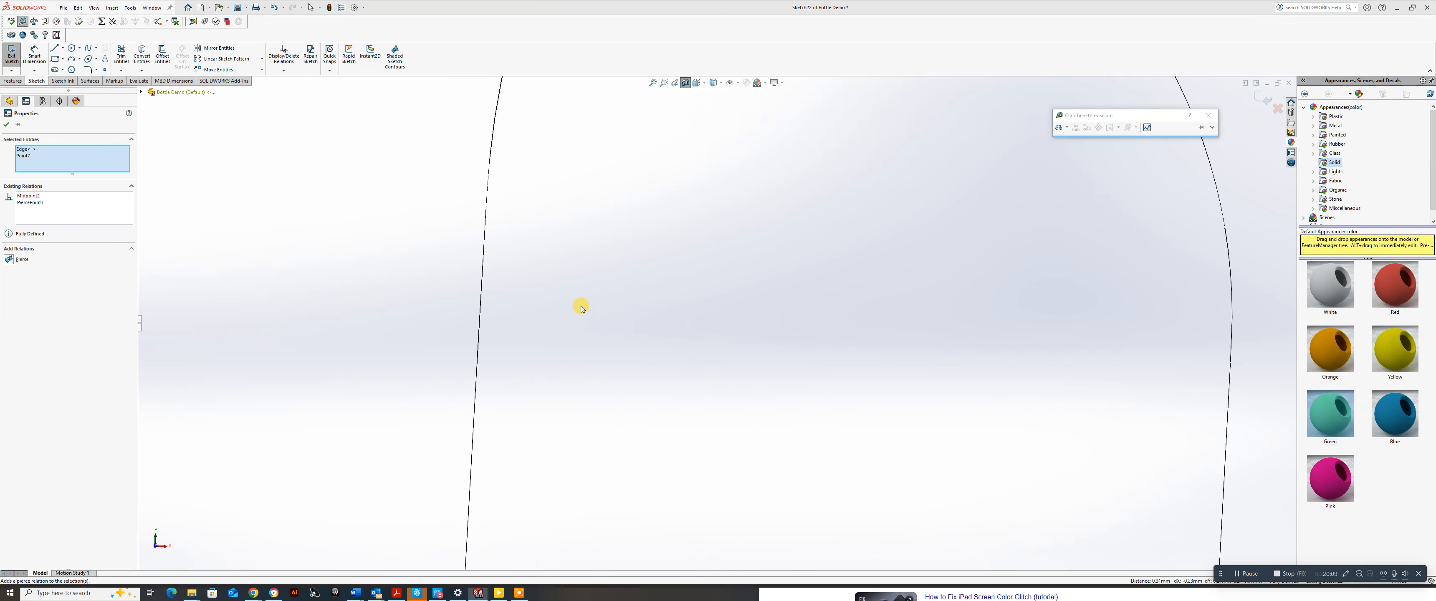
pyautogui.scroll(-5, 661, 146)
pyautogui.scroll(-6, 678, 239)
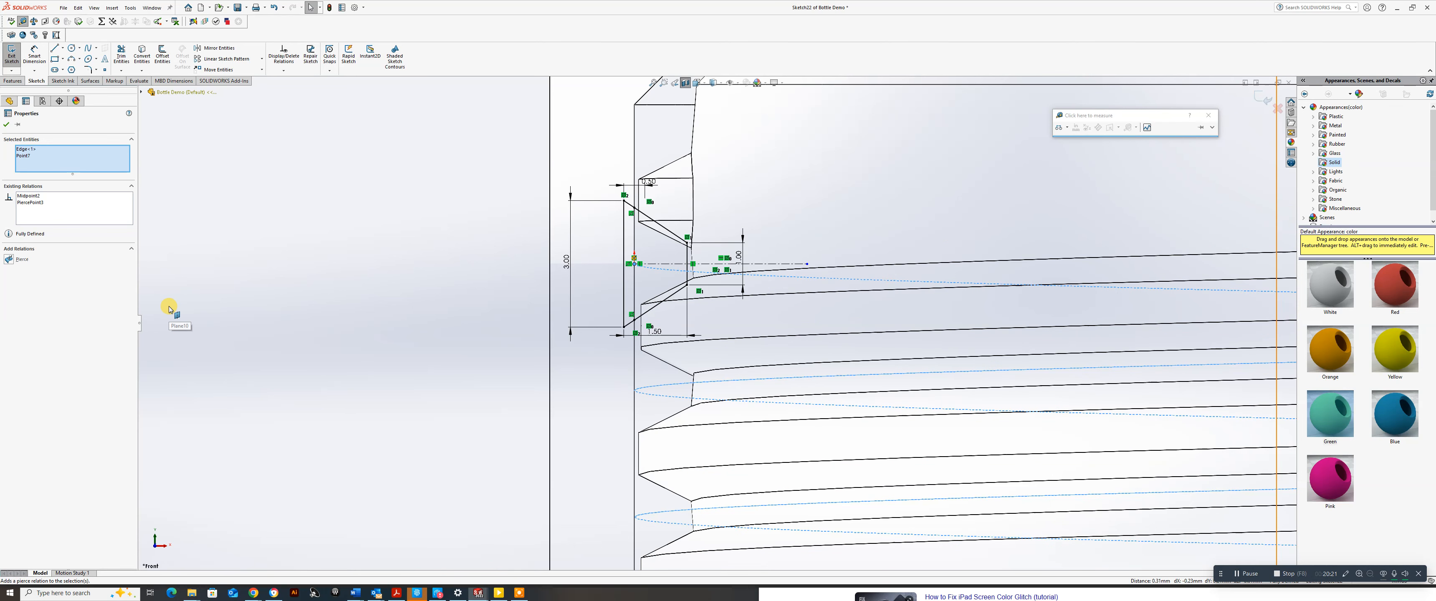
pyautogui.click(5, 124)
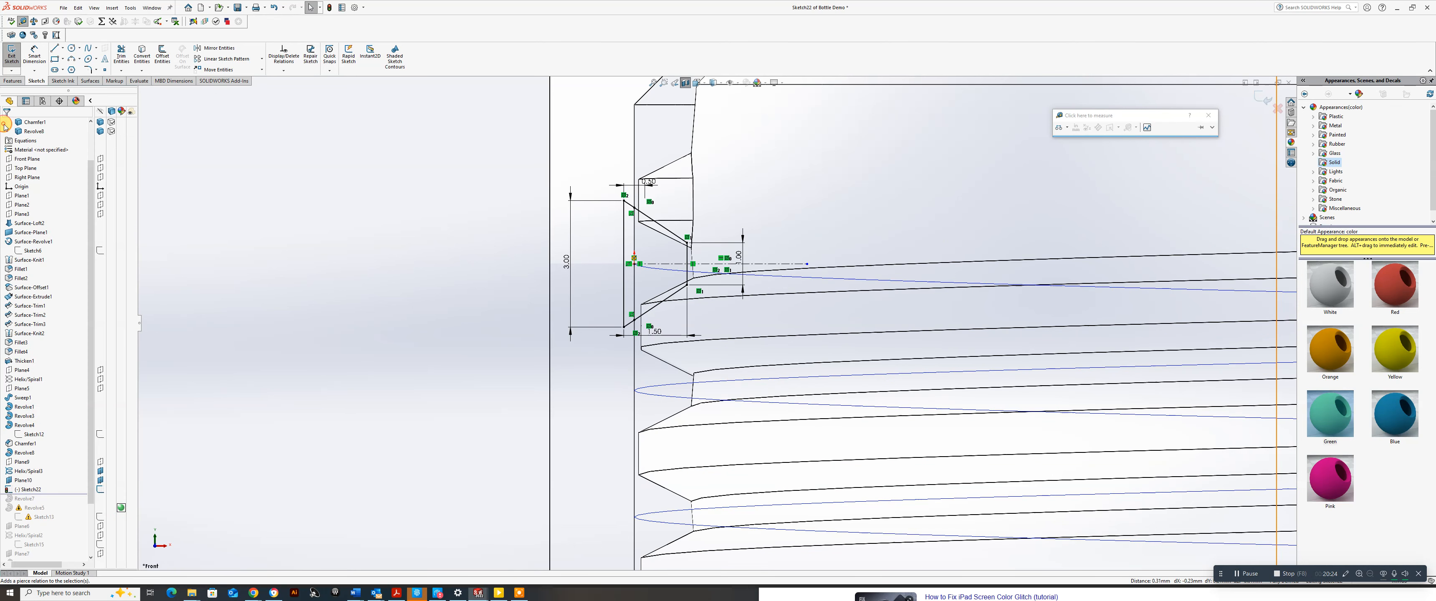
# Try to sweep the trapezoid sketch along the helix as a boss, limiting the feature scope to the cap body.
pyautogui.click(17, 81)
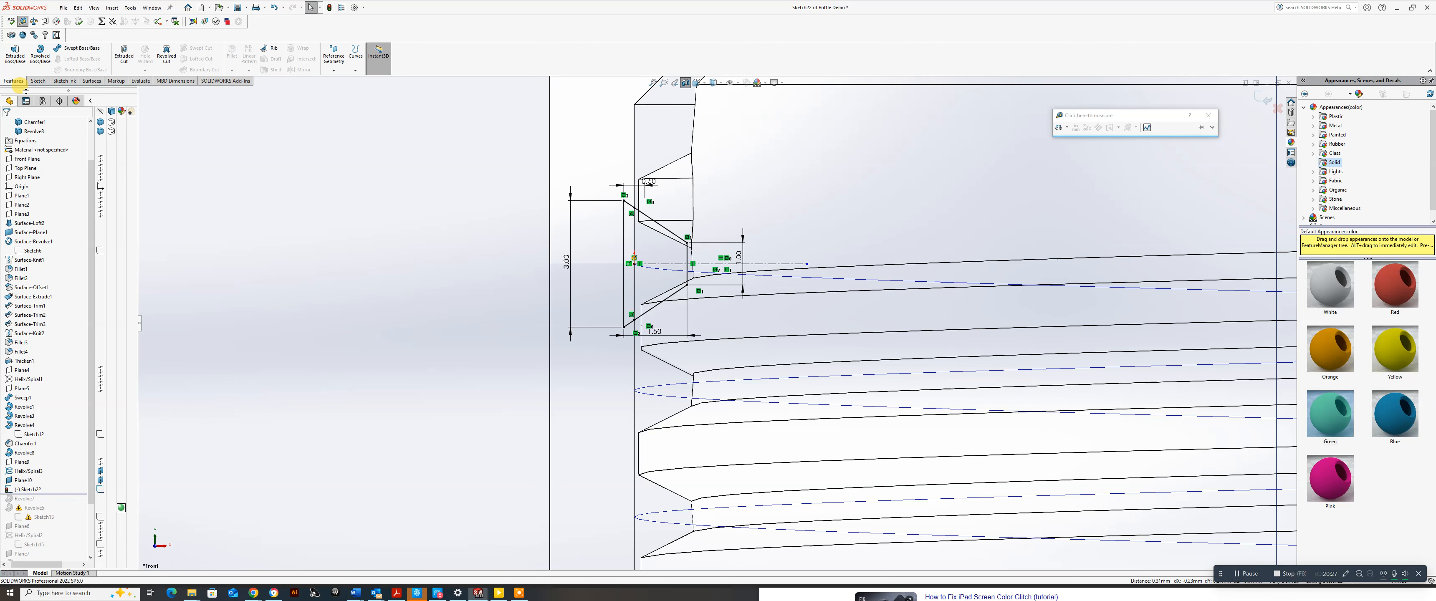
pyautogui.click(78, 48)
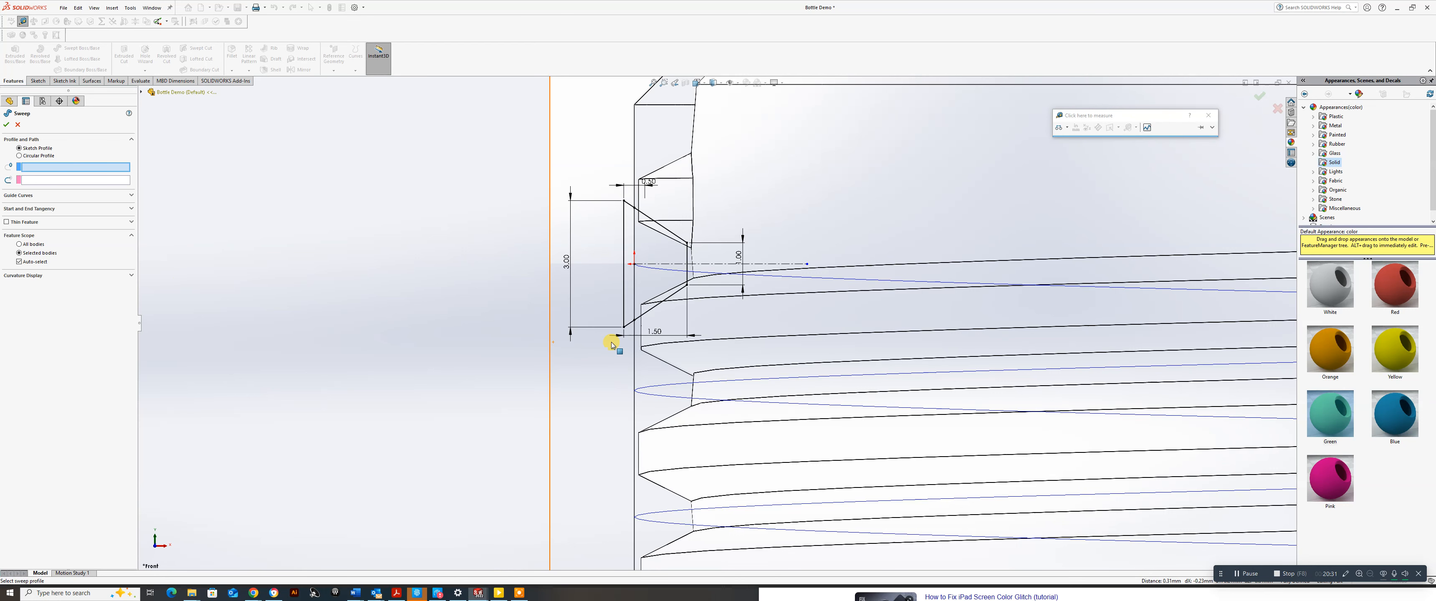
pyautogui.click(639, 321)
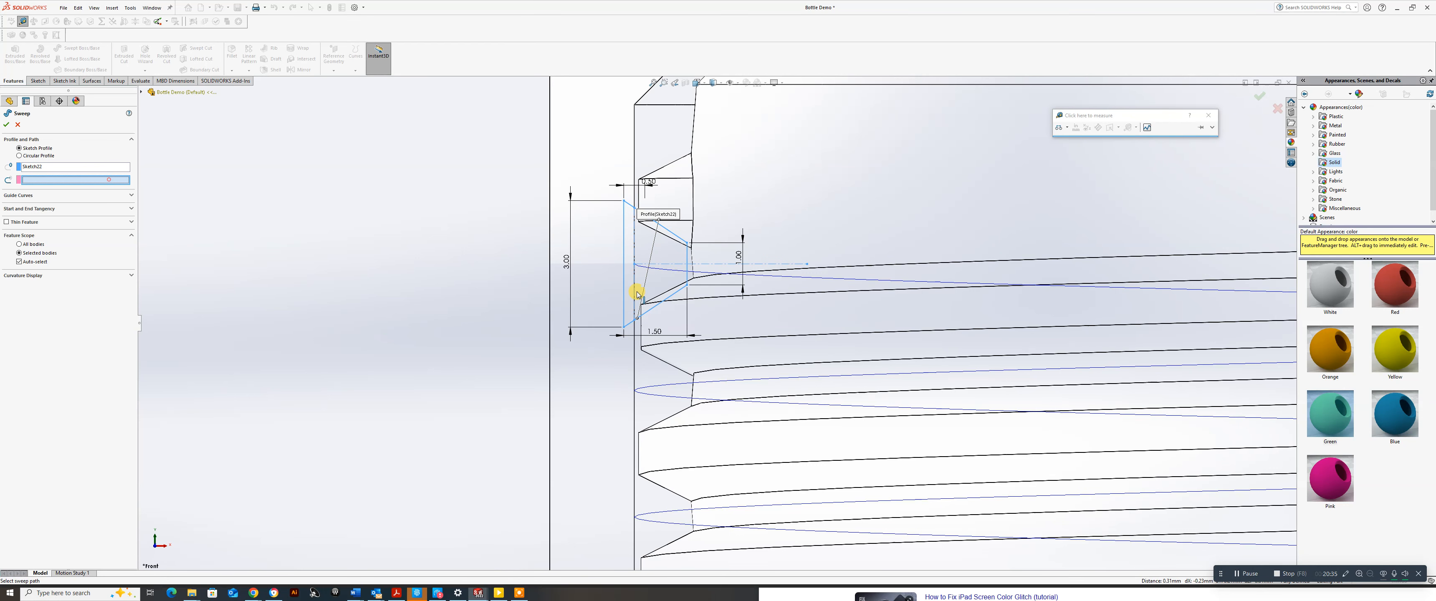
pyautogui.click(660, 270)
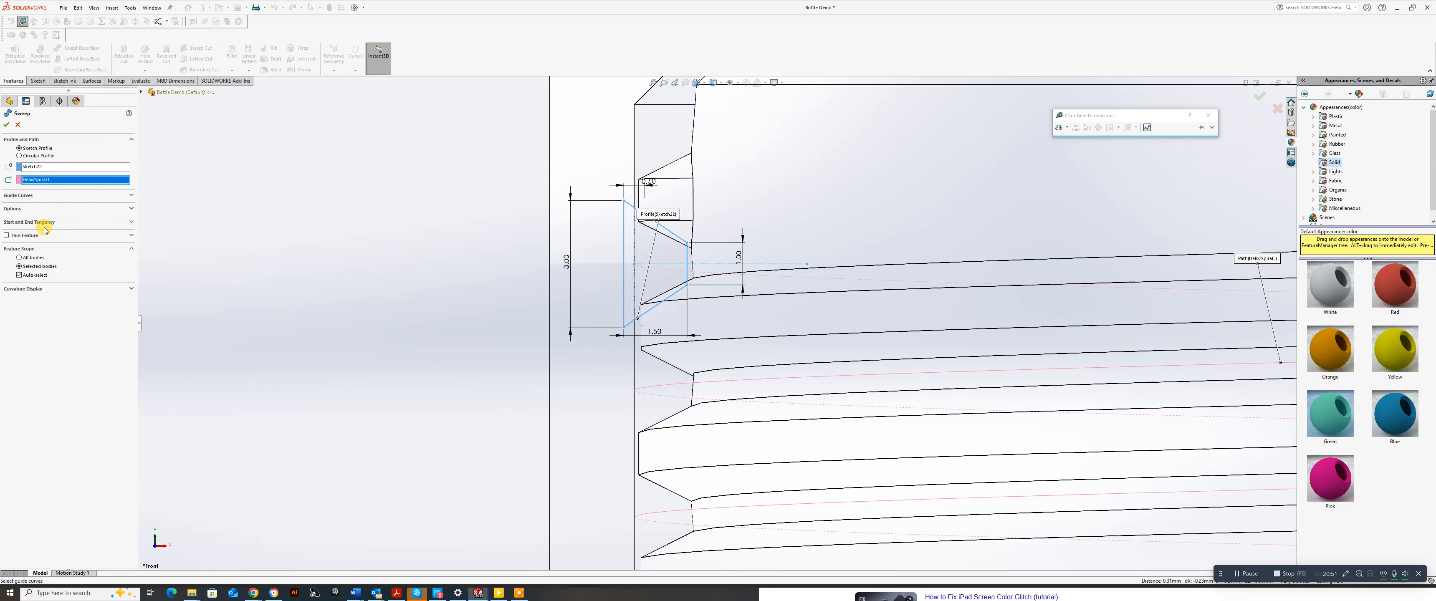
pyautogui.click(131, 209)
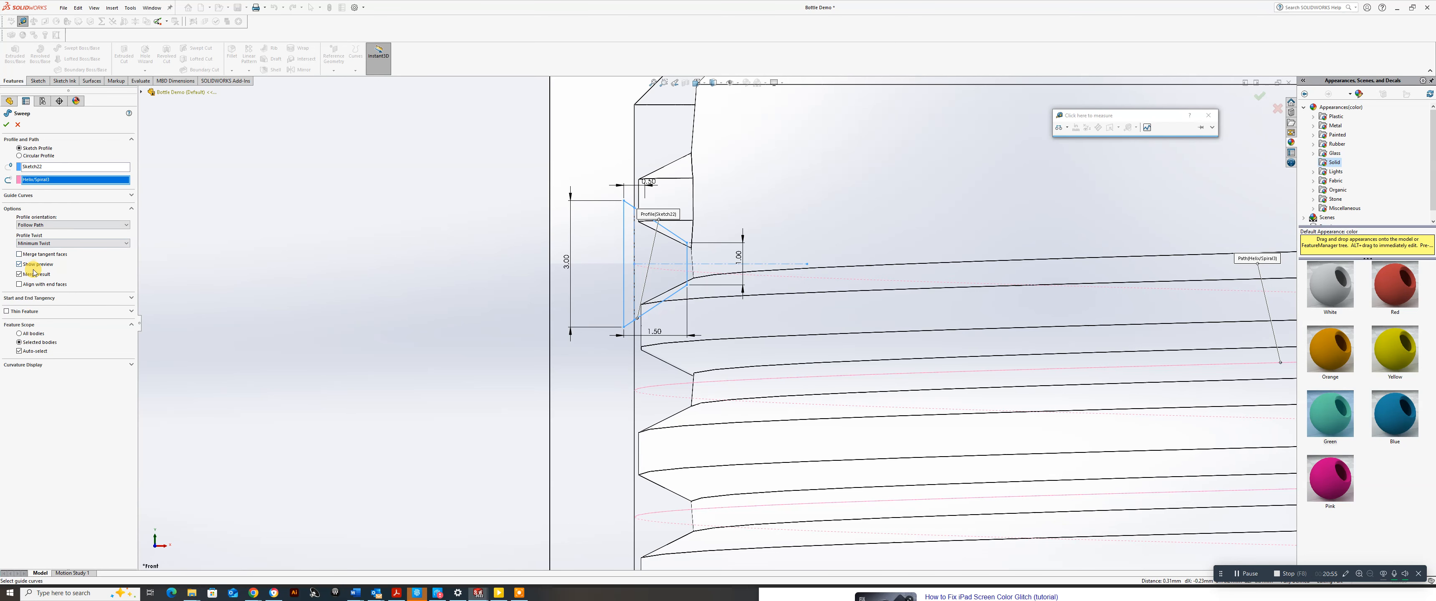
pyautogui.click(19, 350)
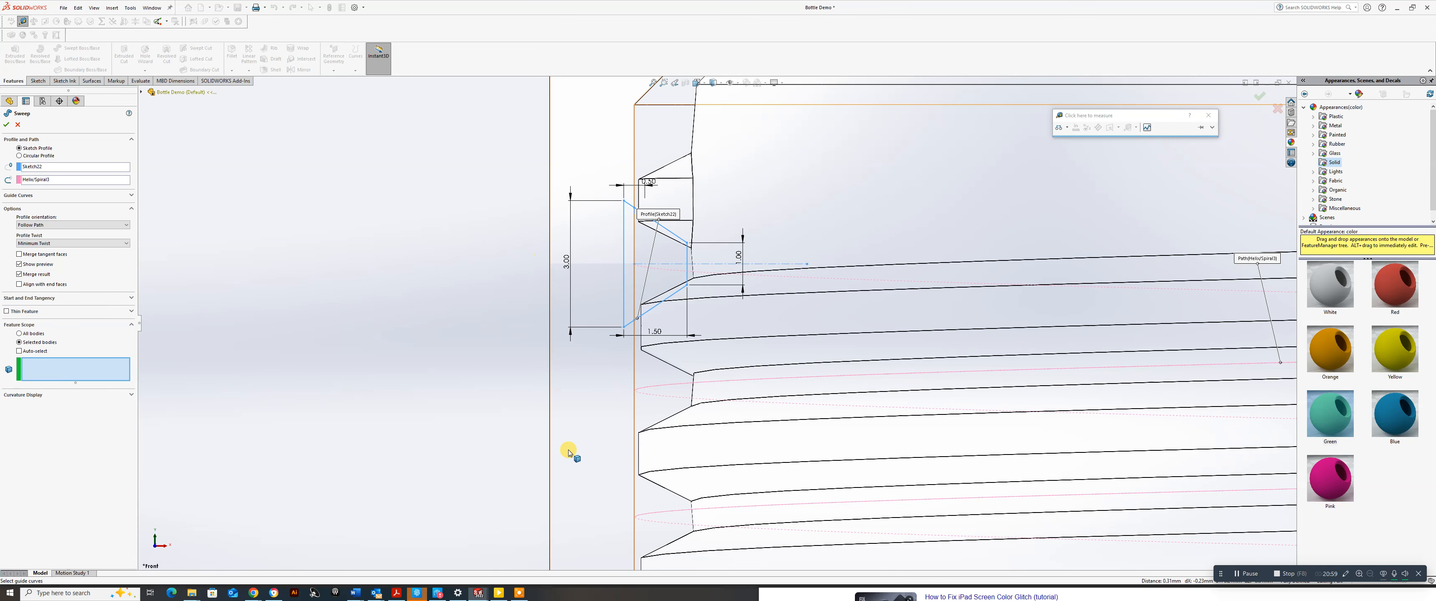
pyautogui.scroll(4, 561, 441)
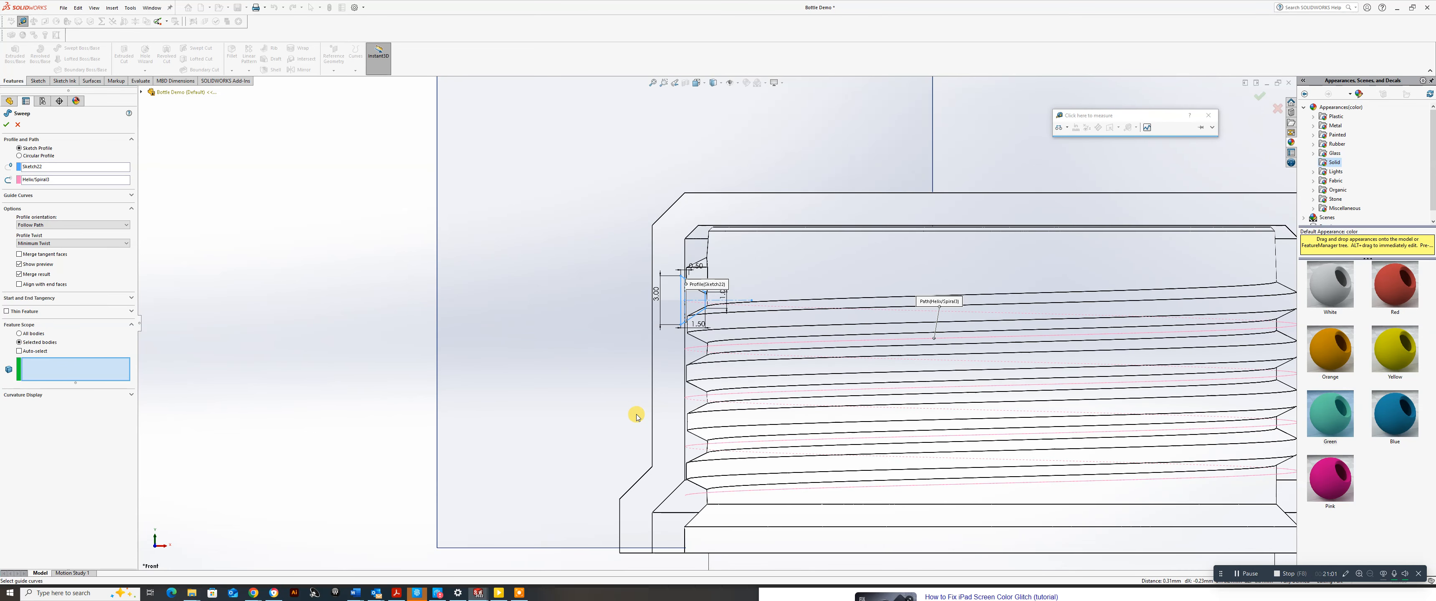
pyautogui.click(675, 503)
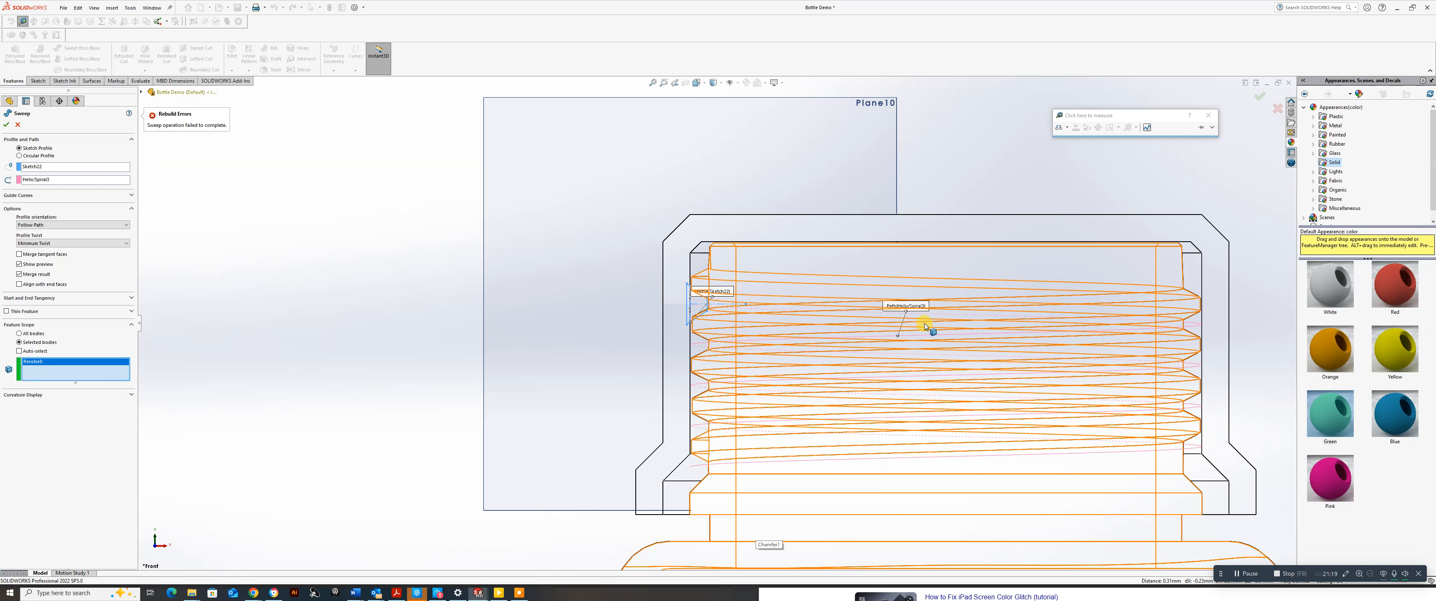
pyautogui.scroll(2, 926, 329)
pyautogui.scroll(2, 761, 350)
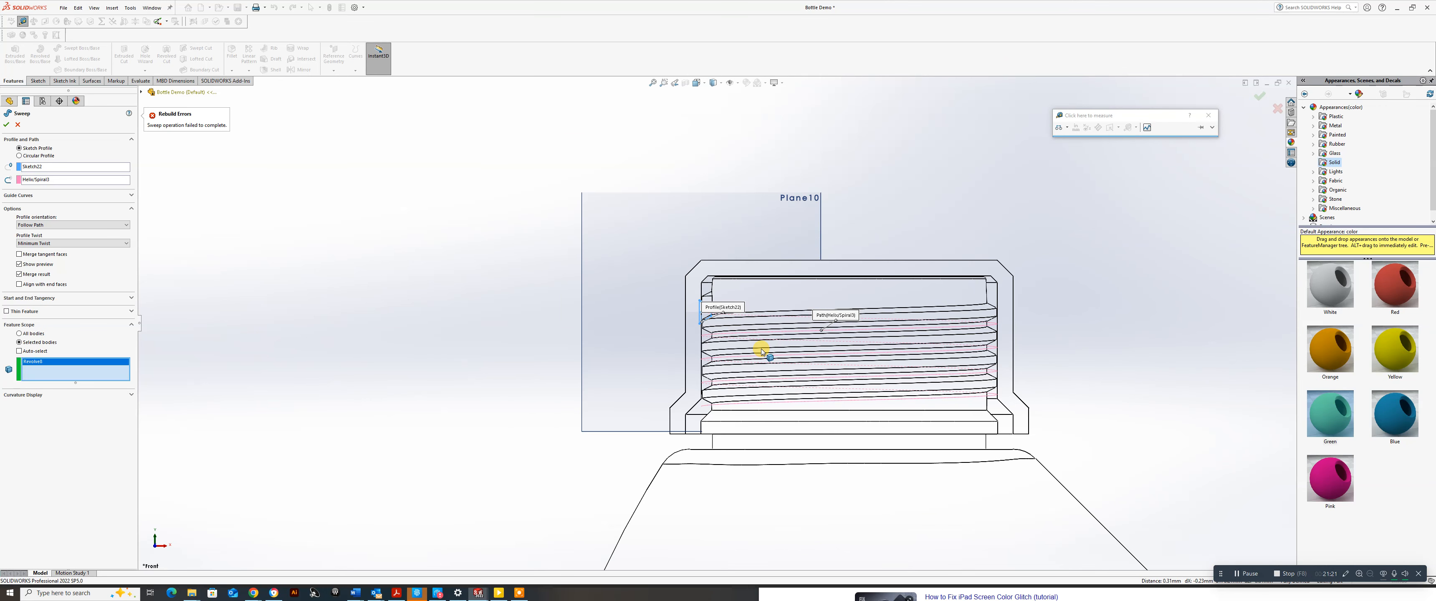
pyautogui.click(16, 126)
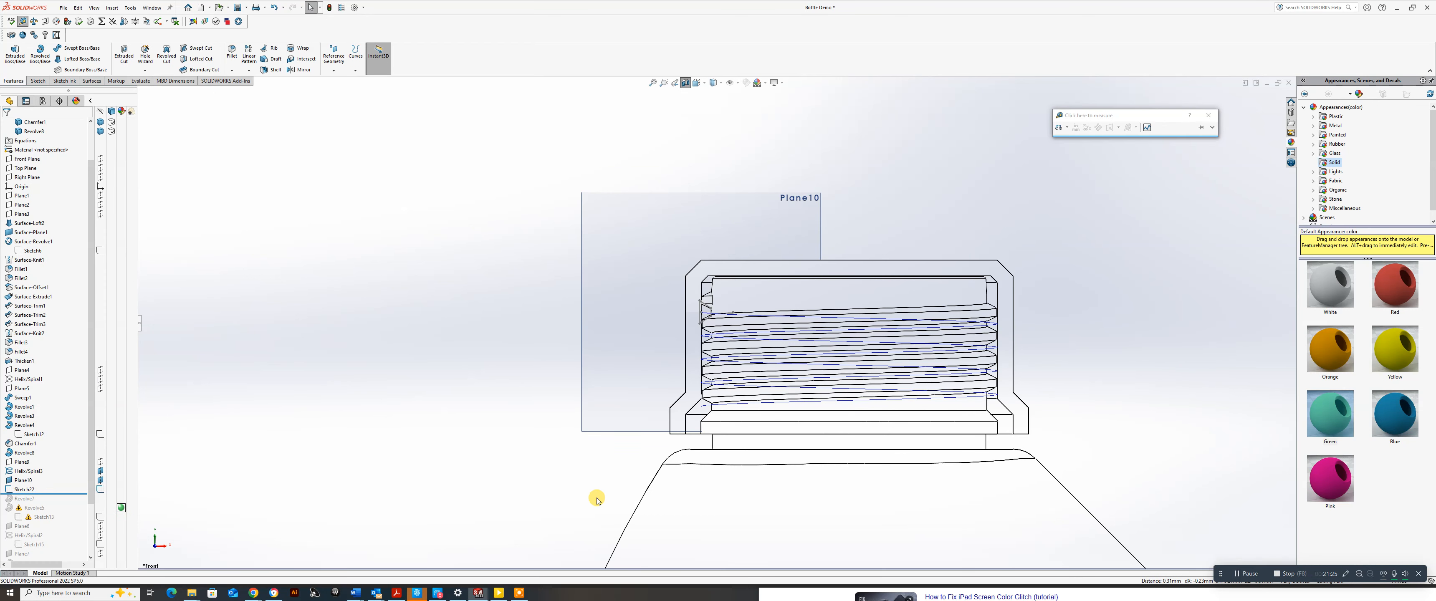
# Hide the bottle body so only the cap, the helix and the thread profile remain displayed.
pyautogui.rightClick(684, 483)
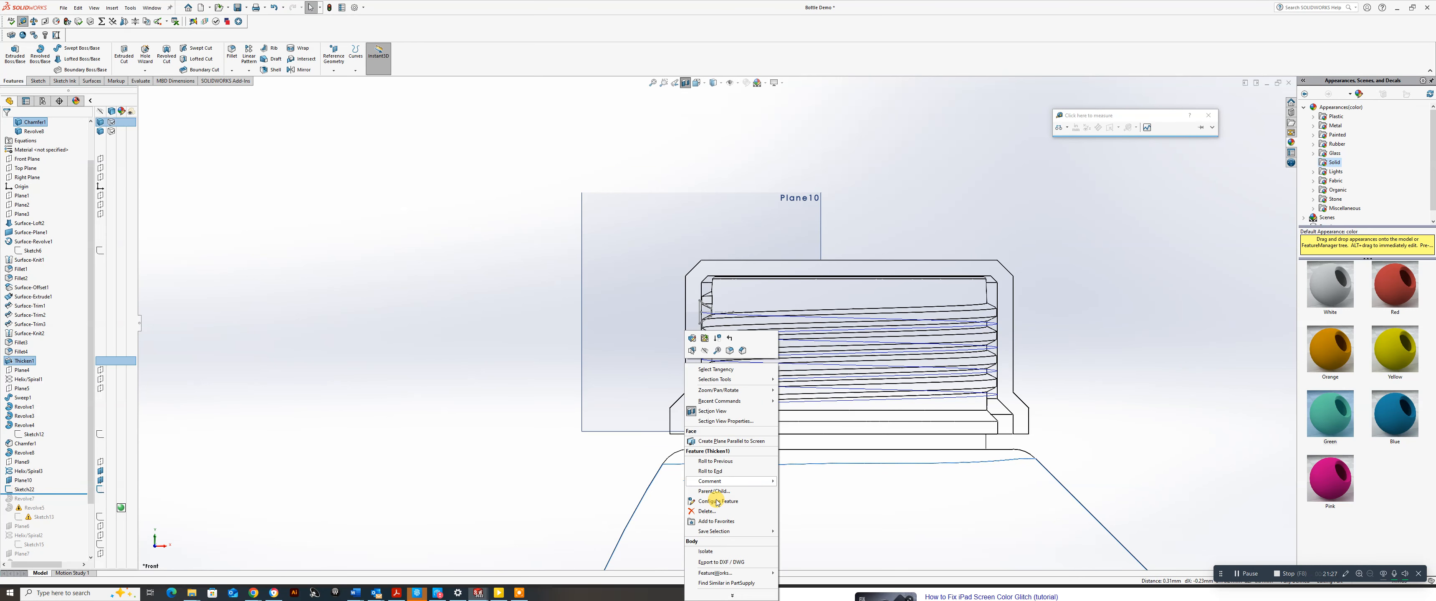
pyautogui.click(704, 351)
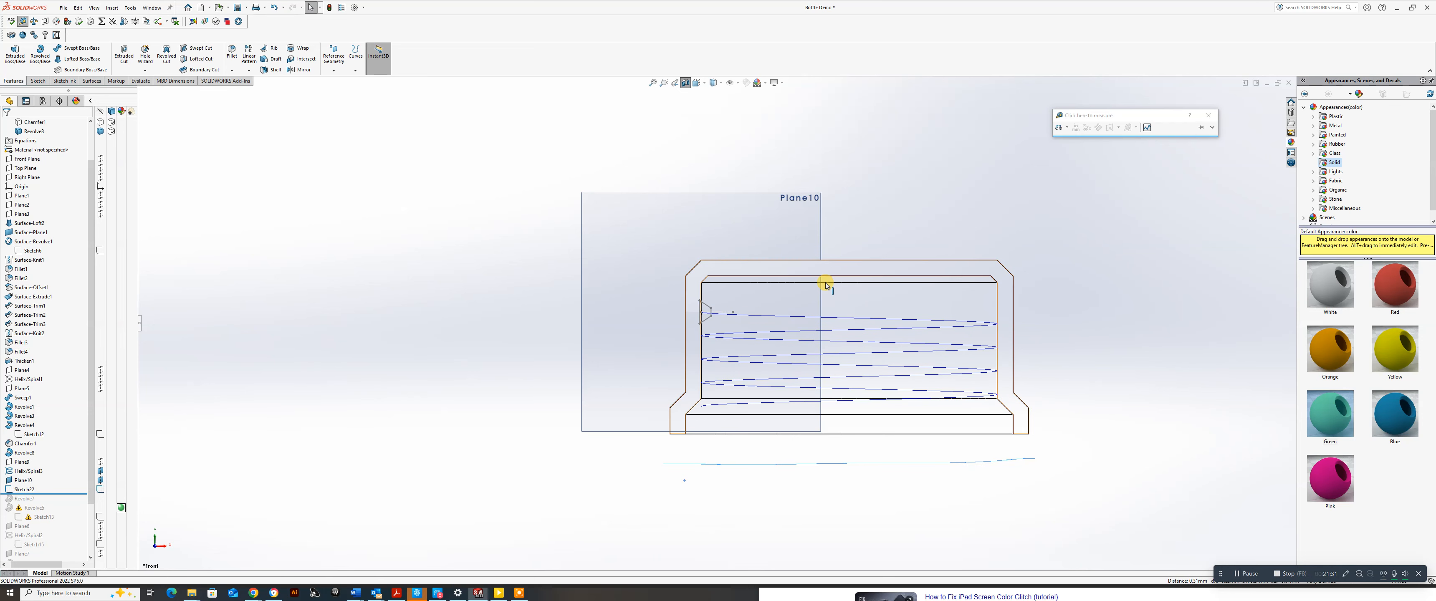
# Try to sweep the trapezoid sketch along the helix as a boss, replacing the preselected face with the sketch as profile.
pyautogui.scroll(-4, 741, 314)
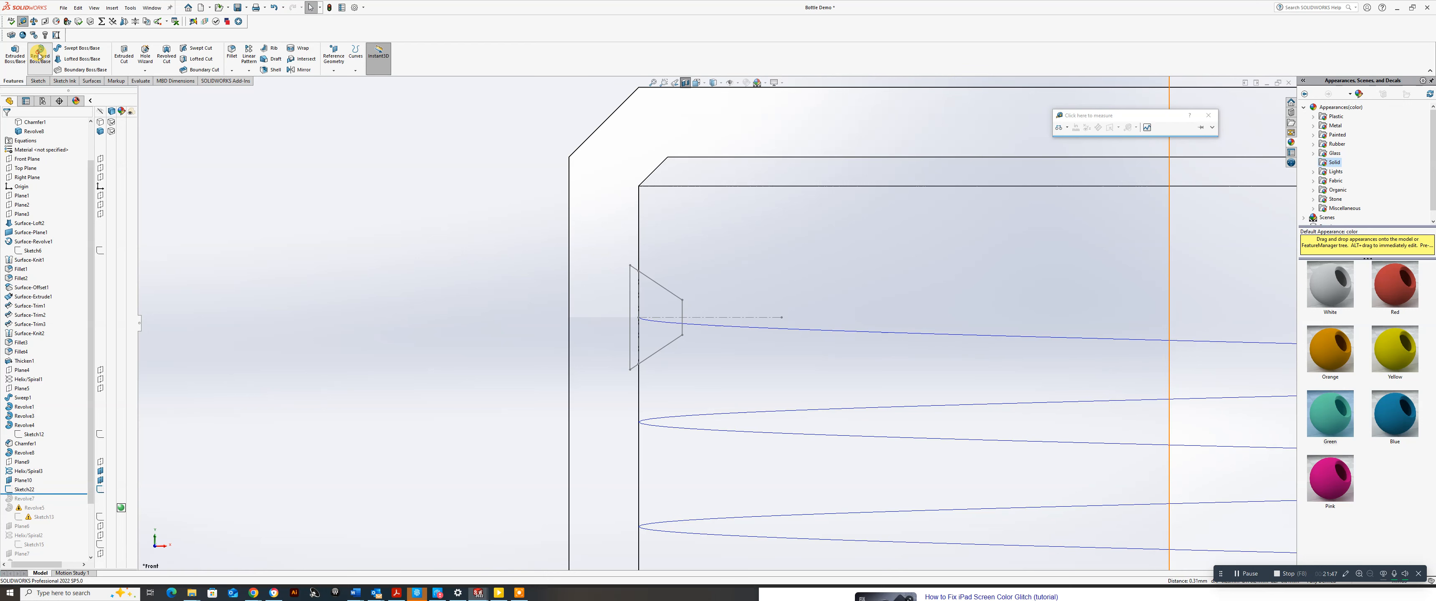
pyautogui.click(90, 49)
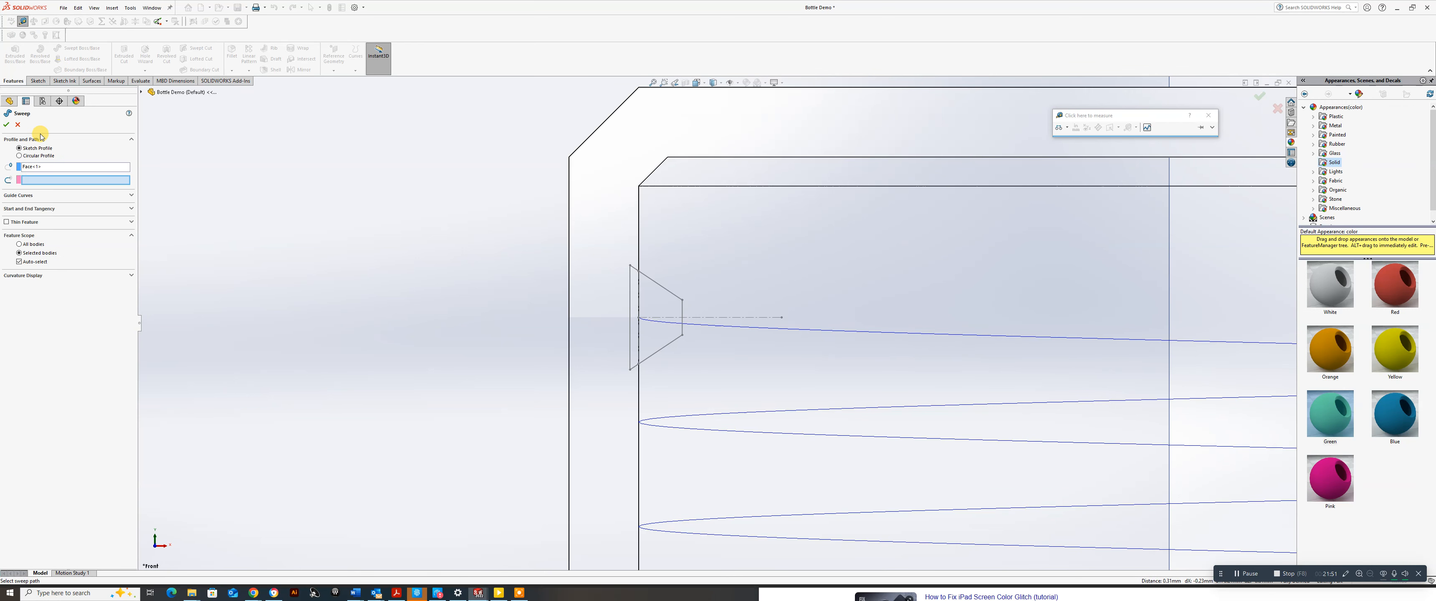
pyautogui.click(40, 167)
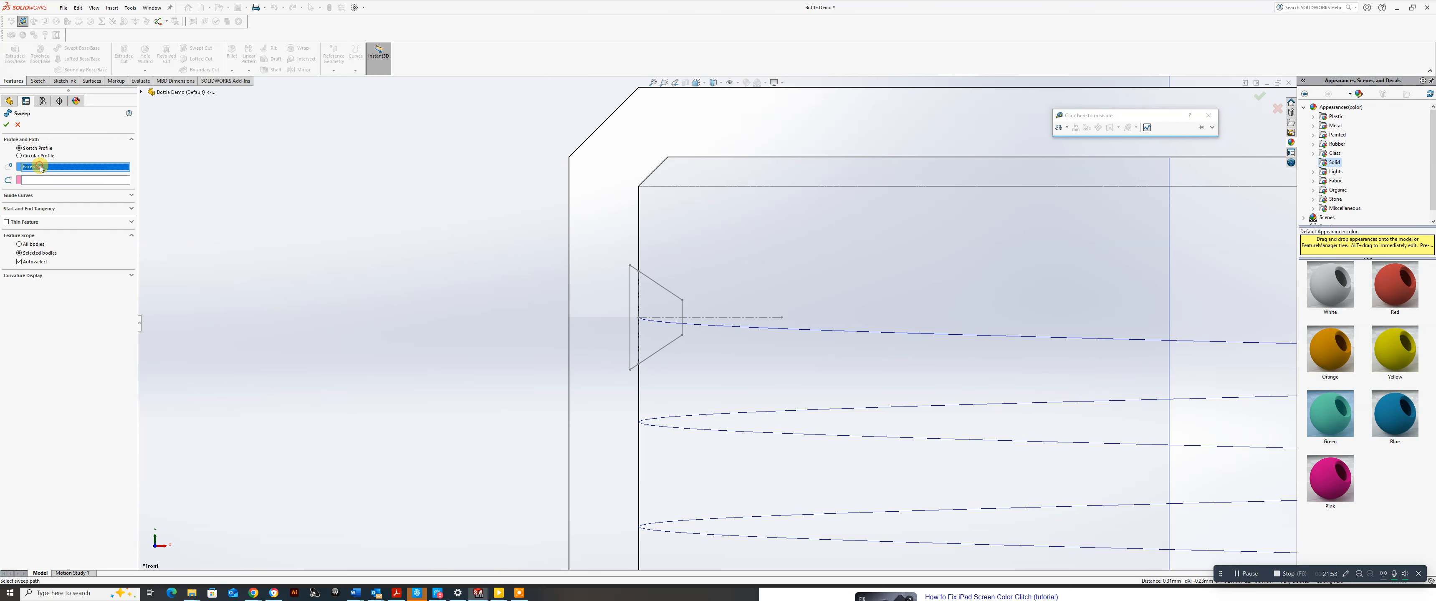
pyautogui.rightClick(42, 168)
pyautogui.click(55, 168)
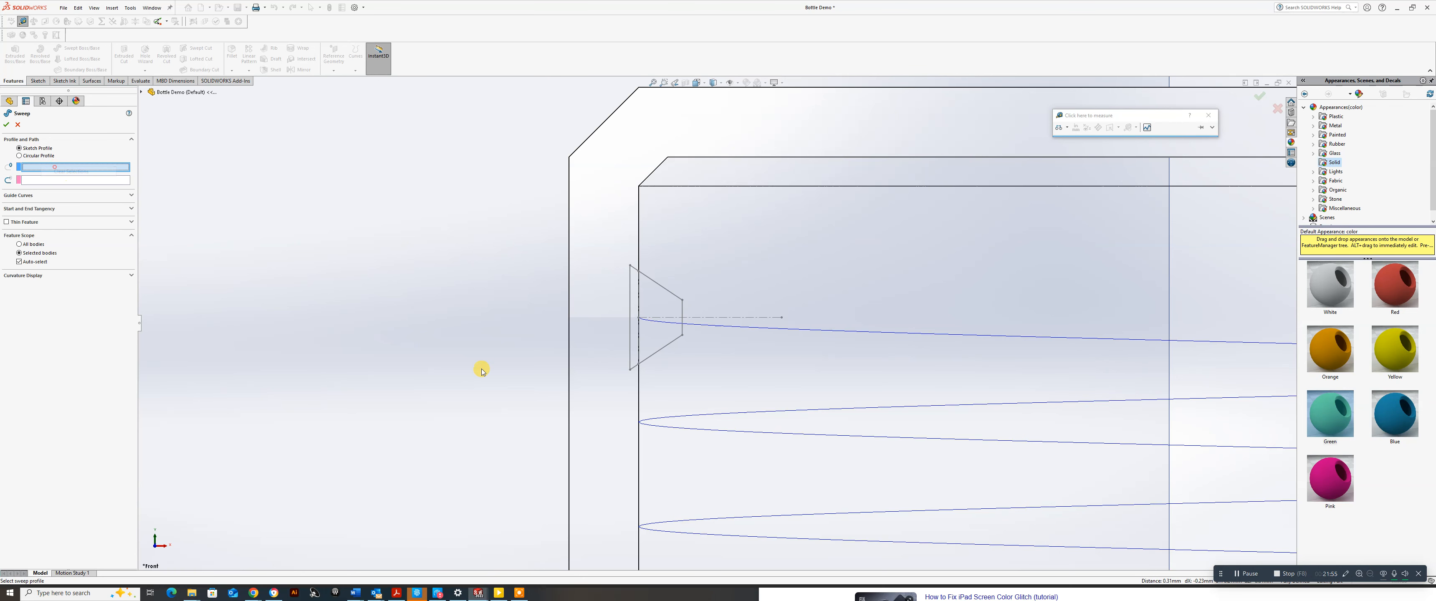
pyautogui.click(658, 355)
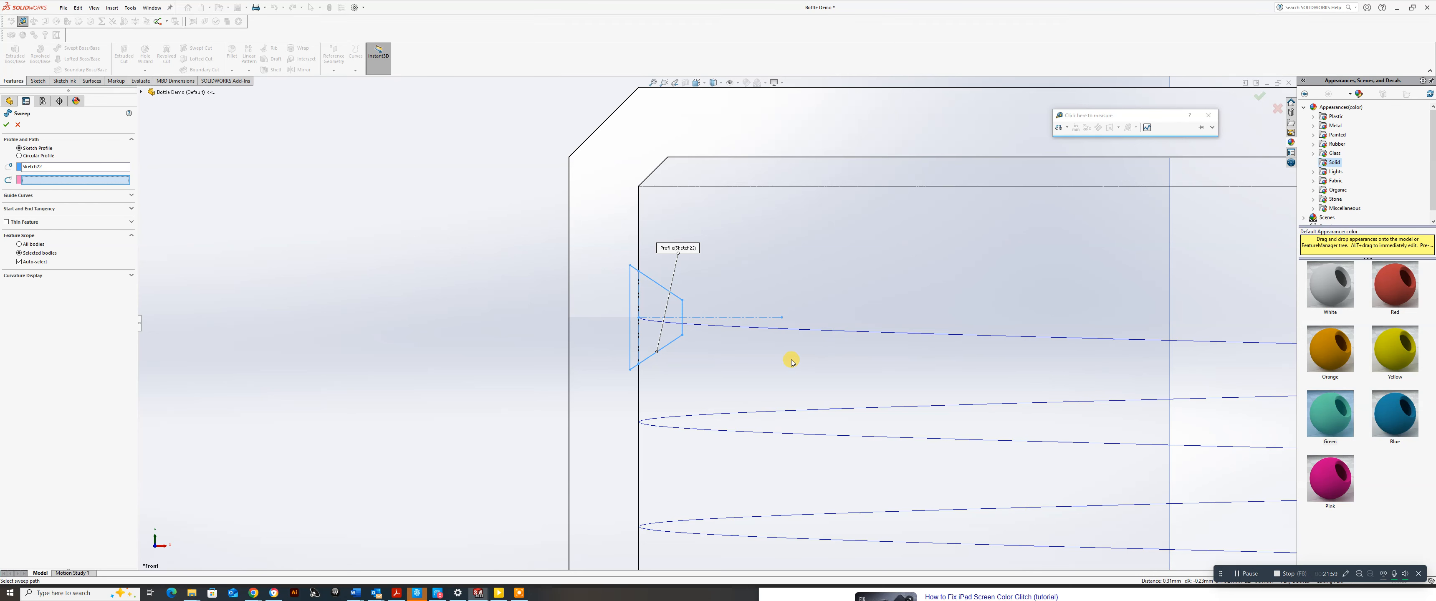
pyautogui.click(769, 327)
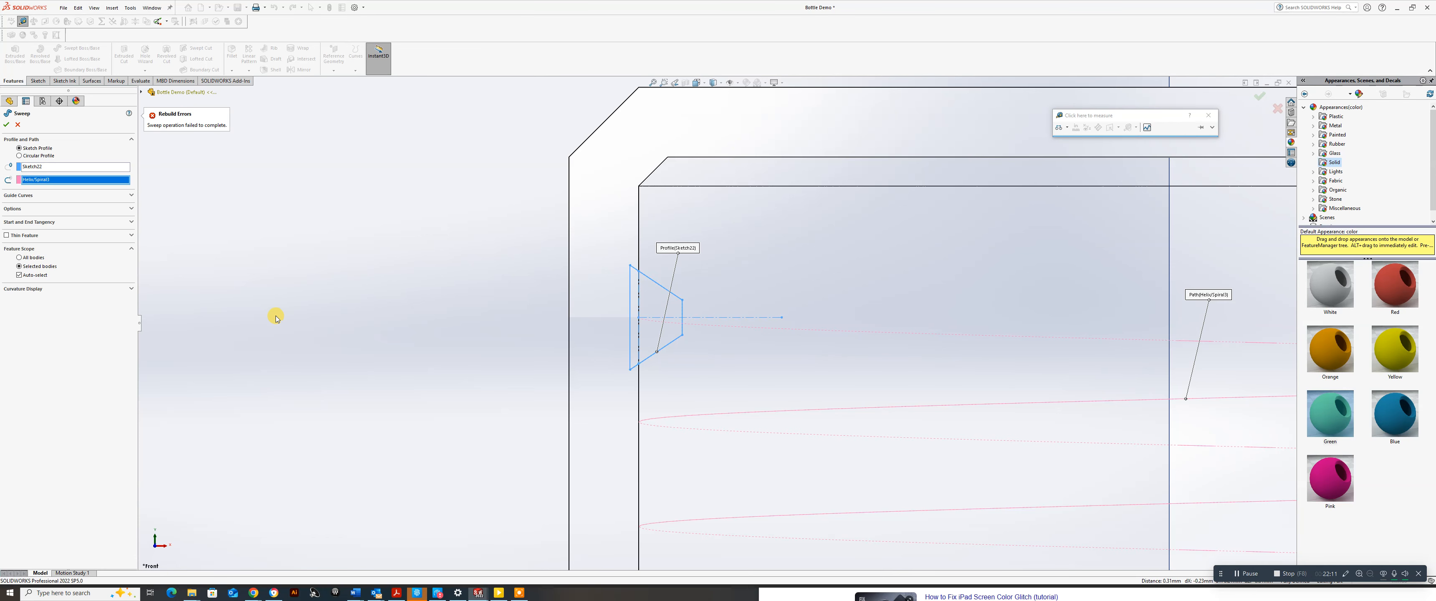
# Display the cap shaded with edges in the front view, examine the profile and helix against the wall, and abandon the sweep.
pyautogui.scroll(4, 991, 320)
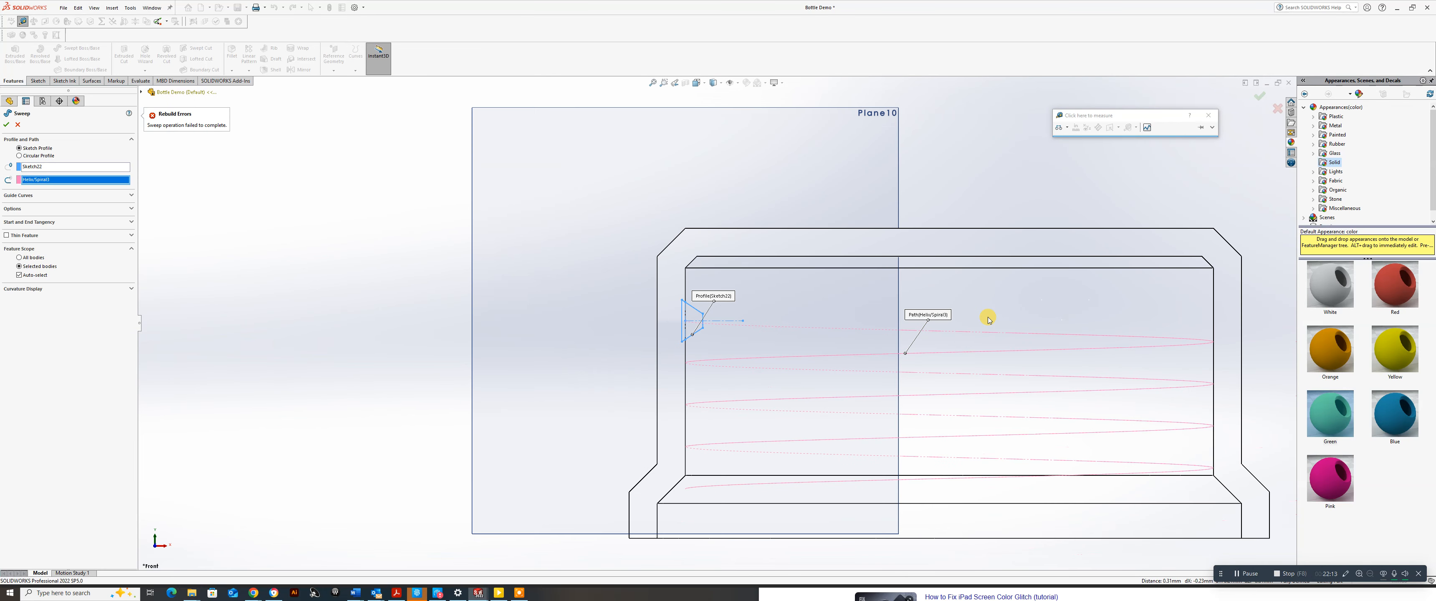
pyautogui.moveTo(925, 342); pyautogui.dragTo(901, 326, button='middle')
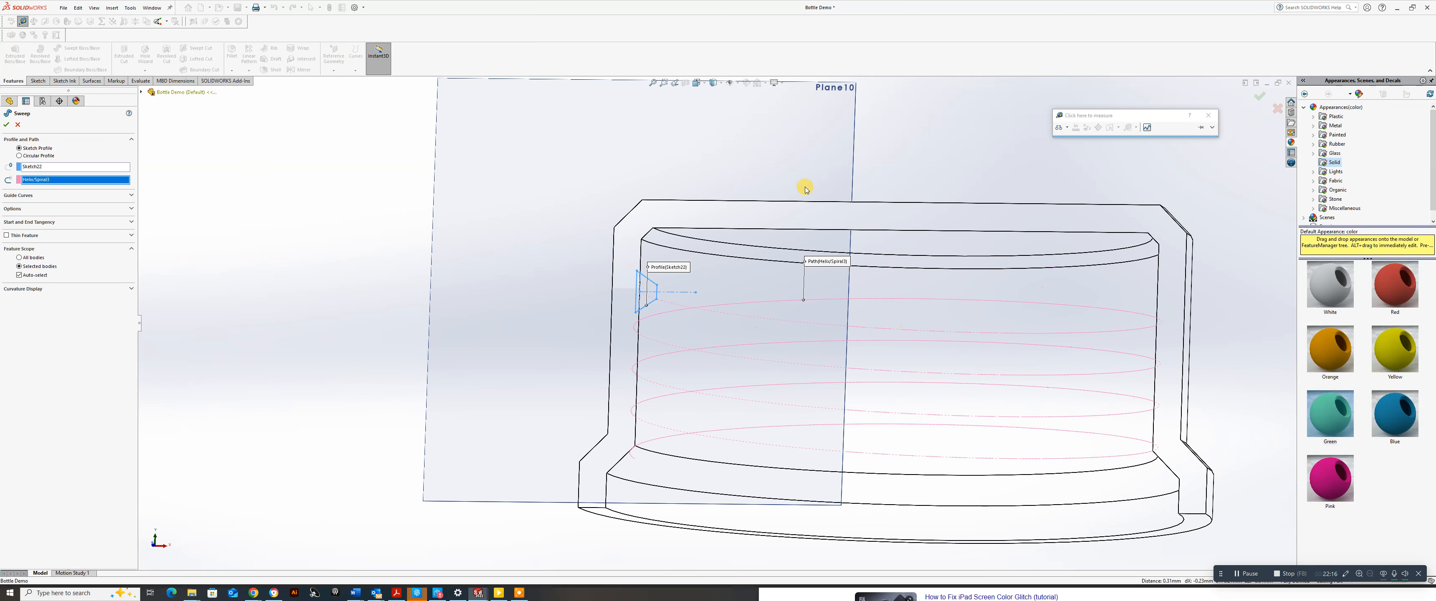
pyautogui.click(704, 87)
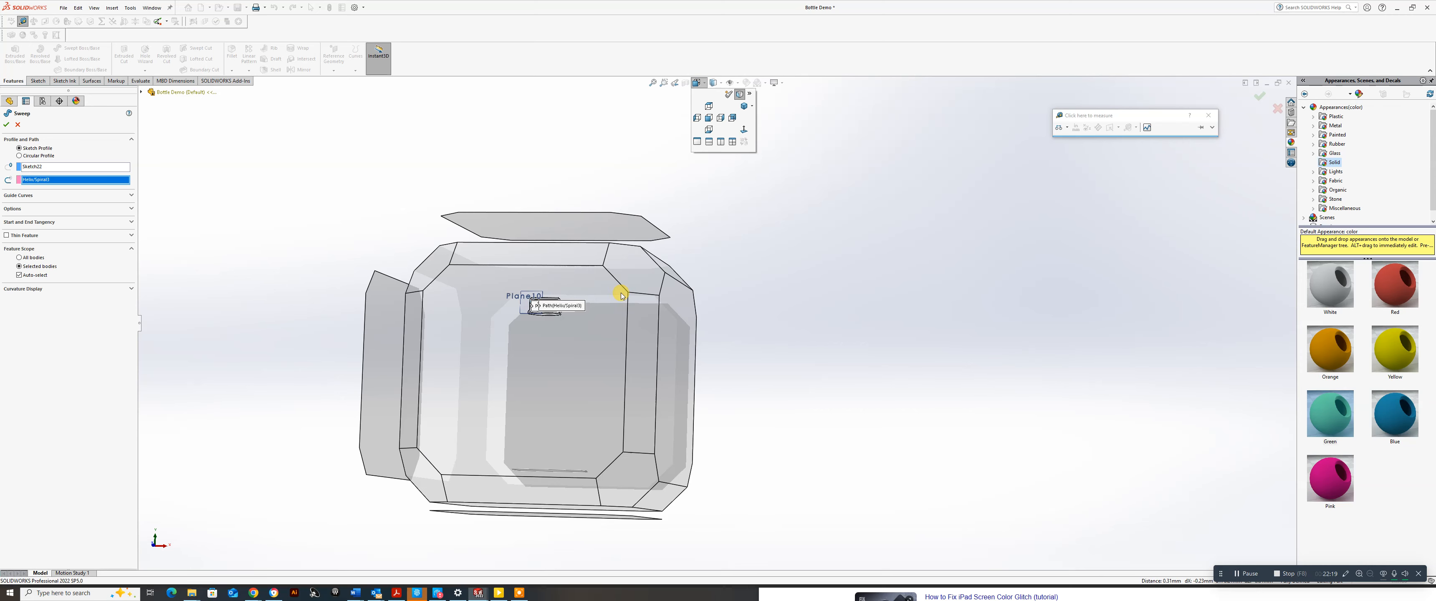
pyautogui.click(580, 349)
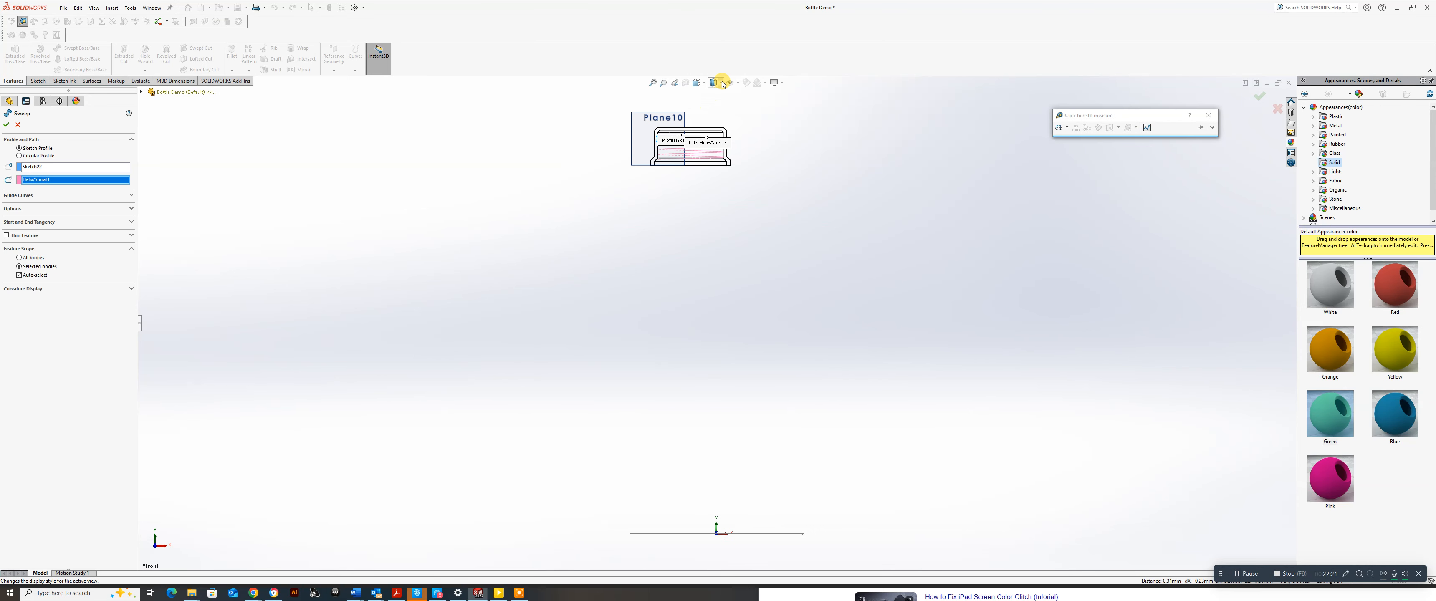
pyautogui.click(721, 83)
pyautogui.click(714, 94)
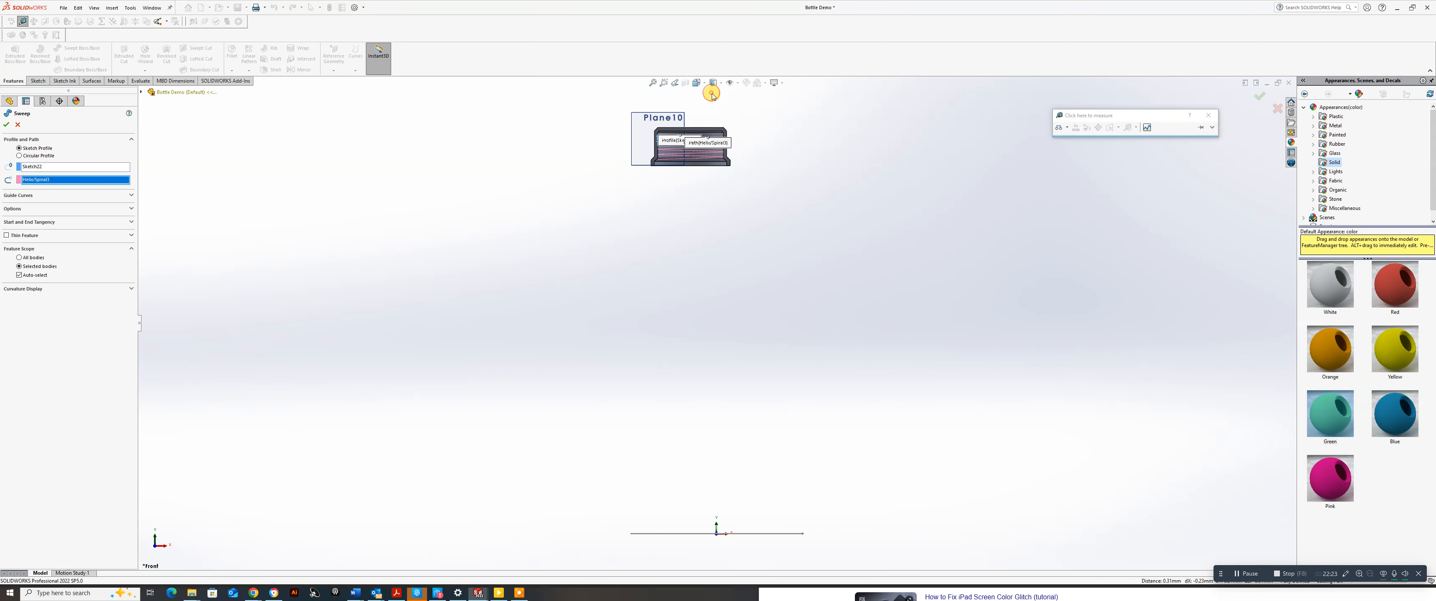
pyautogui.scroll(-10, 685, 151)
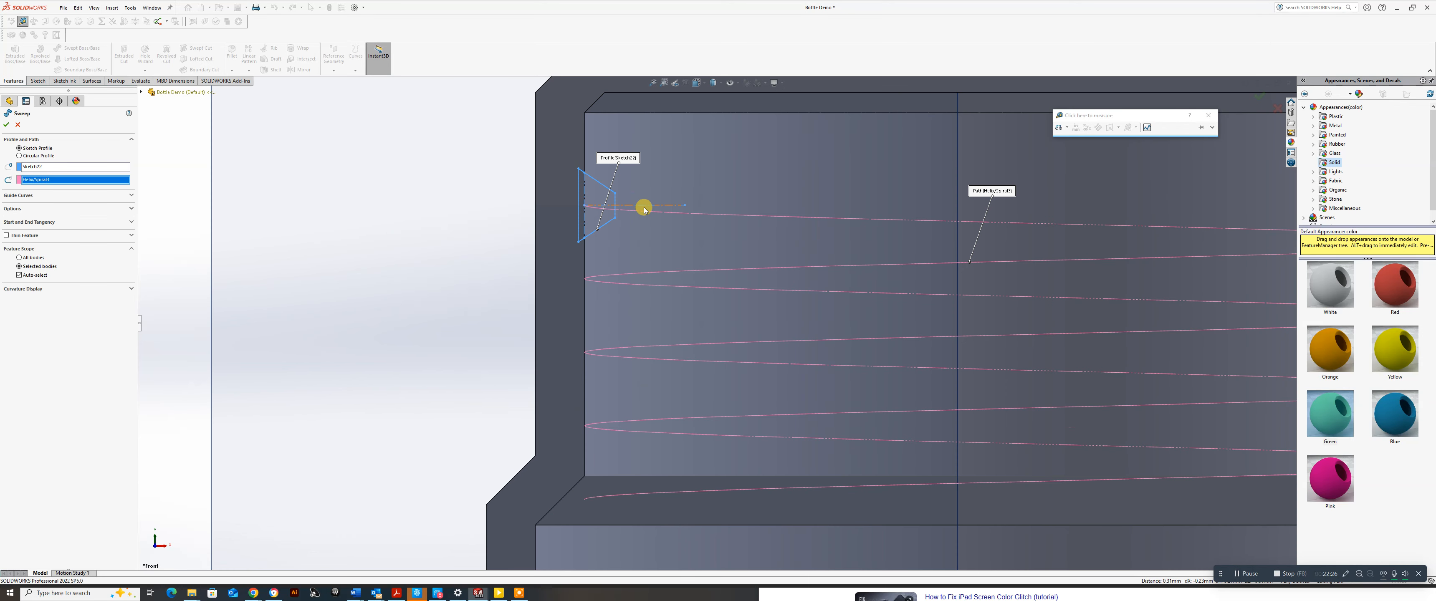
pyautogui.moveTo(640, 201); pyautogui.dragTo(698, 235, button='middle')
pyautogui.scroll(4, 650, 214)
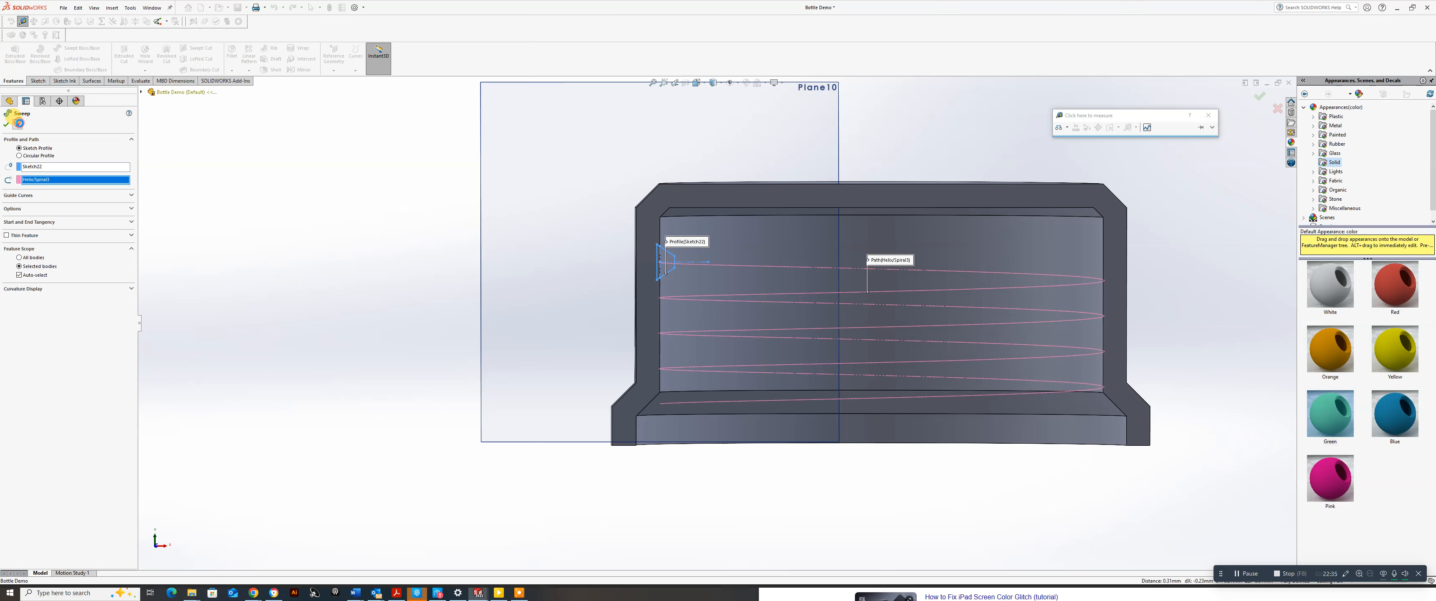
pyautogui.click(18, 121)
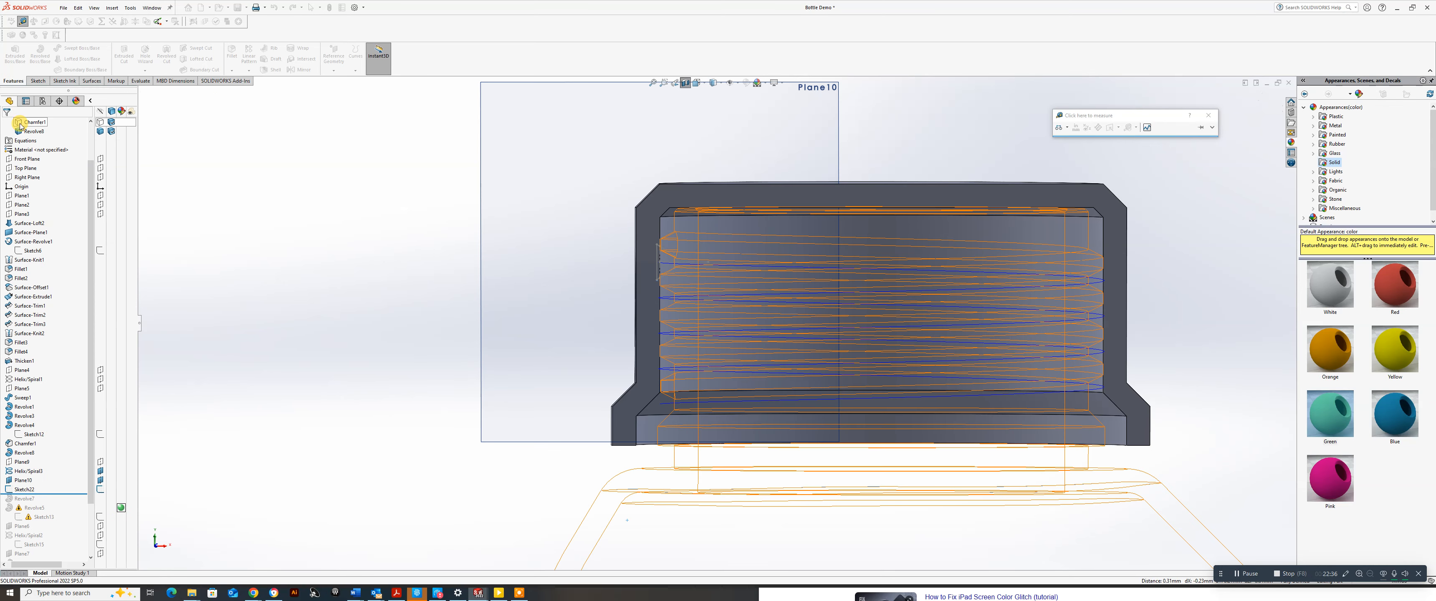
# Reduce the cap thread helix to 3.25 revolutions.
pyautogui.rightClick(26, 472)
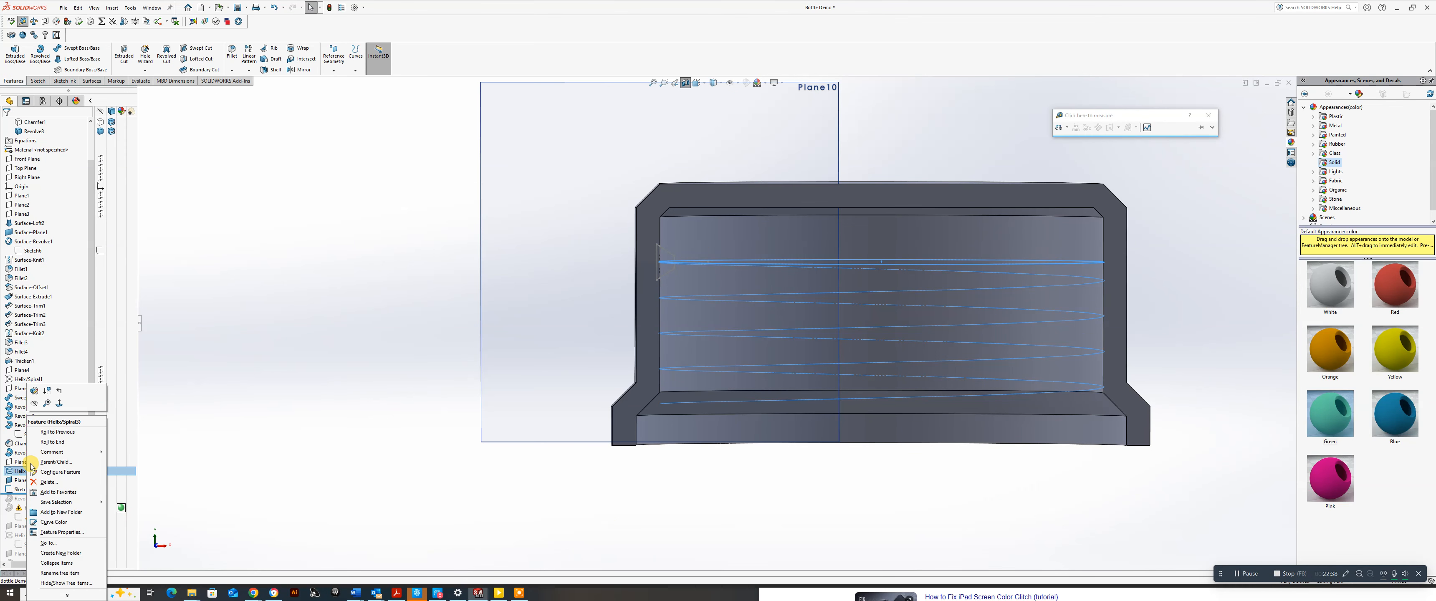
pyautogui.click(34, 391)
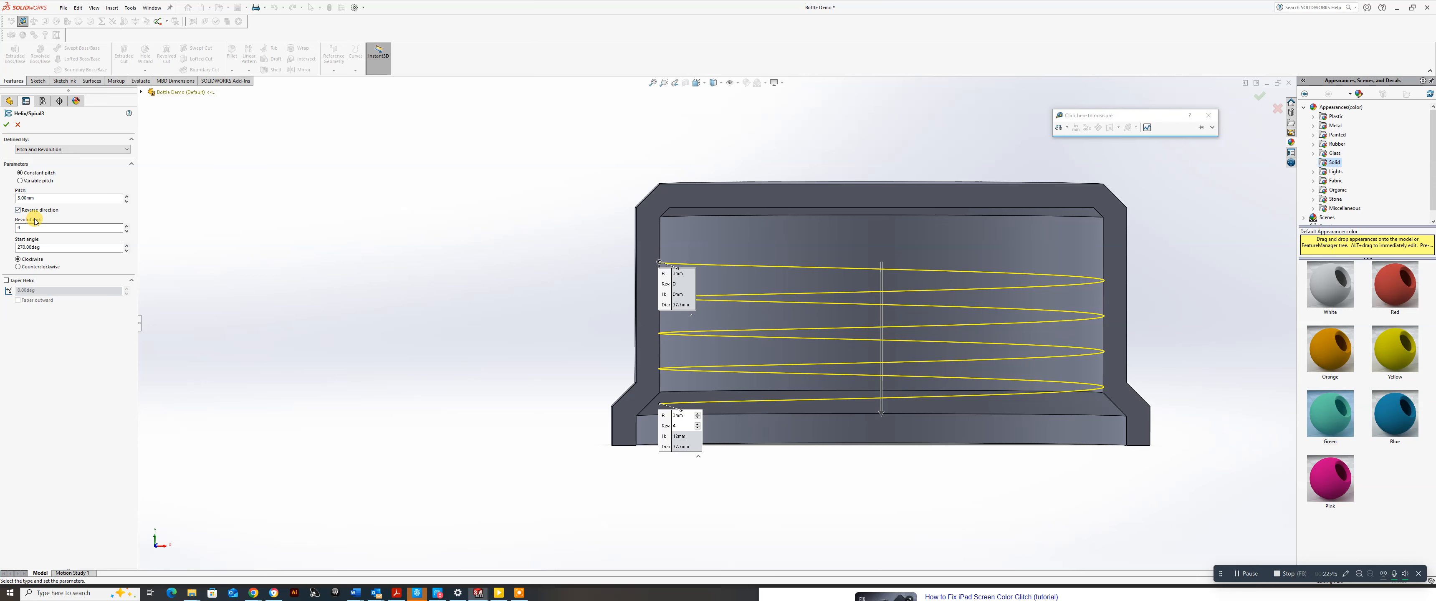
pyautogui.click(126, 226)
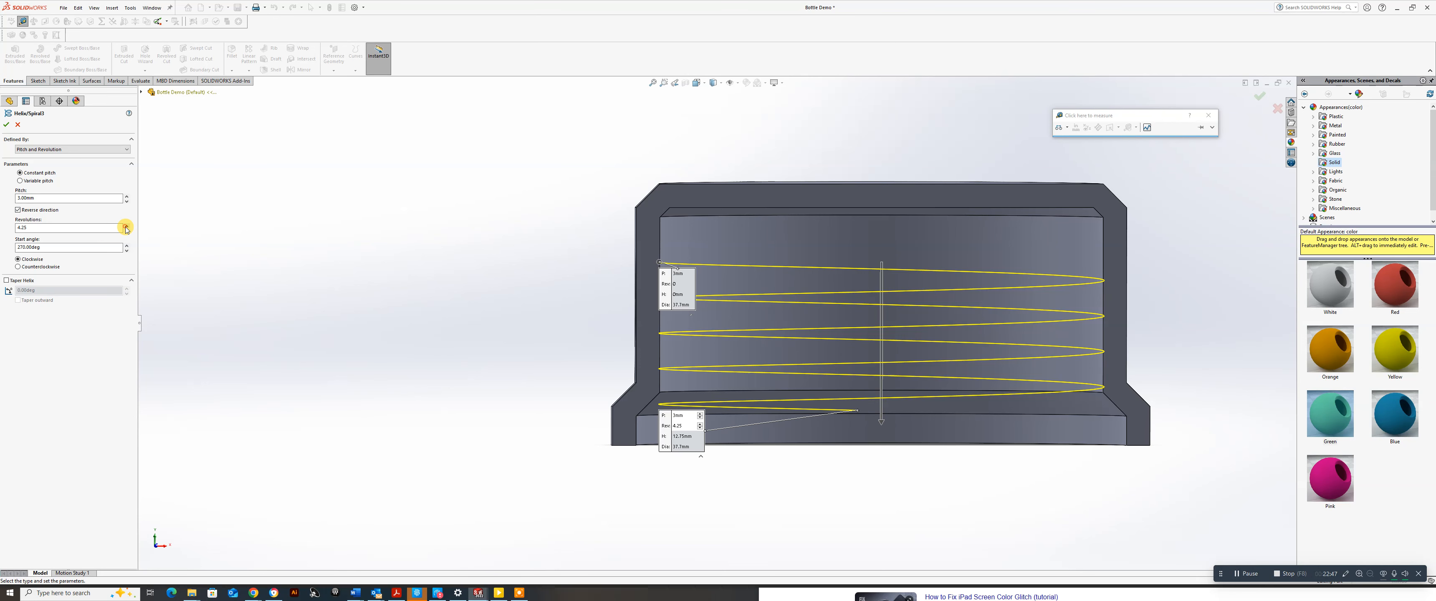
pyautogui.click(127, 230)
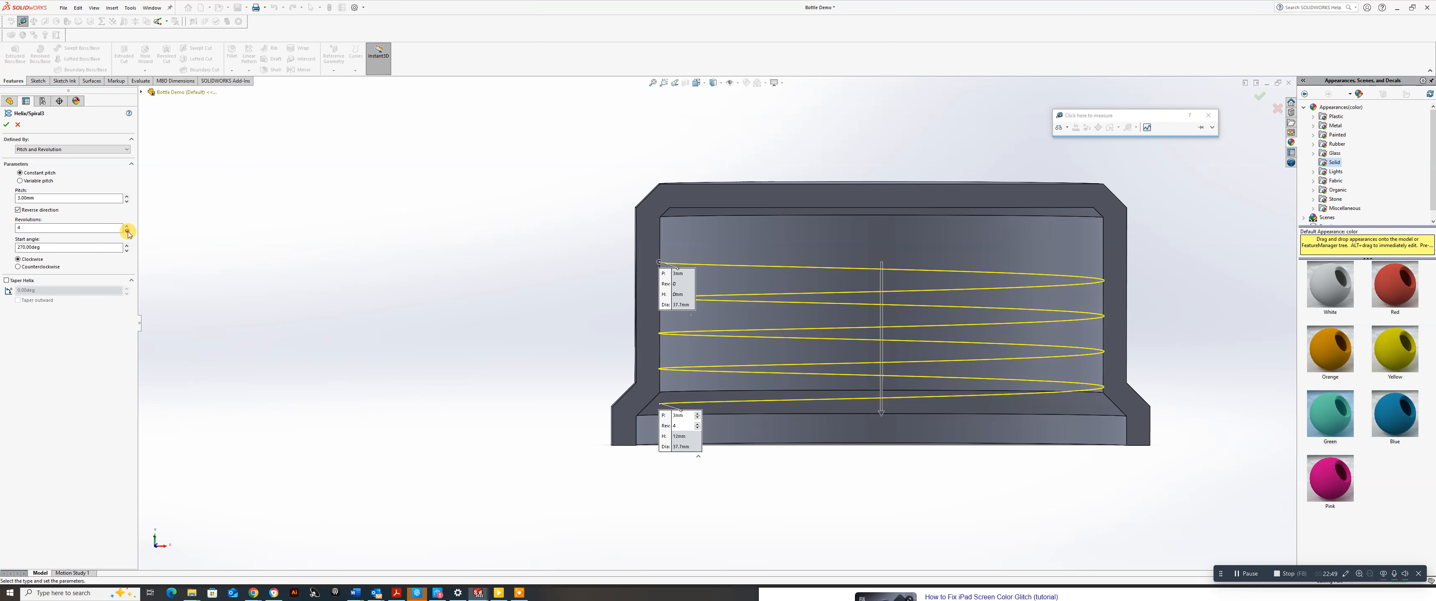
pyautogui.click(127, 231)
pyautogui.click(127, 231)
pyautogui.click(126, 230)
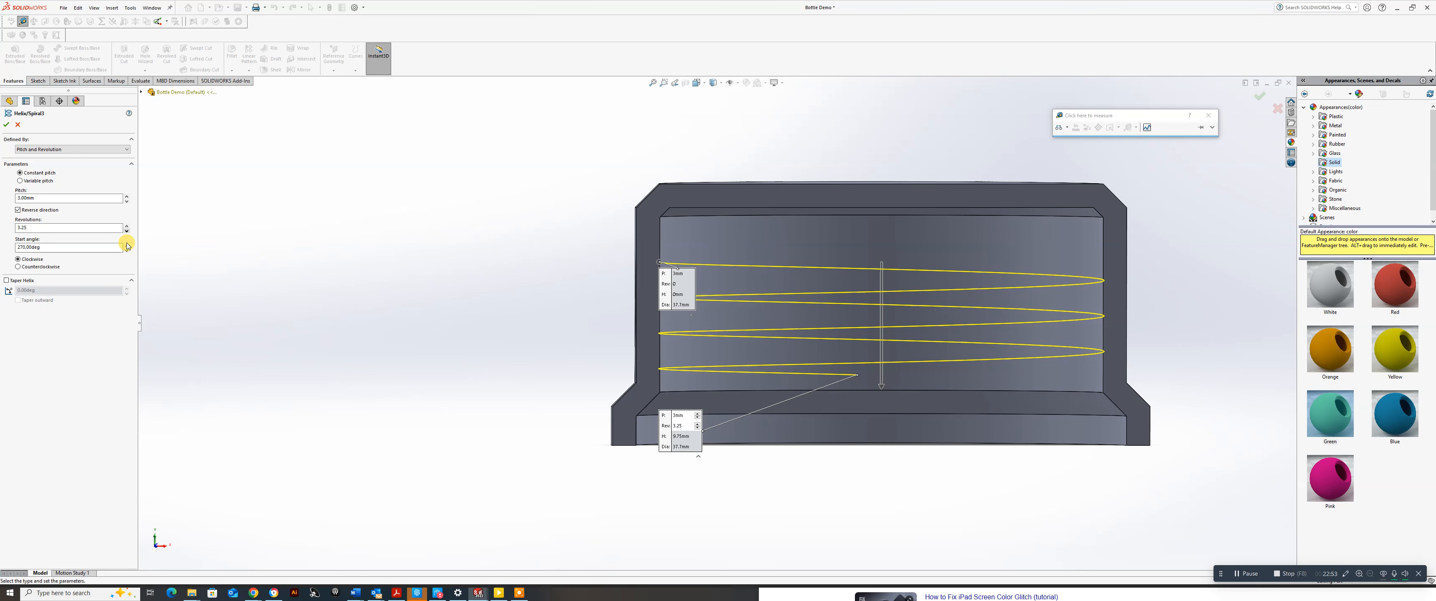
pyautogui.click(7, 122)
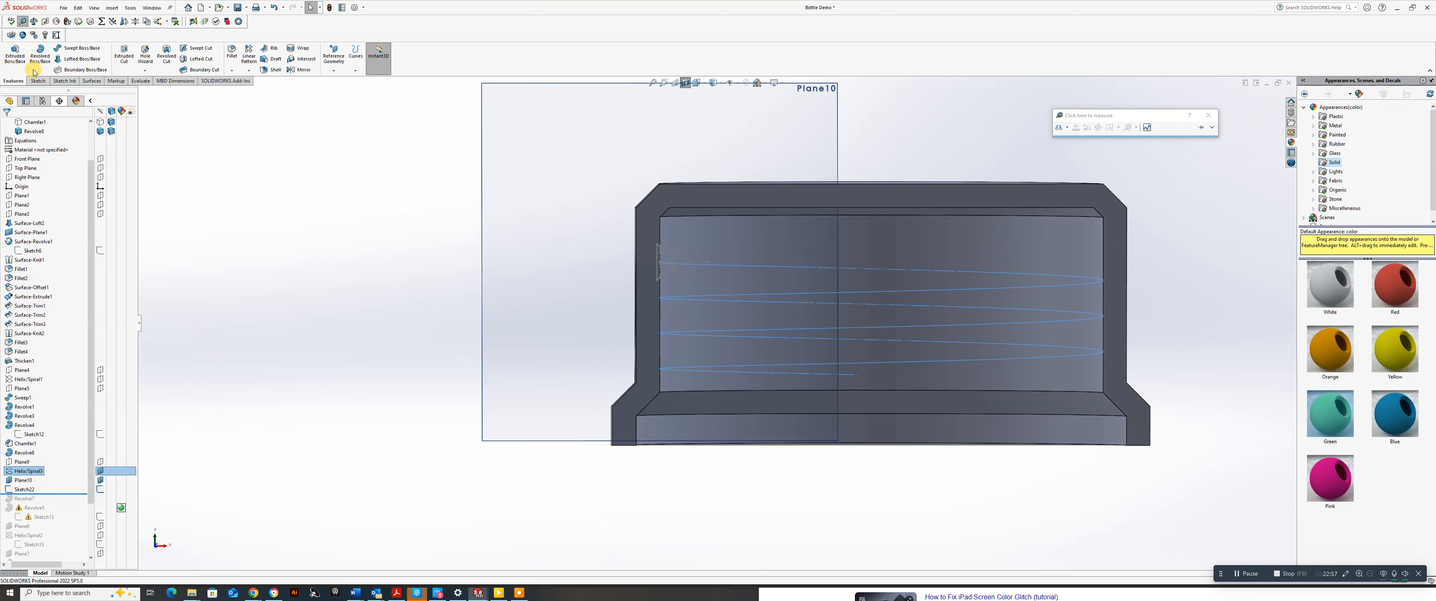
# Try to sweep the trapezoid profile along the shortened helix inside the cap.
pyautogui.click(73, 48)
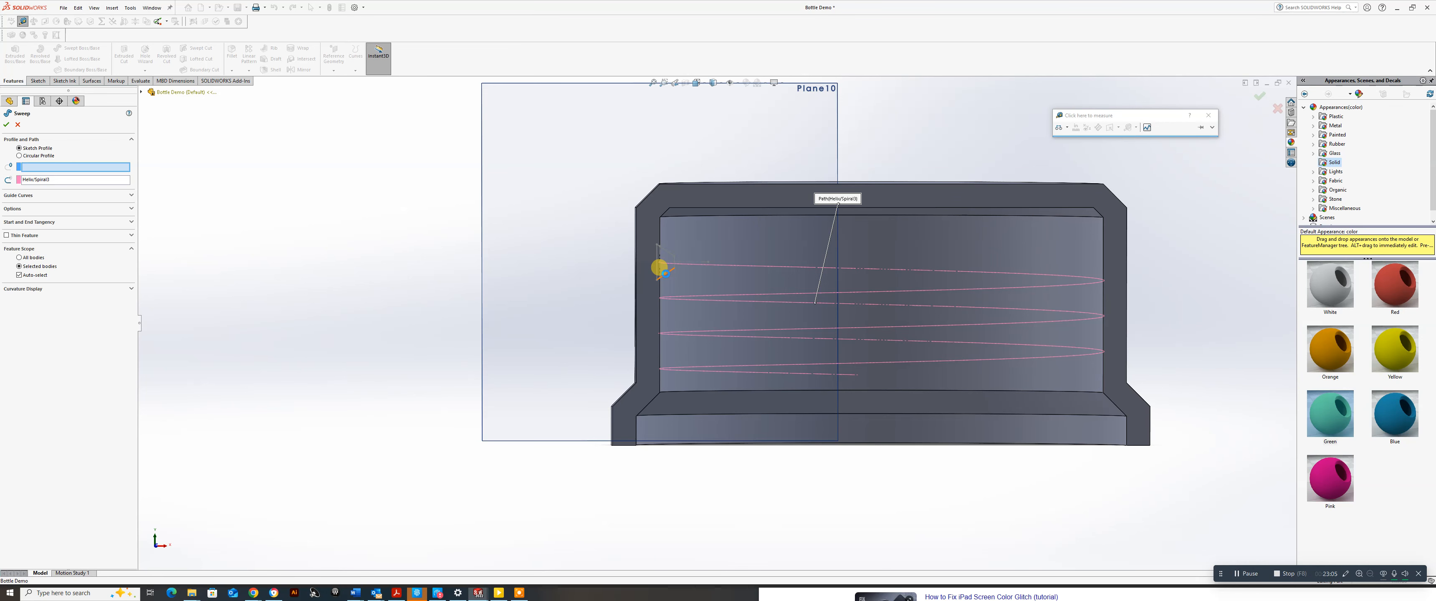
pyautogui.click(665, 273)
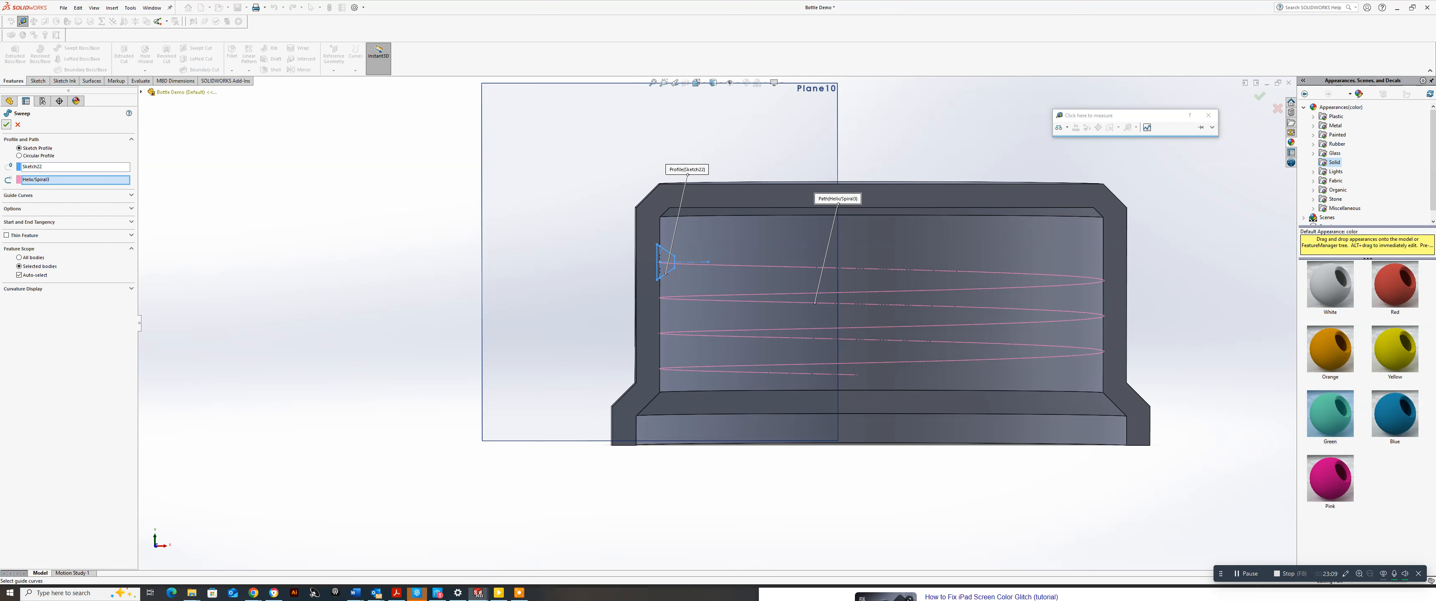
pyautogui.click(6, 125)
pyautogui.click(20, 123)
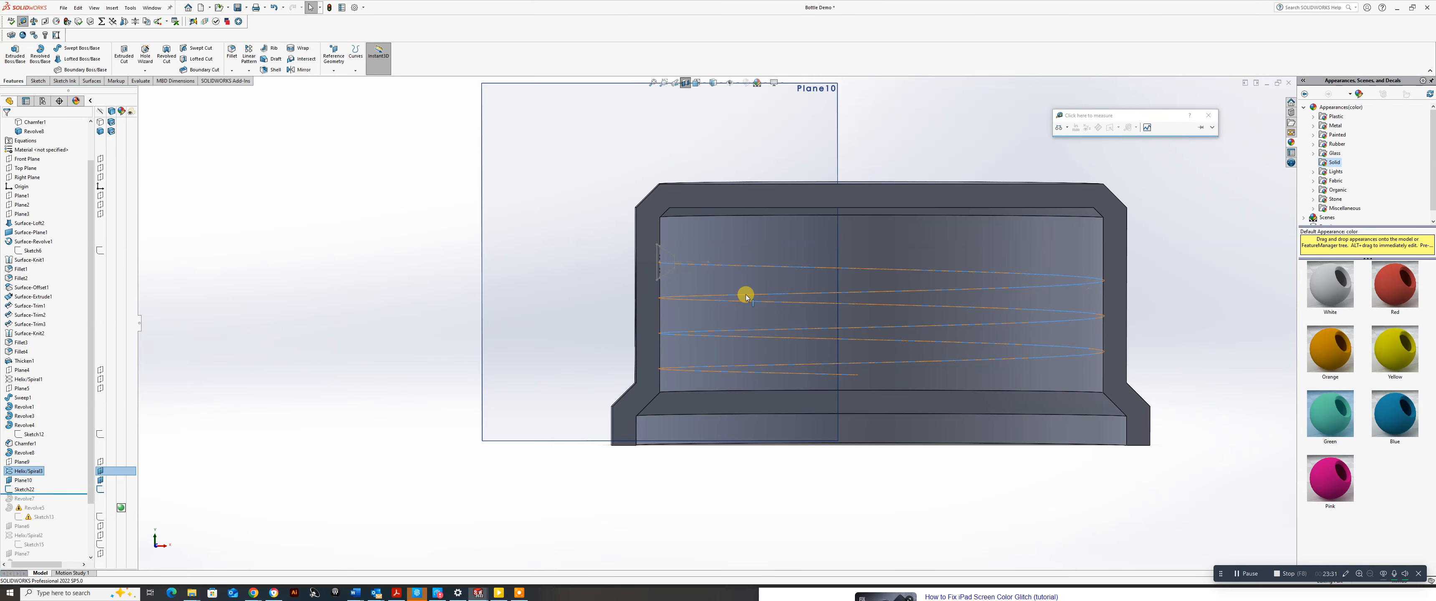
# Edit the thread profile sketch and set the trapezoid's wide base to 2.50 mm.
pyautogui.scroll(-3, 696, 267)
pyautogui.click(649, 288)
pyautogui.click(667, 243)
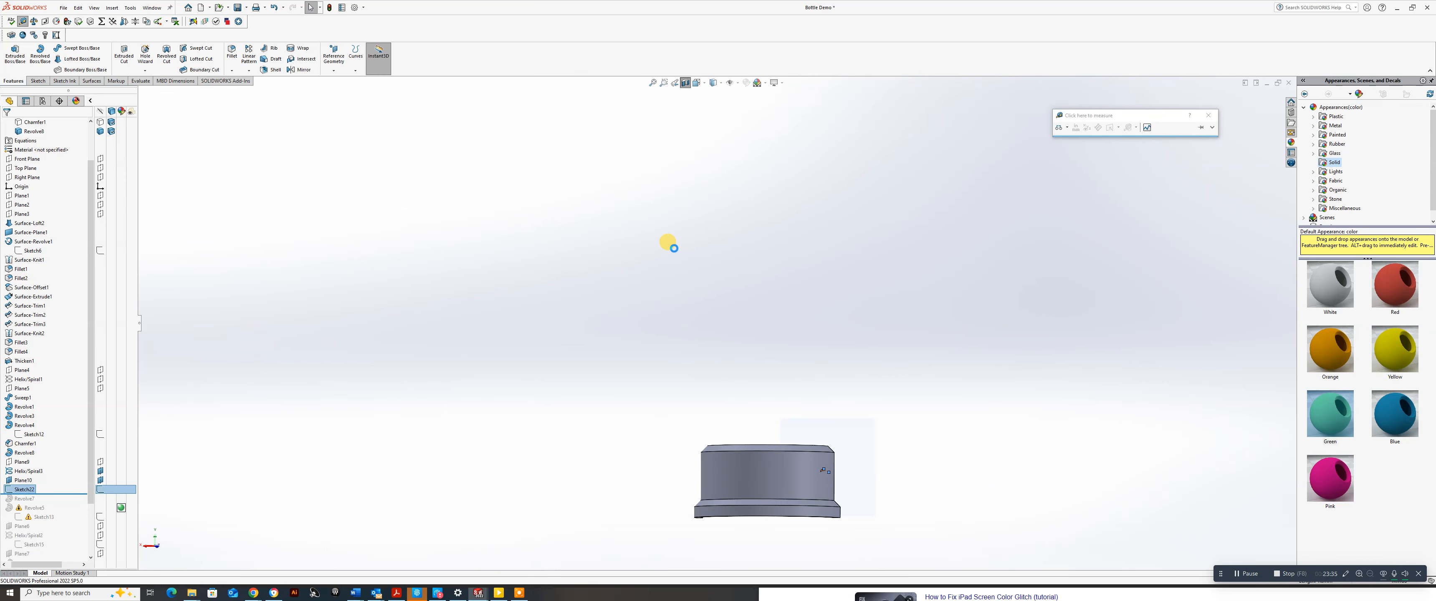
pyautogui.scroll(-3, 819, 149)
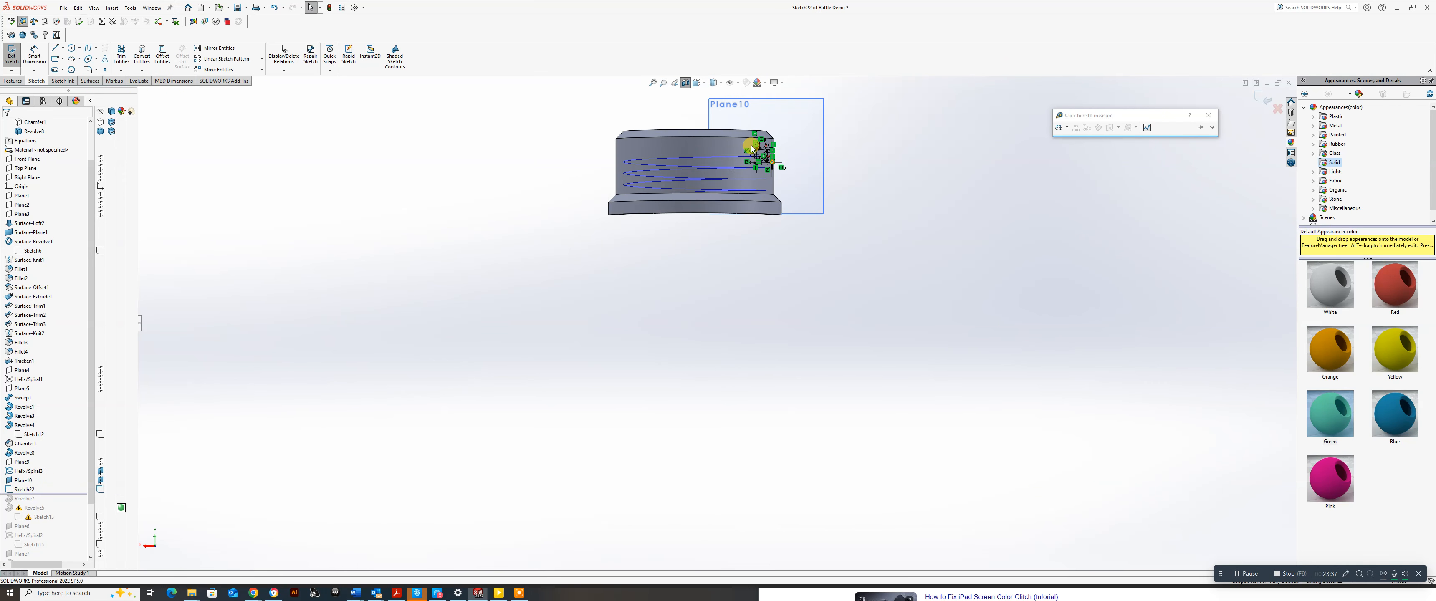
pyautogui.scroll(-6, 752, 149)
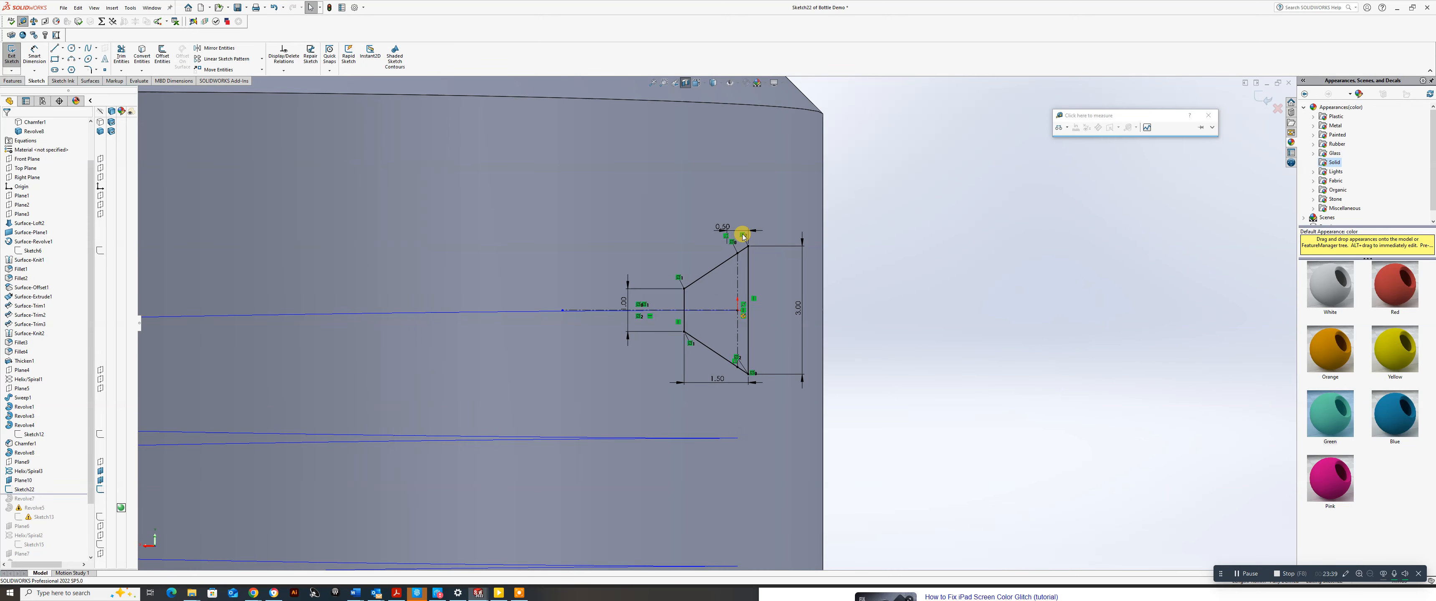
pyautogui.click(719, 386)
pyautogui.click(798, 309)
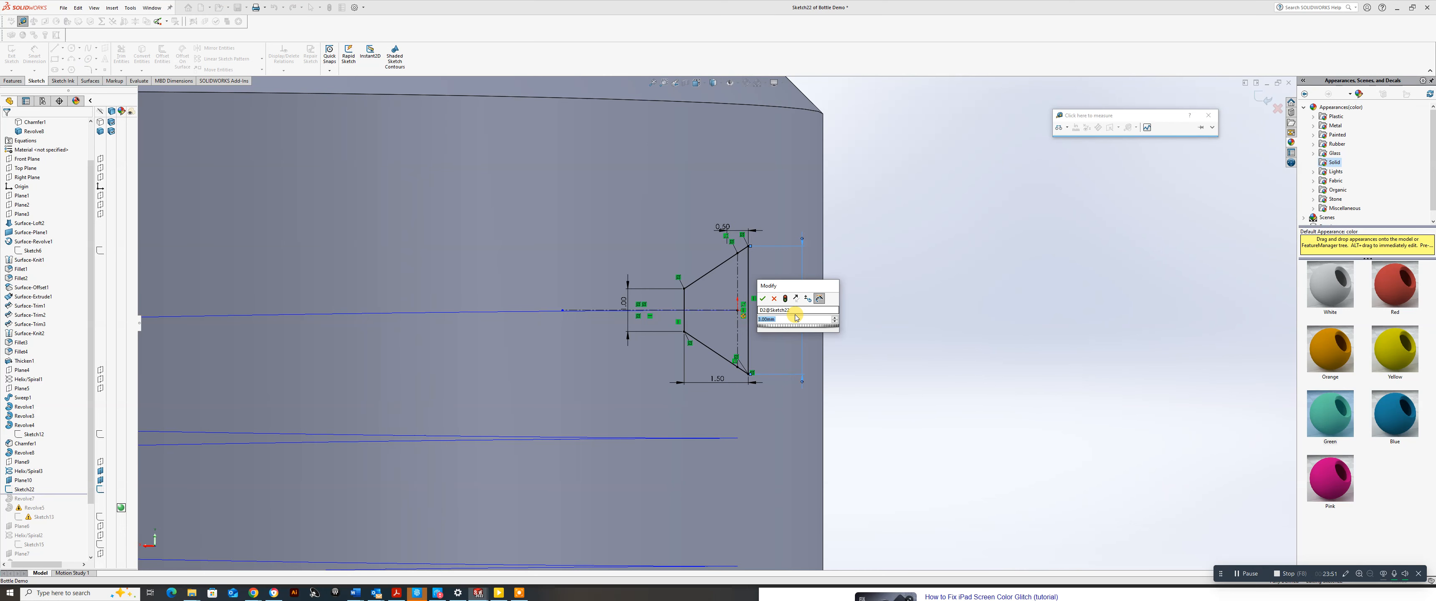
pyautogui.press('Return')
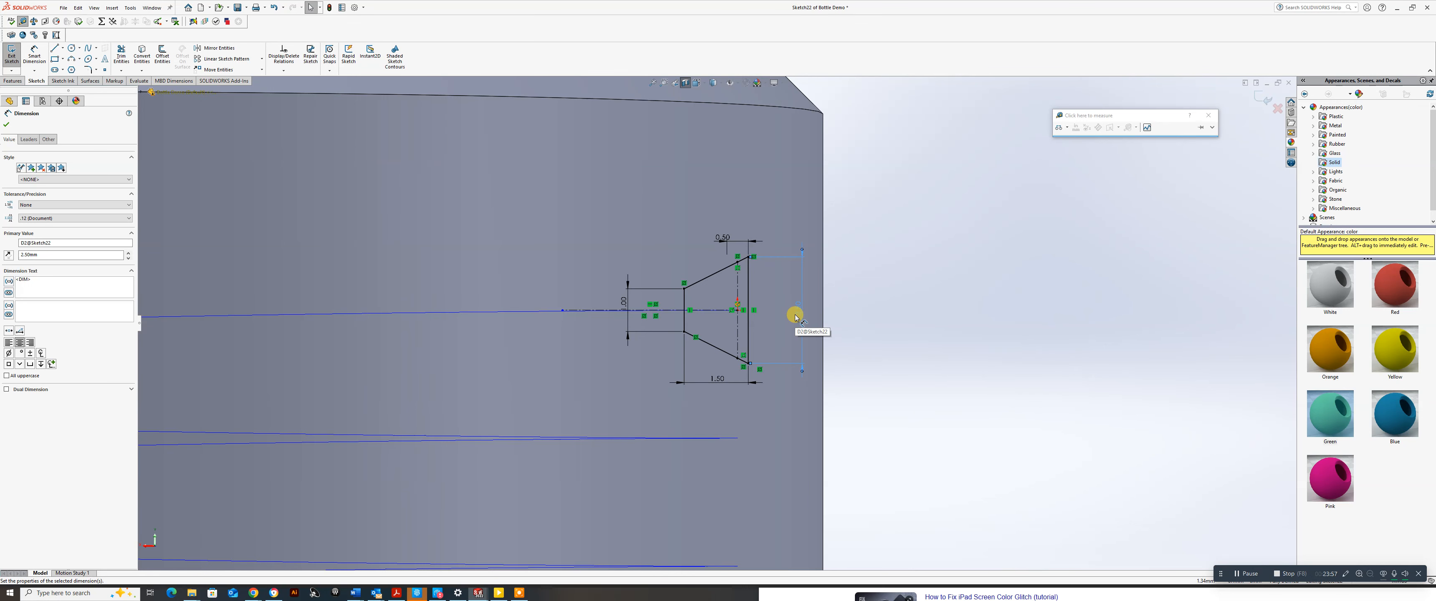
pyautogui.click(8, 124)
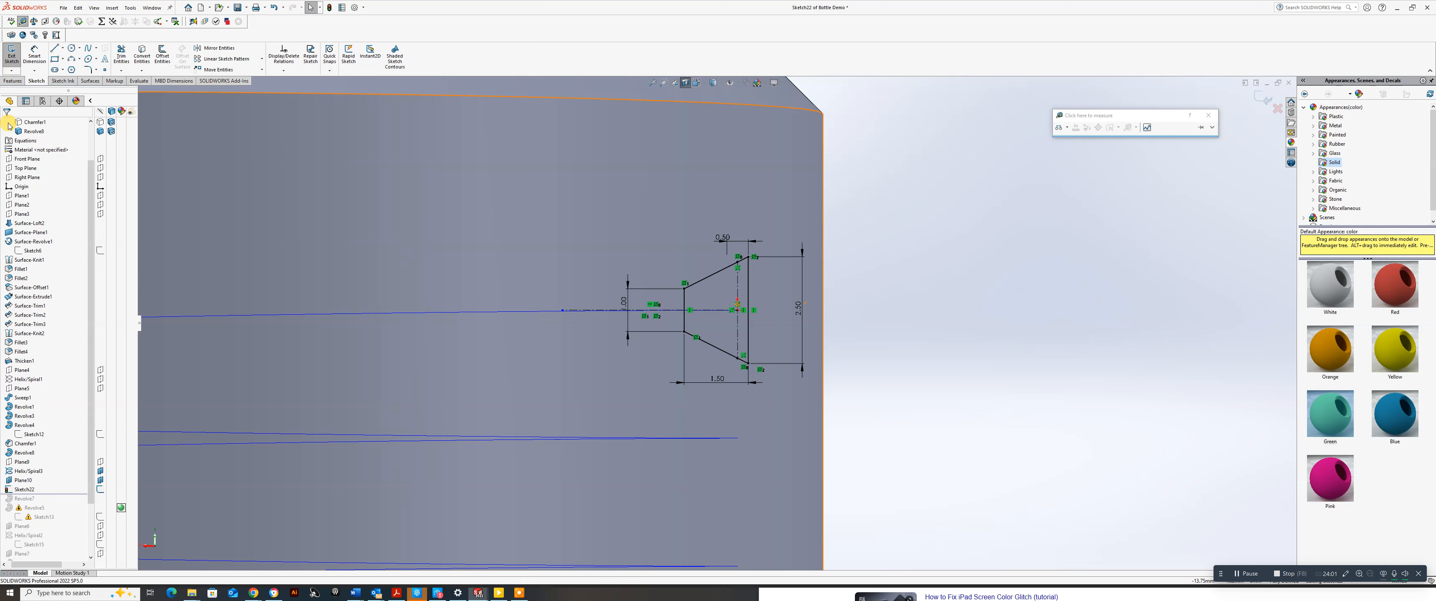
# Sweep the trapezoid sketch along the helix as a boss to form the cap's internal thread, and inspect it inside the cap.
pyautogui.click(19, 82)
pyautogui.click(91, 50)
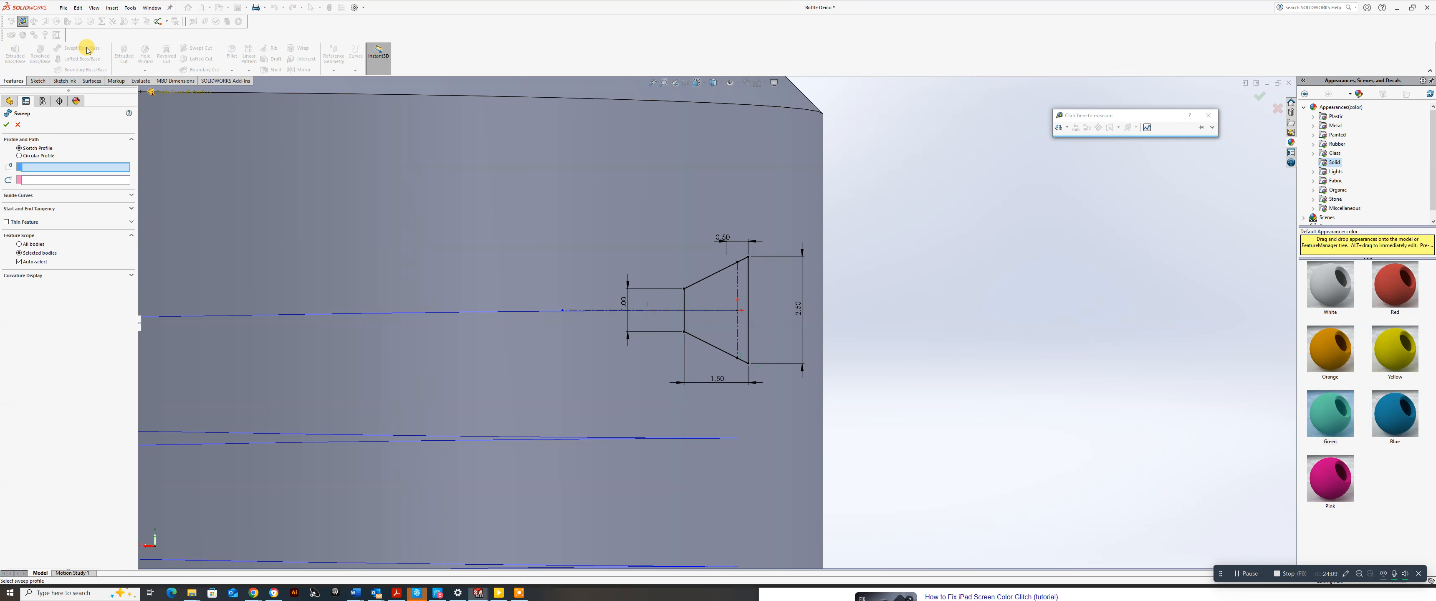
pyautogui.click(710, 278)
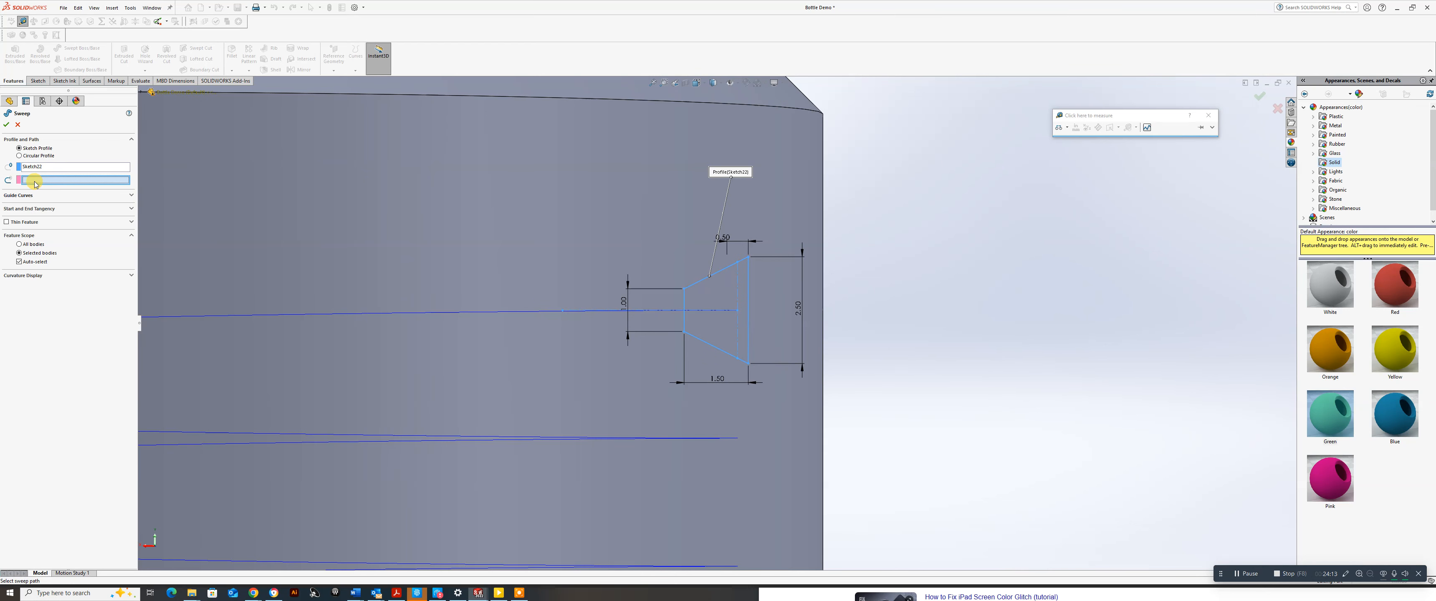
pyautogui.click(535, 312)
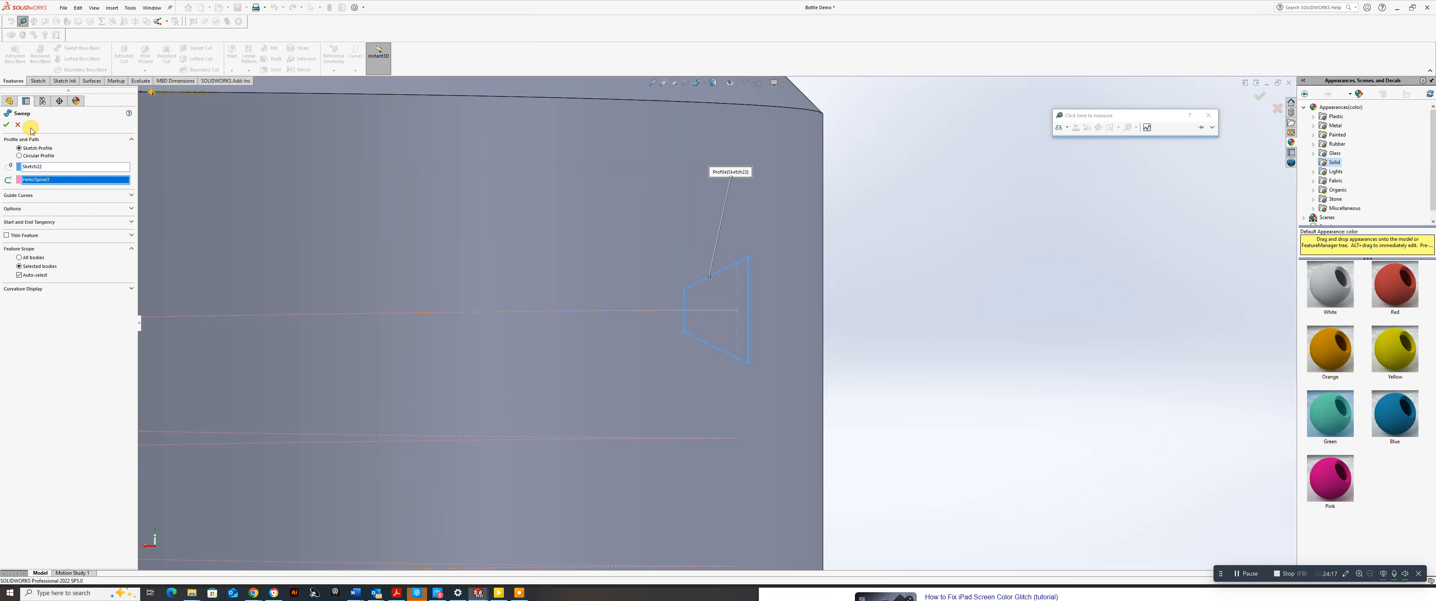
pyautogui.click(8, 124)
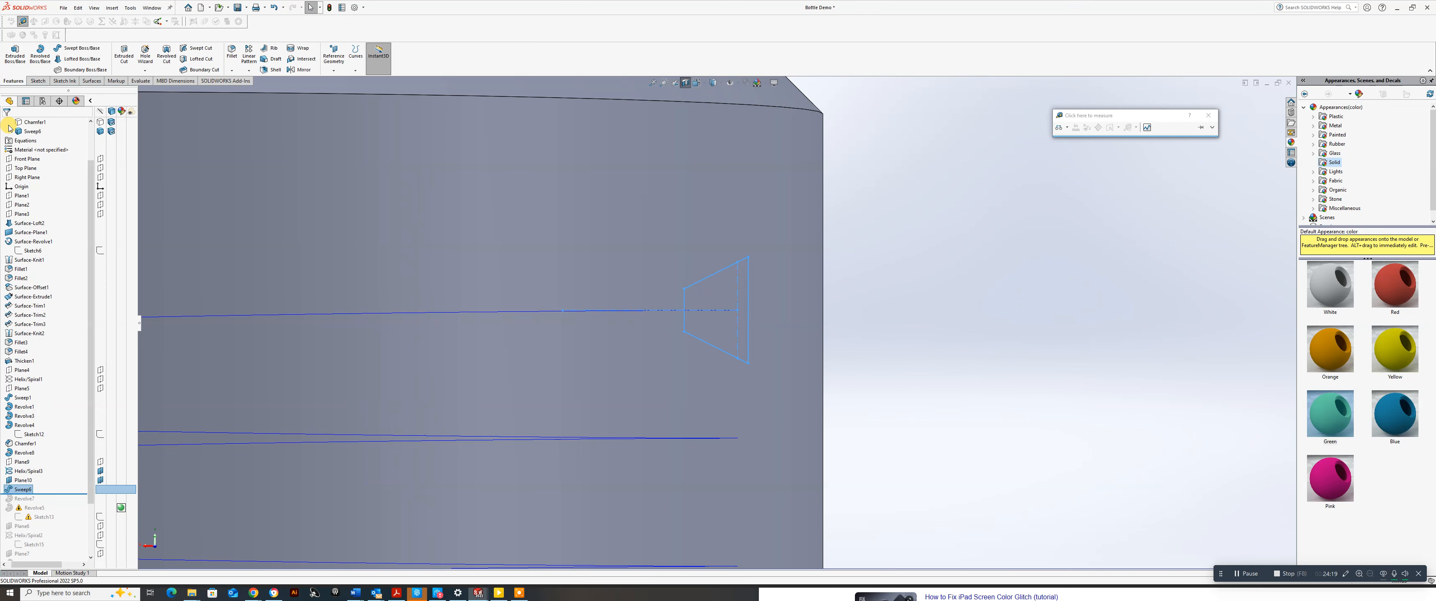
pyautogui.scroll(8, 535, 372)
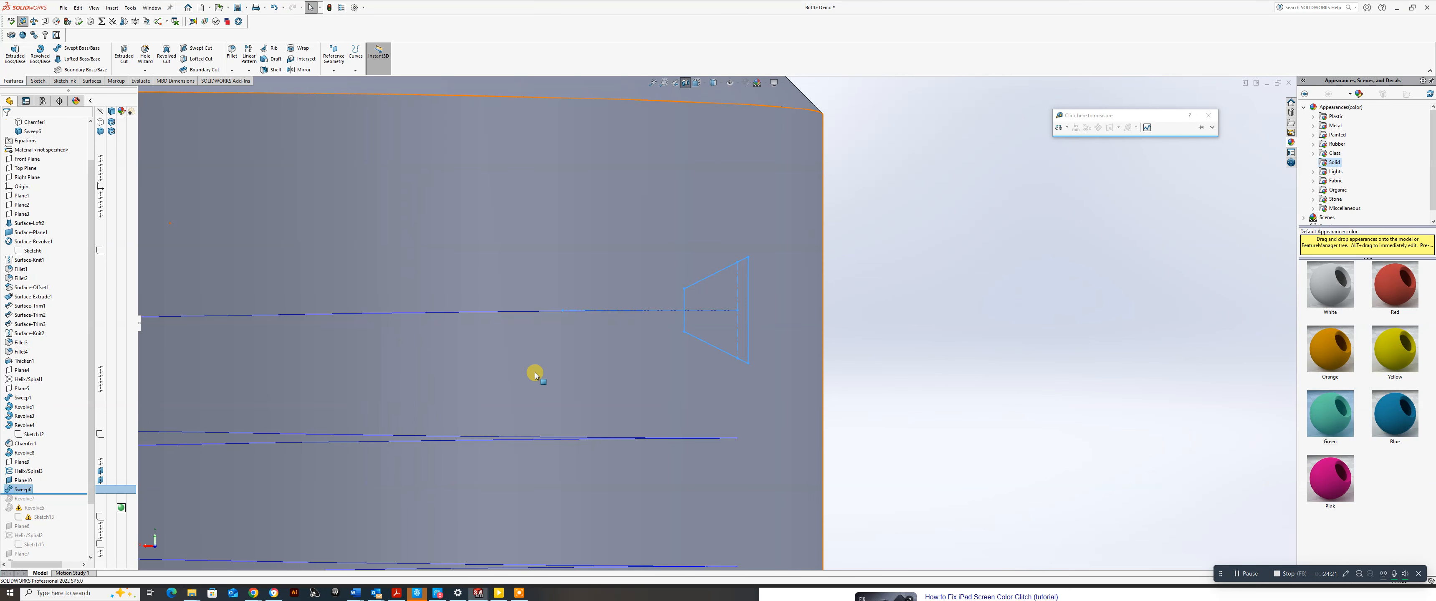
pyautogui.moveTo(518, 369); pyautogui.dragTo(323, 372, button='middle')
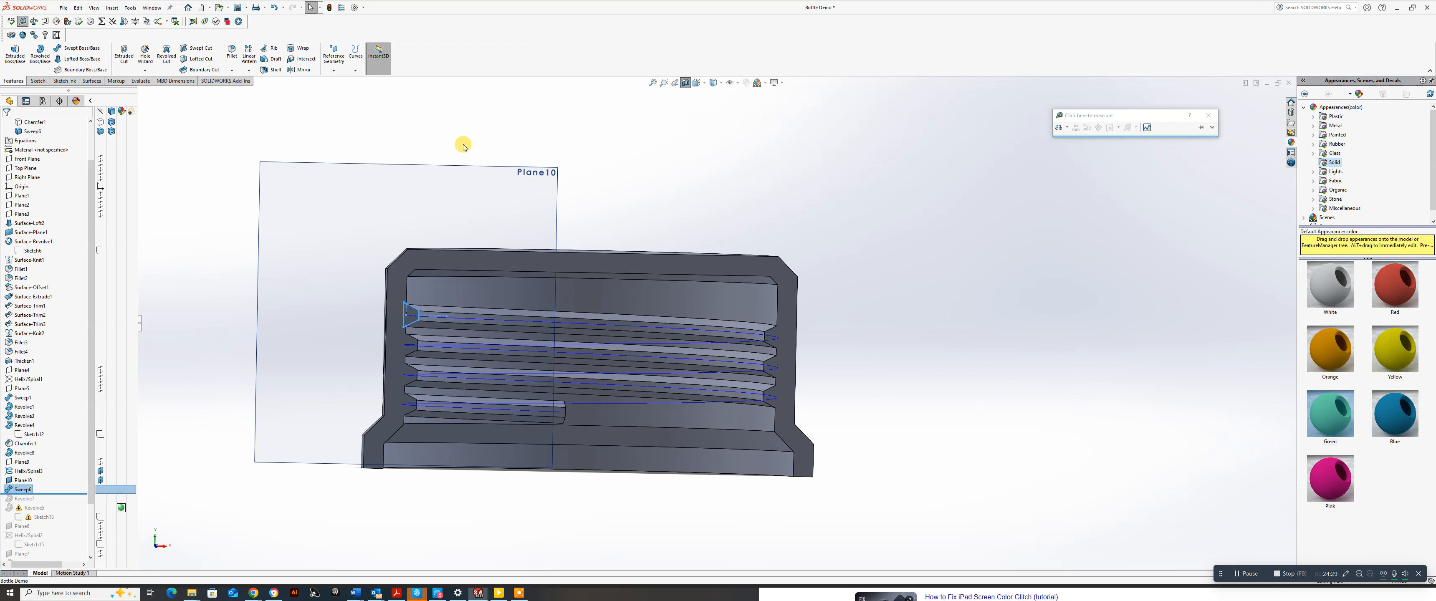
# Turn off the section view and start a sketch on the thread's trapezoidal end face nearest the cap's open rim.
pyautogui.click(682, 85)
pyautogui.moveTo(590, 356); pyautogui.dragTo(684, 452, button='middle')
pyautogui.scroll(-5, 725, 385)
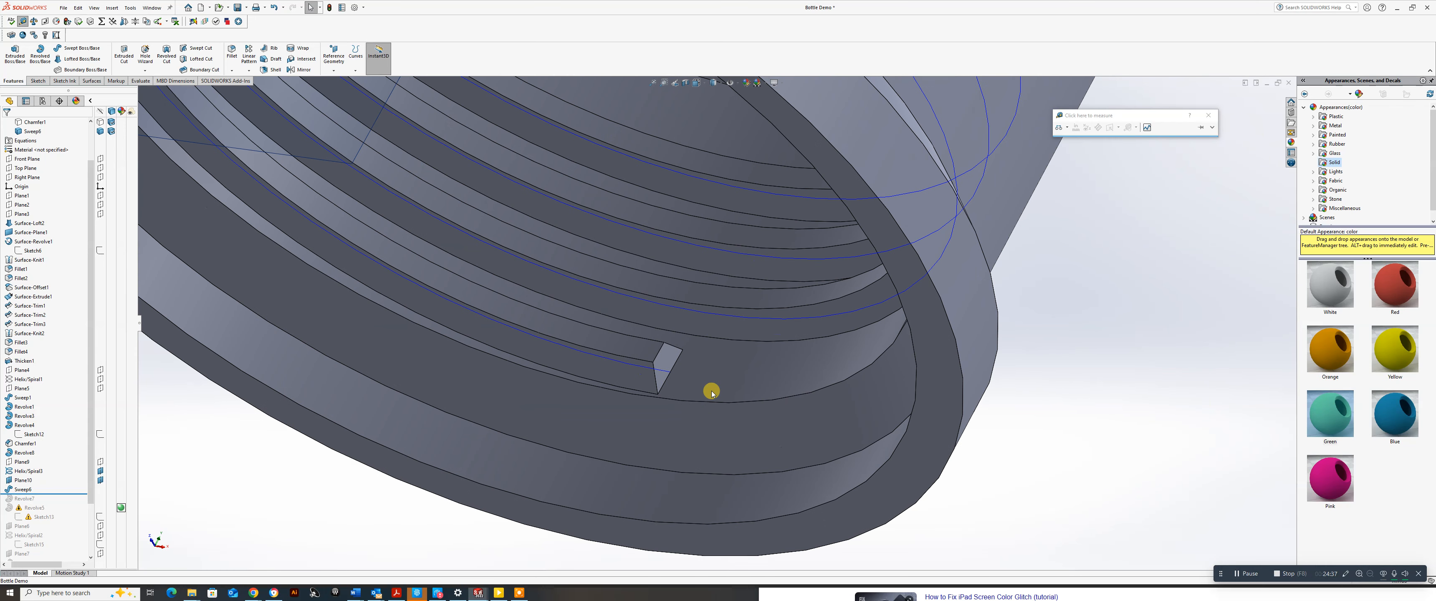
pyautogui.click(35, 81)
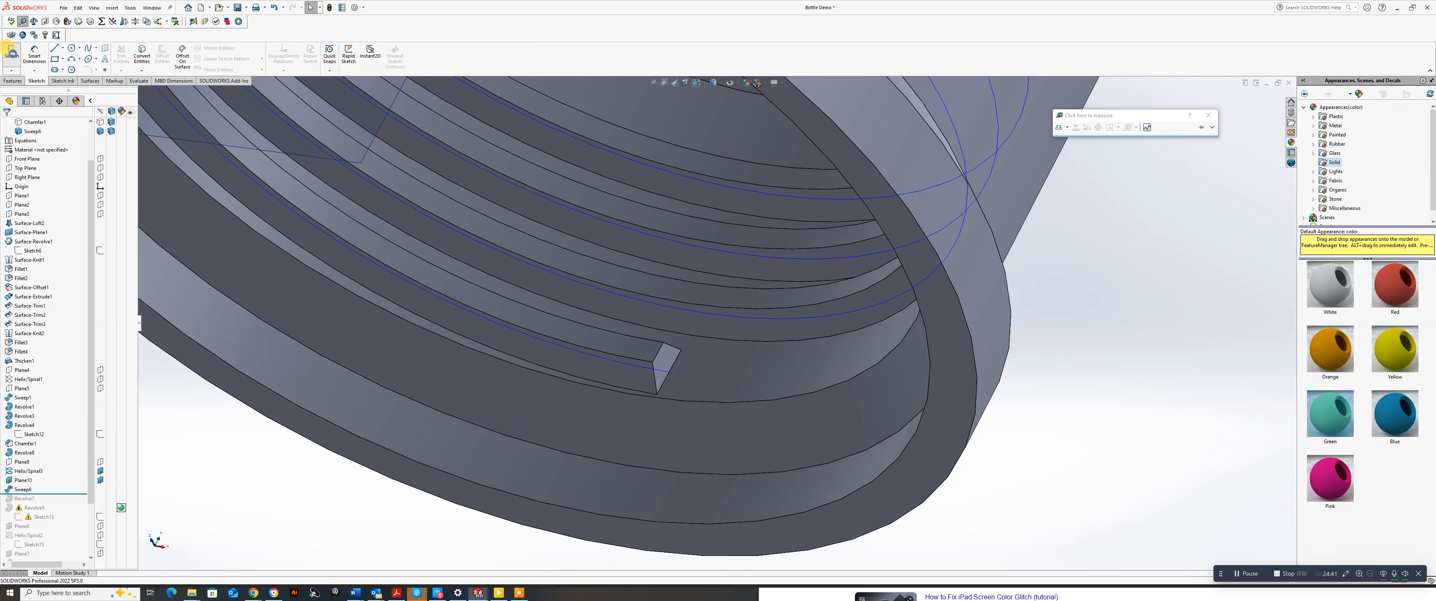
pyautogui.click(11, 53)
pyautogui.click(670, 366)
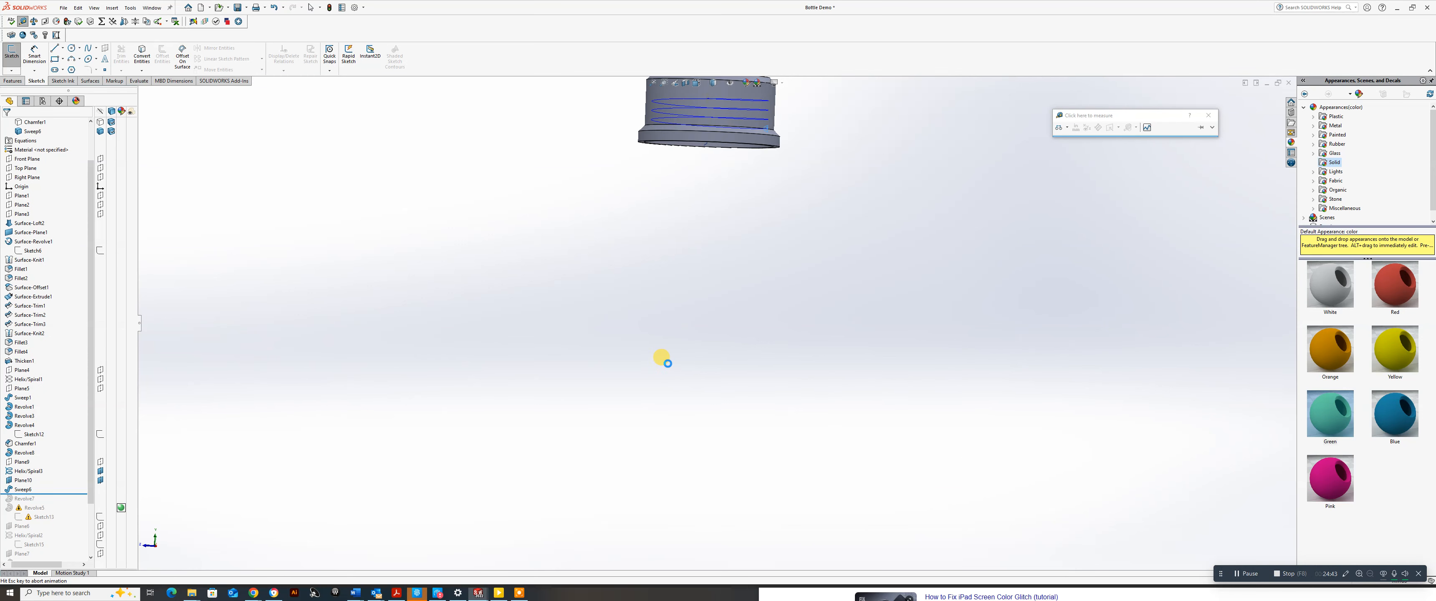
# Convert the outline of the thread's end face near the rim into sketch entities.
pyautogui.scroll(-5, 735, 151)
pyautogui.moveTo(715, 237); pyautogui.dragTo(824, 161, button='middle')
pyautogui.scroll(-5, 805, 163)
pyautogui.scroll(-3, 805, 163)
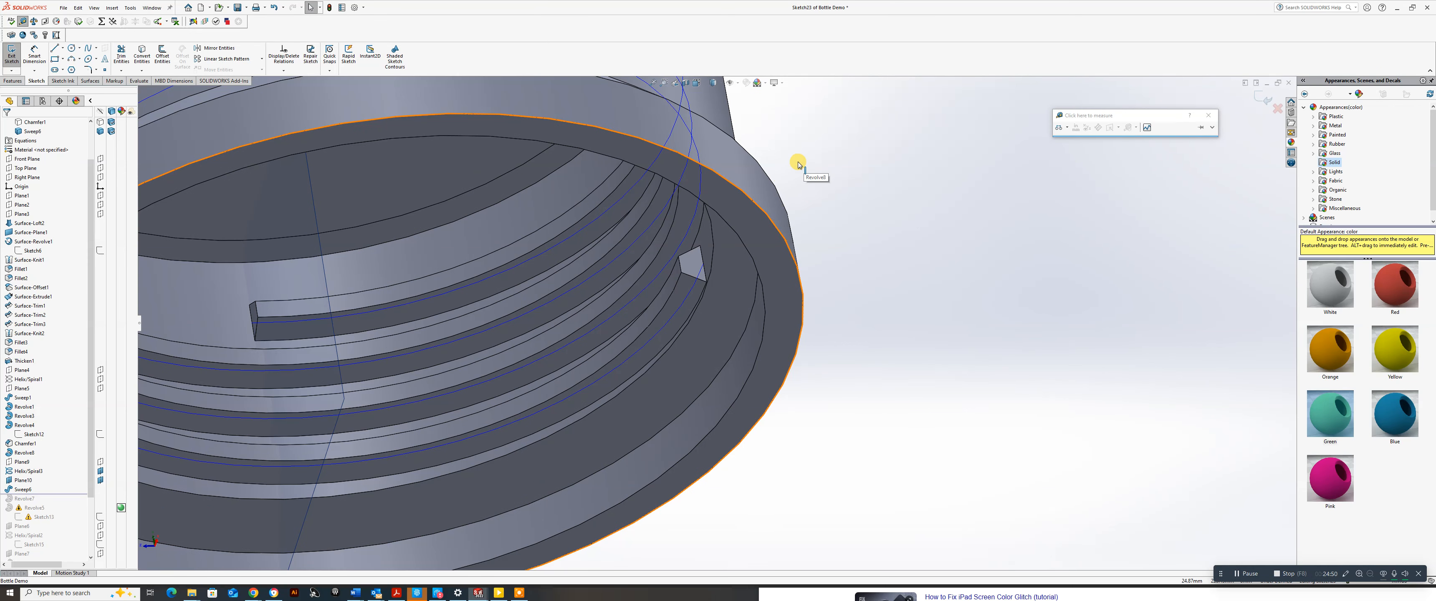
pyautogui.click(12, 81)
pyautogui.click(39, 81)
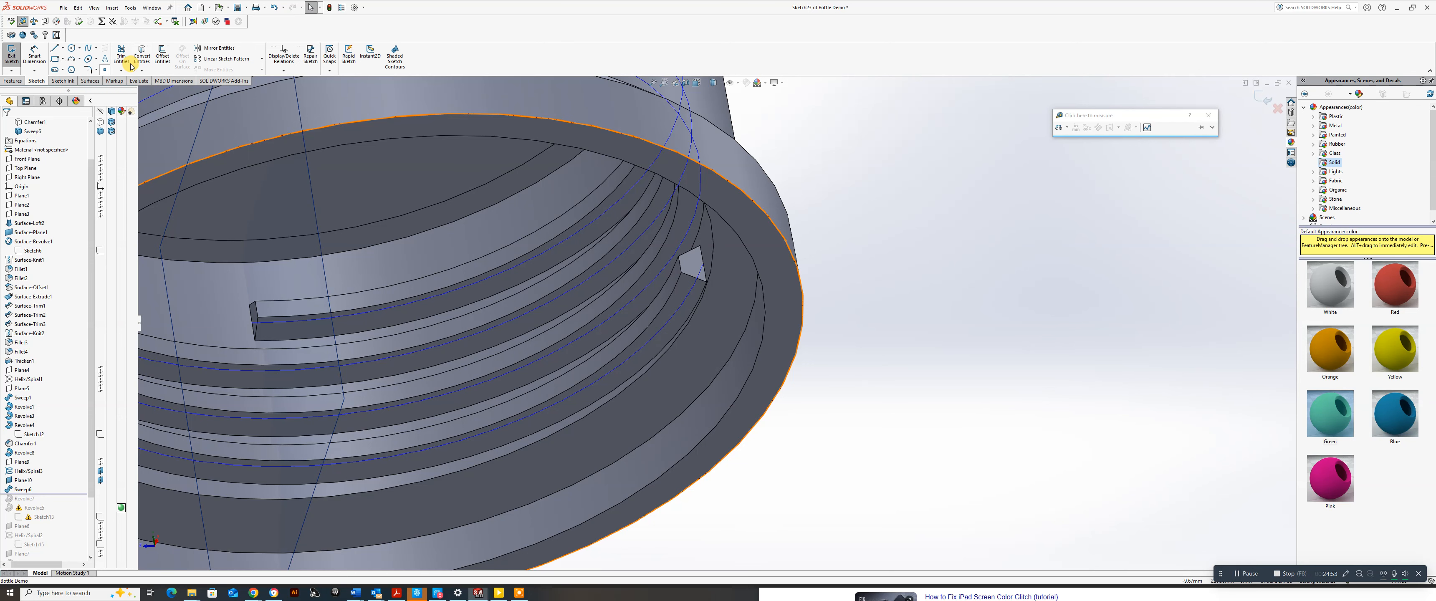
pyautogui.click(142, 56)
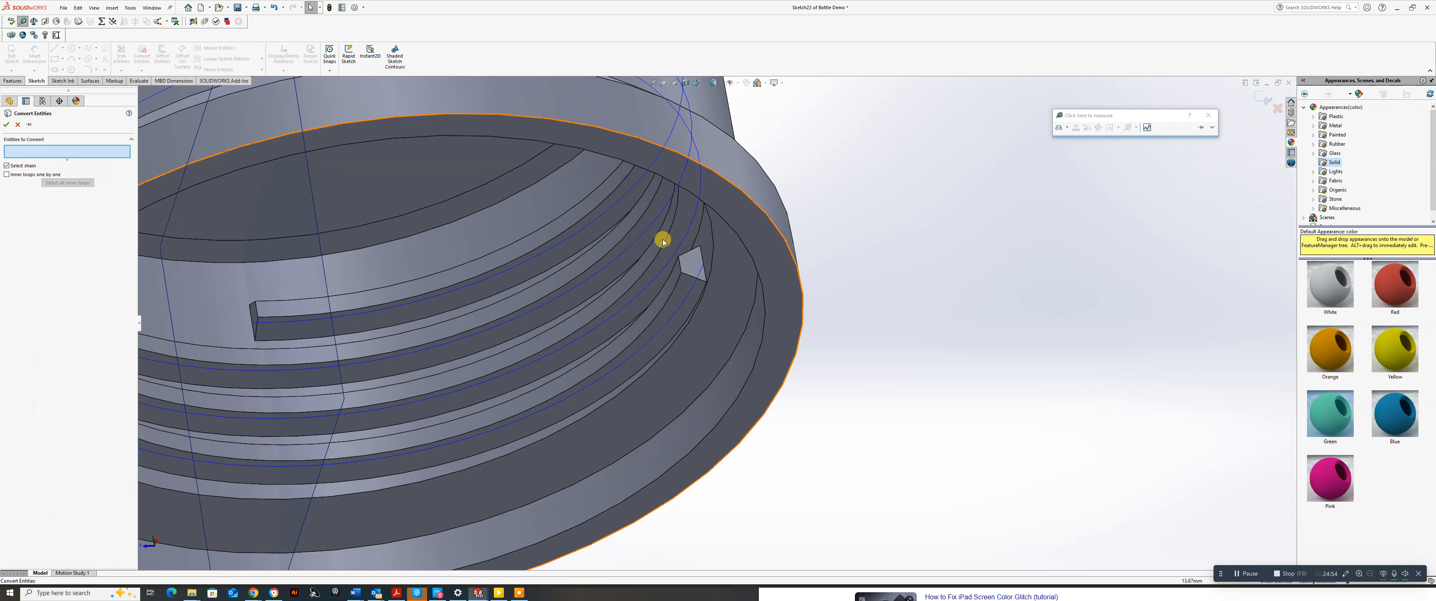
pyautogui.click(697, 262)
pyautogui.press('Return')
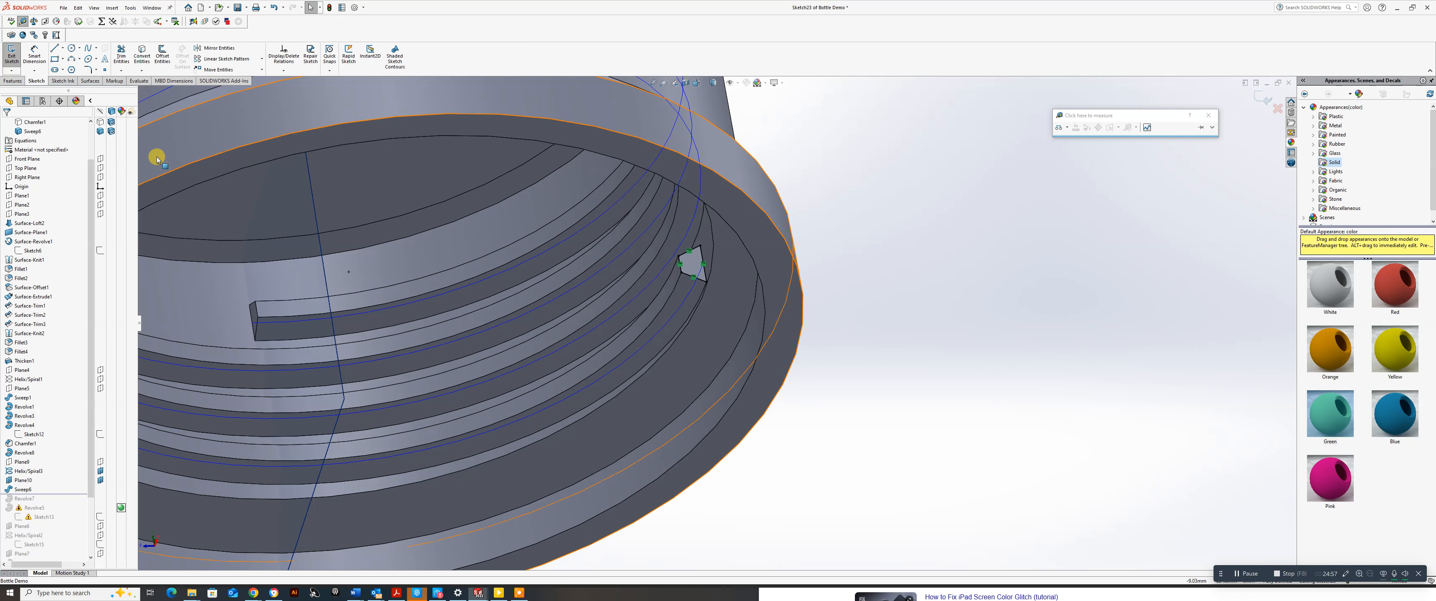
pyautogui.click(12, 81)
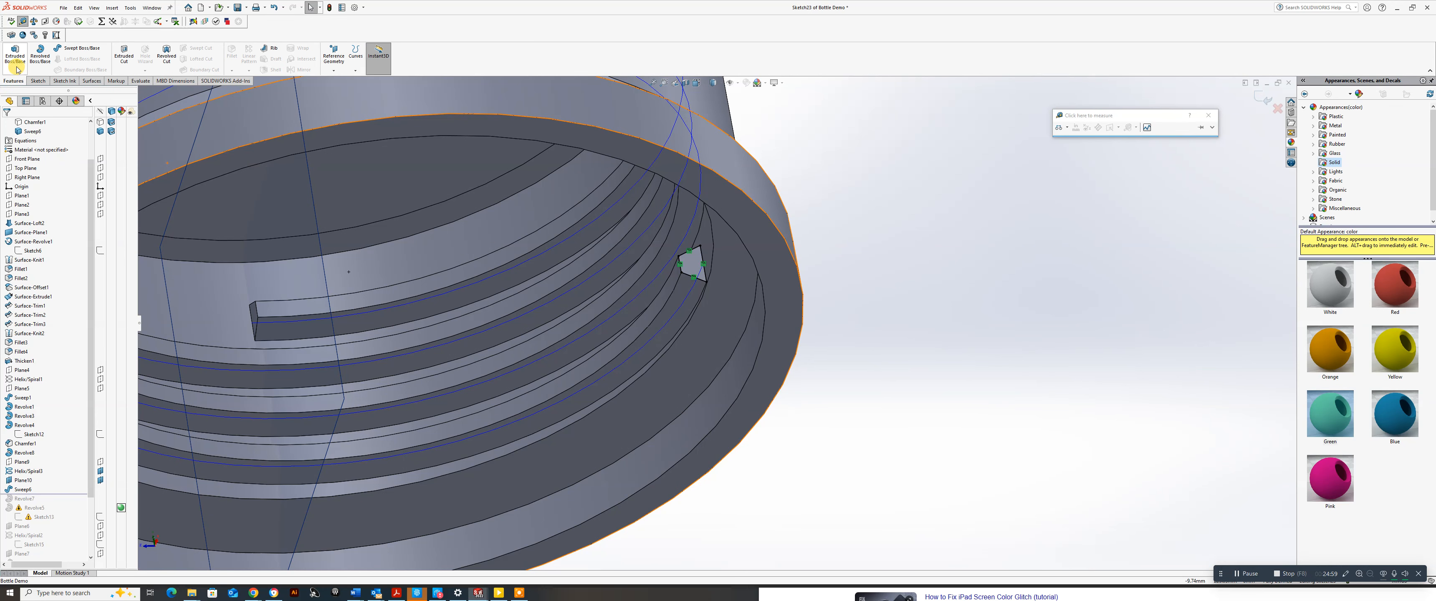
pyautogui.click(40, 53)
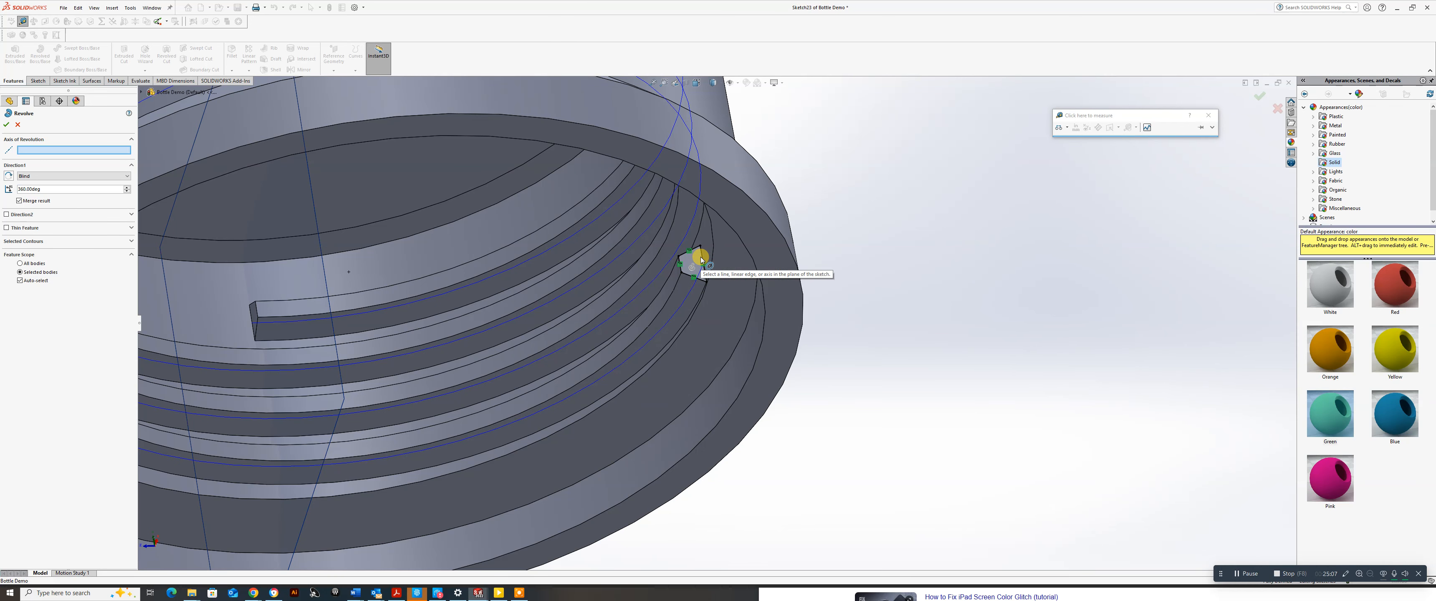
pyautogui.click(18, 124)
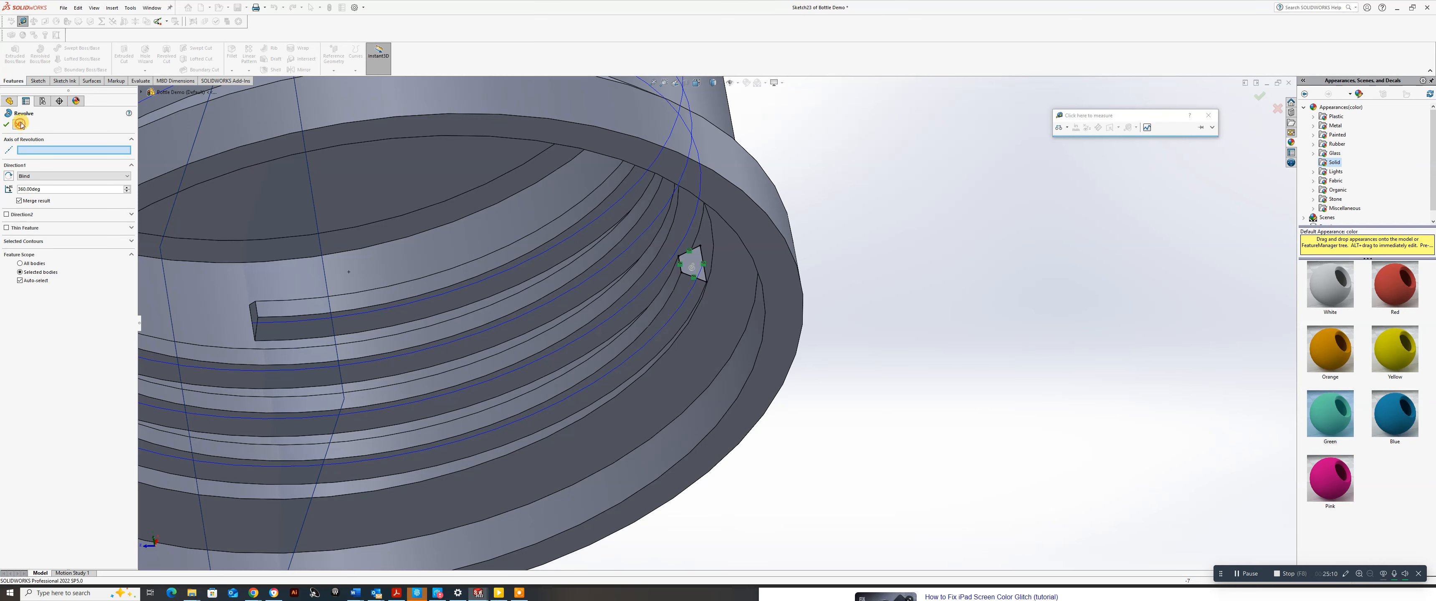
# Draw a line along the wide base of the converted trapezoid, from corner to corner against the cap wall.
pyautogui.click(45, 81)
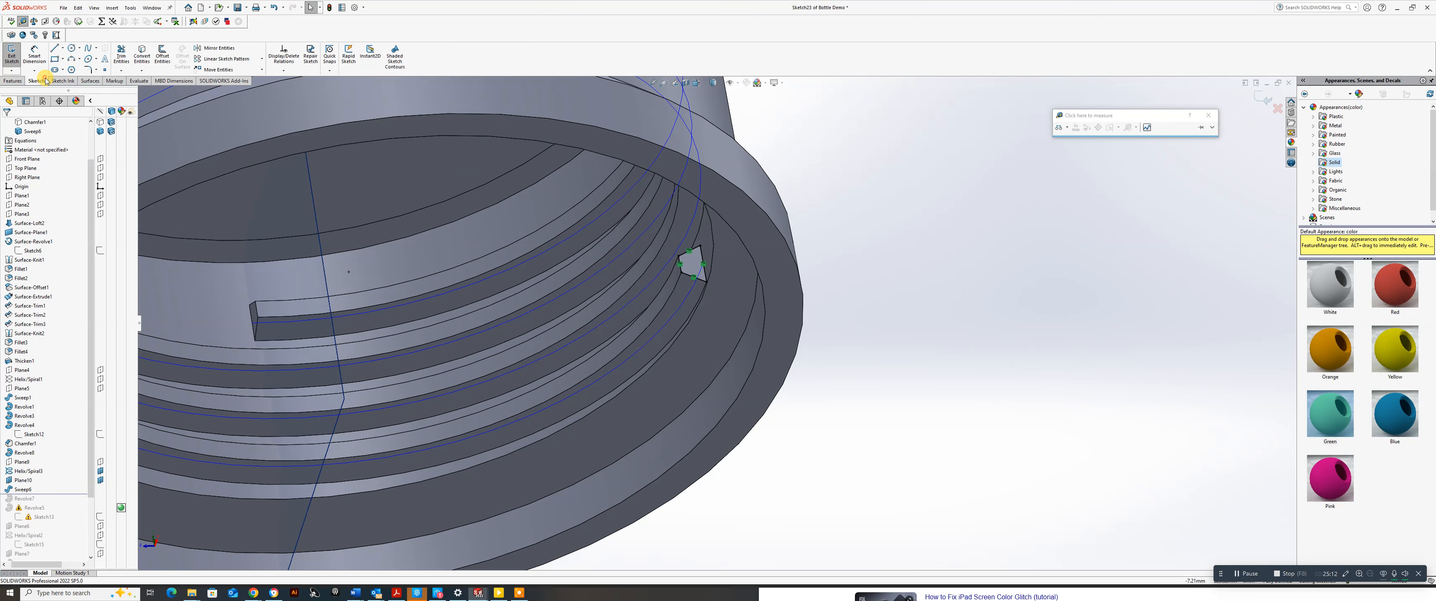
pyautogui.click(56, 49)
pyautogui.moveTo(701, 246); pyautogui.dragTo(705, 282)
pyautogui.rightClick(705, 273)
pyautogui.click(714, 282)
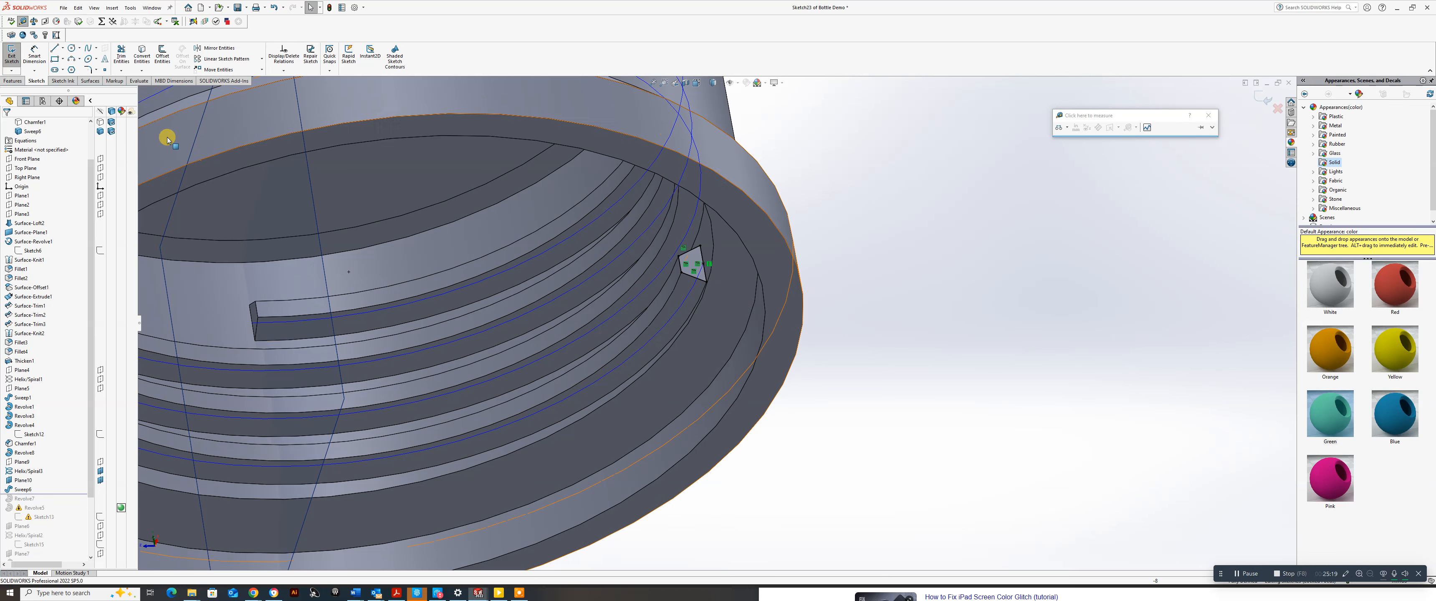
# Set up a revolved boss with the trapezoid region as its contour and the line along the wide base as its axis.
pyautogui.click(11, 81)
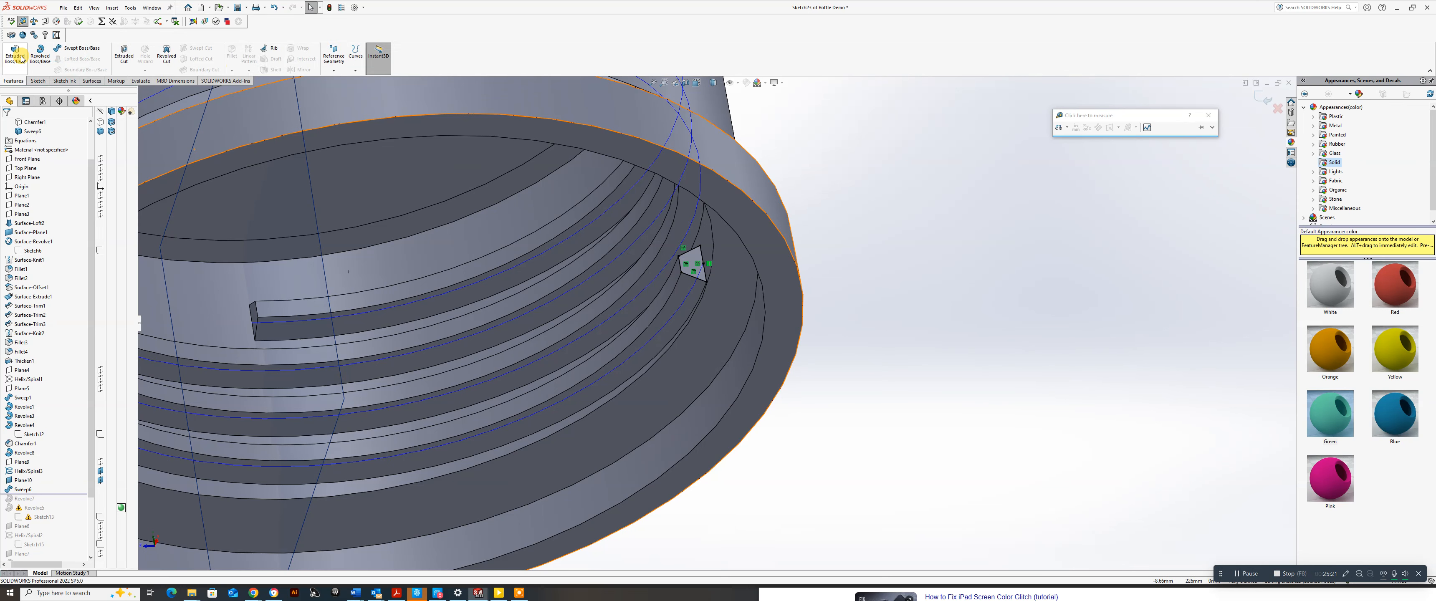
pyautogui.click(43, 58)
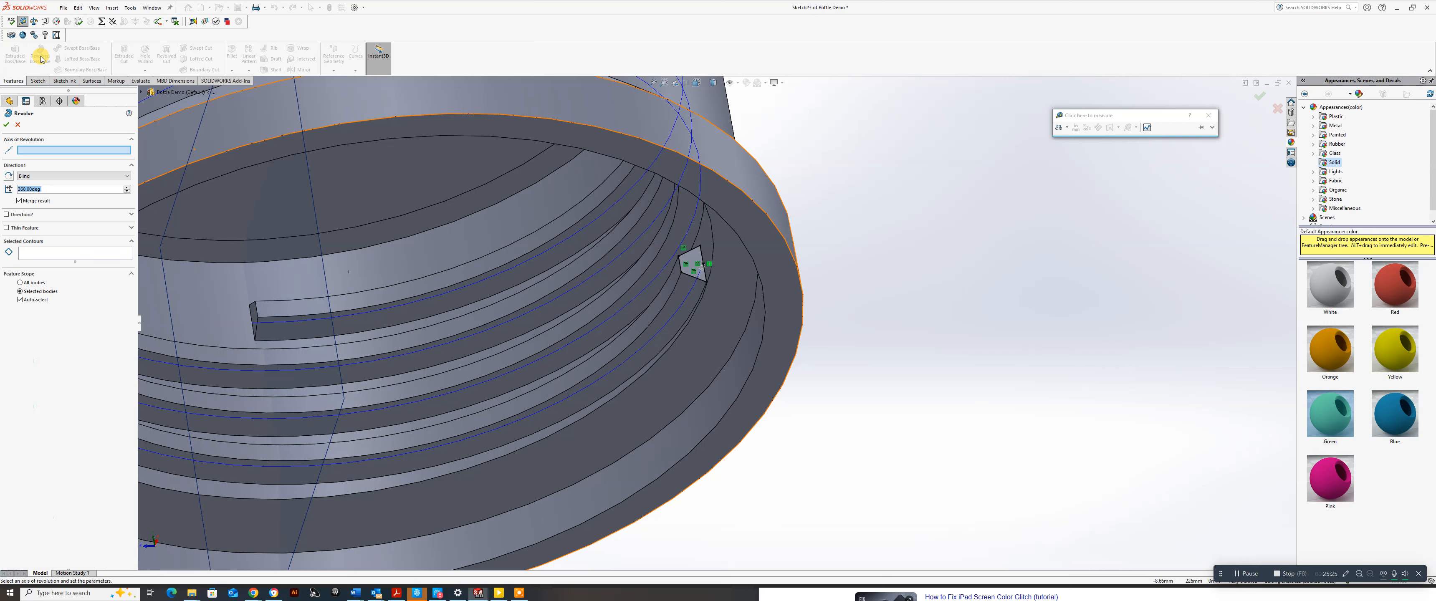
pyautogui.click(705, 274)
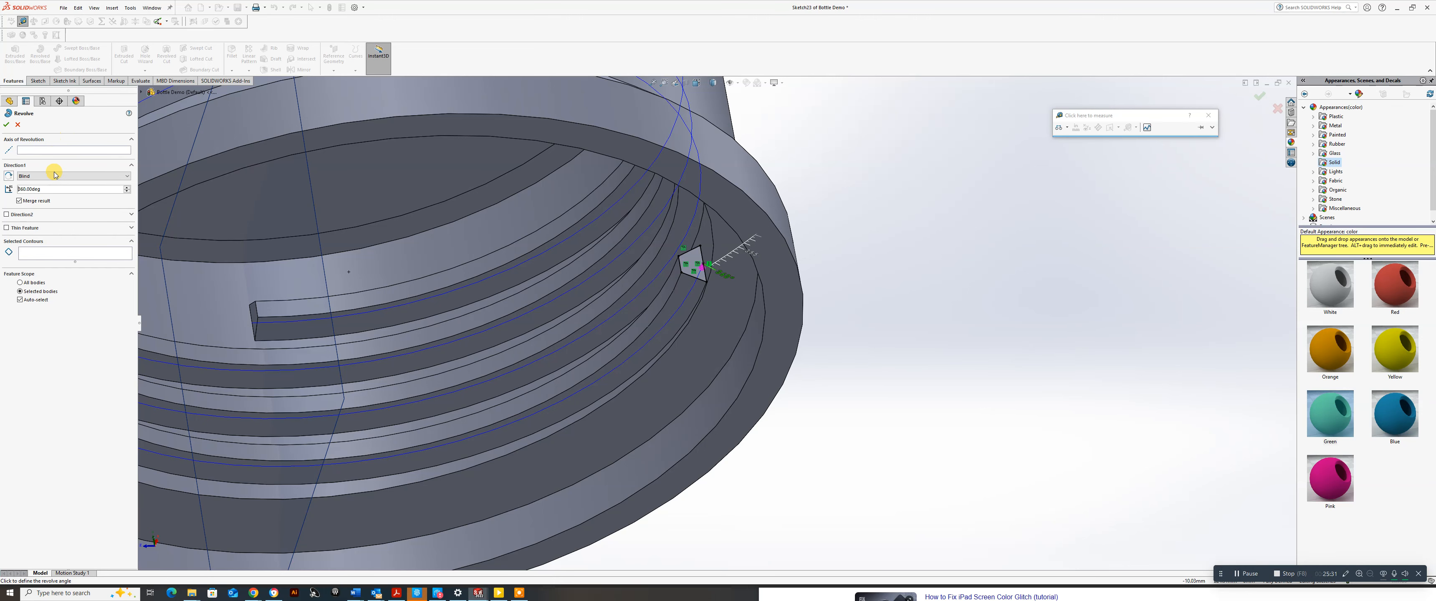
pyautogui.click(48, 258)
pyautogui.click(694, 267)
pyautogui.scroll(-3, 708, 265)
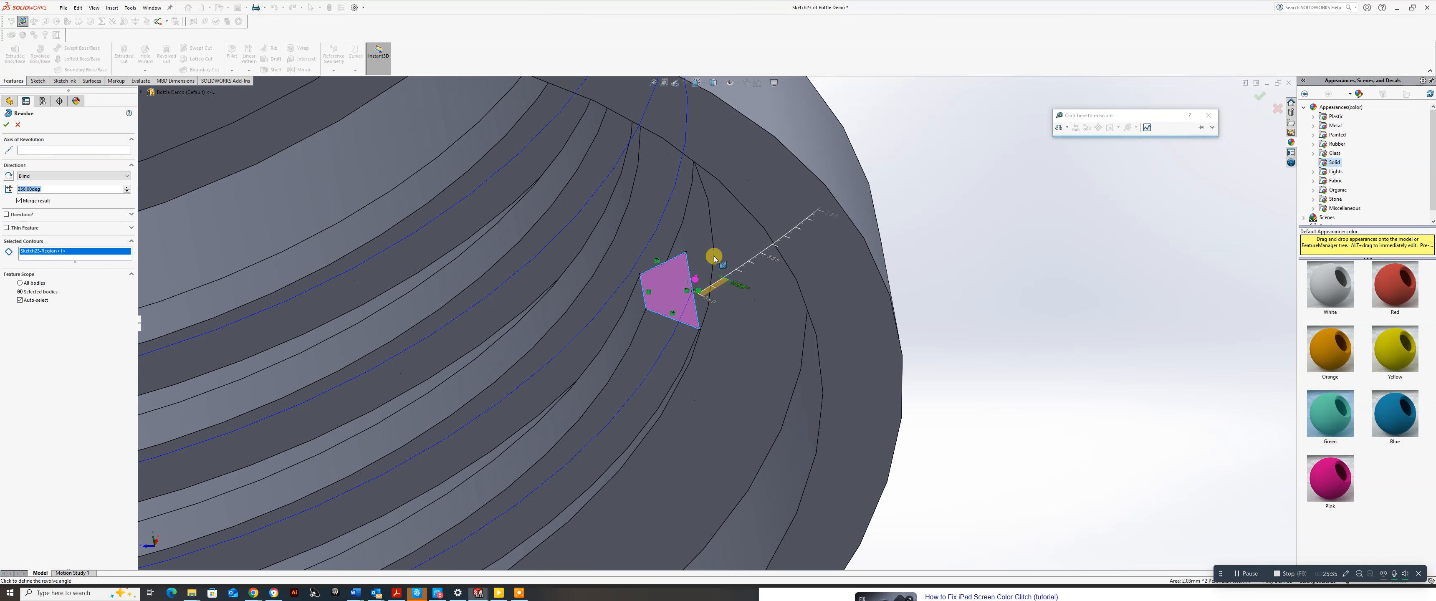
pyautogui.click(71, 151)
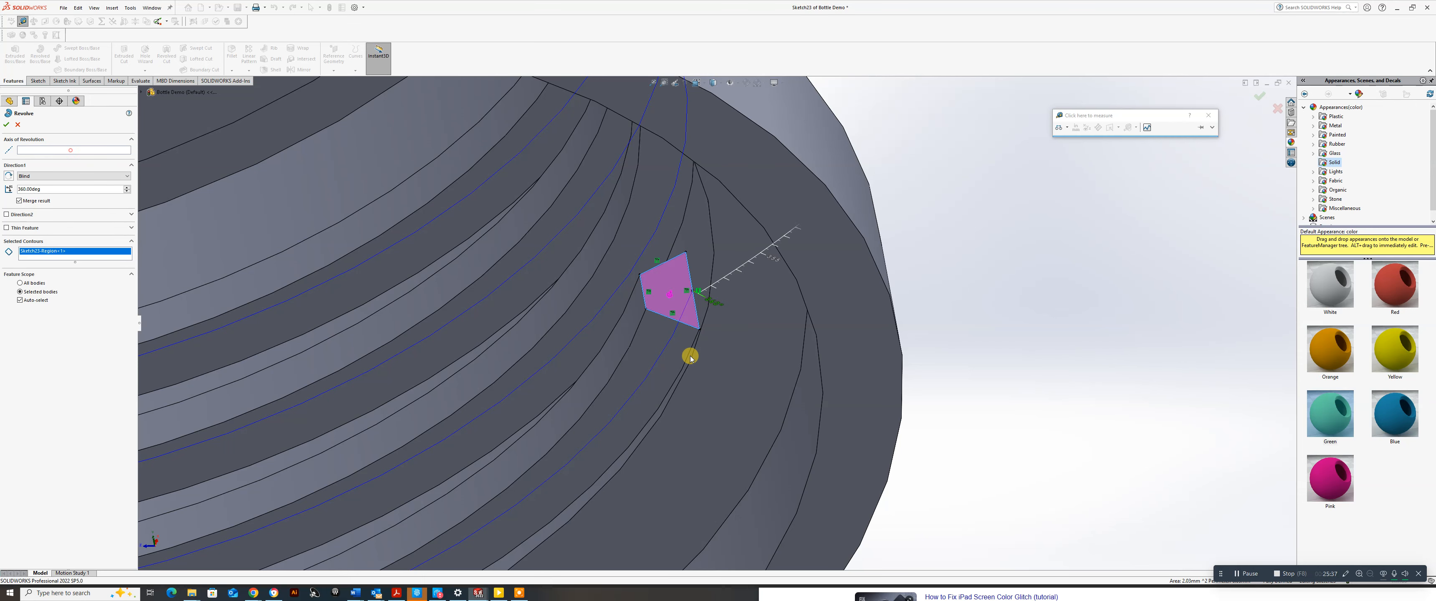
pyautogui.click(697, 309)
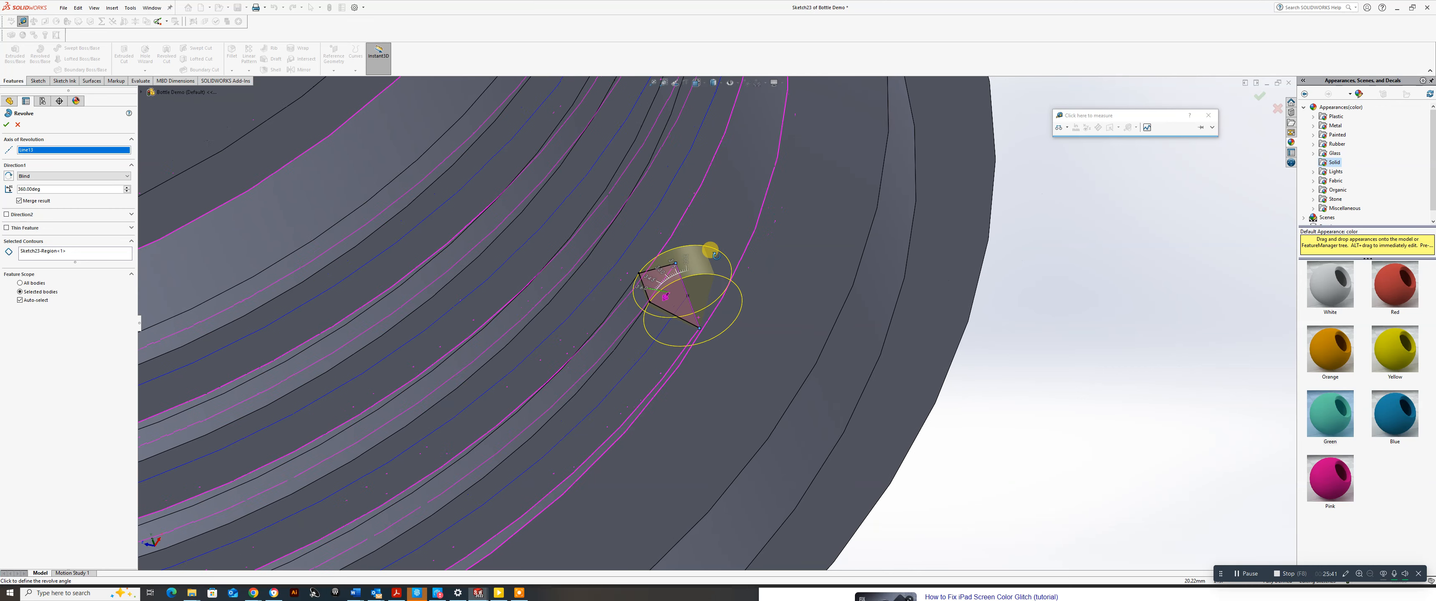
# Set the revolve angle to 180 degrees and create the revolved thread end.
pyautogui.doubleClick(49, 188)
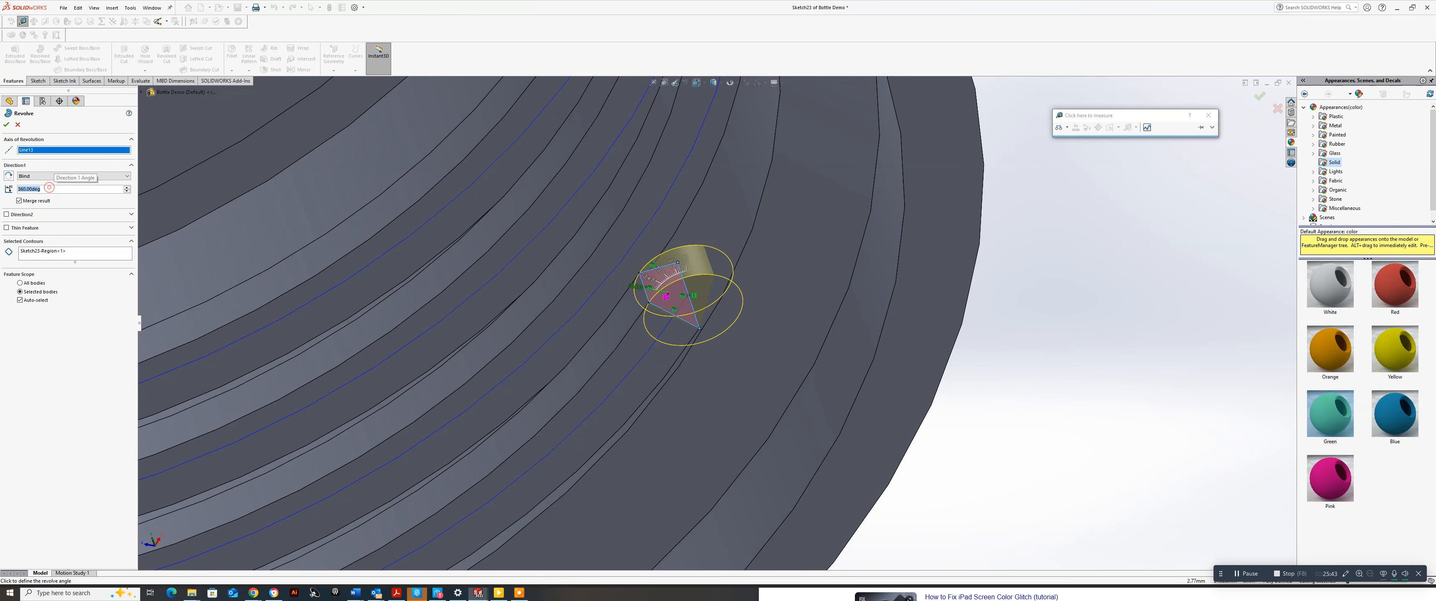
pyautogui.write('180')
pyautogui.press('Return')
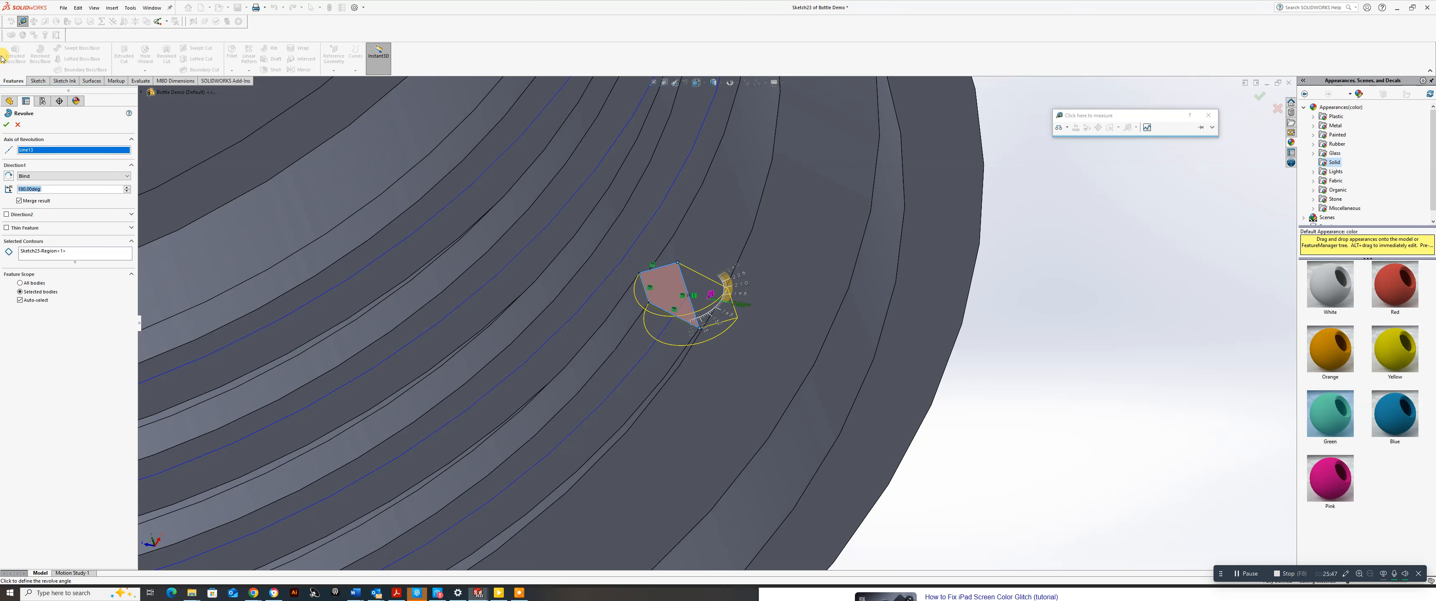
pyautogui.click(7, 127)
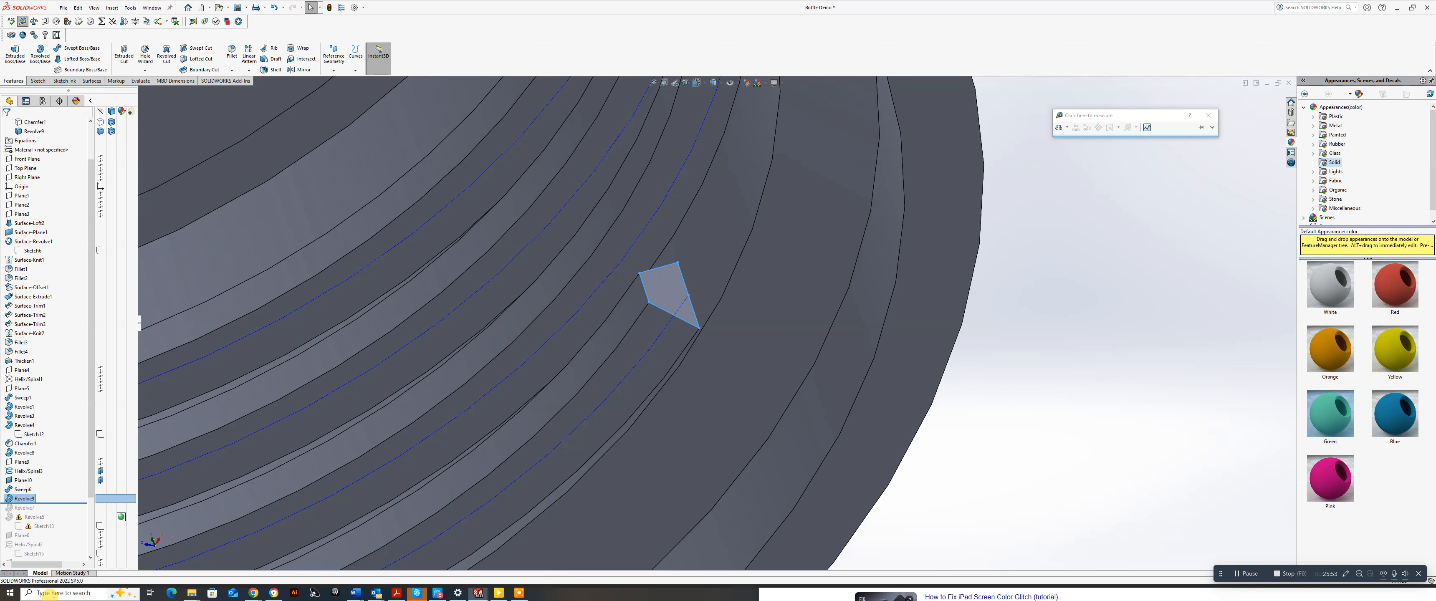
# Edit the revolved thread end and reverse its direction of revolution.
pyautogui.rightClick(32, 500)
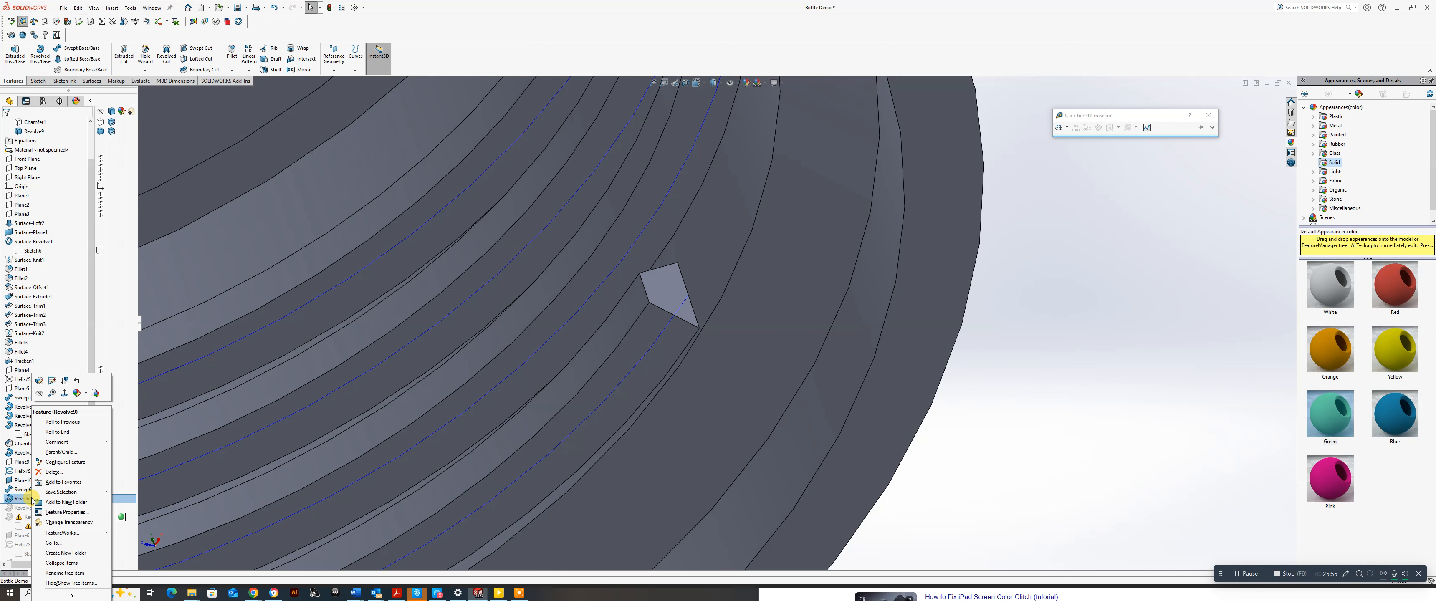
pyautogui.click(39, 382)
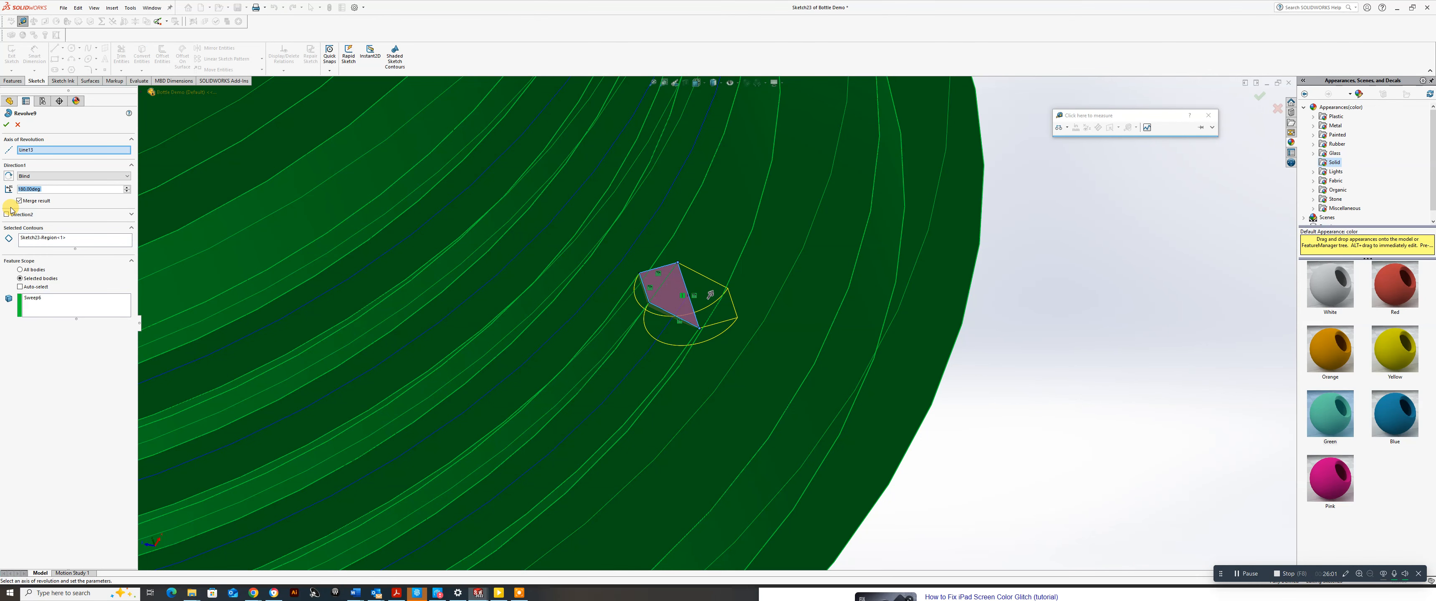
pyautogui.click(10, 176)
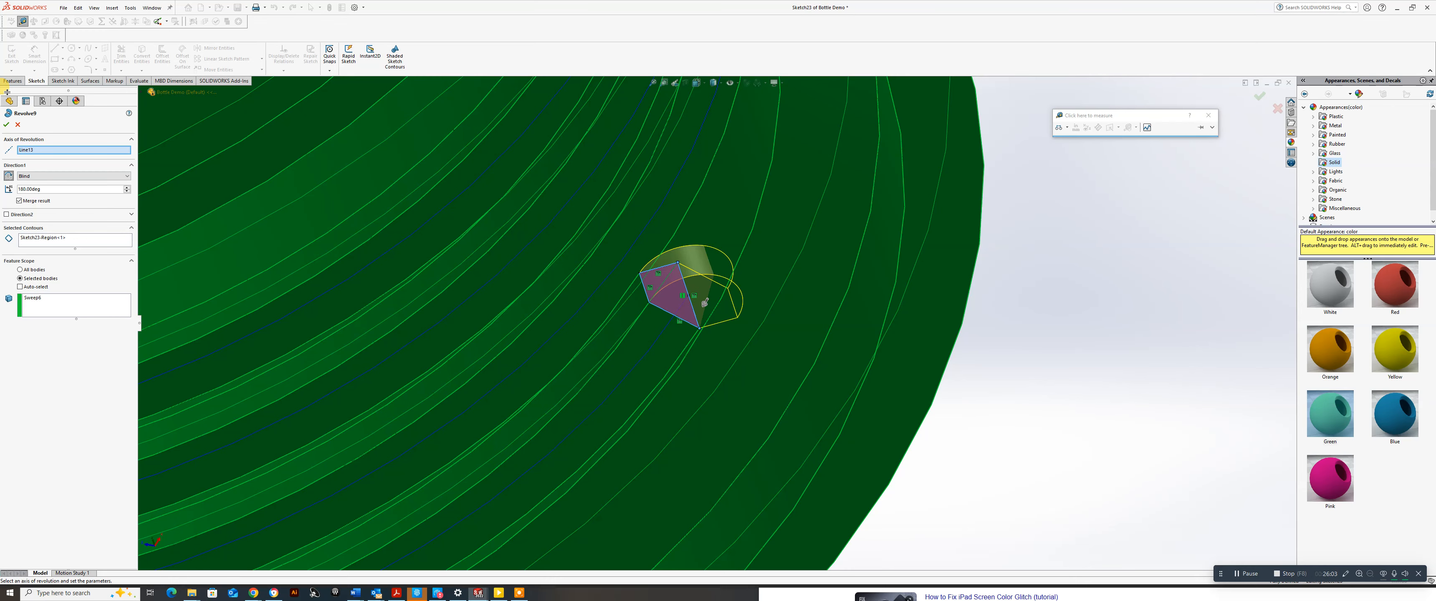
pyautogui.click(8, 125)
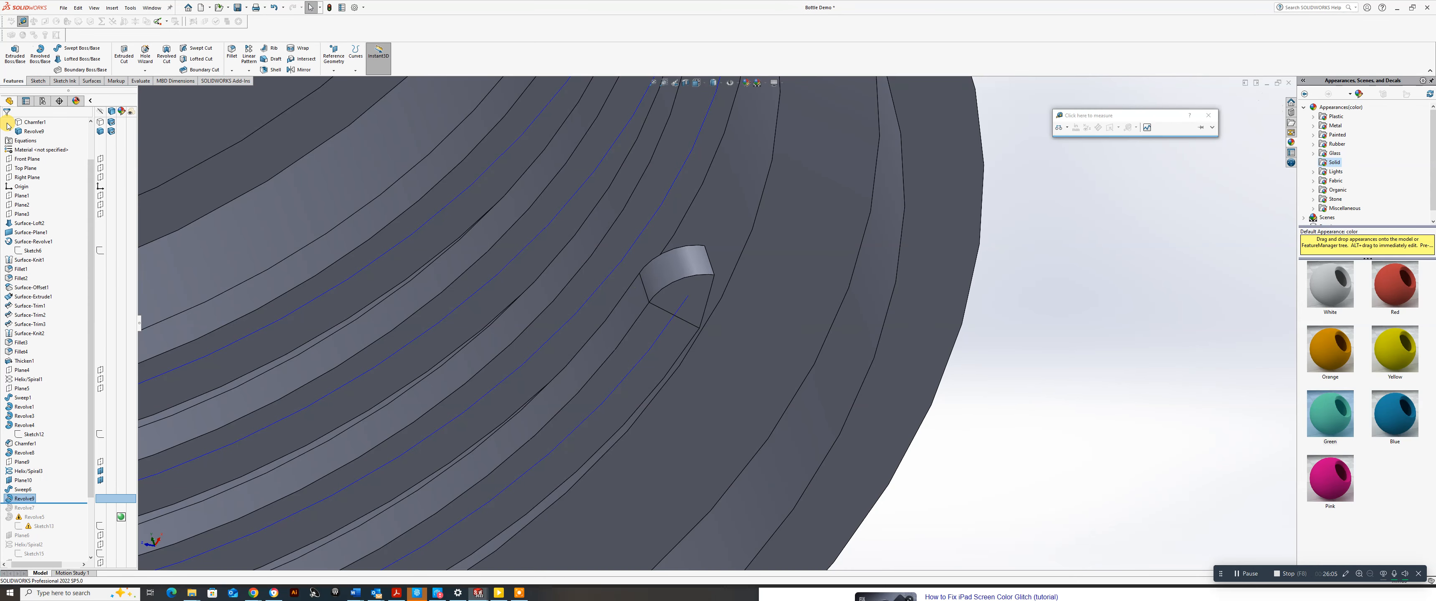
# Start a sketch on the thread's other trapezoidal end face, deeper inside the cap.
pyautogui.moveTo(690, 303); pyautogui.dragTo(657, 230, button='middle')
pyautogui.moveTo(566, 332); pyautogui.dragTo(575, 384, button='middle')
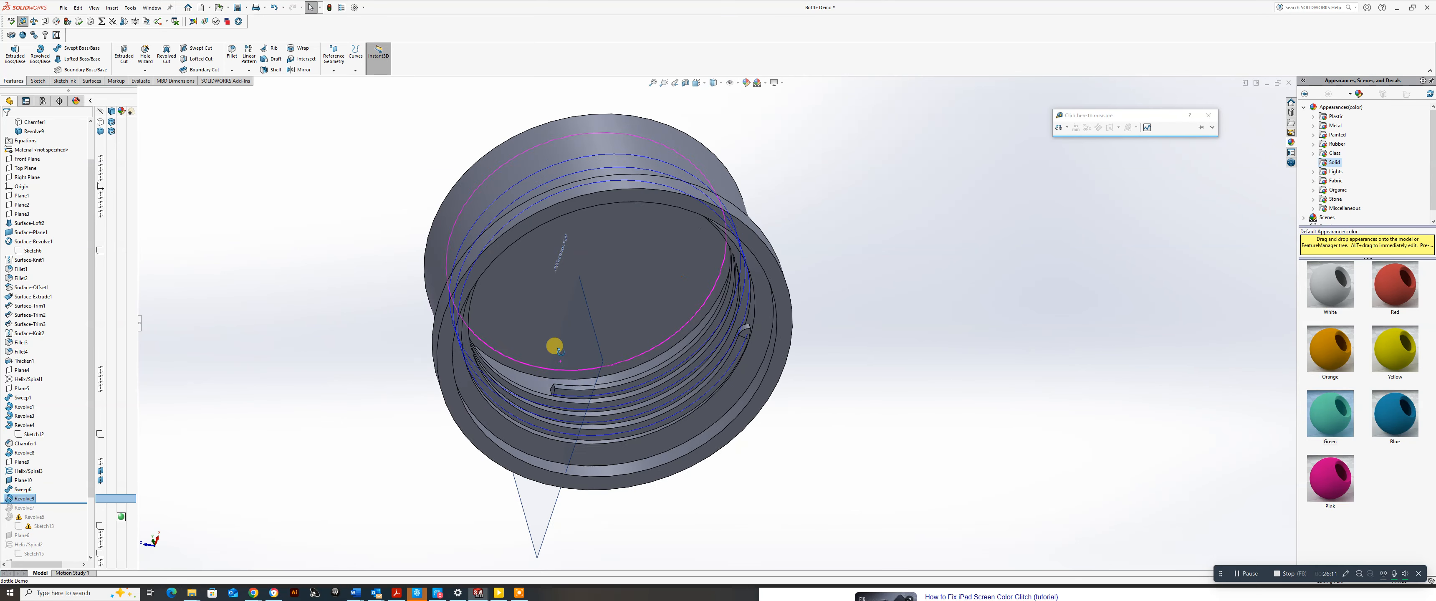
pyautogui.scroll(-5, 563, 385)
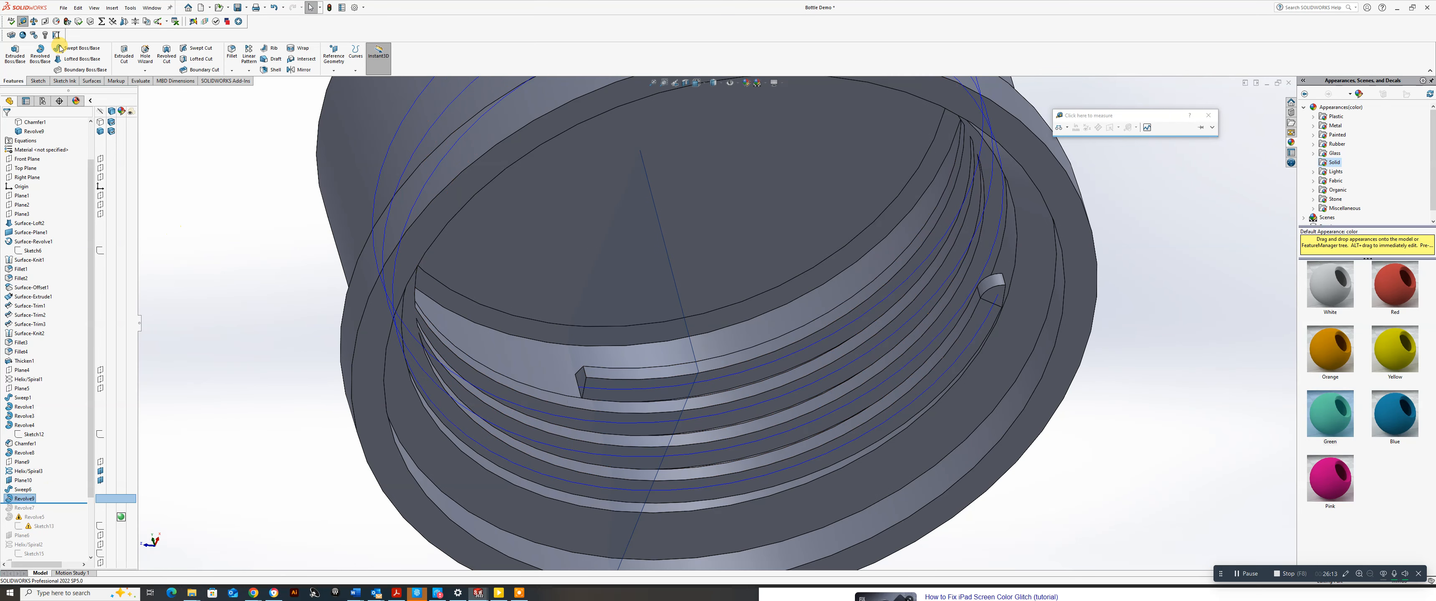
pyautogui.click(36, 81)
pyautogui.click(12, 53)
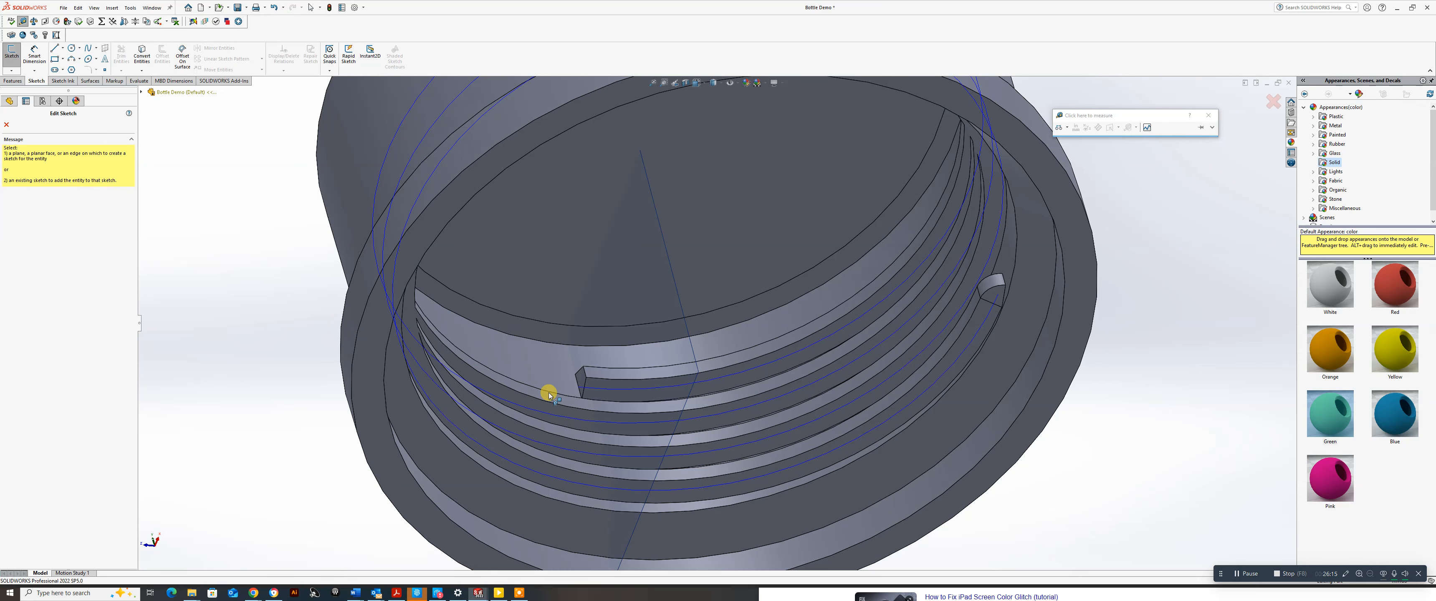
pyautogui.click(580, 381)
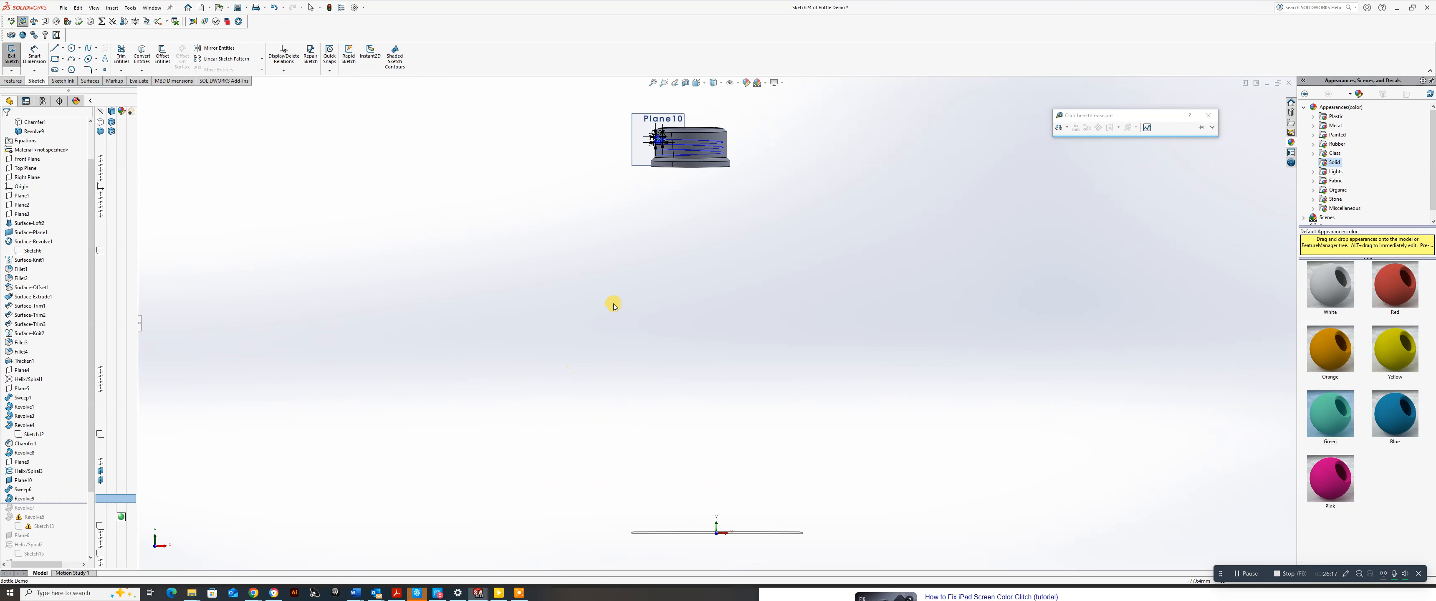
# Convert the outline of the thread's inner end face into sketch entities.
pyautogui.moveTo(679, 155); pyautogui.dragTo(652, 353, button='middle')
pyautogui.scroll(-6, 642, 312)
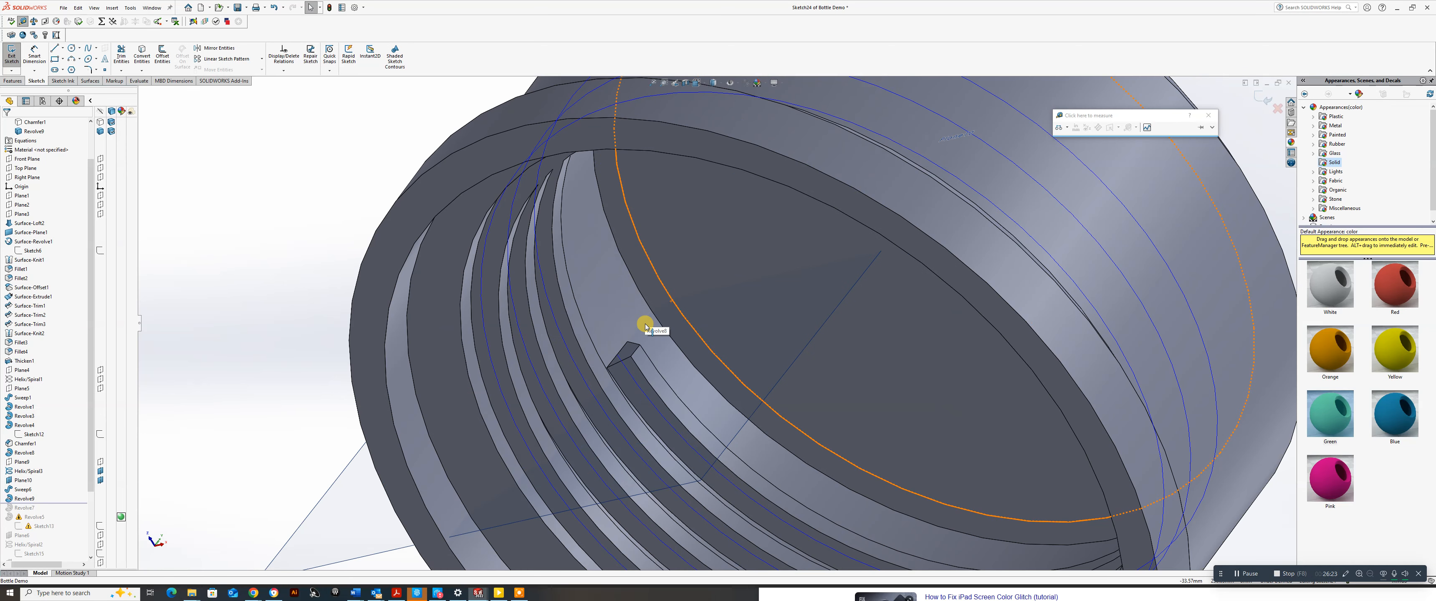
pyautogui.click(152, 58)
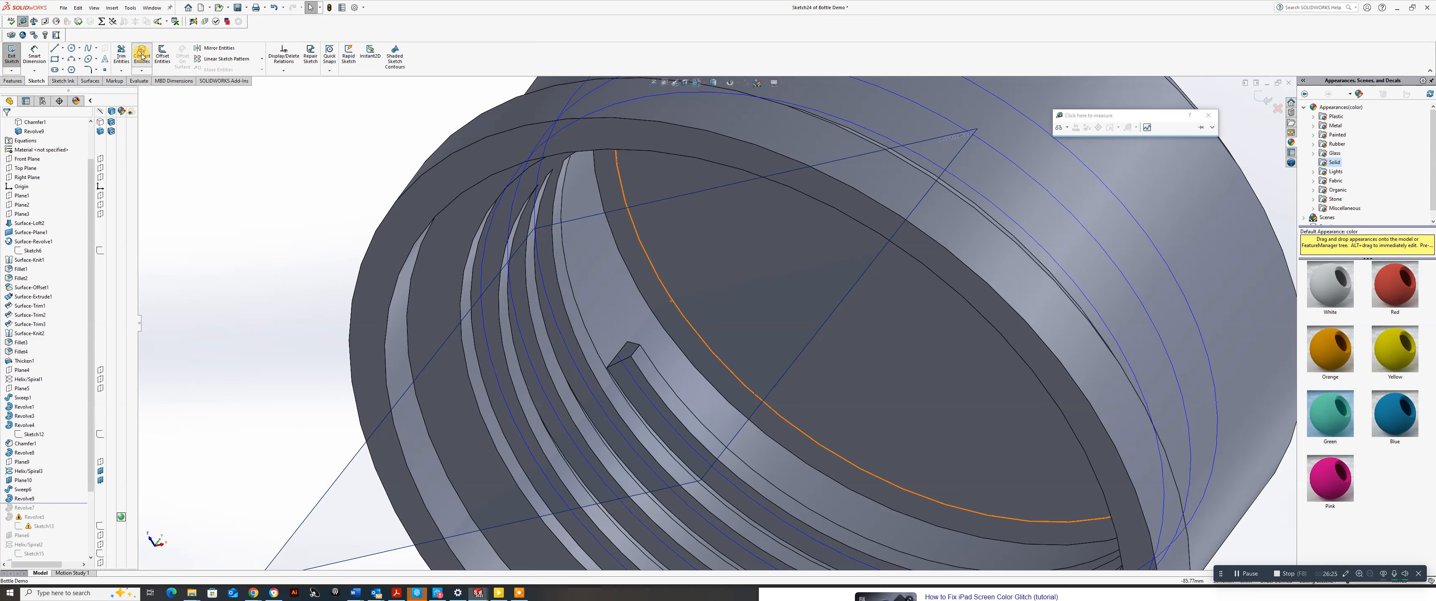
pyautogui.click(629, 352)
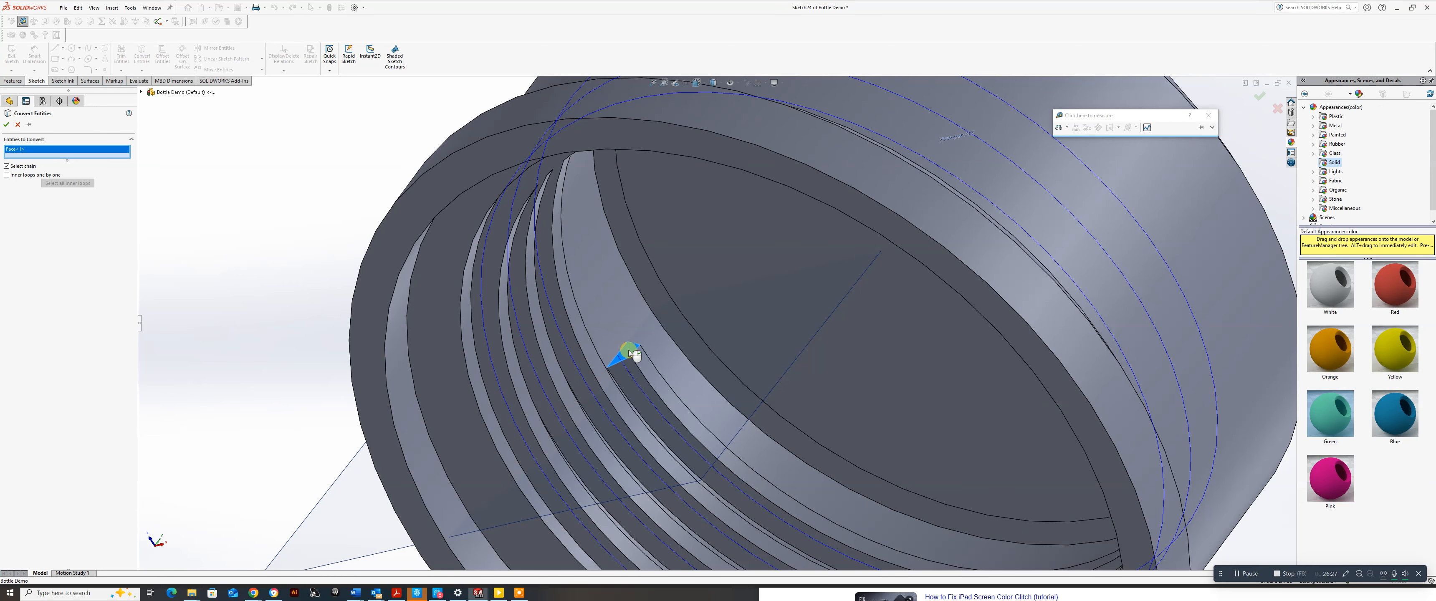
pyautogui.press('Return')
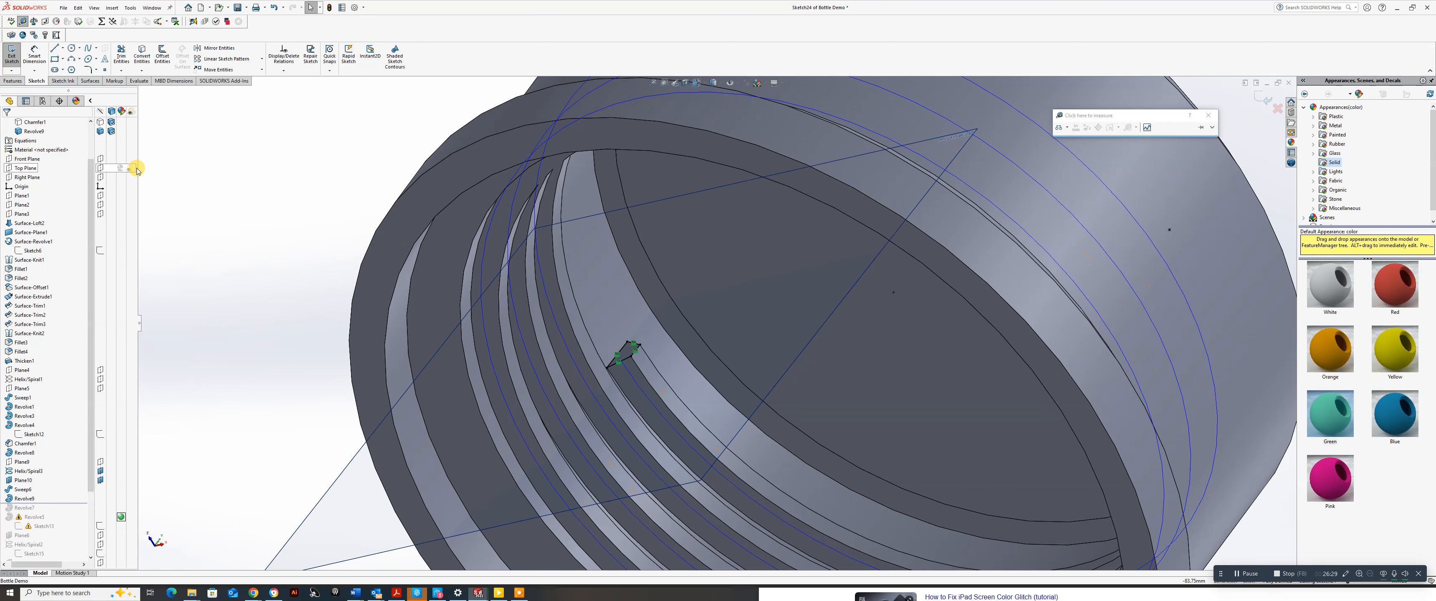
pyautogui.click(14, 81)
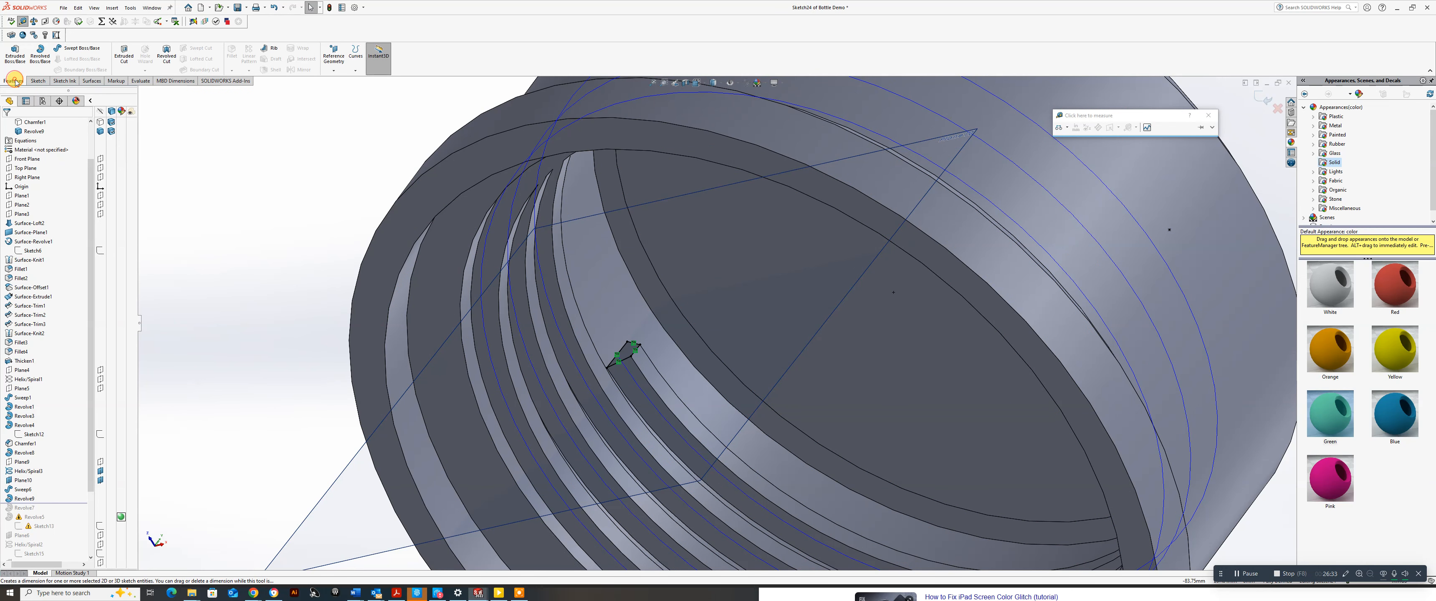
pyautogui.click(40, 55)
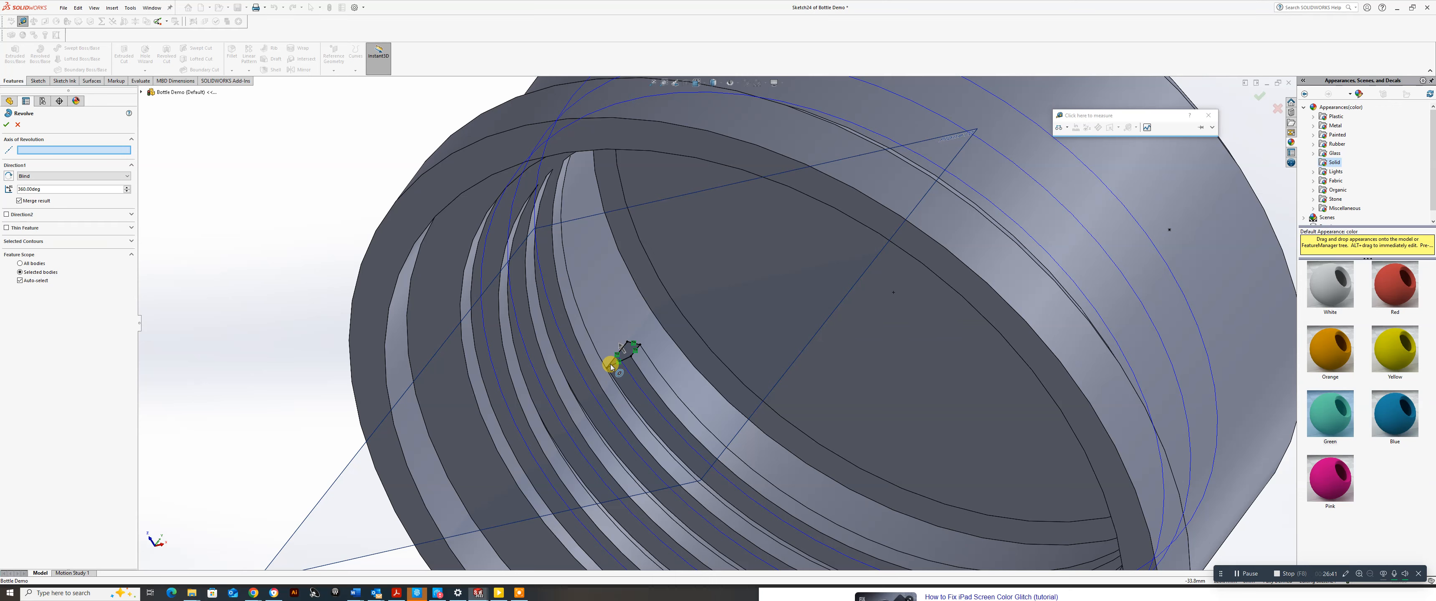
pyautogui.click(16, 126)
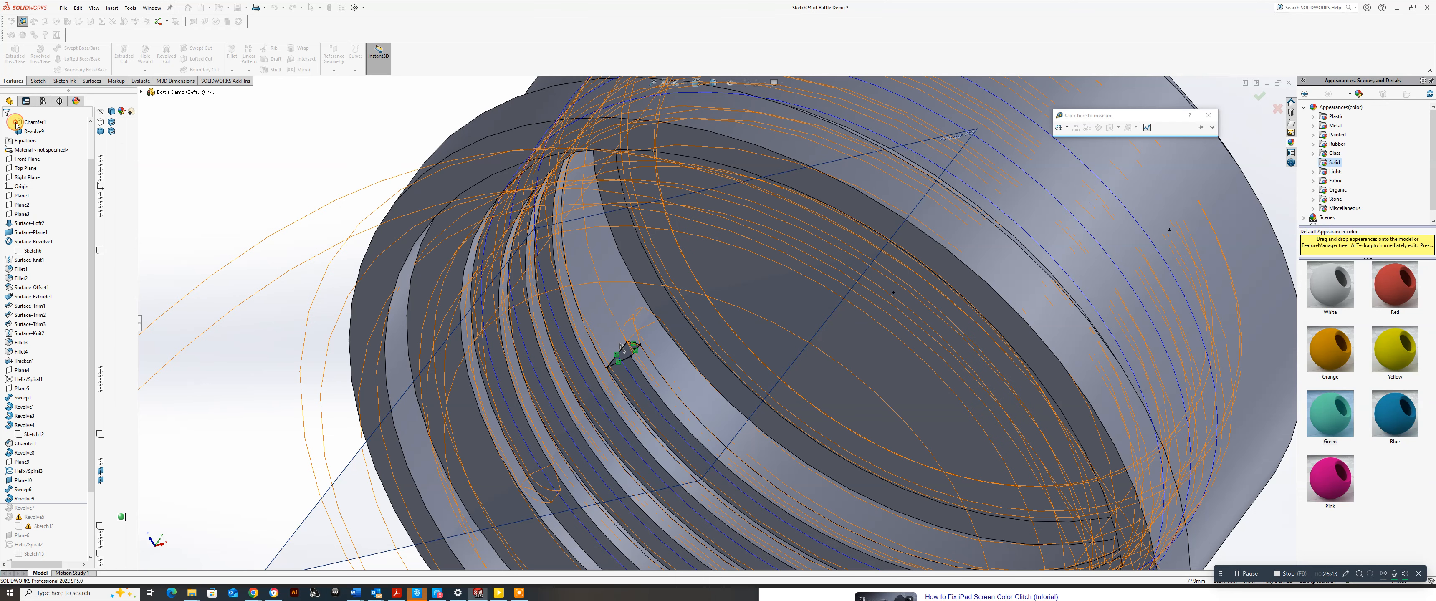
# Draw a construction line across the converted trapezoidal outline to serve as its axis of revolution.
pyautogui.click(42, 81)
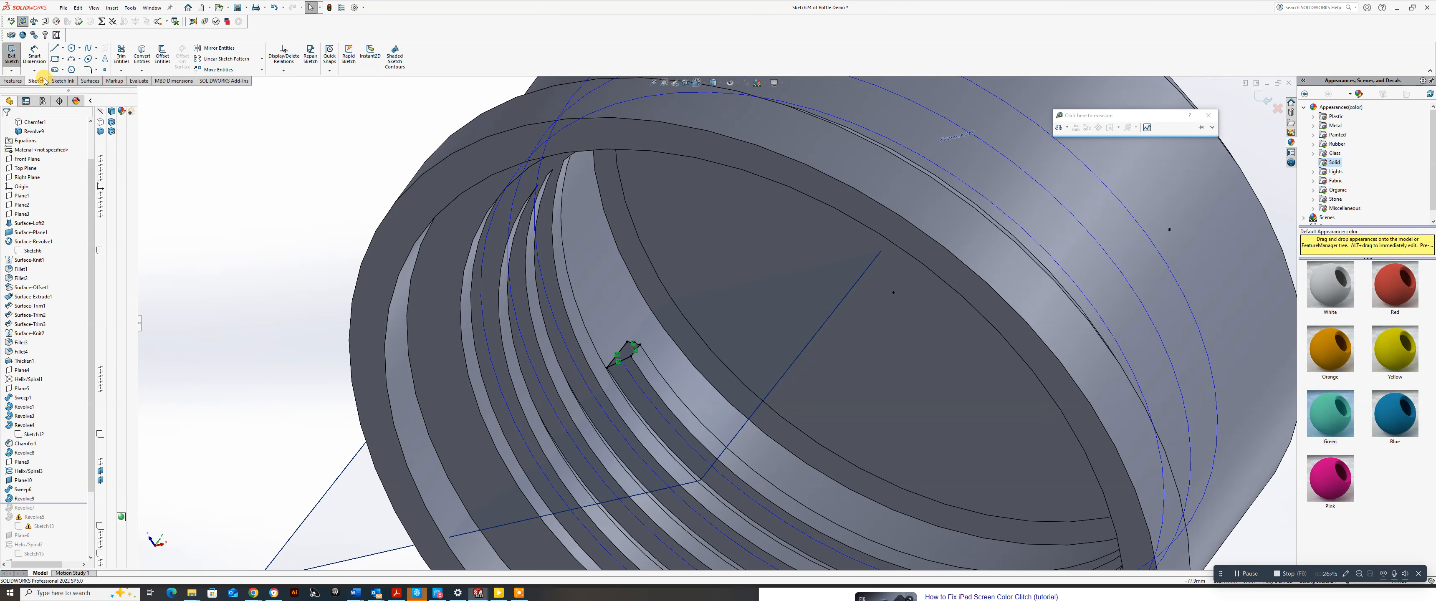
pyautogui.click(60, 49)
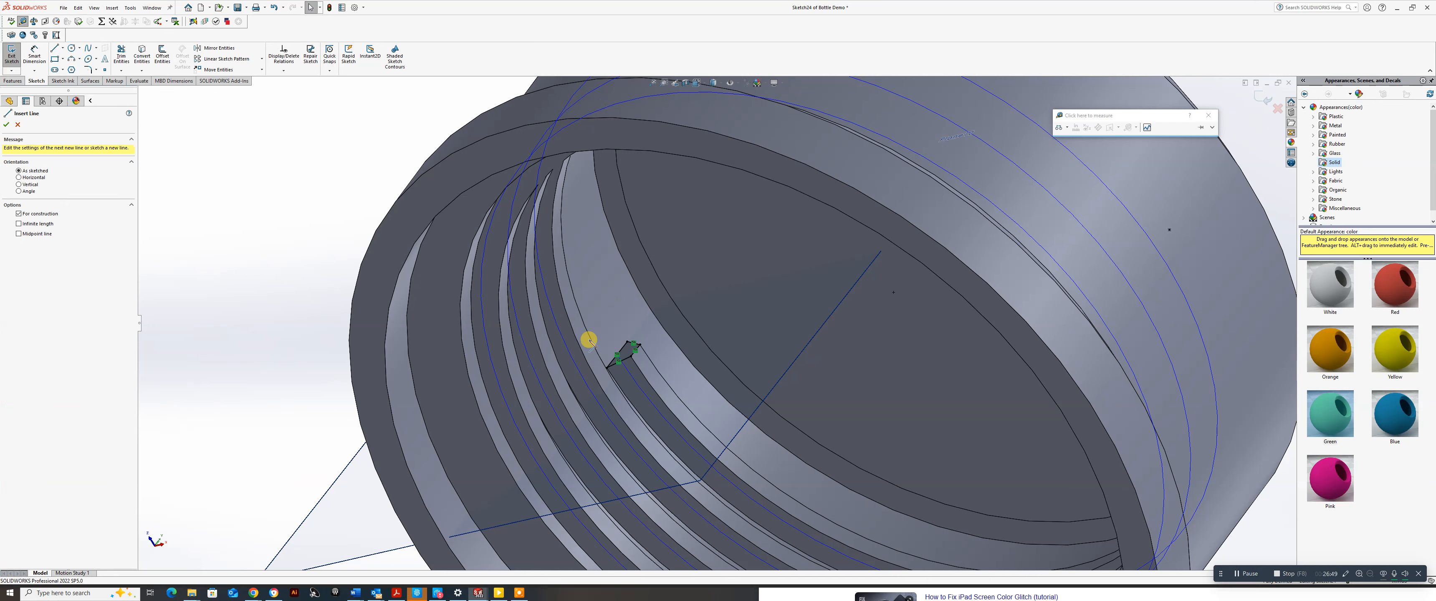
pyautogui.moveTo(627, 344); pyautogui.dragTo(607, 368)
pyautogui.rightClick(607, 368)
pyautogui.click(621, 372)
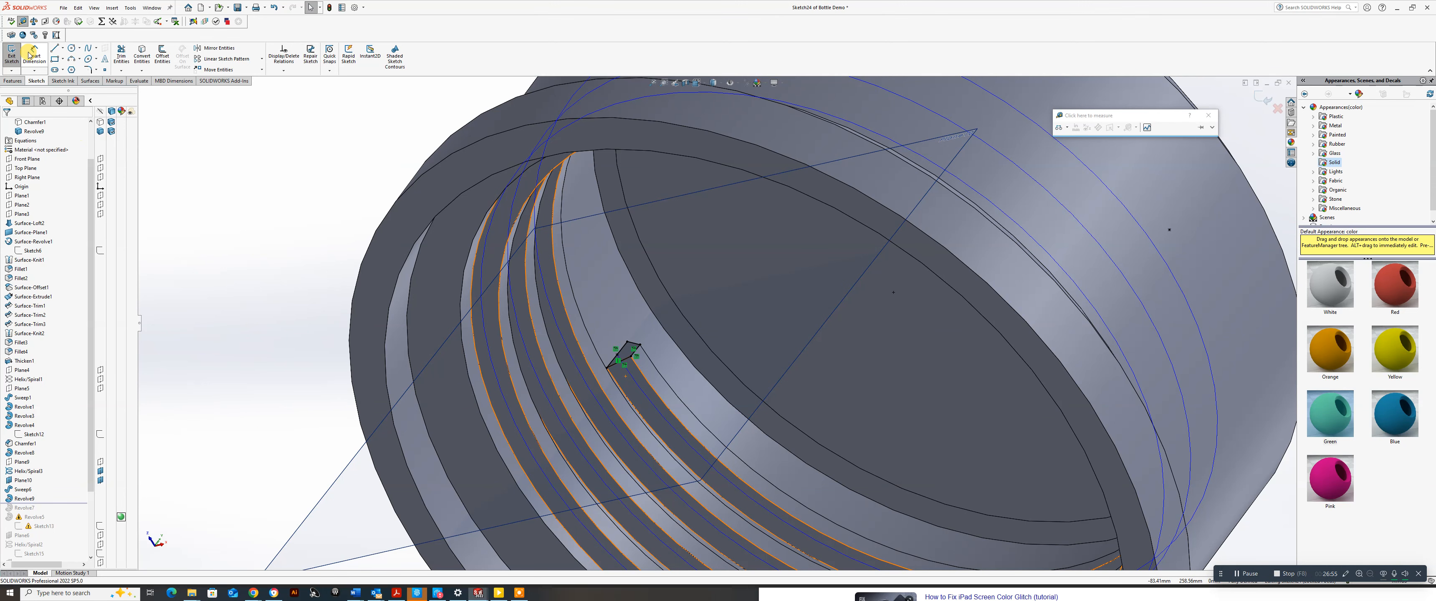
# Start a revolved boss about the construction line and select the profile contour and region on the thread's inner end face.
pyautogui.click(13, 81)
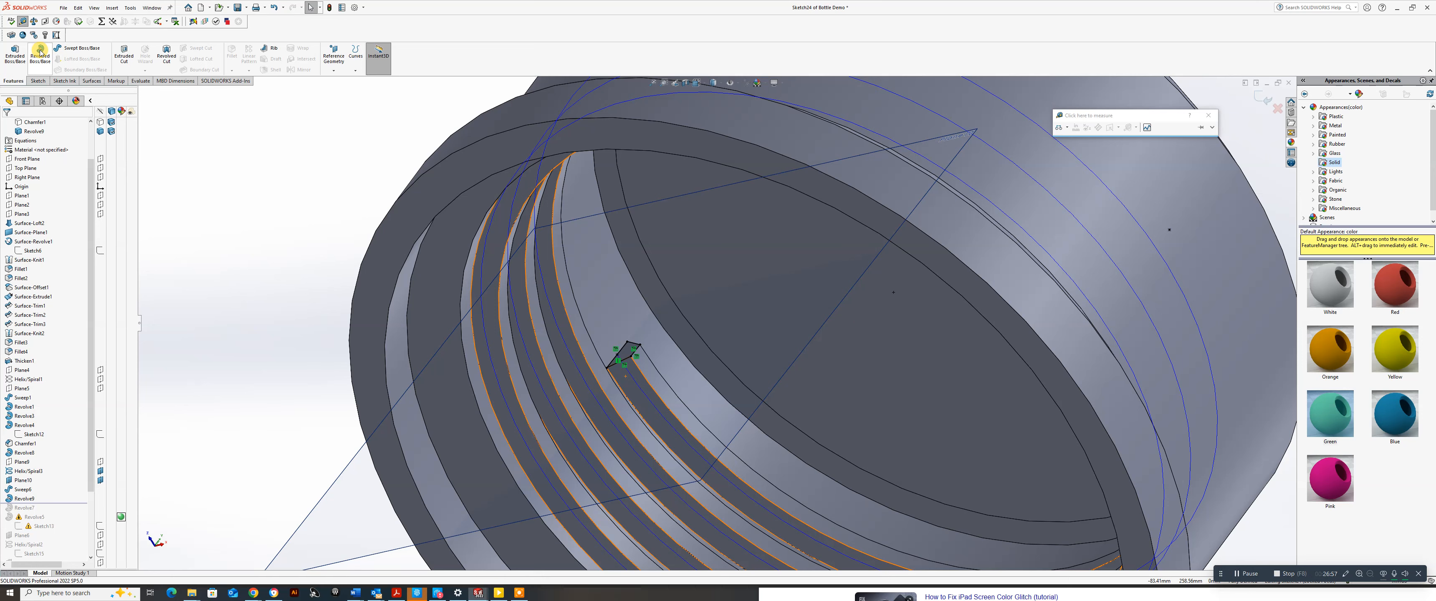
pyautogui.click(40, 53)
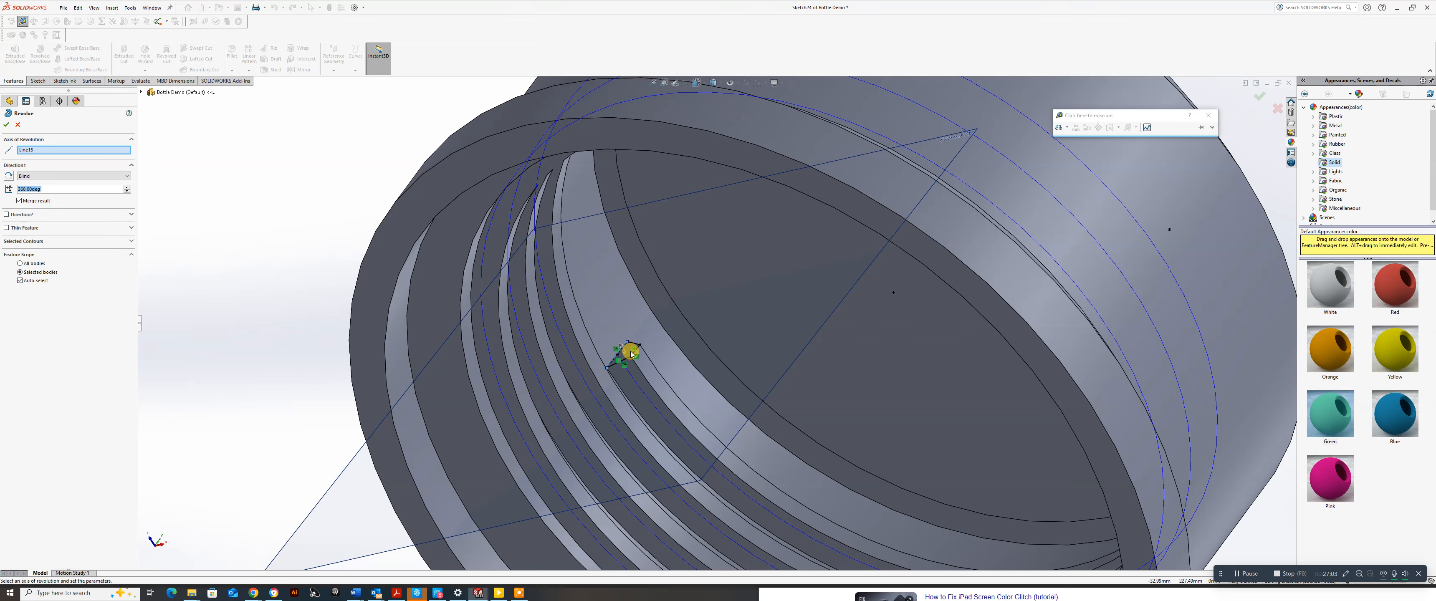
pyautogui.click(25, 243)
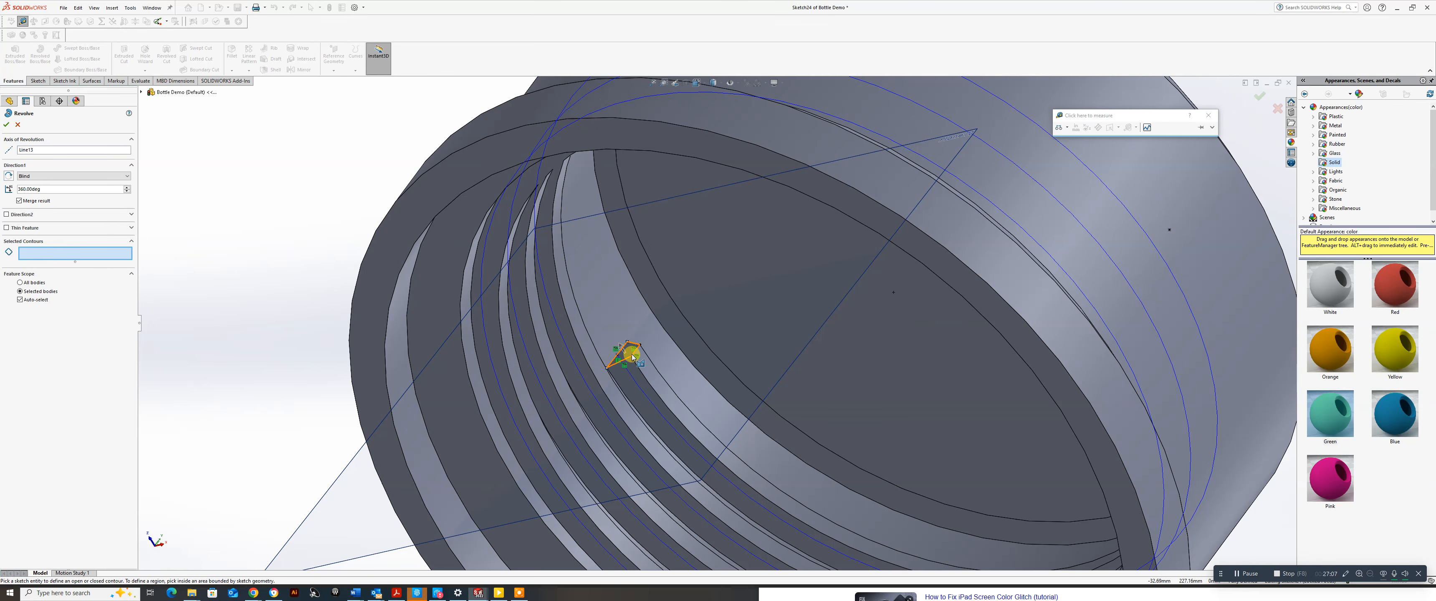
pyautogui.click(631, 355)
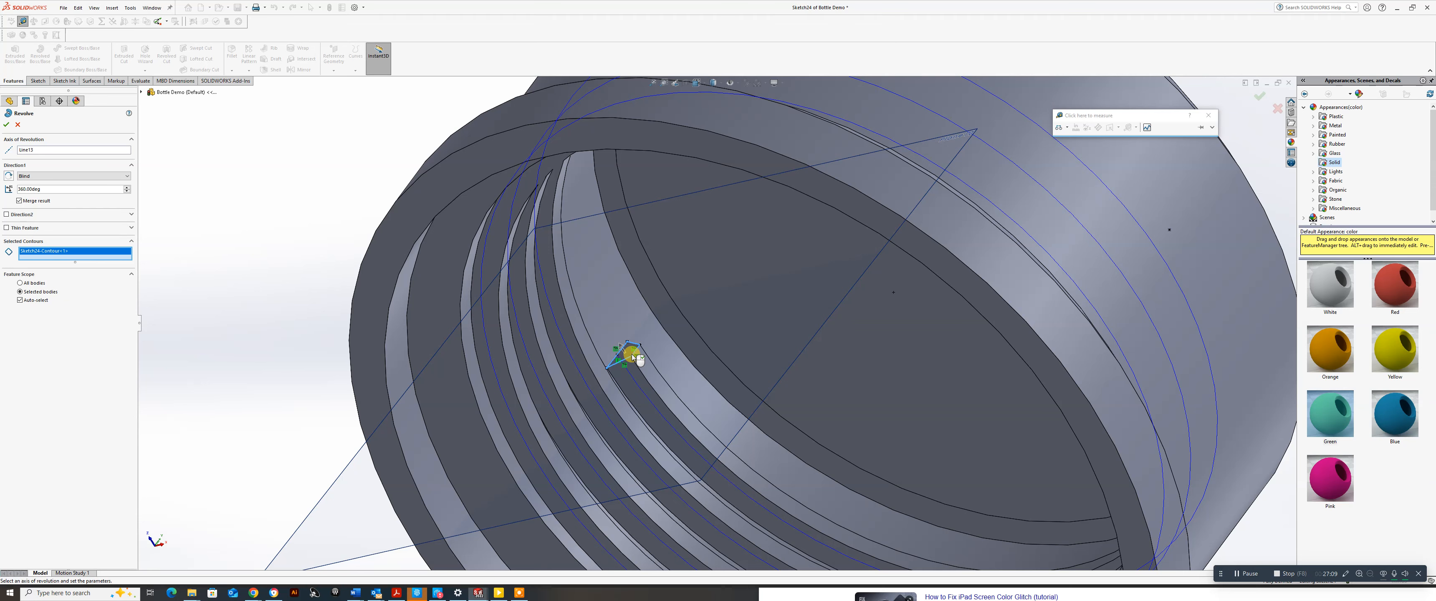
pyautogui.click(628, 354)
pyautogui.click(633, 352)
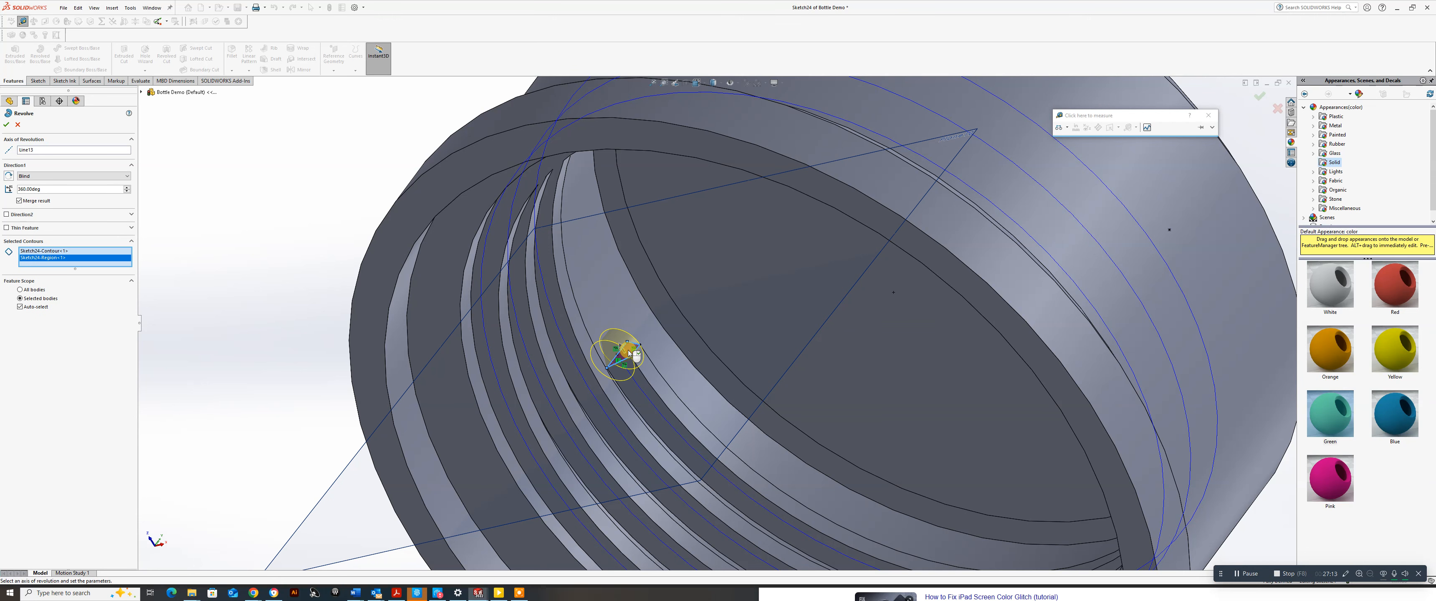
# Set the revolve angle to 180 degrees and try to create the revolved thread end.
pyautogui.click(63, 186)
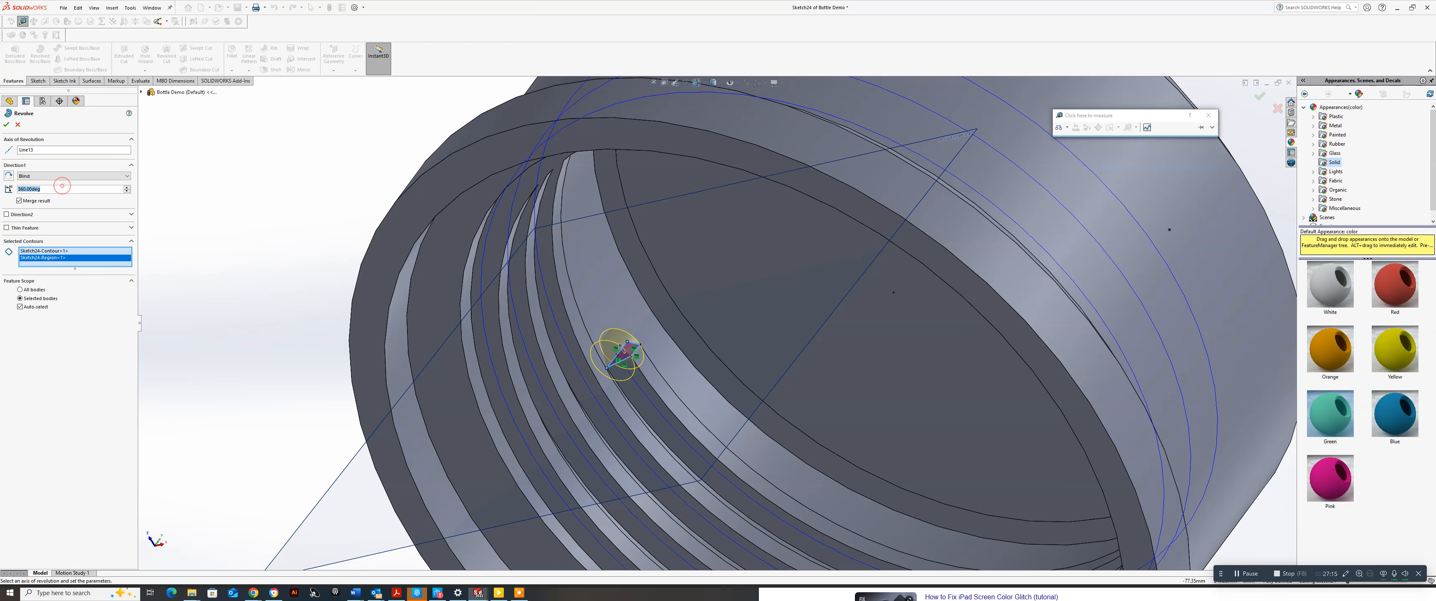
pyautogui.write('180')
pyautogui.press('Return')
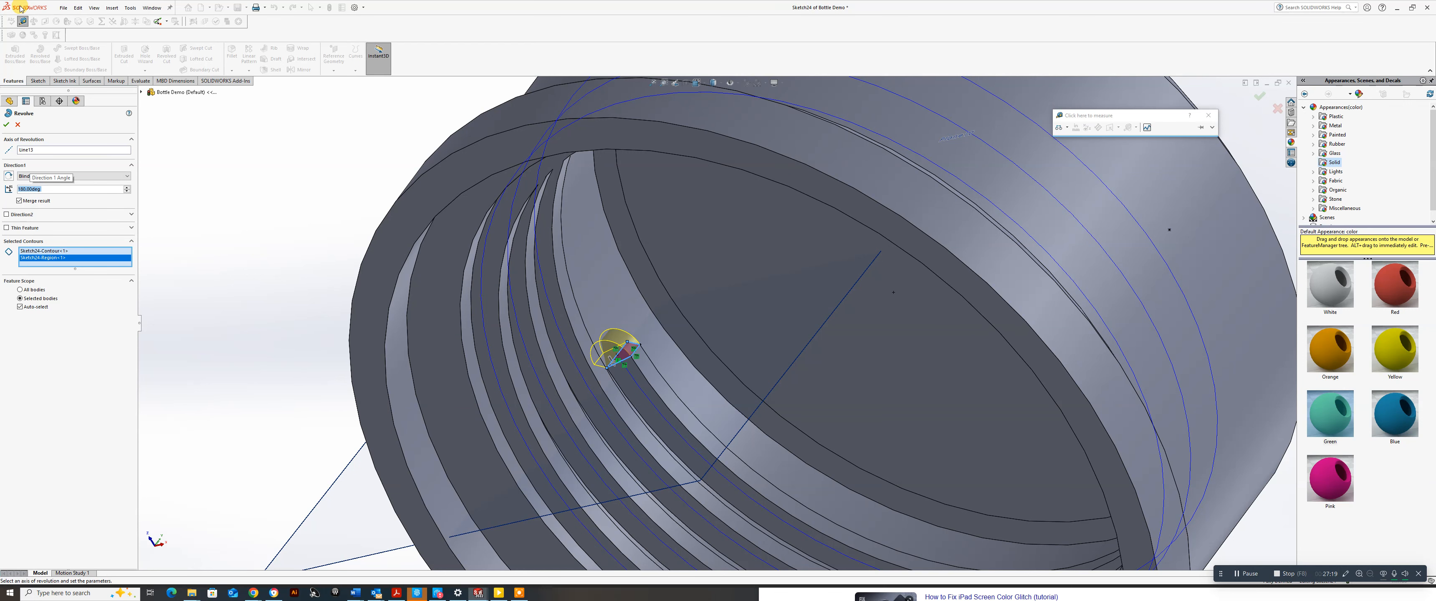
pyautogui.click(7, 125)
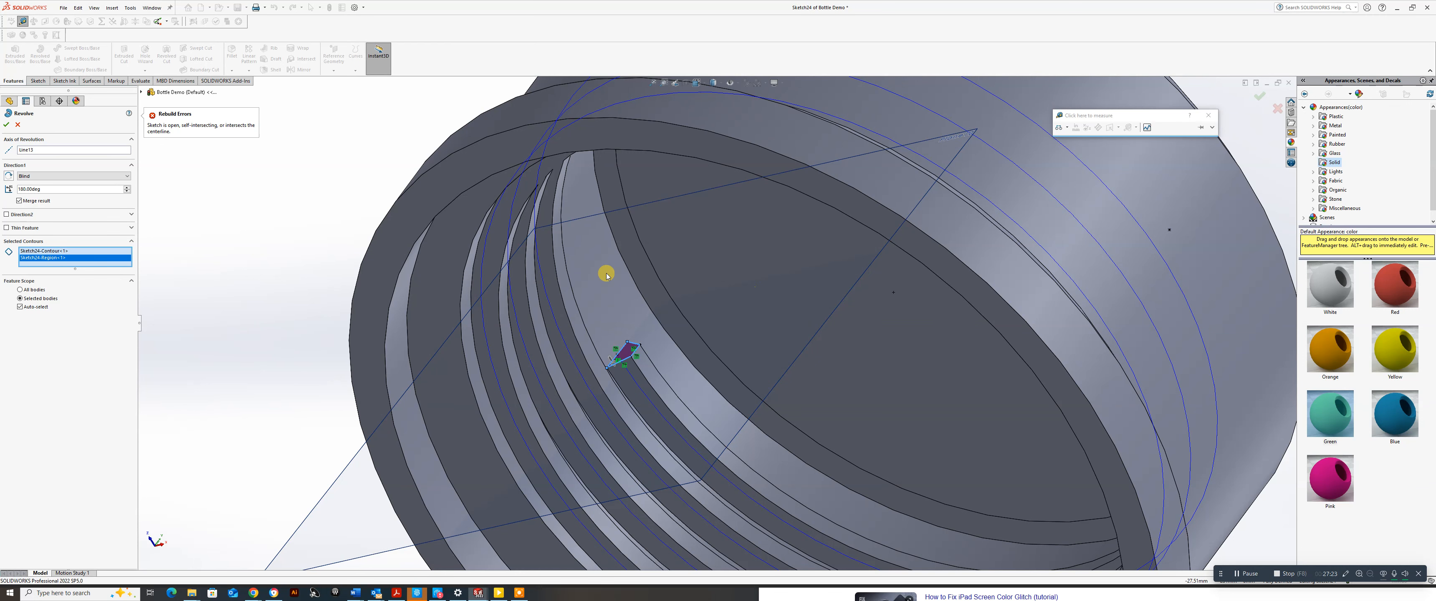
# Remove the contour entry from the selected contours, keeping only the region, and create the revolved inner thread end.
pyautogui.click(9, 176)
pyautogui.click(35, 260)
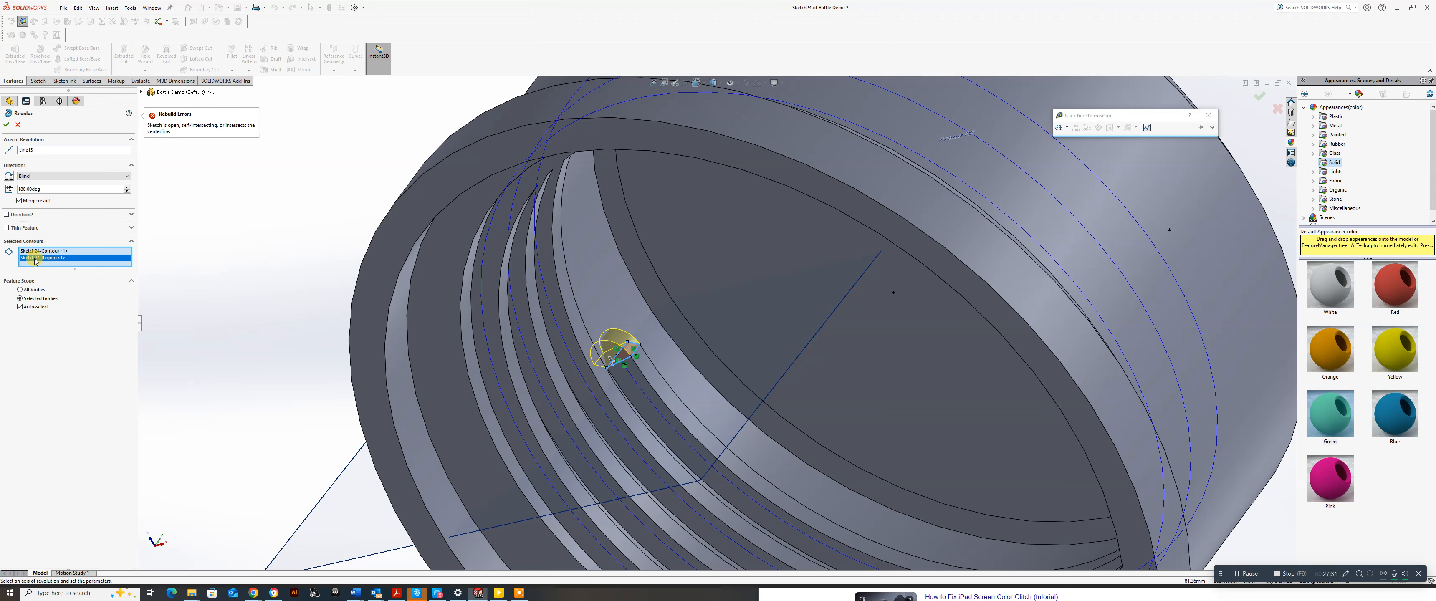
pyautogui.click(34, 251)
pyautogui.rightClick(35, 252)
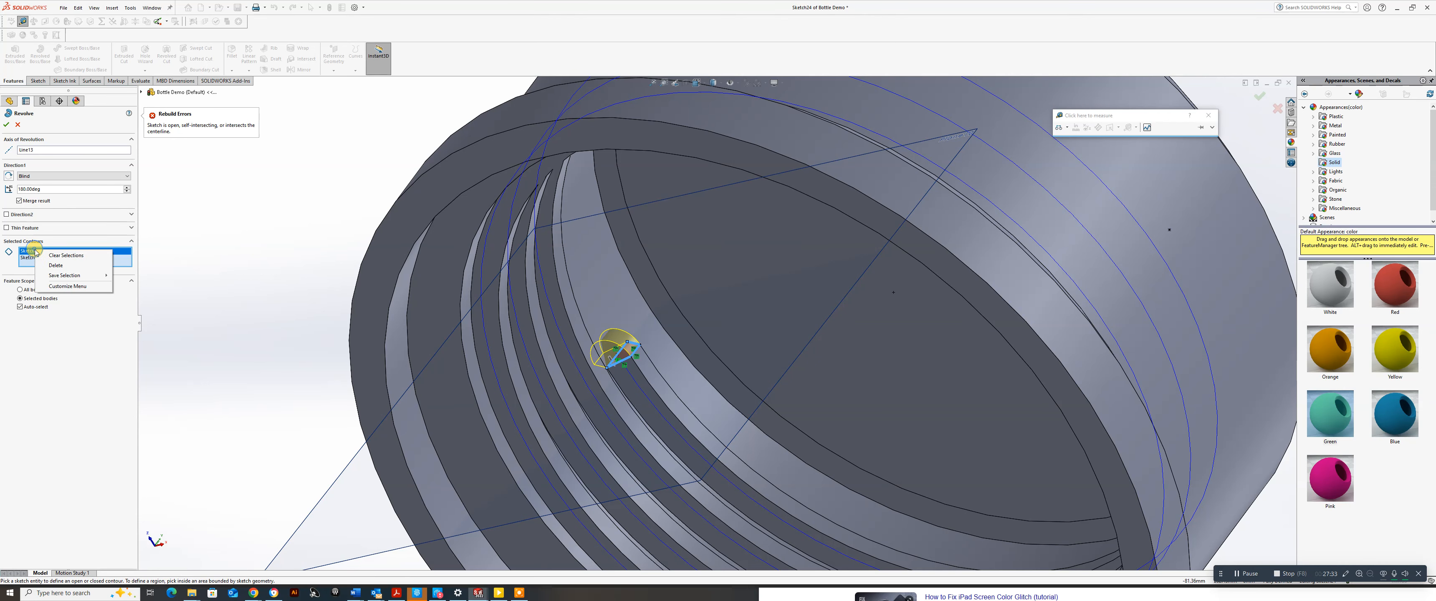
pyautogui.click(56, 266)
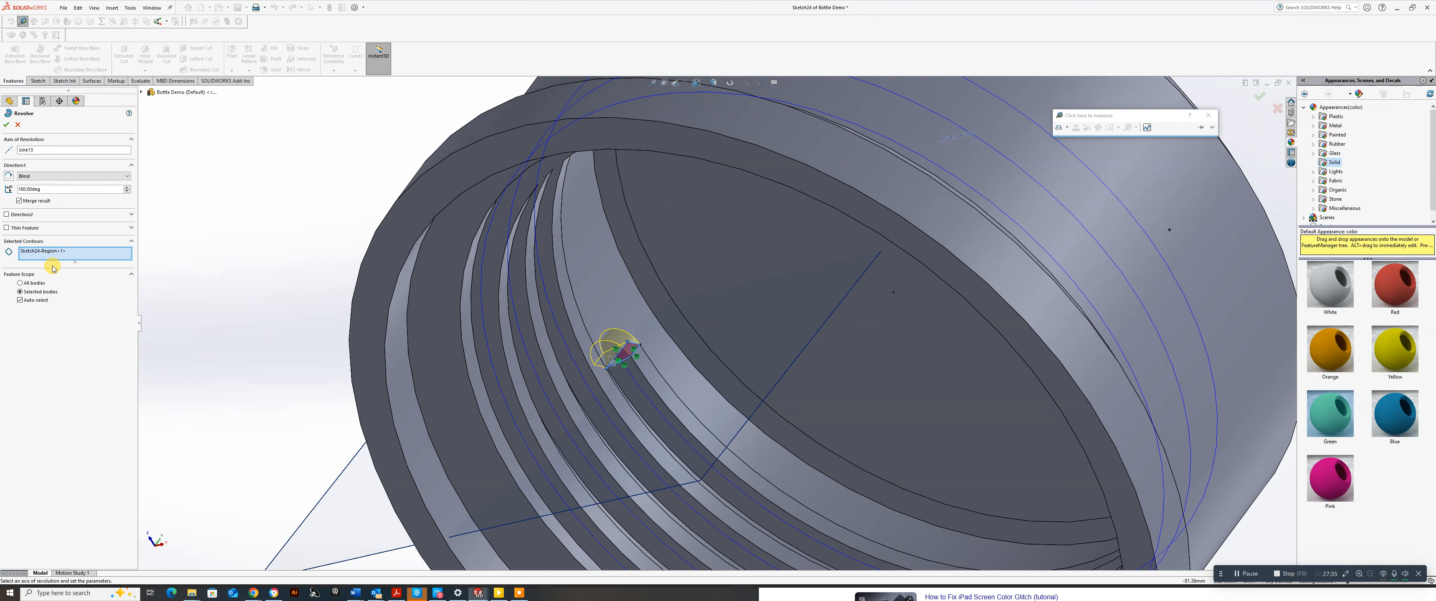
pyautogui.click(7, 125)
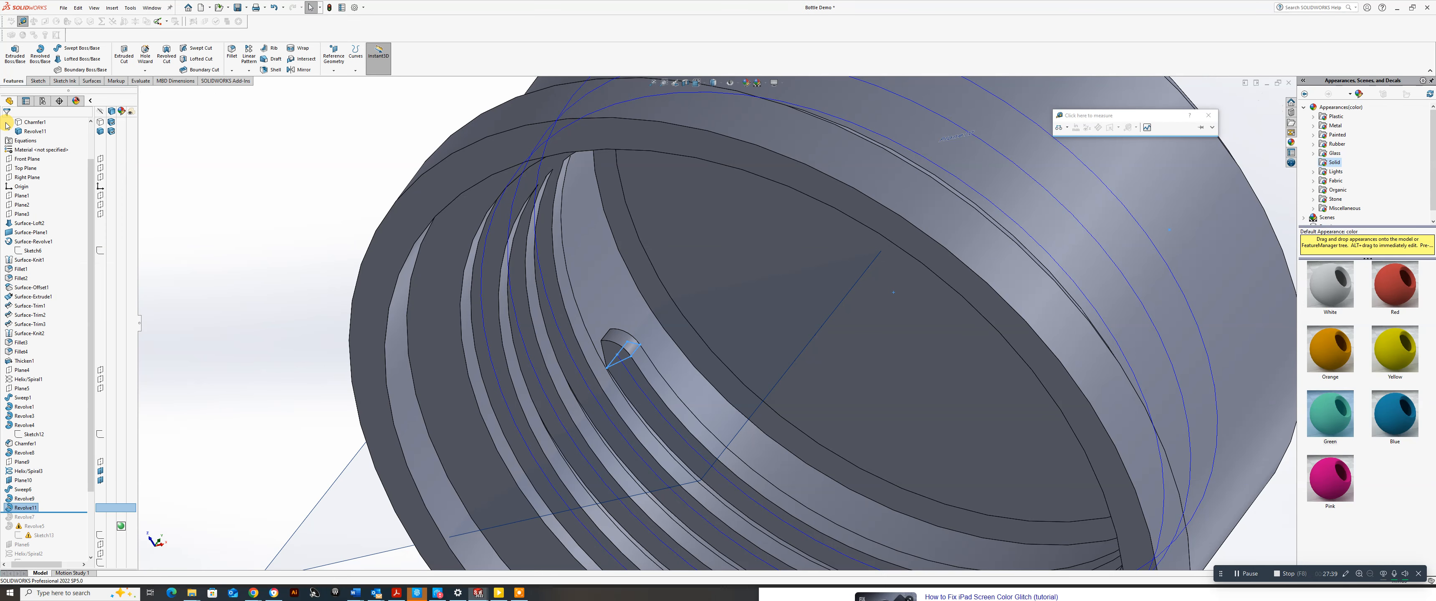
# Examine the whole cap from the front and along its axis.
pyautogui.scroll(6, 686, 340)
pyautogui.moveTo(721, 351); pyautogui.dragTo(826, 437, button='middle')
pyautogui.press('space')
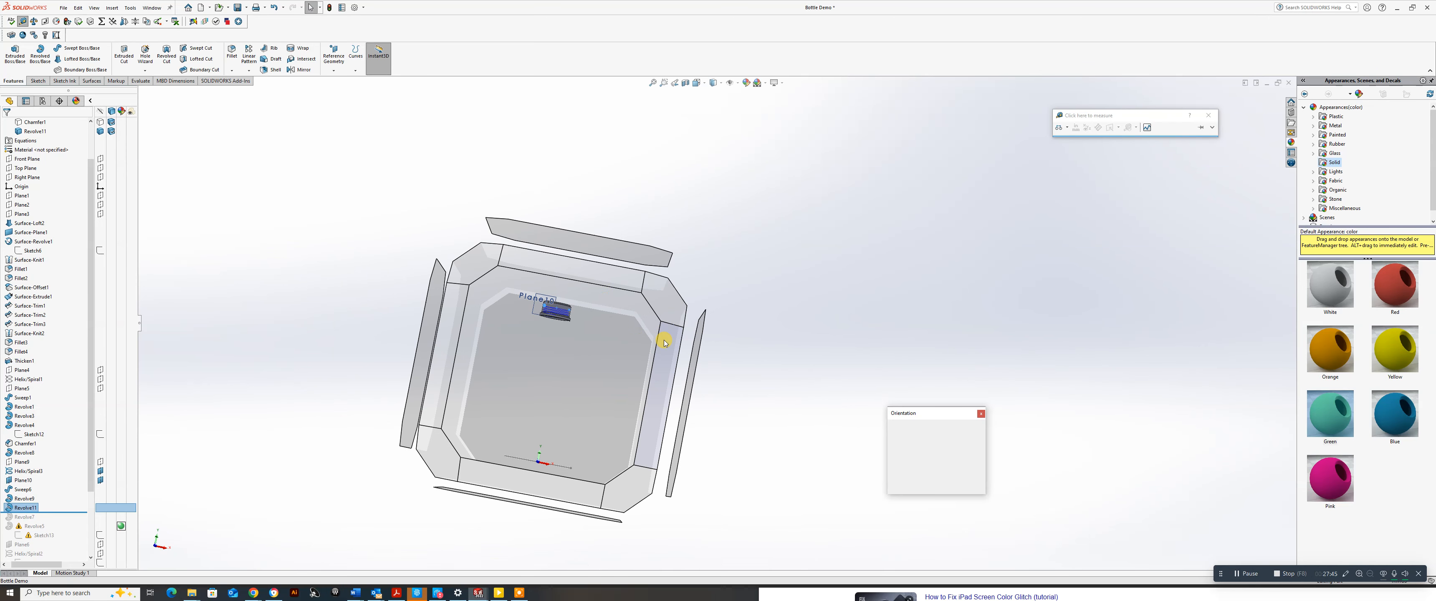
pyautogui.click(603, 296)
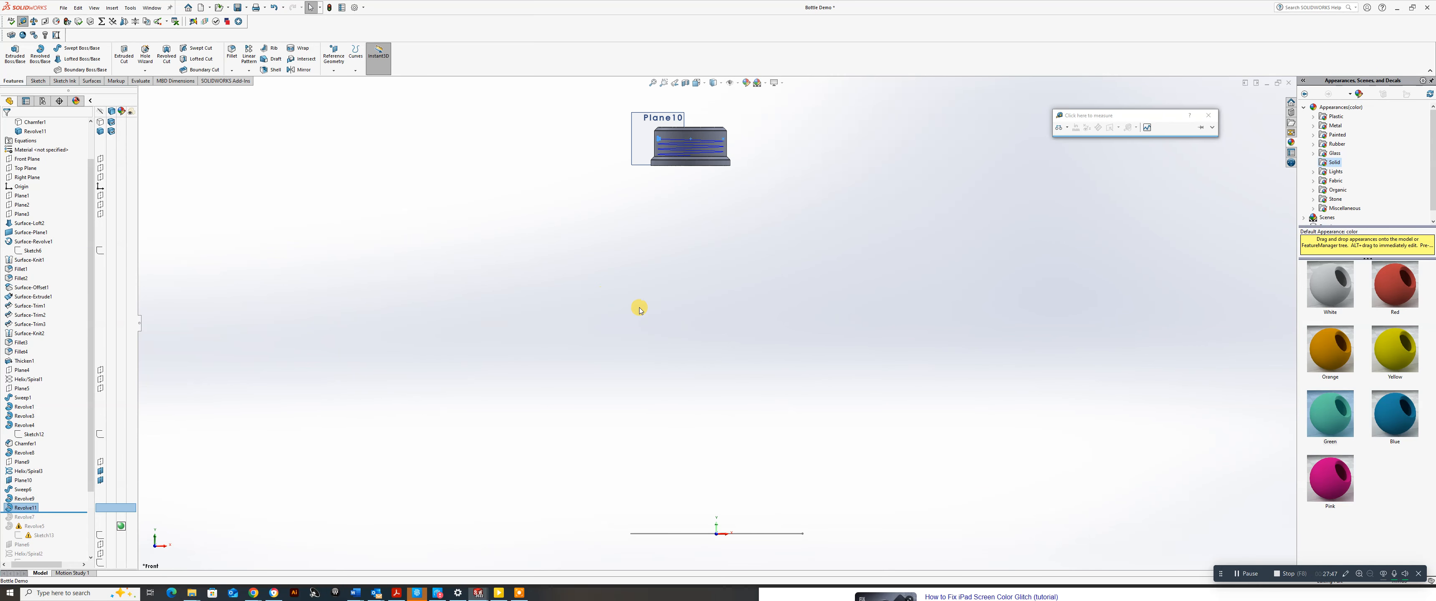
pyautogui.press('space')
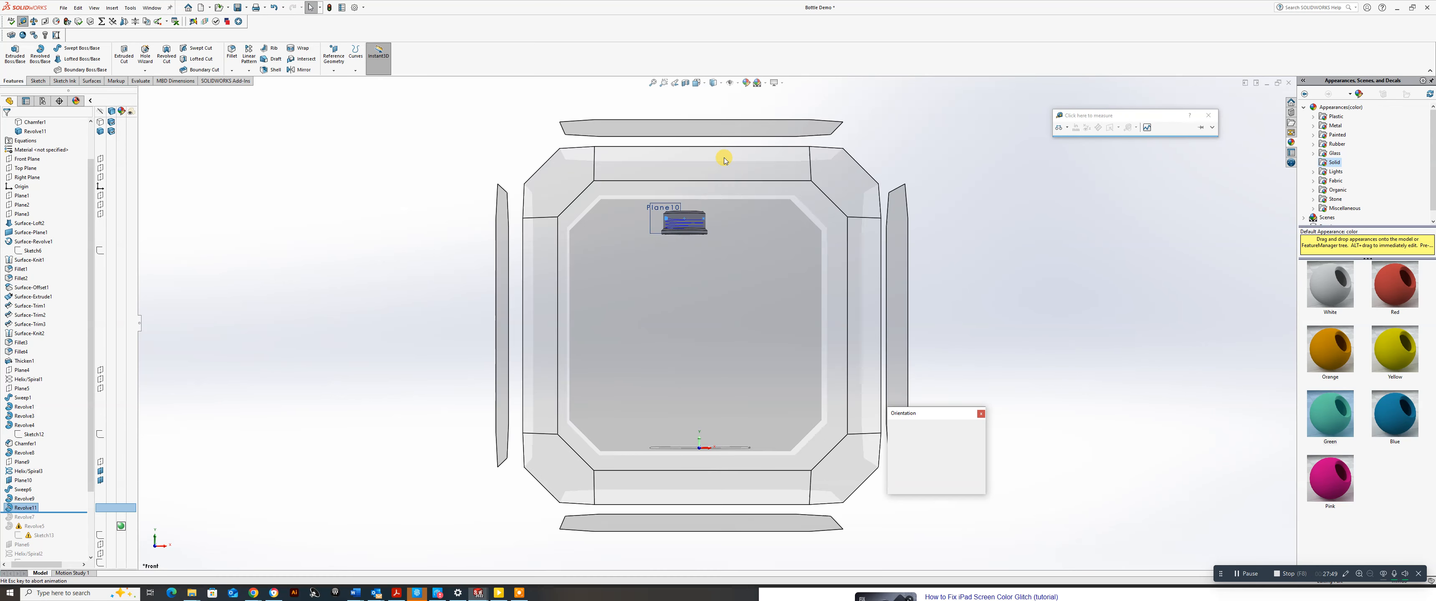
pyautogui.click(615, 226)
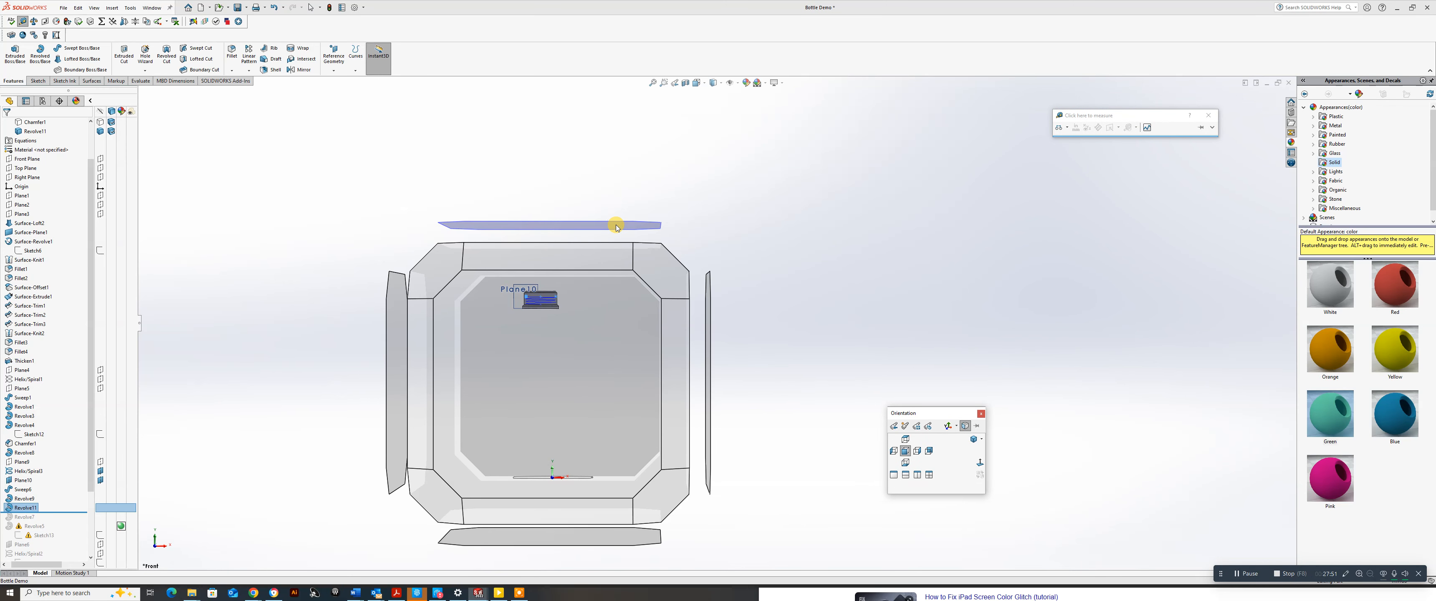
pyautogui.moveTo(852, 235); pyautogui.dragTo(773, 310, button='middle')
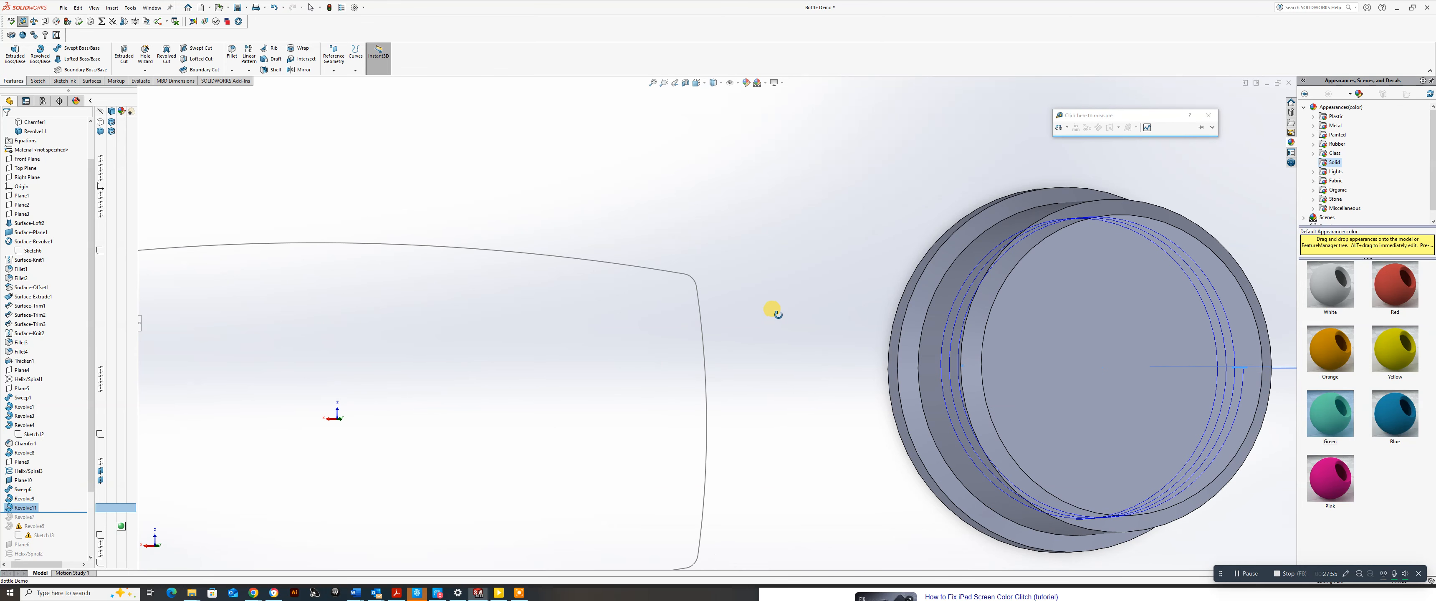
pyautogui.press('space')
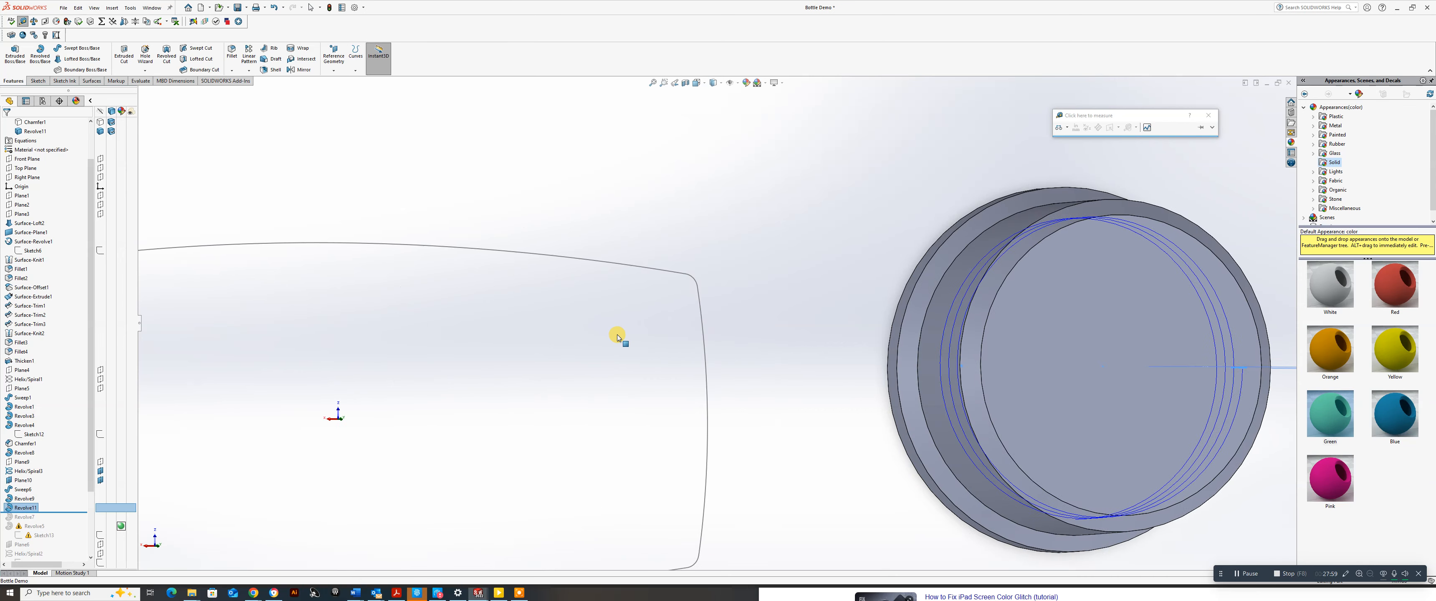
pyautogui.scroll(-2, 884, 240)
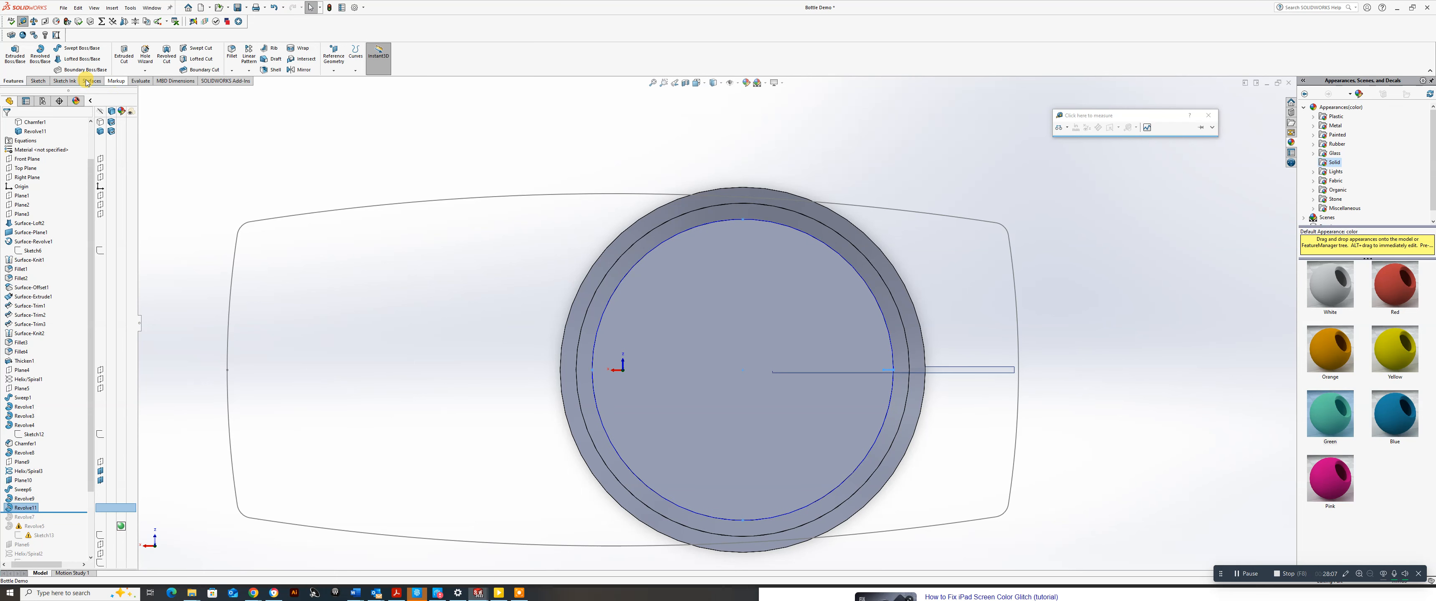
# Start a sketch on the flat annular rim face at the cap's open end.
pyautogui.click(37, 81)
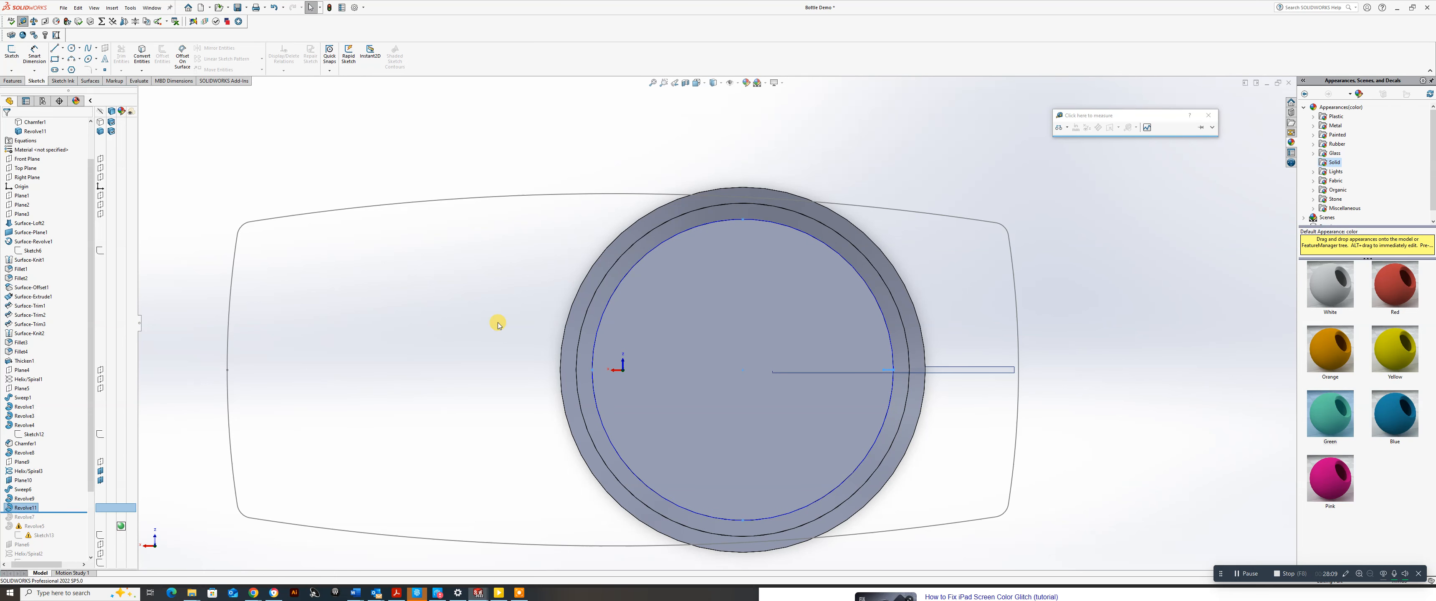
pyautogui.moveTo(688, 261); pyautogui.dragTo(743, 283, button='middle')
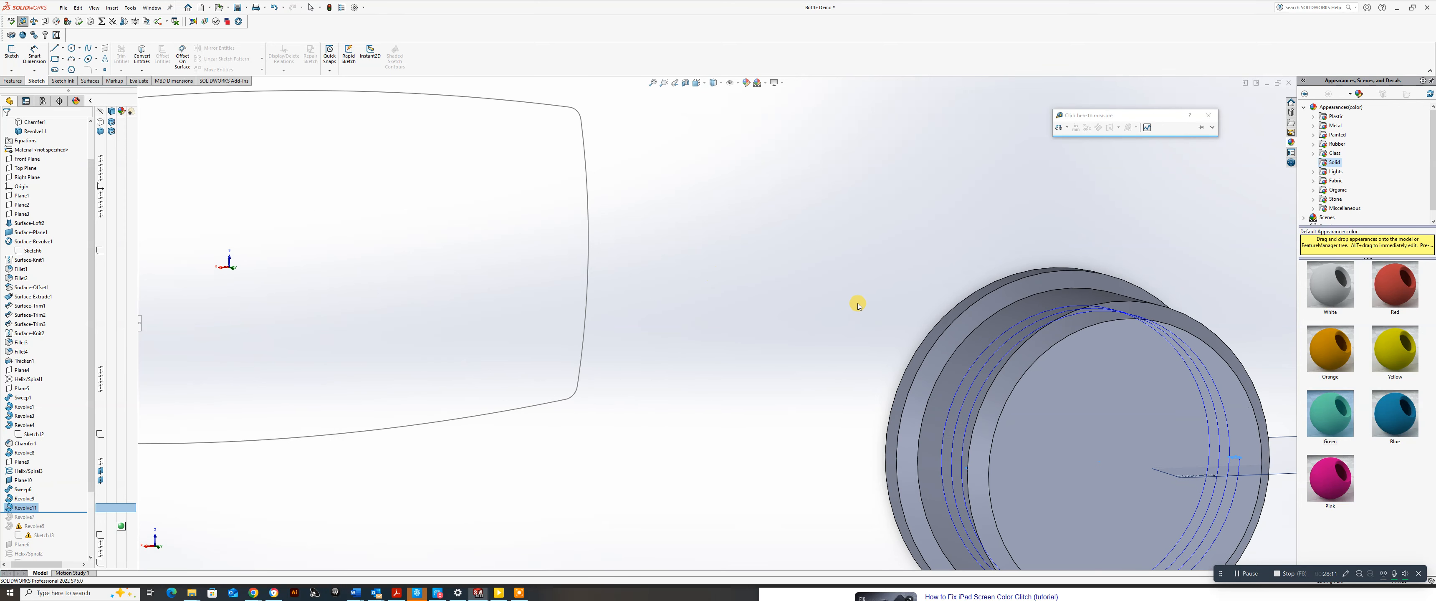
pyautogui.scroll(1, 1023, 308)
pyautogui.scroll(-3, 1022, 312)
pyautogui.moveTo(1052, 331)
pyautogui.mouseDown(button='middle')
pyautogui.moveTo(1249, 379)
pyautogui.moveTo(1224, 344)
pyautogui.moveTo(938, 340)
pyautogui.mouseUp(button='middle')
pyautogui.scroll(3, 938, 340)
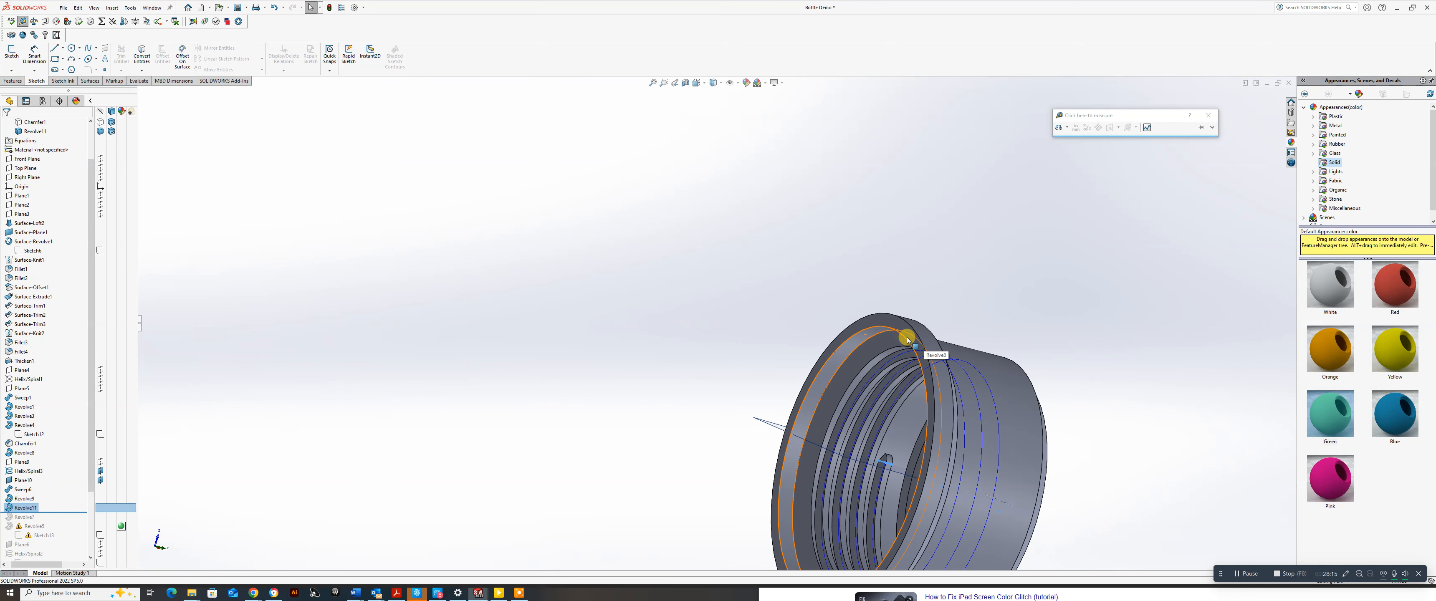
pyautogui.click(910, 335)
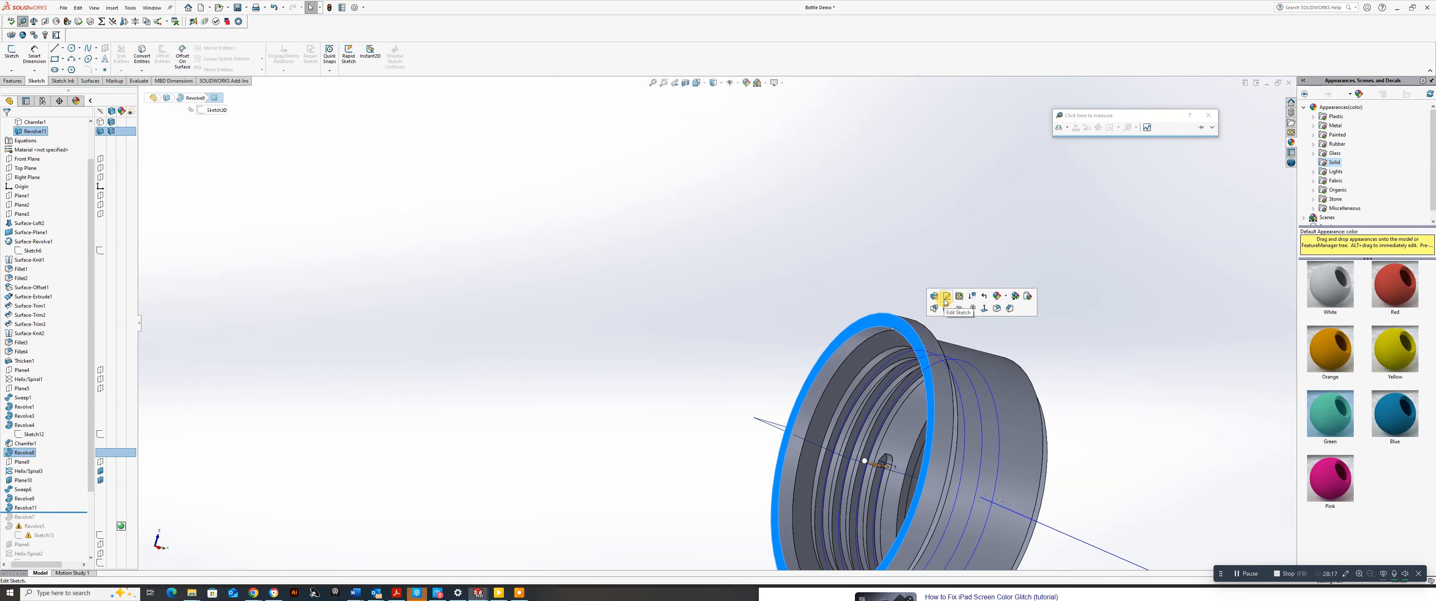
pyautogui.click(11, 53)
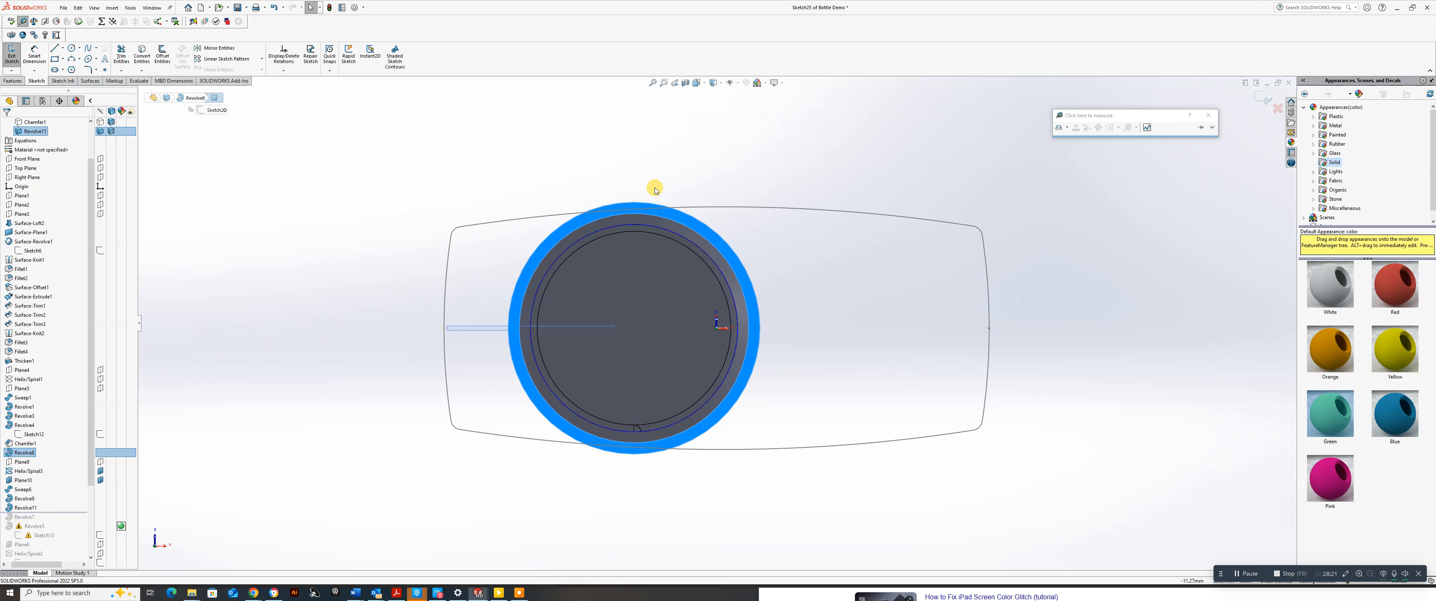
# Offset the cap rim's outer circular edge inward by 0.2 mm in the sketch.
pyautogui.click(364, 204)
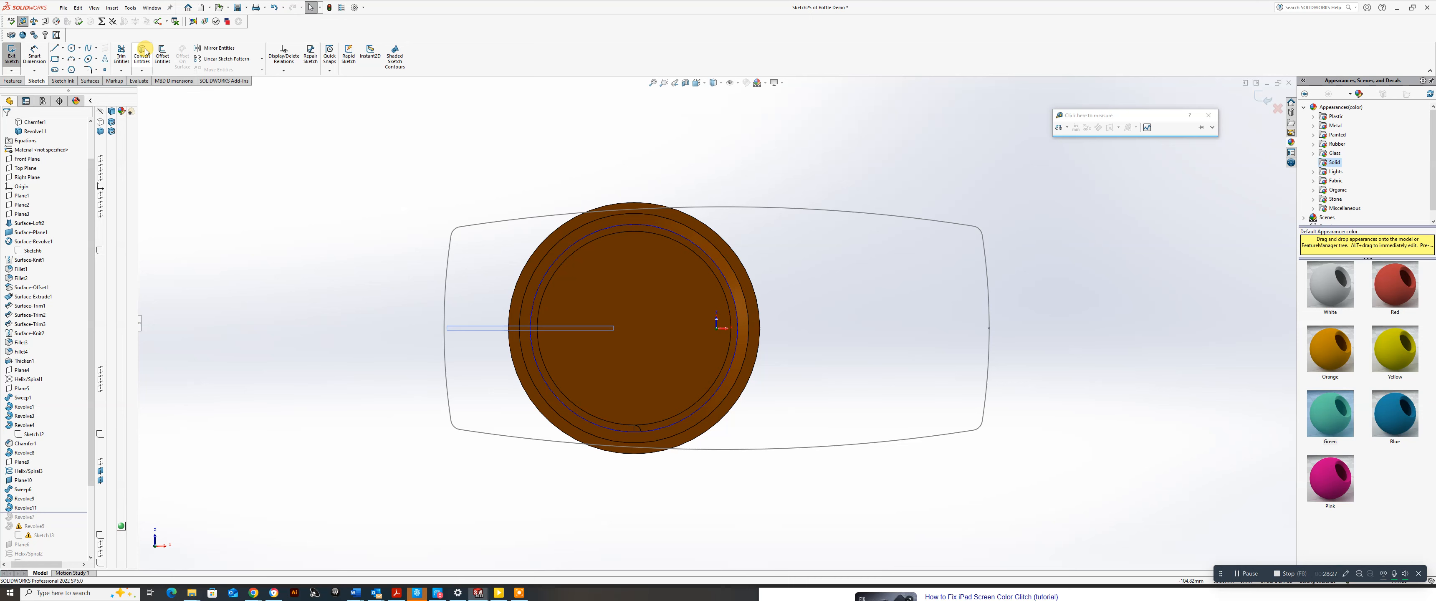
pyautogui.click(162, 51)
pyautogui.scroll(-3, 652, 209)
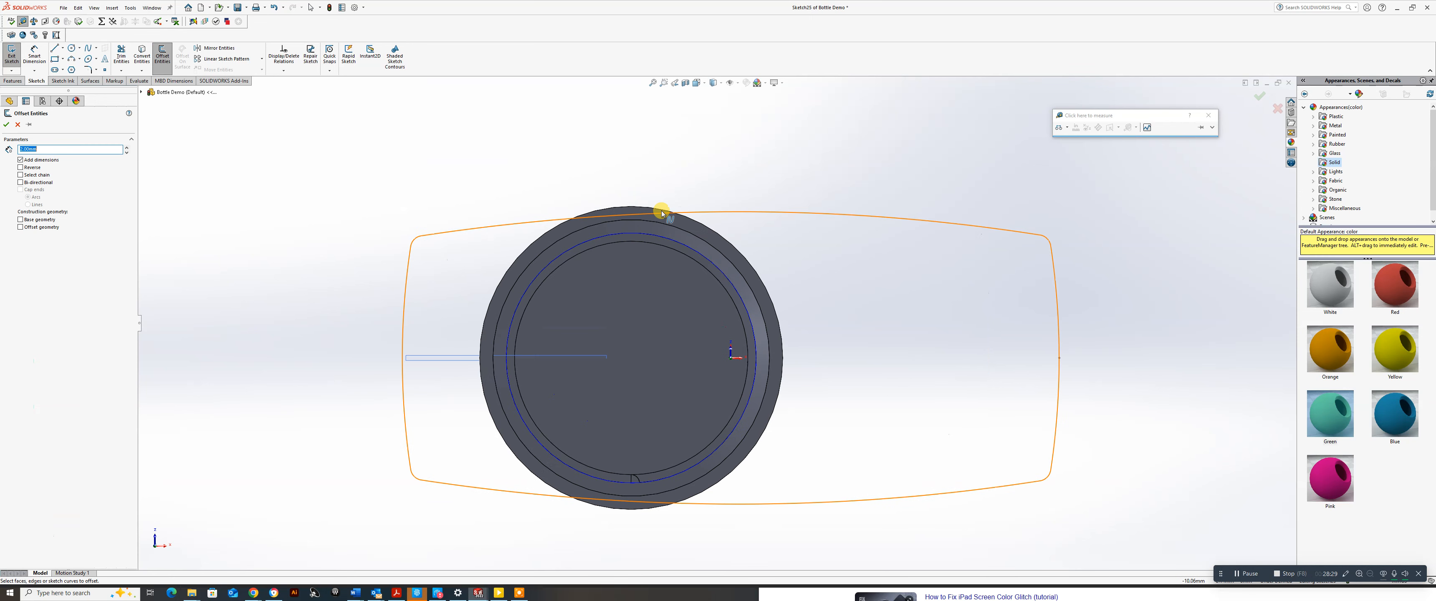
pyautogui.click(648, 216)
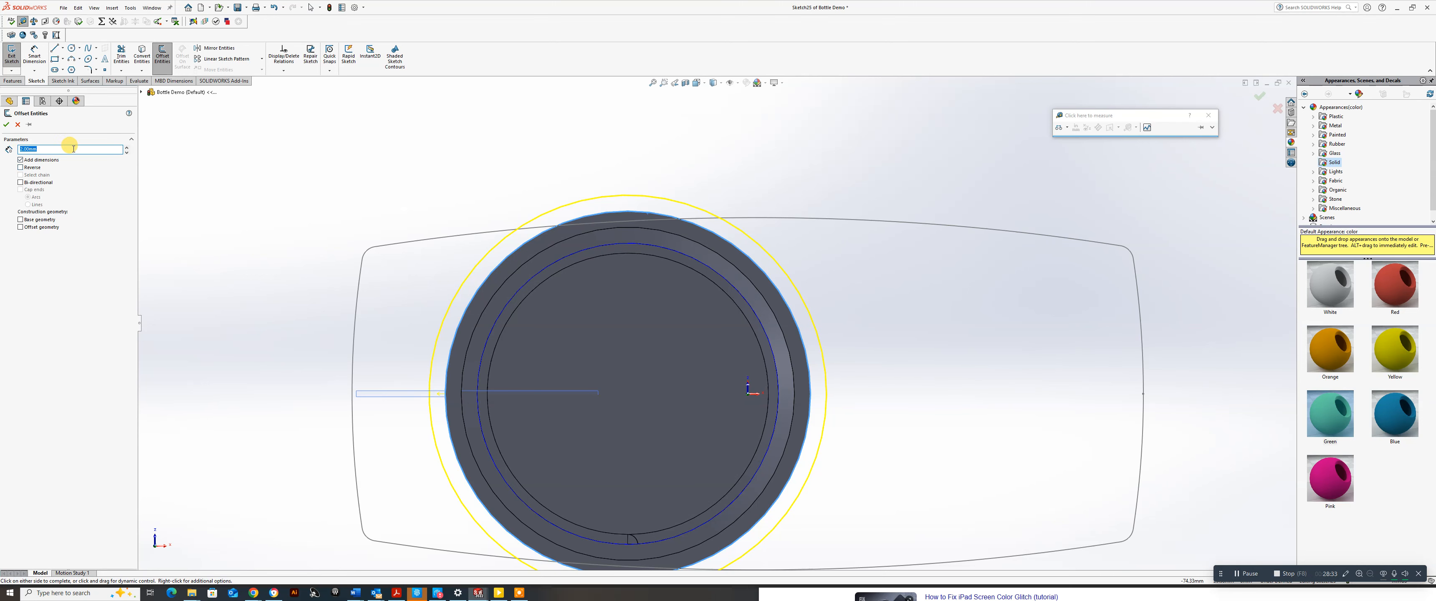
pyautogui.write('.2')
pyautogui.press('Return')
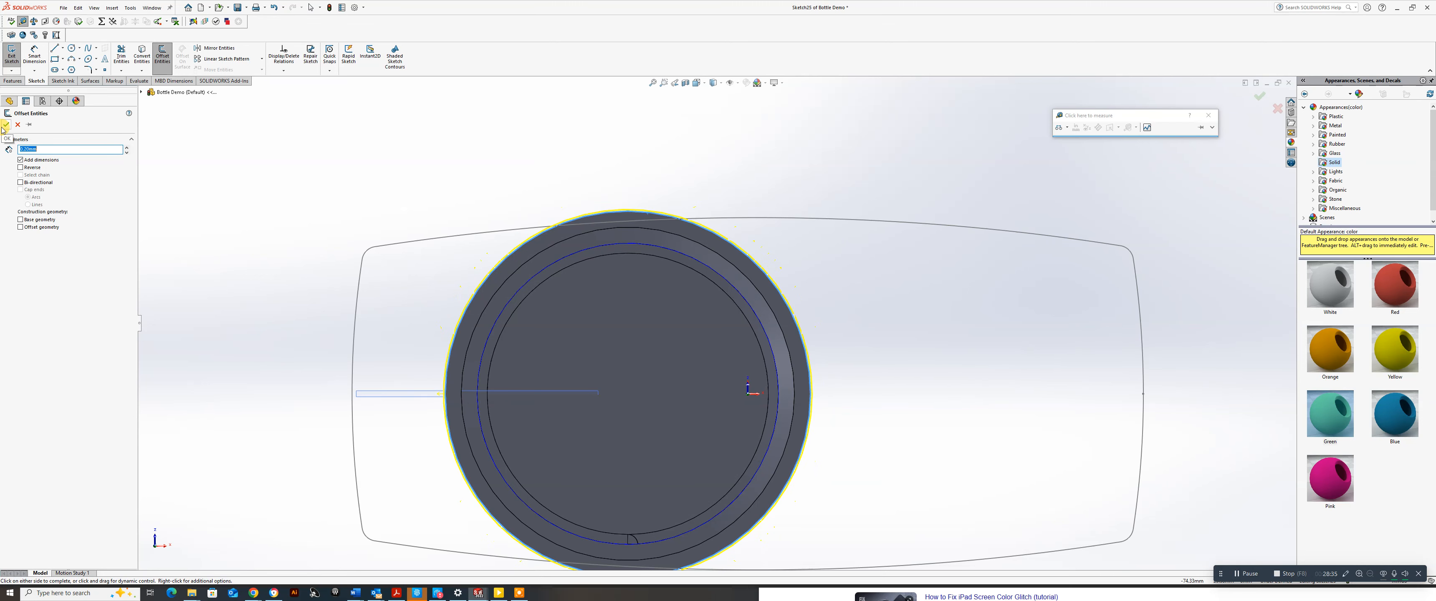
pyautogui.click(20, 167)
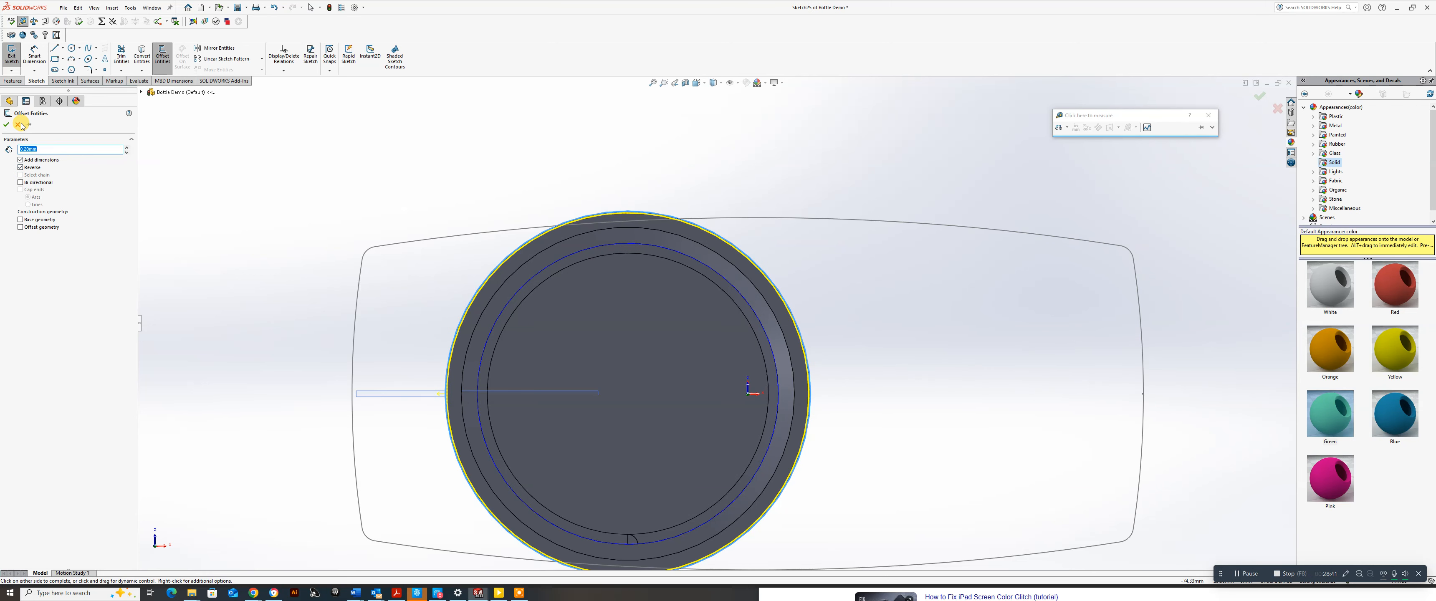
pyautogui.click(5, 129)
# Convert the rim's inner circular edge into a sketch circle.
pyautogui.click(142, 56)
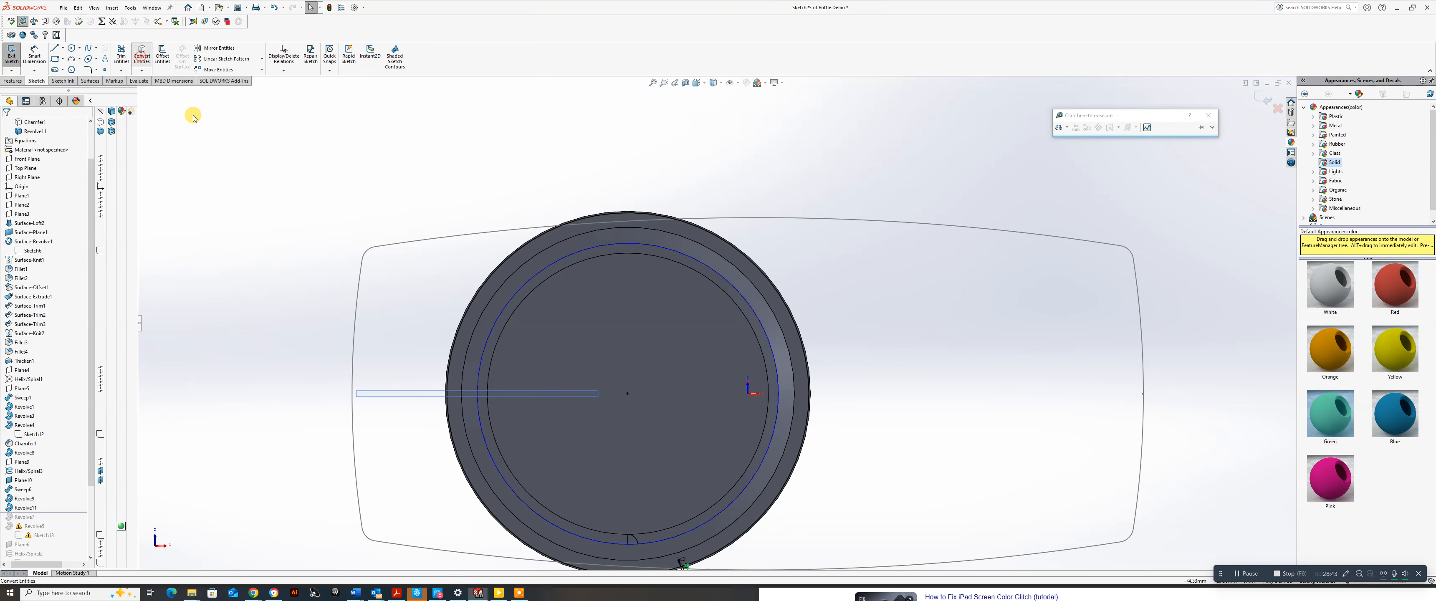
pyautogui.click(585, 222)
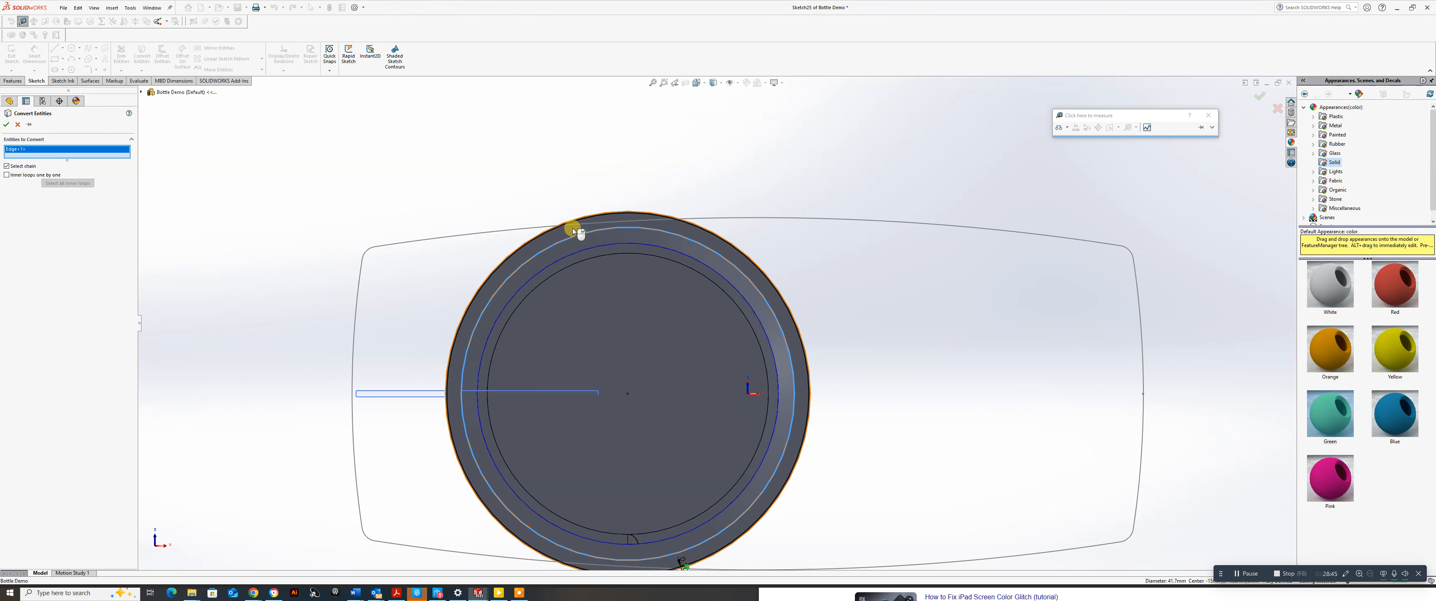
pyautogui.click(6, 125)
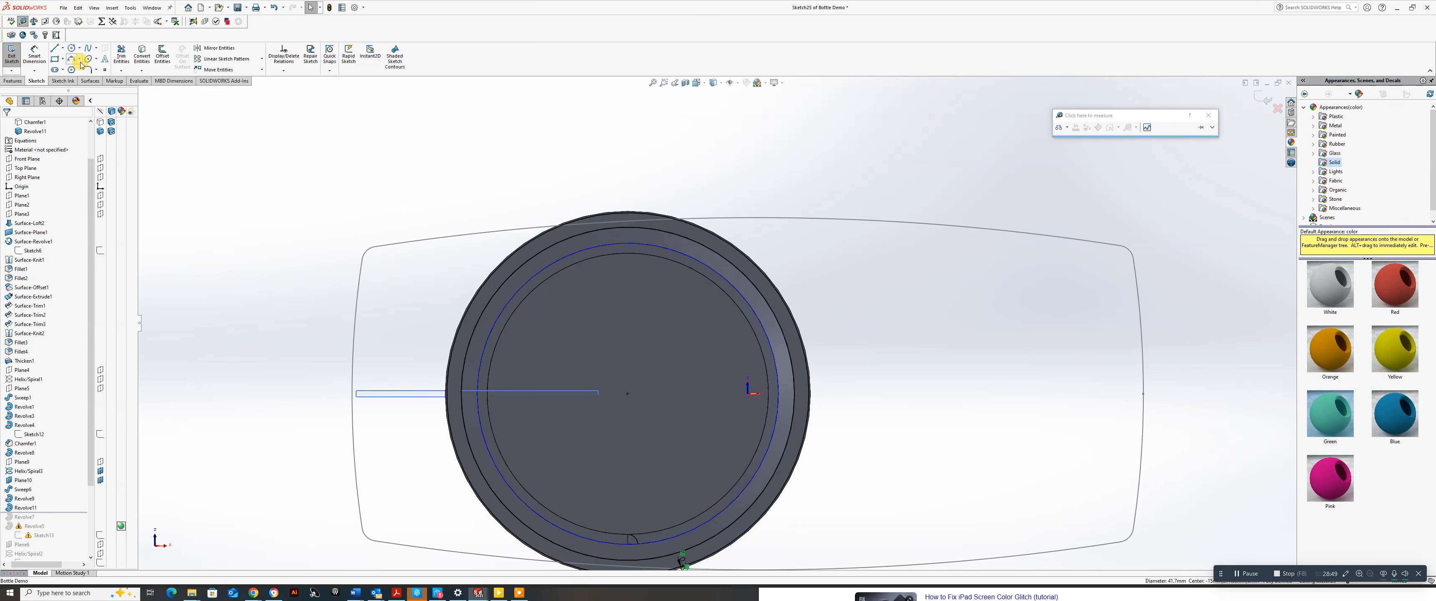
# Sketch a vertical centerline about 26 mm long from the cap's center up past the rim's outer edge.
pyautogui.click(62, 49)
pyautogui.click(61, 69)
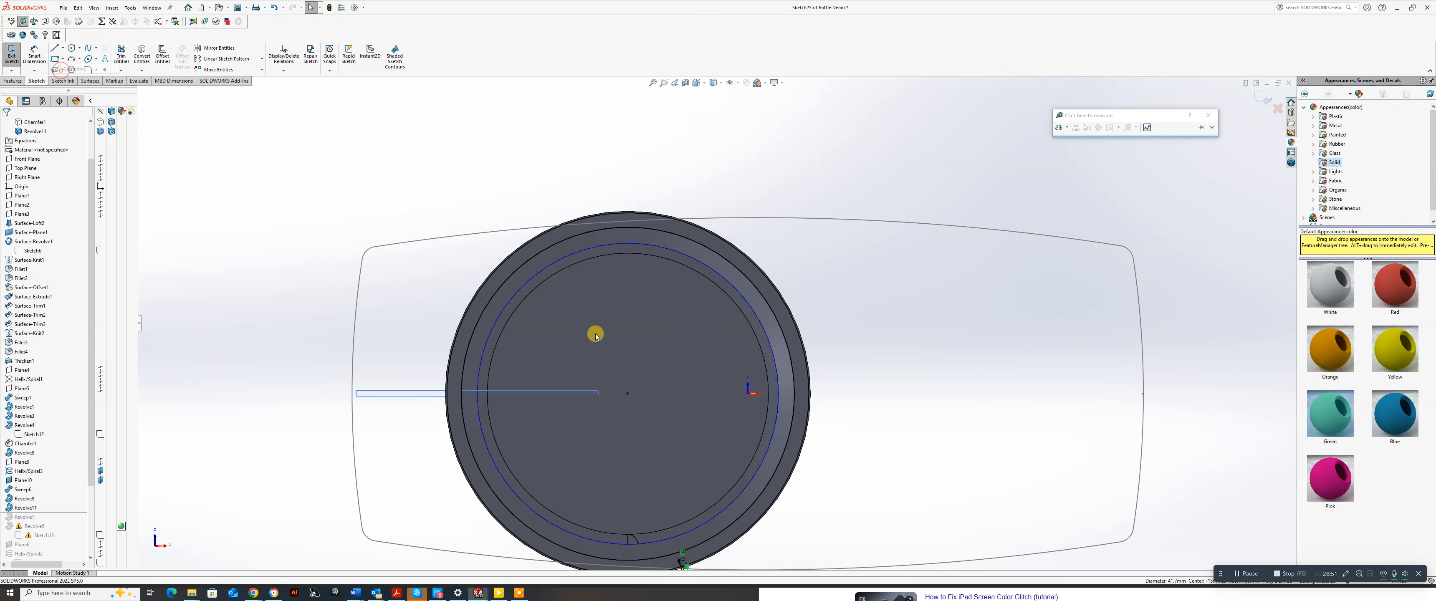
pyautogui.click(629, 393)
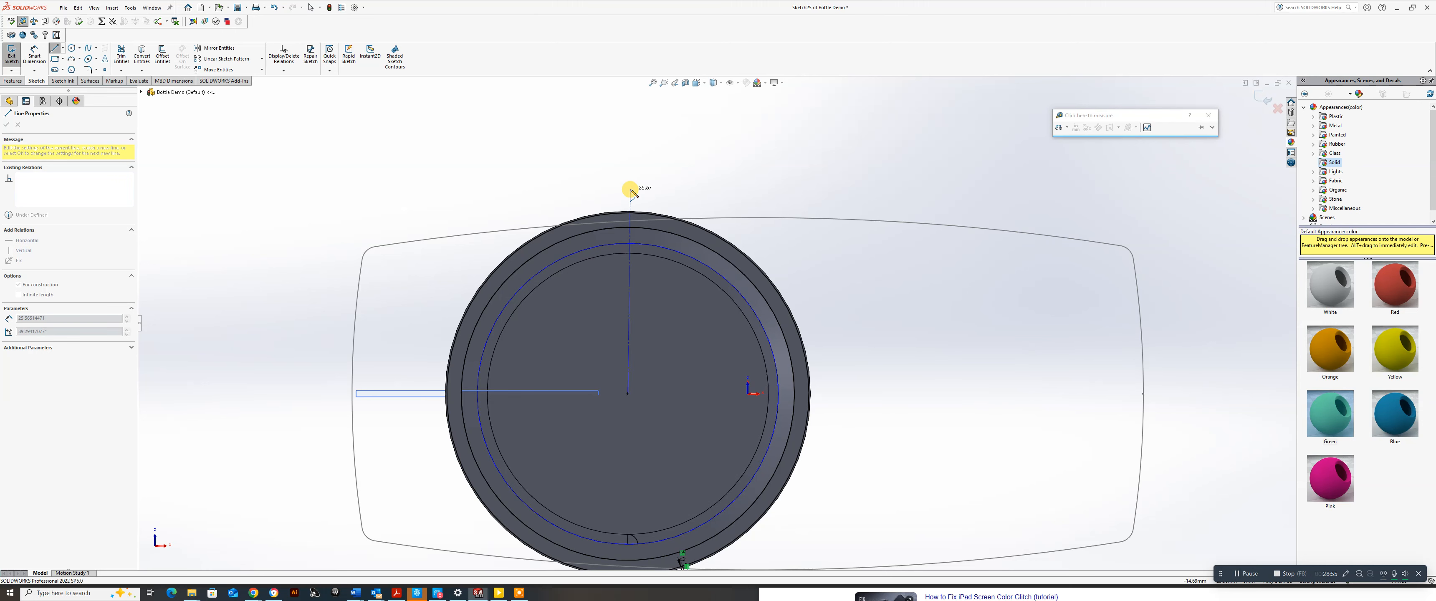
pyautogui.click(629, 191)
pyautogui.rightClick(629, 191)
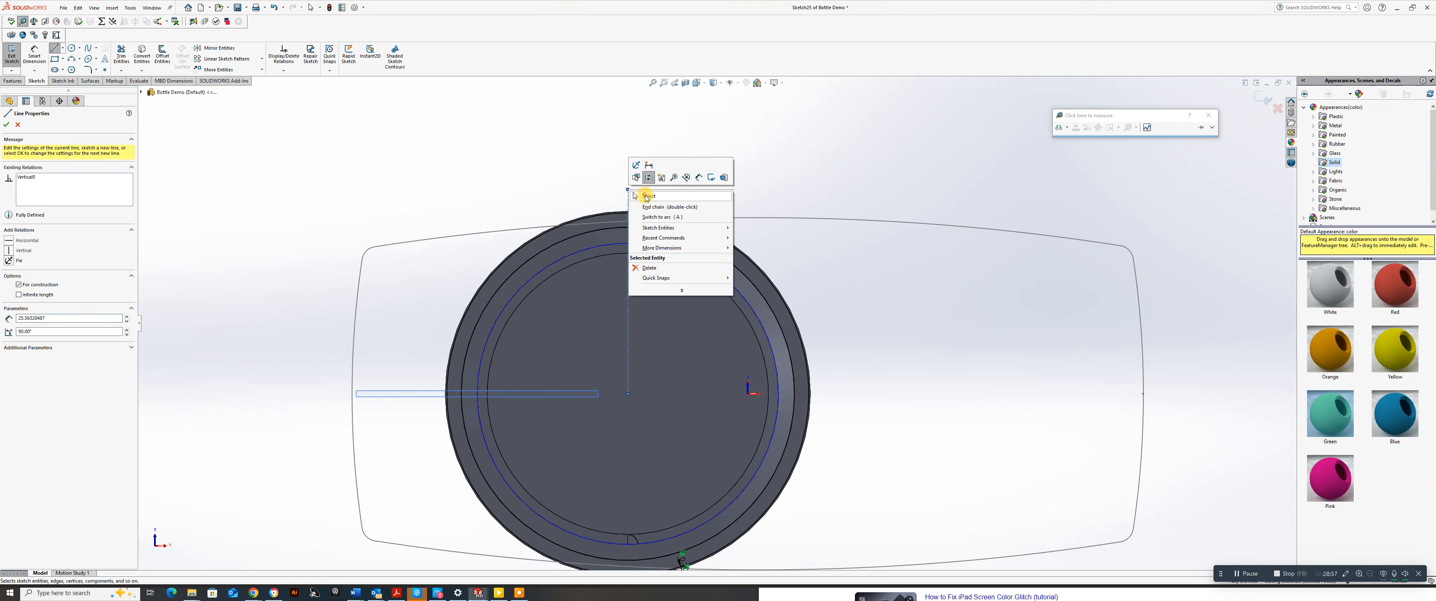
pyautogui.click(646, 197)
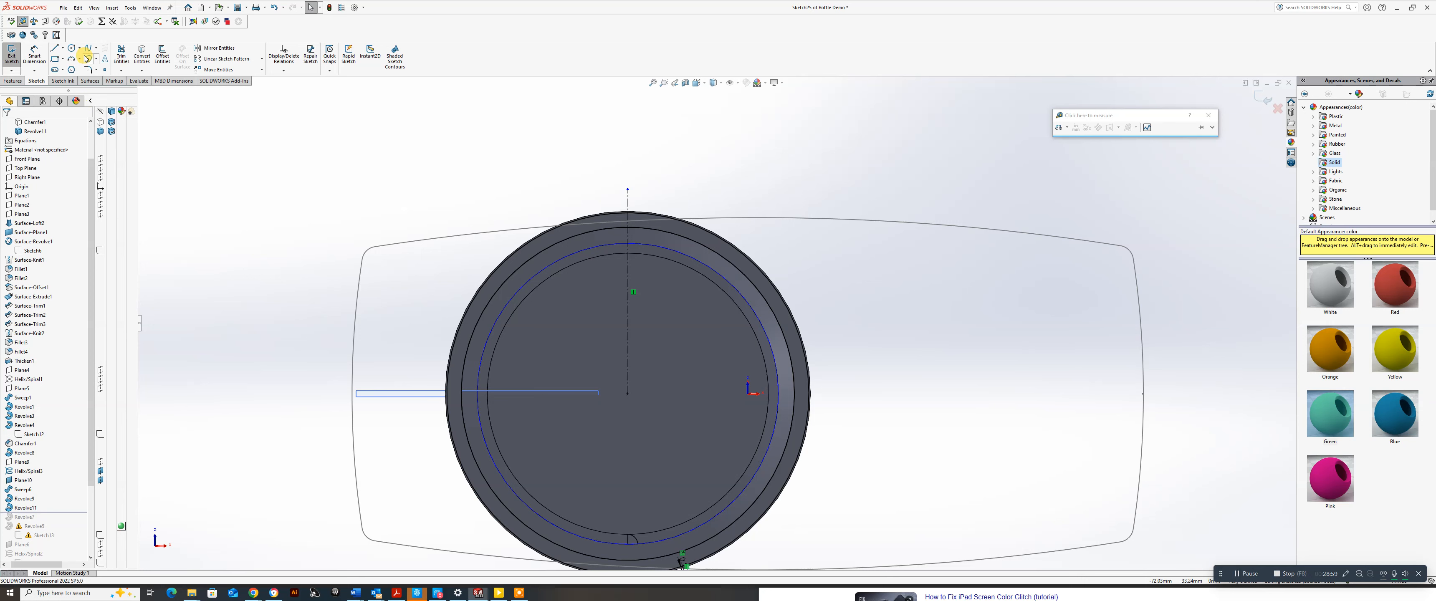
# Sketch two vertical lines across the rim, one on each side of the centerline, each about 10 mm long.
pyautogui.press('l')
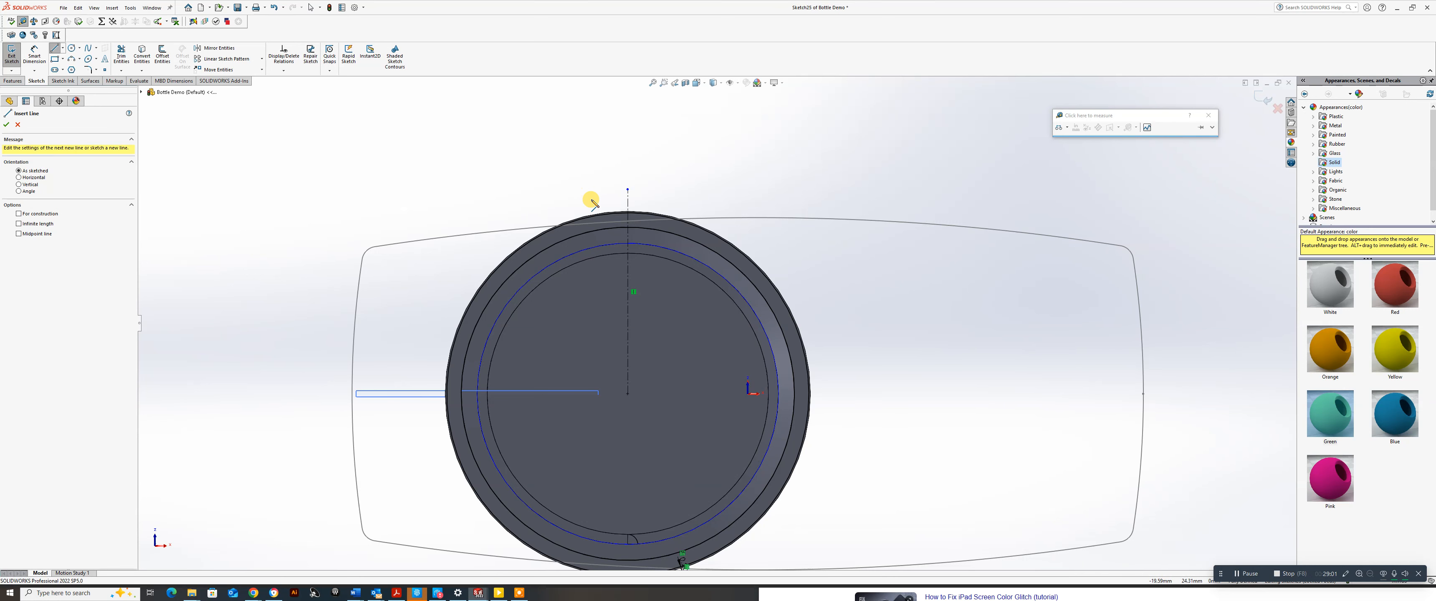
pyautogui.click(598, 283)
pyautogui.rightClick(598, 283)
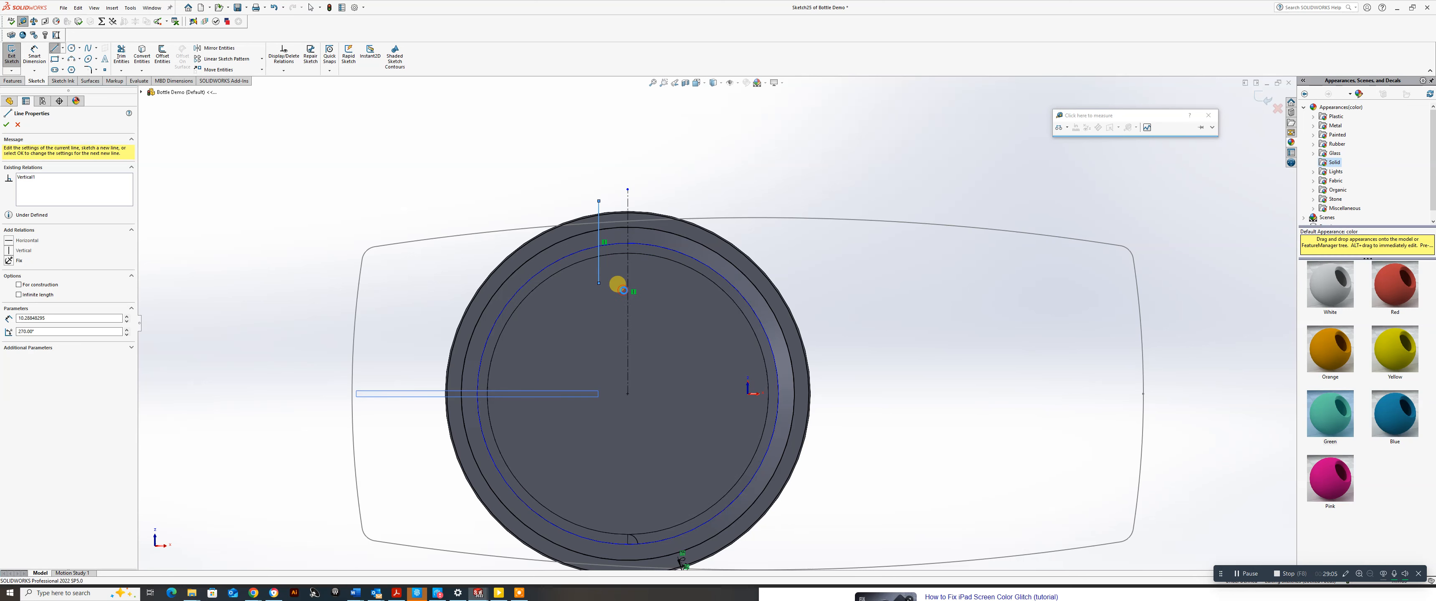
pyautogui.click(621, 291)
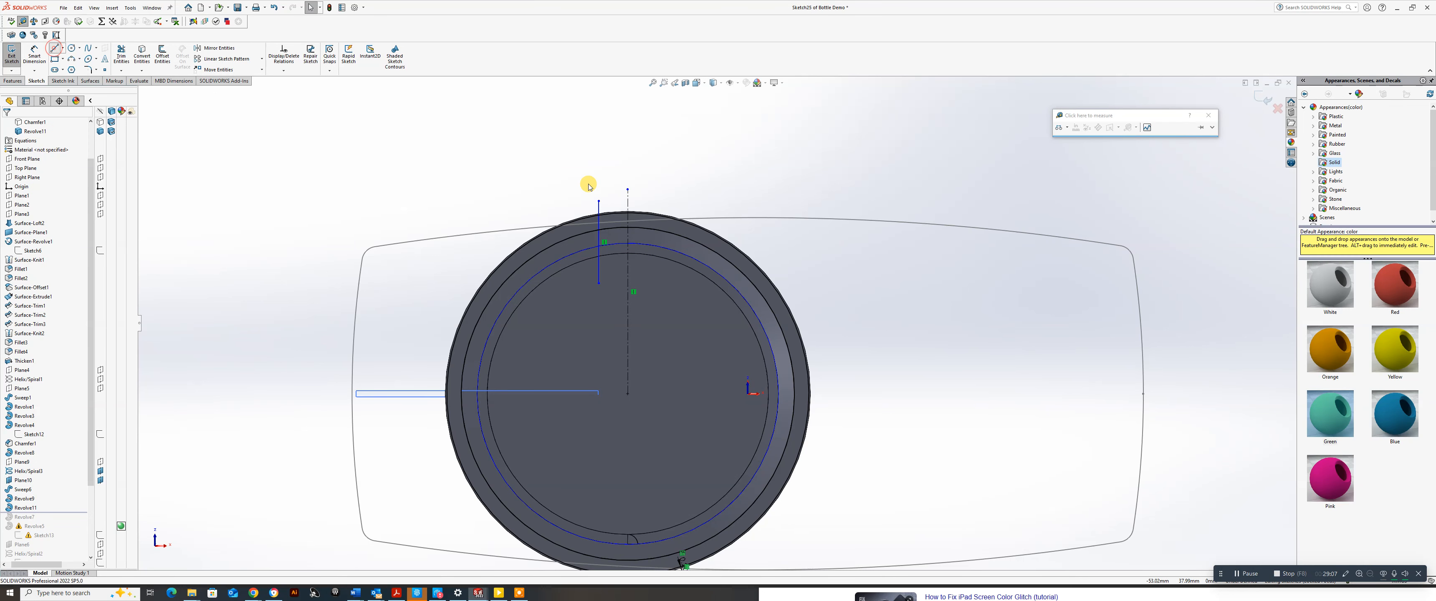
pyautogui.click(658, 204)
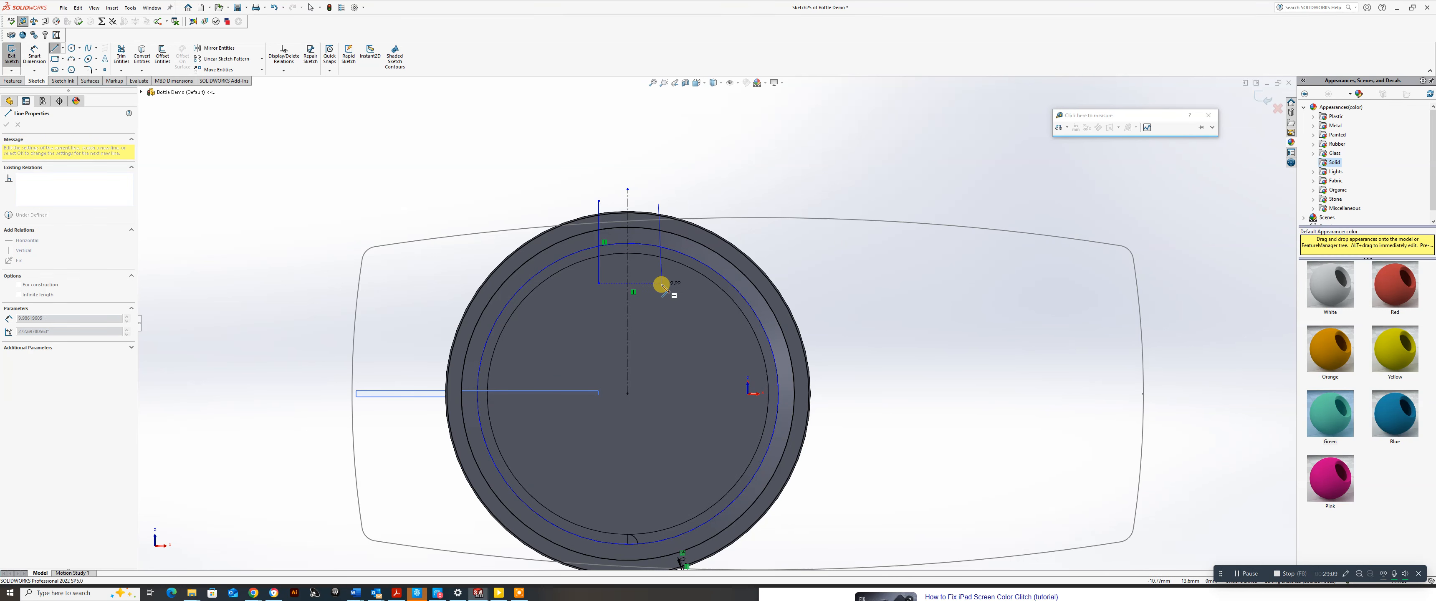
pyautogui.click(659, 284)
pyautogui.rightClick(658, 284)
pyautogui.click(675, 288)
# Make the two vertical lines symmetric about the centerline.
pyautogui.scroll(-5, 661, 225)
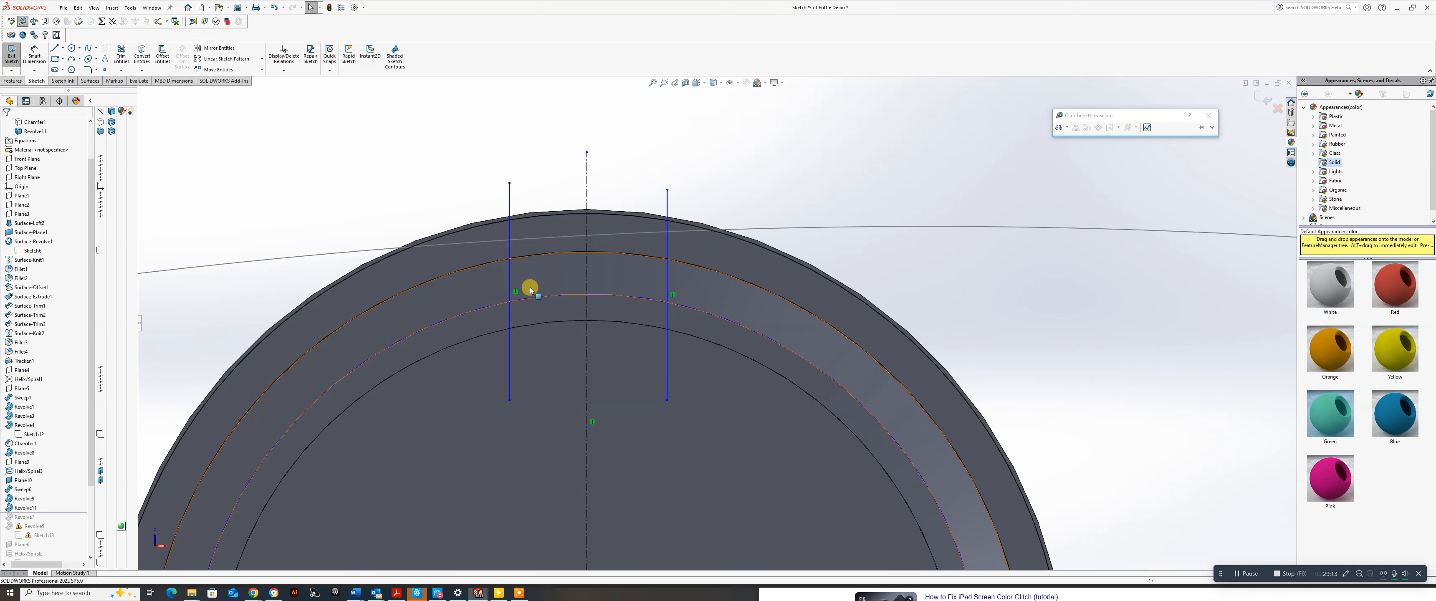
pyautogui.click(509, 277)
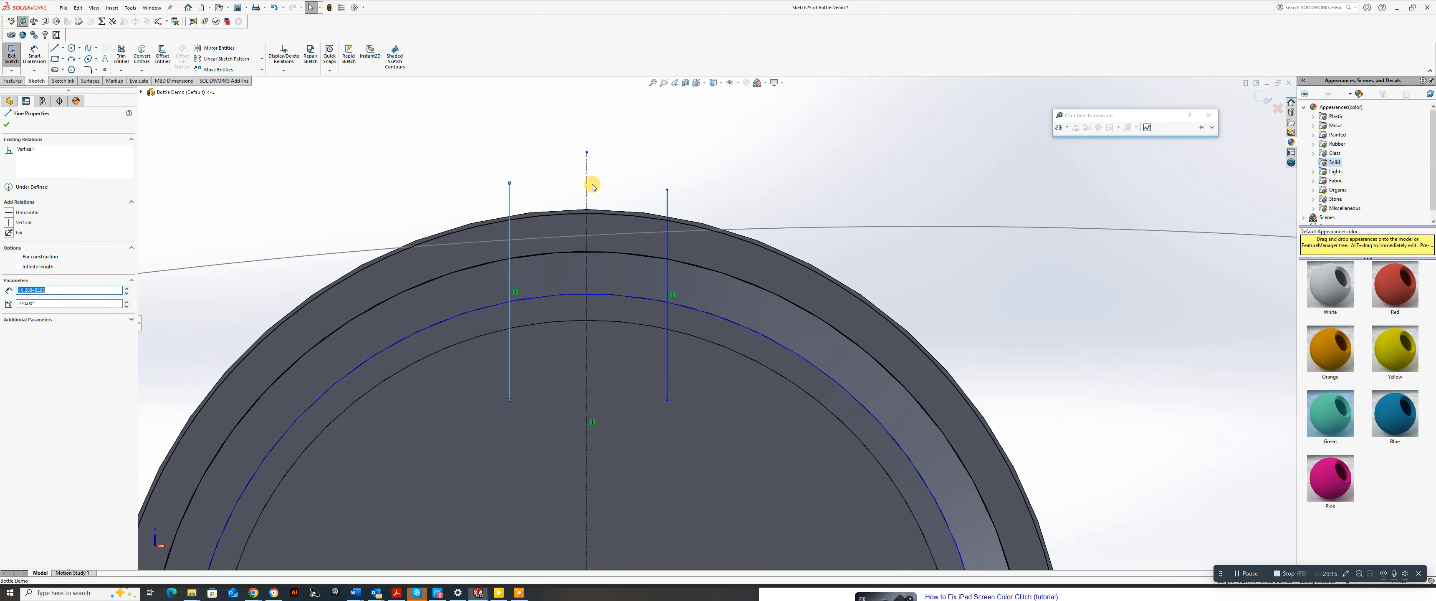
pyautogui.keyDown('ctrl'); pyautogui.click(587, 179); pyautogui.keyUp('ctrl')
pyautogui.keyDown('ctrl'); pyautogui.click(667, 205); pyautogui.keyUp('ctrl')
pyautogui.click(746, 166)
pyautogui.click(654, 161)
# Dimension the spacing between the two vertical lines to 1.5 mm.
pyautogui.click(34, 54)
pyautogui.click(508, 276)
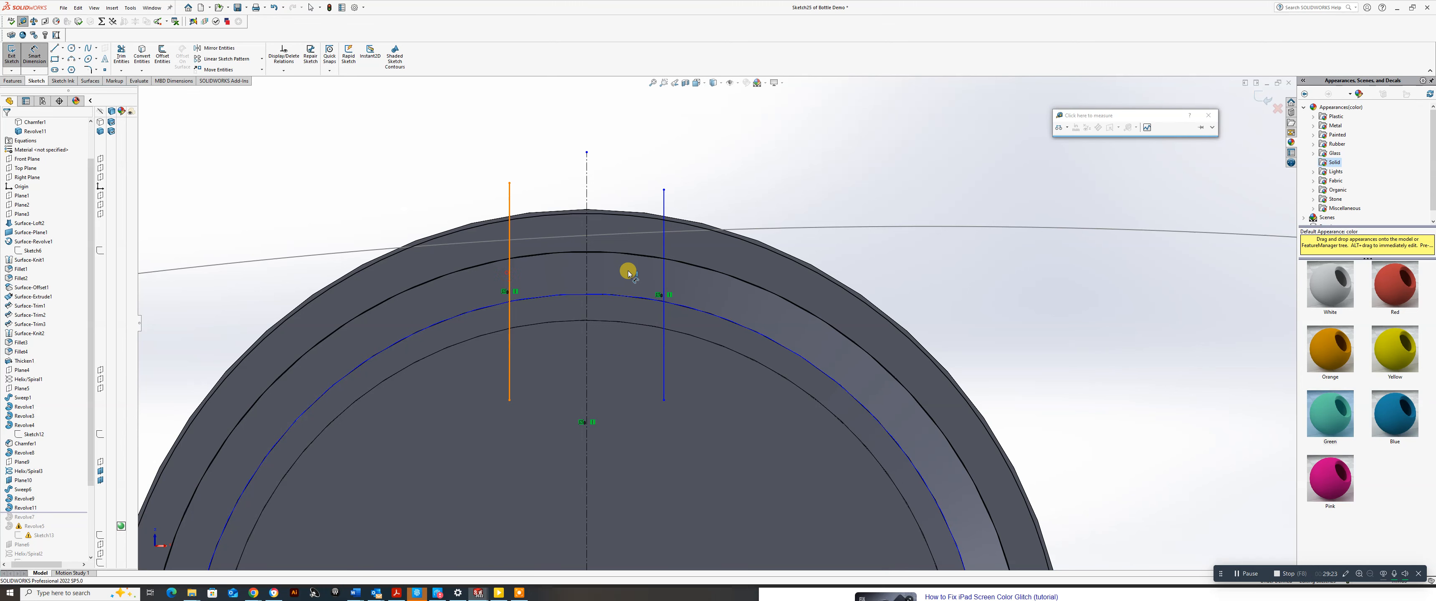
pyautogui.click(665, 270)
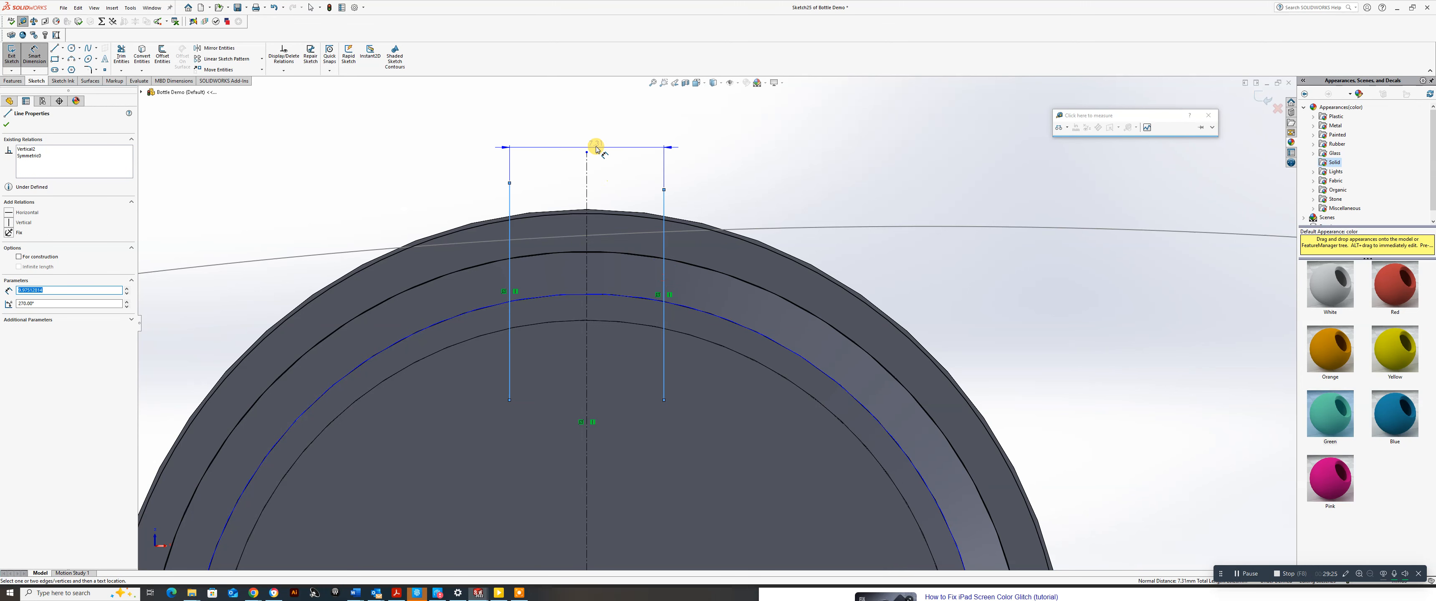
pyautogui.click(560, 137)
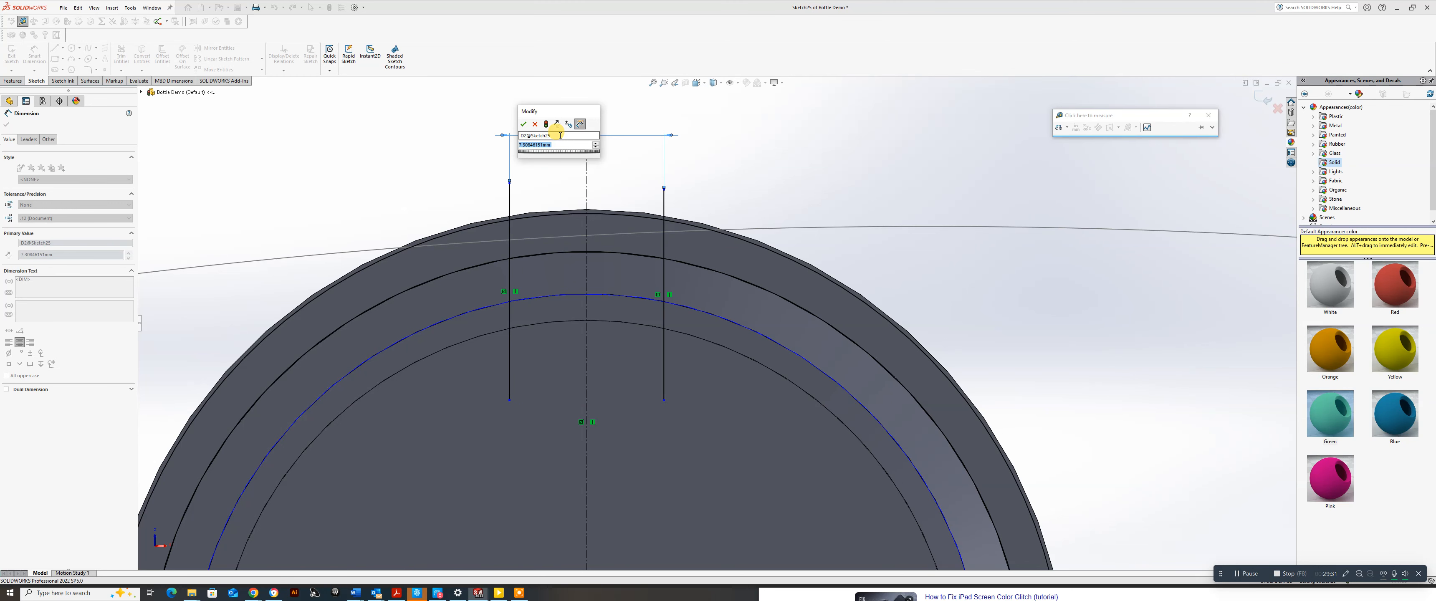
pyautogui.write('1.5')
pyautogui.press('Return')
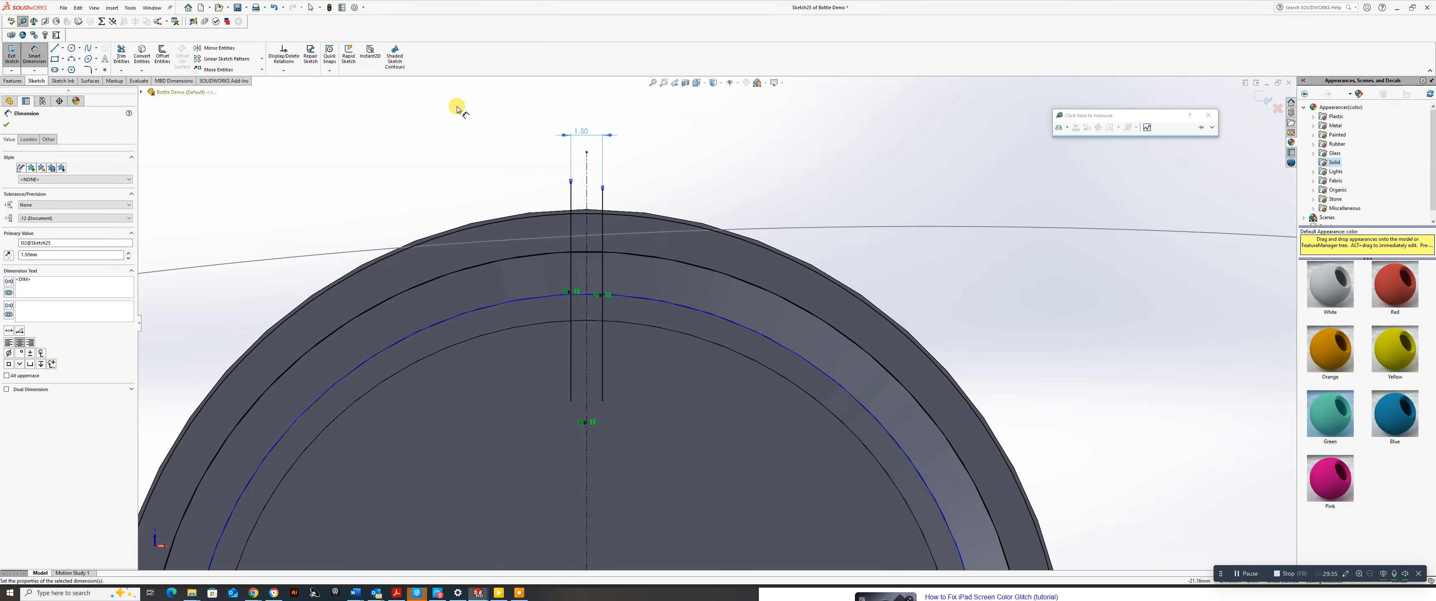
# Trim the two vertical lines and the centerline to the rim band between the inner and outer sketch circles.
pyautogui.click(121, 60)
pyautogui.moveTo(642, 370); pyautogui.dragTo(556, 334)
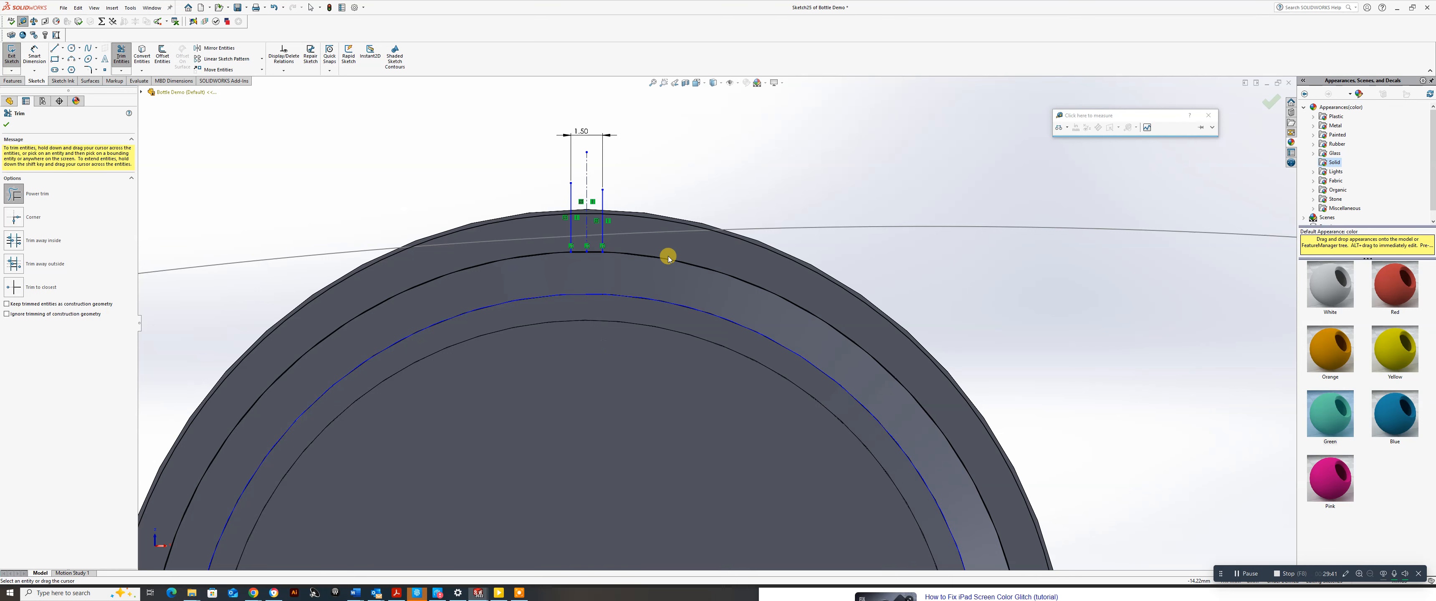
pyautogui.moveTo(602, 196); pyautogui.dragTo(545, 201)
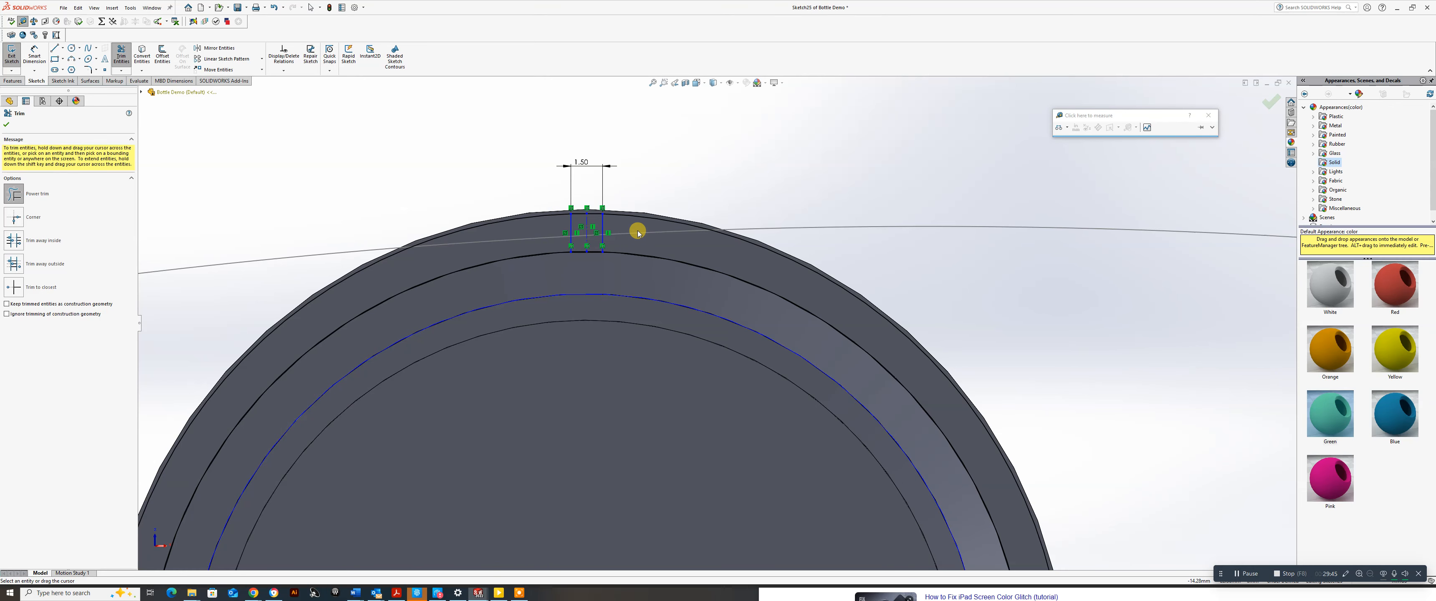
pyautogui.scroll(-2, 593, 268)
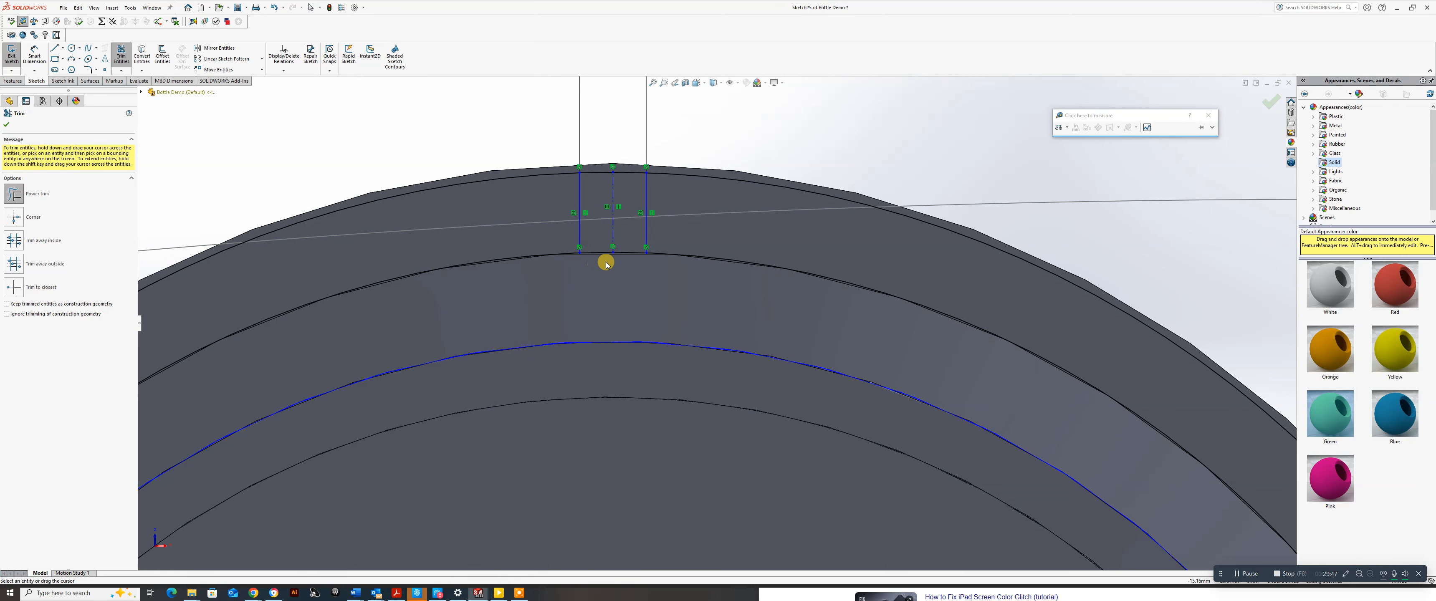
pyautogui.scroll(3, 606, 264)
pyautogui.press('Escape')
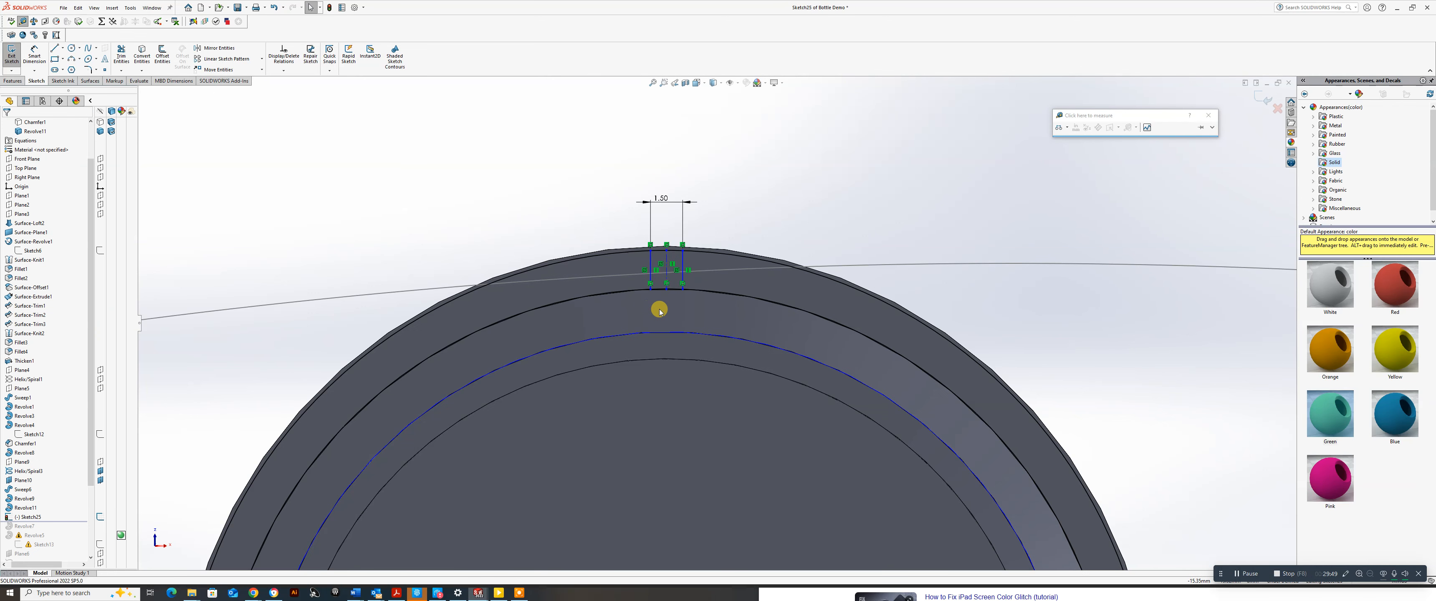
# Try to make the centerline's lower endpoint coincident with the cap's center point, and undo the relation.
pyautogui.click(667, 291)
pyautogui.scroll(3, 698, 347)
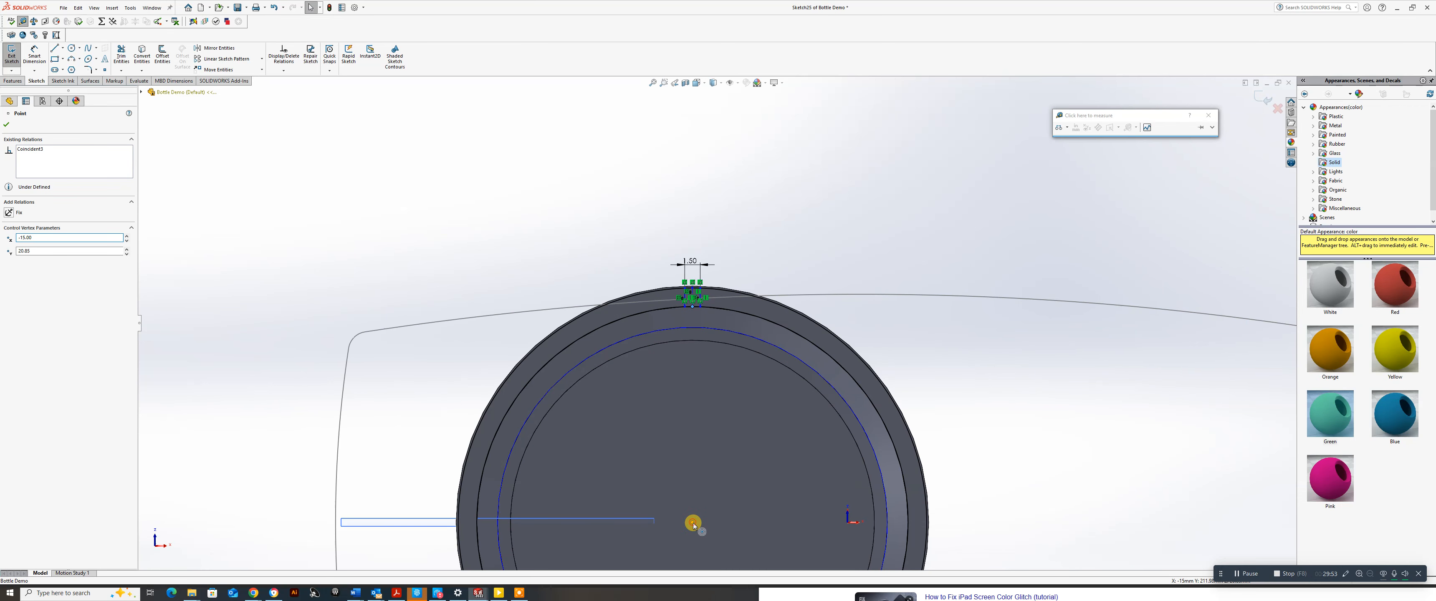
pyautogui.keyDown('ctrl'); pyautogui.click(694, 523); pyautogui.keyUp('ctrl')
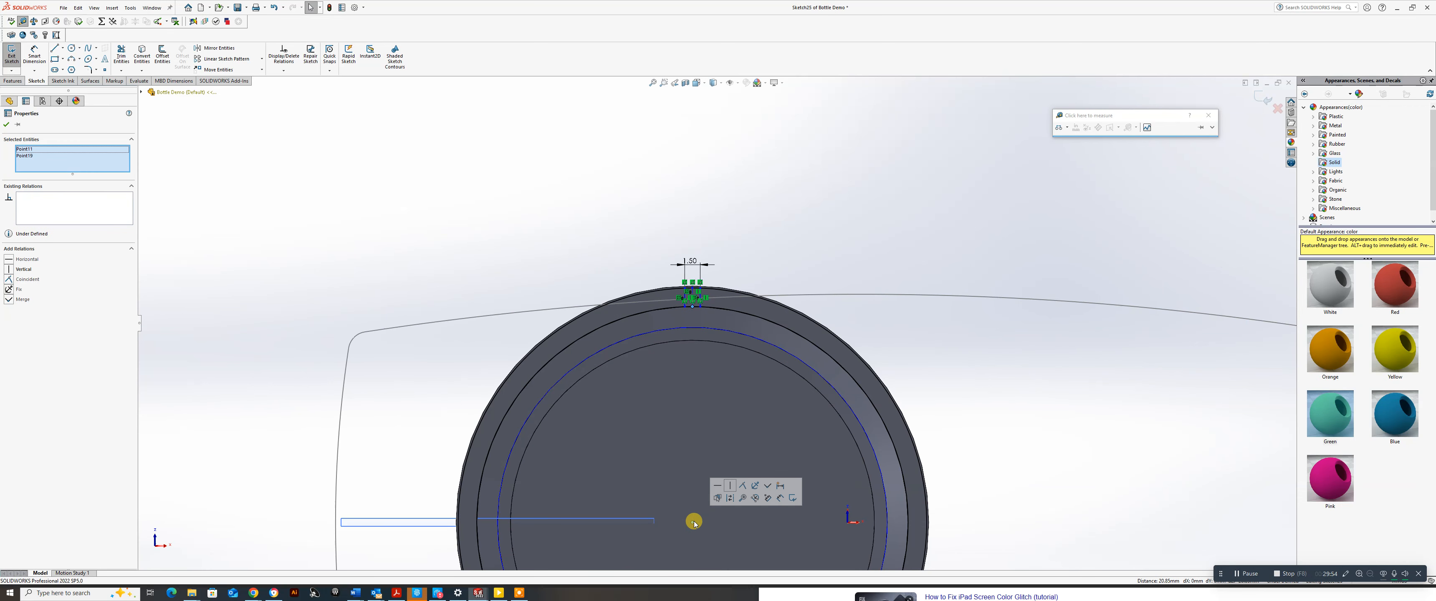
pyautogui.click(742, 485)
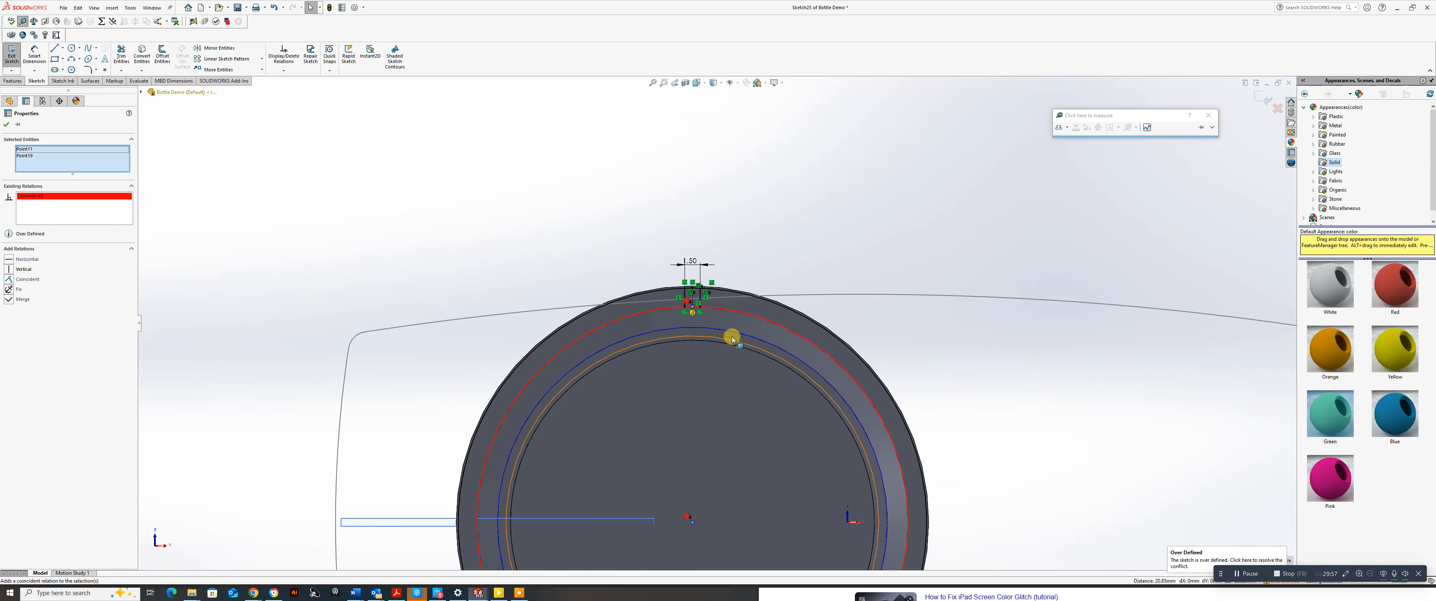
pyautogui.scroll(-2, 733, 334)
pyautogui.hotkey('ctrl', 'z')
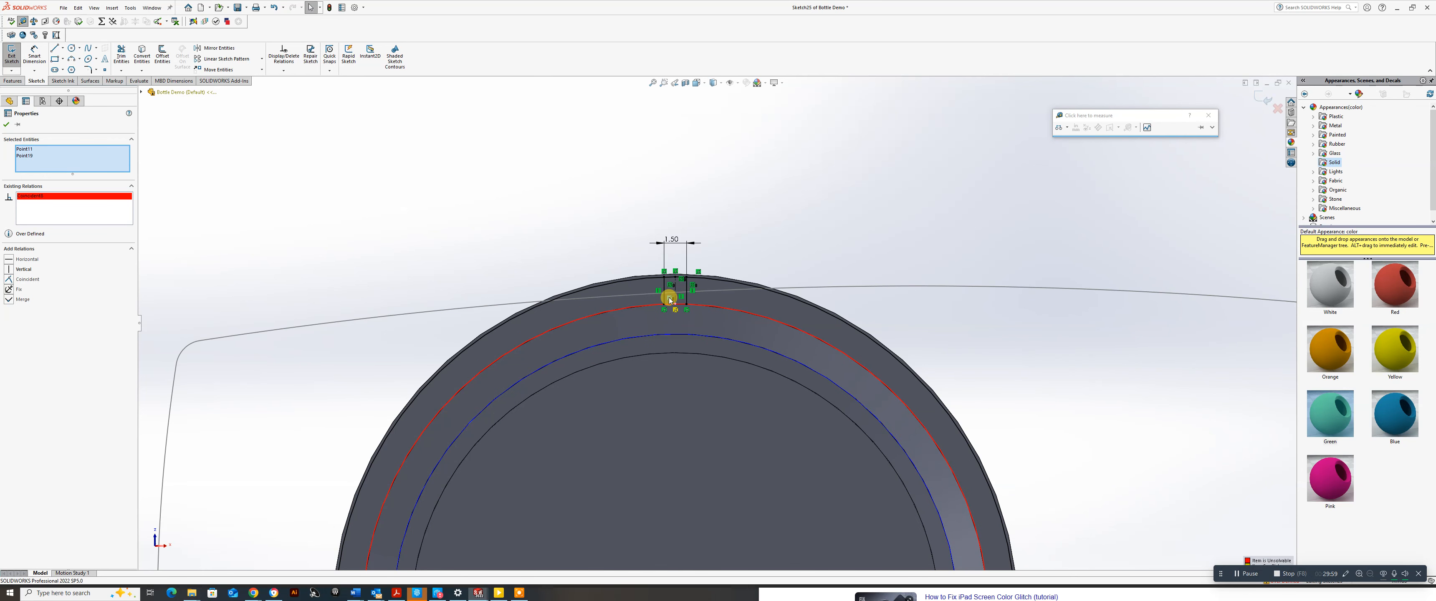
# Make the trimmed centerline coincident with the cap's center point.
pyautogui.moveTo(676, 304); pyautogui.dragTo(684, 435)
pyautogui.click(731, 237)
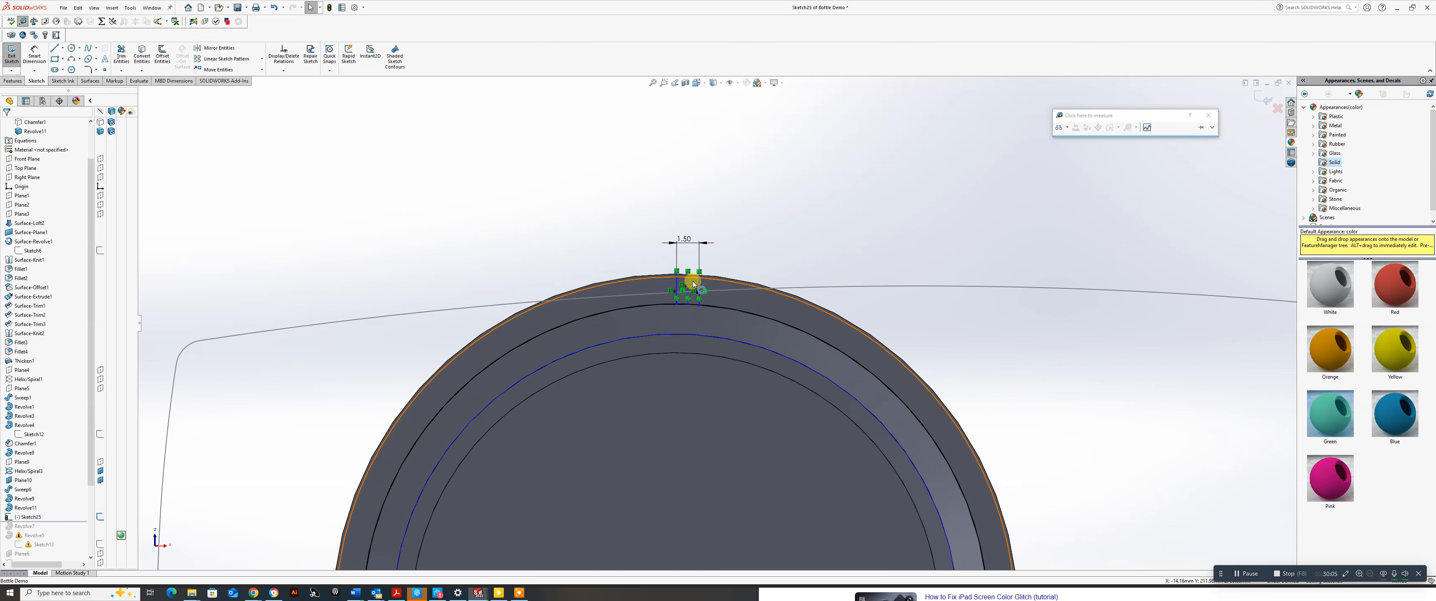
pyautogui.moveTo(688, 284); pyautogui.dragTo(700, 408)
pyautogui.scroll(3, 700, 409)
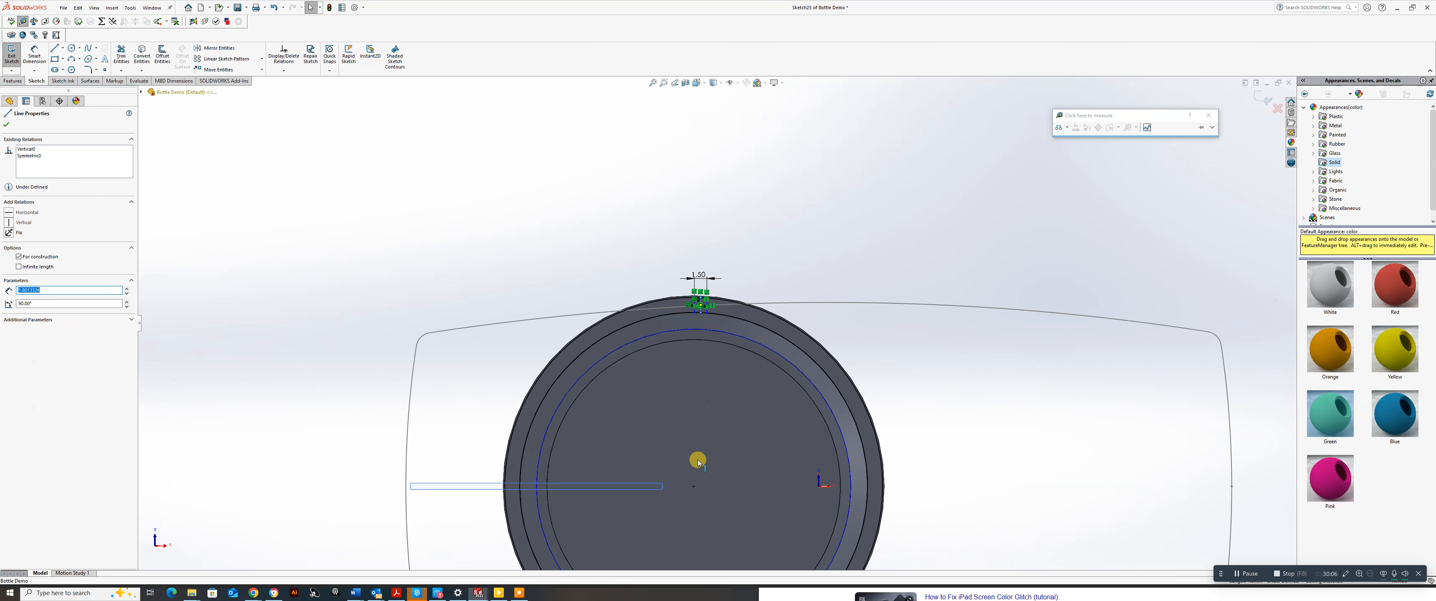
pyautogui.keyDown('ctrl'); pyautogui.click(693, 486); pyautogui.keyUp('ctrl')
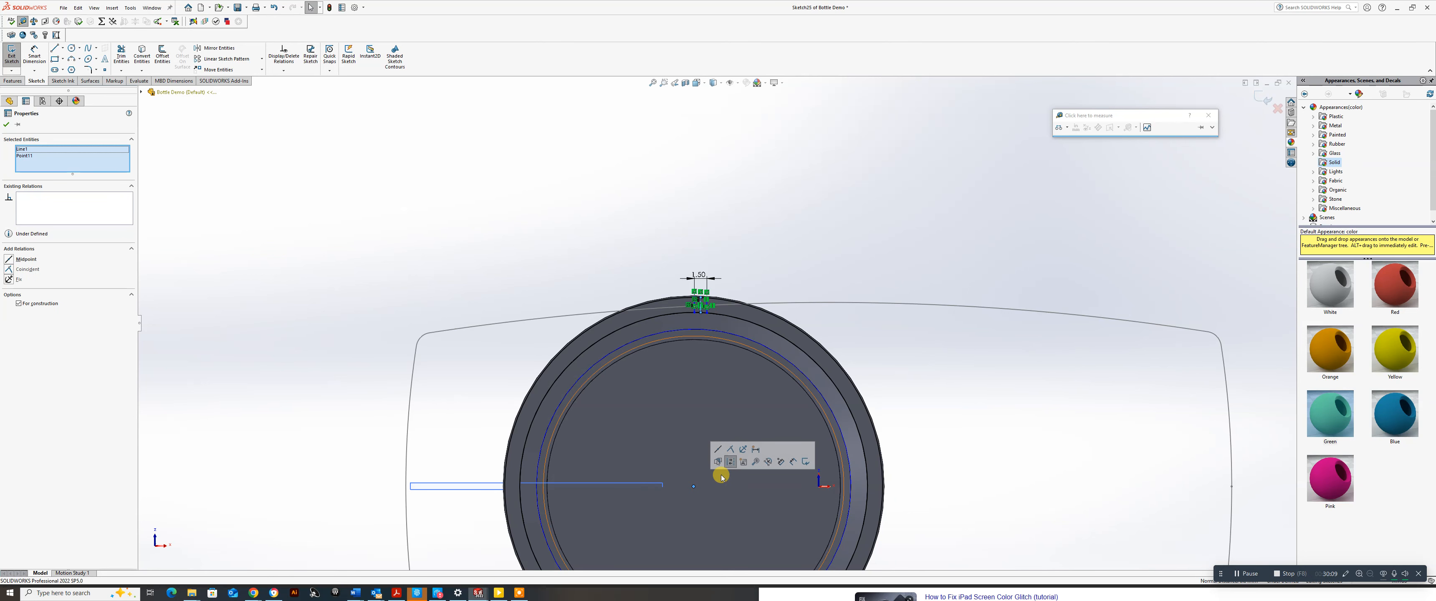
pyautogui.click(731, 449)
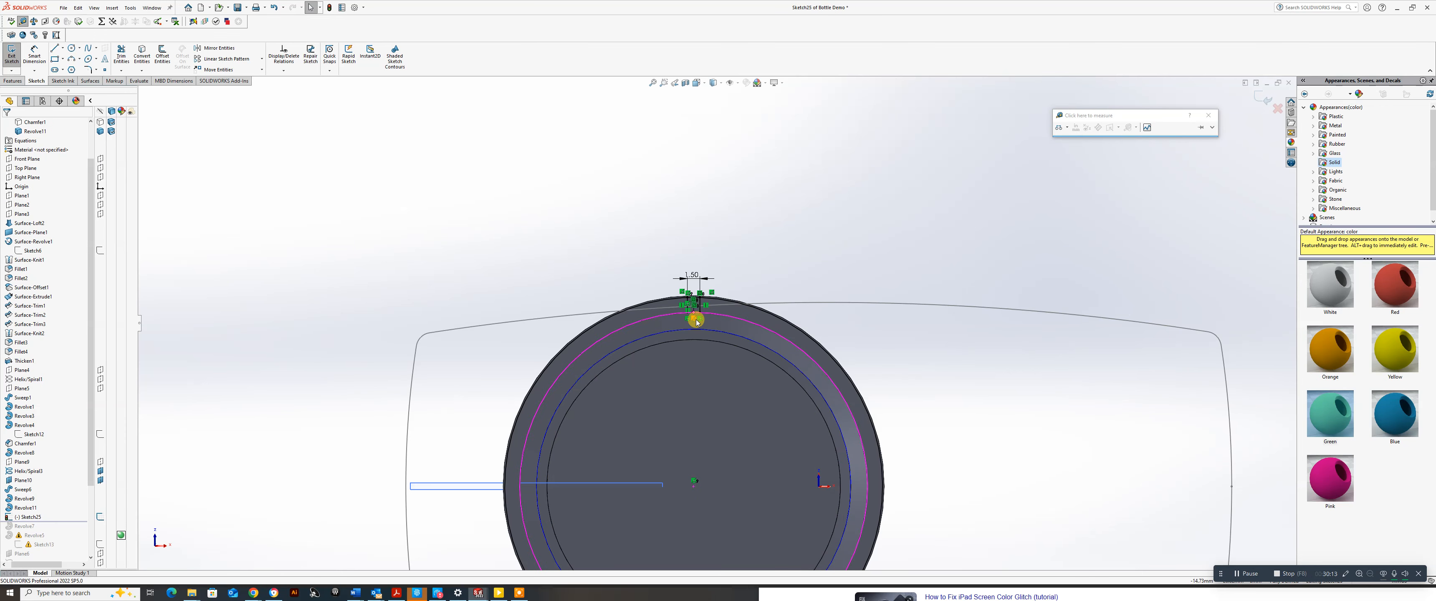
pyautogui.scroll(3, 696, 310)
pyautogui.scroll(3, 696, 311)
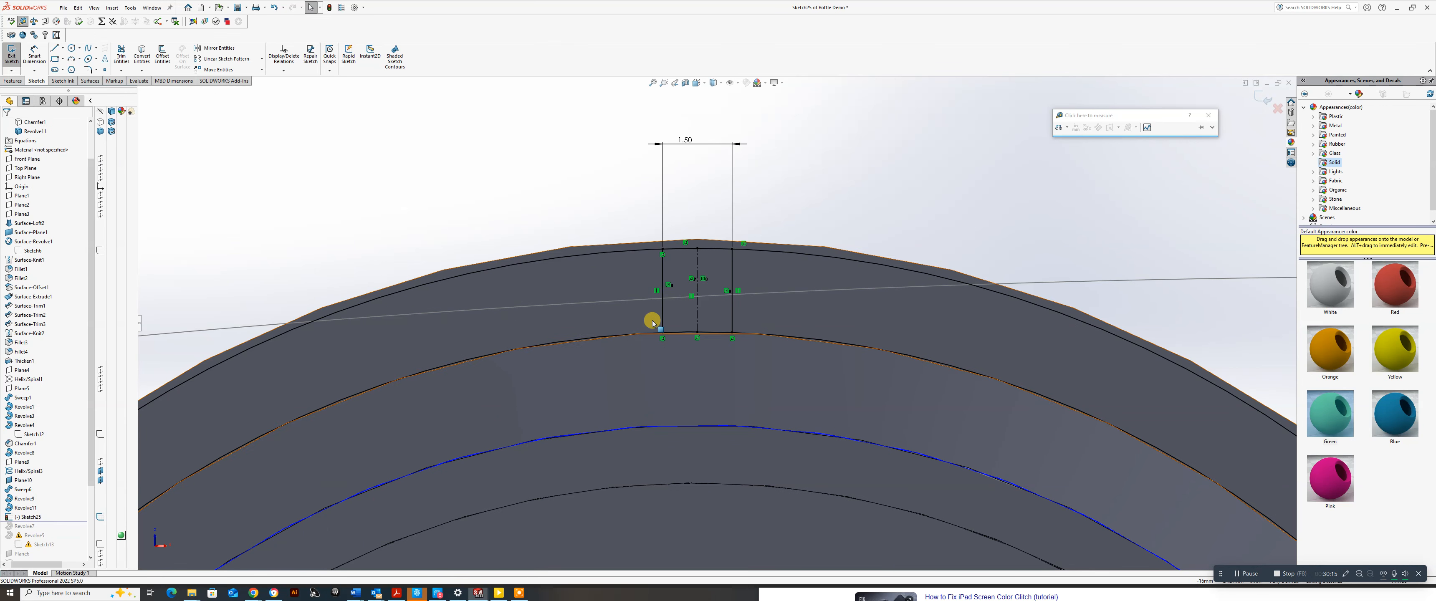
# Trim the remaining circle segments outside the two vertical lines, leaving a closed rectangular profile on the rim.
pyautogui.click(121, 56)
pyautogui.moveTo(563, 250)
pyautogui.mouseDown()
pyautogui.moveTo(561, 312)
pyautogui.moveTo(740, 379)
pyautogui.moveTo(811, 267)
pyautogui.moveTo(812, 181)
pyautogui.mouseUp()
pyautogui.press('Escape')
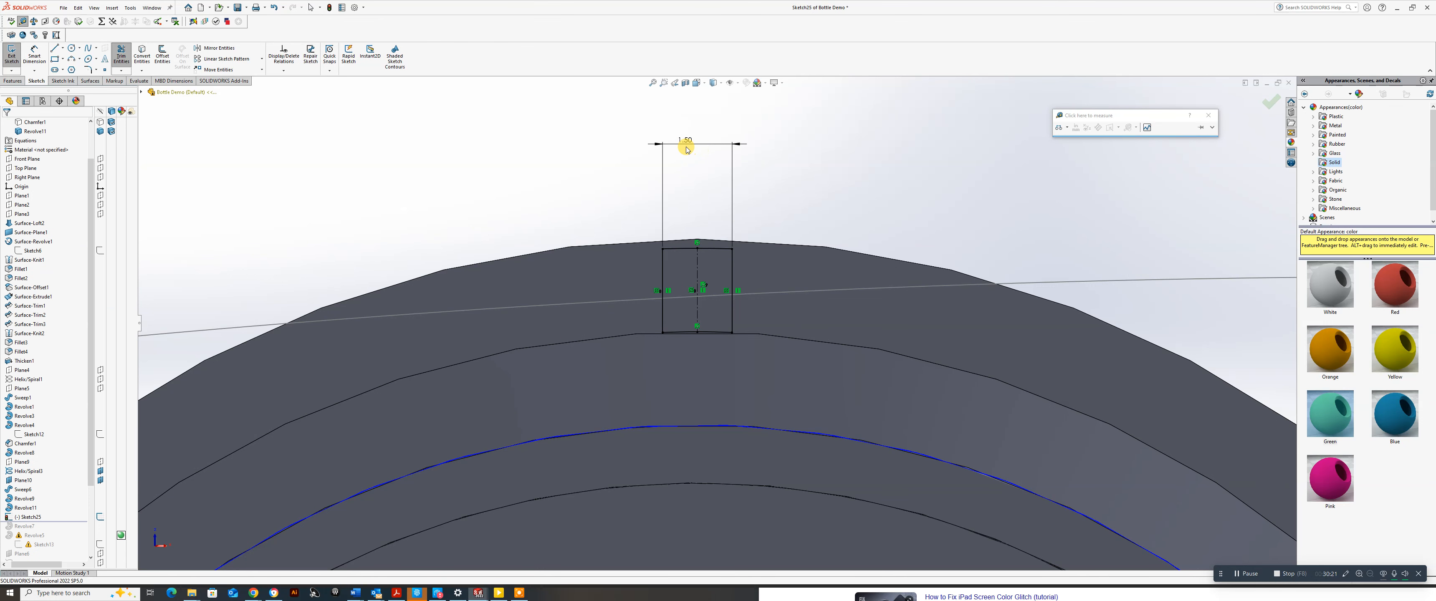
# Set the spacing between the profile's two vertical lines to 2 mm.
pyautogui.click(687, 144)
pyautogui.doubleClick(686, 143)
pyautogui.write('2')
pyautogui.press('Escape')
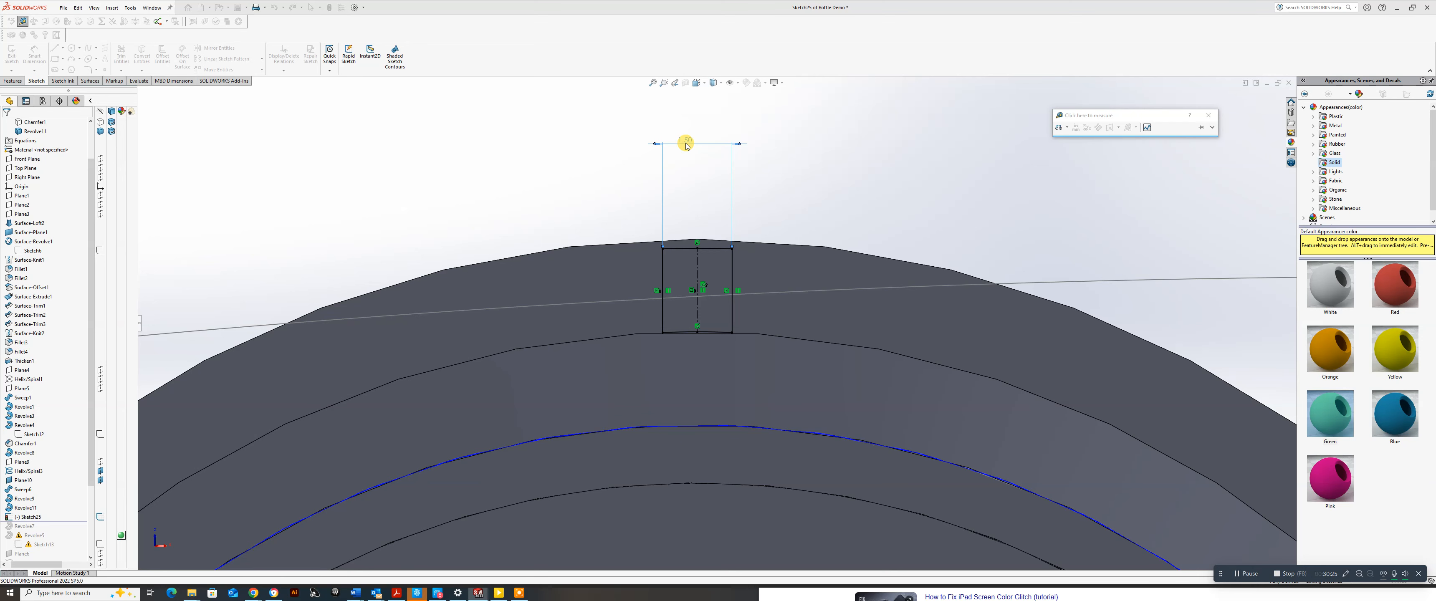
# Extrude the profile as a blind boss merged with the cap, reversing the direction so the rib runs along the outer wall.
pyautogui.scroll(10, 709, 241)
pyautogui.moveTo(731, 295); pyautogui.dragTo(605, 306, button='middle')
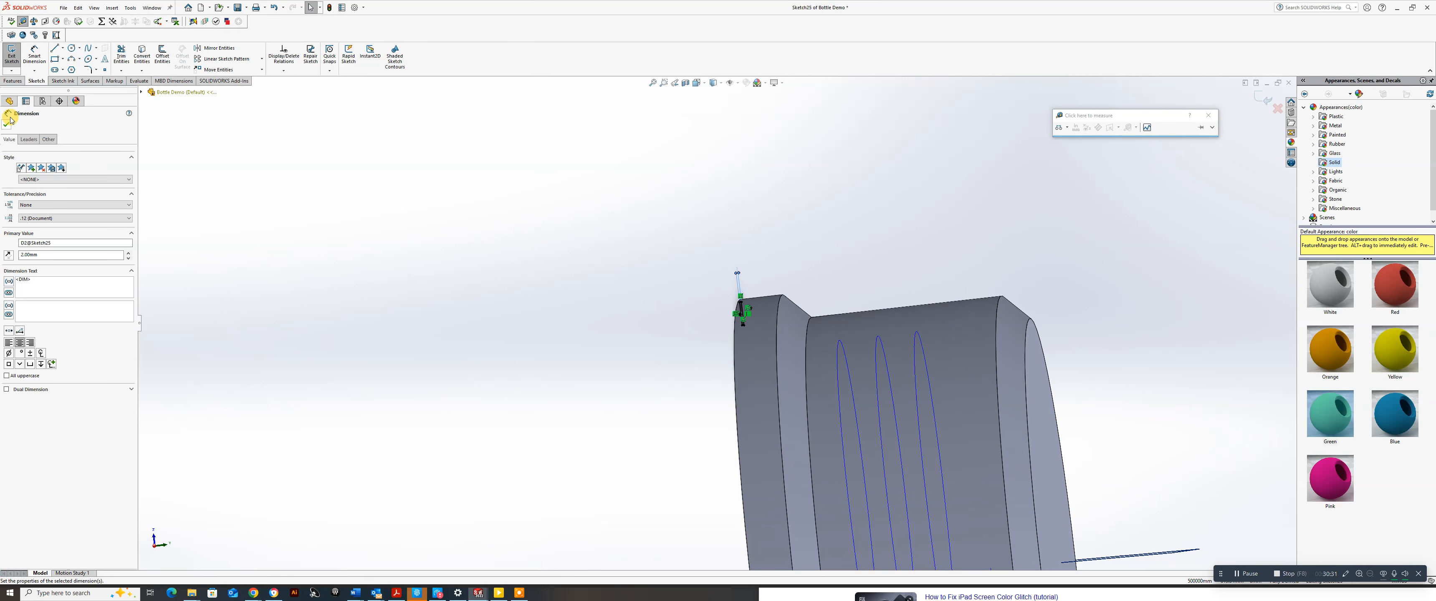
pyautogui.click(14, 82)
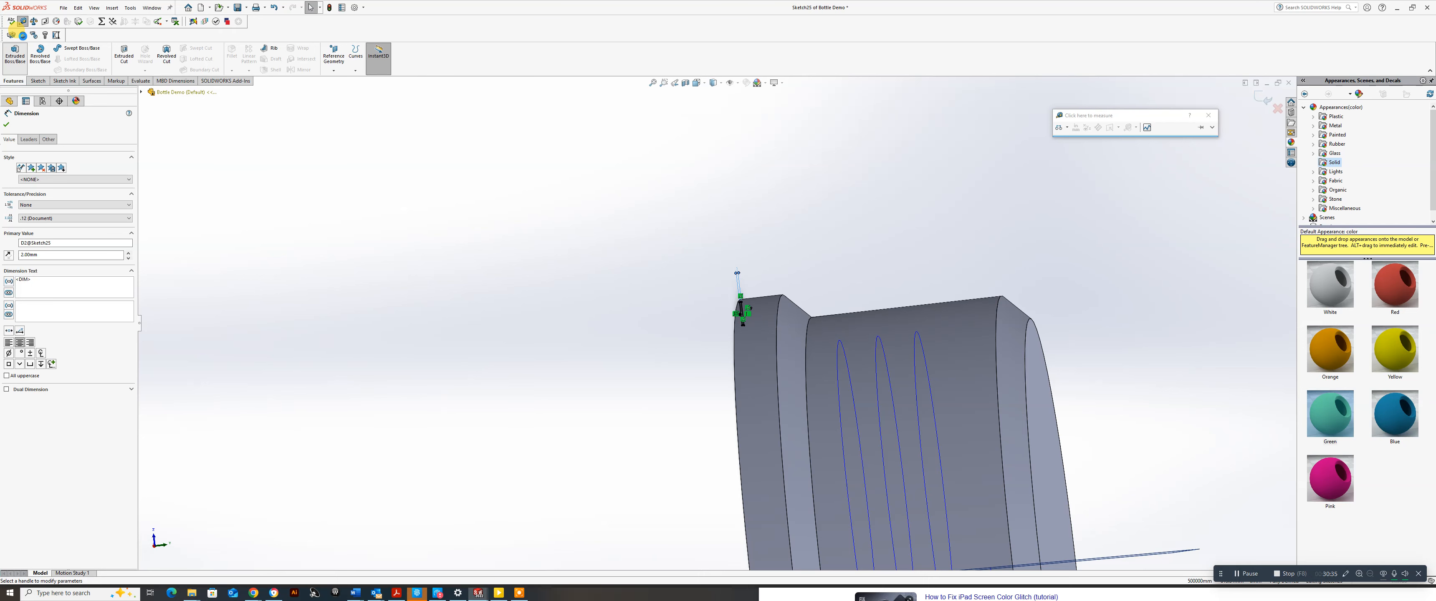
pyautogui.click(15, 54)
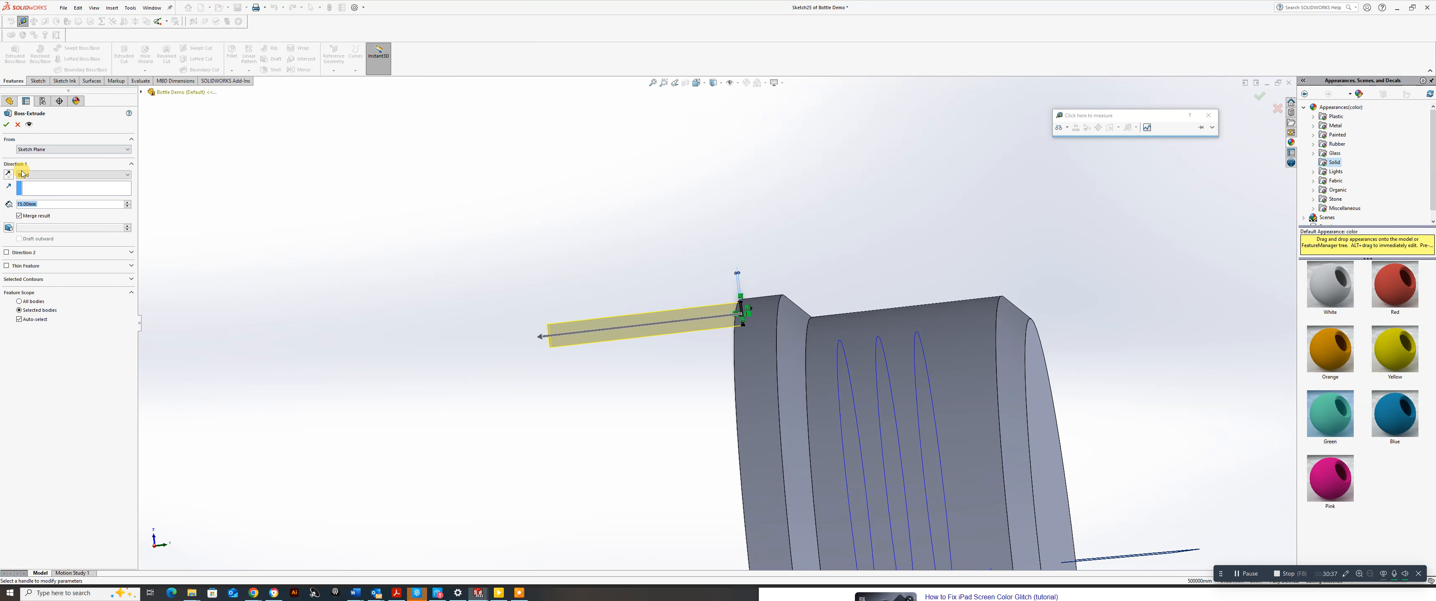
pyautogui.click(9, 175)
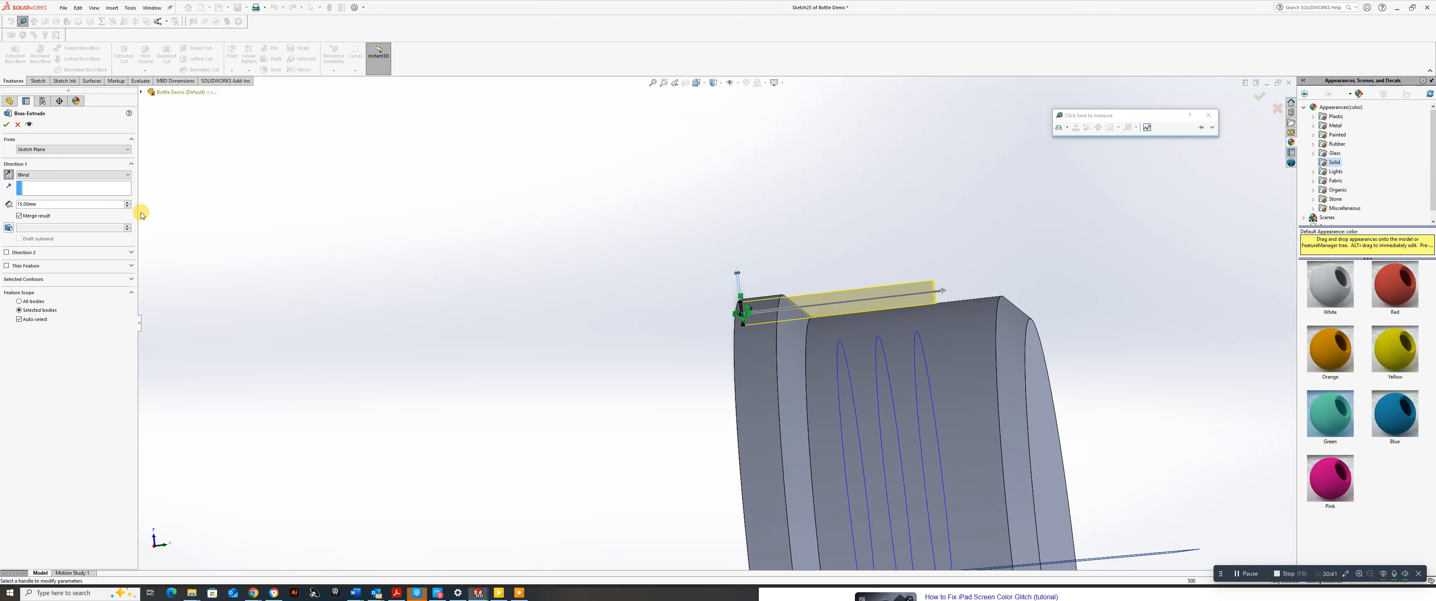
pyautogui.click(6, 126)
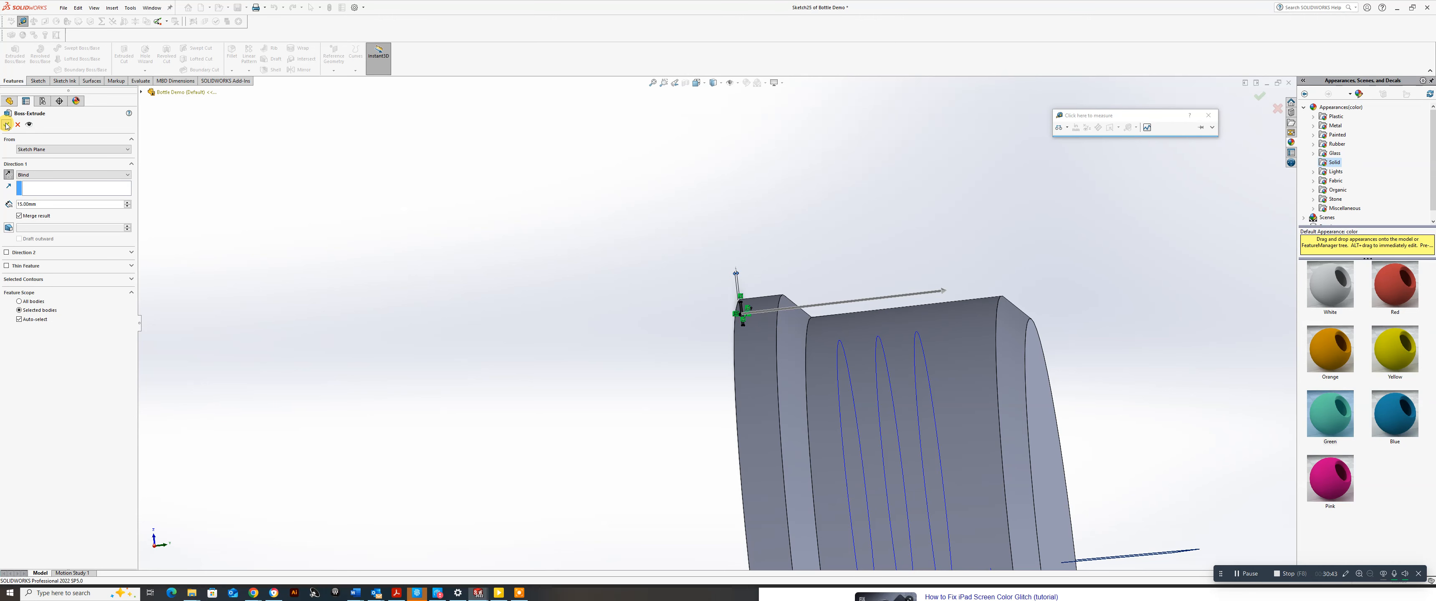
pyautogui.moveTo(900, 307); pyautogui.dragTo(876, 363, button='middle')
pyautogui.scroll(-1, 959, 299)
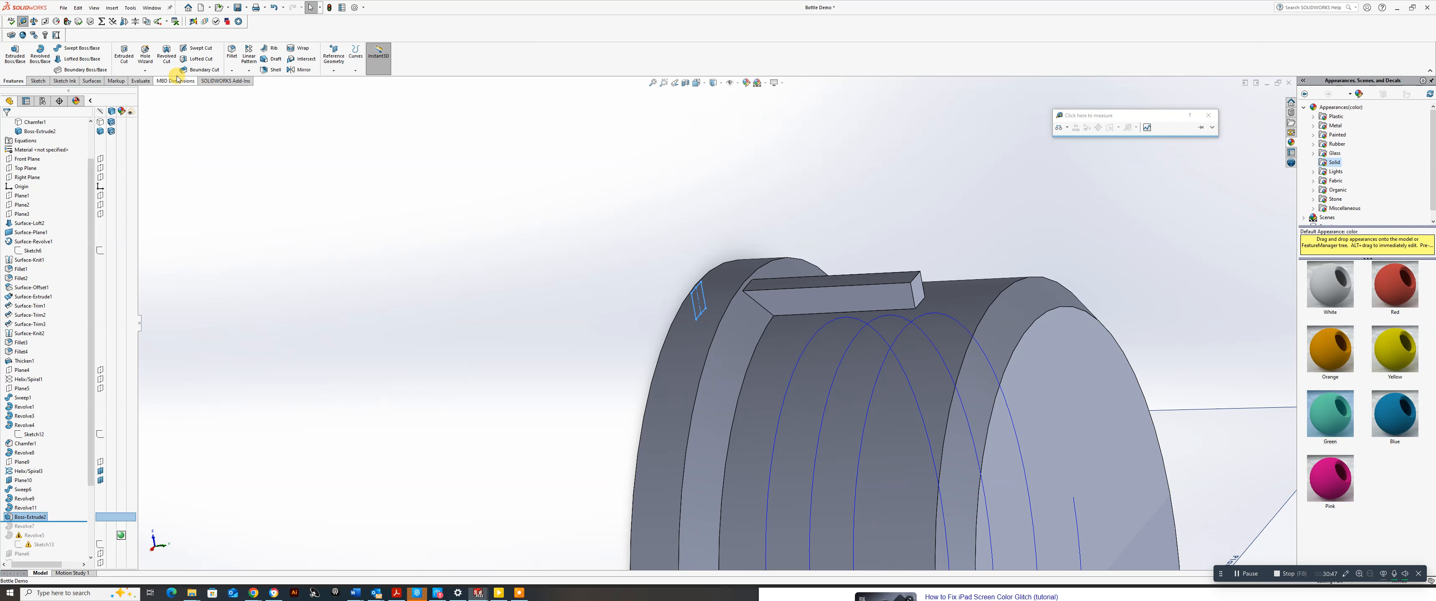
# Chamfer the upper edge at the rib's free end with a 1 mm distance and a 60° angle.
pyautogui.click(234, 71)
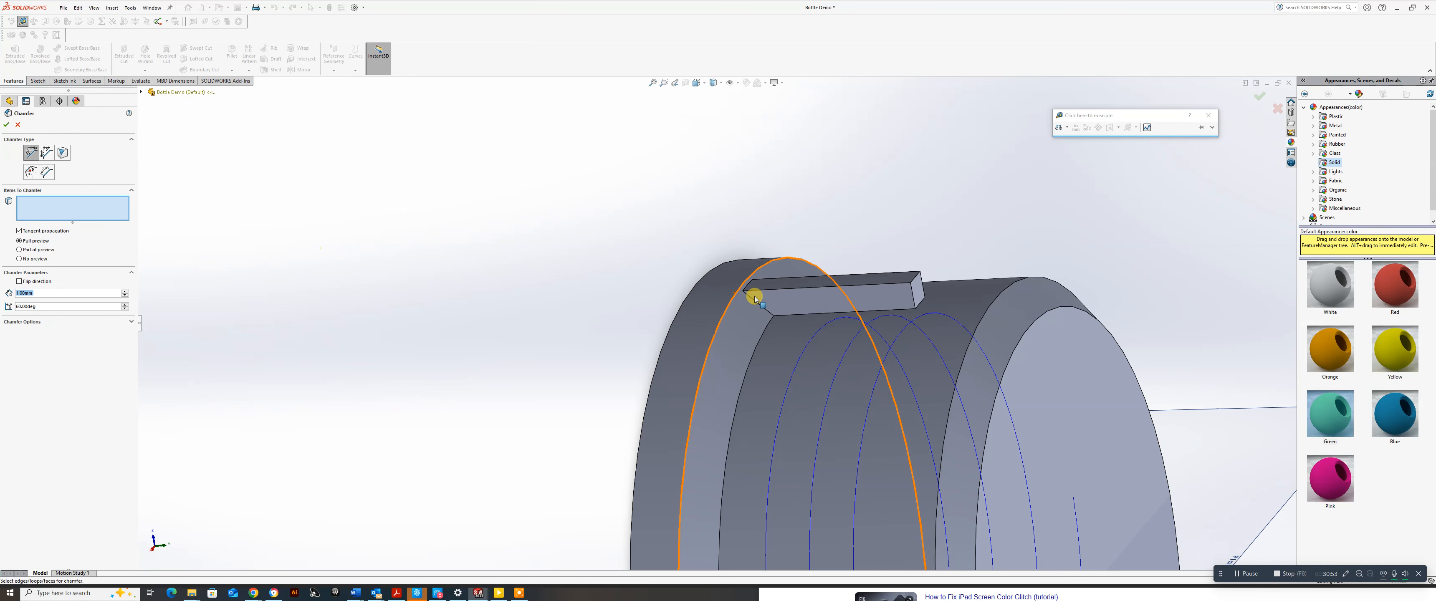
pyautogui.click(914, 282)
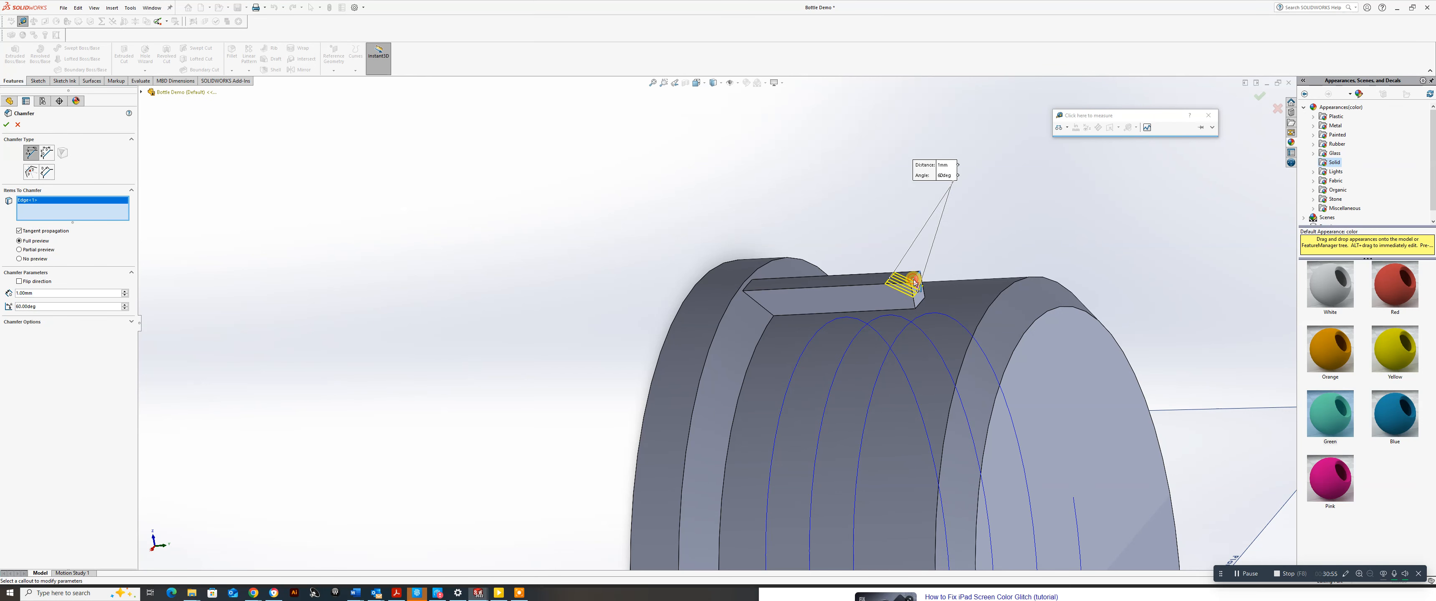
pyautogui.rightClick(914, 281)
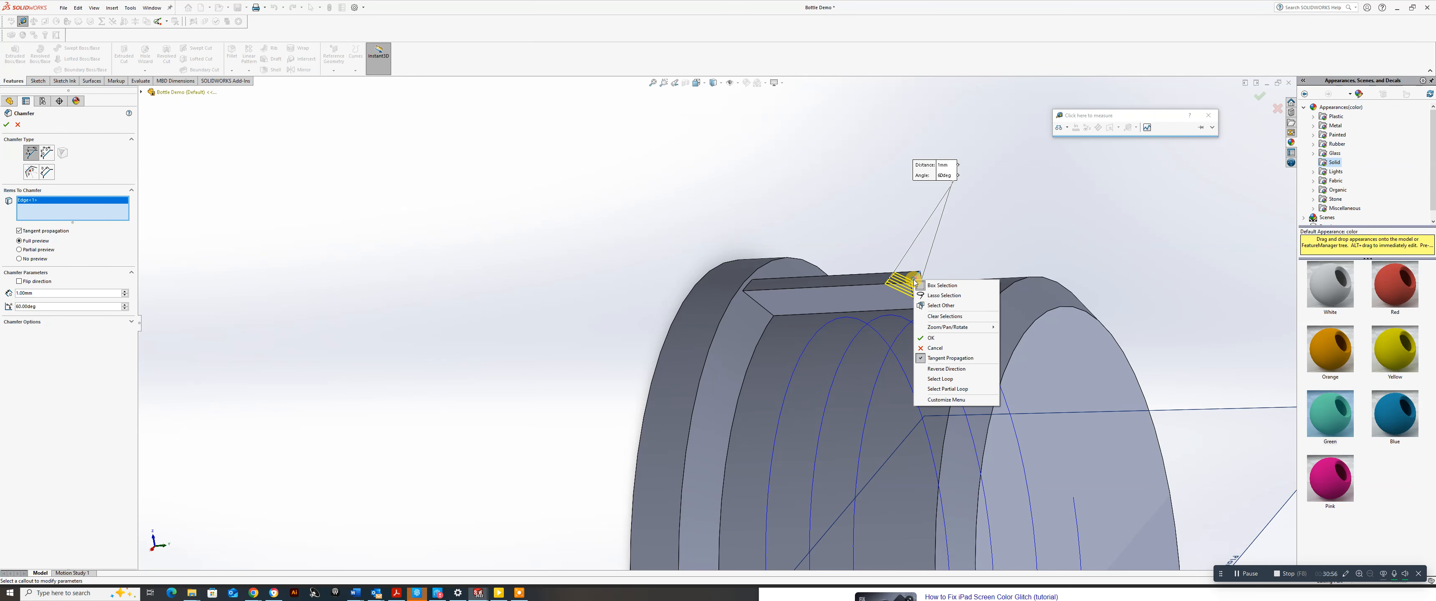
pyautogui.click(930, 339)
pyautogui.scroll(5, 930, 336)
pyautogui.moveTo(930, 334); pyautogui.dragTo(771, 355, button='middle')
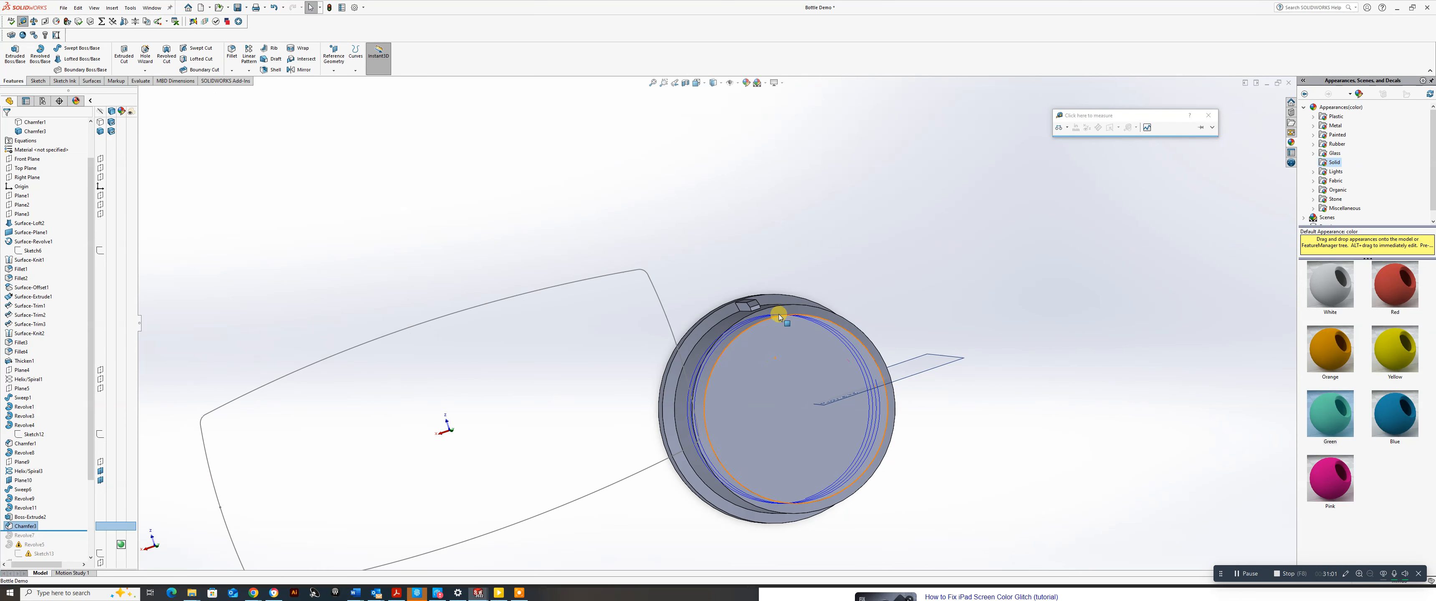
# Set up a circular pattern of the rib's chamfer around the cap's circular edge with 14 equally spaced instances over 360°.
pyautogui.click(250, 72)
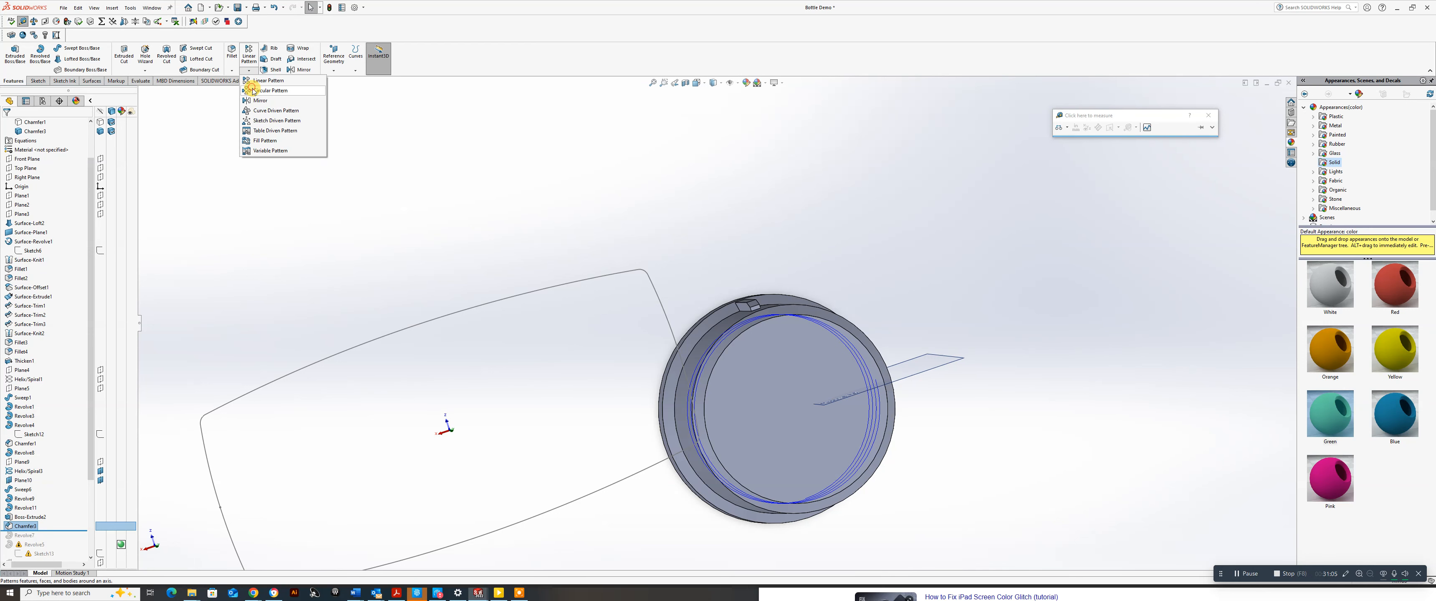
pyautogui.click(249, 90)
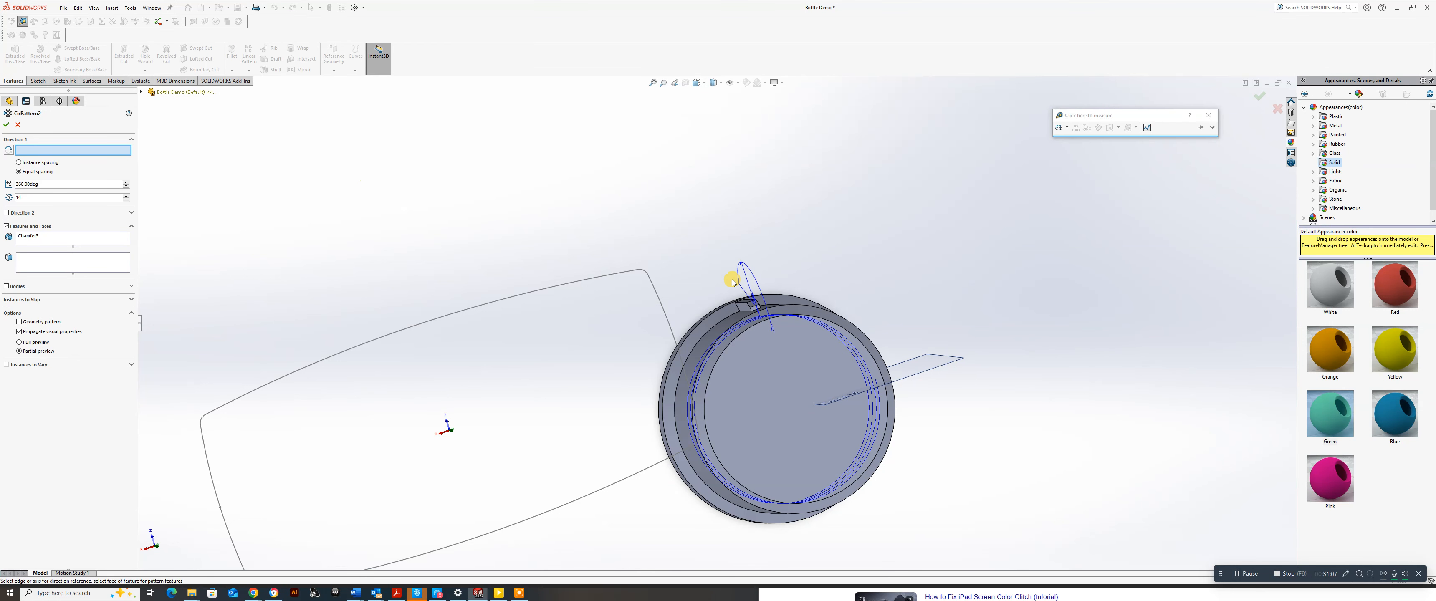
pyautogui.click(723, 323)
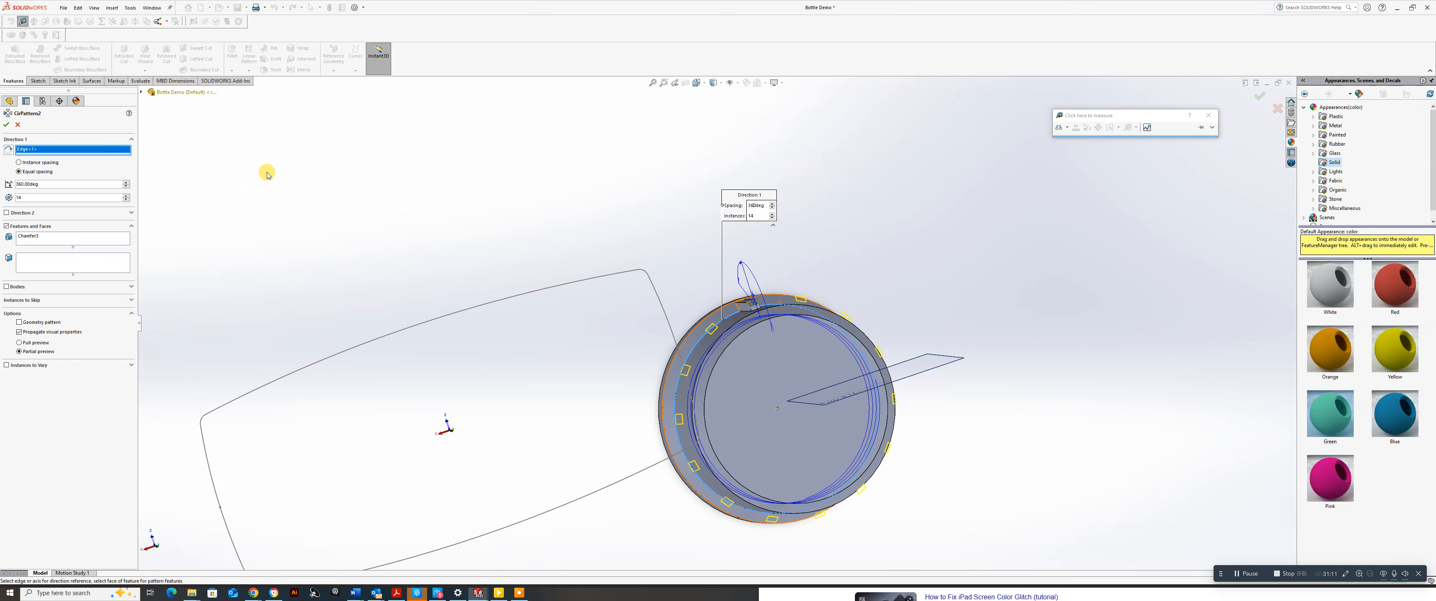
pyautogui.click(6, 126)
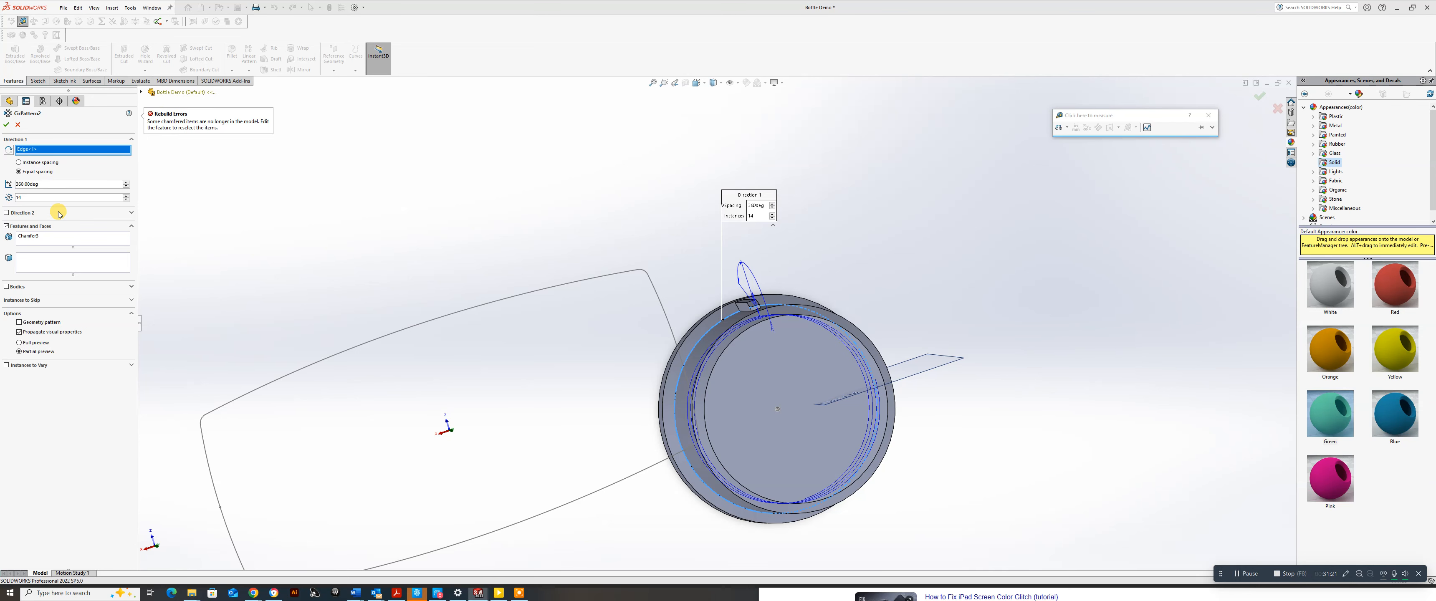
# Add the rib's boss extrusion to the circular pattern's features and create the pattern.
pyautogui.click(60, 239)
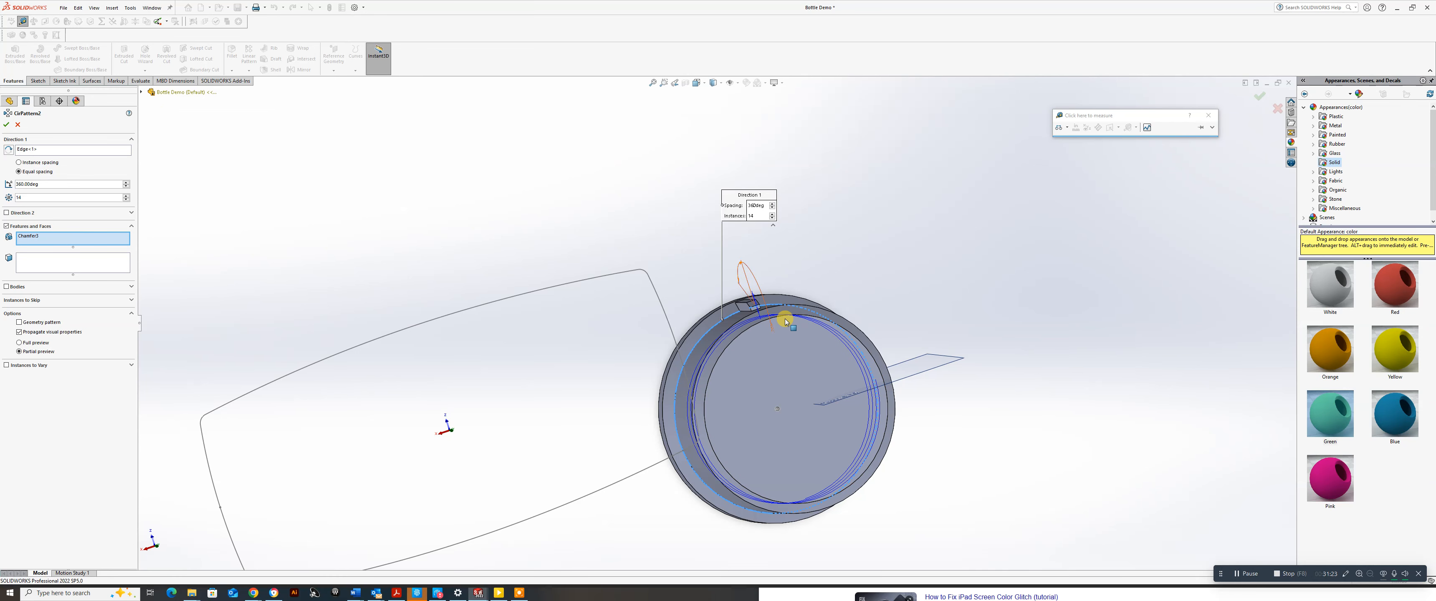
pyautogui.moveTo(834, 284); pyautogui.dragTo(695, 314, button='middle')
pyautogui.scroll(2, 666, 317)
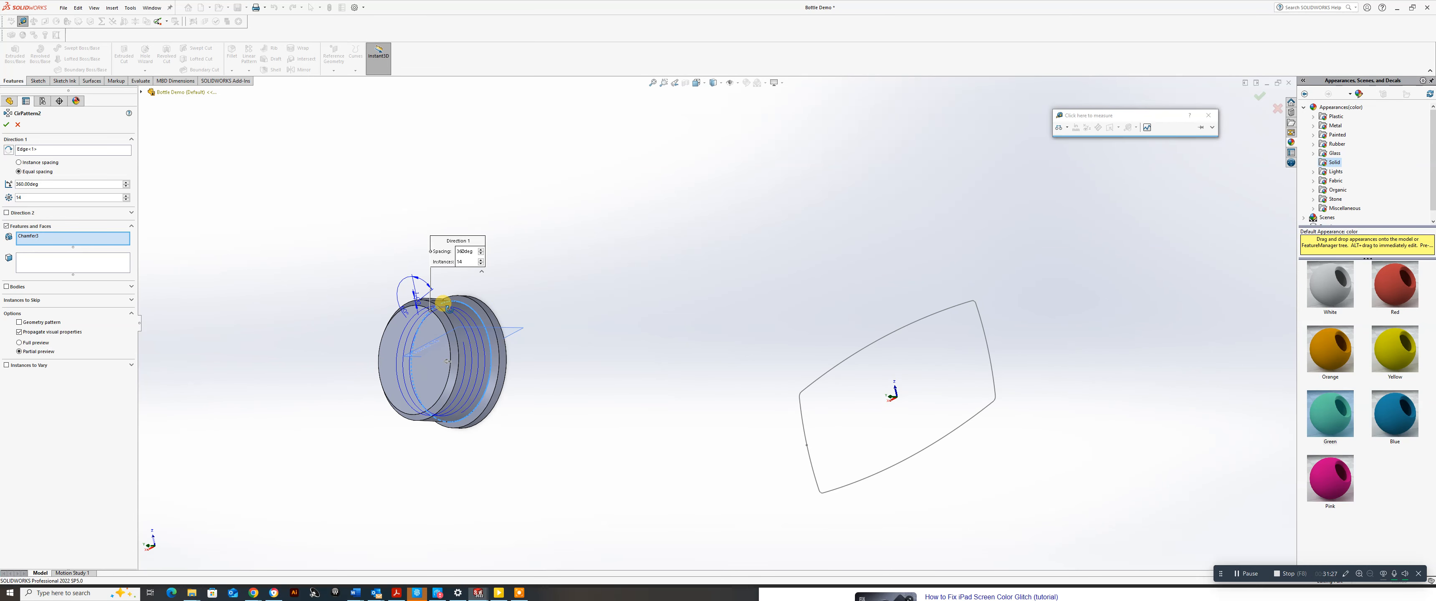
pyautogui.moveTo(442, 302); pyautogui.dragTo(440, 388, button='middle')
pyautogui.scroll(-7, 426, 399)
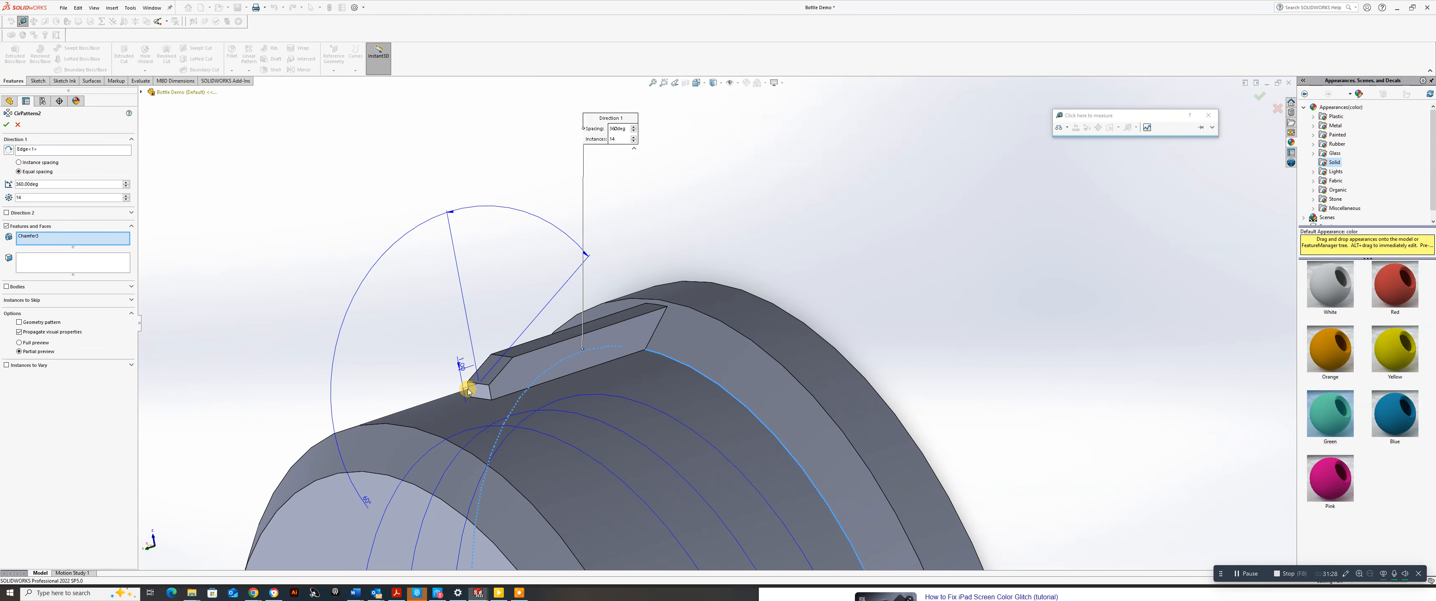
pyautogui.click(526, 374)
pyautogui.press('Return')
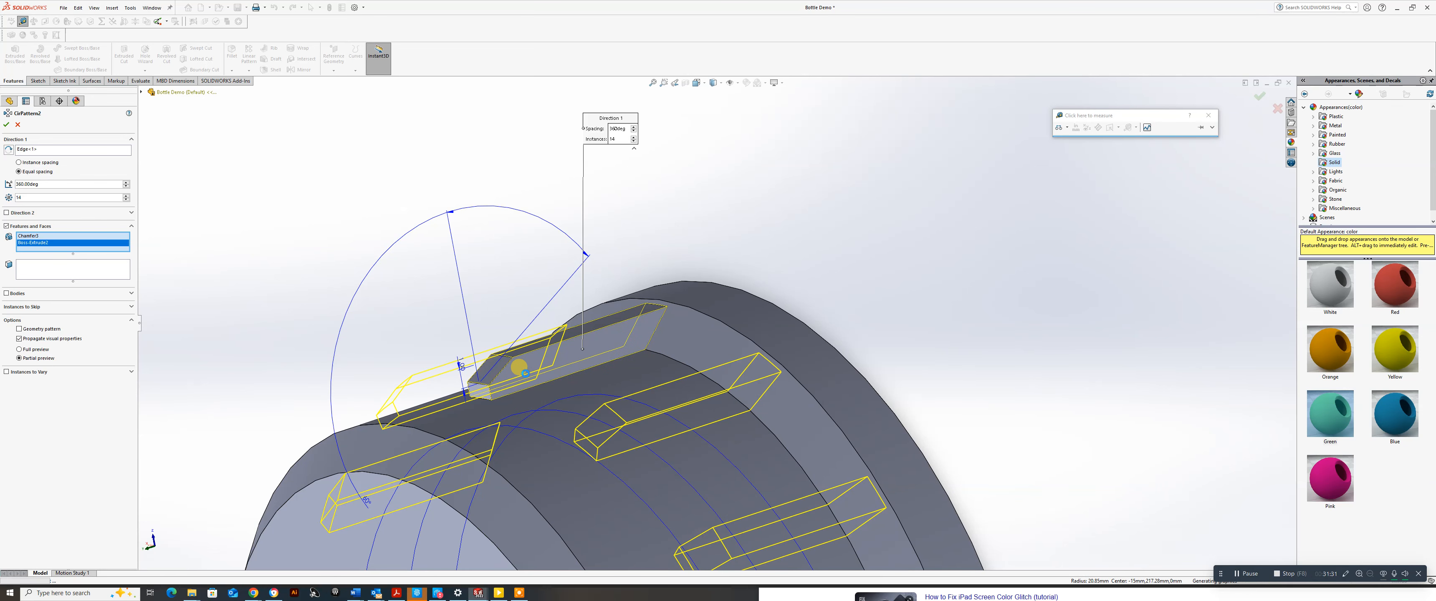
# Start a 0.2 mm constant-radius fillet and select one rib's outer, chamfered and end faces, leaving out the accidentally picked edge.
pyautogui.scroll(10, 525, 374)
pyautogui.moveTo(689, 418); pyautogui.dragTo(725, 257, button='middle')
pyautogui.scroll(4, 740, 448)
pyautogui.moveTo(774, 487); pyautogui.dragTo(813, 346, button='middle')
pyautogui.scroll(-5, 814, 345)
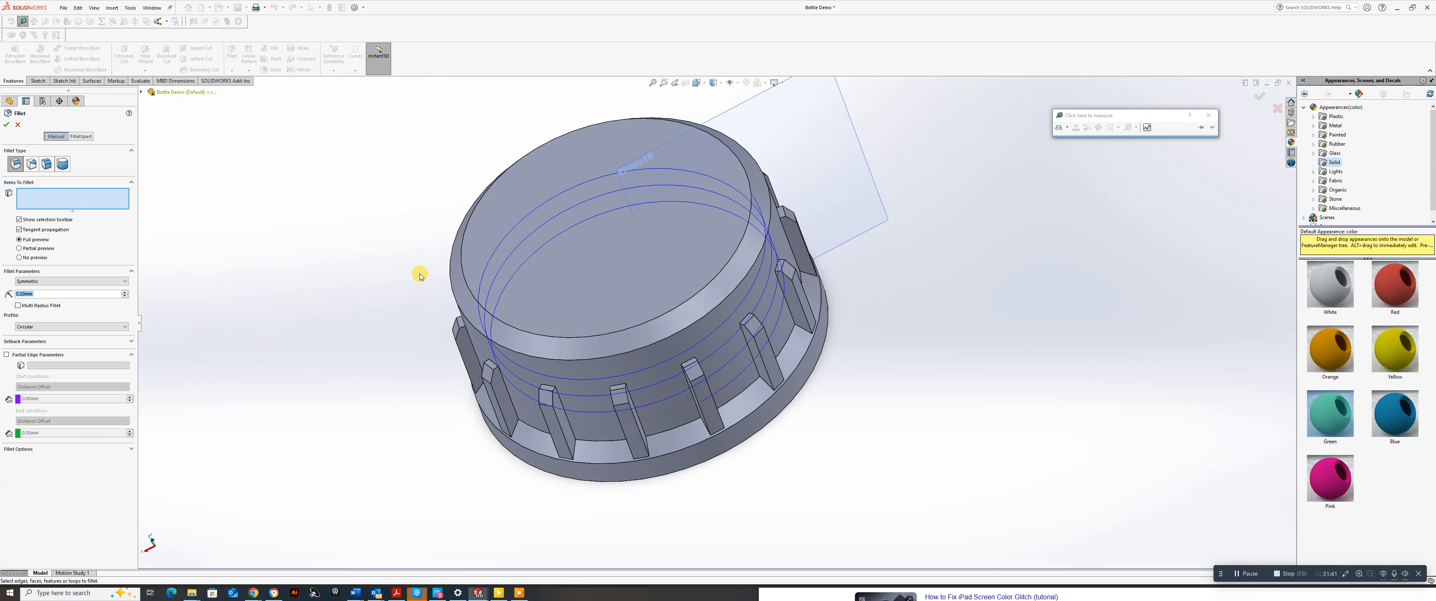
pyautogui.click(710, 402)
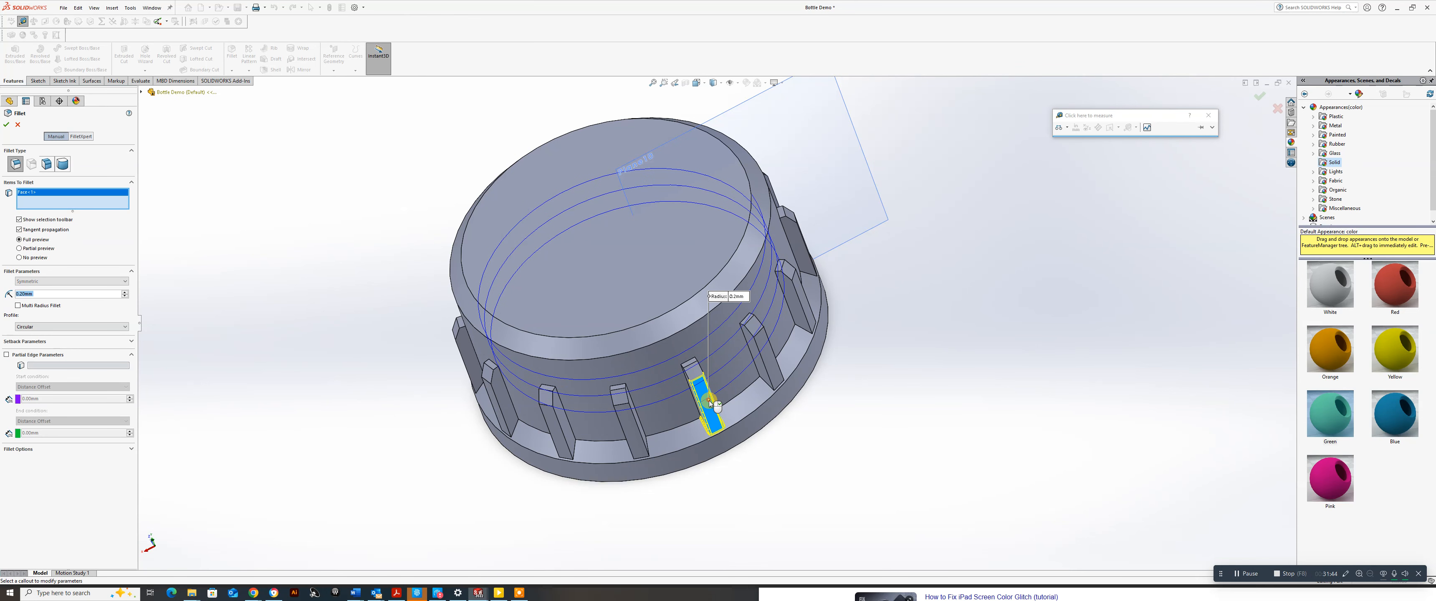
pyautogui.click(697, 375)
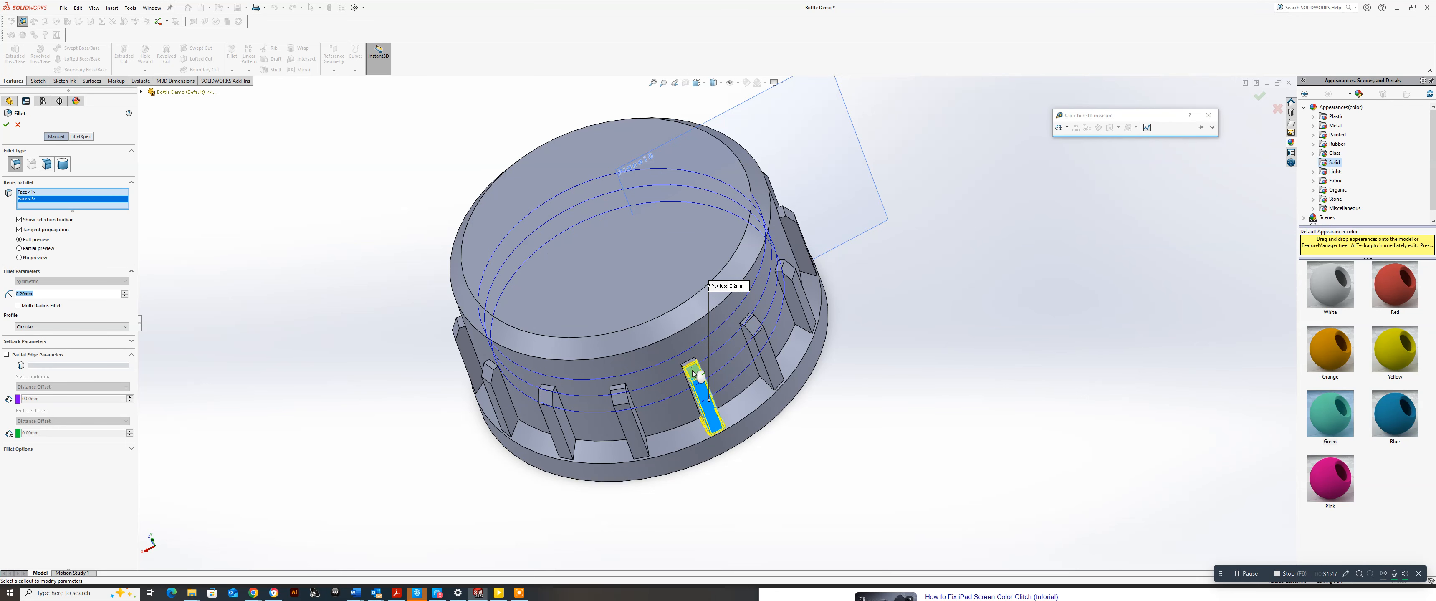
pyautogui.scroll(-5, 693, 368)
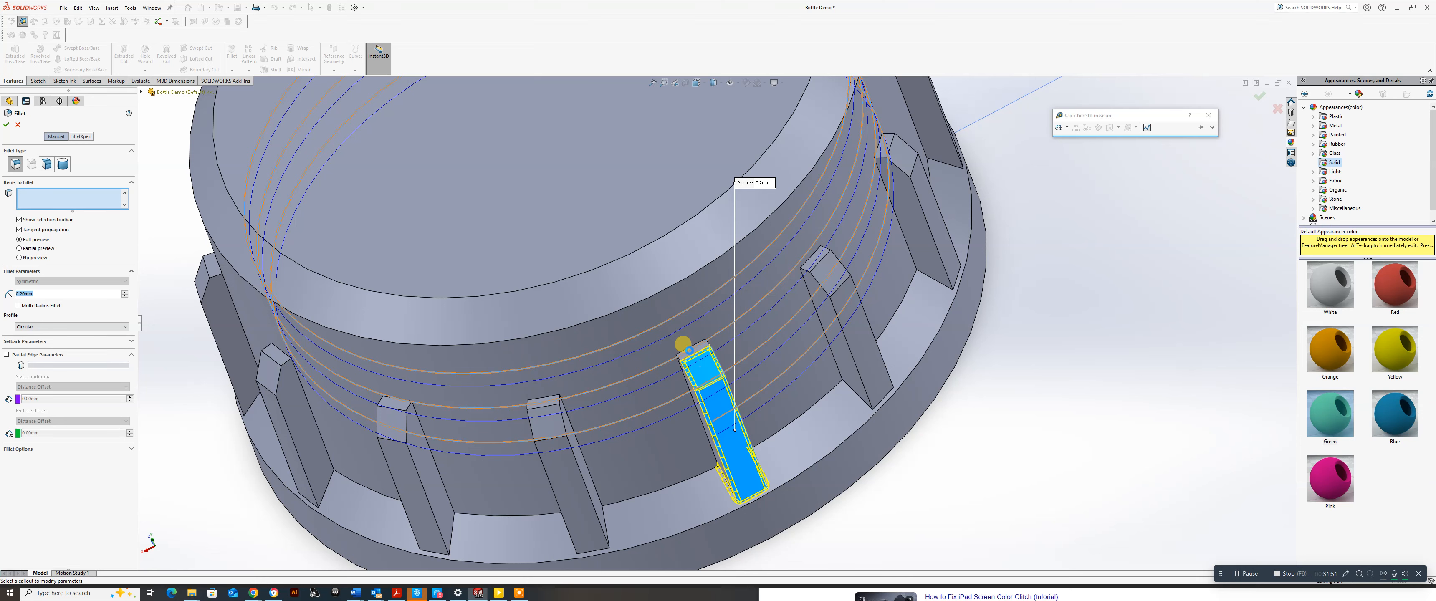
pyautogui.click(690, 352)
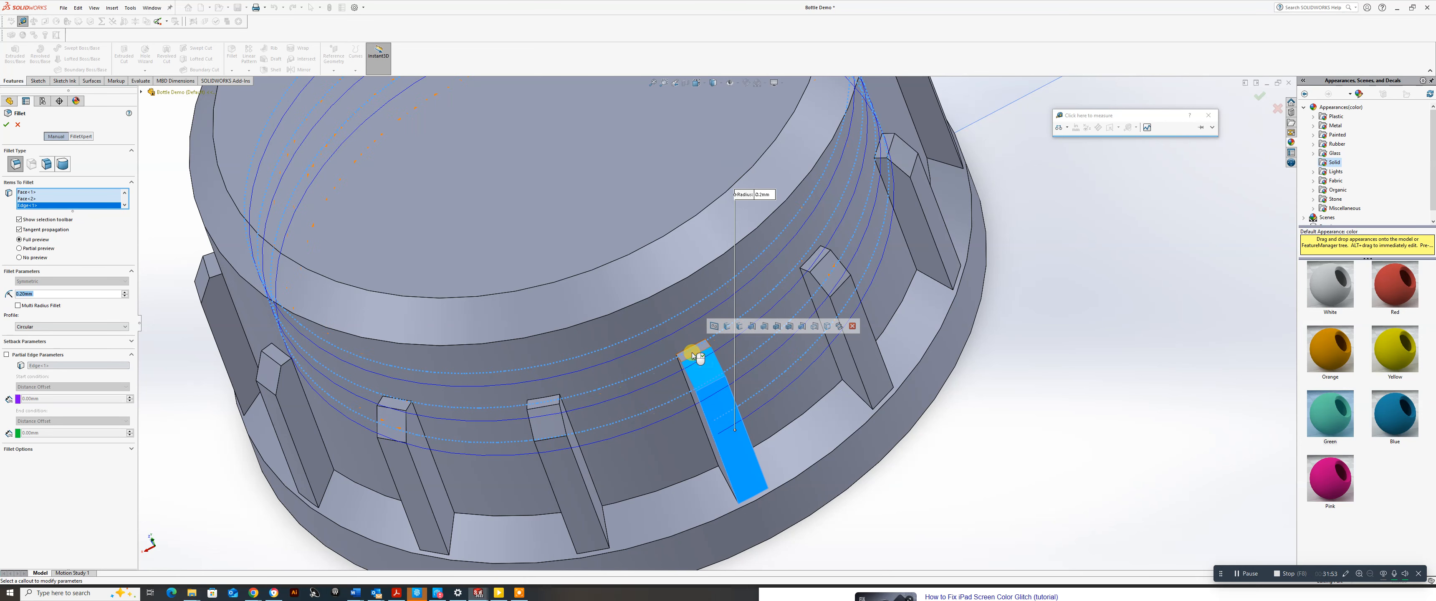
pyautogui.click(689, 350)
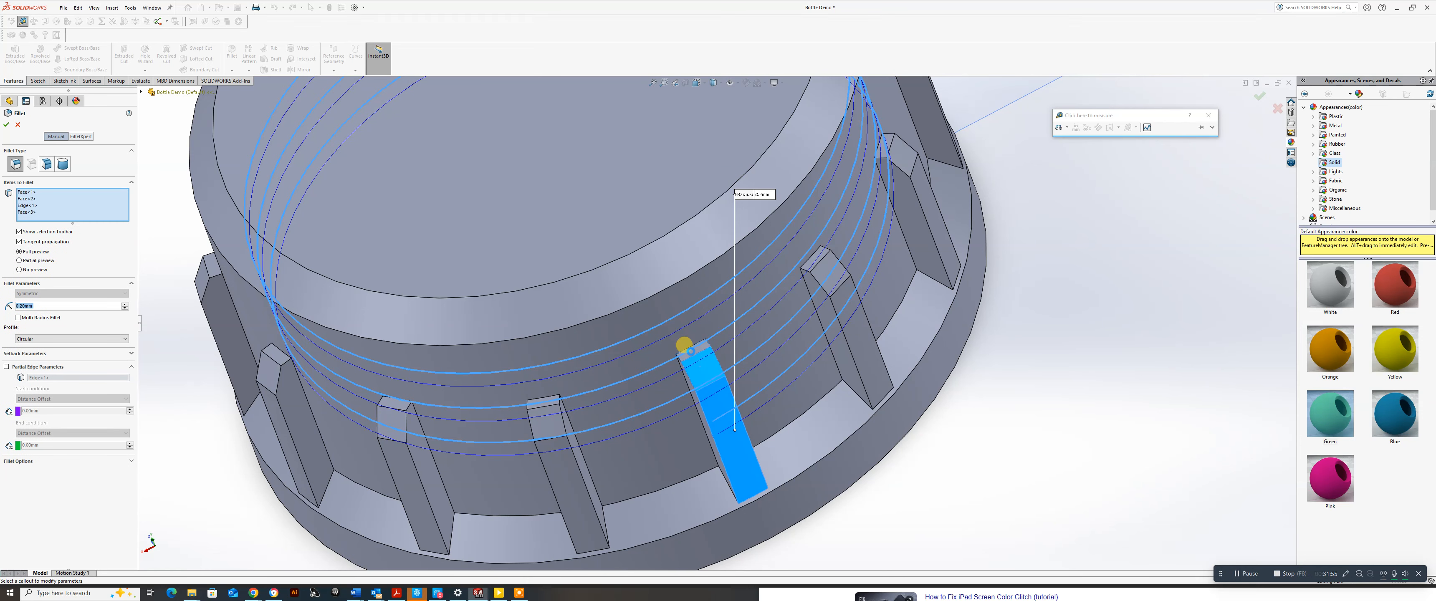
pyautogui.click(662, 367)
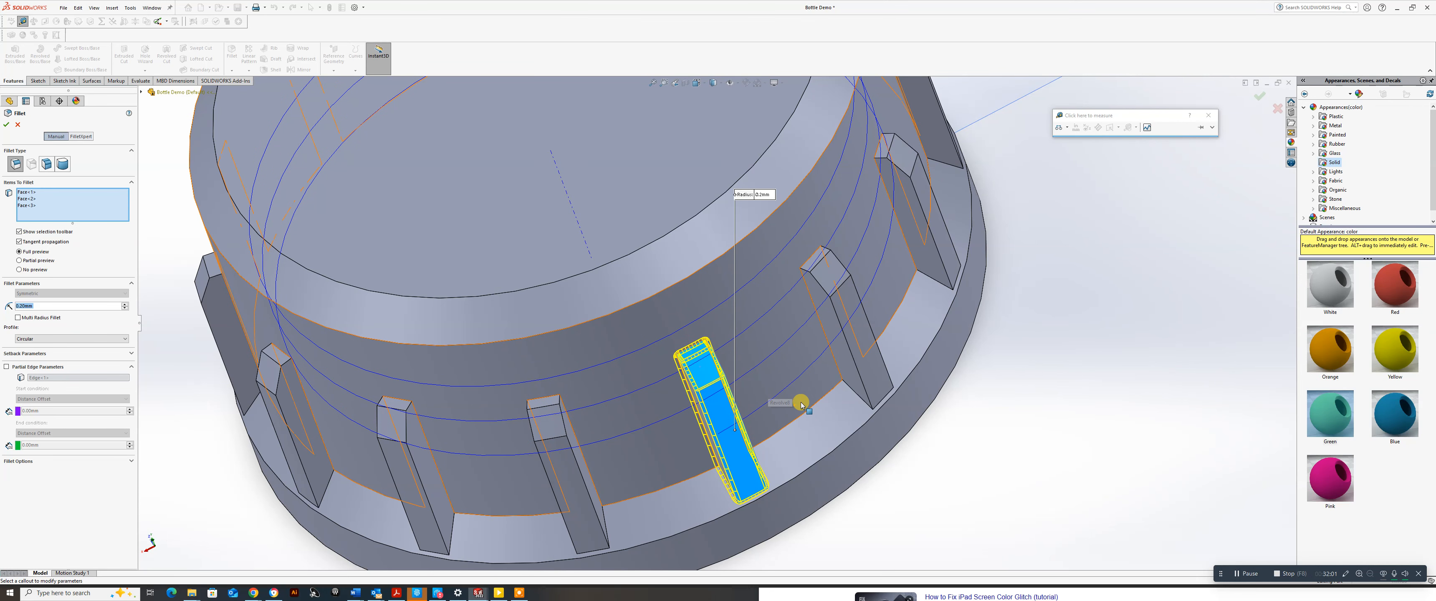
# Add the cap's cylindrical side wall and the faces of all remaining ribs to the fillet selection, leaving out the accidentally picked flange edge.
pyautogui.click(808, 385)
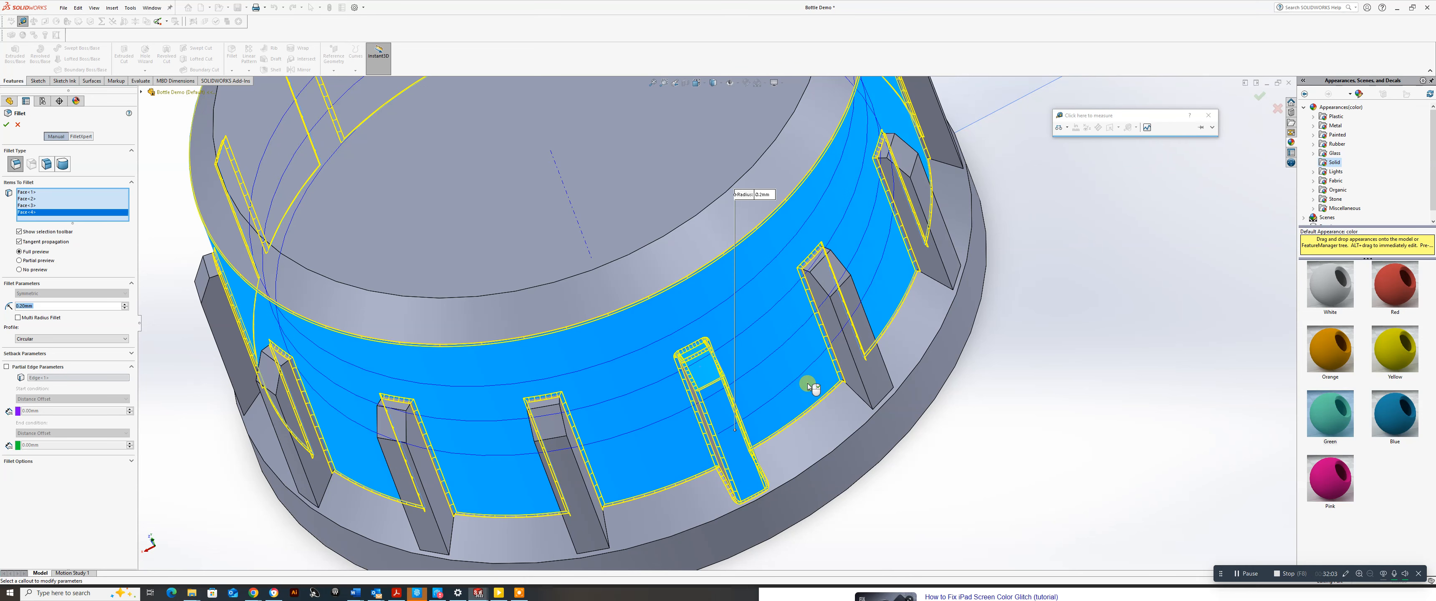
pyautogui.click(850, 378)
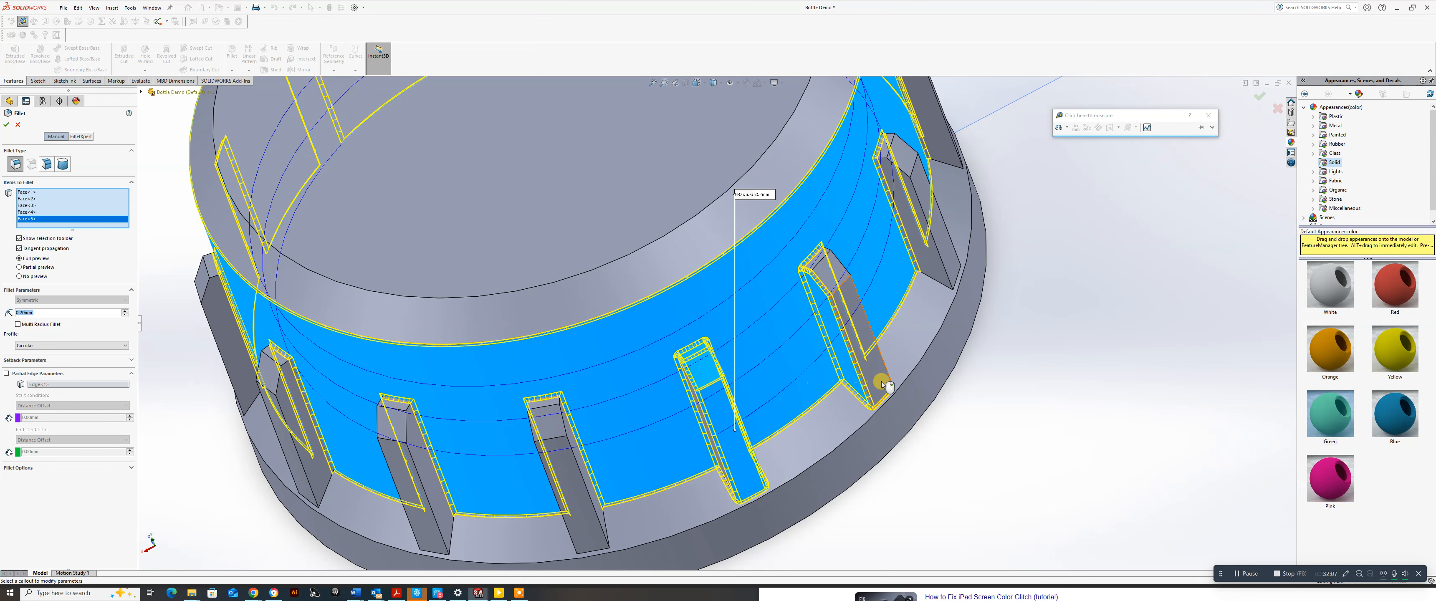
pyautogui.click(876, 377)
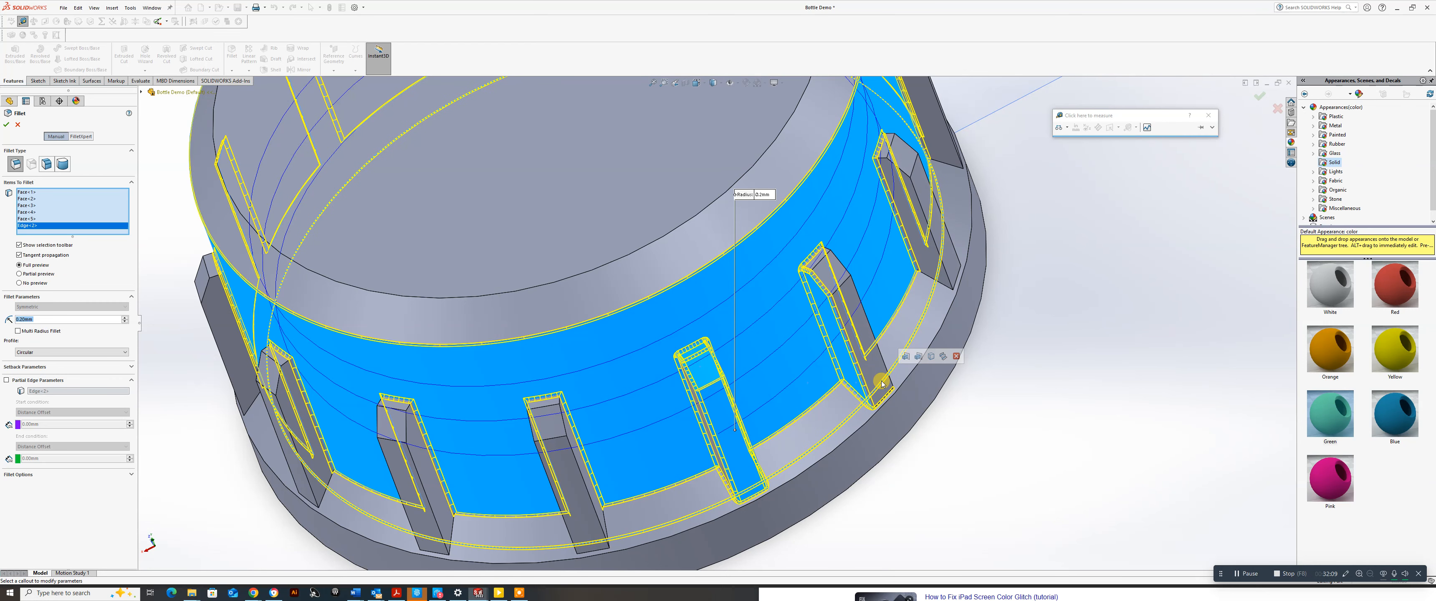
pyautogui.click(878, 375)
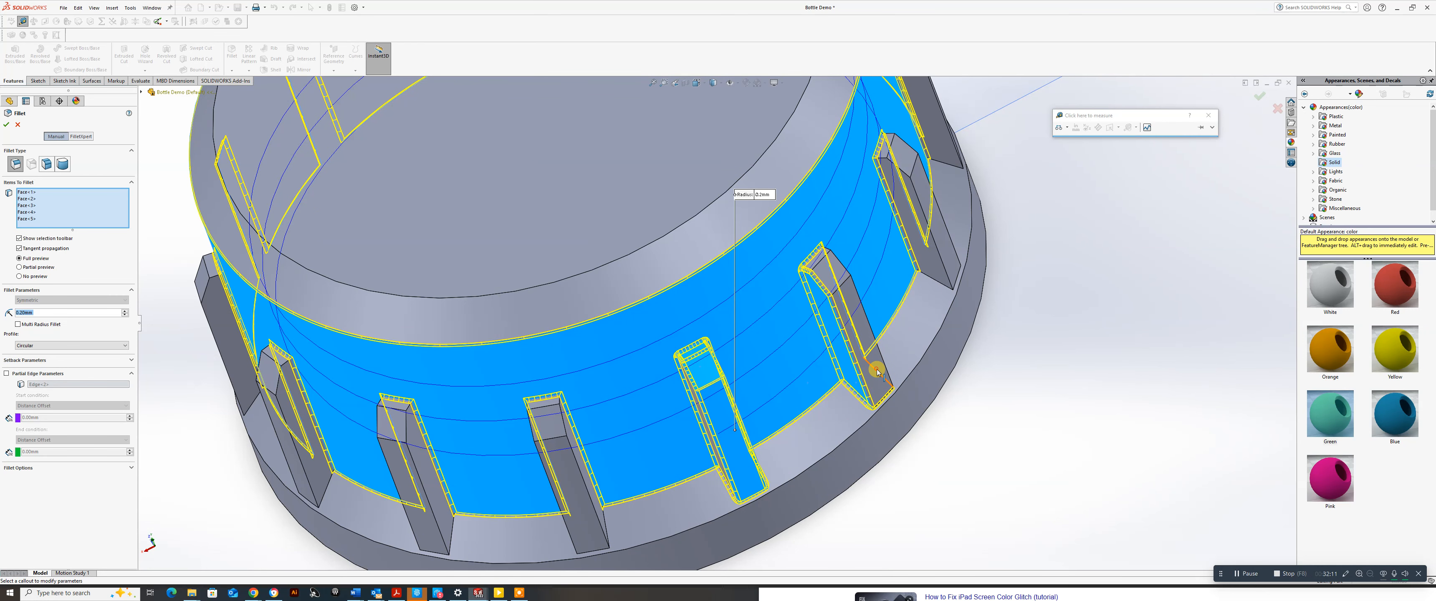
pyautogui.click(876, 369)
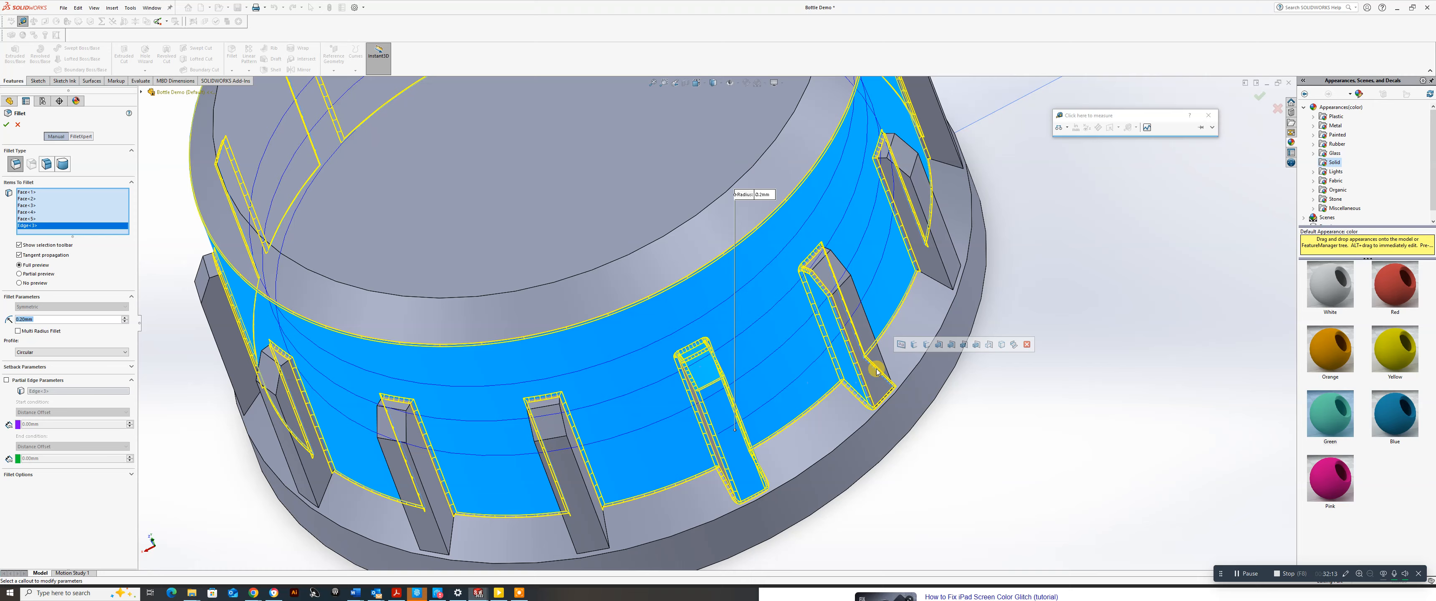
pyautogui.moveTo(878, 365); pyautogui.dragTo(744, 332, button='middle')
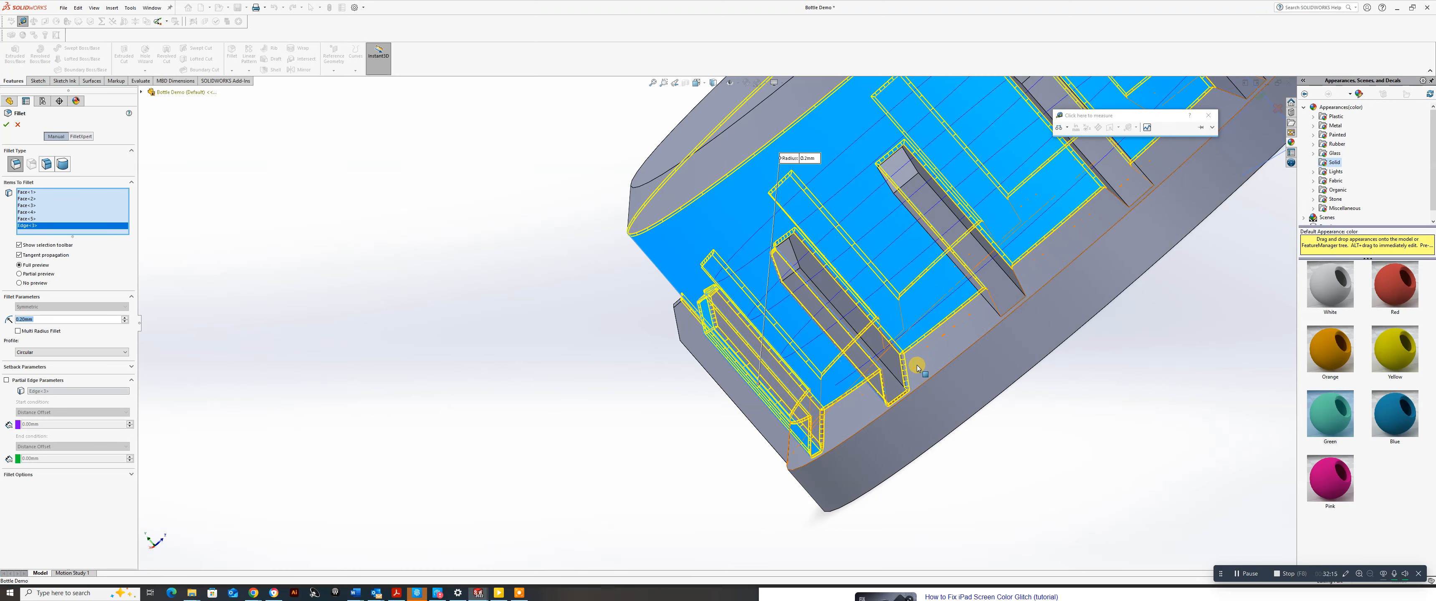
pyautogui.click(898, 361)
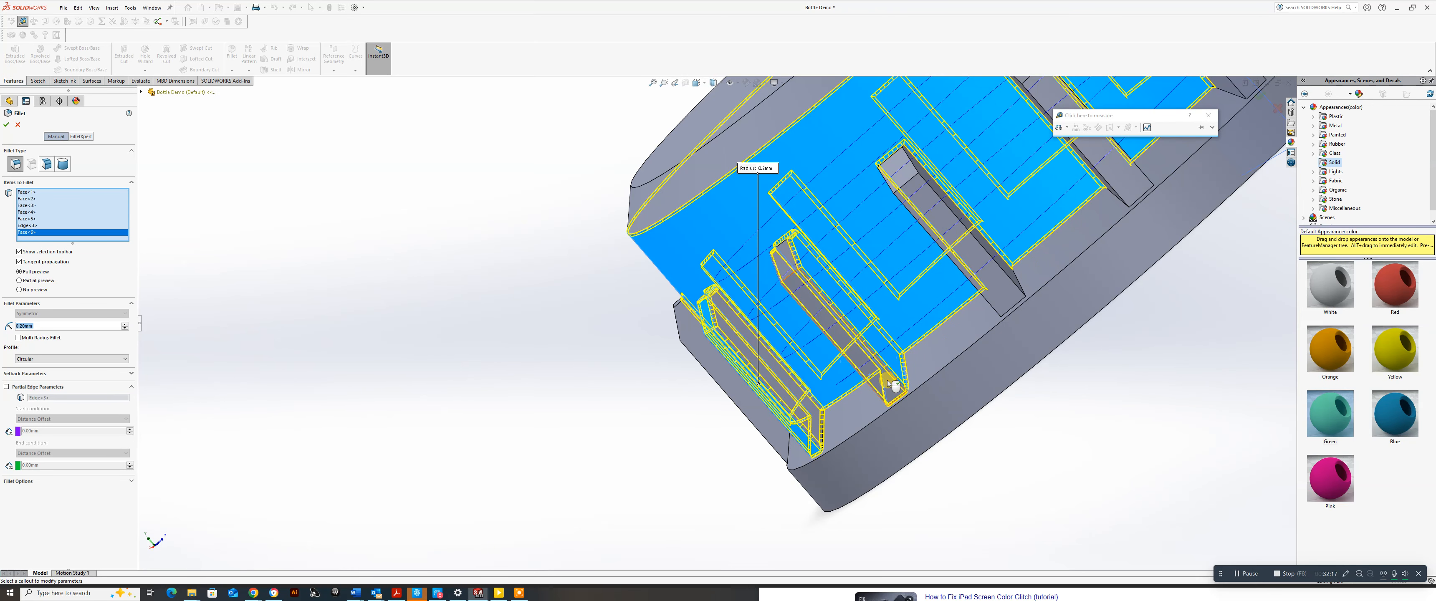
pyautogui.click(786, 272)
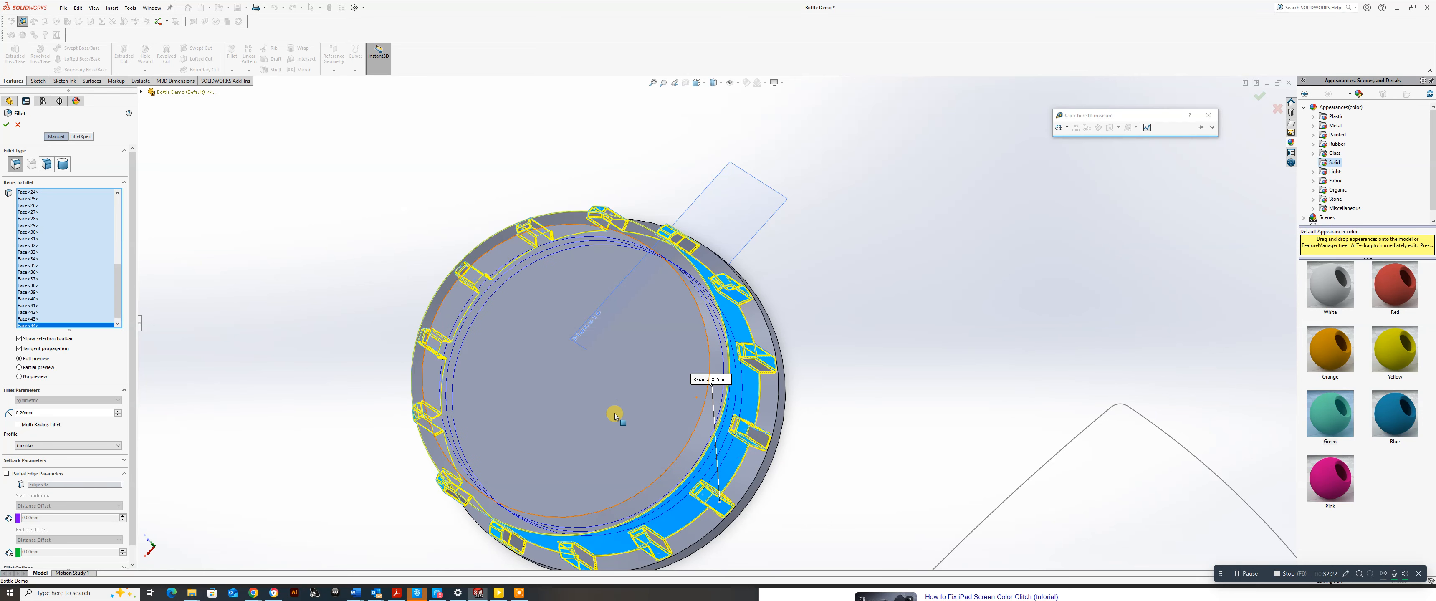
# Add the cap's flat top face and the base flange's outer face to the fillet selection and create the 0.2 mm fillet.
pyautogui.moveTo(615, 413); pyautogui.dragTo(615, 365, button='middle')
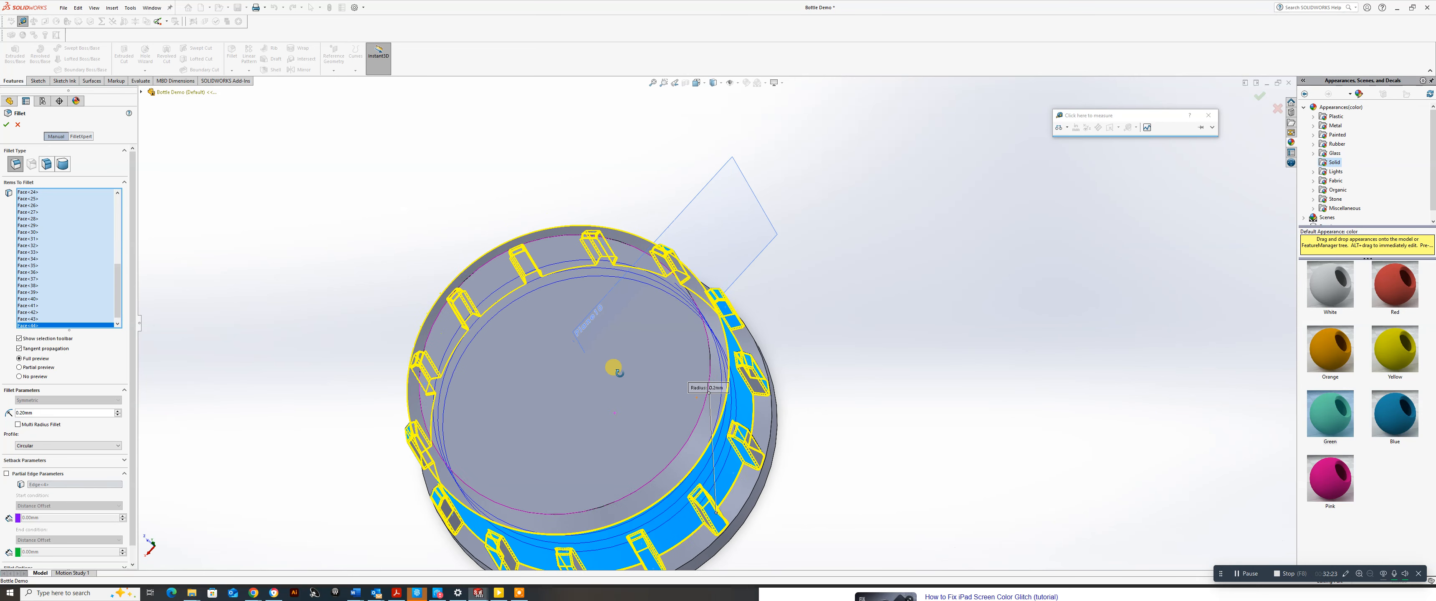
pyautogui.scroll(6, 616, 408)
pyautogui.scroll(-5, 620, 375)
pyautogui.click(778, 351)
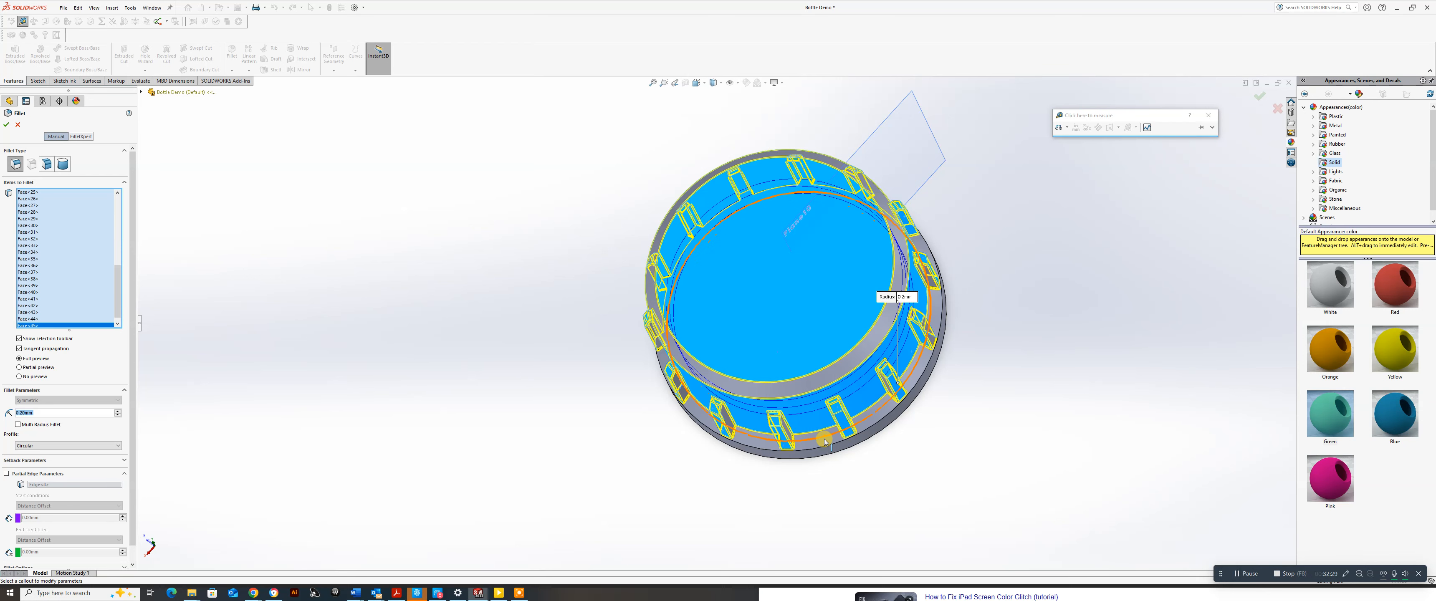
pyautogui.click(813, 447)
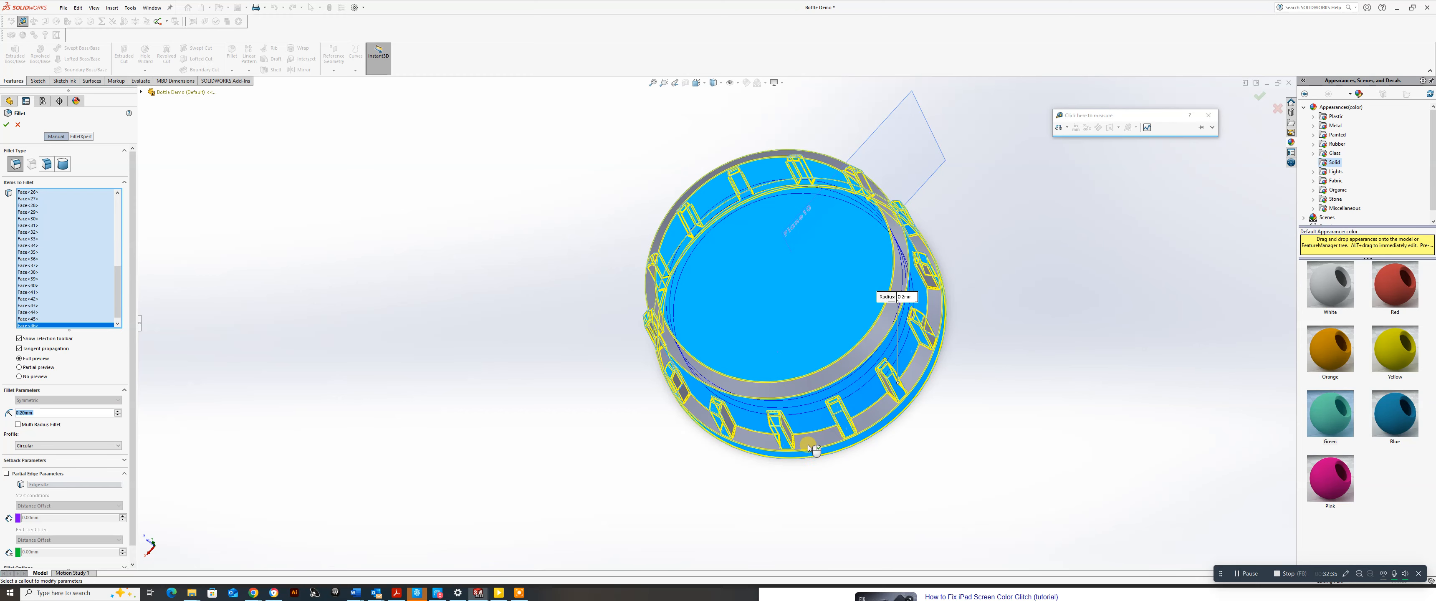
pyautogui.moveTo(818, 425); pyautogui.dragTo(744, 289, button='middle')
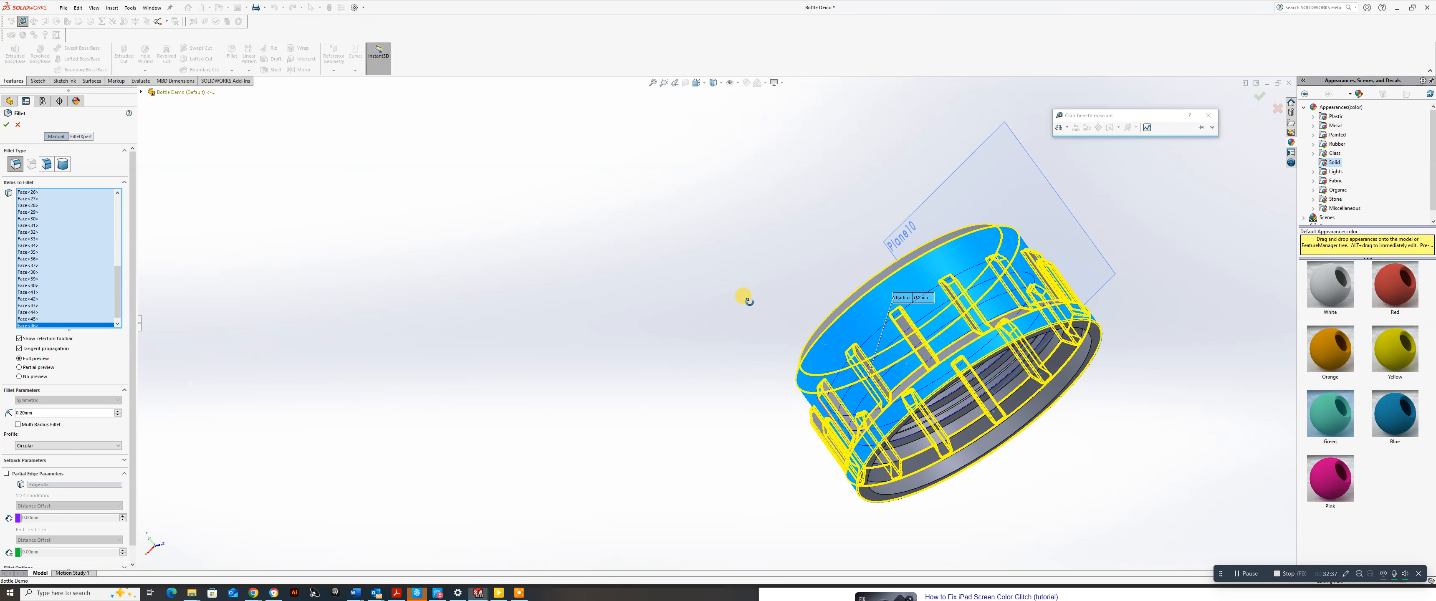
pyautogui.click(1258, 95)
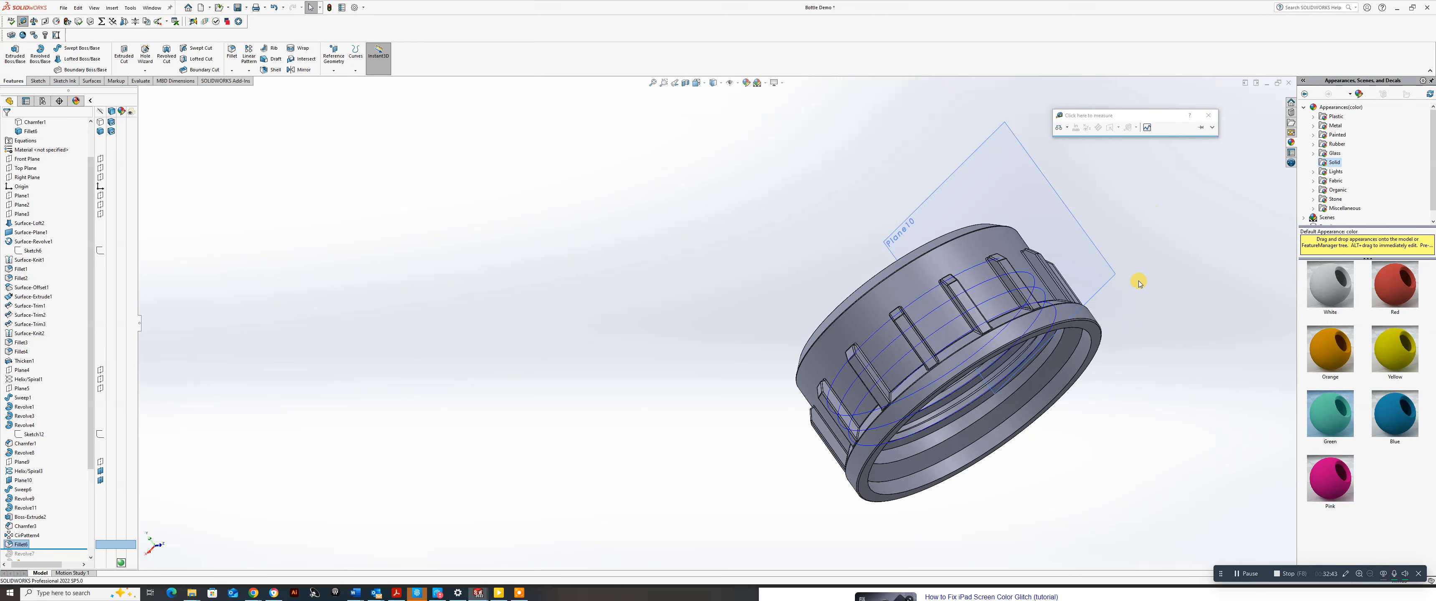
# Show the hidden bottle body beneath the cap and clear the selection.
pyautogui.scroll(4, 853, 307)
pyautogui.moveTo(842, 308); pyautogui.dragTo(955, 317, button='middle')
pyautogui.scroll(3, 865, 325)
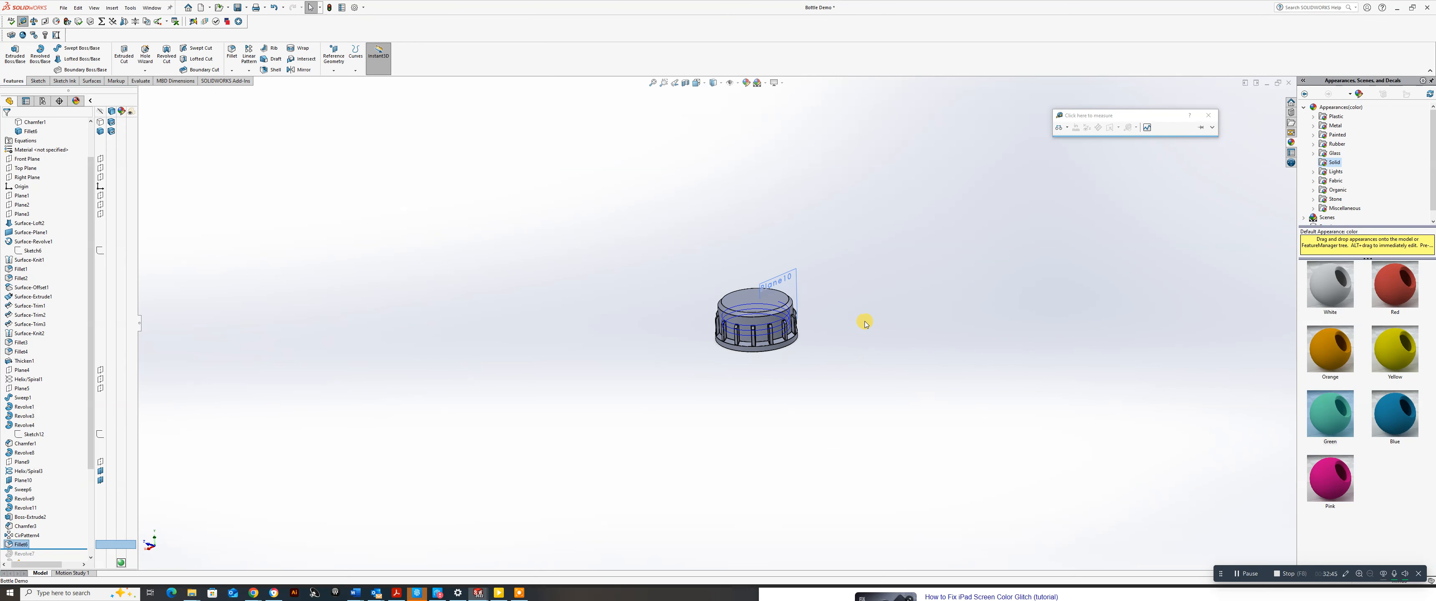
pyautogui.scroll(-2, 862, 307)
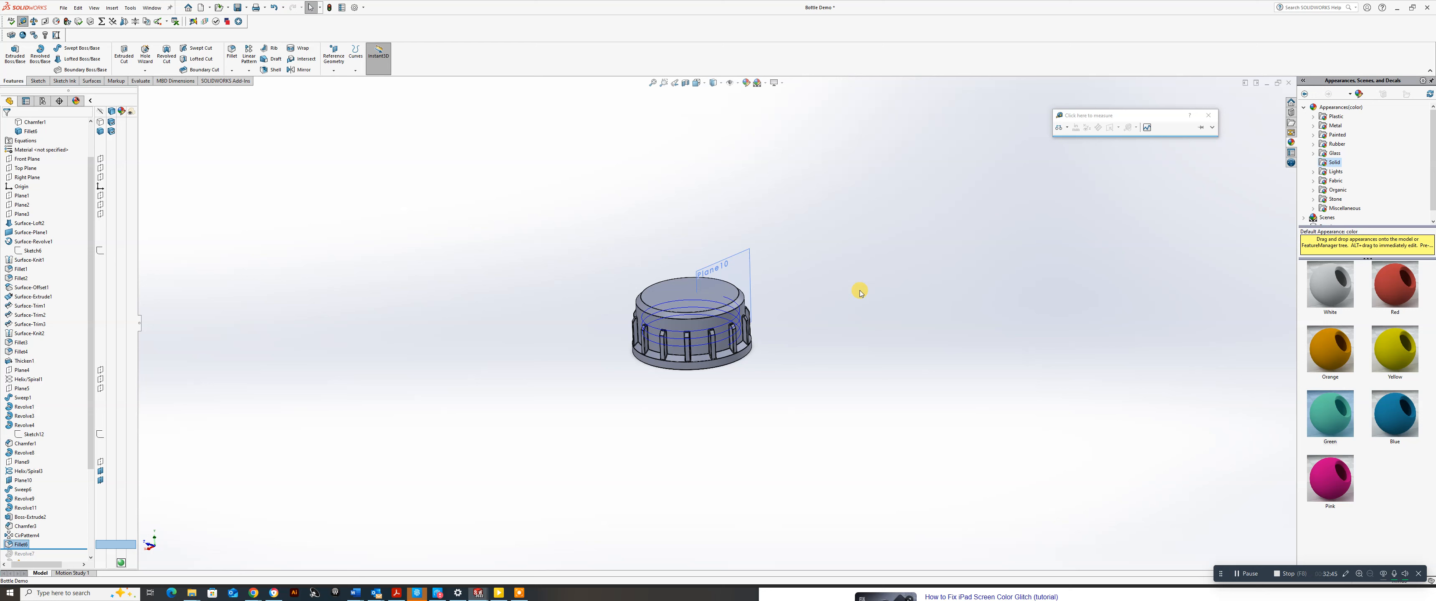
pyautogui.click(100, 123)
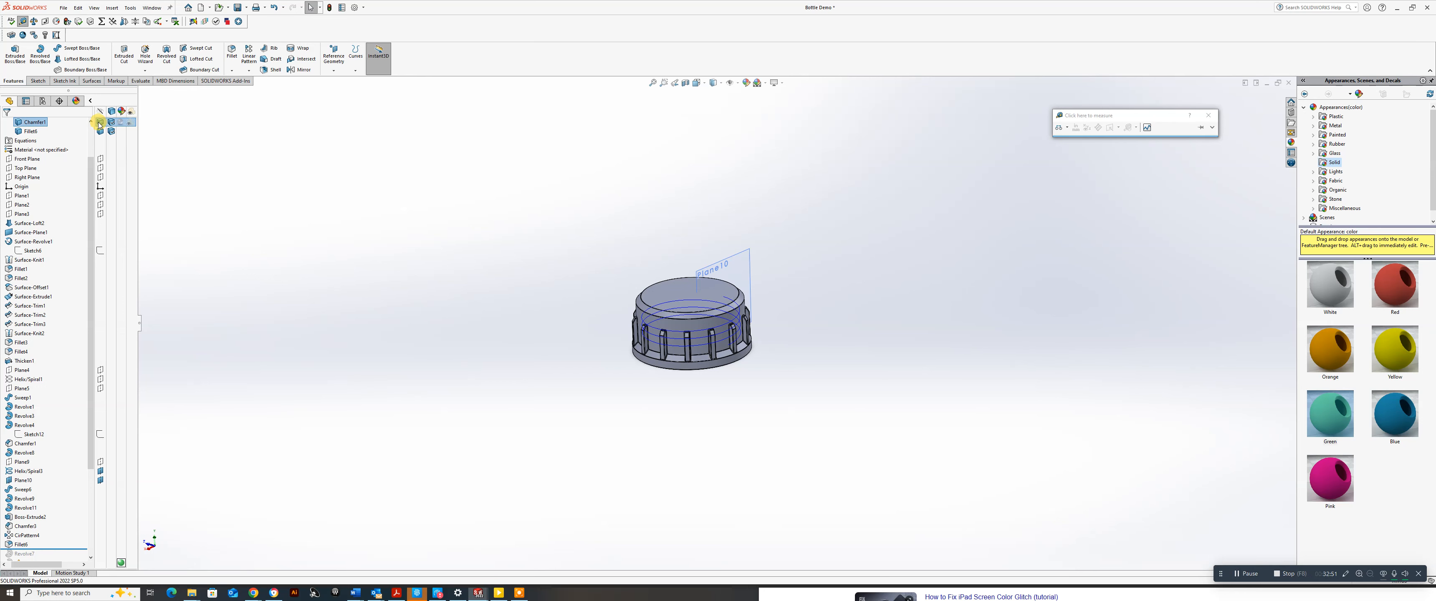
pyautogui.click(99, 123)
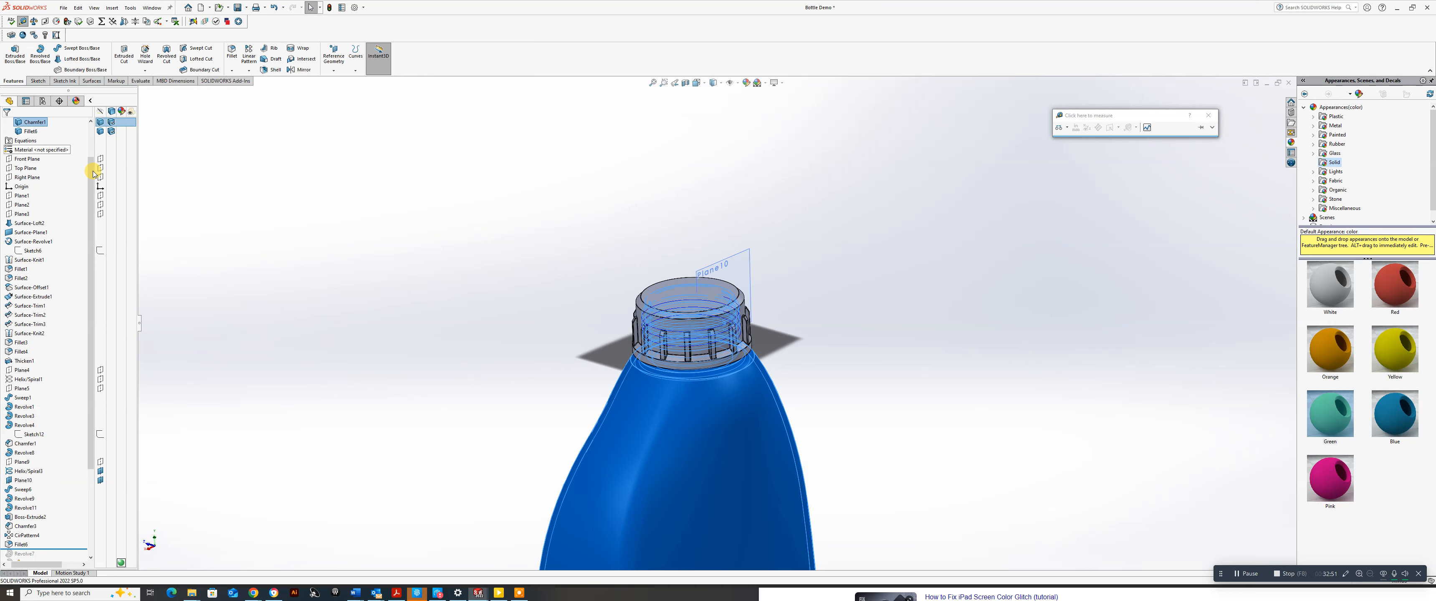
pyautogui.click(888, 275)
pyautogui.moveTo(720, 380); pyautogui.dragTo(669, 297, button='middle')
# Apply the solid Green appearance to the whole cap body.
pyautogui.moveTo(1326, 422); pyautogui.dragTo(729, 329)
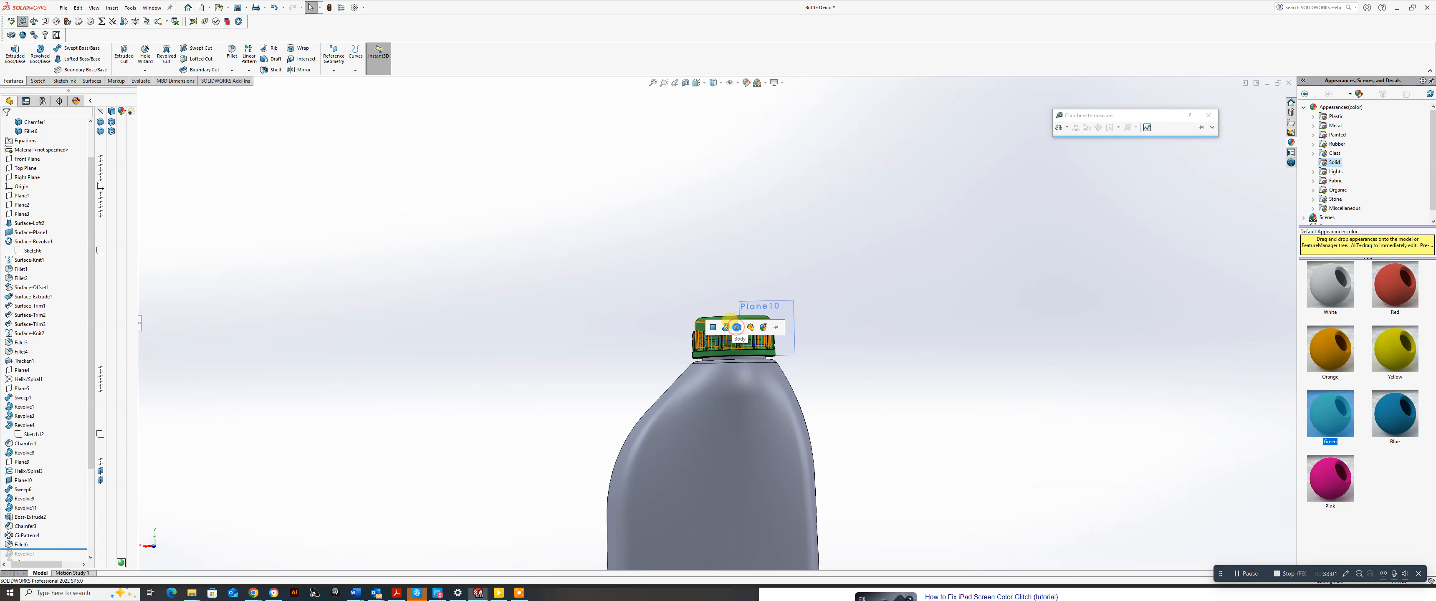
pyautogui.click(736, 327)
pyautogui.scroll(-5, 704, 338)
pyautogui.moveTo(703, 337); pyautogui.dragTo(683, 314, button='middle')
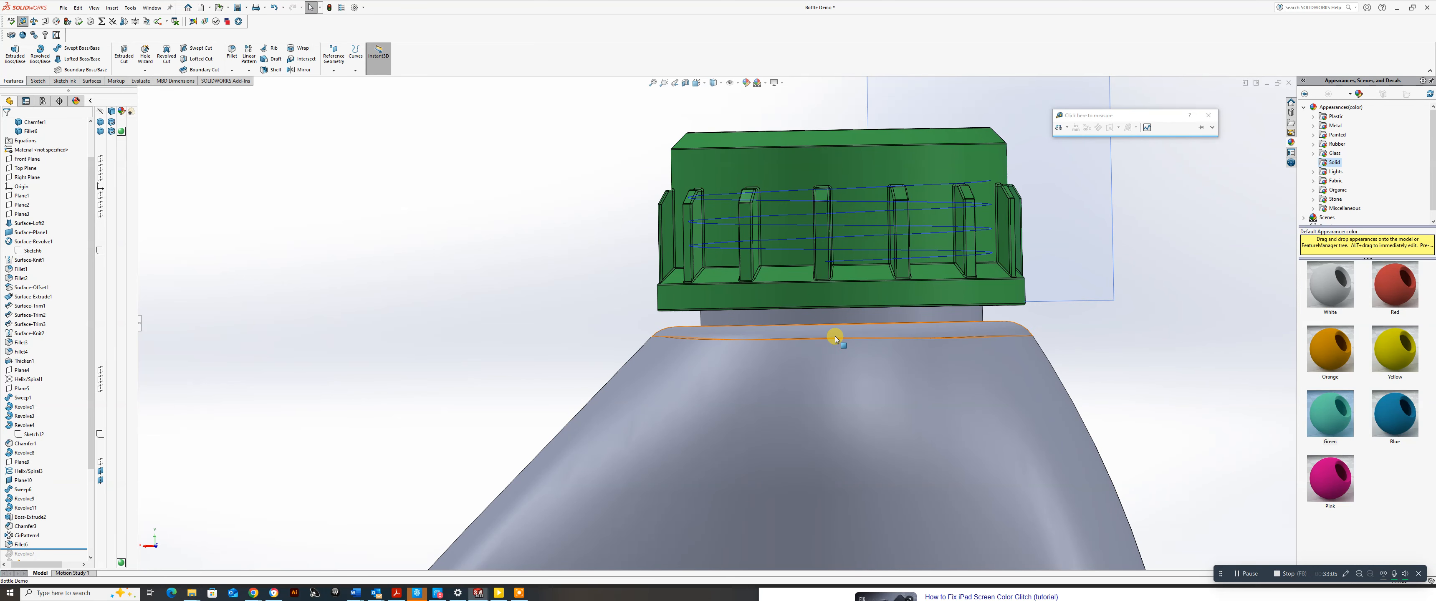
# Start a new sketch on the Front Plane for the gap between the cap and the bottle's shoulder.
pyautogui.press('space')
pyautogui.click(599, 365)
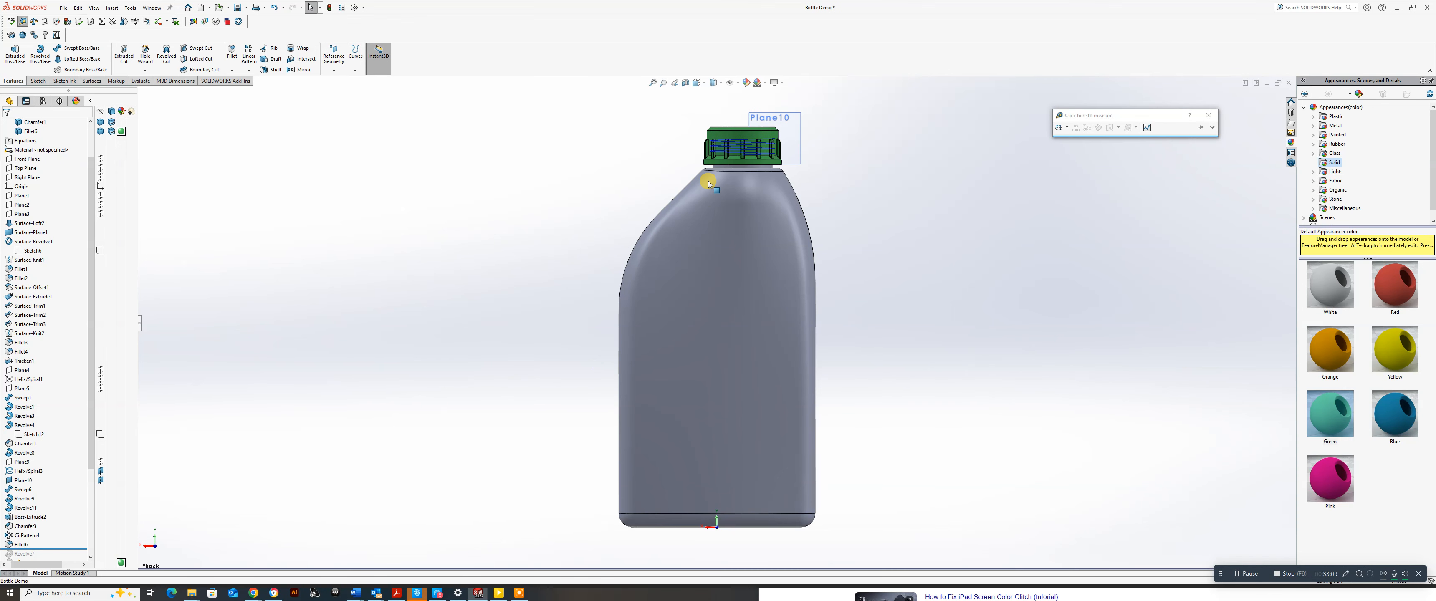
pyautogui.scroll(-5, 741, 153)
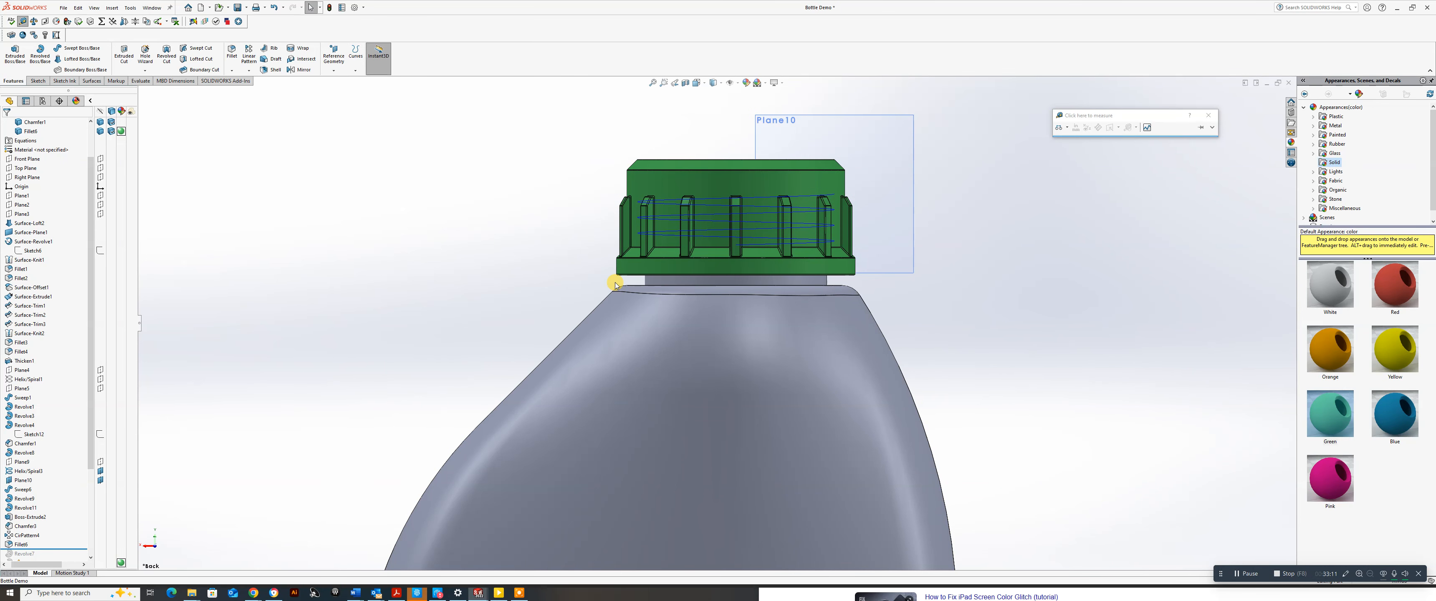
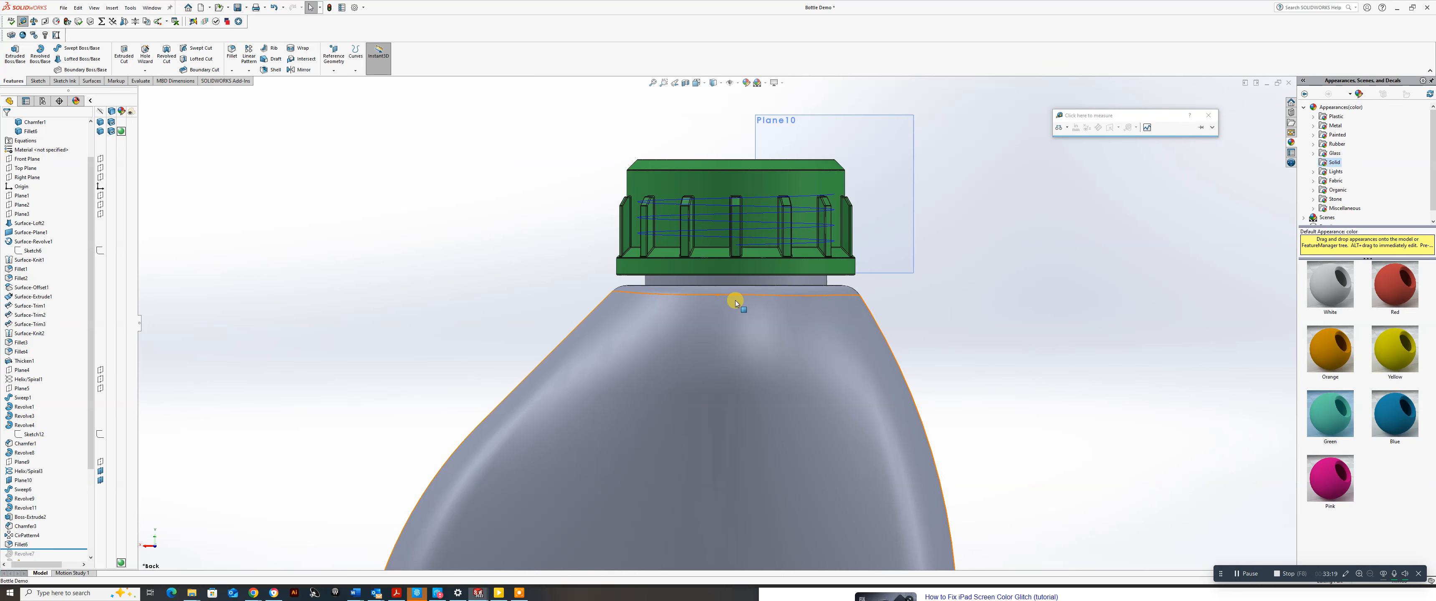
pyautogui.click(38, 81)
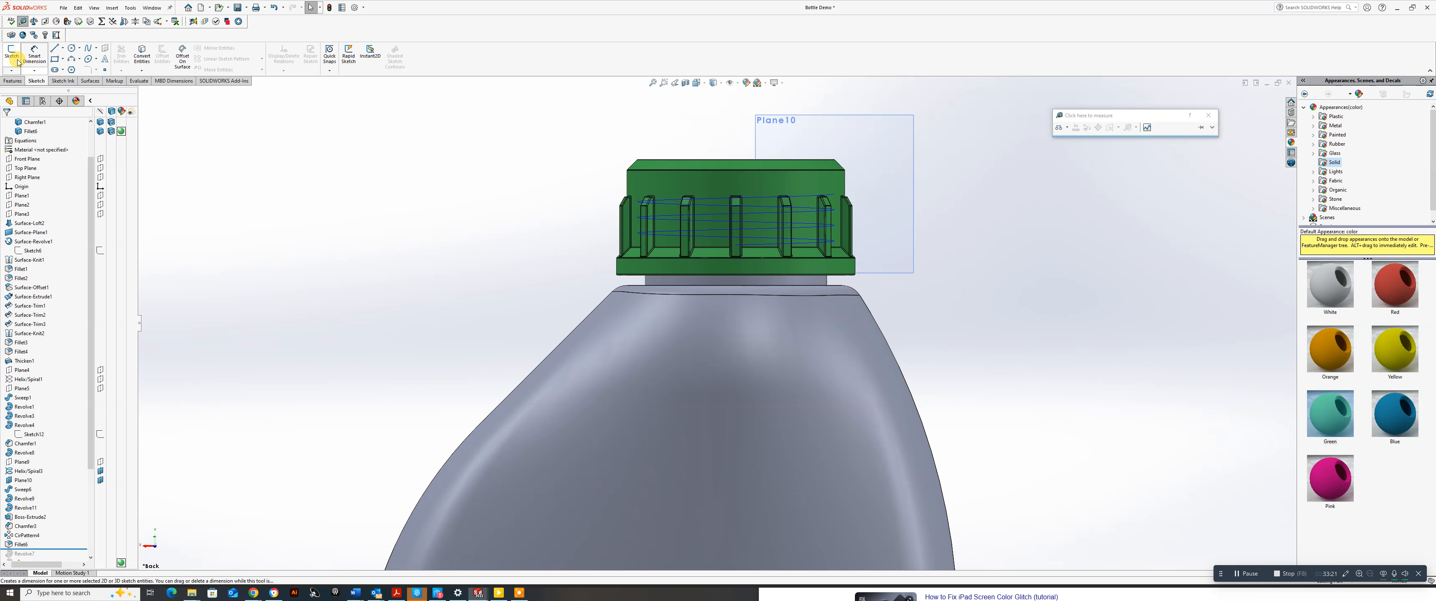
pyautogui.click(12, 53)
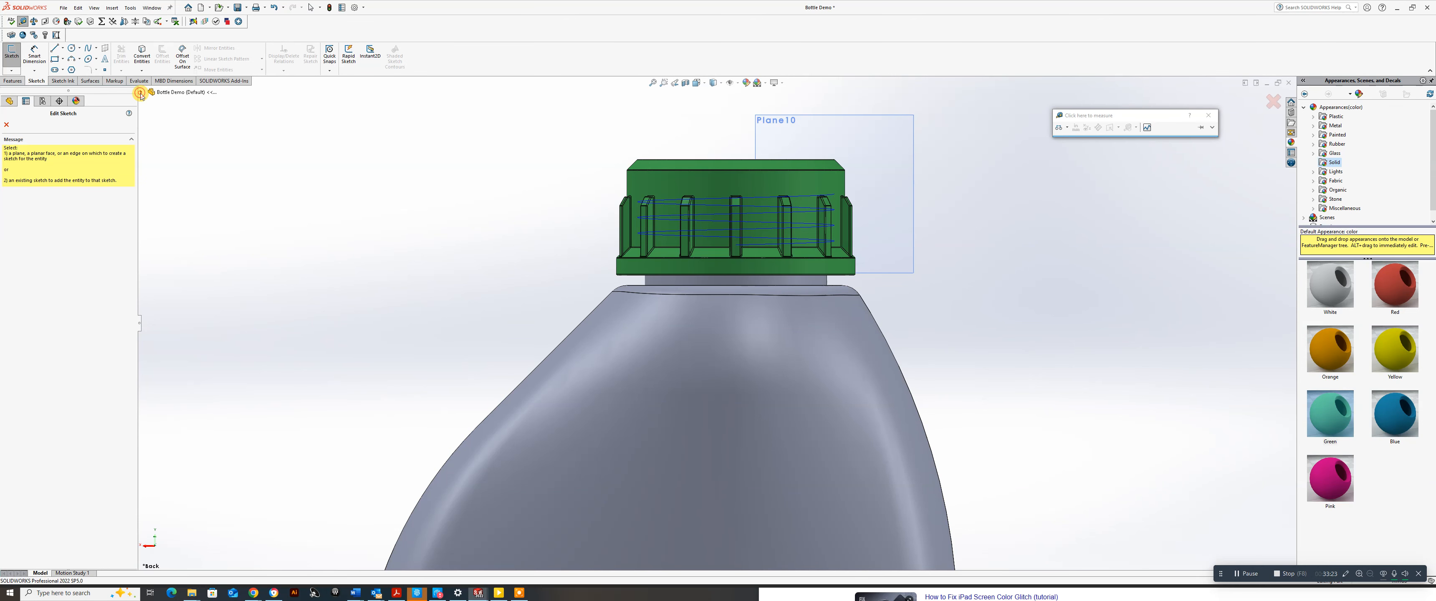
pyautogui.click(142, 92)
pyautogui.click(186, 157)
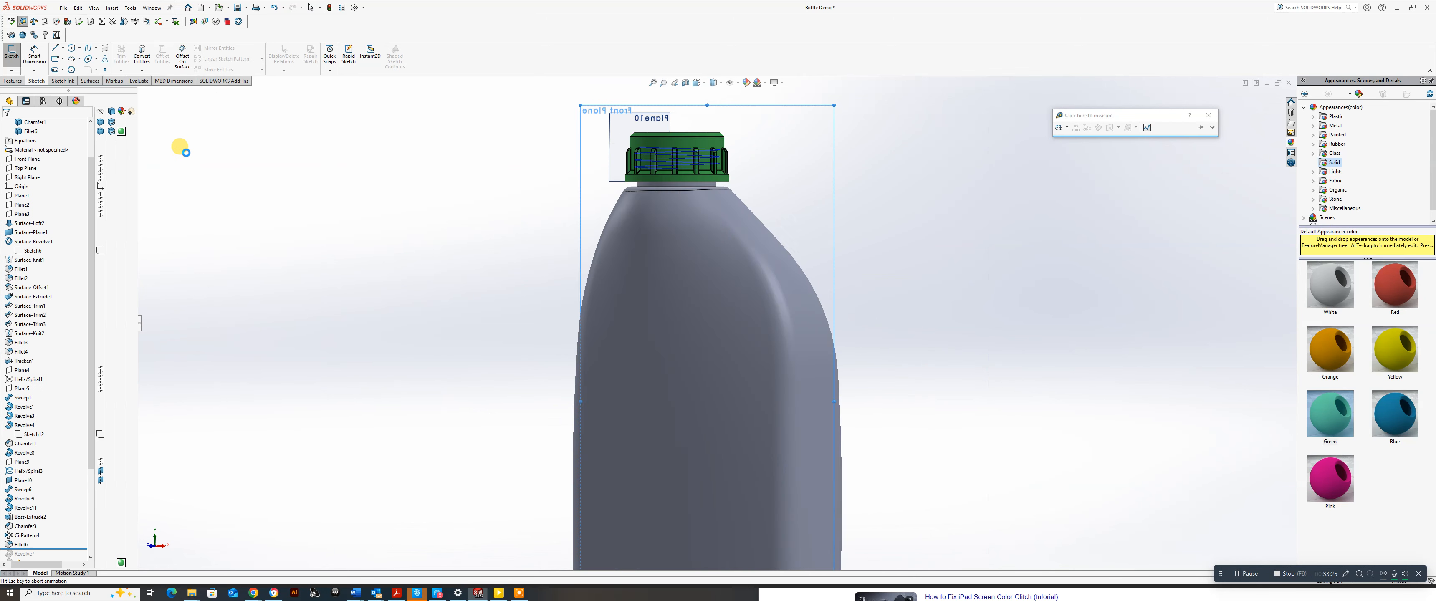
pyautogui.scroll(-10, 705, 174)
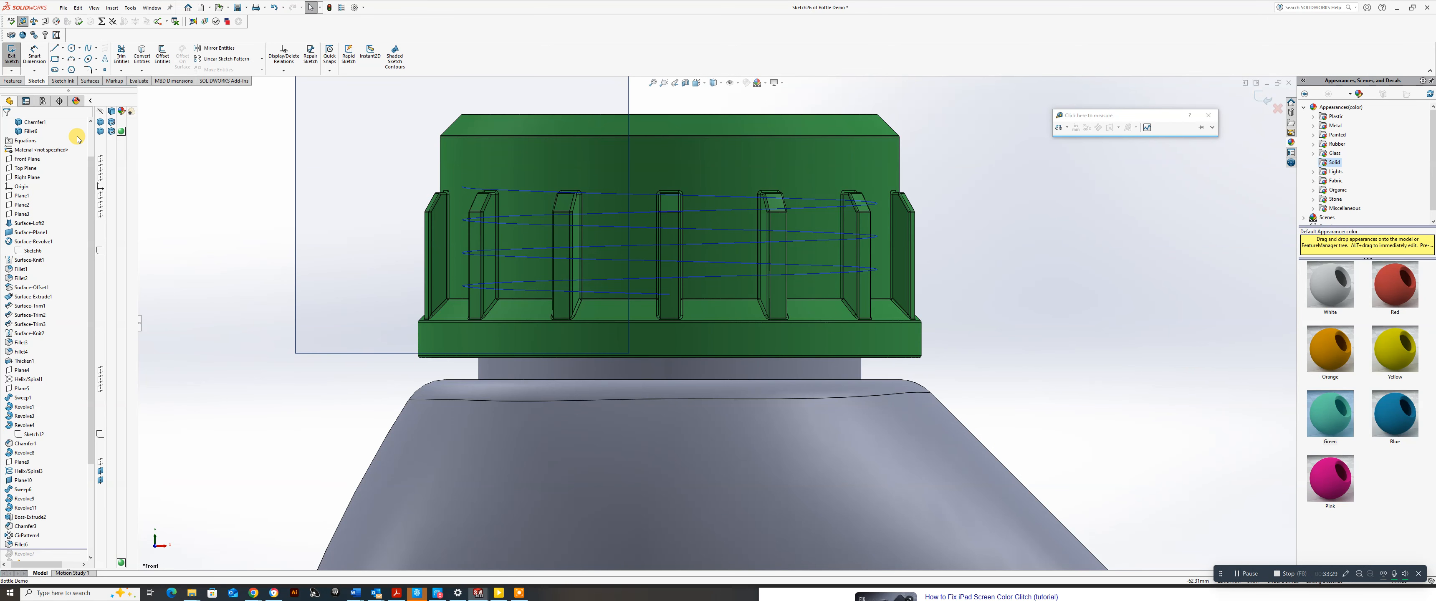
# Sketch a small corner rectangle beside the bottle neck, in the gap between the cap's flange and the shoulder.
pyautogui.click(56, 59)
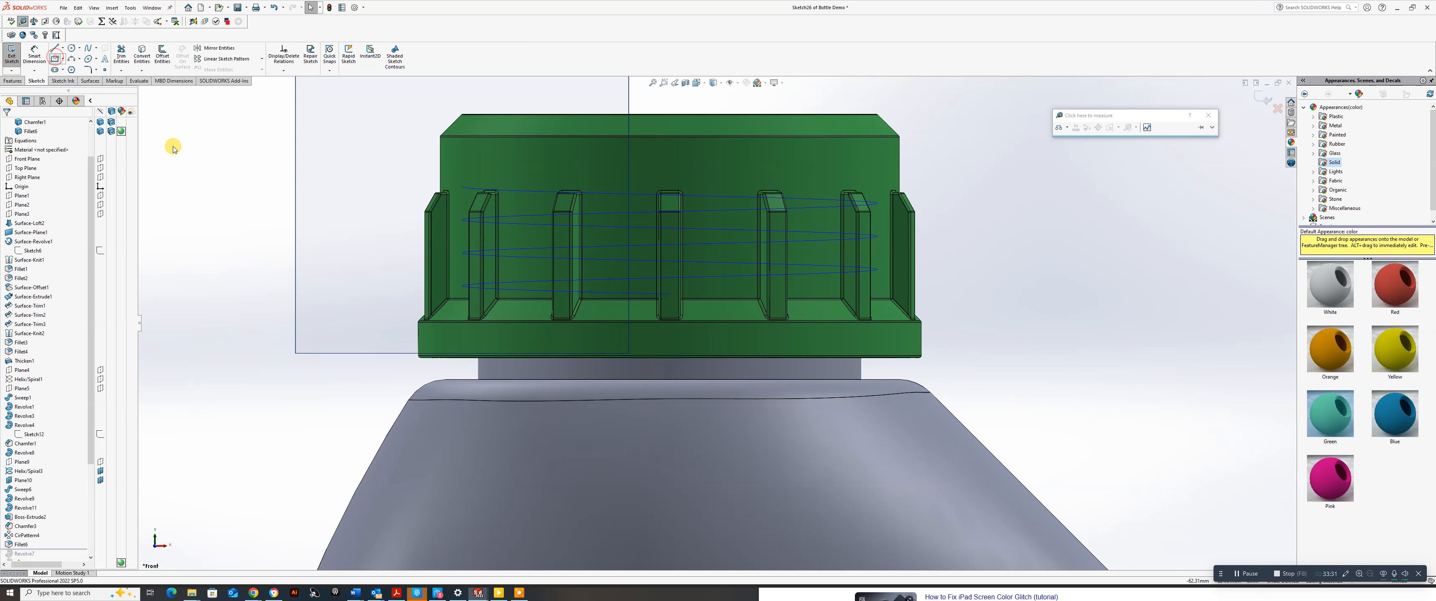
pyautogui.click(441, 360)
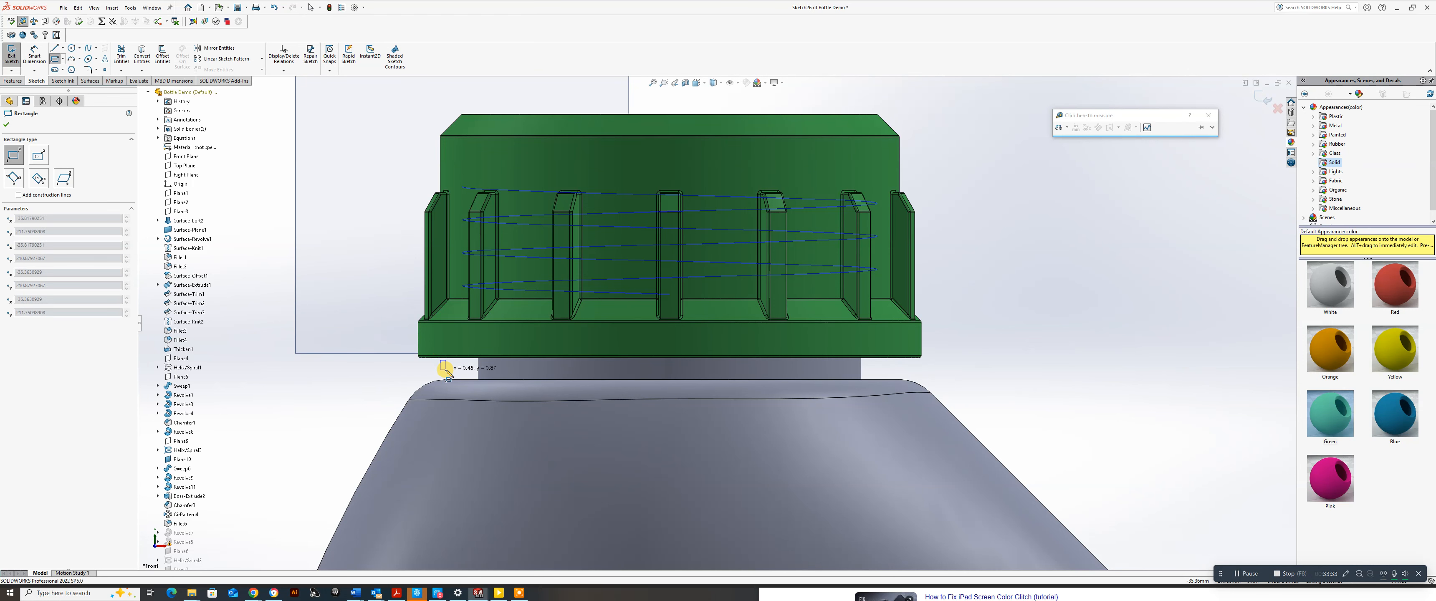
pyautogui.click(477, 379)
pyautogui.rightClick(478, 378)
pyautogui.click(502, 385)
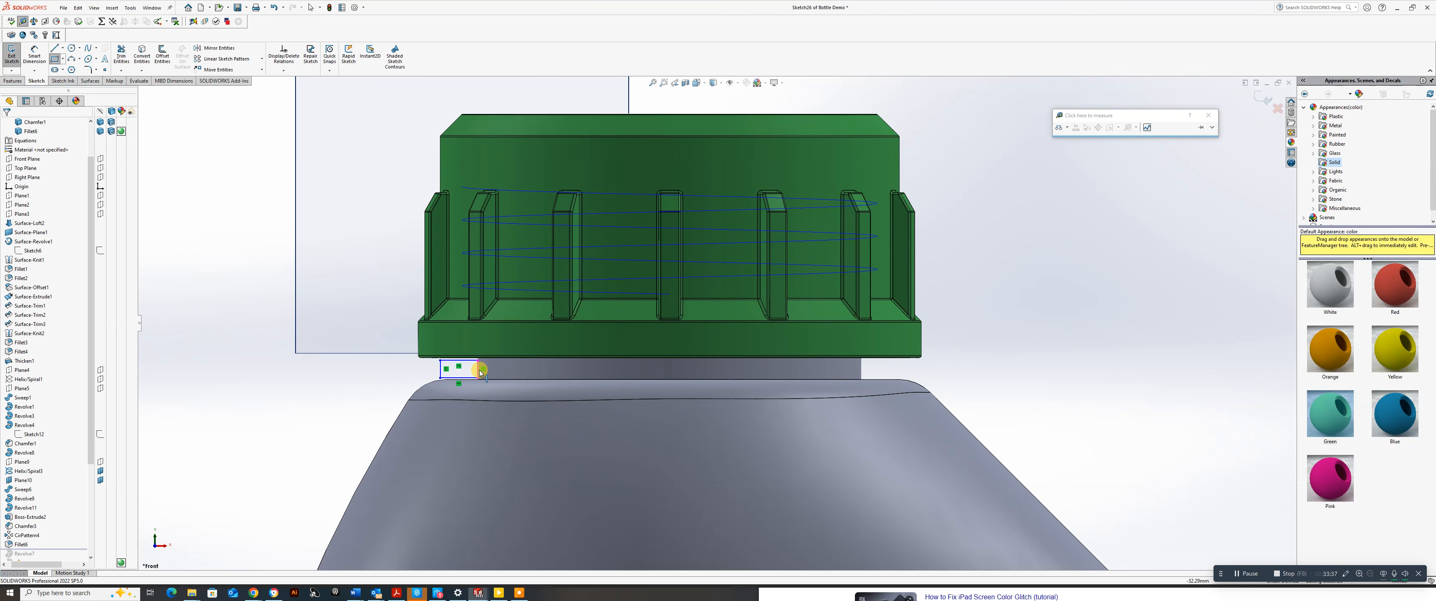
# Make the rectangle's lower line collinear with the bottle's shoulder edge and its upper line collinear with the cap's bottom edge.
pyautogui.scroll(-6, 480, 373)
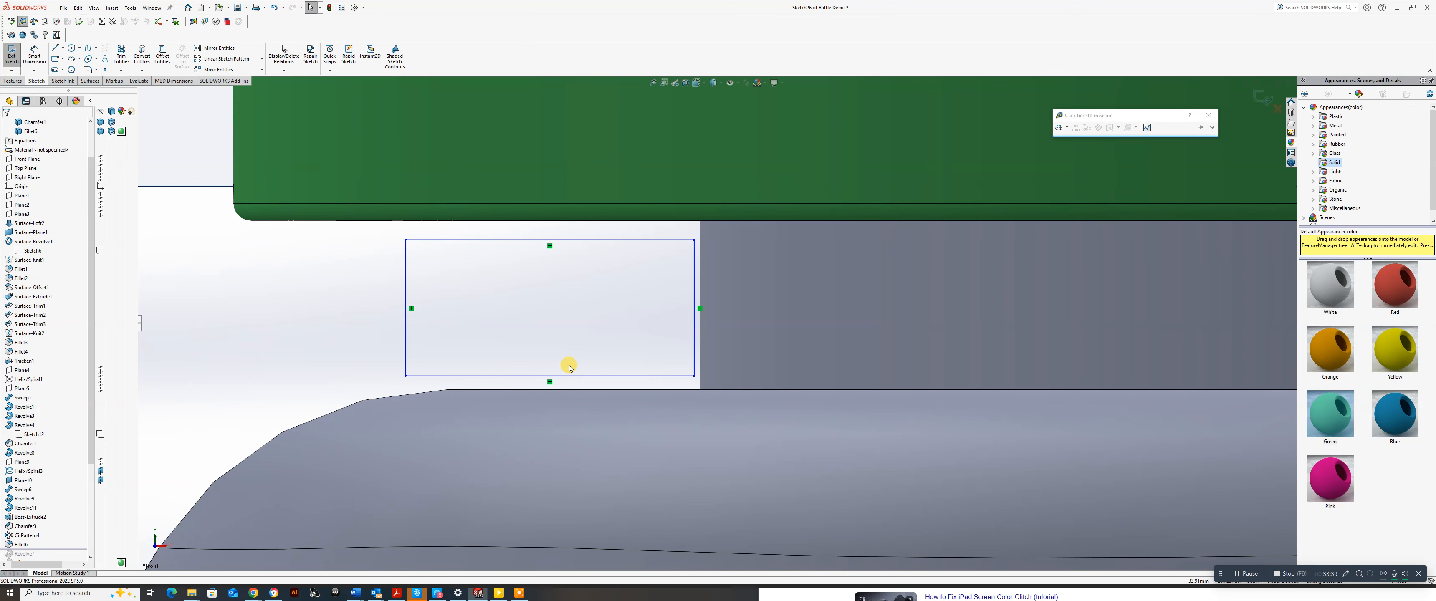
pyautogui.scroll(-1, 568, 368)
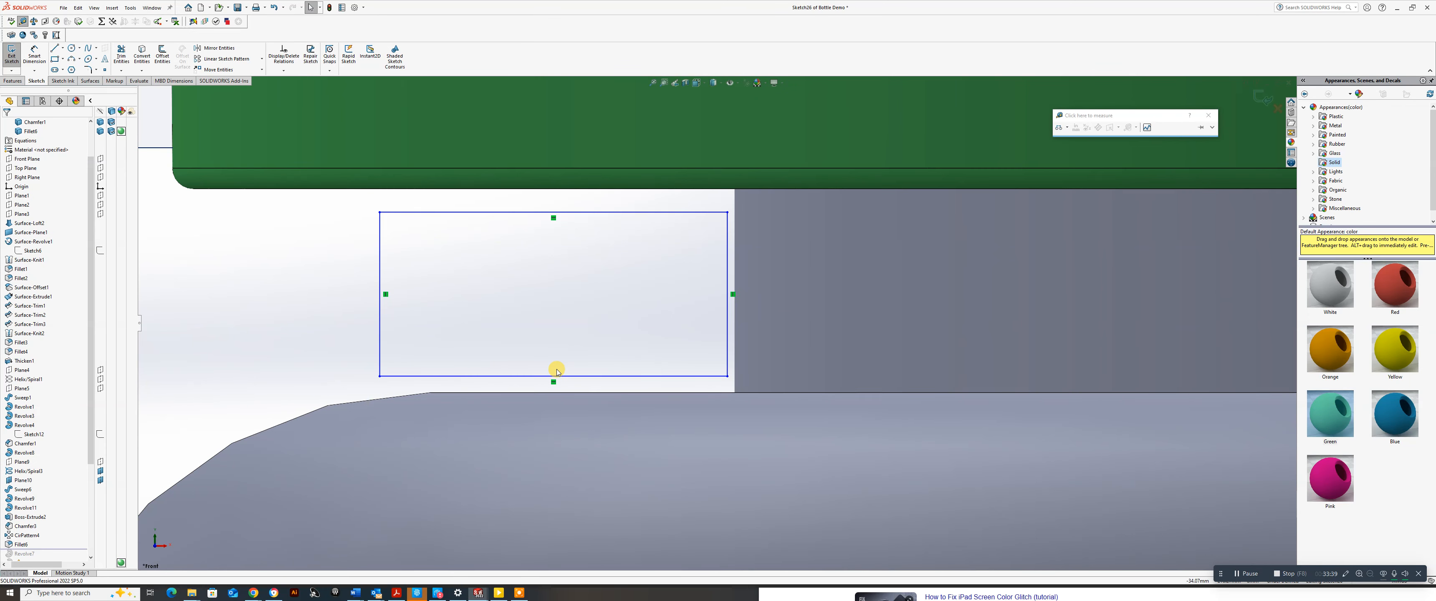
pyautogui.click(542, 387)
pyautogui.keyDown('ctrl'); pyautogui.click(544, 391); pyautogui.keyUp('ctrl')
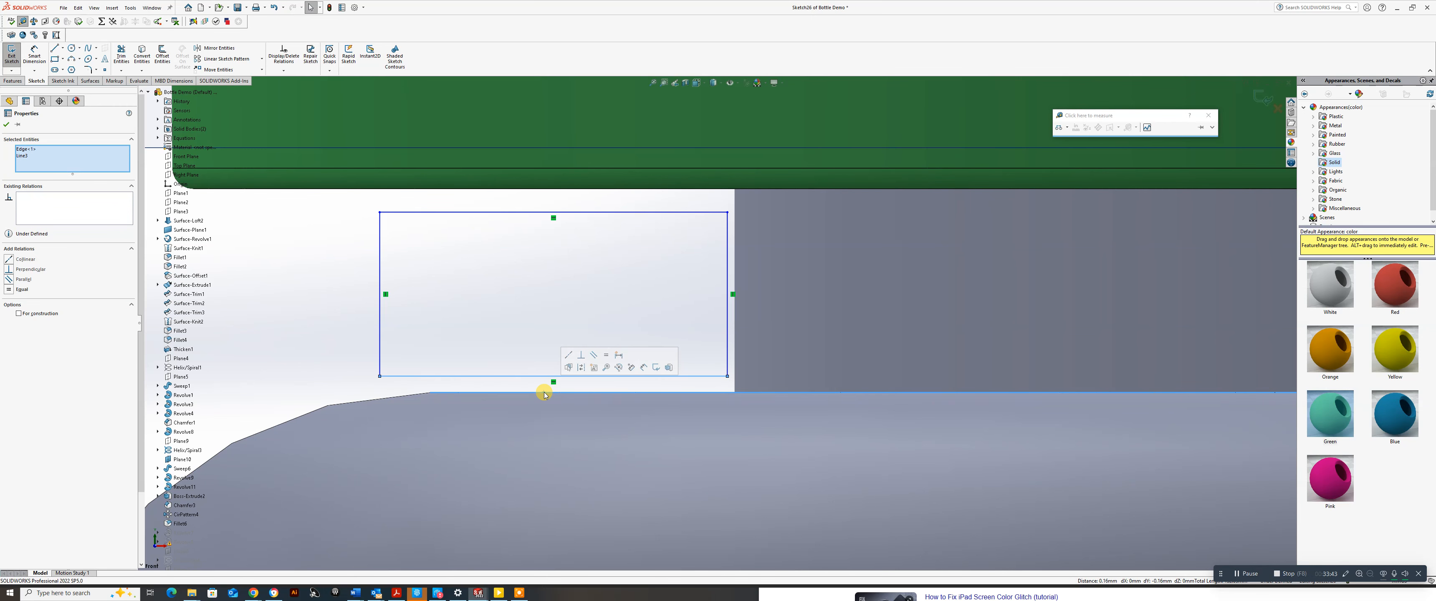
pyautogui.click(568, 355)
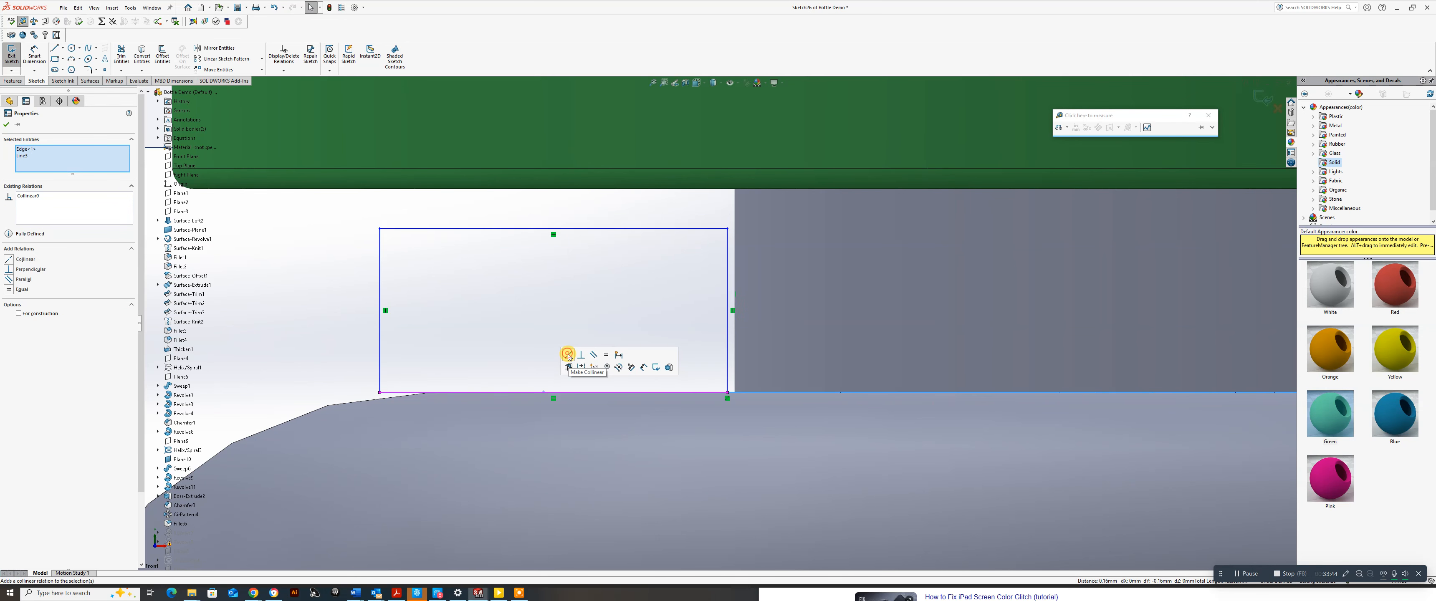
pyautogui.click(612, 230)
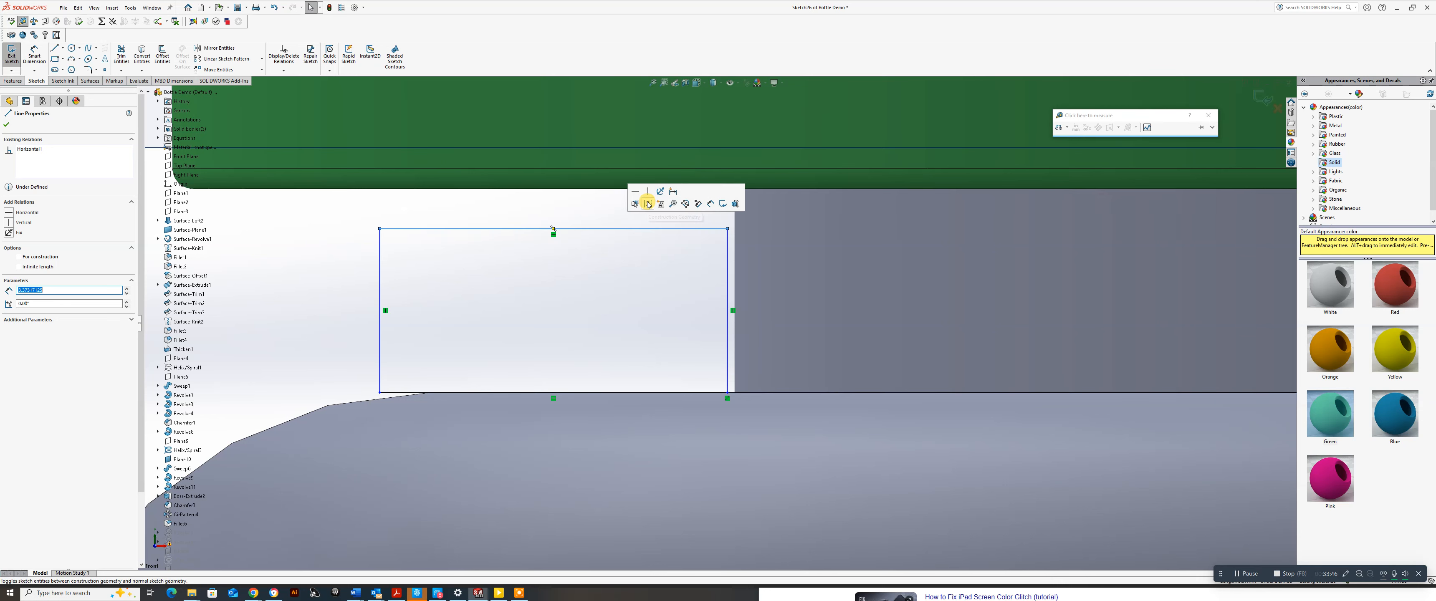
pyautogui.keyDown('ctrl'); pyautogui.click(619, 192); pyautogui.keyUp('ctrl')
pyautogui.click(643, 151)
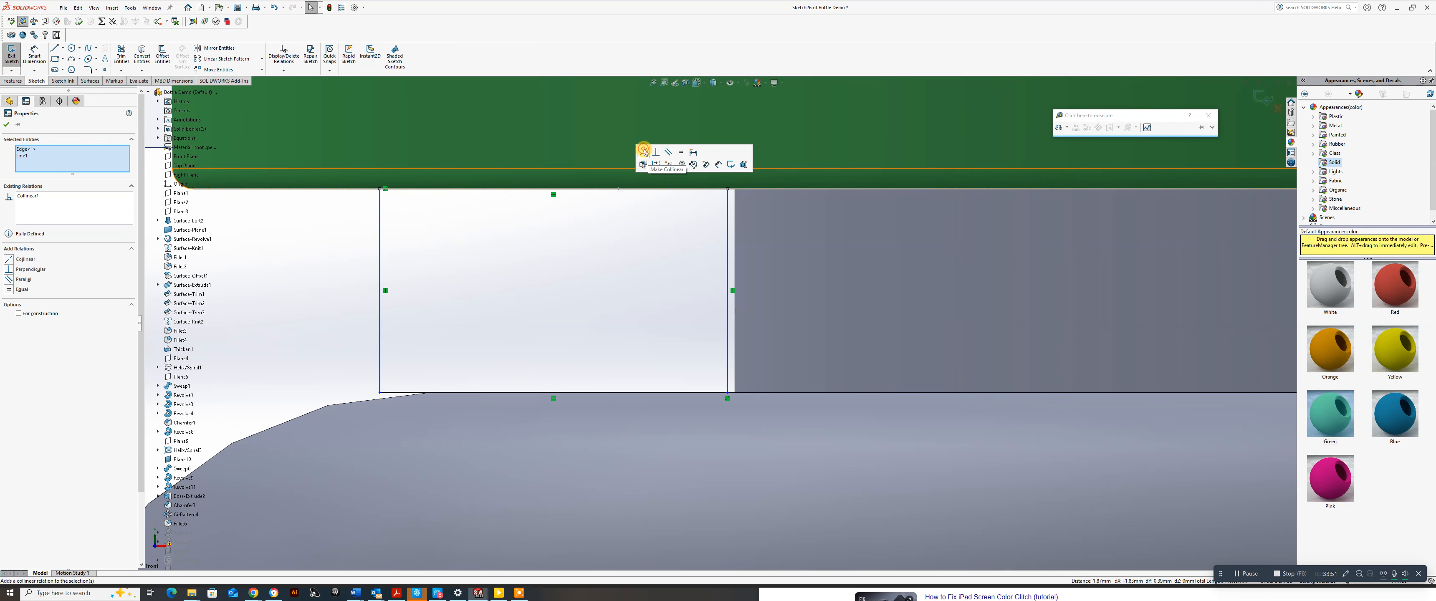
pyautogui.click(726, 264)
pyautogui.keyDown('ctrl'); pyautogui.click(734, 270); pyautogui.keyUp('ctrl')
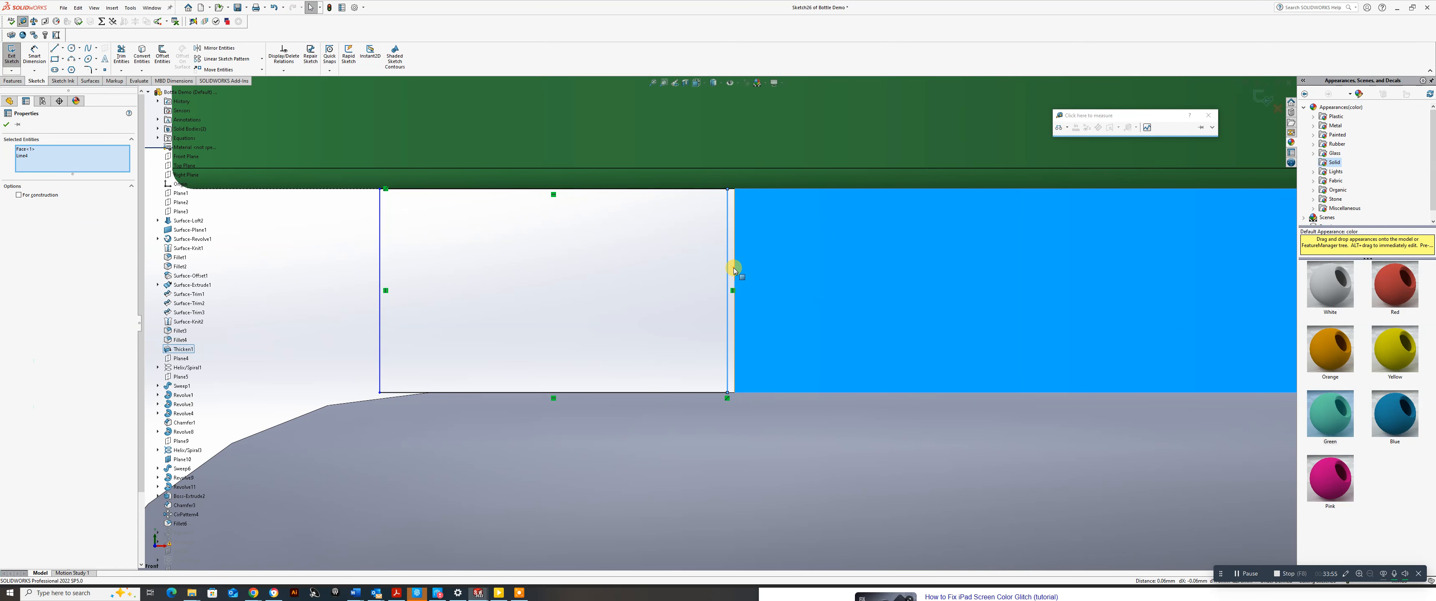
pyautogui.press('Escape')
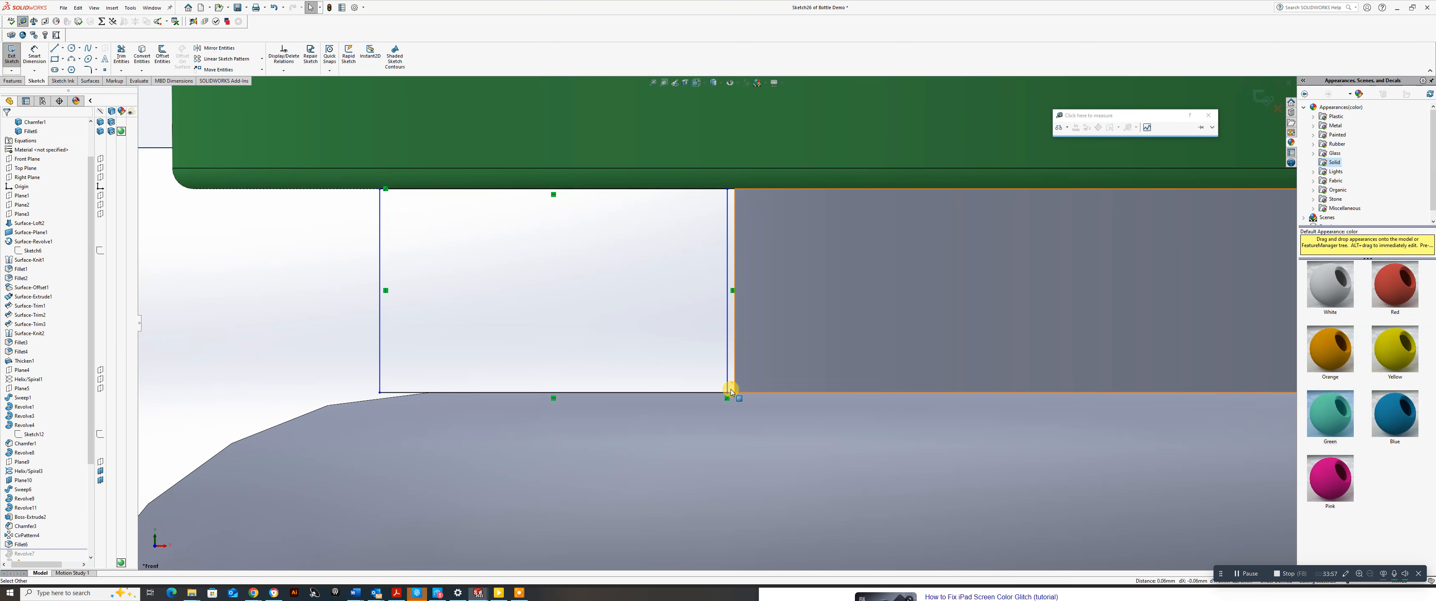
# Pierce the rectangle's lower inner corner to the circular edge at the base of the bottle neck.
pyautogui.moveTo(731, 388)
pyautogui.mouseDown(button='middle')
pyautogui.moveTo(725, 405)
pyautogui.moveTo(734, 273)
pyautogui.mouseUp(button='middle')
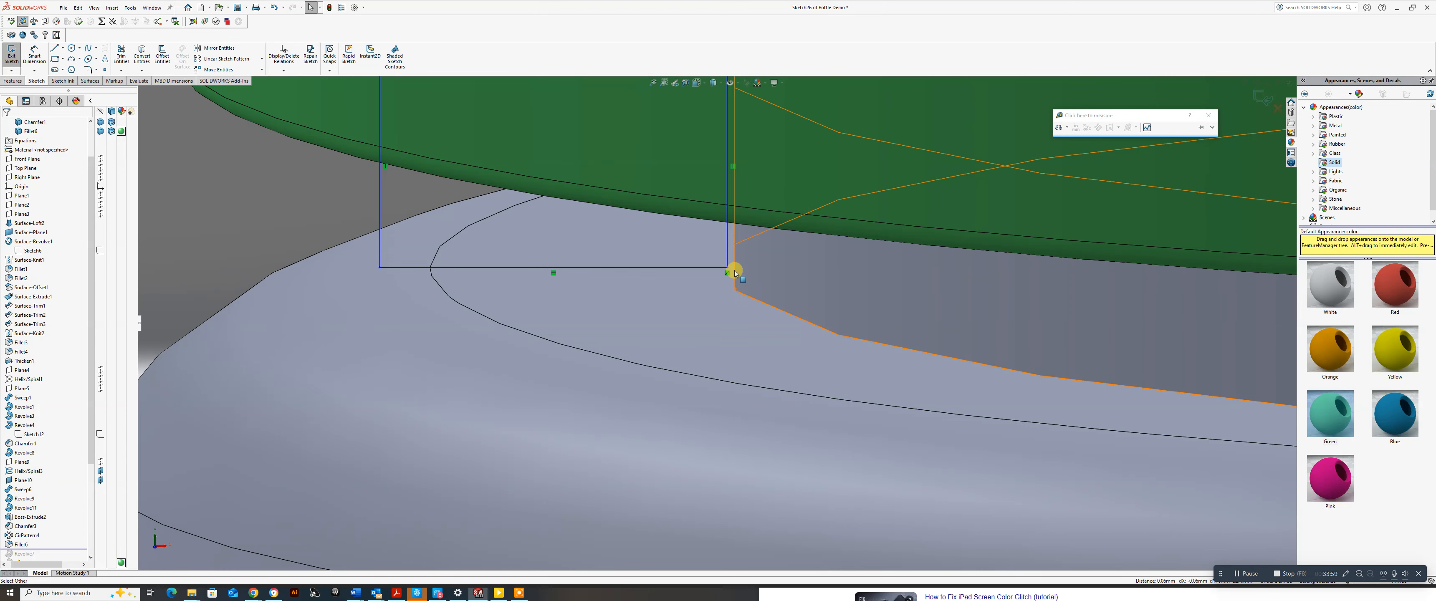
pyautogui.click(727, 268)
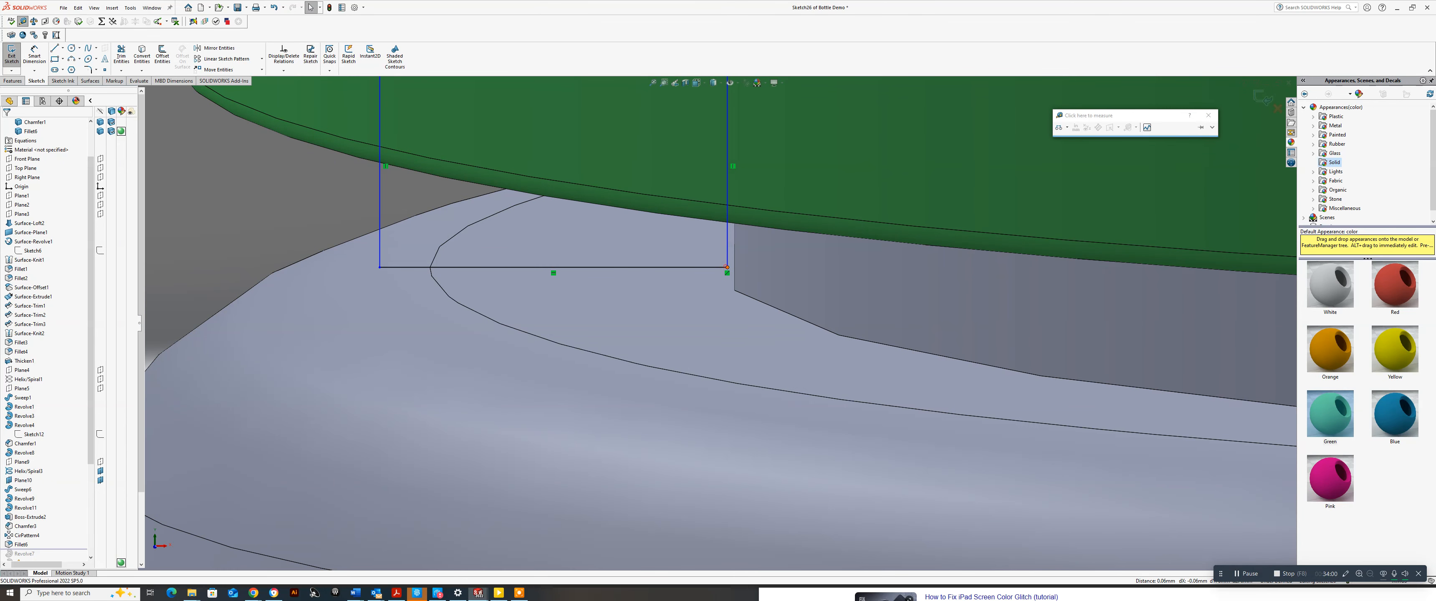
pyautogui.keyDown('ctrl'); pyautogui.click(739, 295); pyautogui.keyUp('ctrl')
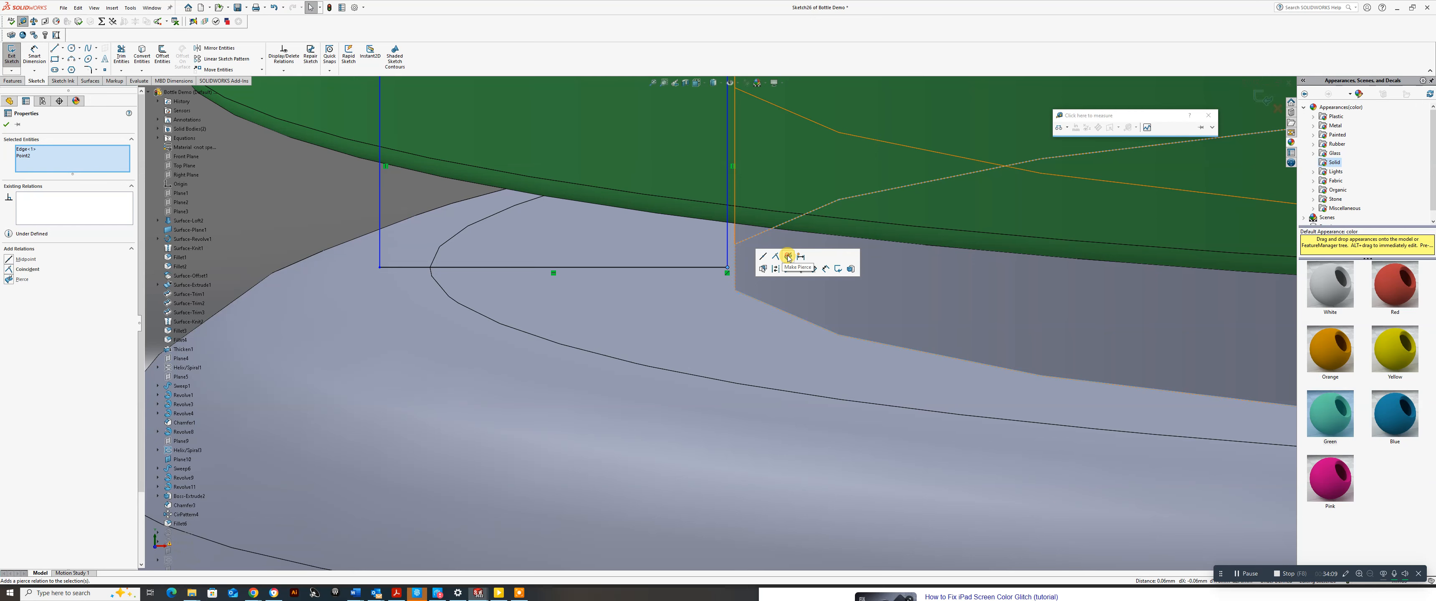
pyautogui.click(788, 257)
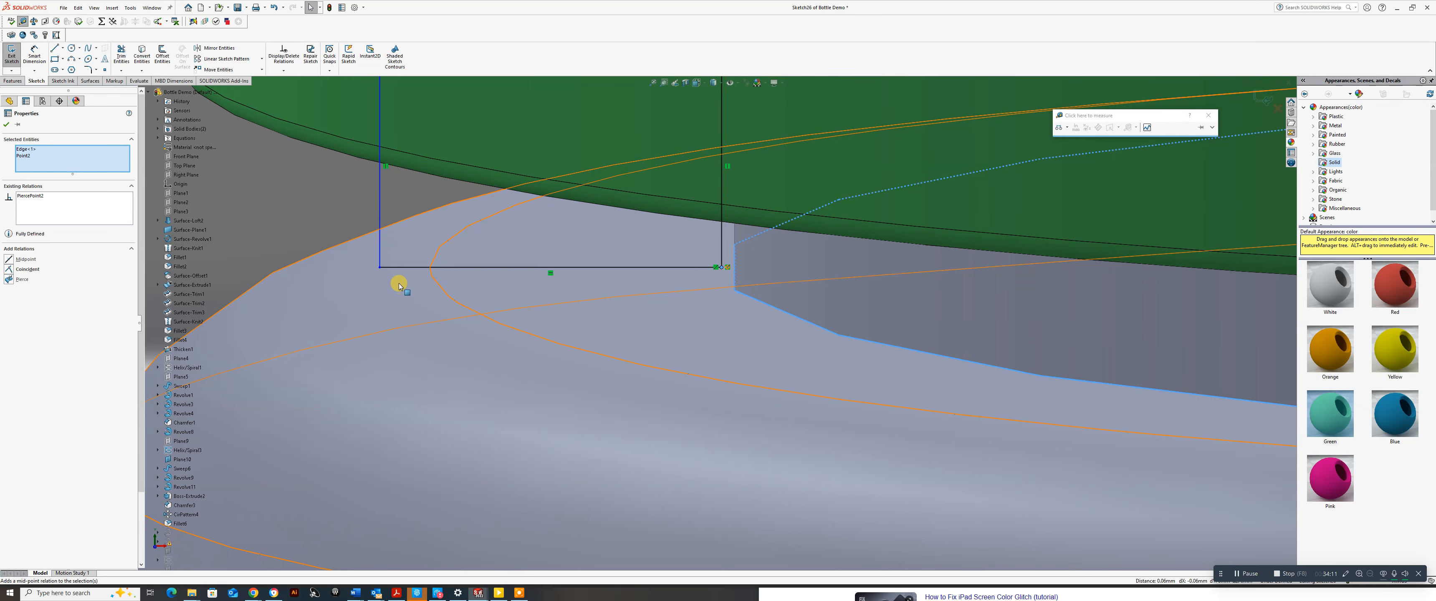
# Pierce the rectangle's lower outer corner to the bottle shoulder's circular edge.
pyautogui.scroll(2, 437, 287)
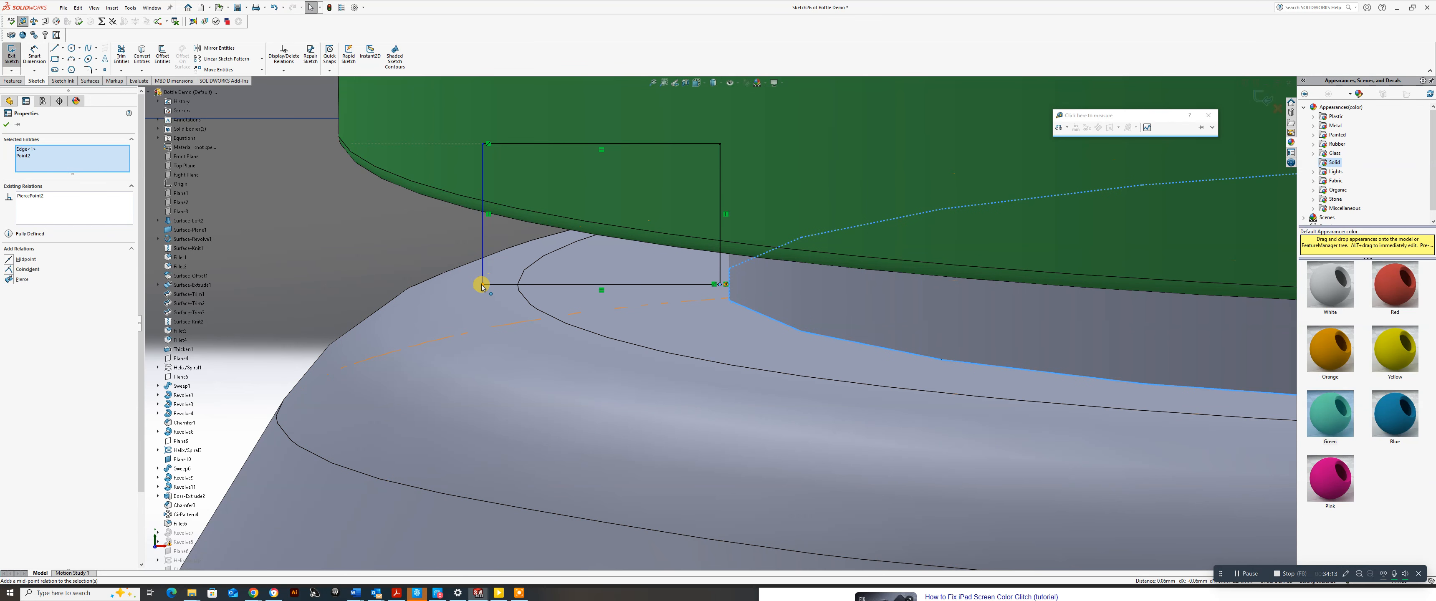
pyautogui.press('Escape')
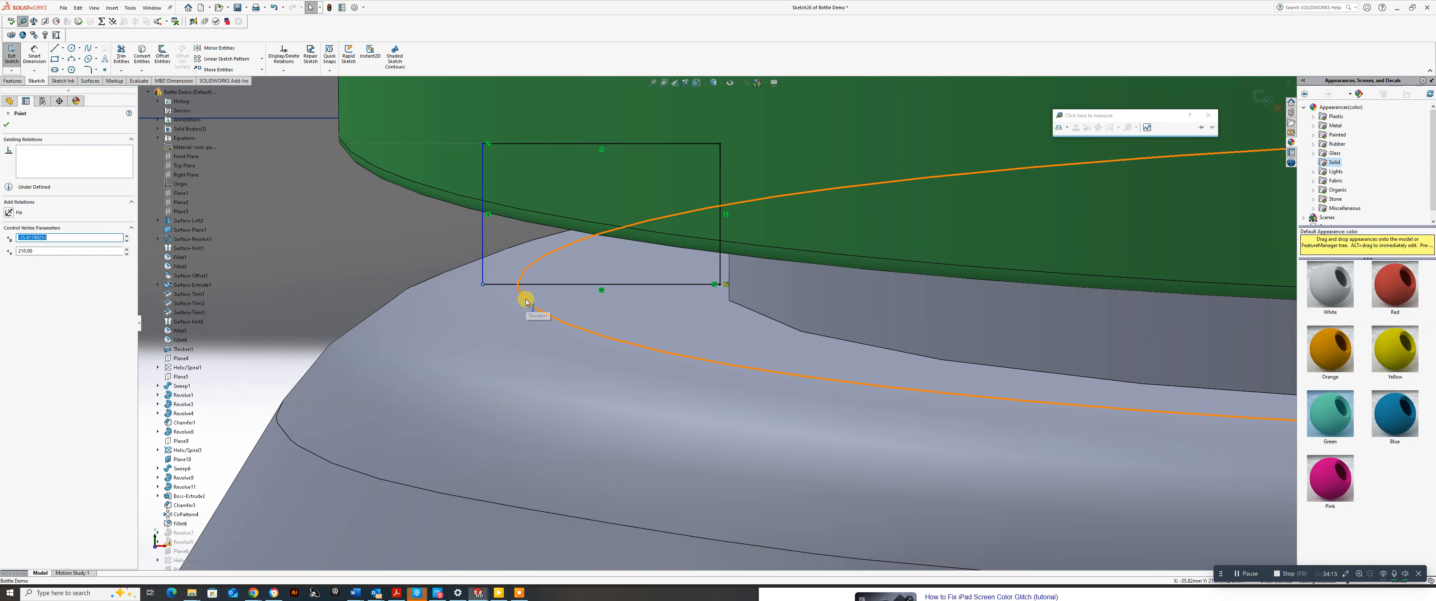
pyautogui.keyDown('ctrl'); pyautogui.click(526, 301); pyautogui.keyUp('ctrl')
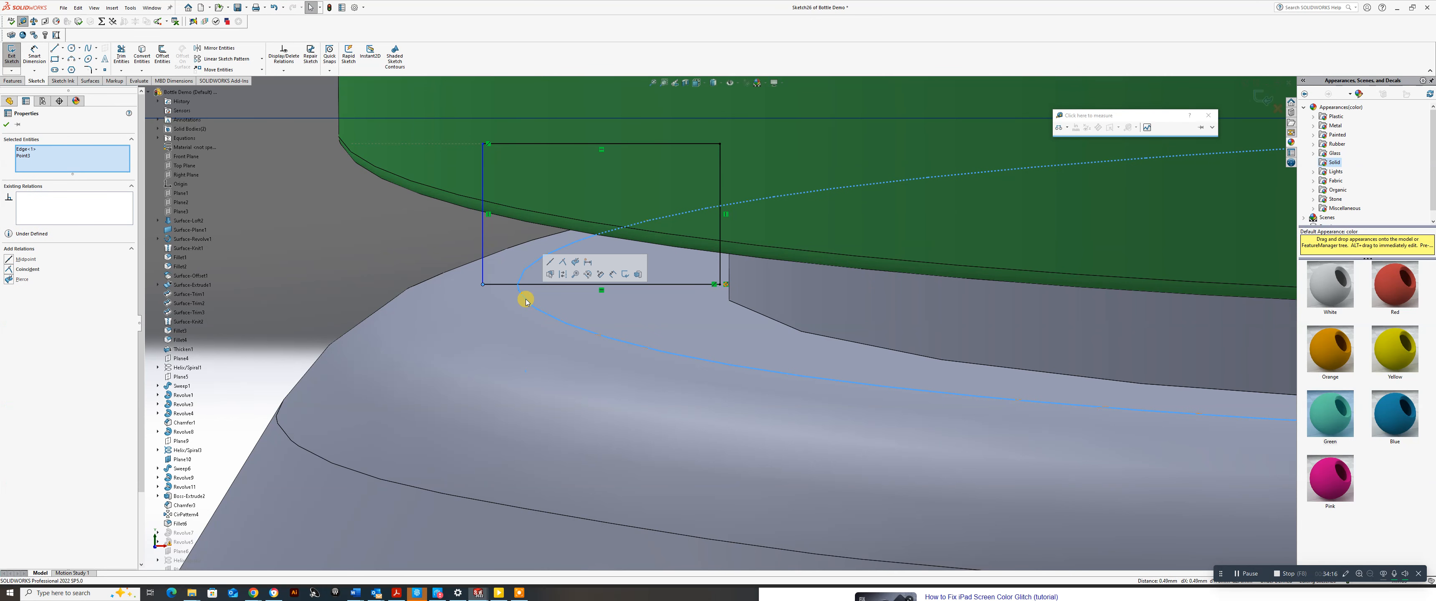
pyautogui.click(575, 261)
# Sketch a vertical centerline down the middle of the cap and bottle, starting at the cap's top edge.
pyautogui.scroll(10, 583, 310)
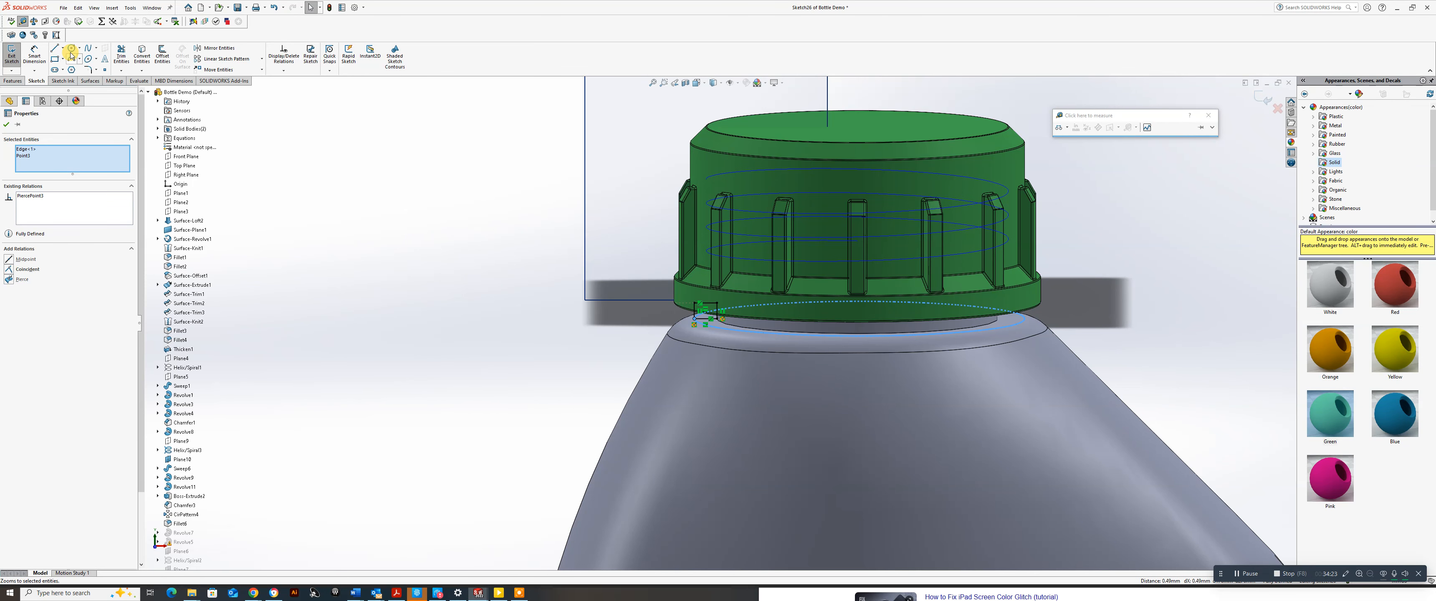
pyautogui.click(64, 49)
pyautogui.click(65, 68)
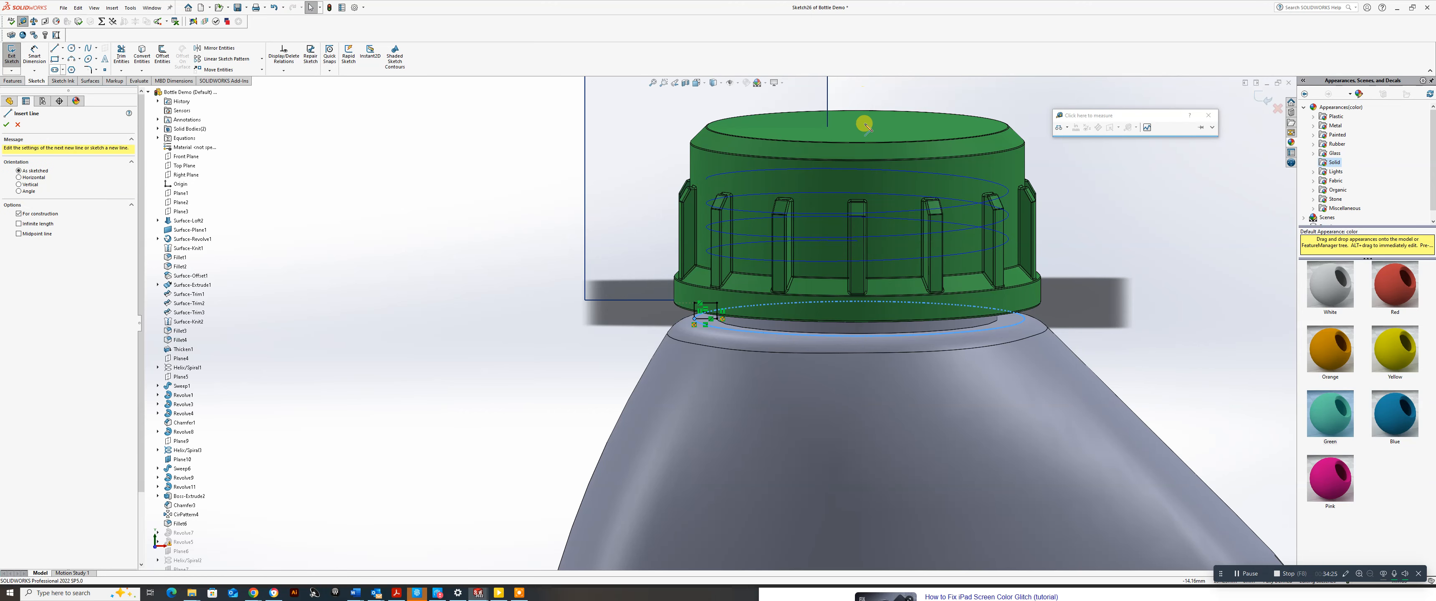
pyautogui.press('space')
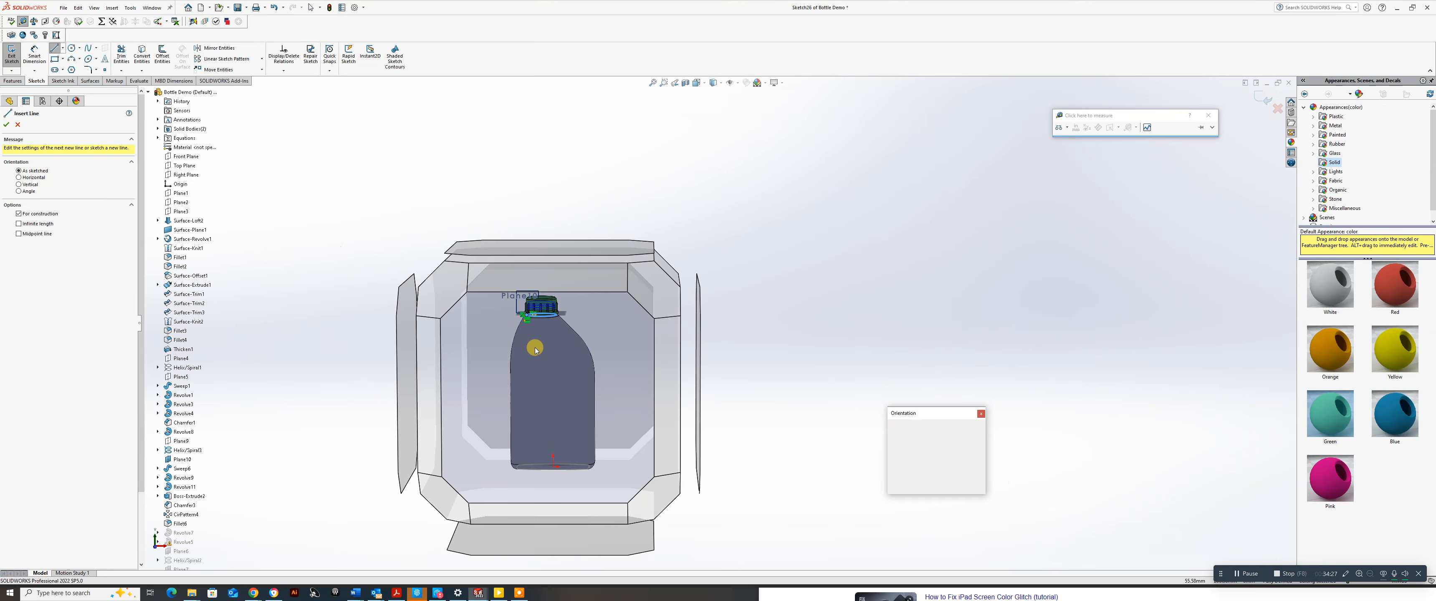
pyautogui.click(541, 350)
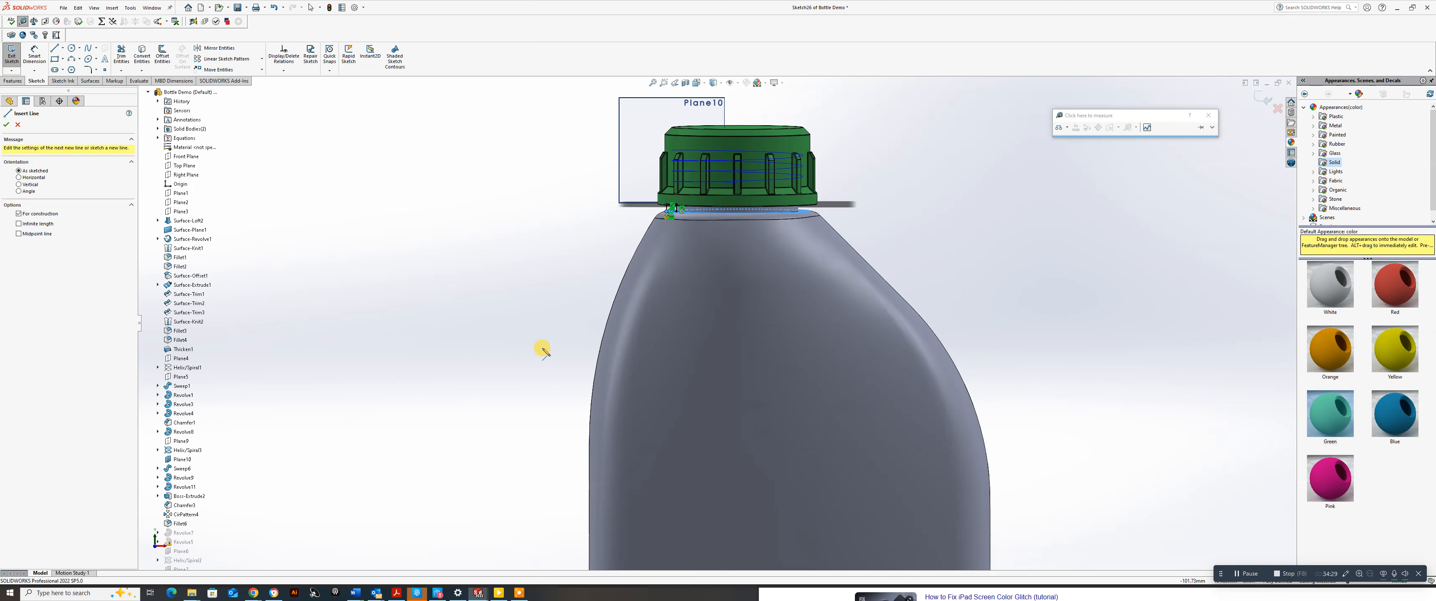
pyautogui.click(691, 127)
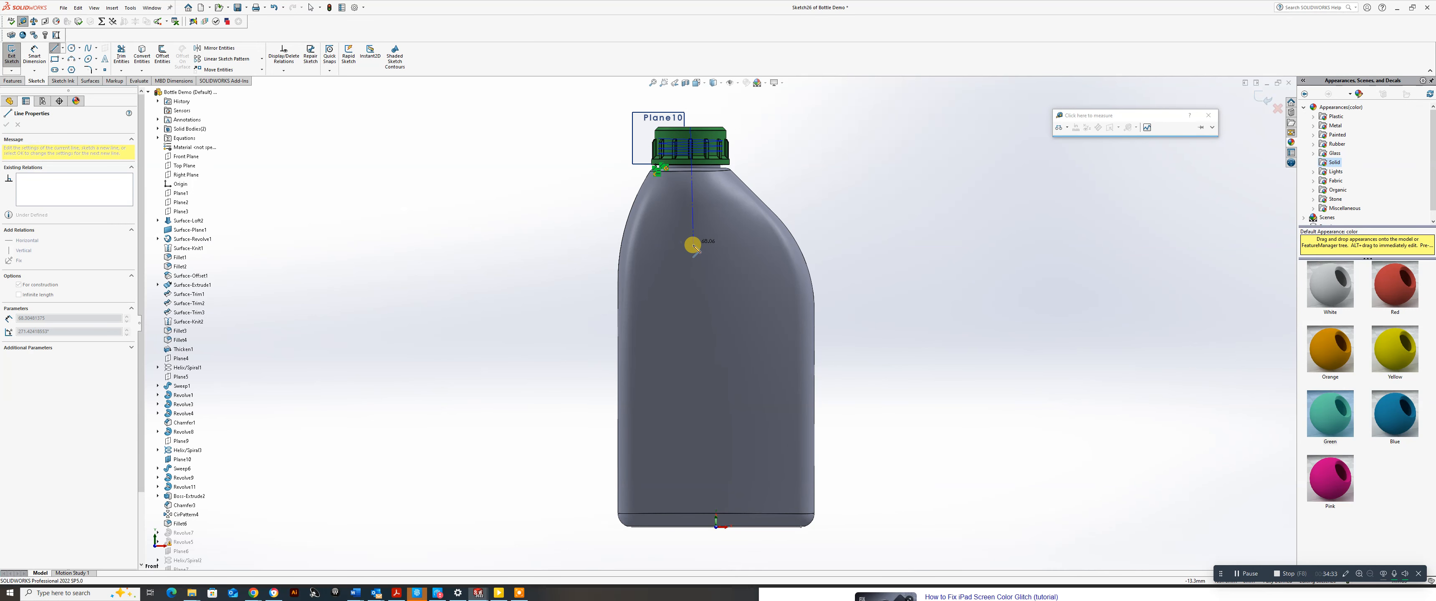
pyautogui.click(690, 246)
pyautogui.rightClick(690, 242)
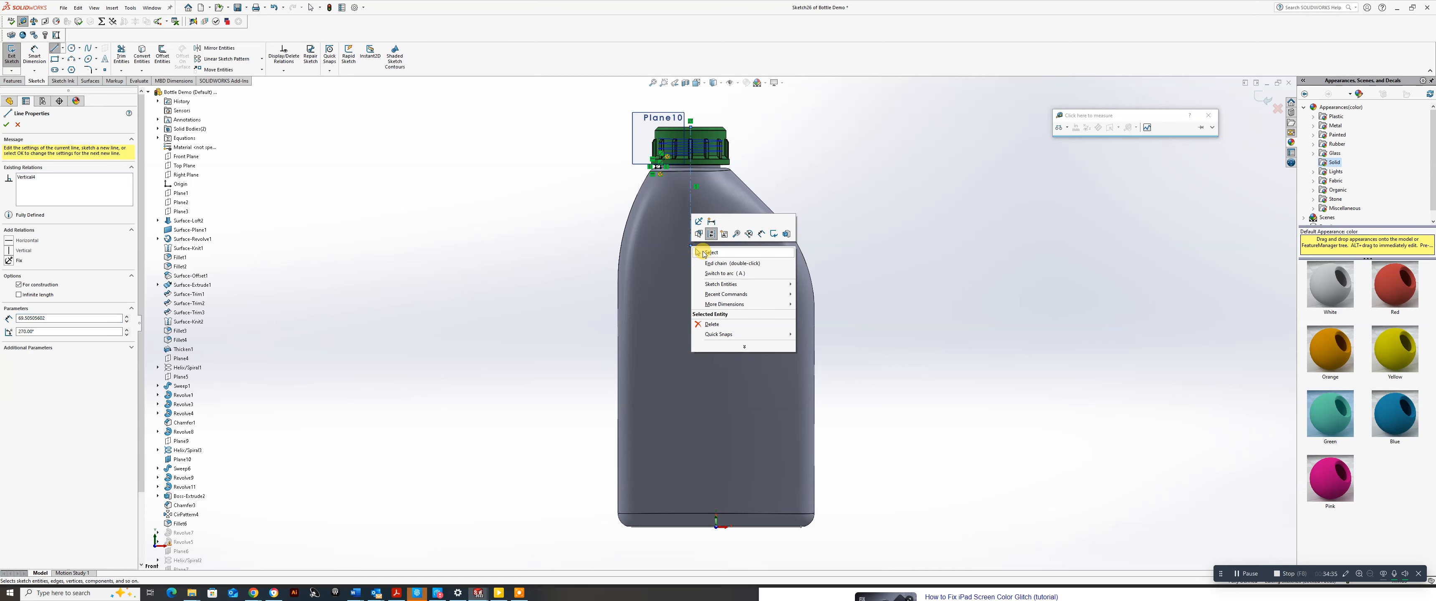
pyautogui.click(693, 245)
pyautogui.scroll(4, 685, 88)
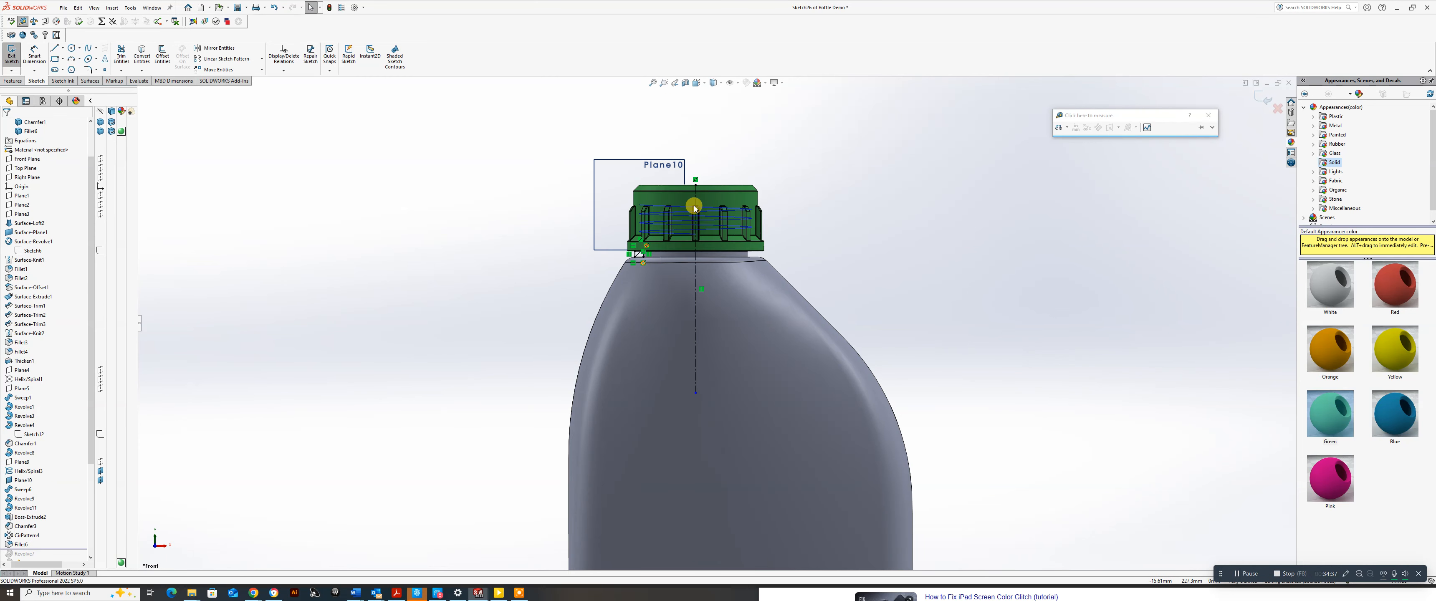
# Revolve the small rectangle 360 degrees around the centerline to form a ring below the cap.
pyautogui.click(12, 81)
pyautogui.click(51, 56)
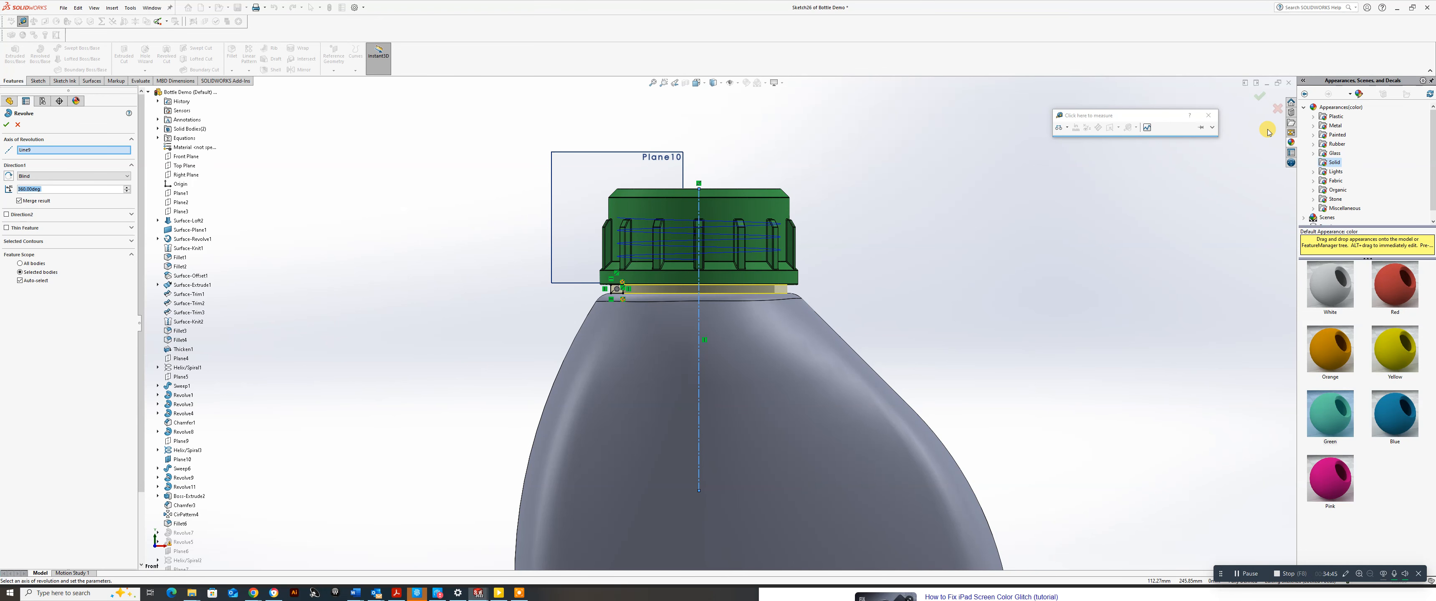
pyautogui.click(1260, 100)
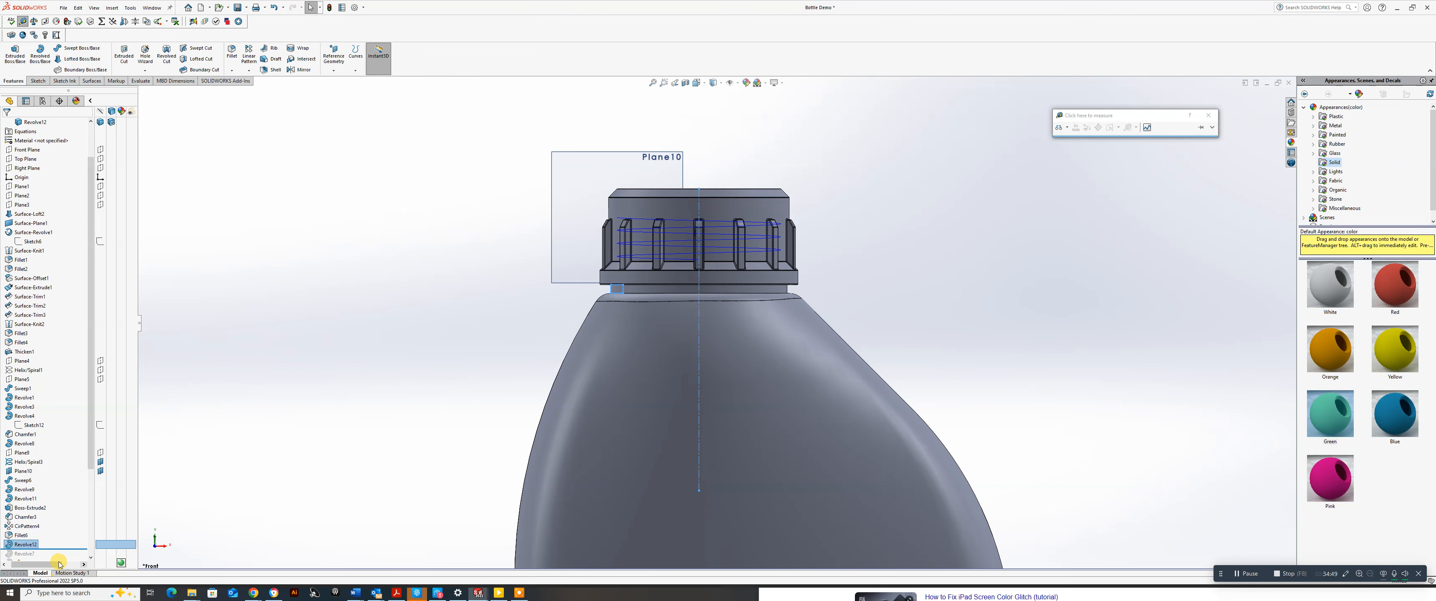
# Edit the ring's revolve to clear its feature scope bodies and turn off Merge result, making it a separate body.
pyautogui.rightClick(32, 545)
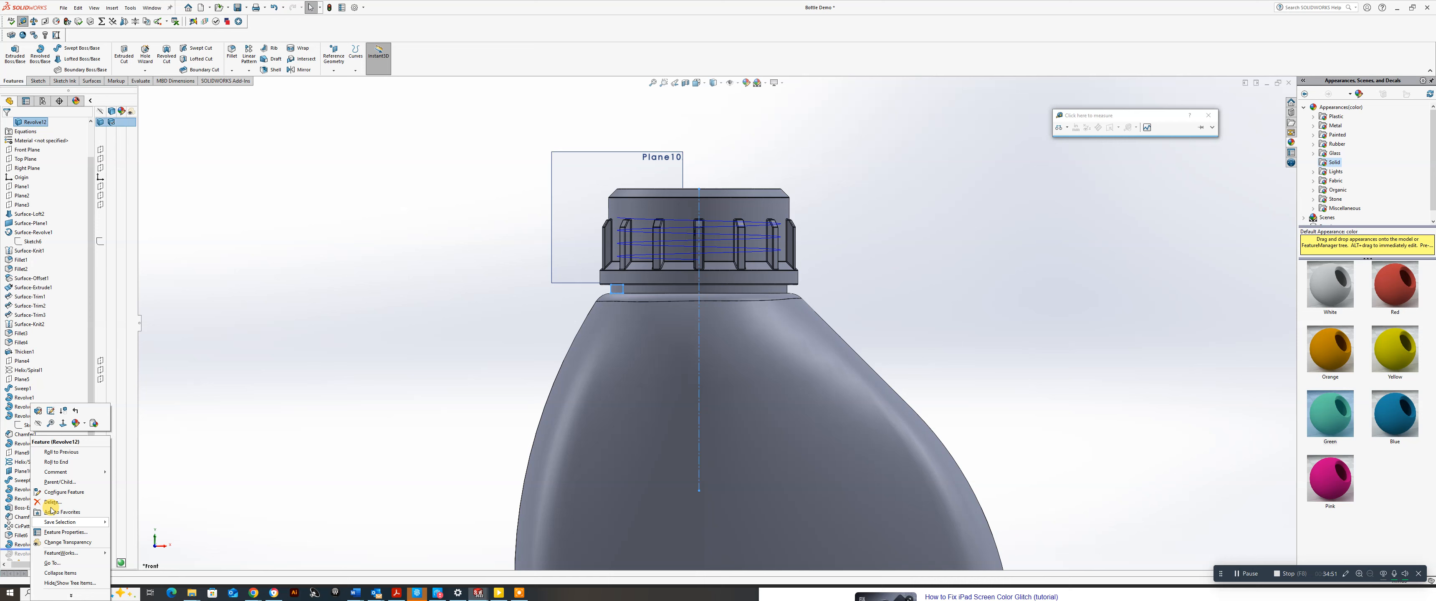
pyautogui.click(36, 410)
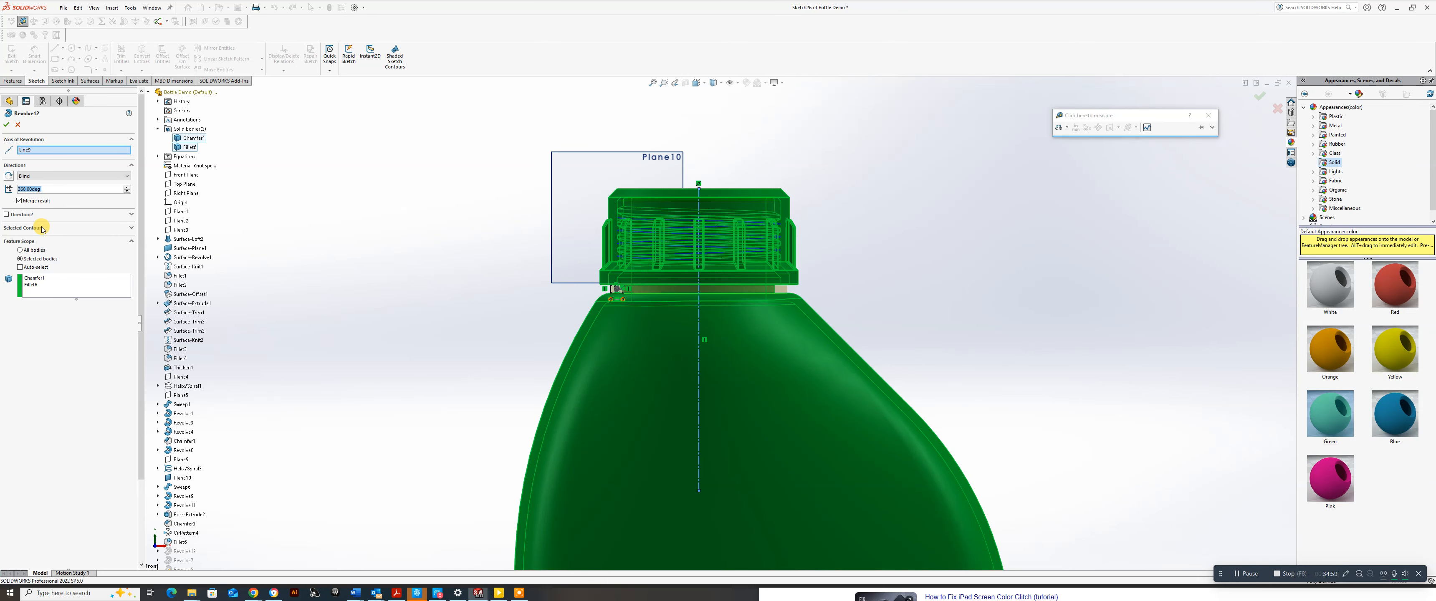
pyautogui.click(36, 279)
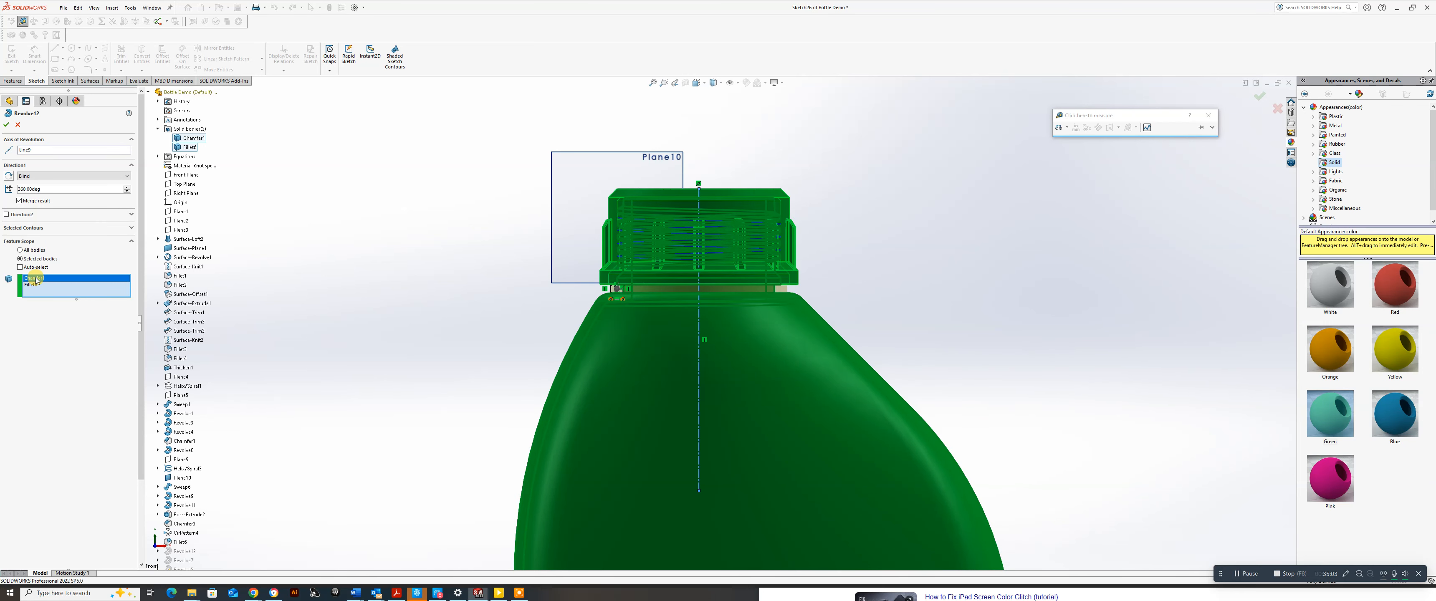
pyautogui.rightClick(37, 279)
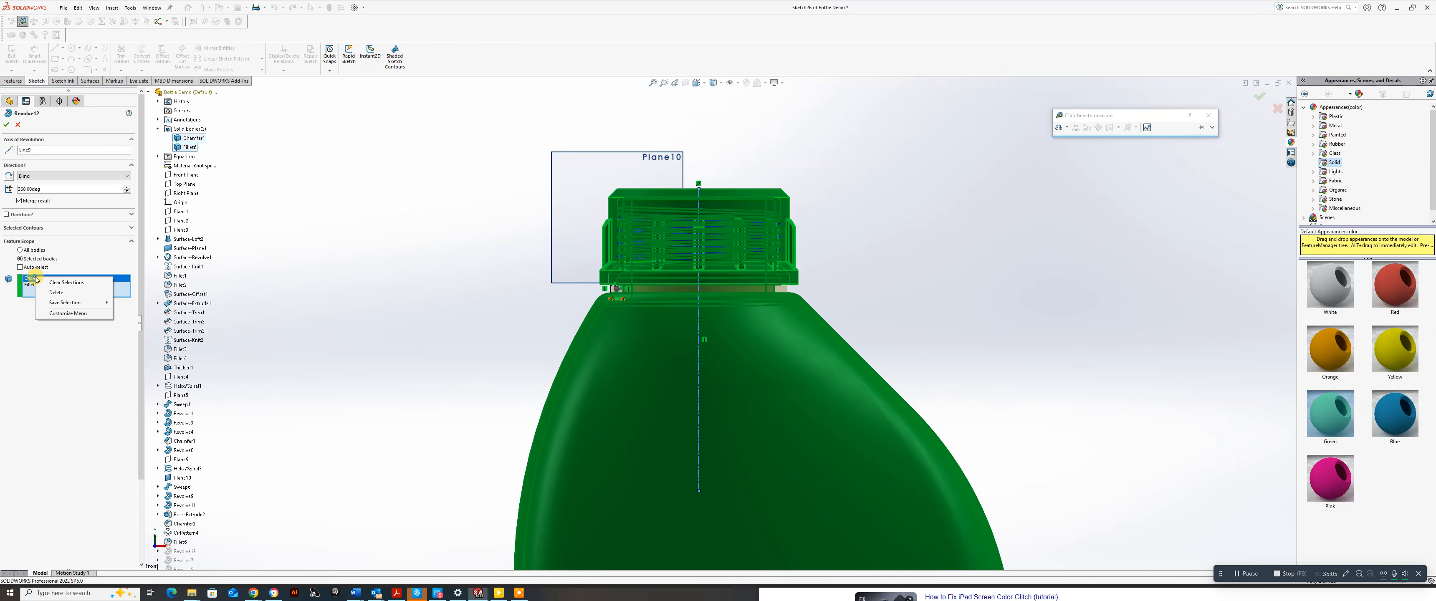
pyautogui.click(61, 283)
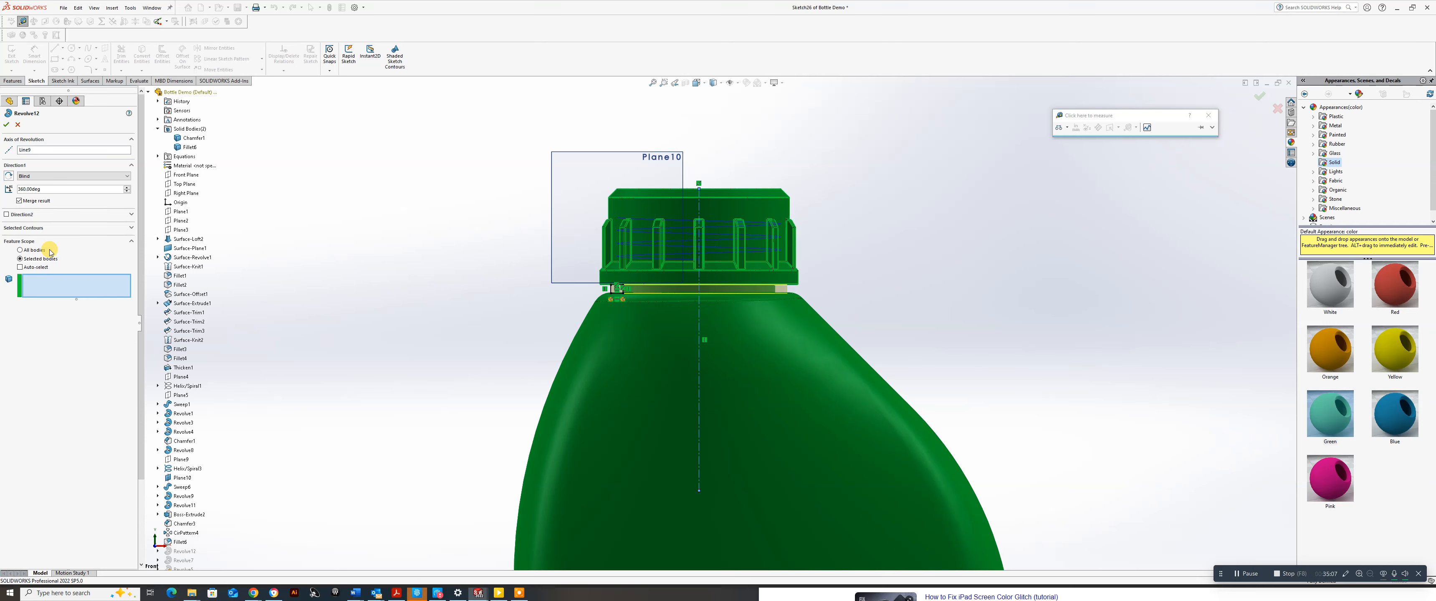
pyautogui.click(19, 201)
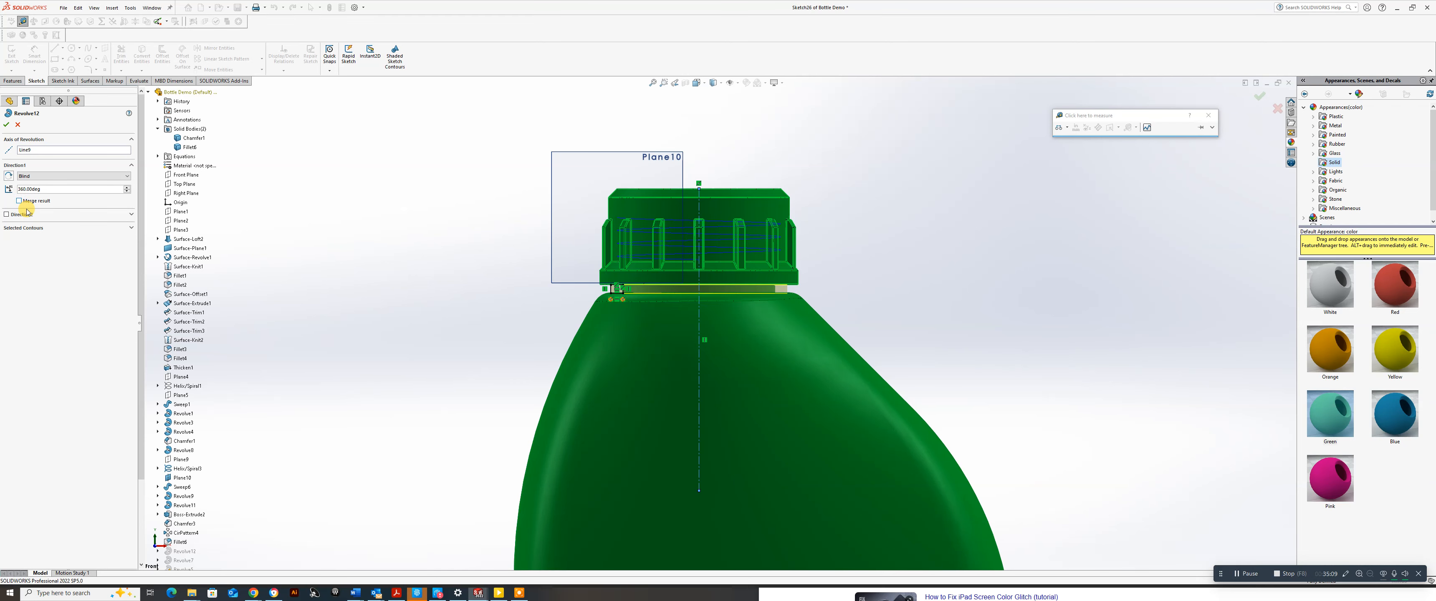
pyautogui.click(6, 125)
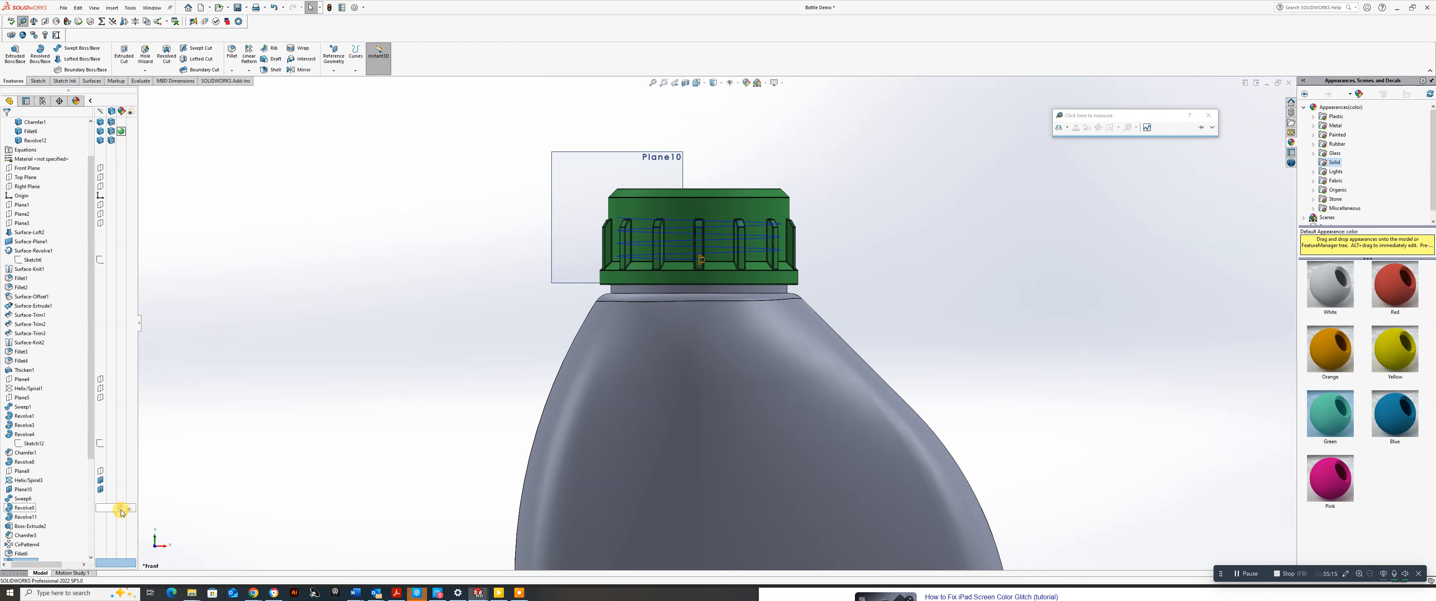
pyautogui.moveTo(88, 450); pyautogui.dragTo(91, 471)
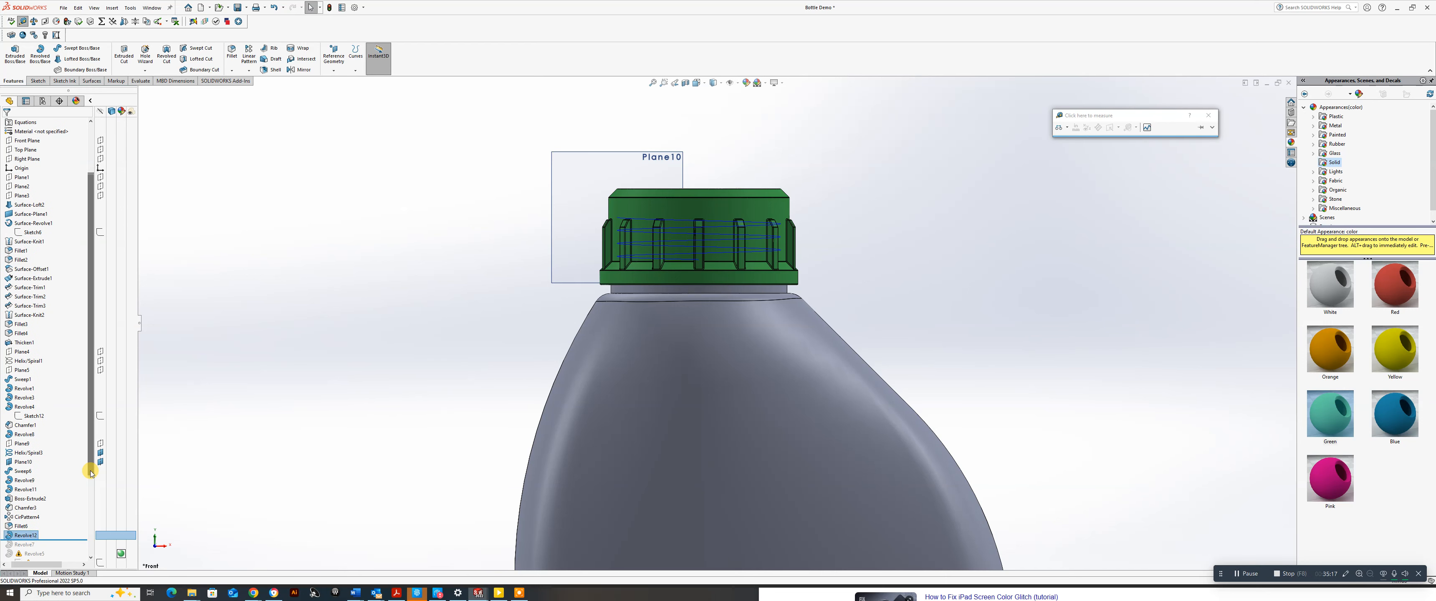
pyautogui.rightClick(30, 536)
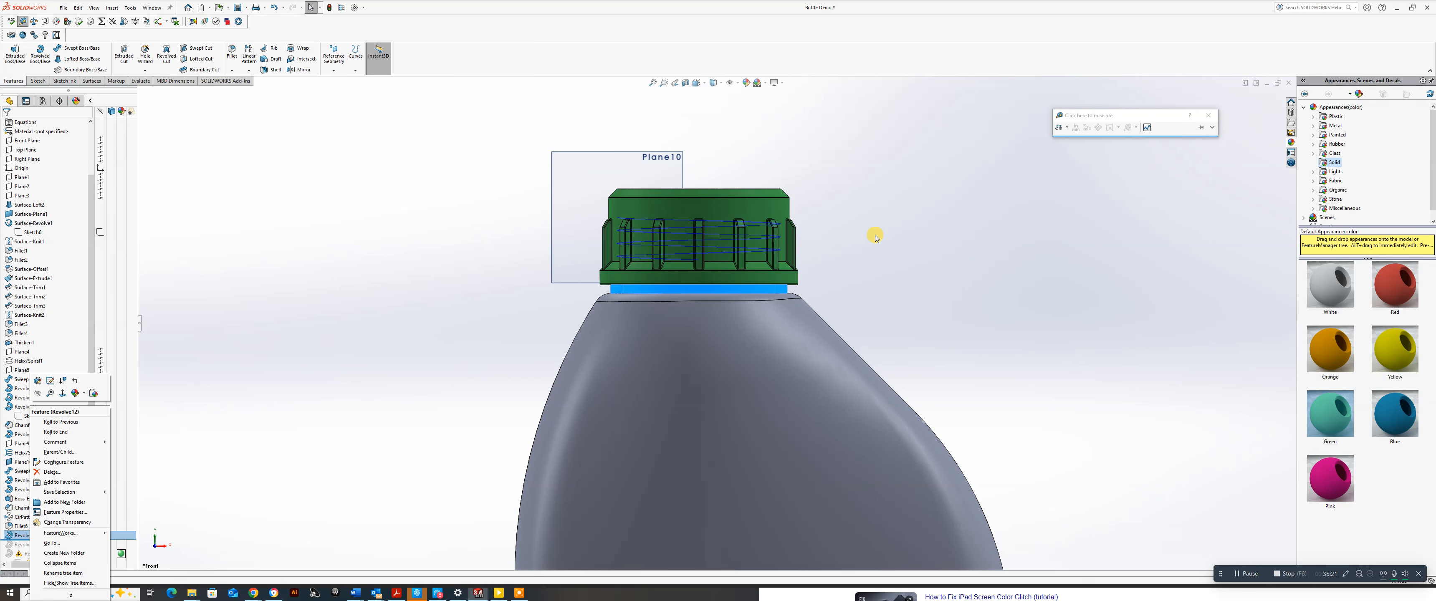
pyautogui.click(926, 260)
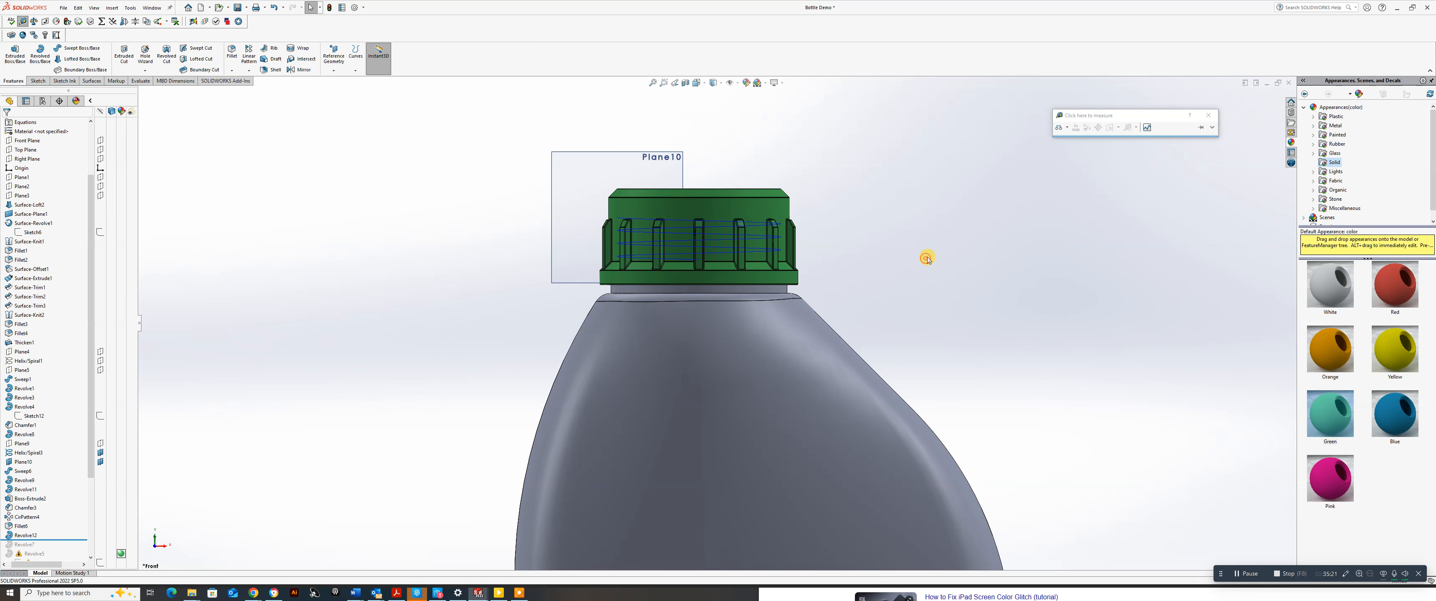
# Copy the green appearance from the cap and paste it onto the whole ring body.
pyautogui.click(753, 223)
pyautogui.rightClick(751, 207)
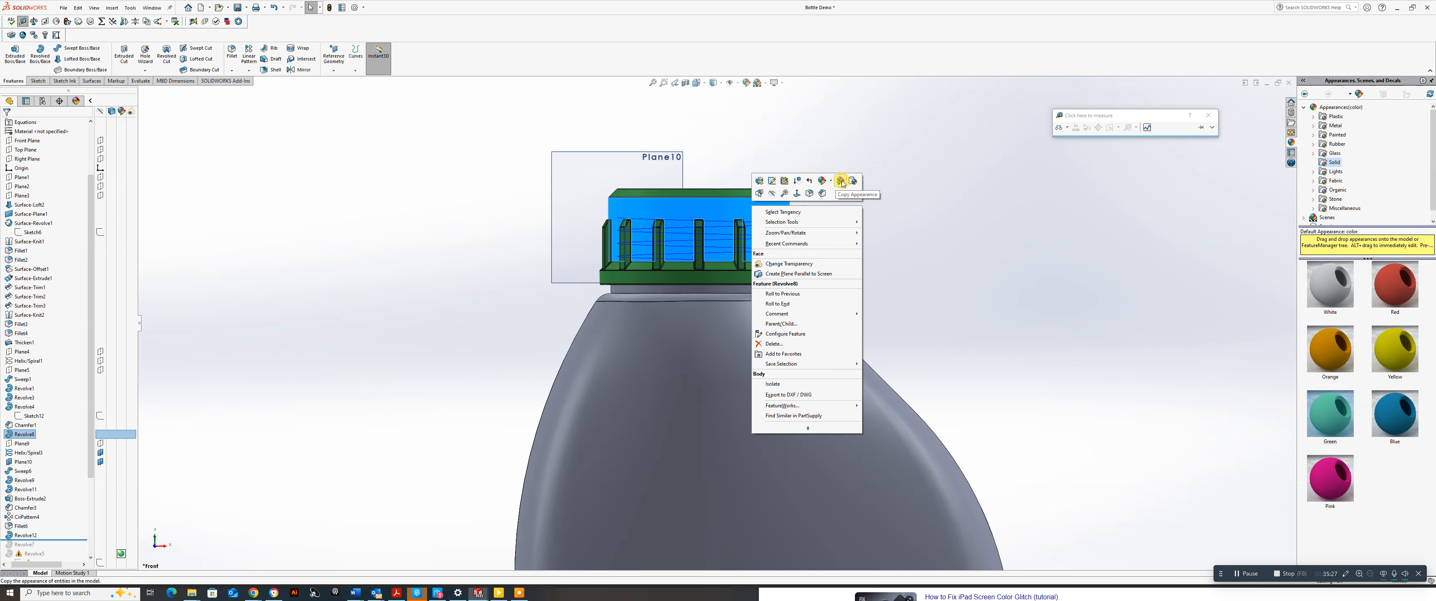
pyautogui.click(840, 180)
pyautogui.click(700, 289)
pyautogui.rightClick(710, 289)
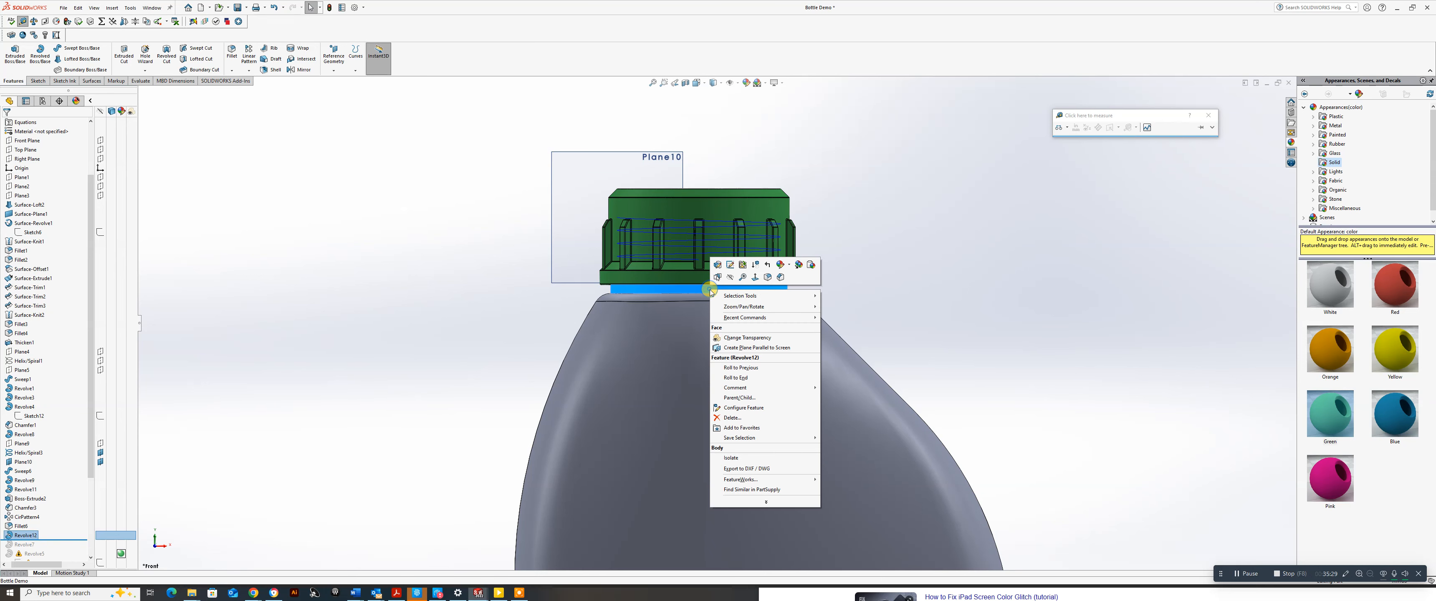
pyautogui.click(811, 265)
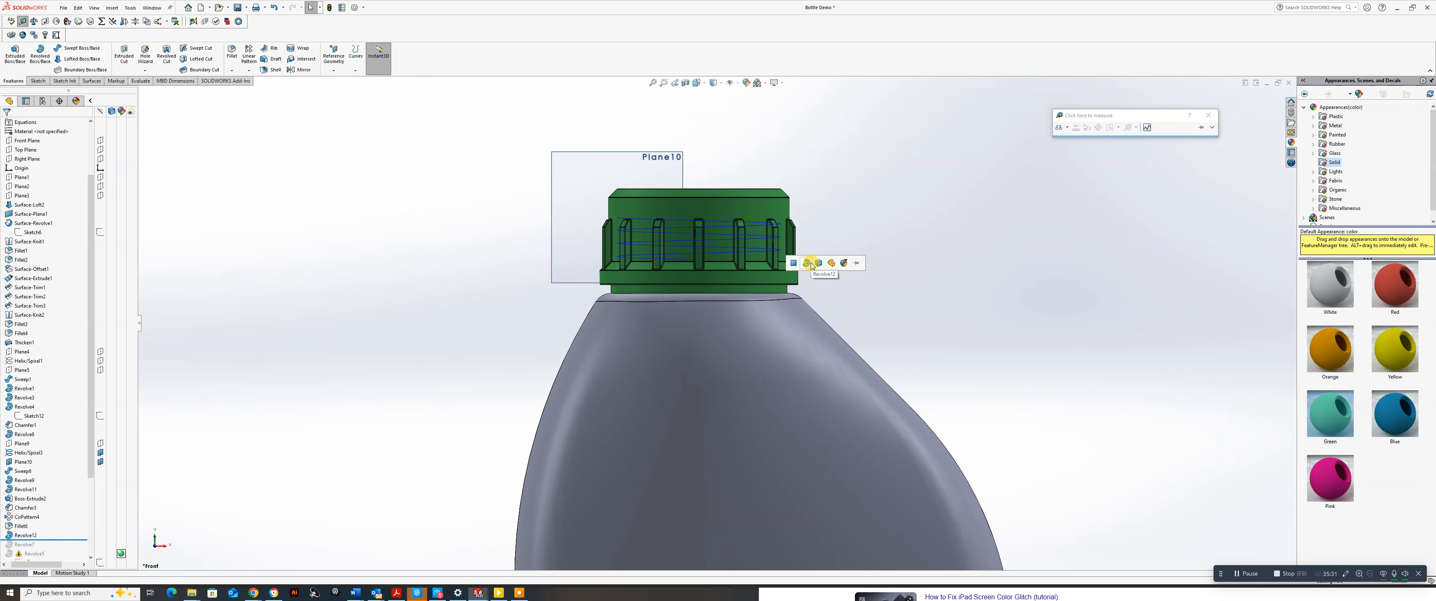
pyautogui.click(820, 265)
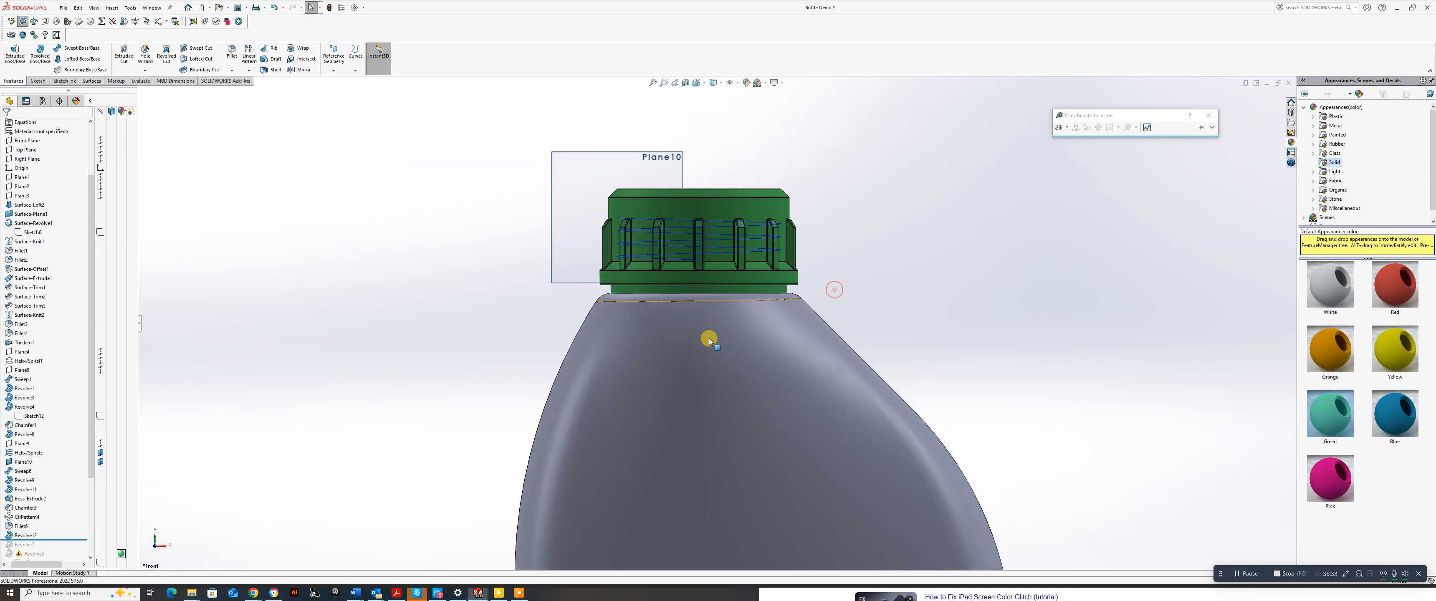
# Create a section view on the Front Plane with the bottle body excluded, and examine the cap, threads and ring.
pyautogui.scroll(5, 696, 342)
pyautogui.moveTo(696, 343); pyautogui.dragTo(724, 325, button='middle')
pyautogui.click(686, 83)
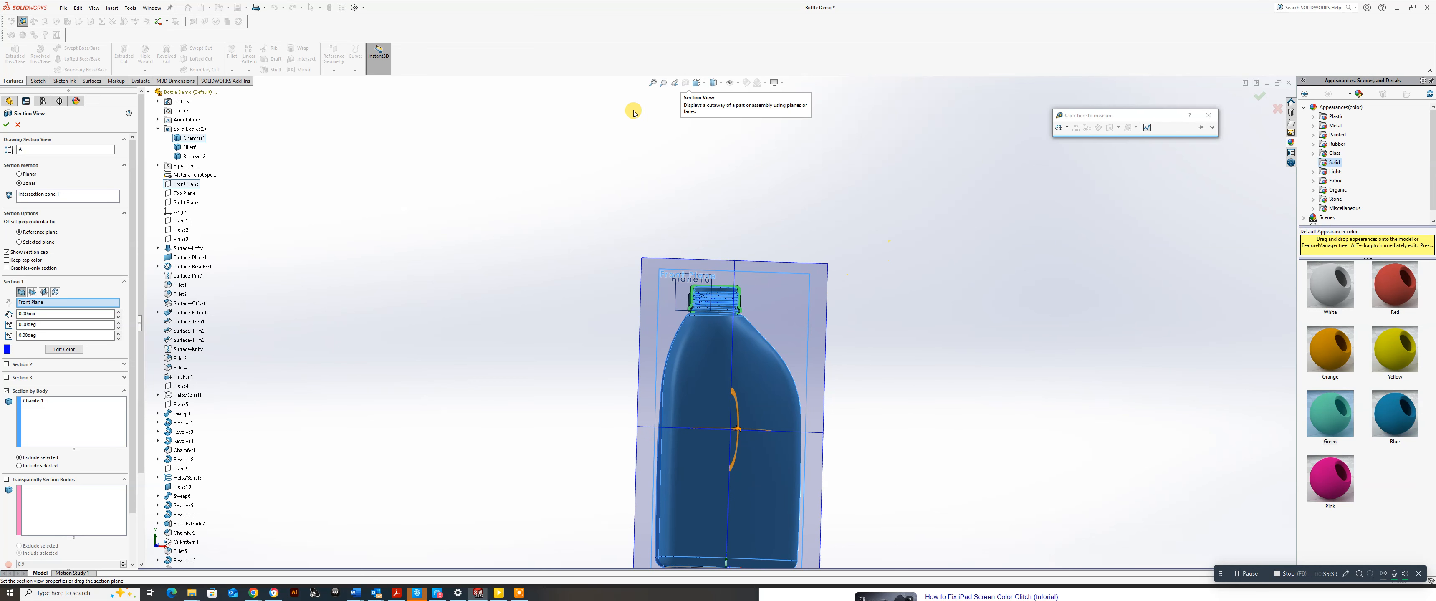
pyautogui.click(7, 125)
pyautogui.scroll(-4, 706, 295)
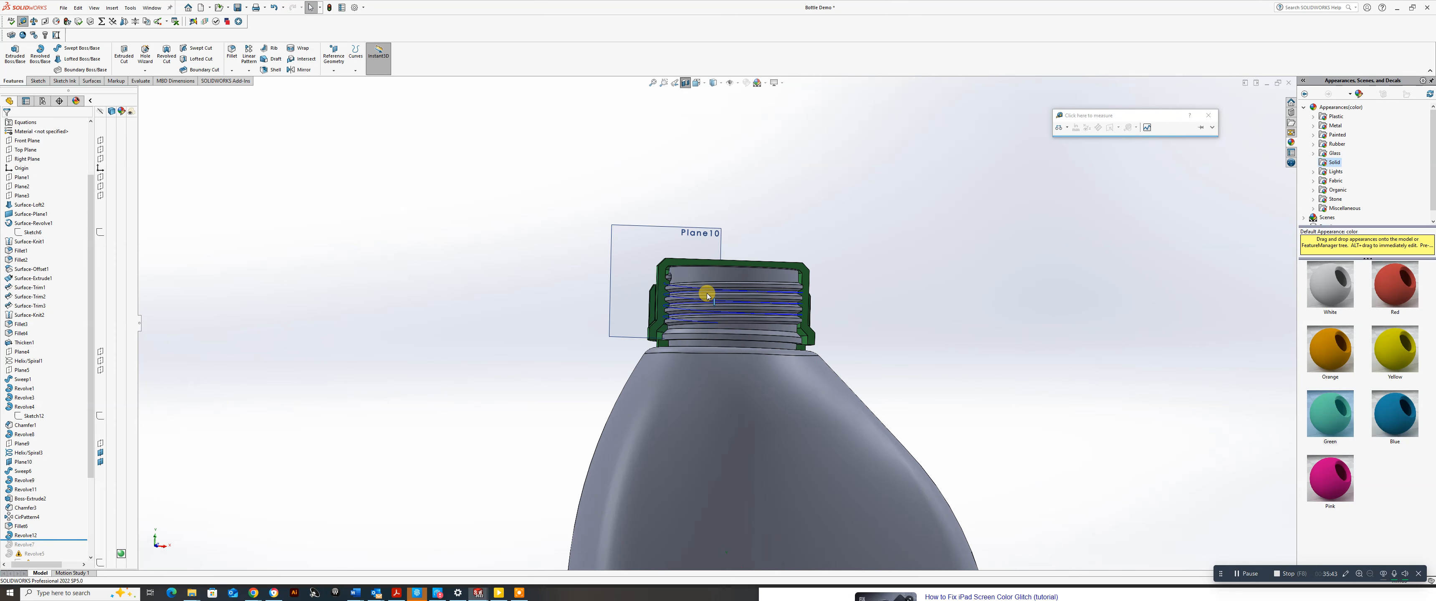
pyautogui.scroll(-5, 707, 296)
pyautogui.moveTo(631, 331)
pyautogui.mouseDown(button='middle')
pyautogui.moveTo(625, 318)
pyautogui.moveTo(645, 326)
pyautogui.mouseUp(button='middle')
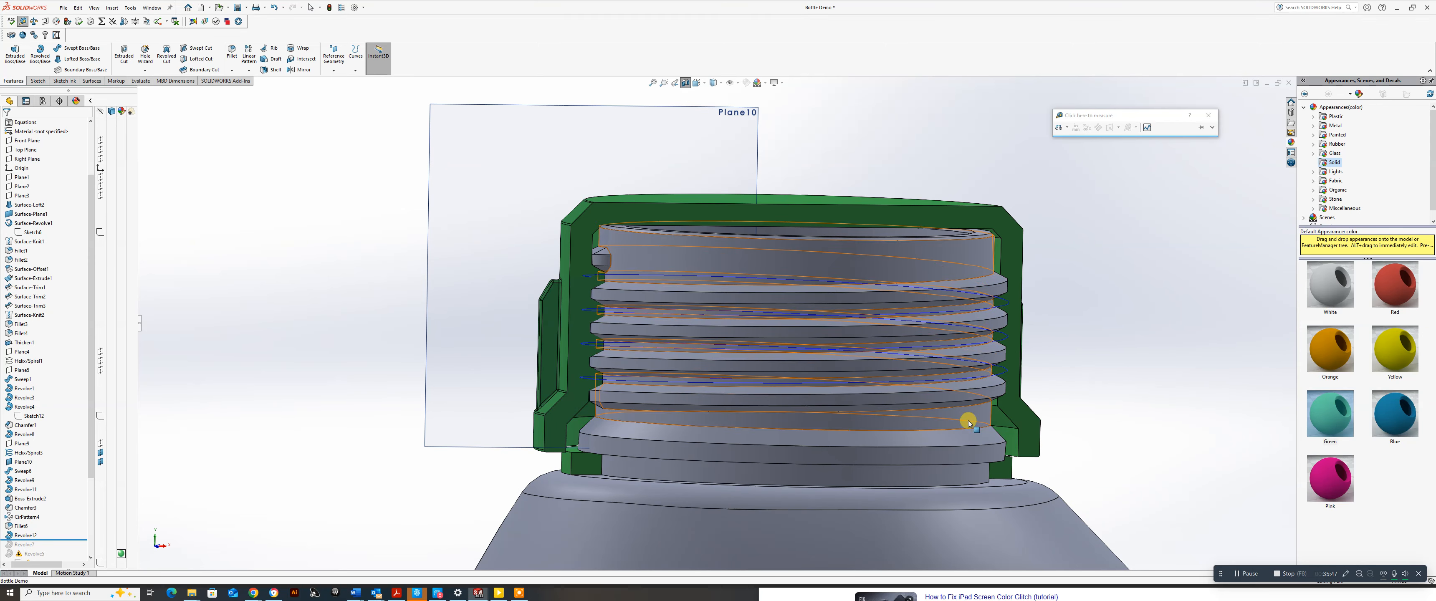
# Examine the gap between the ring, the cap and the bottle shoulder in the section view from several angles.
pyautogui.scroll(-2, 967, 389)
pyautogui.moveTo(967, 388); pyautogui.dragTo(922, 379, button='middle')
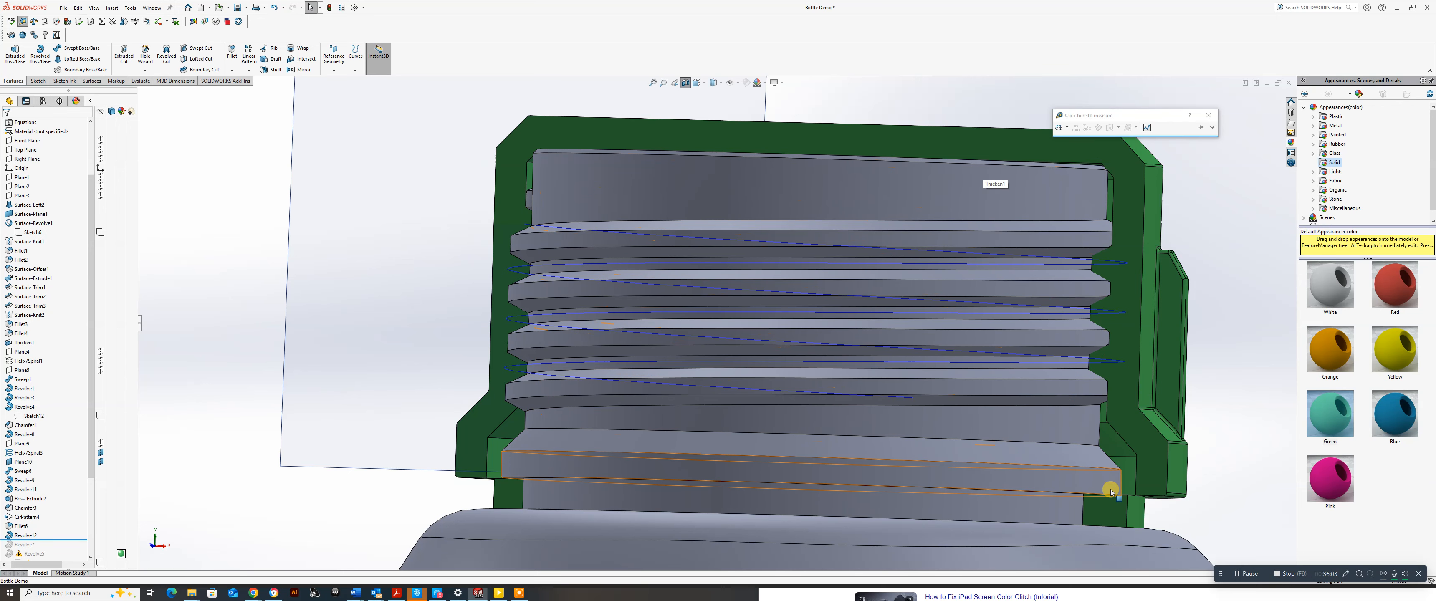
pyautogui.moveTo(1141, 504); pyautogui.dragTo(1128, 474, button='middle')
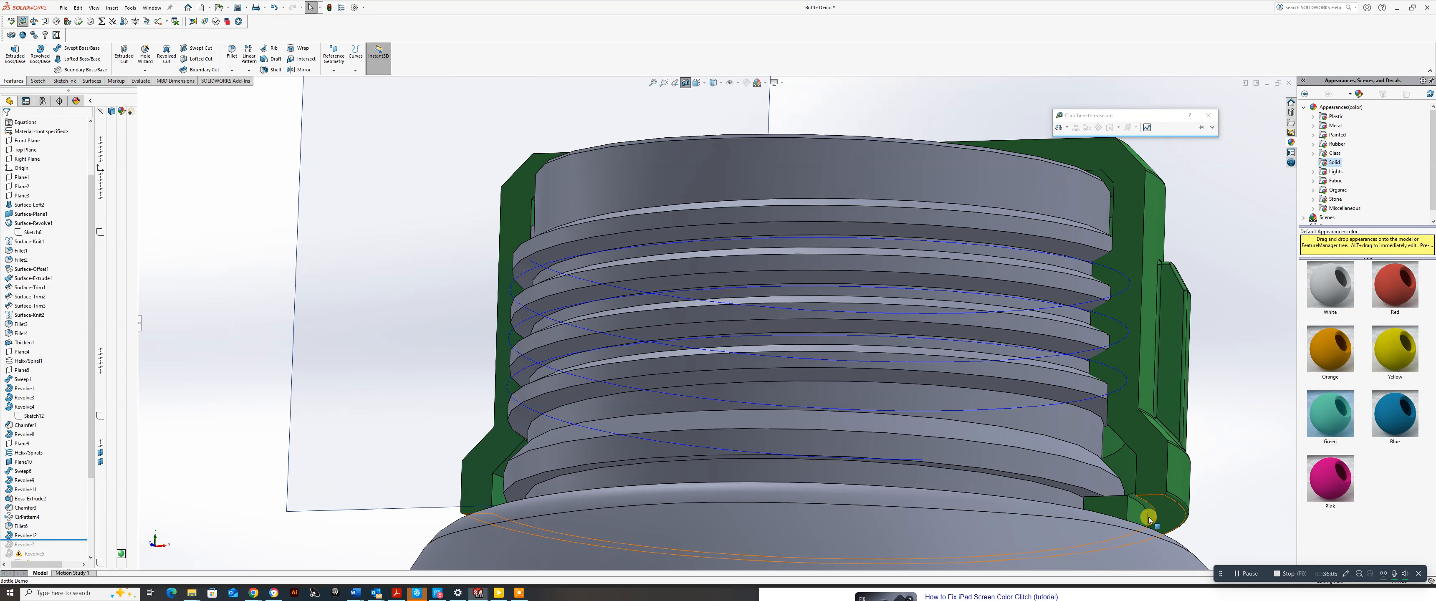
pyautogui.moveTo(1132, 510); pyautogui.dragTo(985, 455, button='middle')
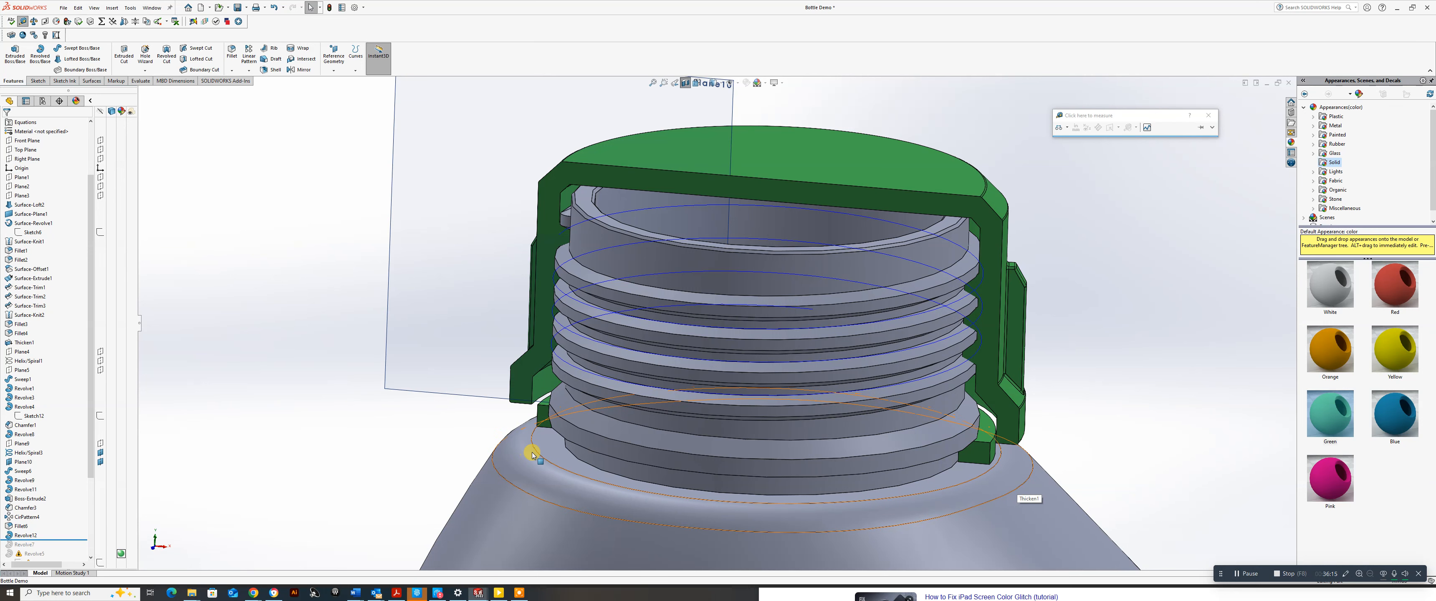
pyautogui.click(514, 448)
pyautogui.rightClick(514, 448)
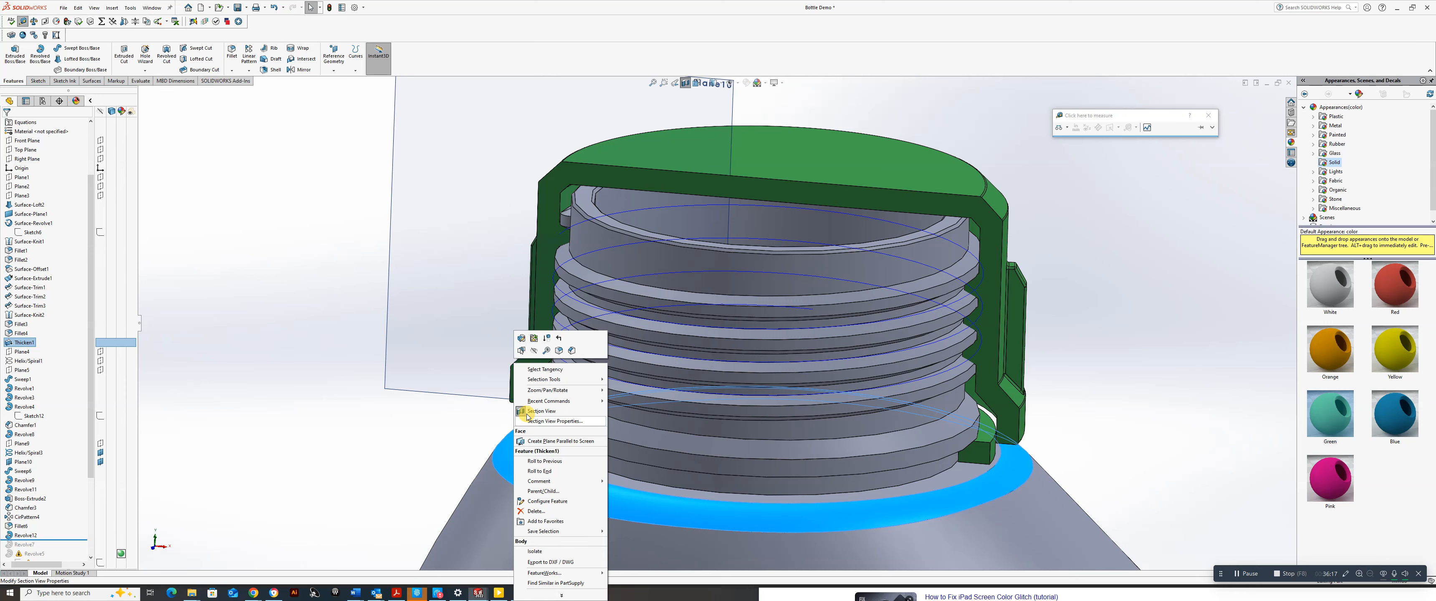
pyautogui.click(521, 339)
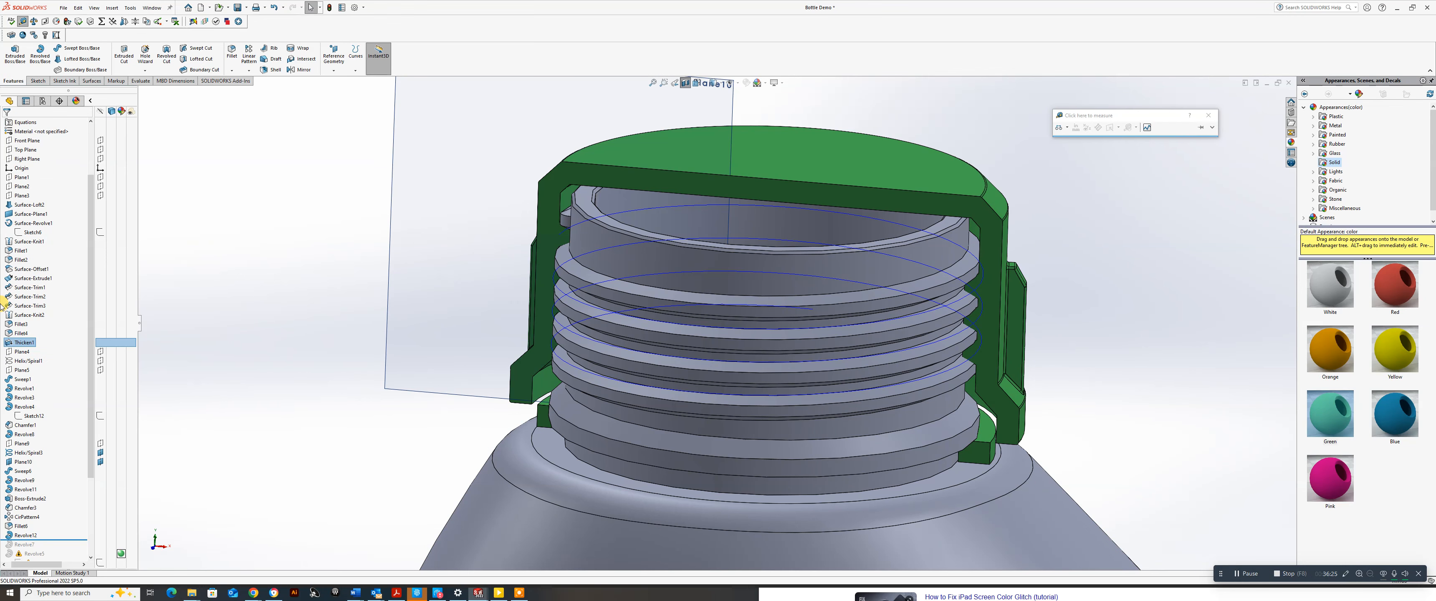
pyautogui.click(23, 334)
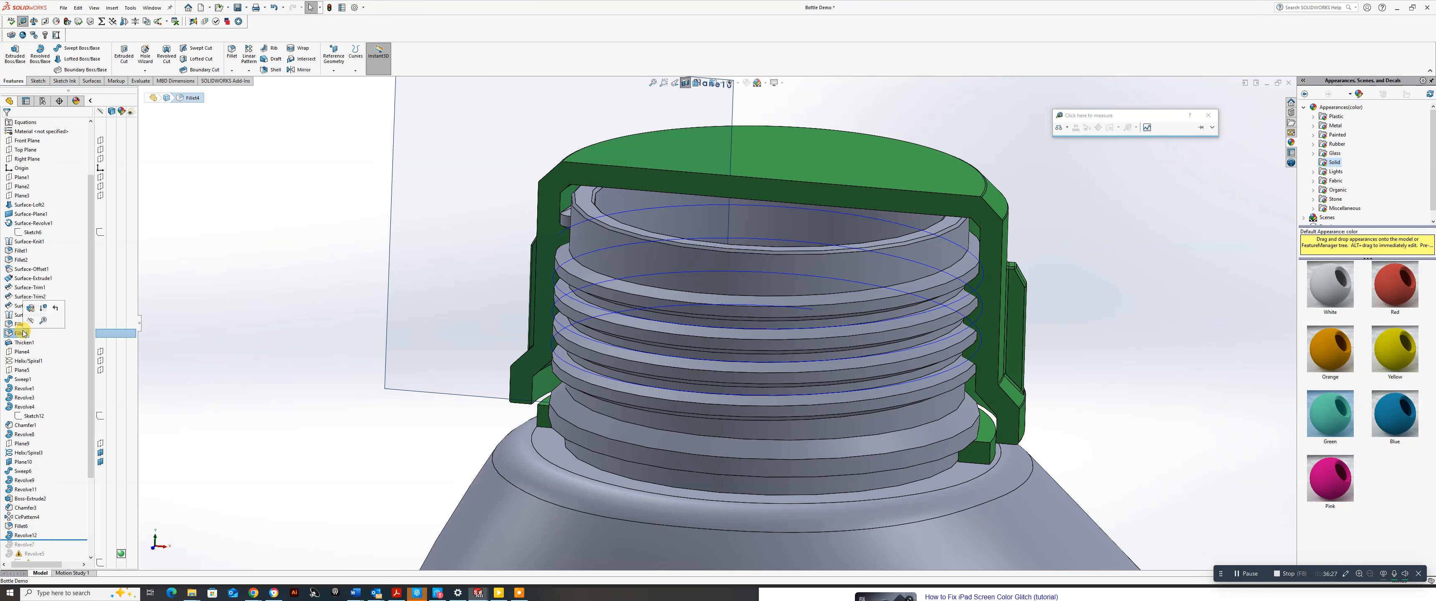
pyautogui.click(30, 305)
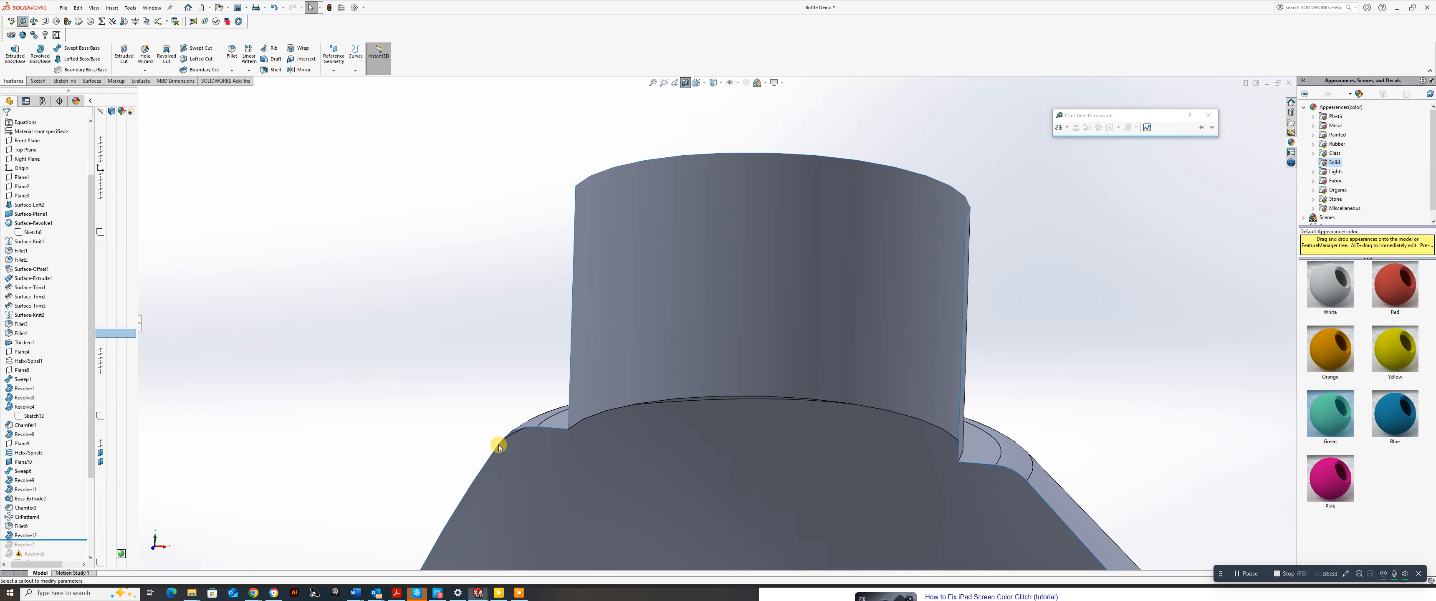
pyautogui.scroll(10, 517, 443)
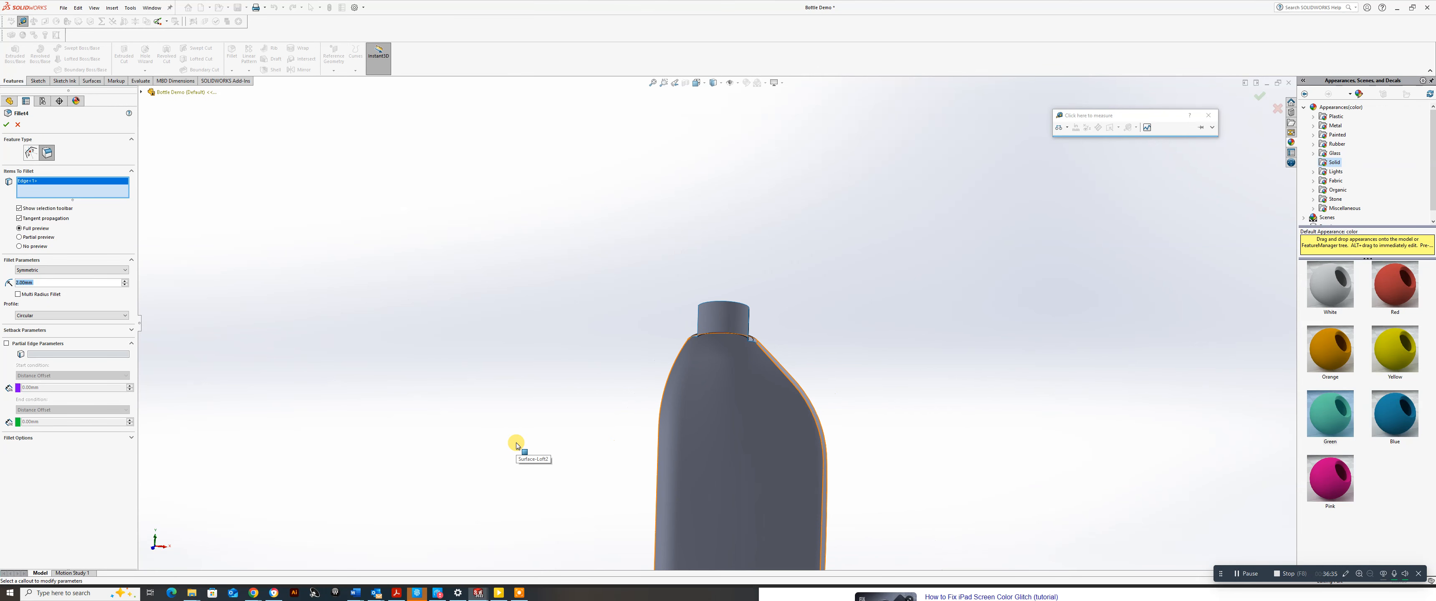
pyautogui.scroll(-5, 728, 463)
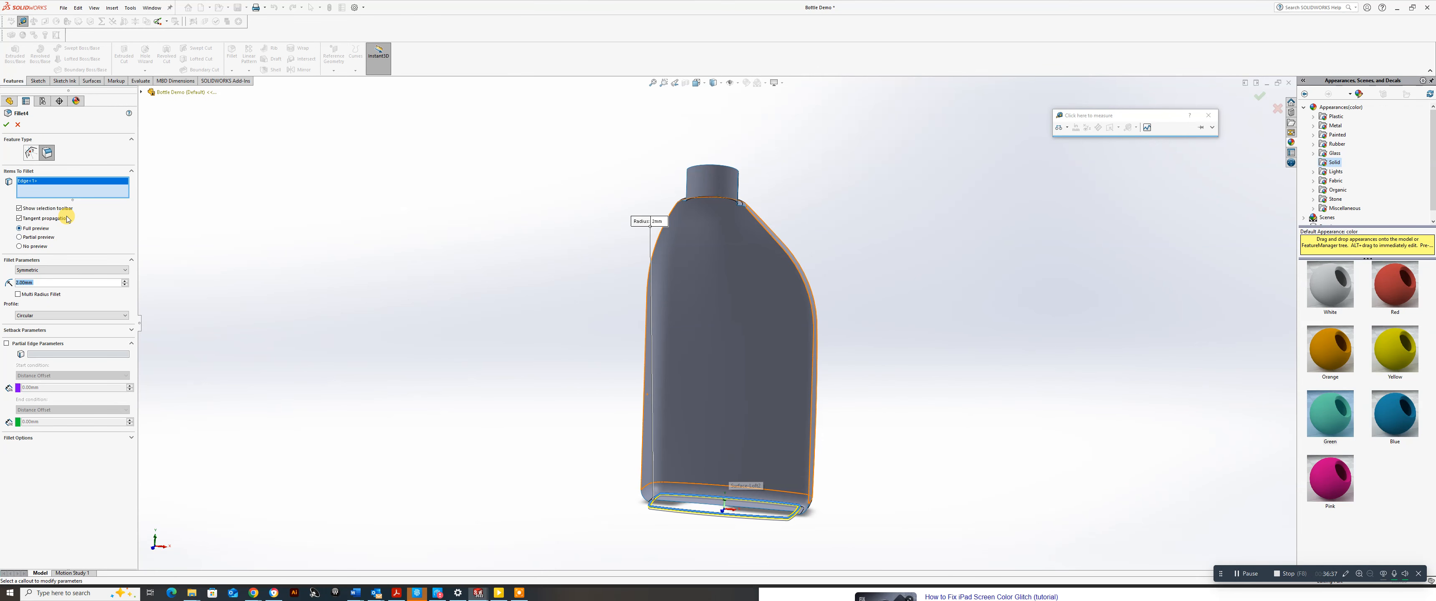
pyautogui.click(20, 125)
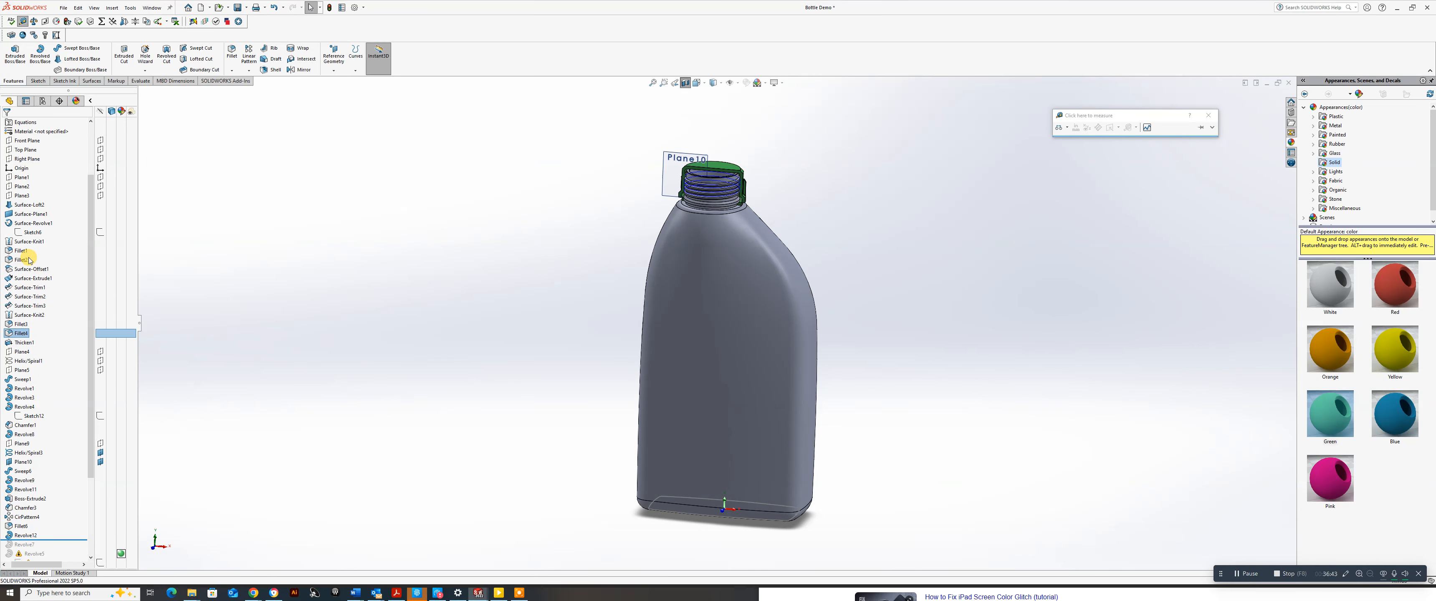
# Set the radius of the fillet around the shoulder's top edge, just below the neck, to 2 mm.
pyautogui.click(22, 260)
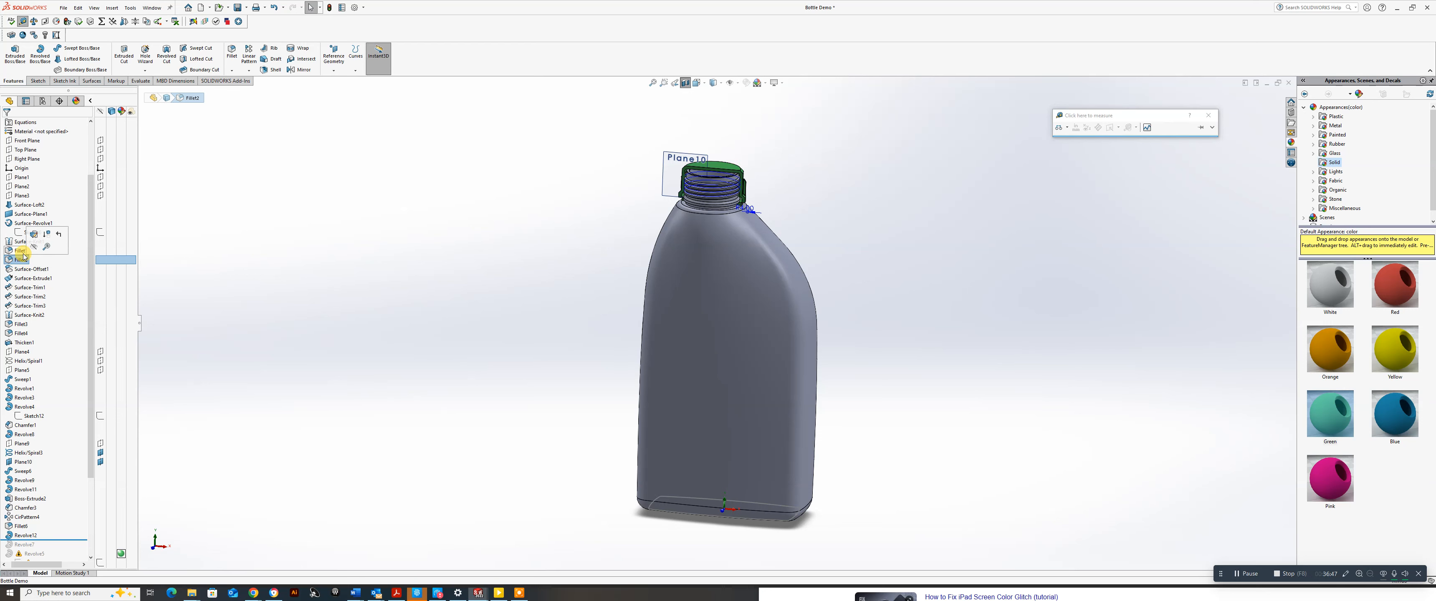
pyautogui.click(20, 251)
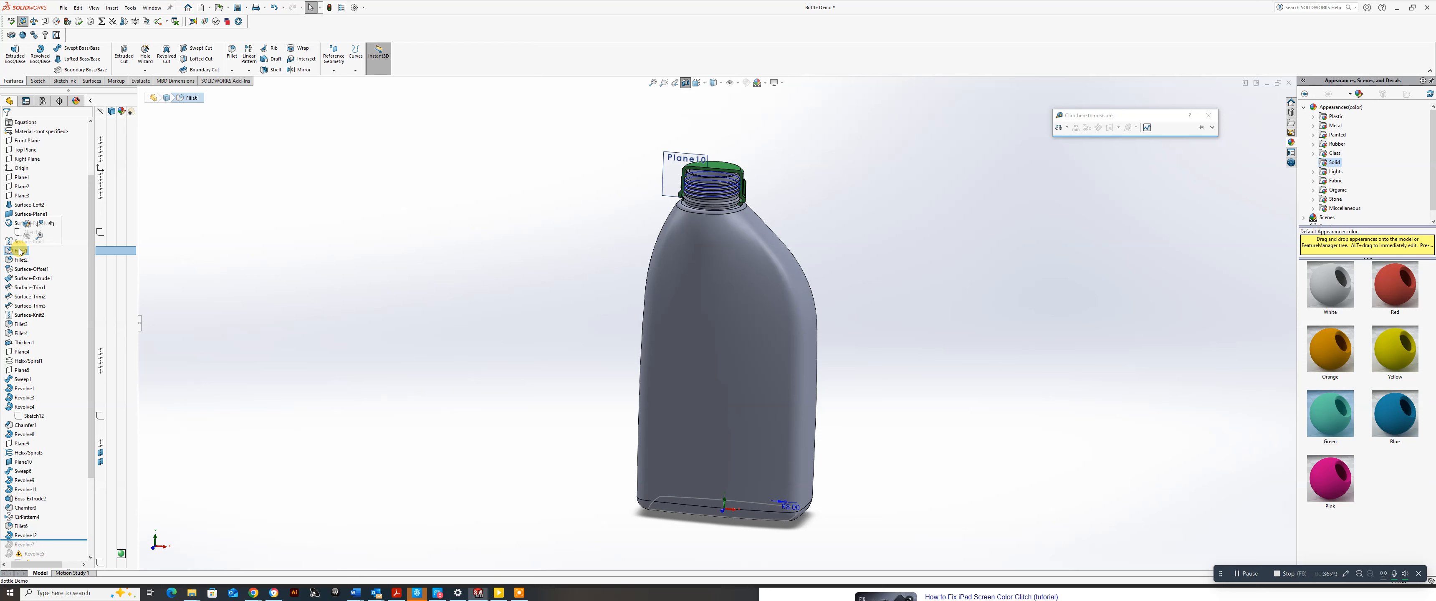
pyautogui.click(16, 261)
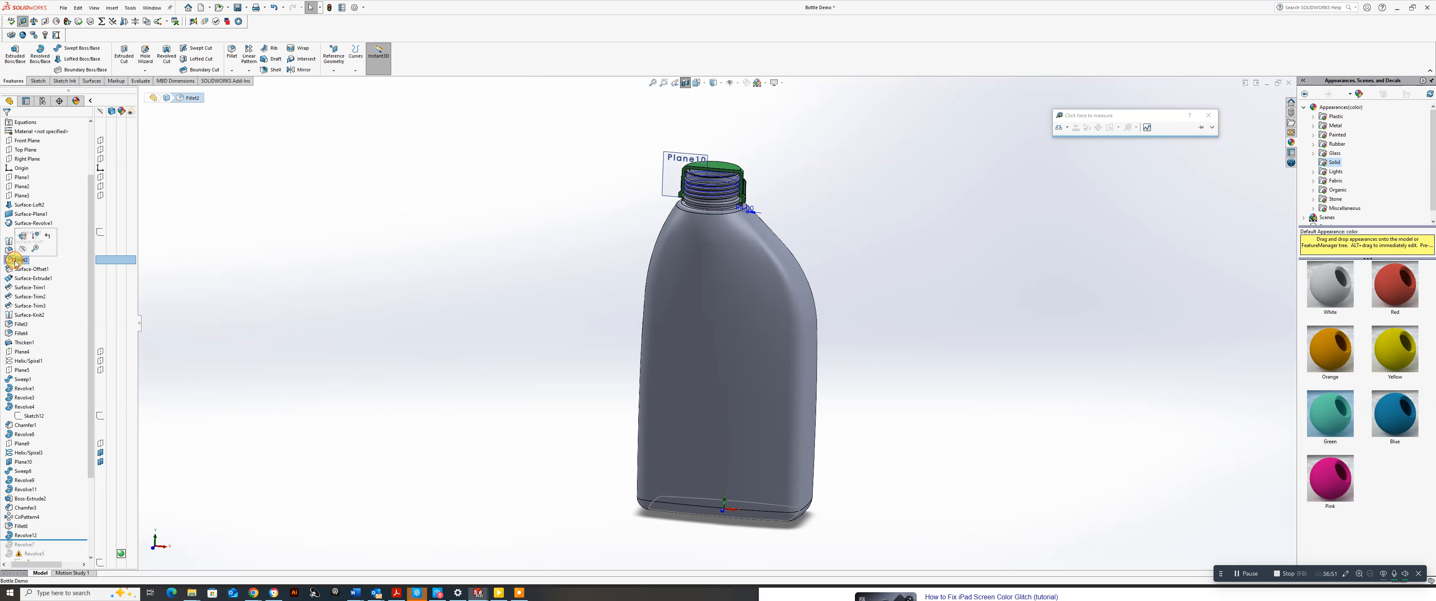
pyautogui.rightClick(17, 263)
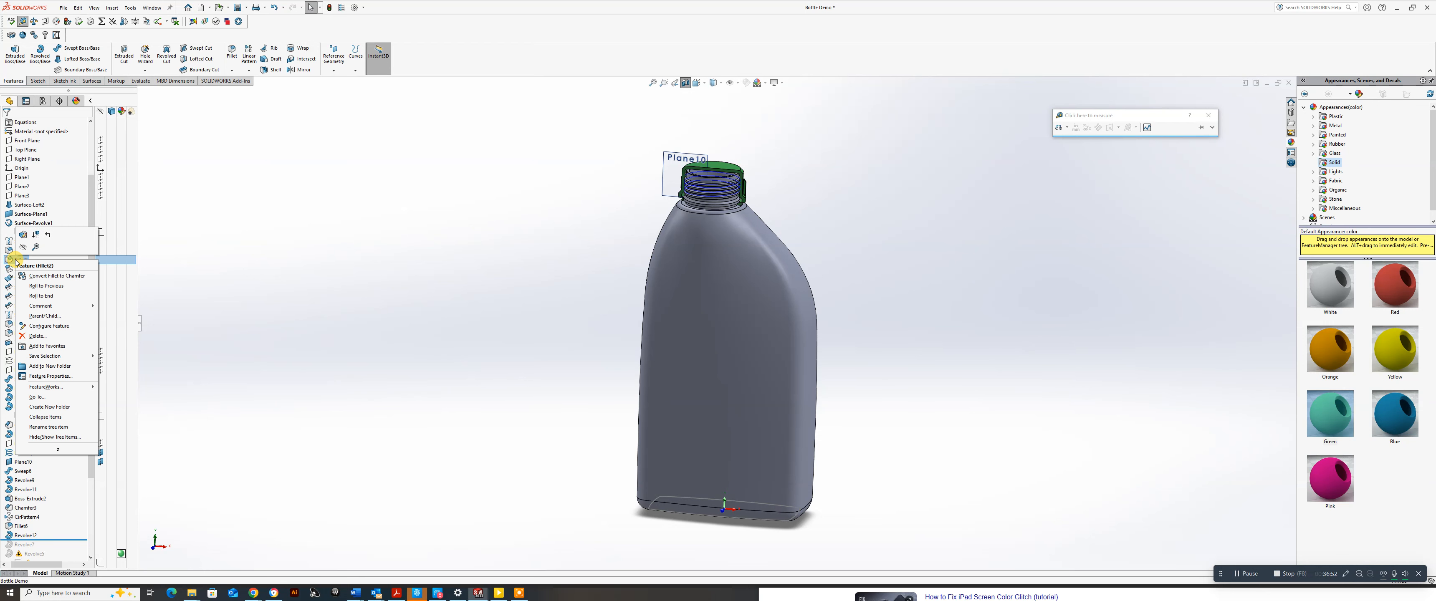
pyautogui.click(19, 231)
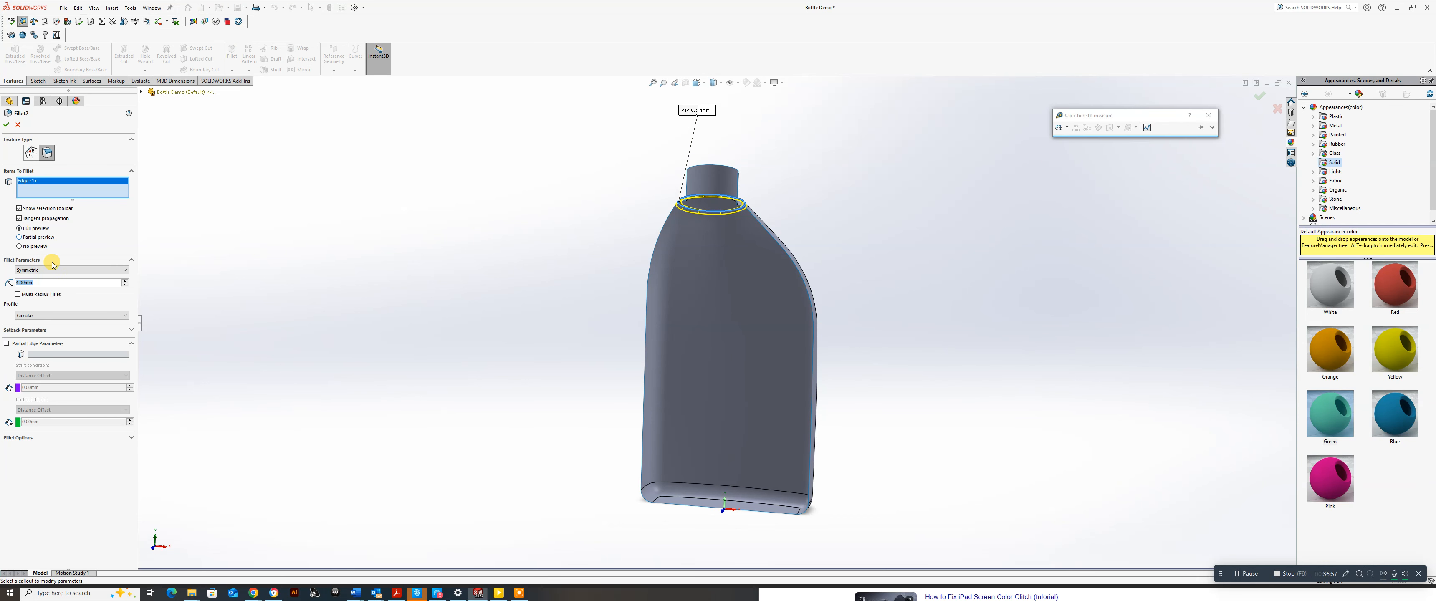
pyautogui.doubleClick(43, 282)
pyautogui.write('2')
pyautogui.press('Return')
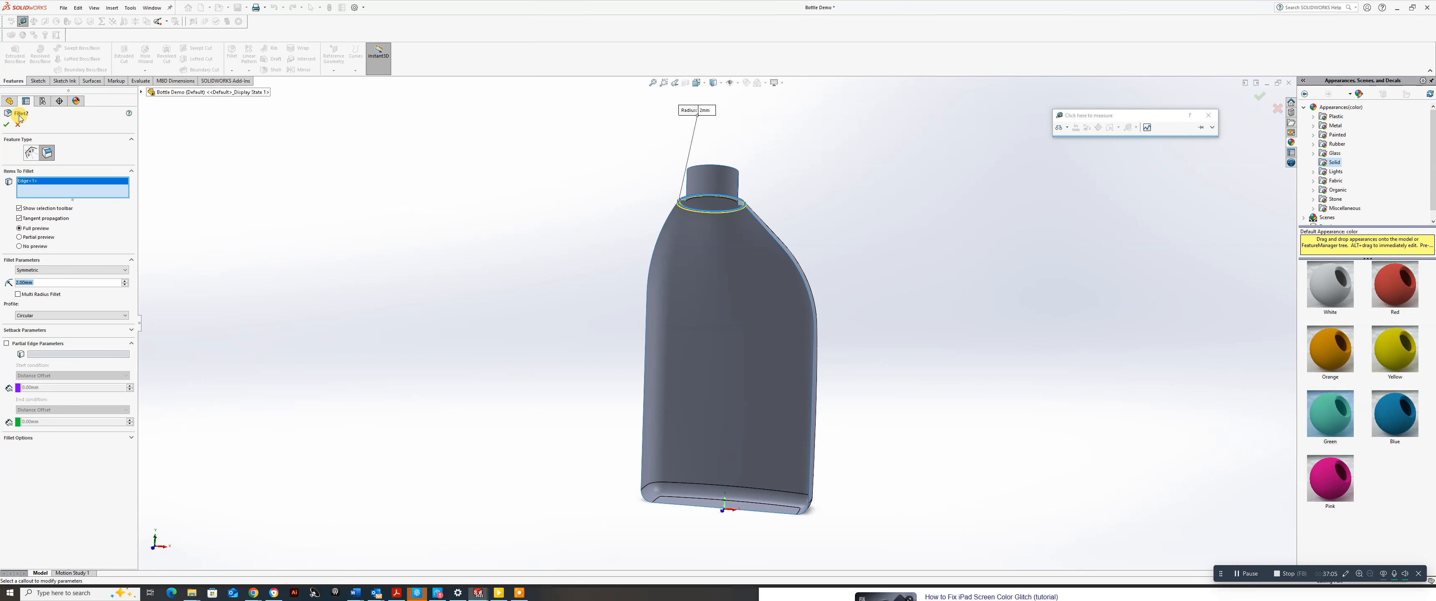
pyautogui.click(6, 125)
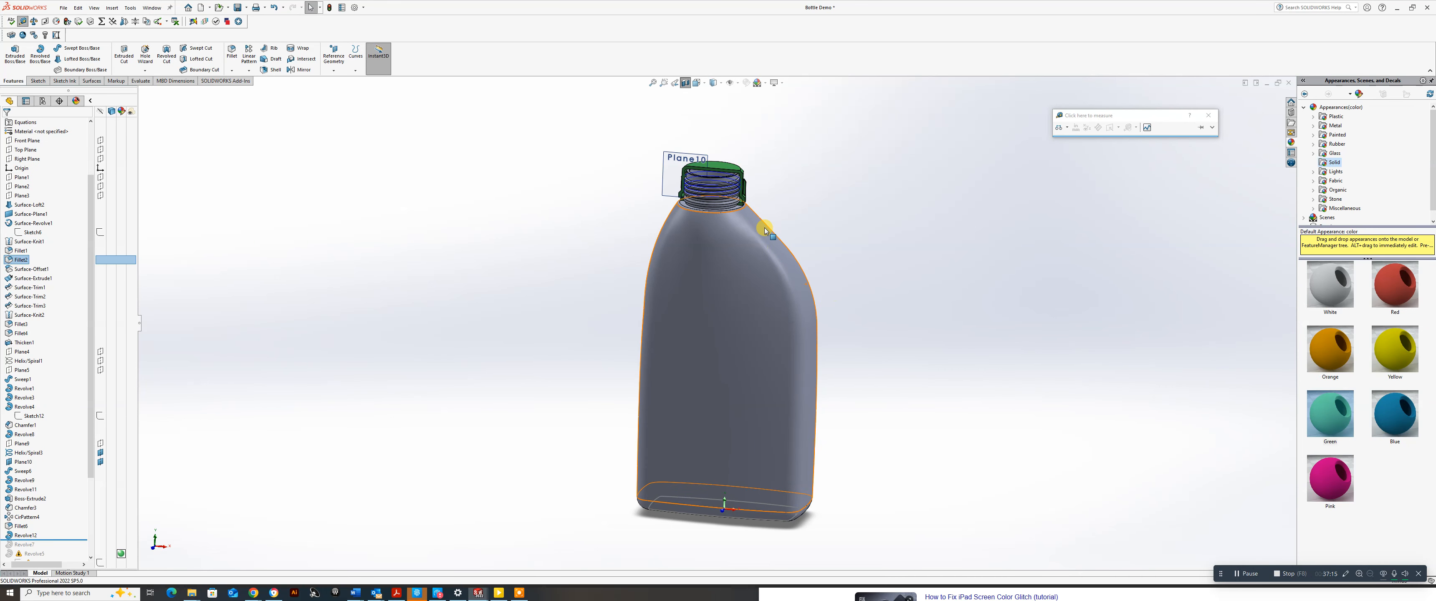
# Turn off the section view to show the complete bottle and cap.
pyautogui.scroll(-6, 776, 248)
pyautogui.moveTo(747, 181); pyautogui.dragTo(755, 183, button='middle')
pyautogui.scroll(6, 753, 181)
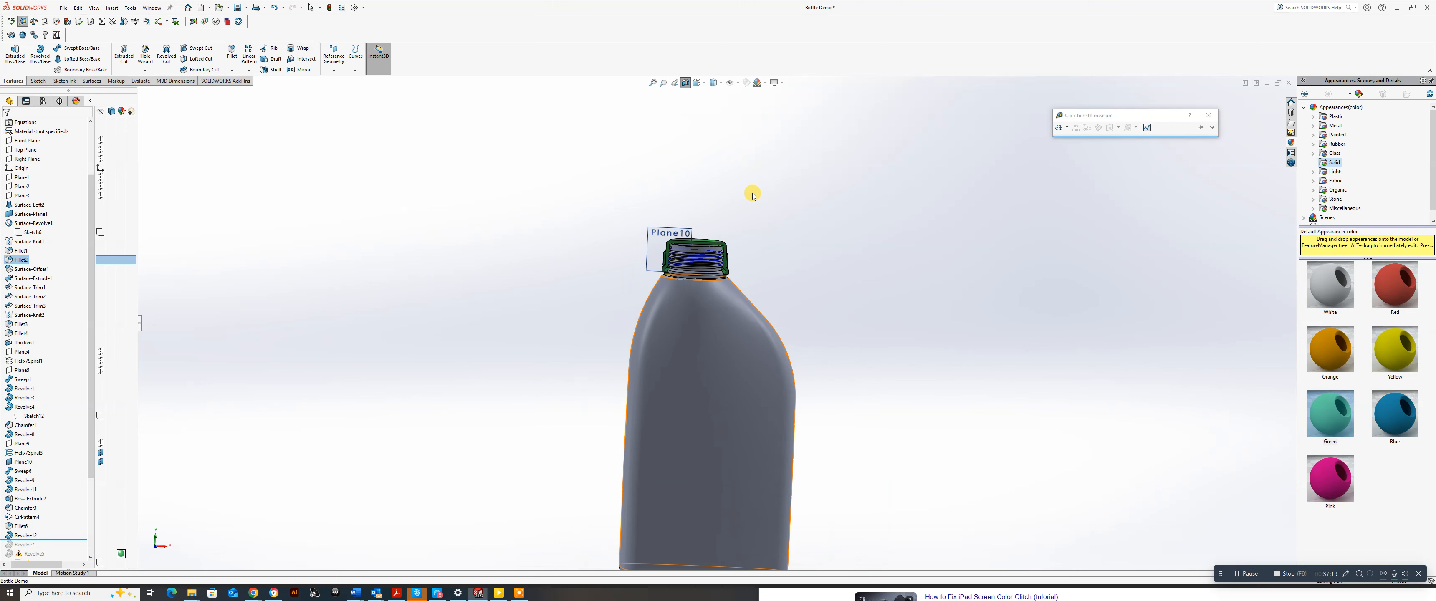
pyautogui.click(687, 86)
pyautogui.press('space')
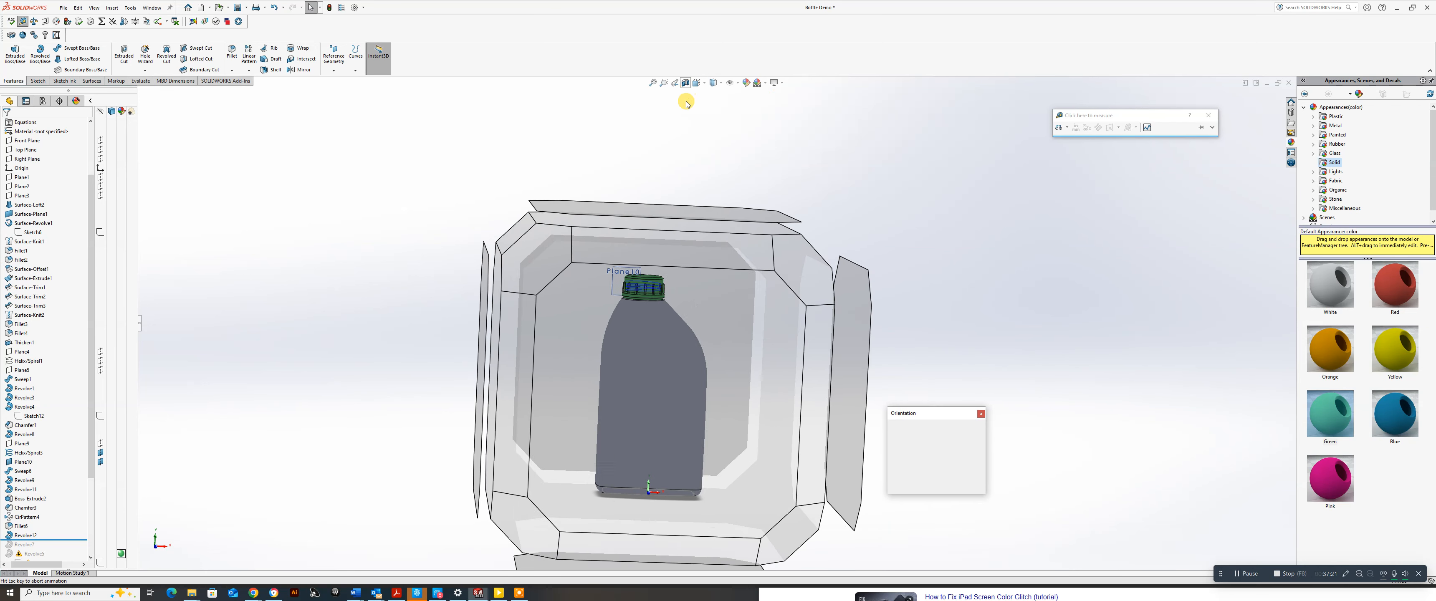
# Display the bottle in Perspective with RealView Graphics turned on.
pyautogui.click(781, 84)
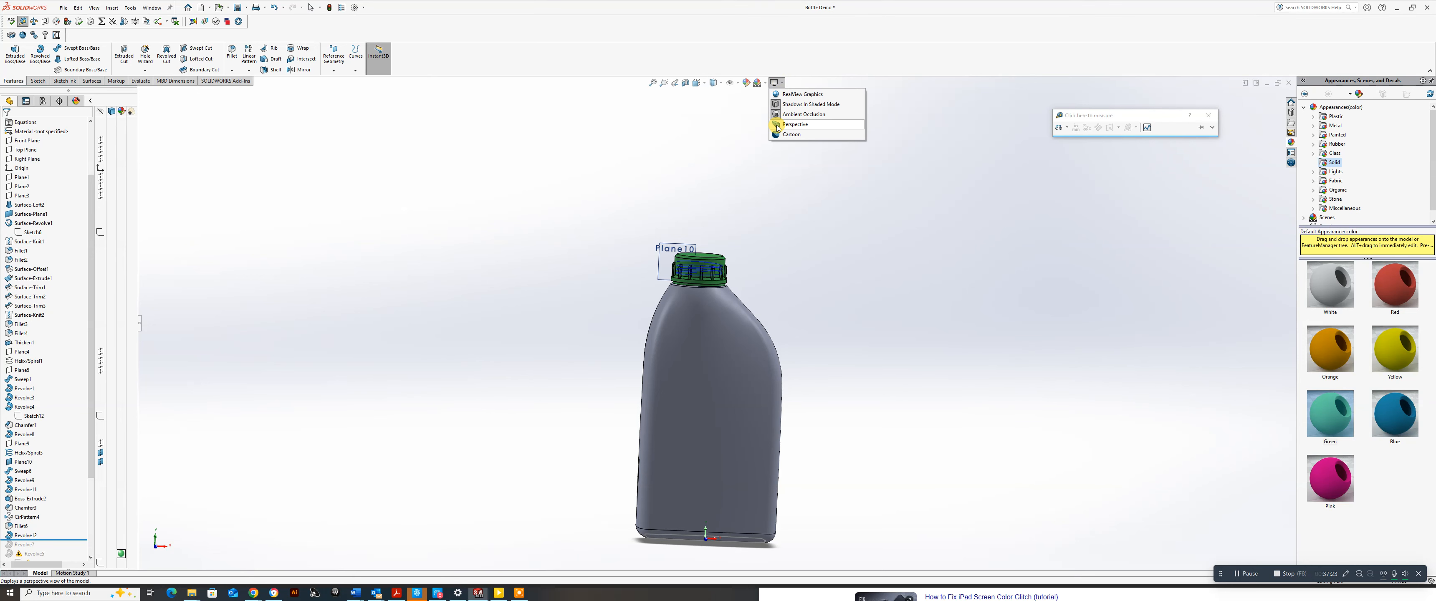
pyautogui.click(793, 124)
pyautogui.click(781, 85)
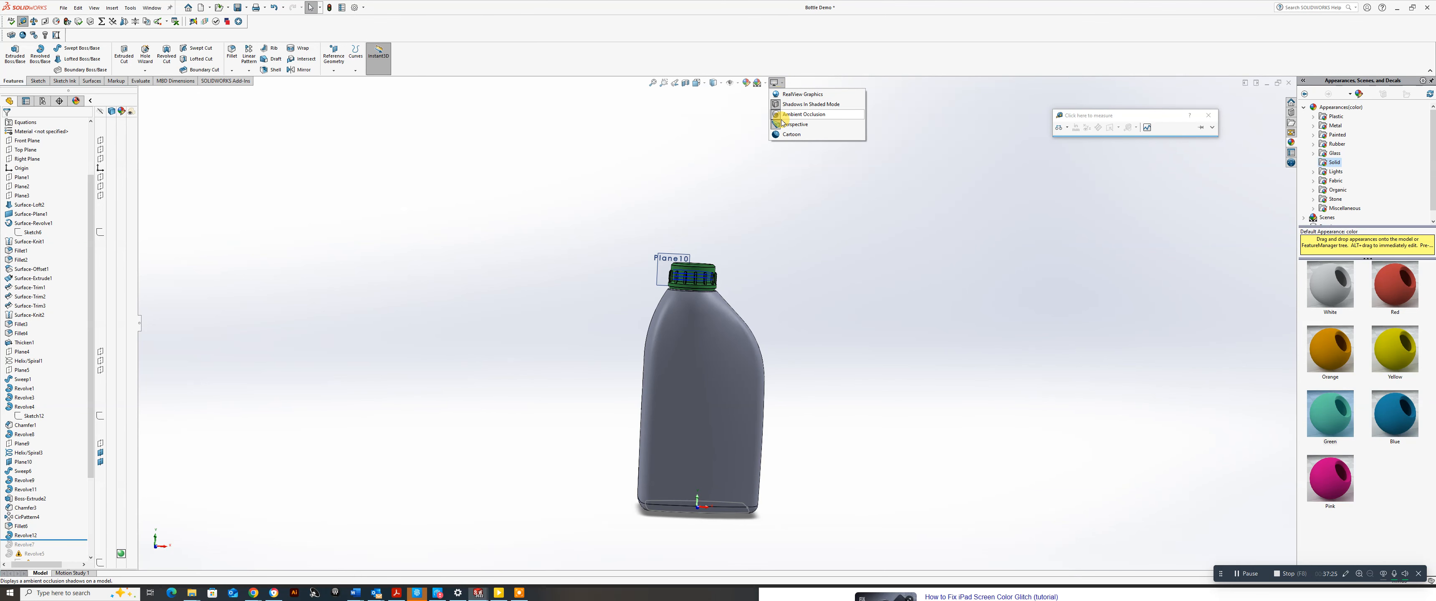
pyautogui.click(803, 94)
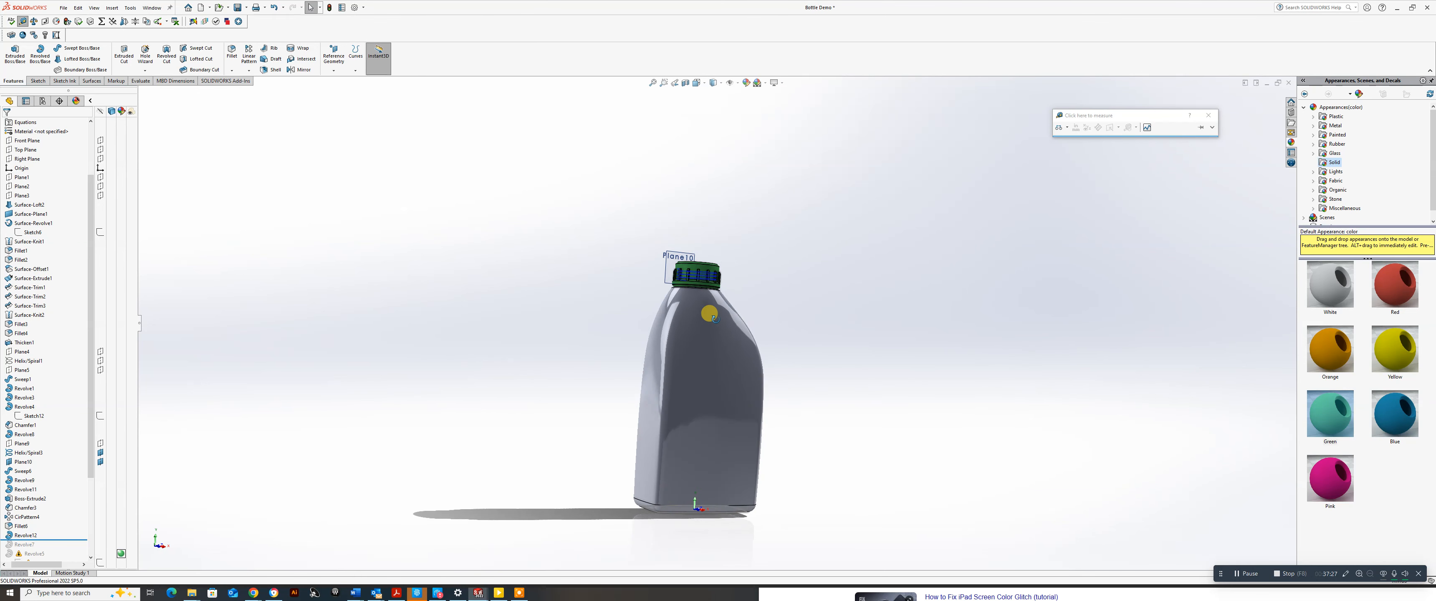
pyautogui.moveTo(691, 456); pyautogui.dragTo(833, 359, button='middle')
pyautogui.scroll(-3, 779, 266)
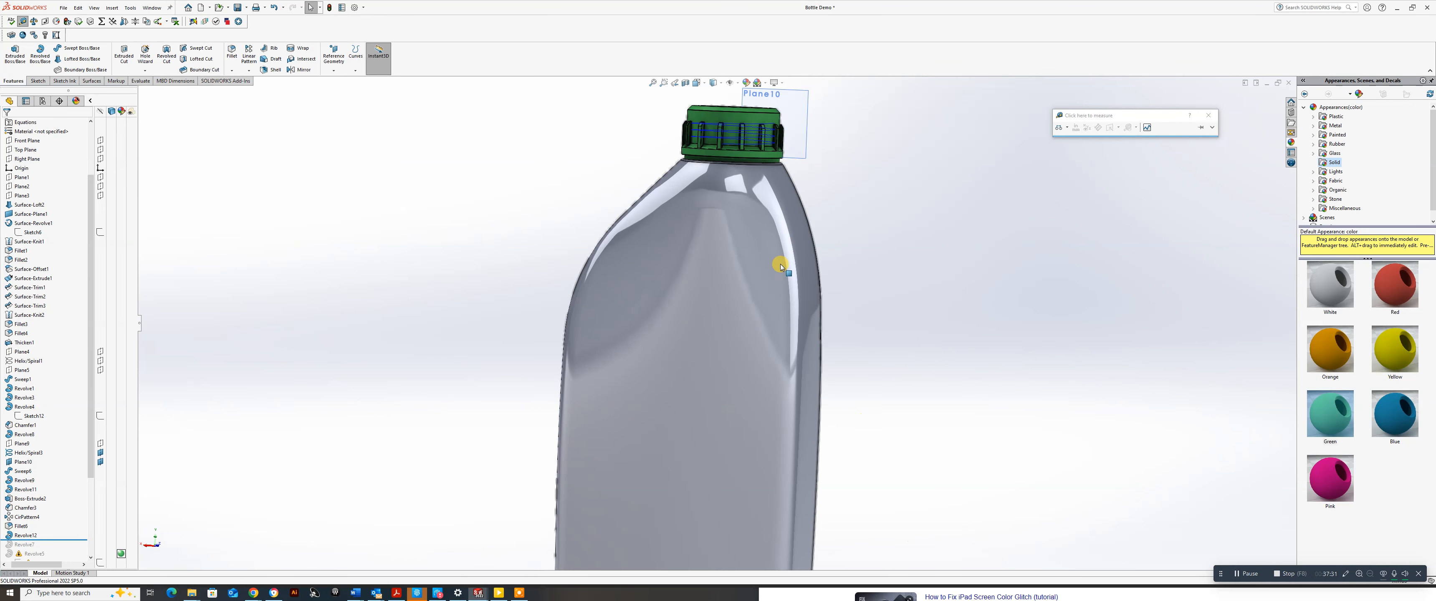
# Hide the reference planes and helix curves, and examine the finished bottle with its cap from different angles.
pyautogui.click(757, 138)
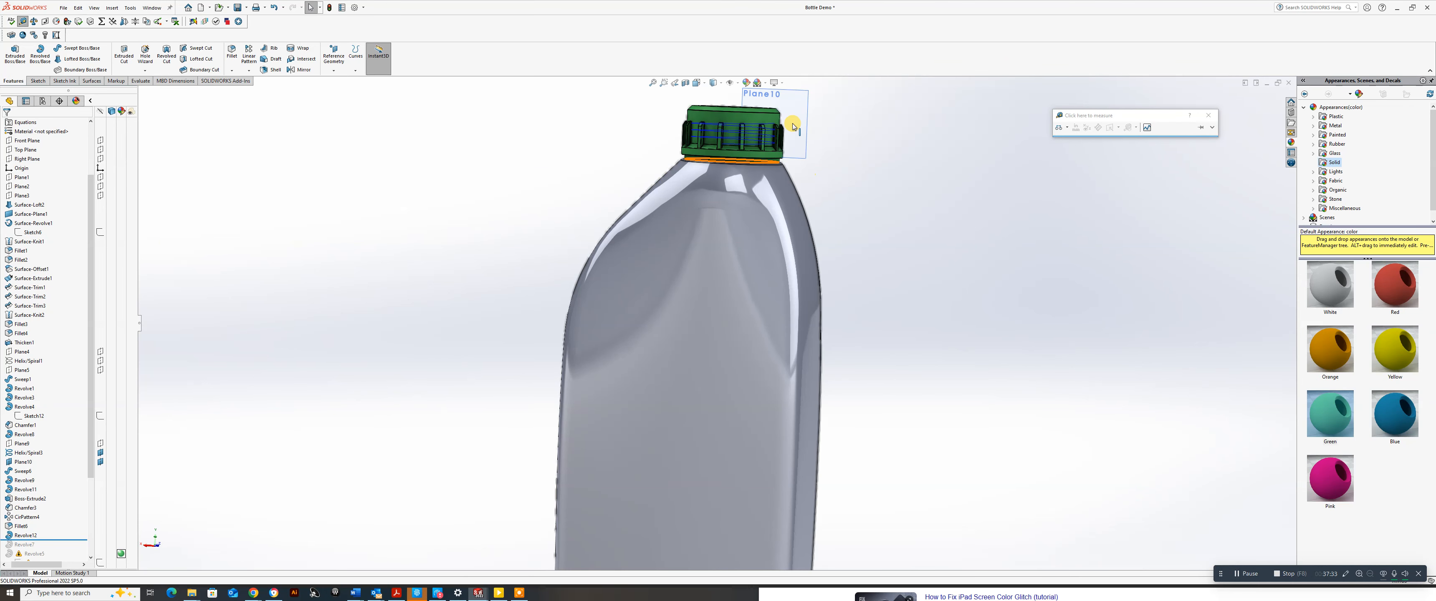
pyautogui.click(1214, 354)
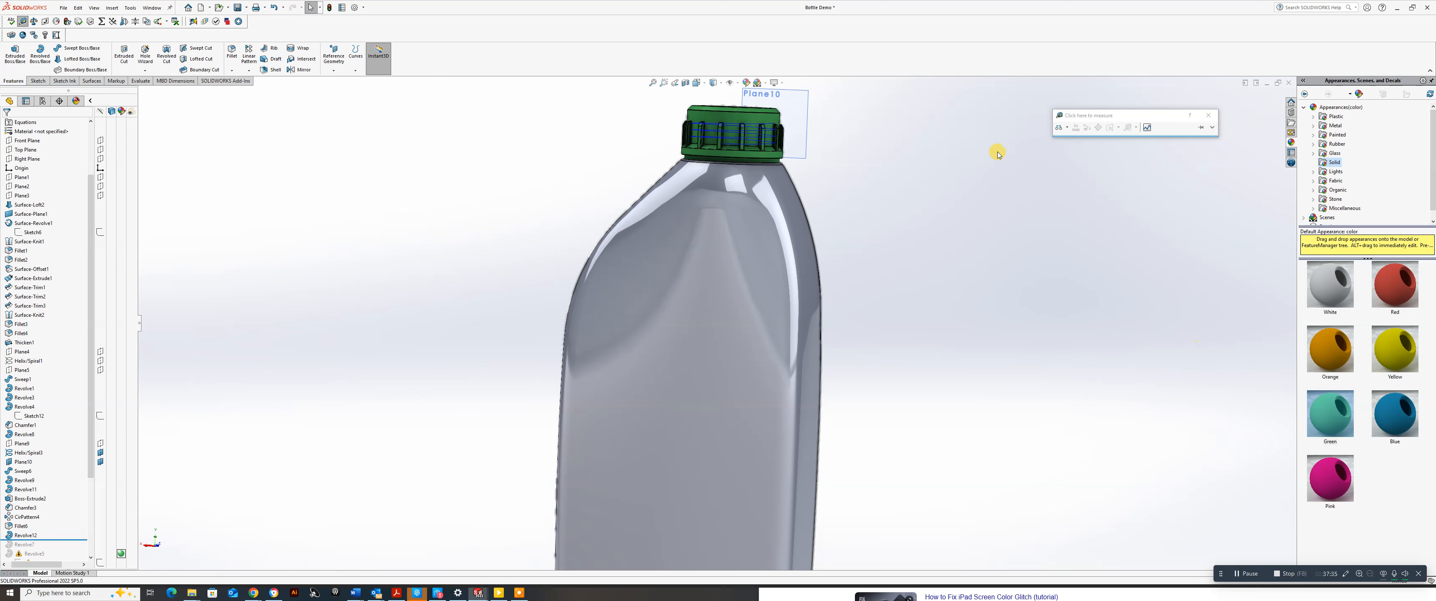
pyautogui.click(730, 84)
pyautogui.moveTo(914, 221); pyautogui.dragTo(672, 267, button='middle')
pyautogui.scroll(1, 781, 268)
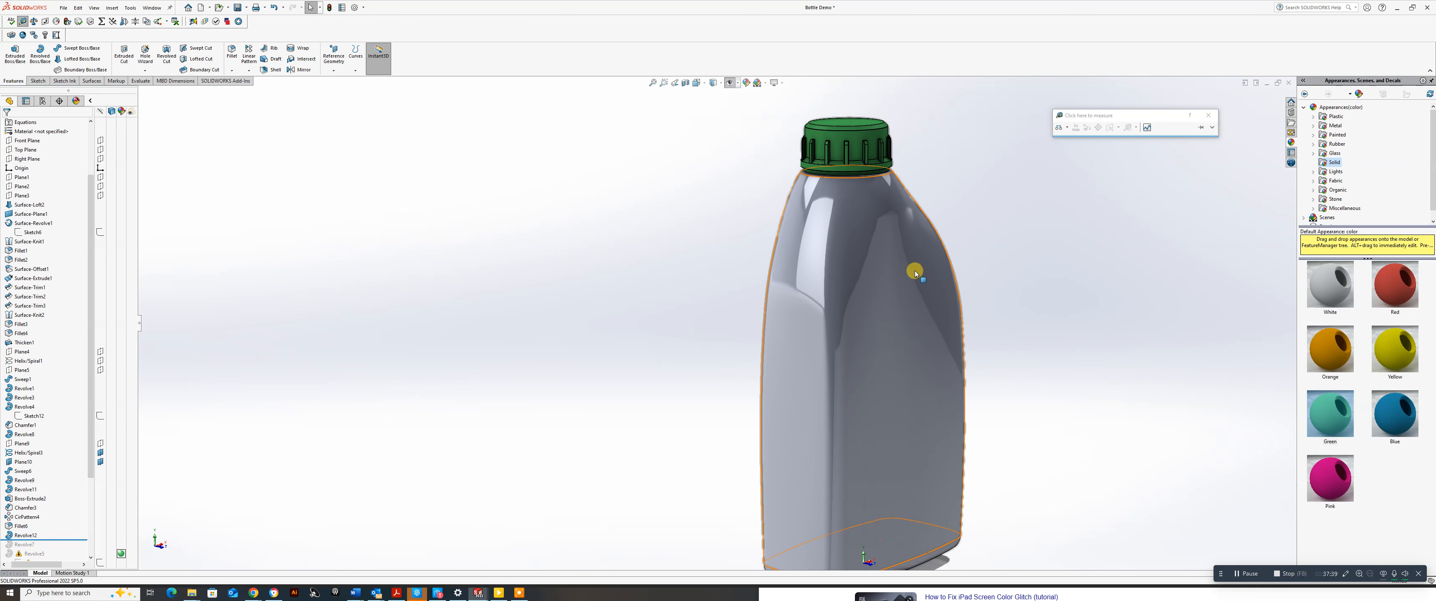
pyautogui.scroll(3, 910, 290)
pyautogui.moveTo(899, 341)
pyautogui.mouseDown(button='middle')
pyautogui.moveTo(879, 331)
pyautogui.moveTo(909, 349)
pyautogui.mouseUp(button='middle')
pyautogui.scroll(-2, 930, 362)
pyautogui.scroll(2, 931, 362)
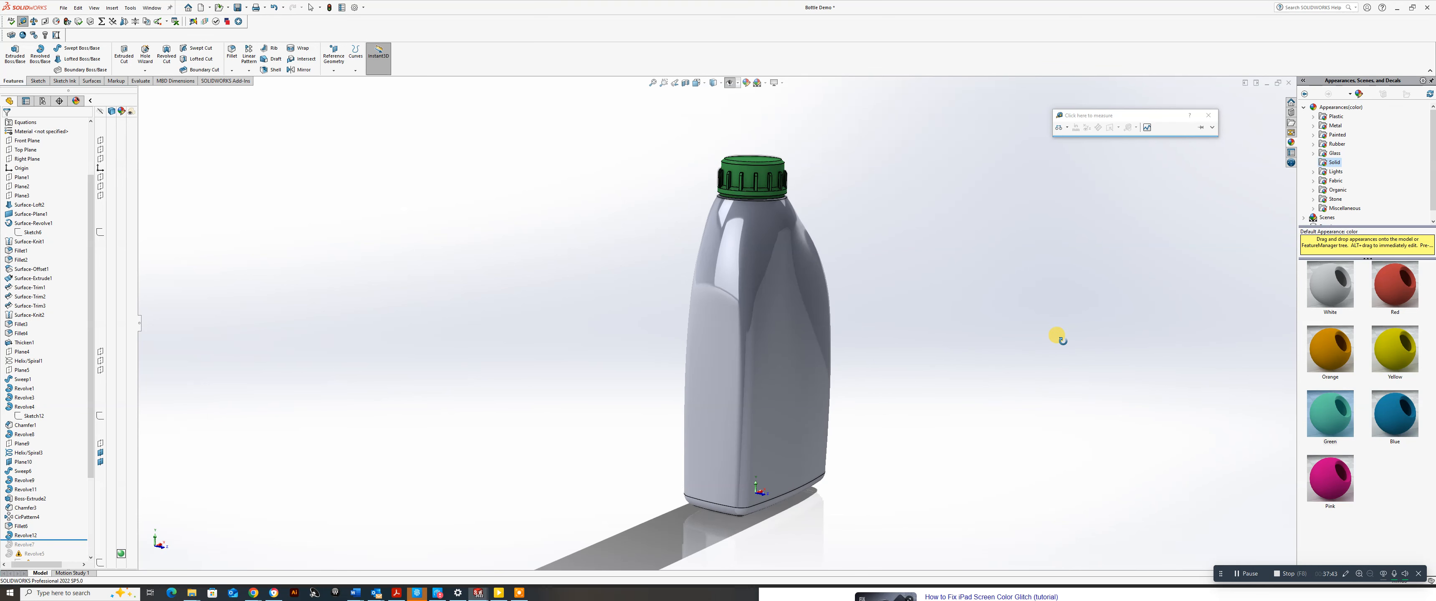
pyautogui.scroll(-1, 951, 275)
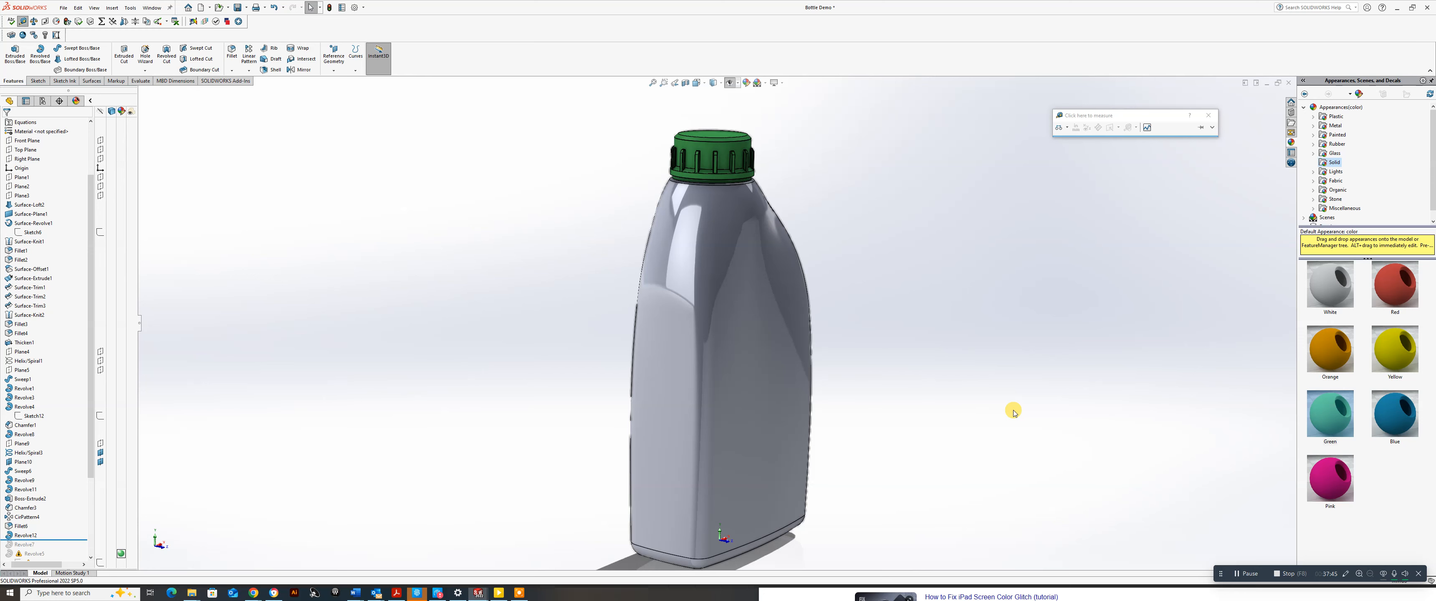